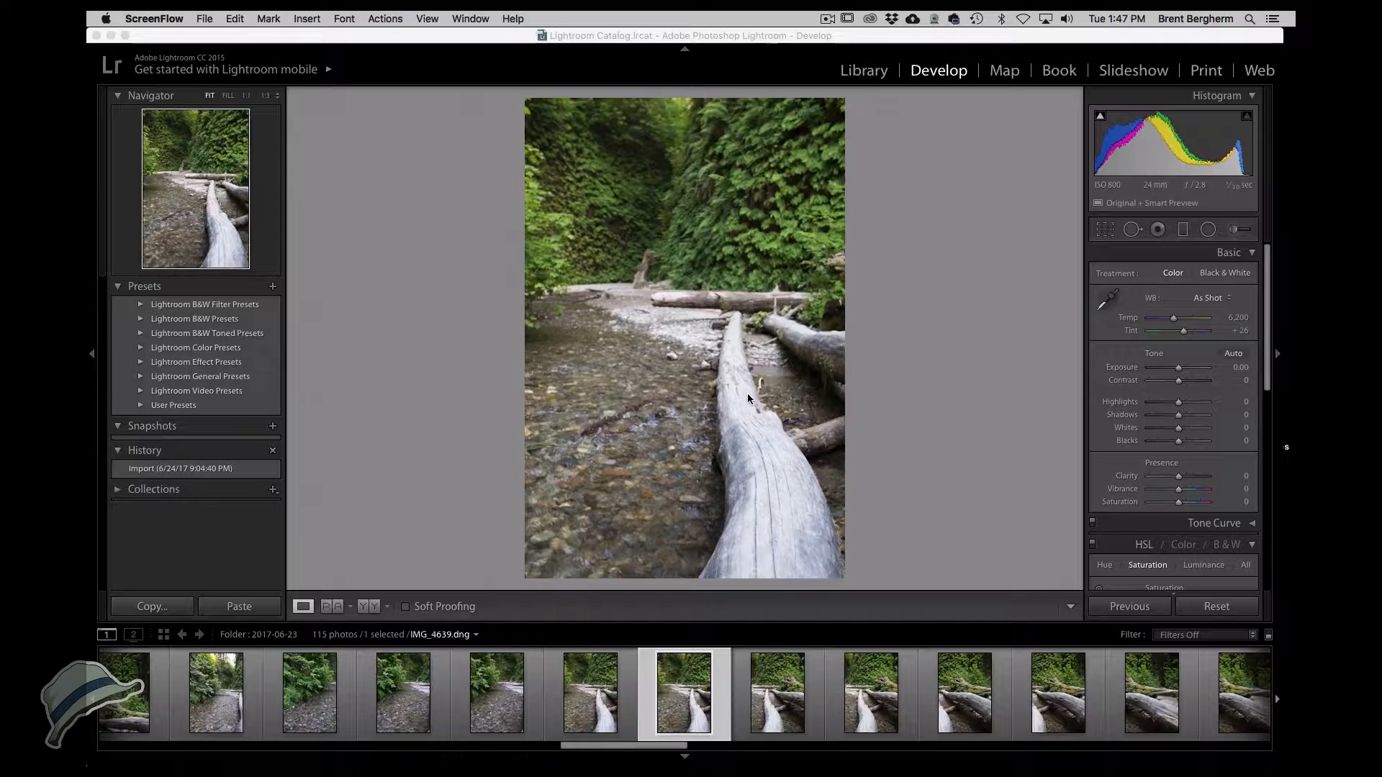
Browse the filmstrip photos and select IMG_4639.
{"action": "left_click", "coordinate": [609, 697]}
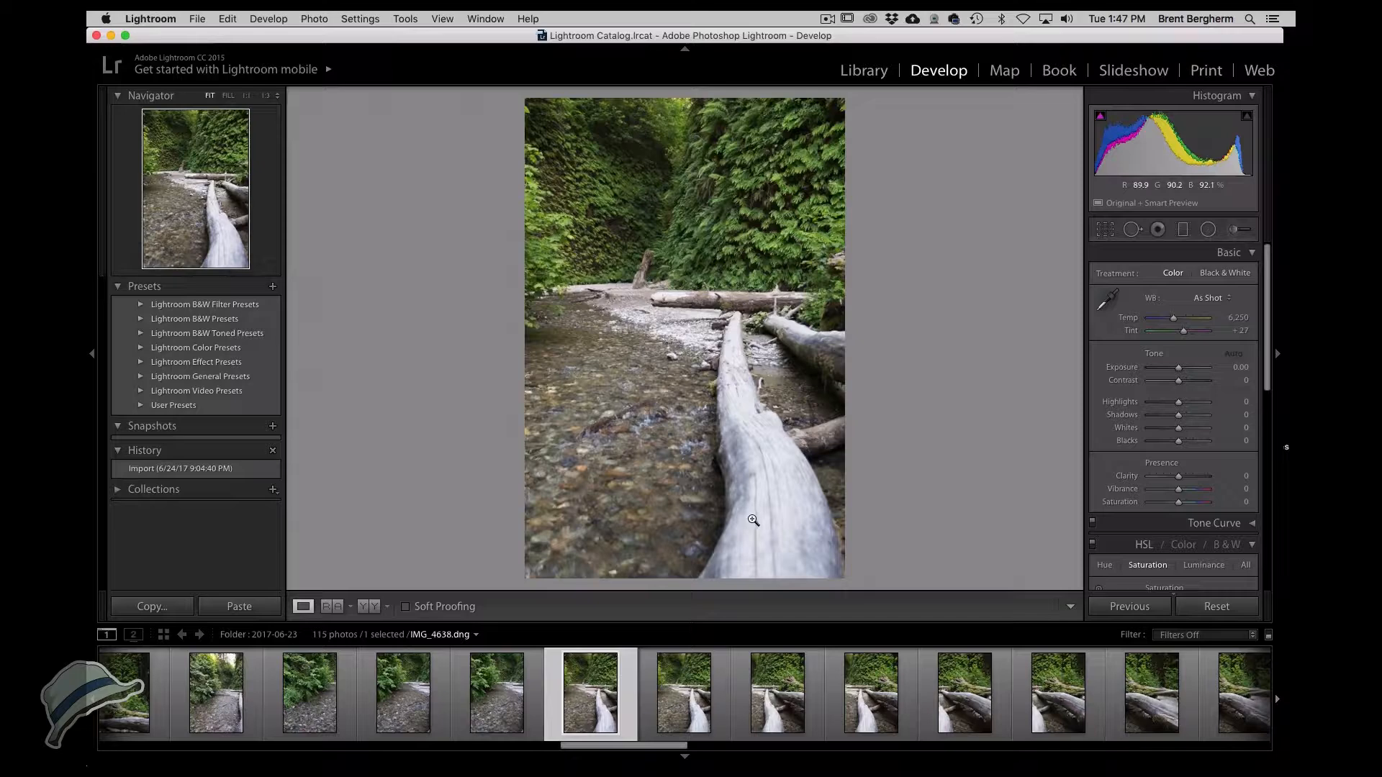
{"action": "left_click", "coordinate": [687, 687]}
{"action": "left_click", "coordinate": [770, 703]}
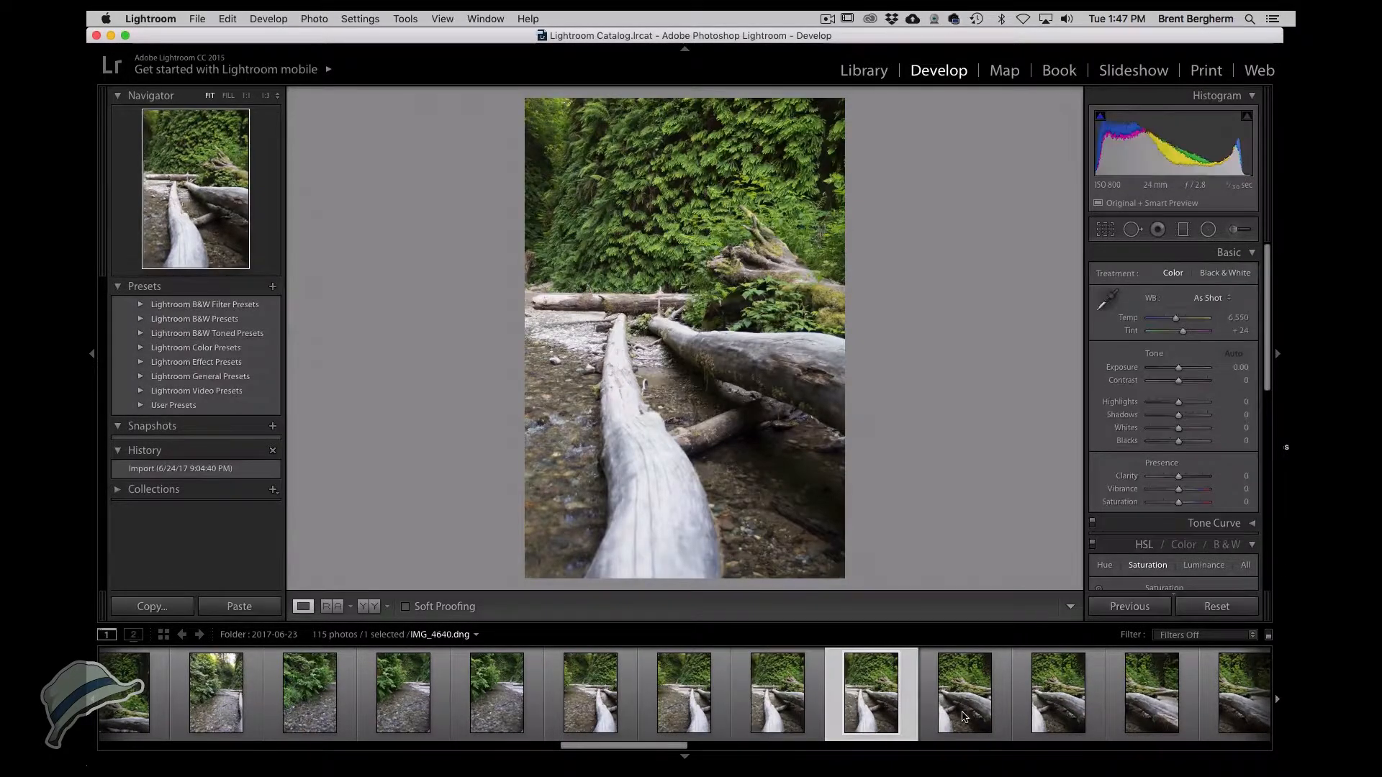
{"action": "left_click", "coordinate": [668, 703]}
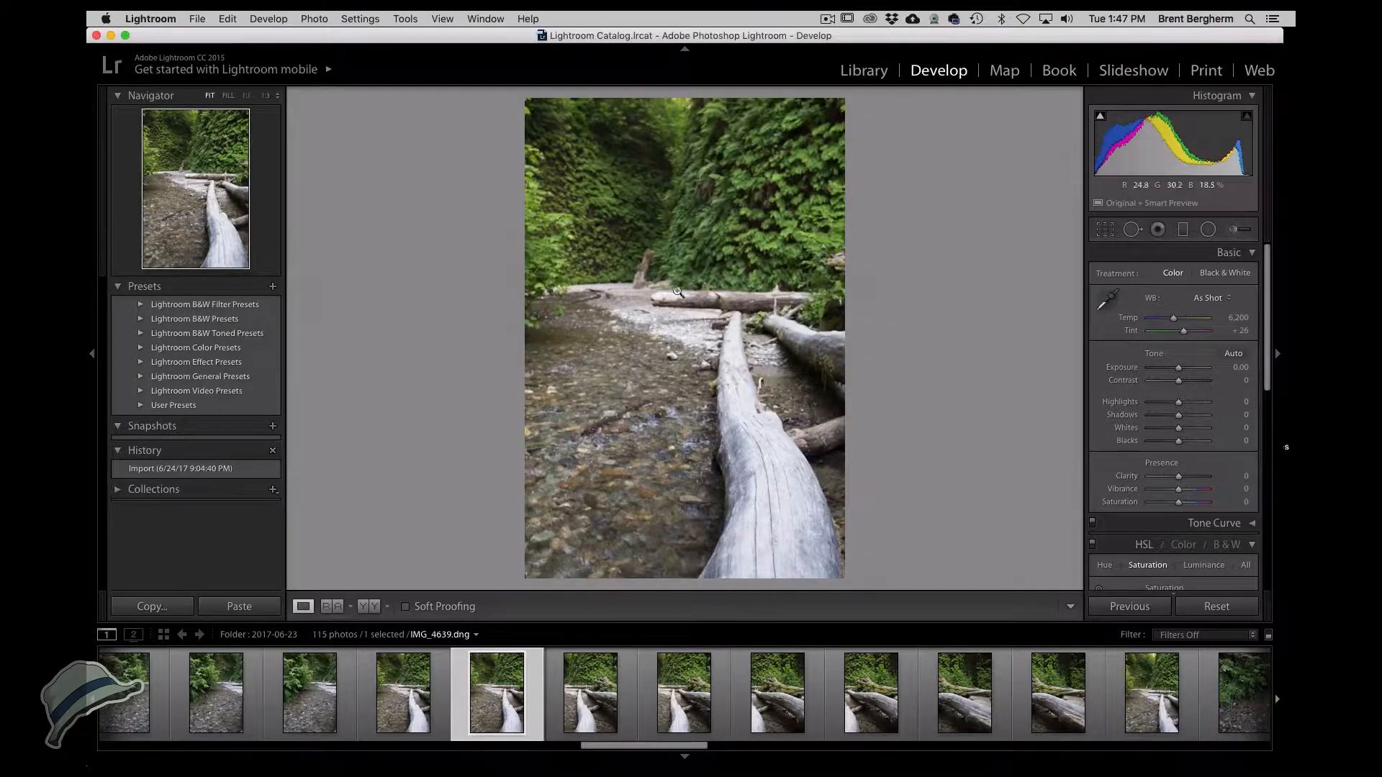
Try the Camera Landscape, Adobe Standard and Camera Faithful calibration profiles on the photo.
{"action": "scroll", "coordinate": [1180, 504], "scroll_direction": "down", "scroll_amount": 15}
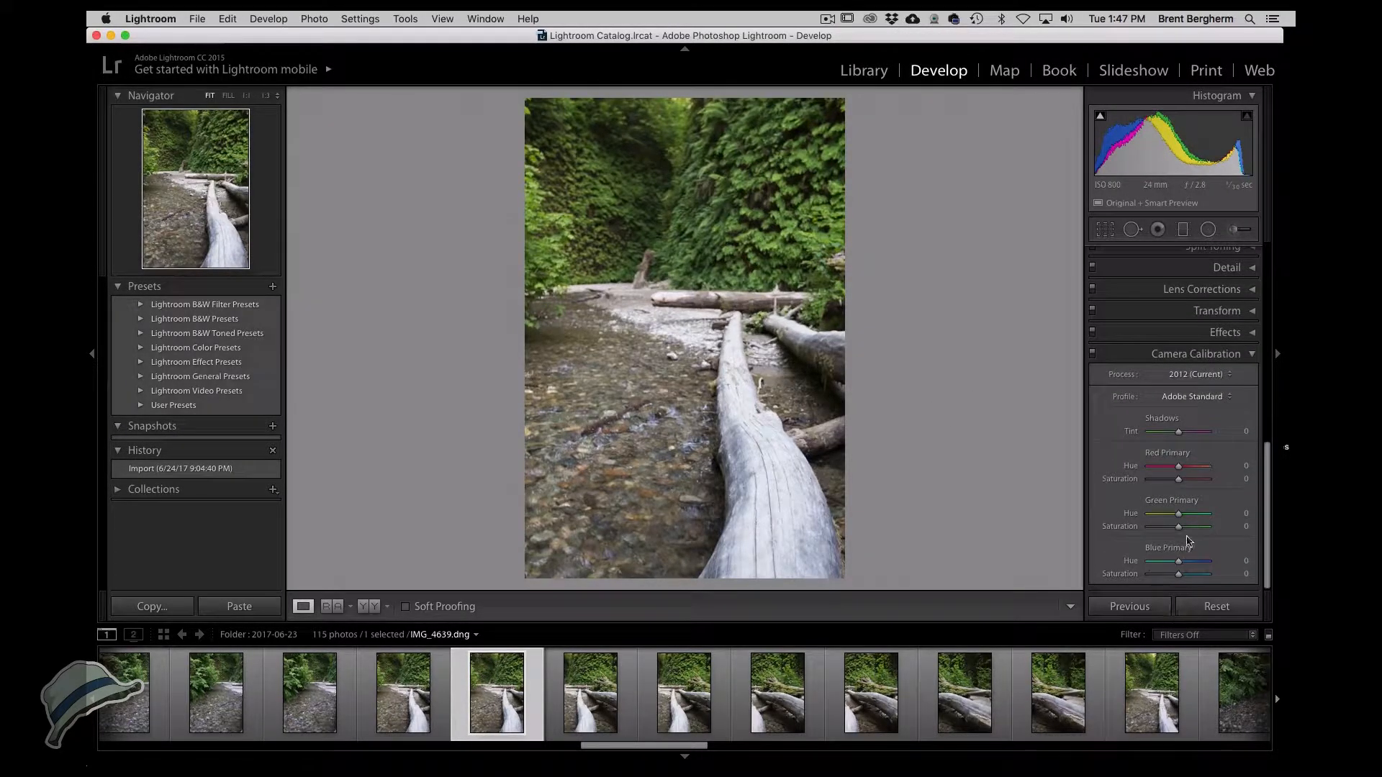
{"action": "left_click", "coordinate": [1214, 398]}
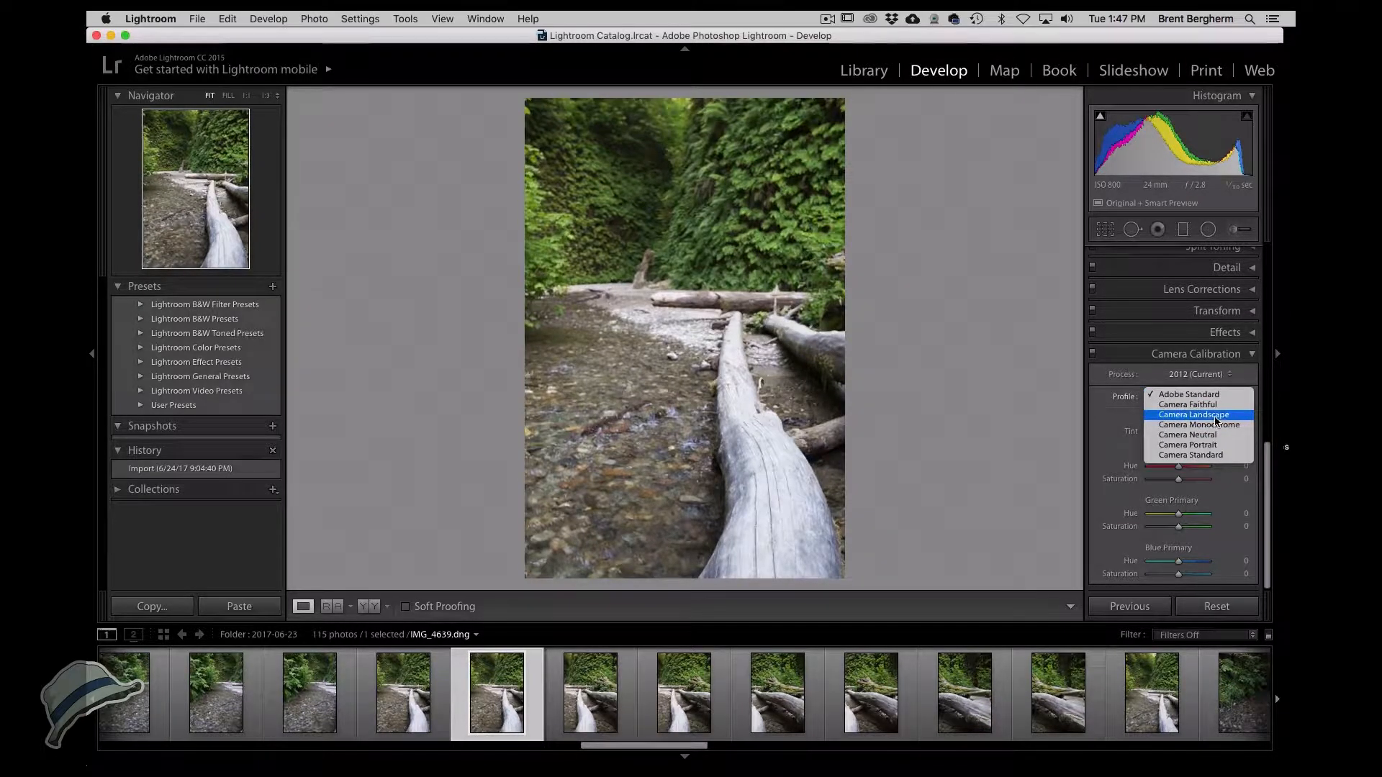
{"action": "left_click", "coordinate": [1215, 416]}
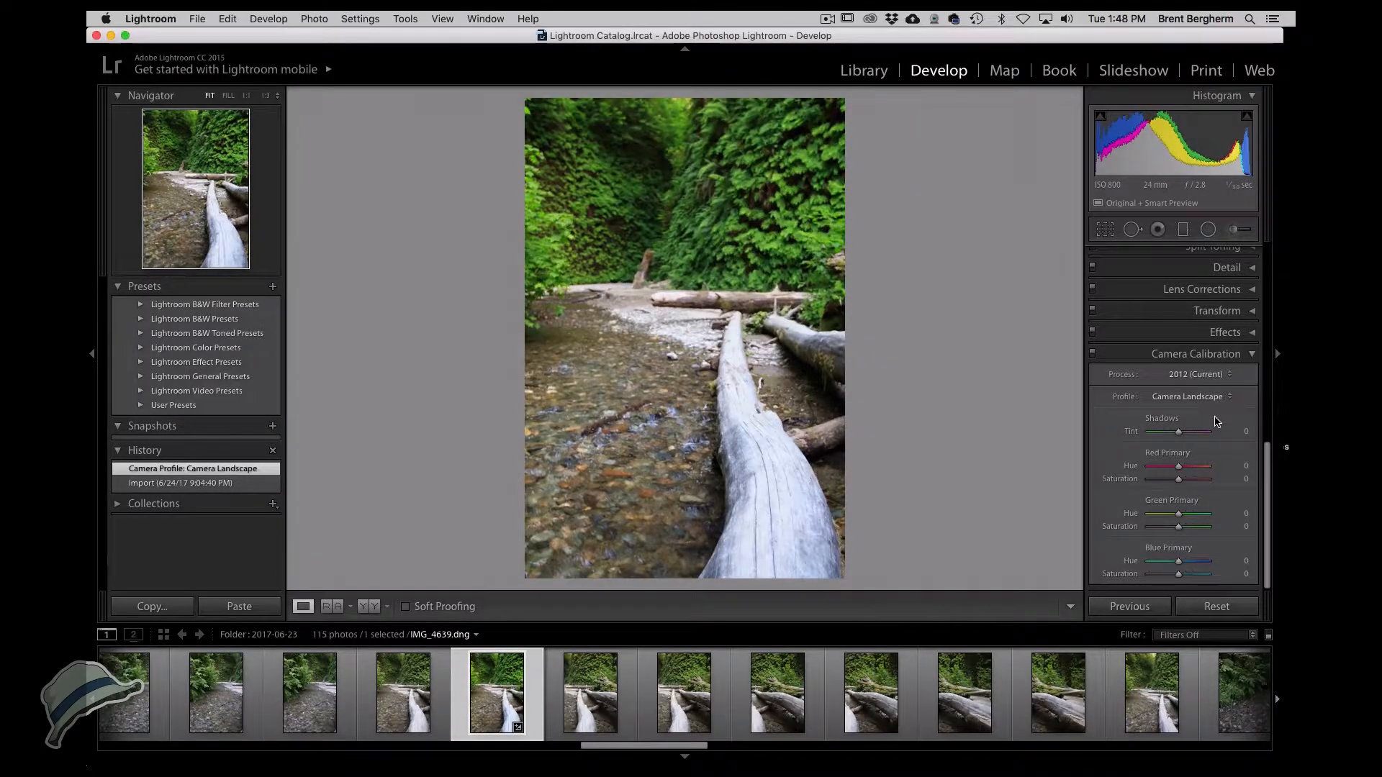
{"action": "left_click", "coordinate": [1163, 398]}
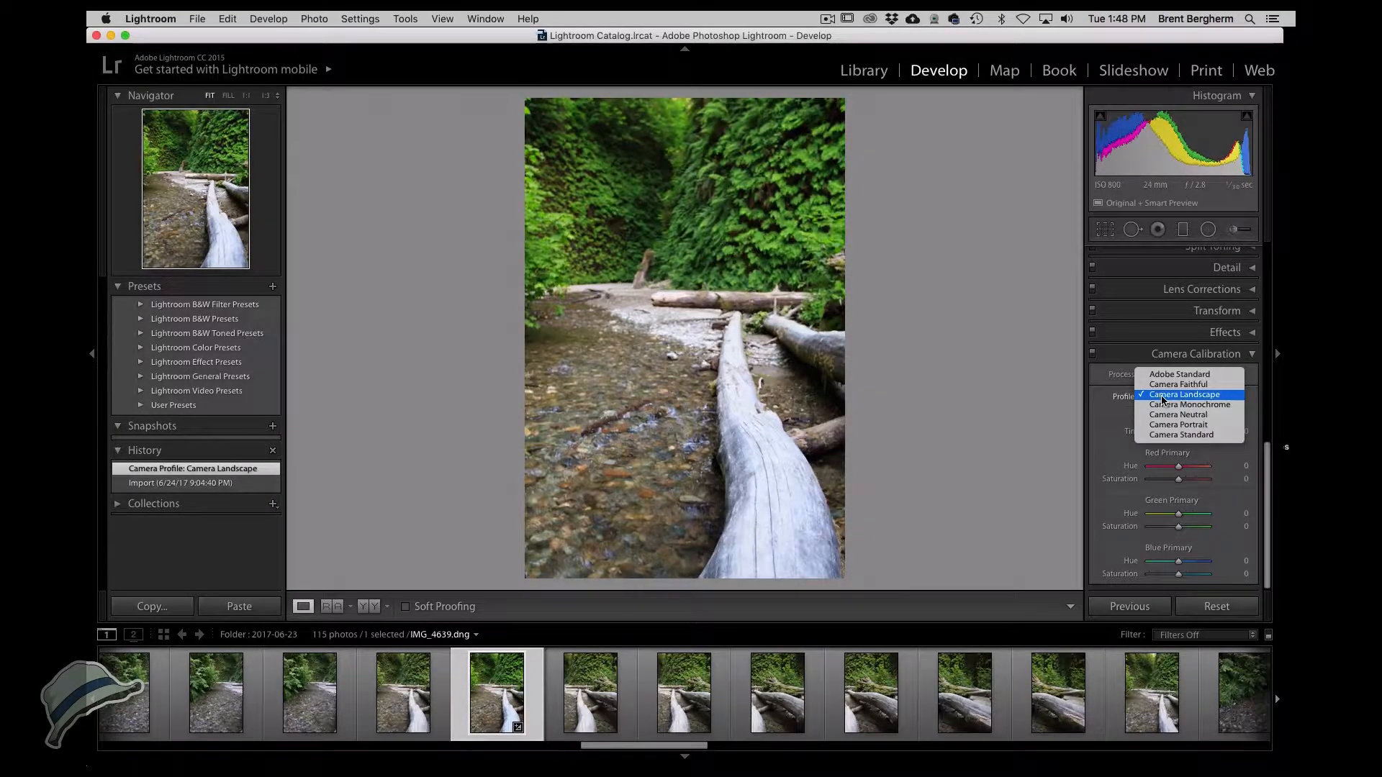
{"action": "left_click", "coordinate": [1172, 376]}
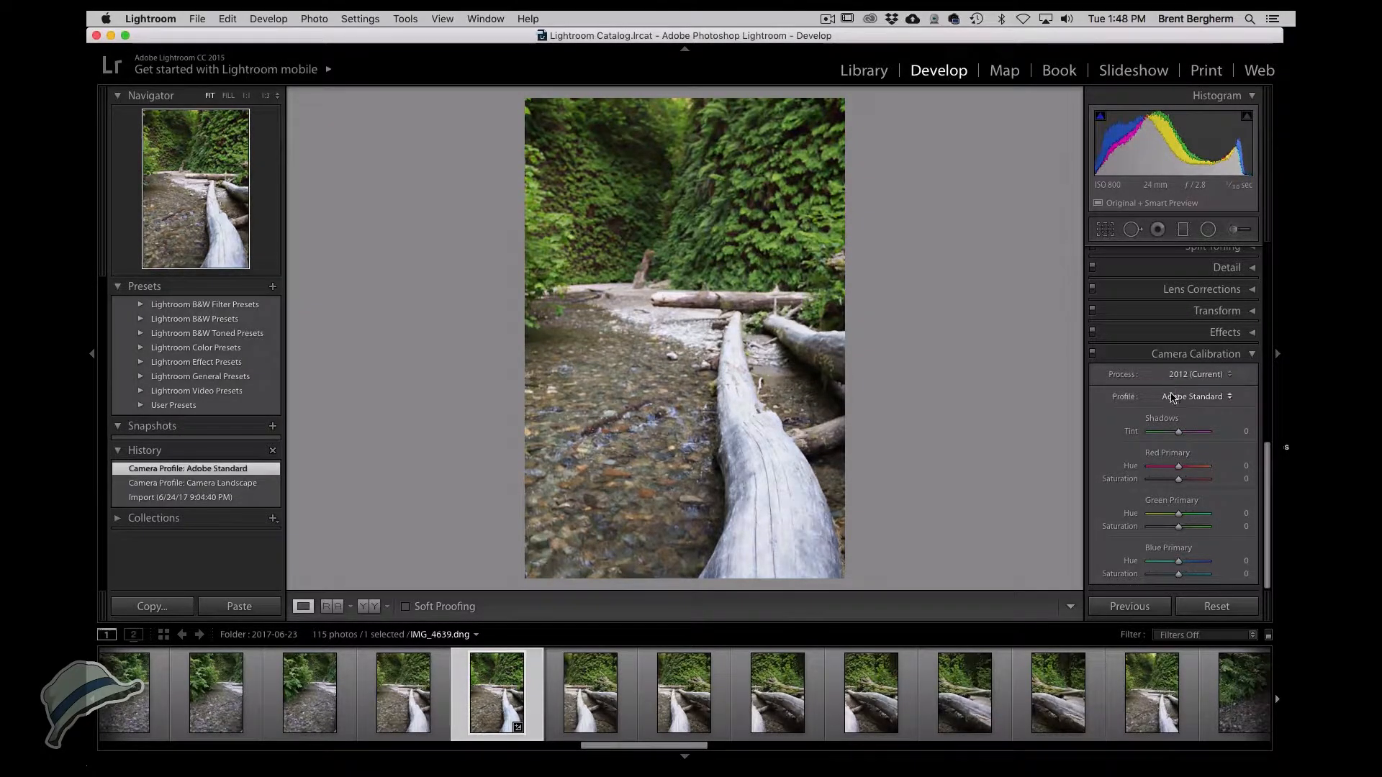
{"action": "left_click", "coordinate": [1173, 396]}
{"action": "left_click", "coordinate": [1166, 406]}
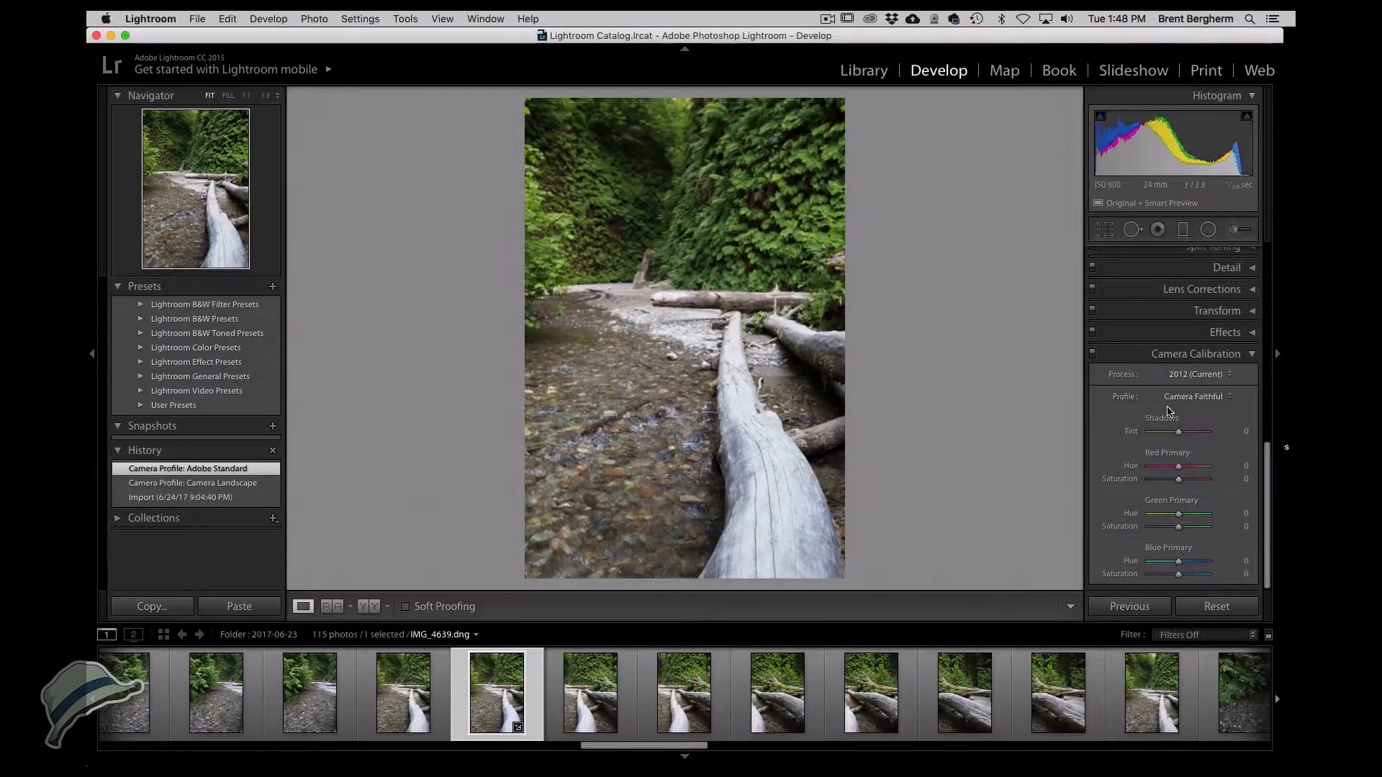
{"action": "left_click", "coordinate": [1174, 398]}
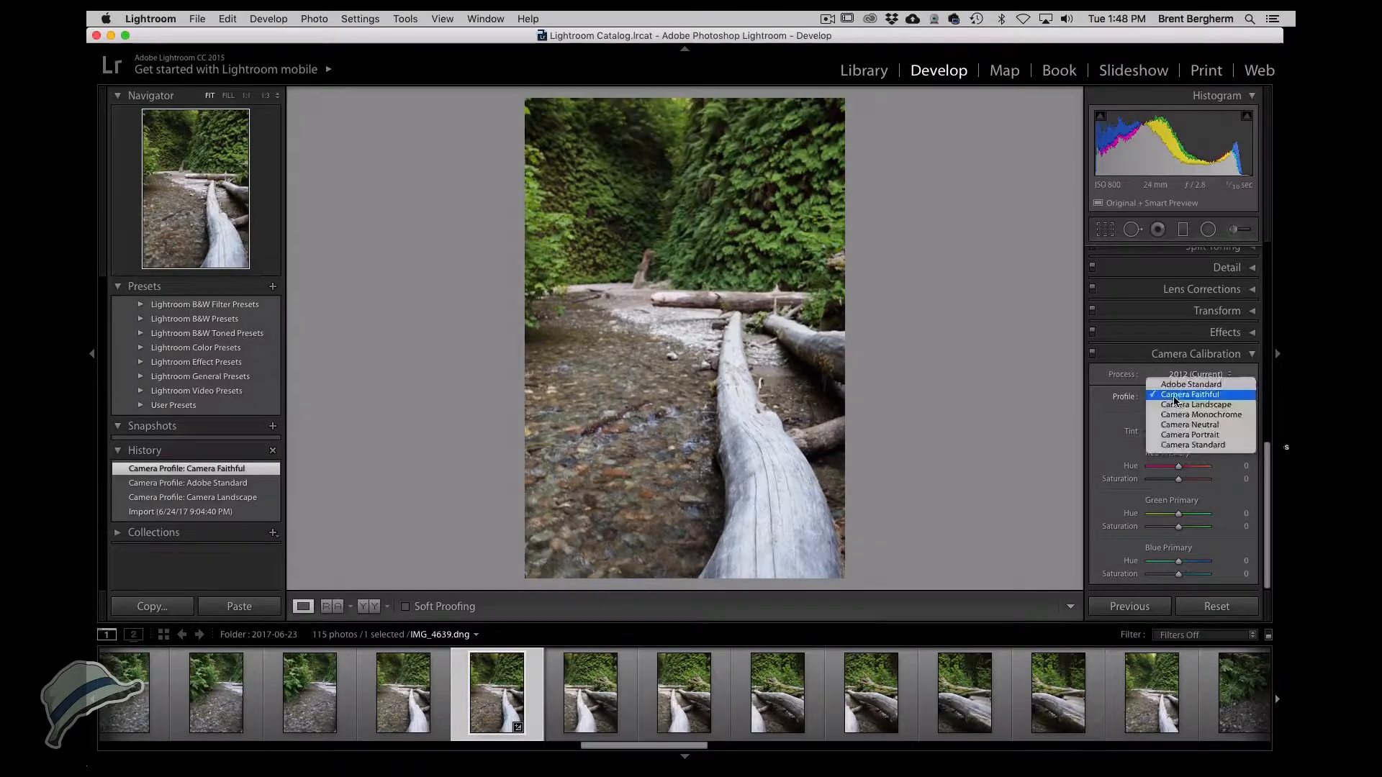
{"action": "left_click", "coordinate": [1174, 408]}
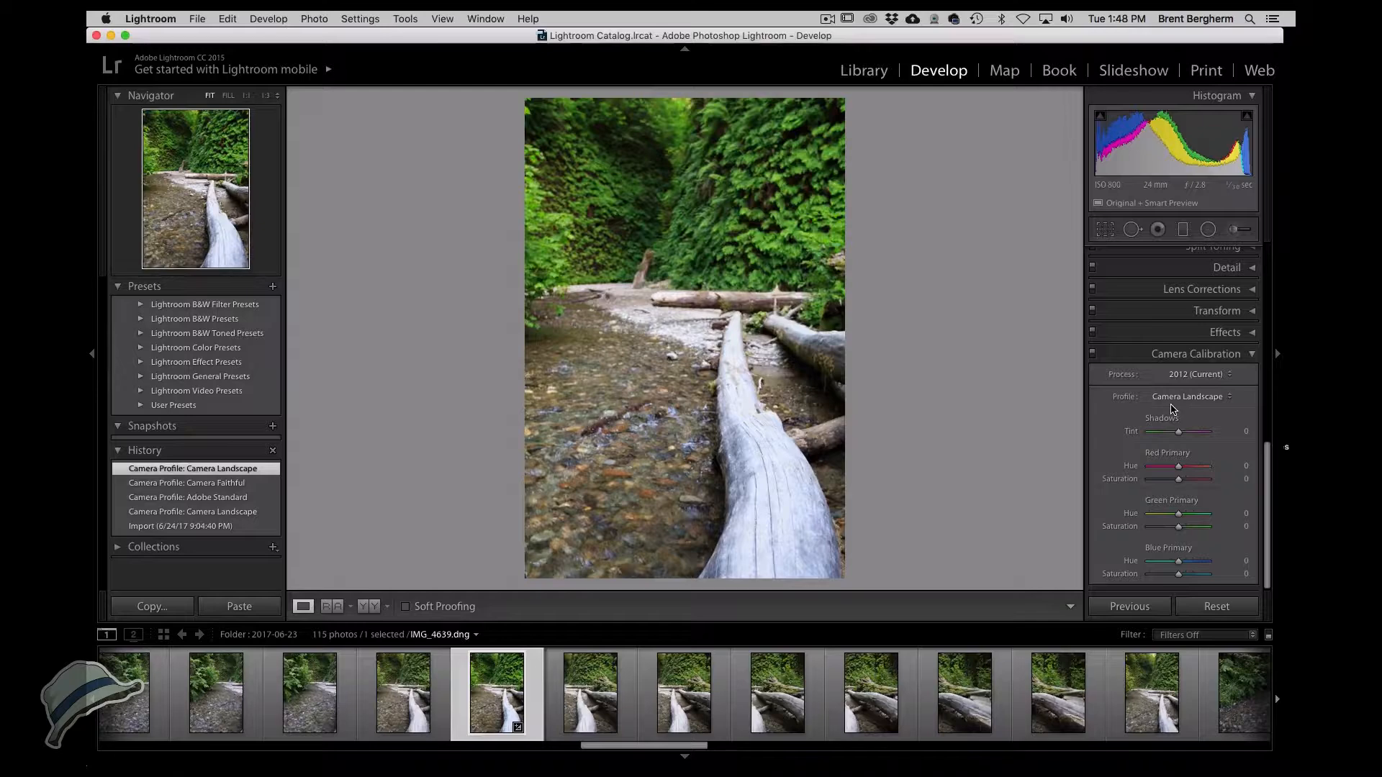
Try the Camera Neutral, Camera Portrait and Camera Standard profiles and settle on Camera Faithful.
{"action": "left_click", "coordinate": [1173, 405]}
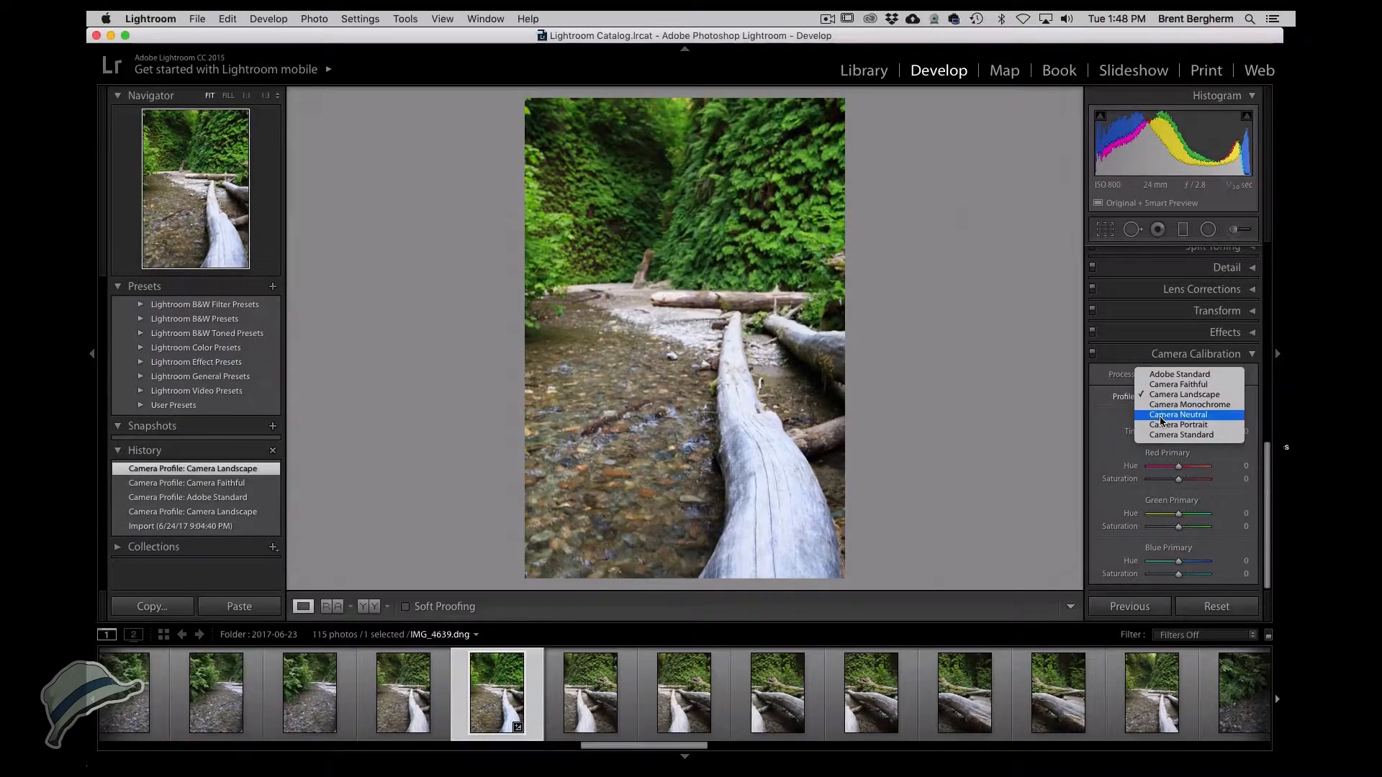
{"action": "left_click", "coordinate": [1164, 414]}
{"action": "left_click", "coordinate": [1166, 403]}
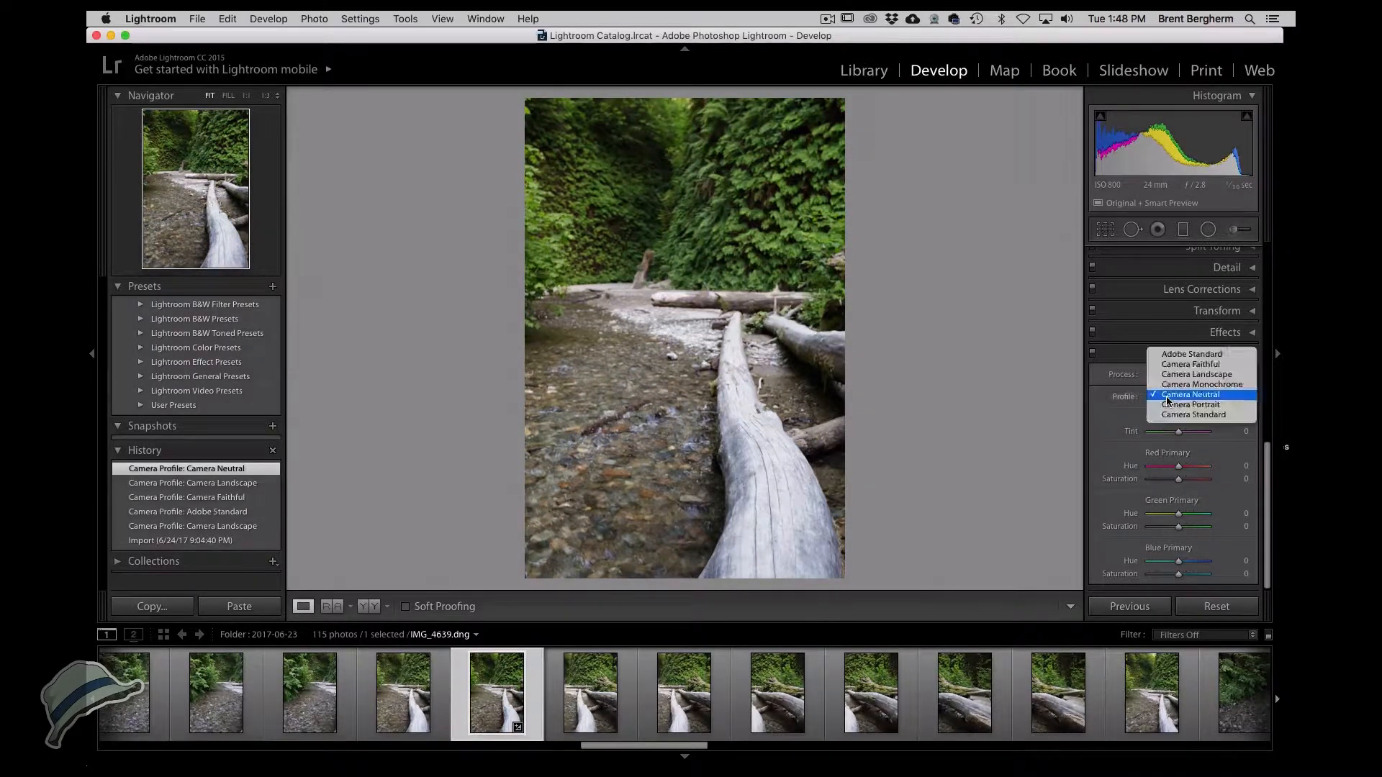
{"action": "left_click", "coordinate": [1170, 405]}
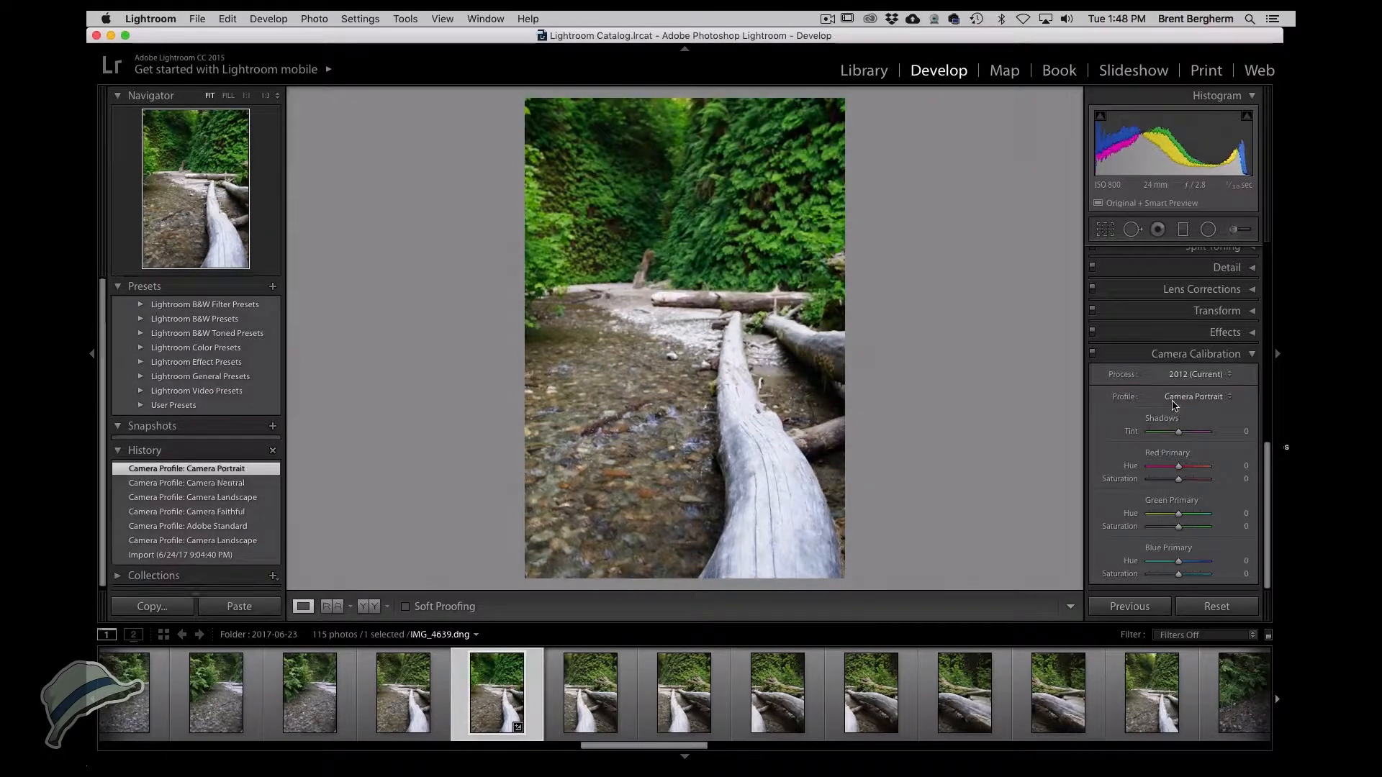
{"action": "left_click", "coordinate": [1173, 405]}
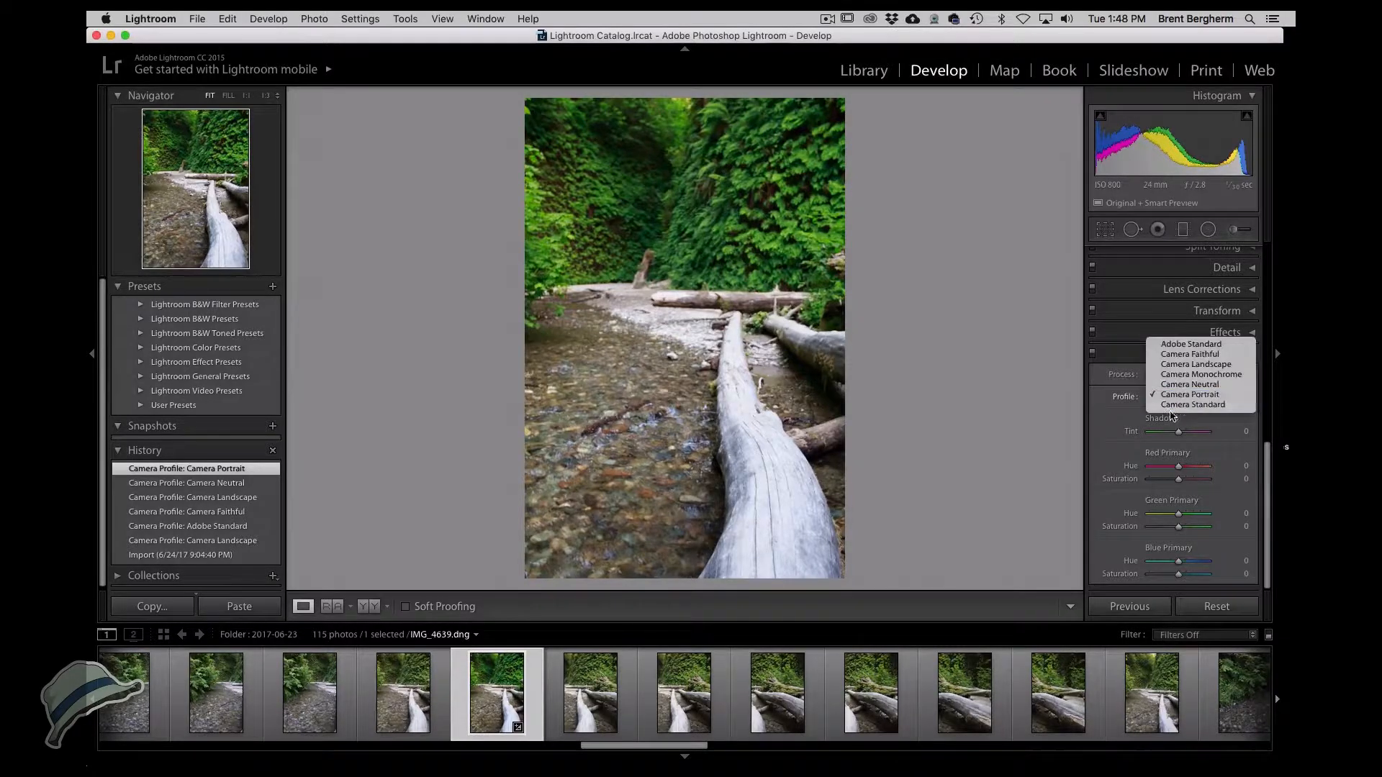
{"action": "left_click", "coordinate": [1173, 406]}
{"action": "left_click", "coordinate": [1172, 396]}
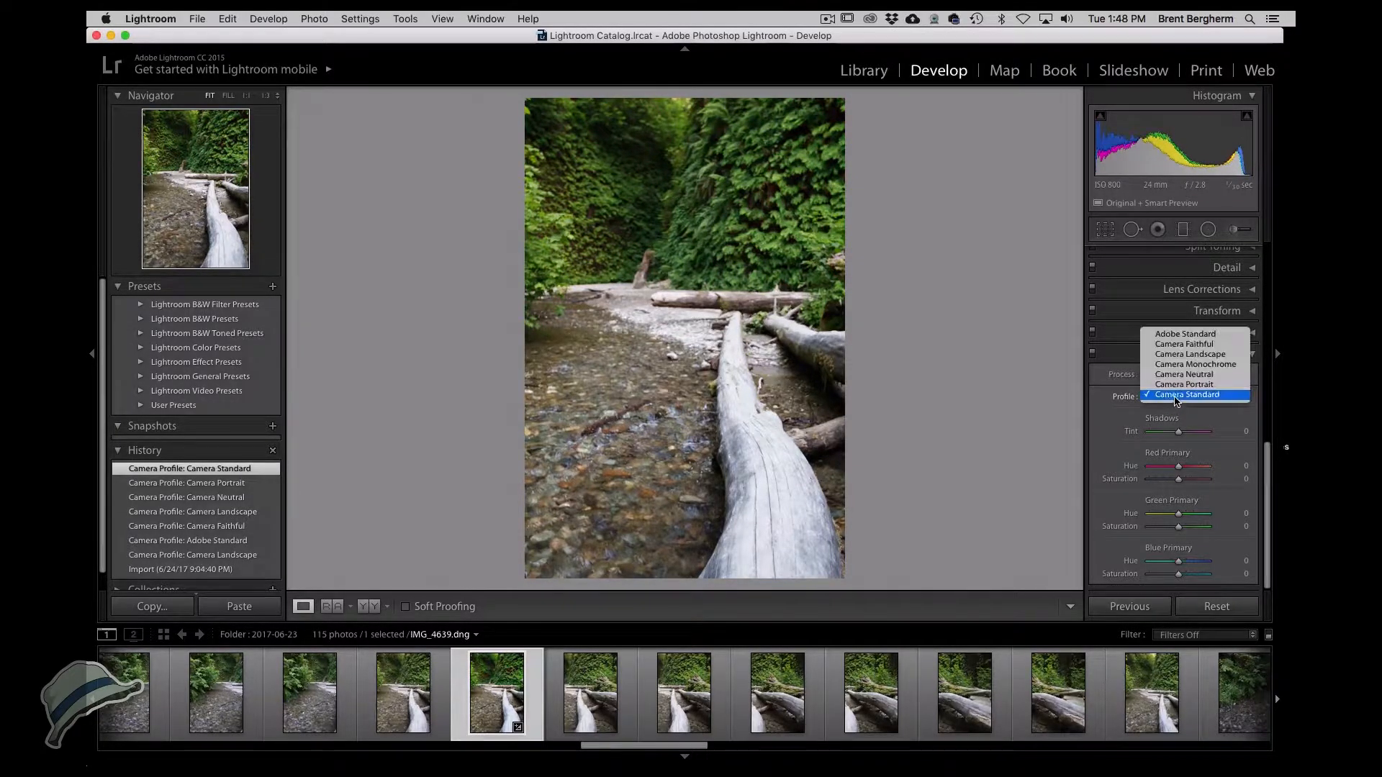
{"action": "left_click", "coordinate": [1179, 345]}
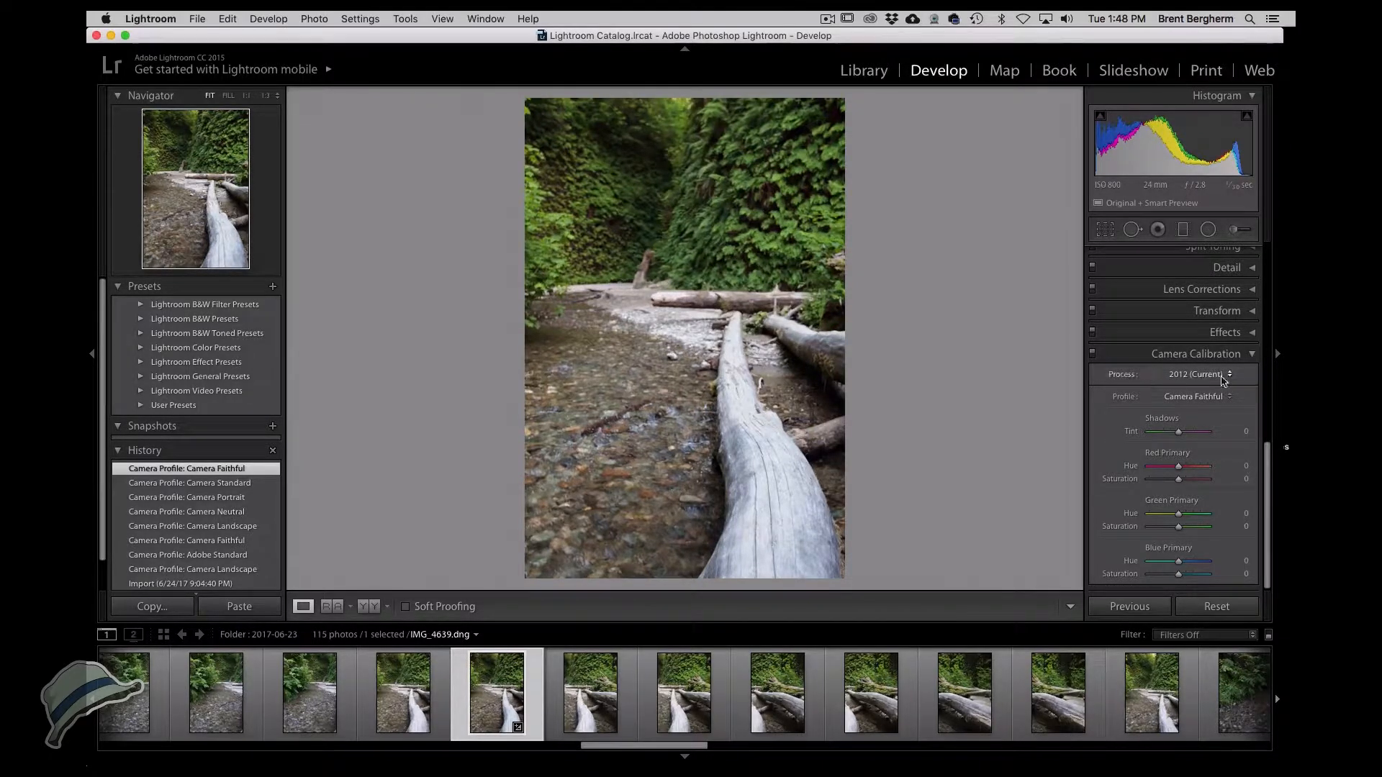
Lower the white balance temperature to 5,704.
{"action": "left_click", "coordinate": [1195, 354]}
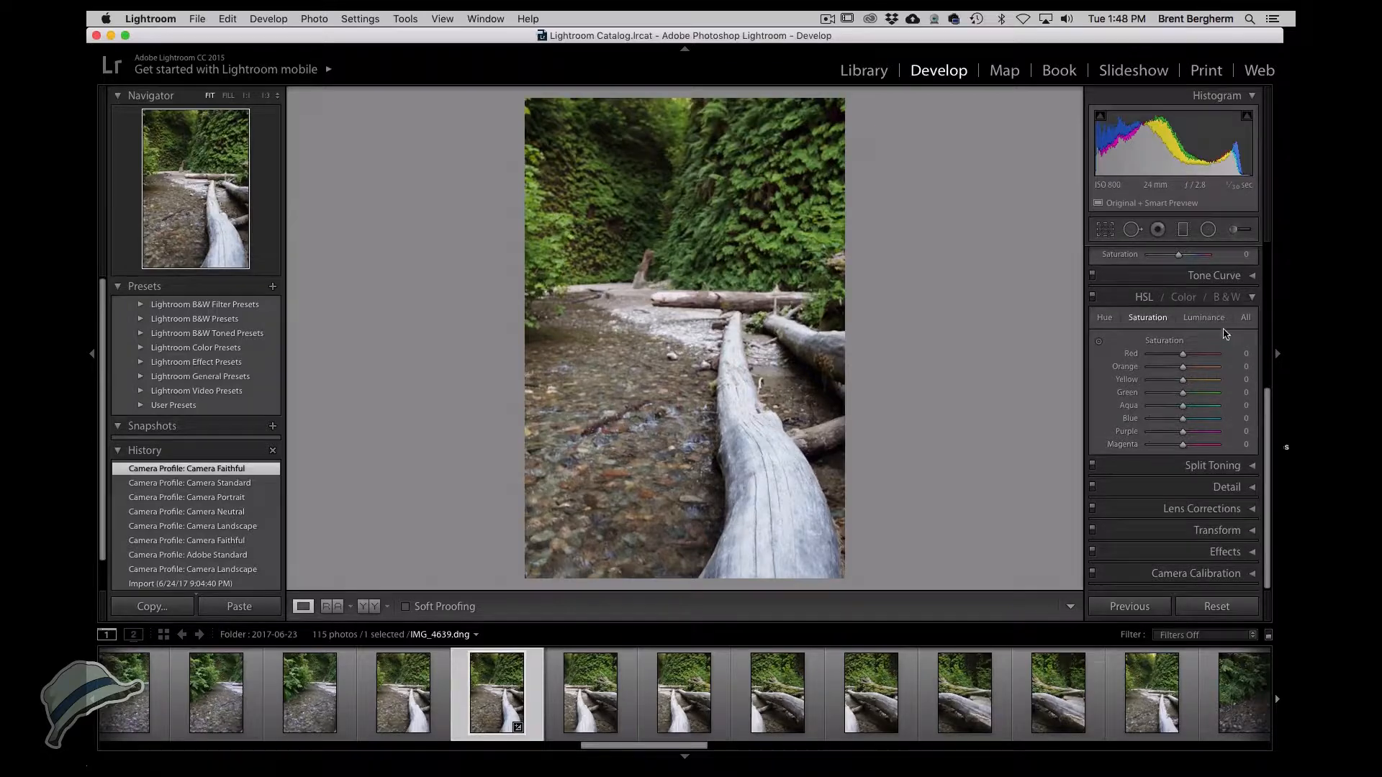
{"action": "left_click", "coordinate": [1249, 299]}
{"action": "scroll", "coordinate": [1207, 340], "scroll_direction": "up", "scroll_amount": 4}
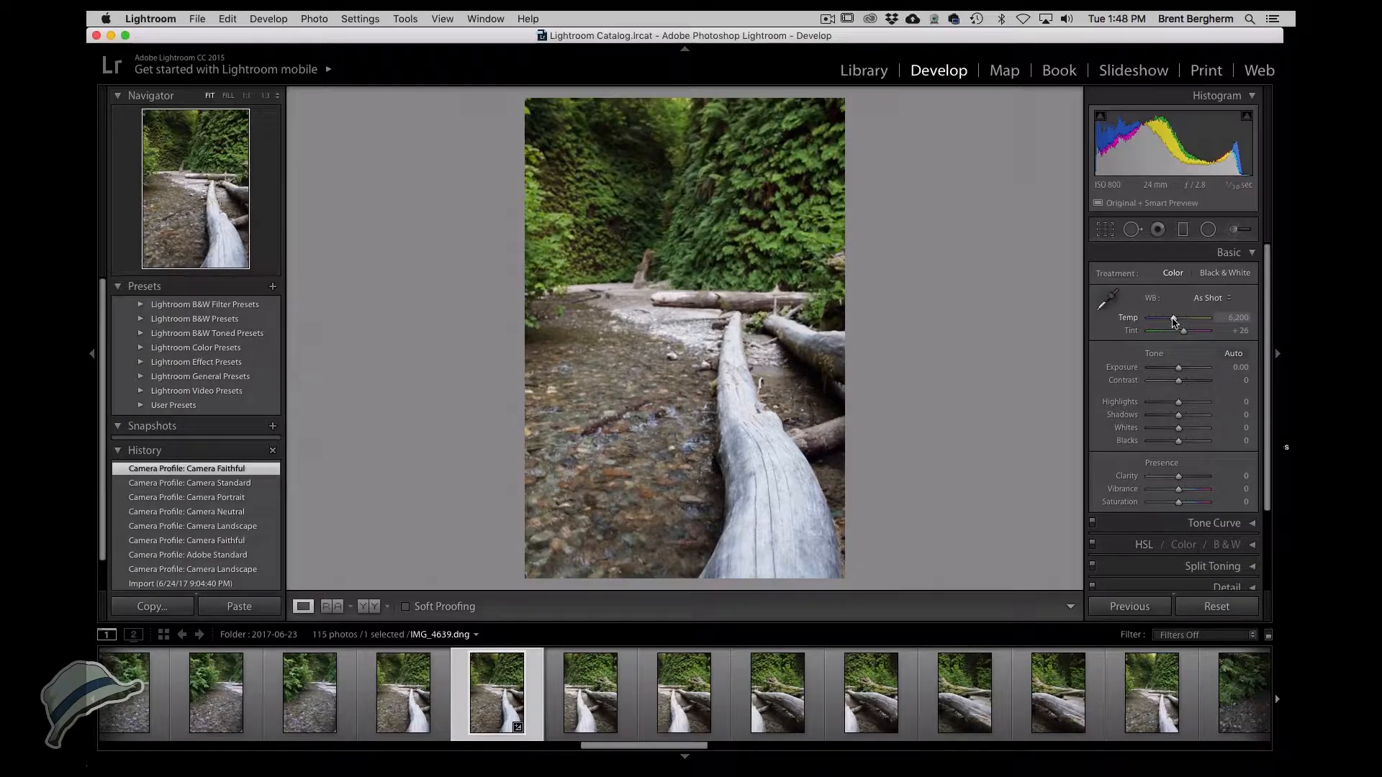
{"action": "left_click_drag", "start_coordinate": [1173, 319], "coordinate": [1171, 321]}
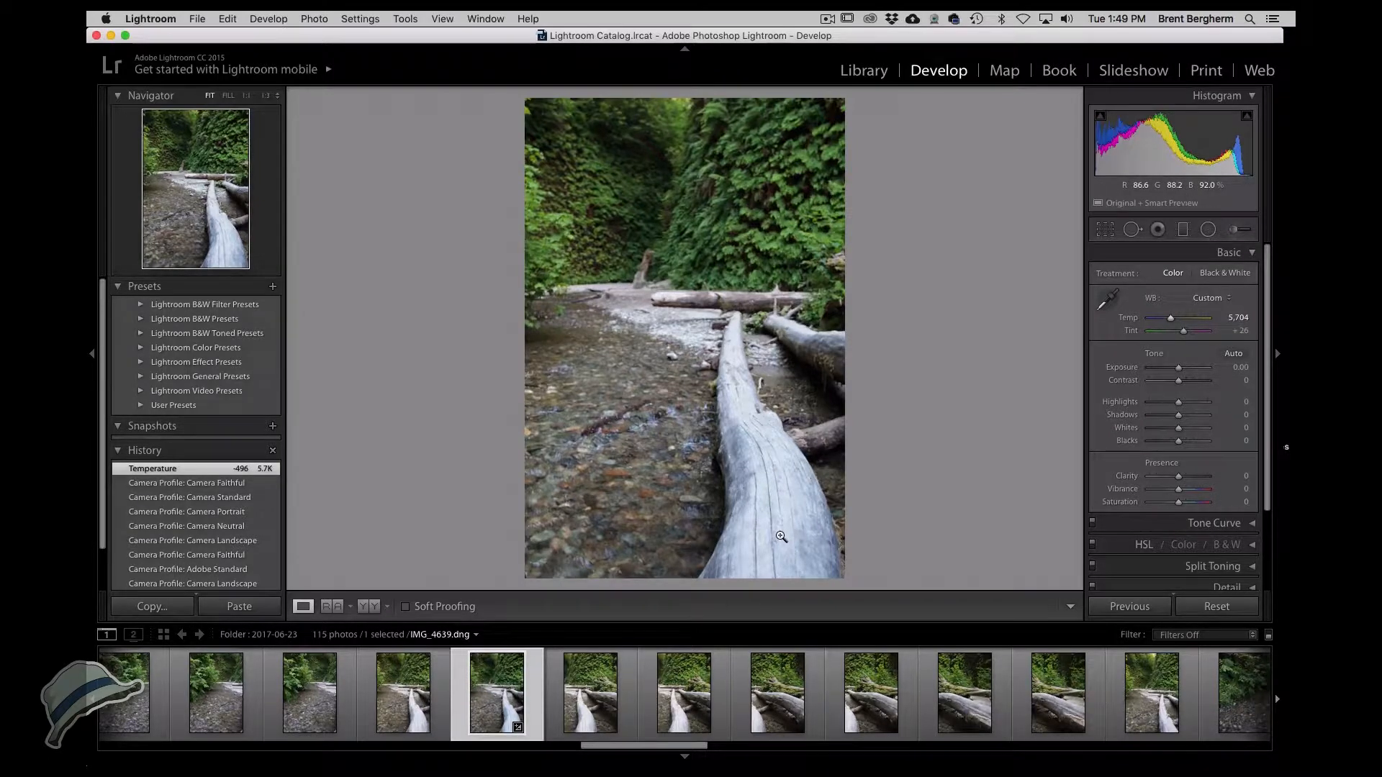
Compare with the neighbouring photo and set IMG_4639's Highlights to -53.
{"action": "left_click", "coordinate": [391, 702]}
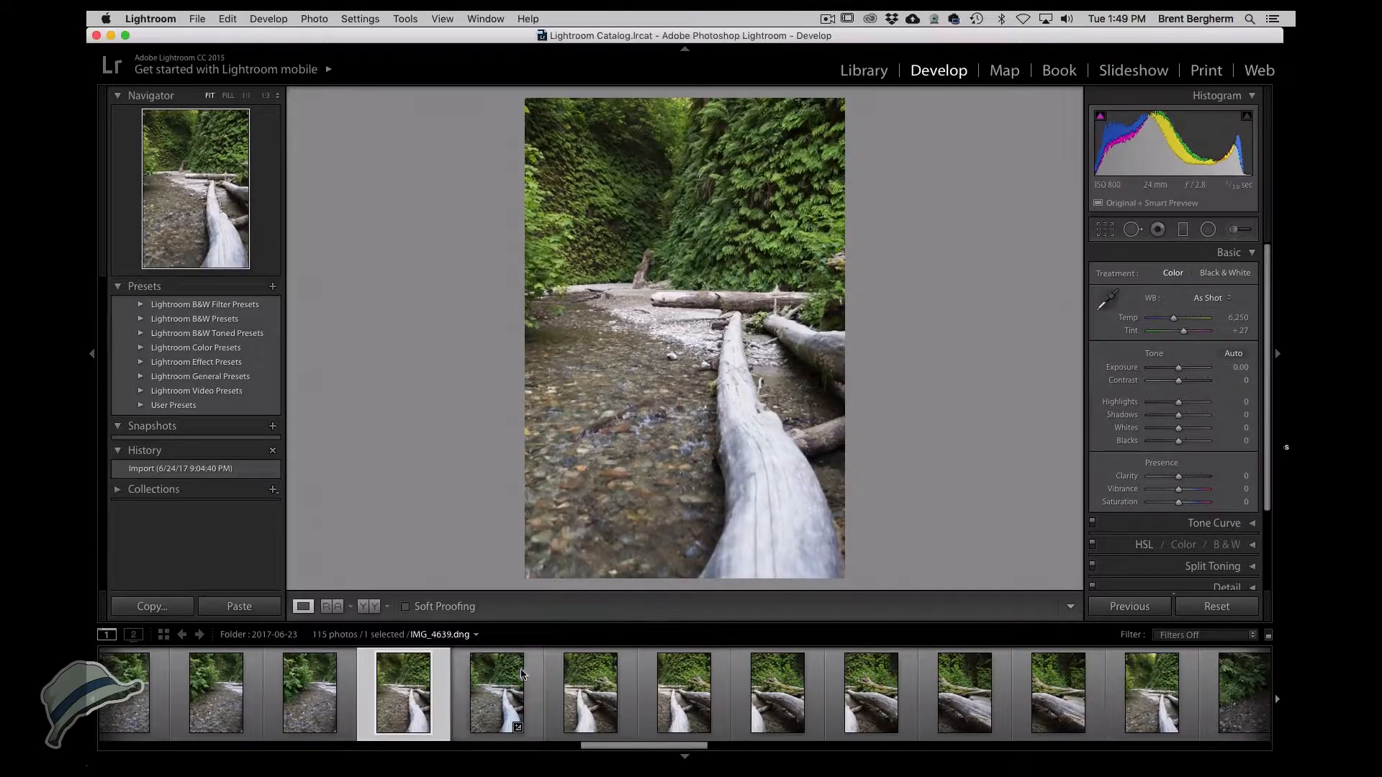
{"action": "left_click", "coordinate": [489, 689]}
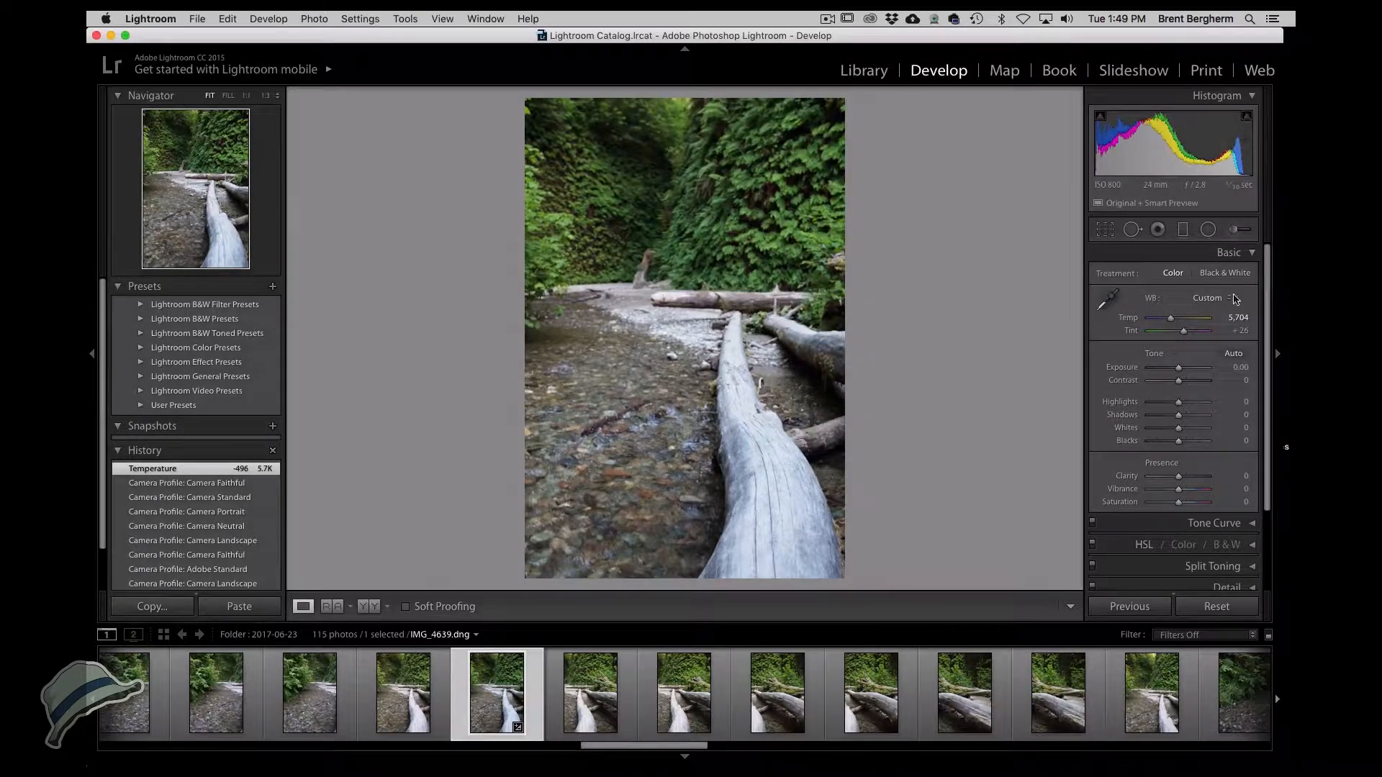
{"action": "left_click_drag", "start_coordinate": [1179, 408], "coordinate": [1162, 407]}
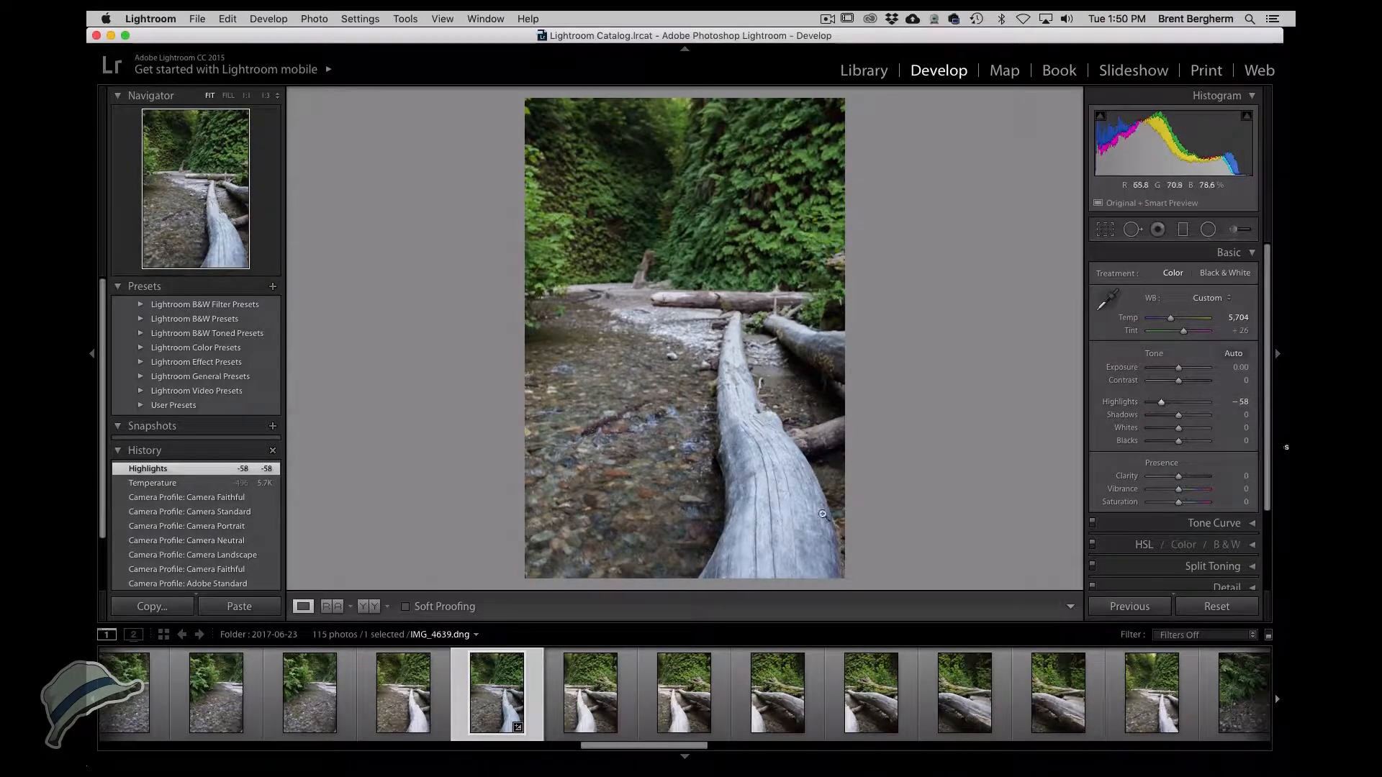
{"action": "double_click", "coordinate": [1160, 403]}
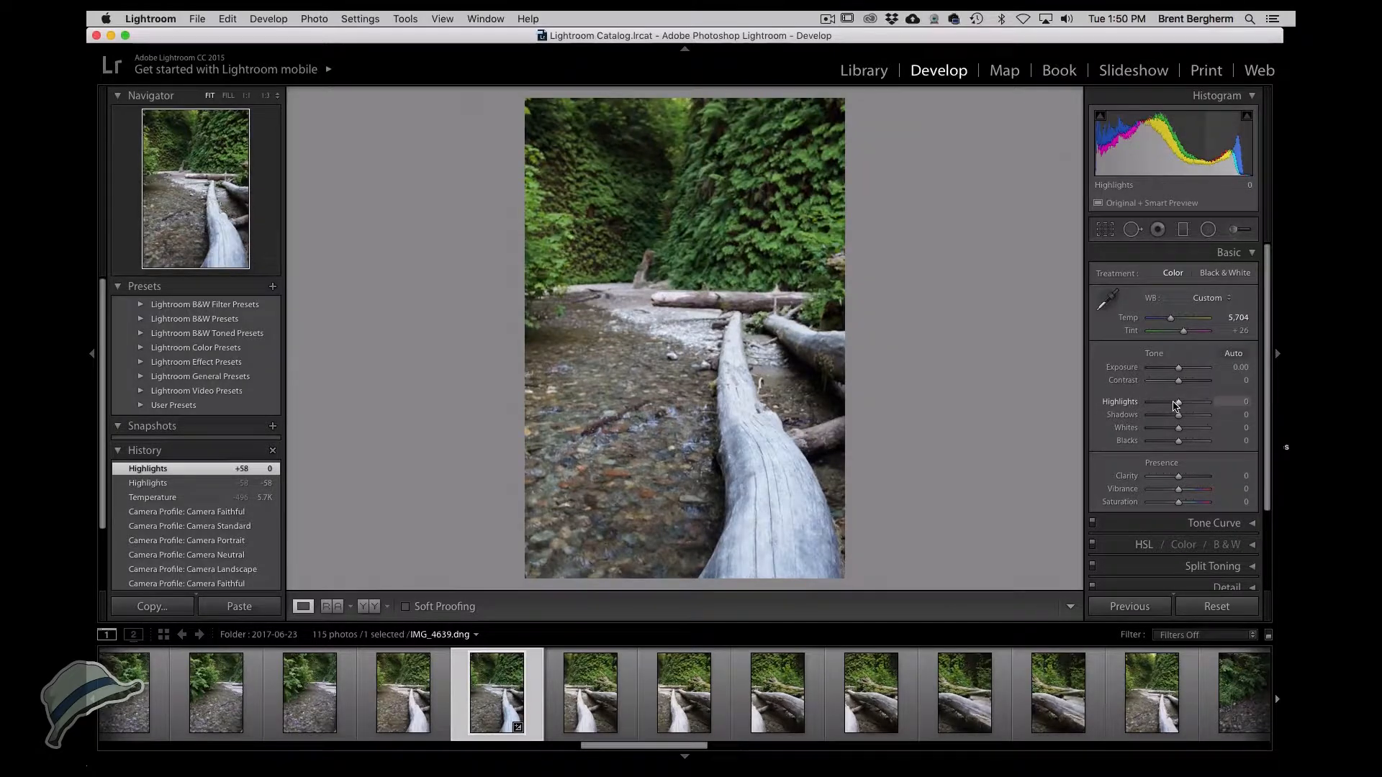
{"action": "left_click_drag", "start_coordinate": [1179, 407], "coordinate": [1164, 407]}
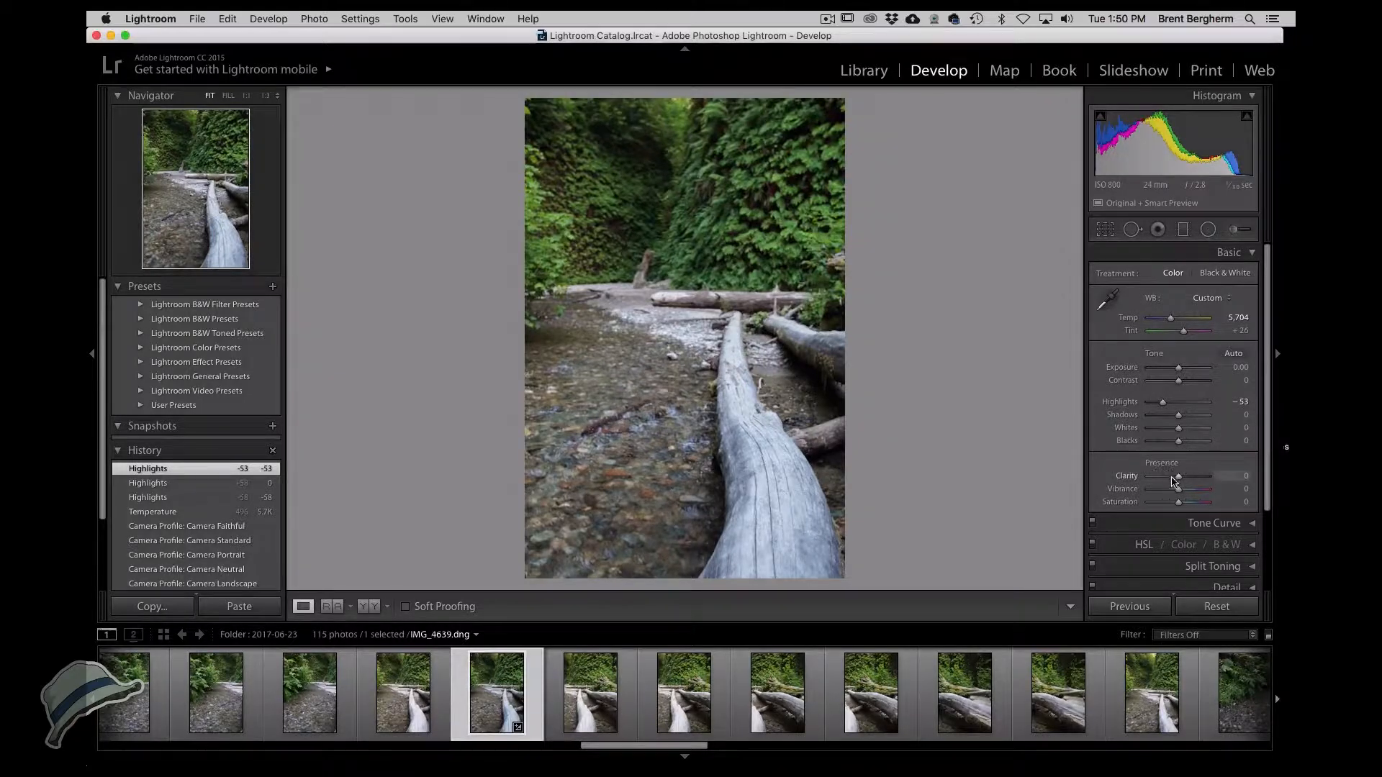
Zoom the photo to 1:2 and examine the log's surface texture.
{"action": "left_click_drag", "start_coordinate": [1179, 481], "coordinate": [1185, 481]}
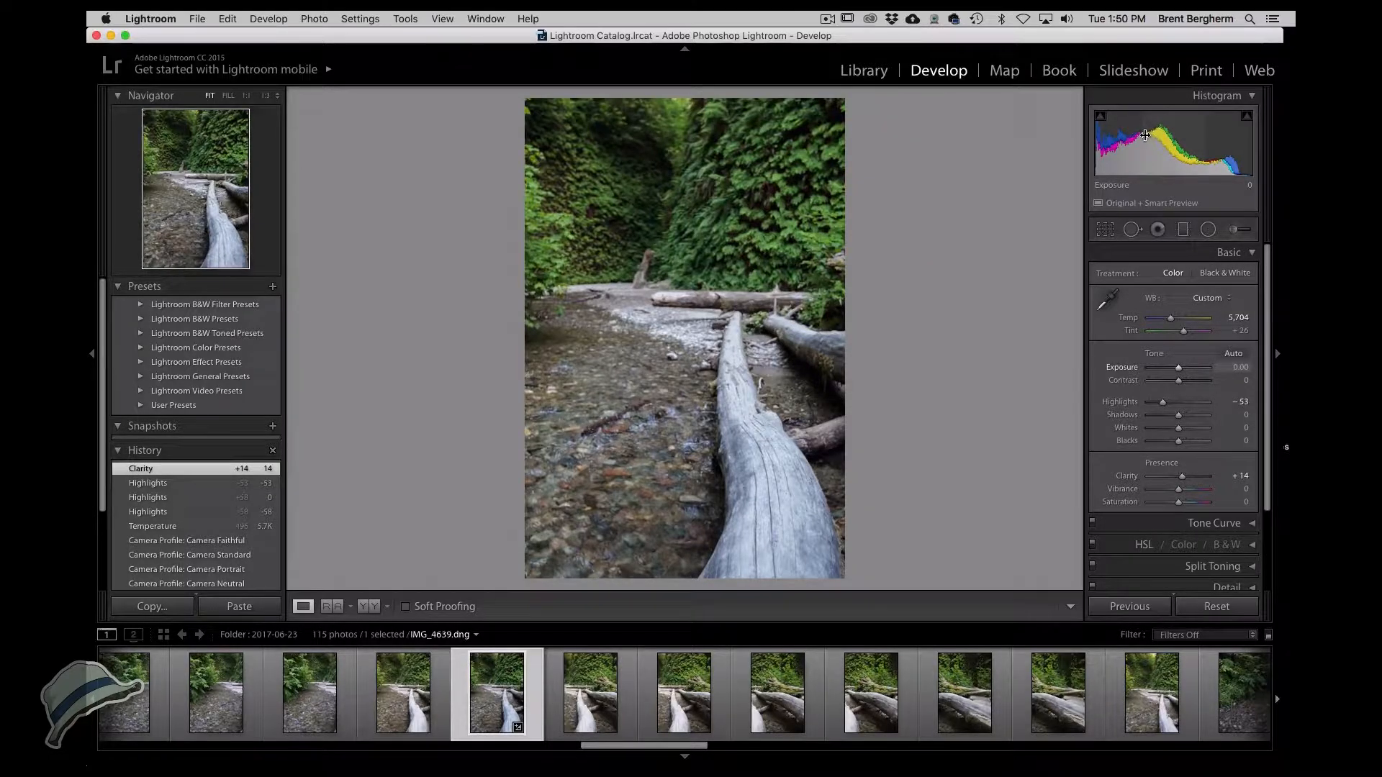
{"action": "double_click", "coordinate": [1182, 478]}
{"action": "left_click", "coordinate": [749, 413]}
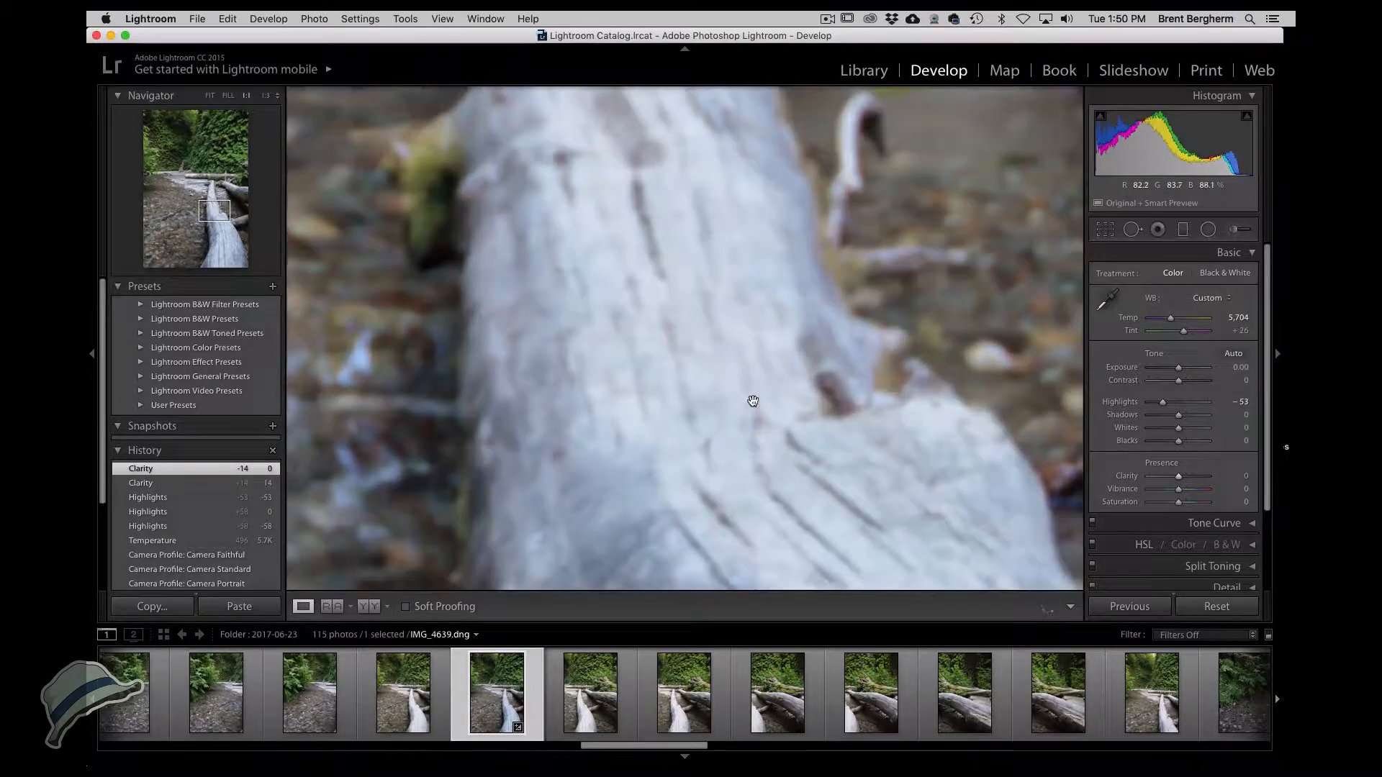
{"action": "left_click", "coordinate": [274, 96]}
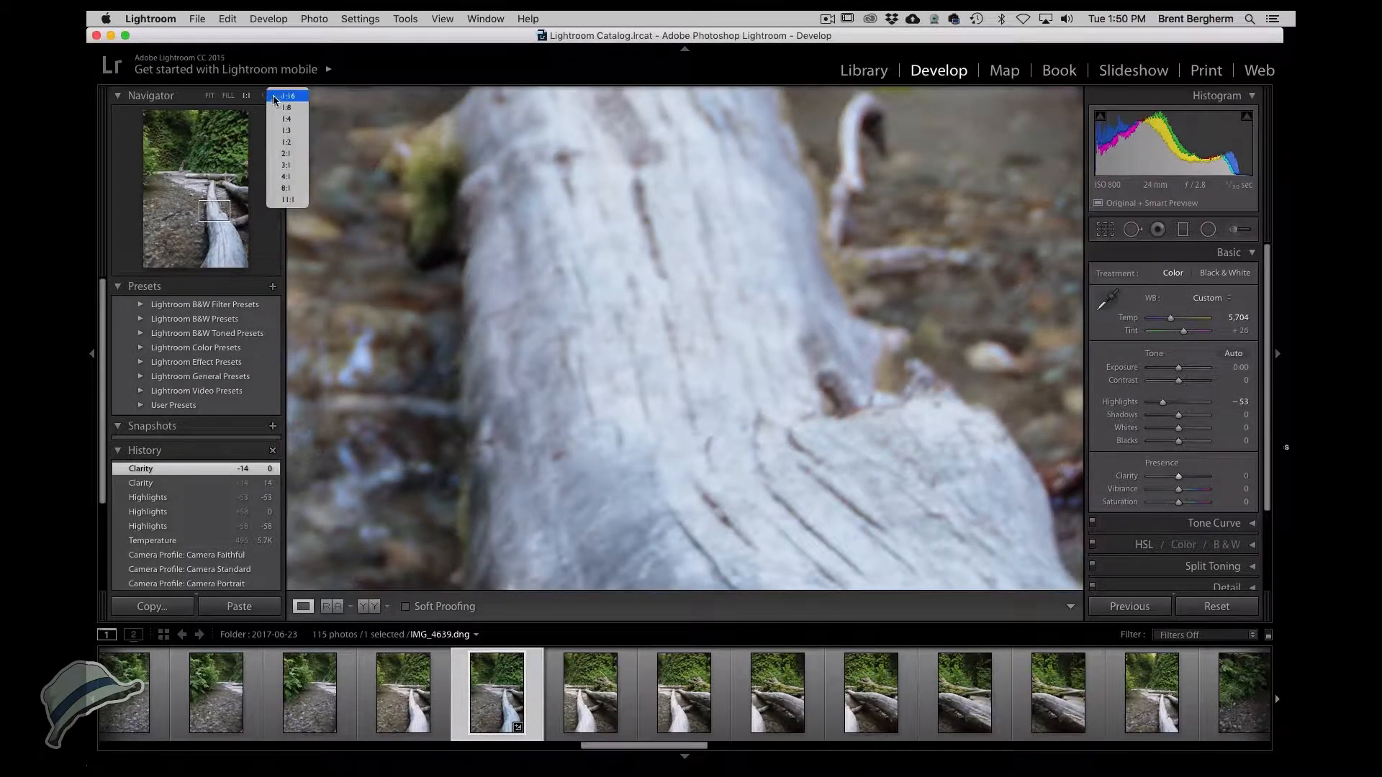
{"action": "left_click", "coordinate": [270, 157]}
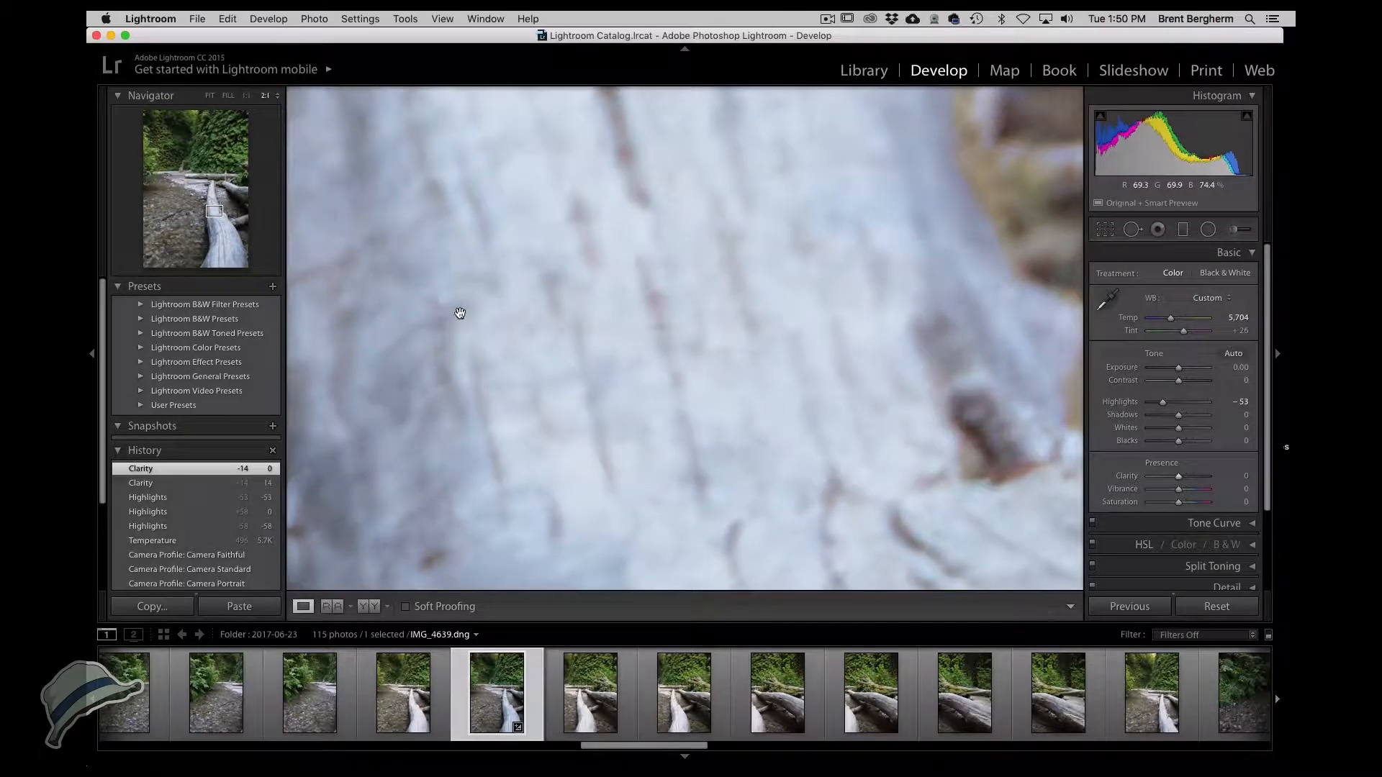
{"action": "left_click", "coordinate": [278, 97]}
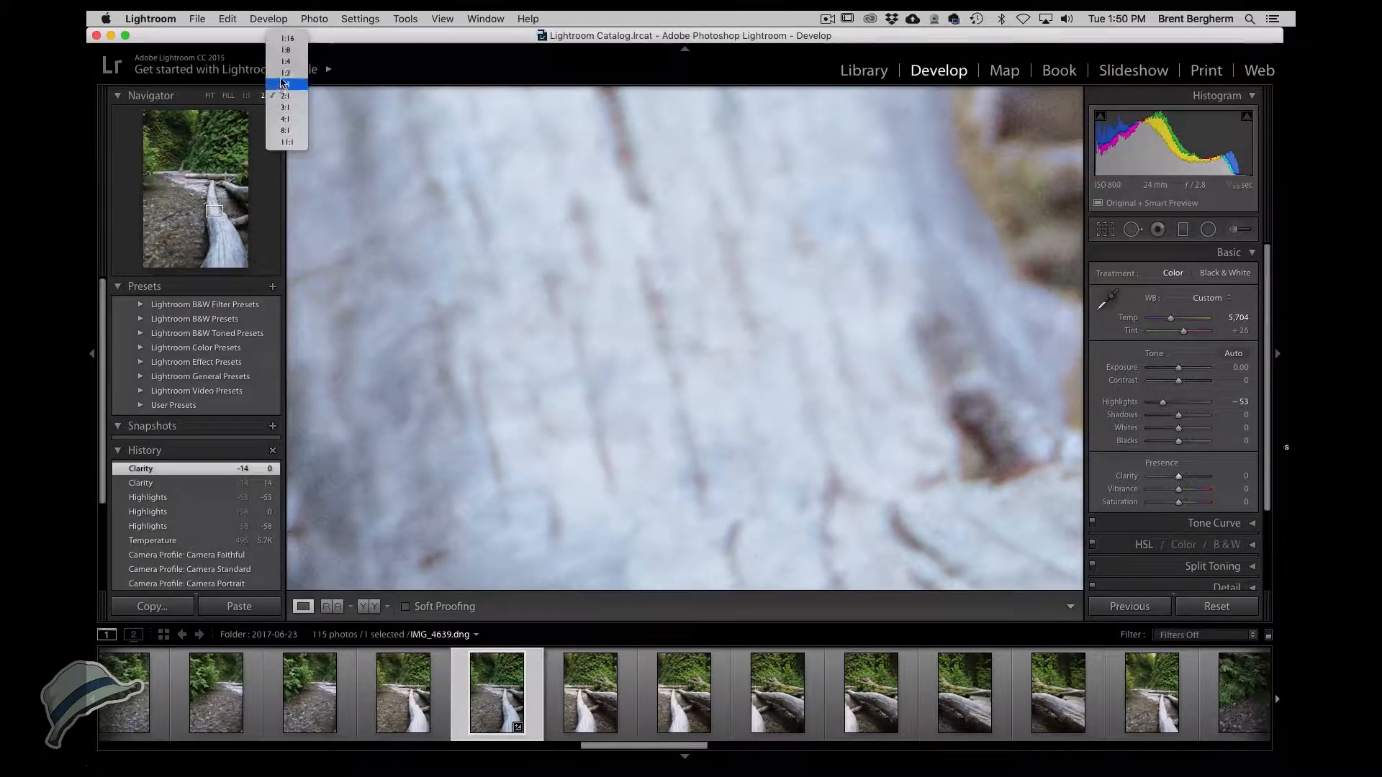
{"action": "left_click", "coordinate": [273, 85]}
{"action": "left_click_drag", "start_coordinate": [602, 404], "coordinate": [544, 138]}
{"action": "left_click_drag", "start_coordinate": [706, 344], "coordinate": [746, 214]}
Set Clarity to +11 and Vibrance to +21.
{"action": "left_click", "coordinate": [1186, 478]}
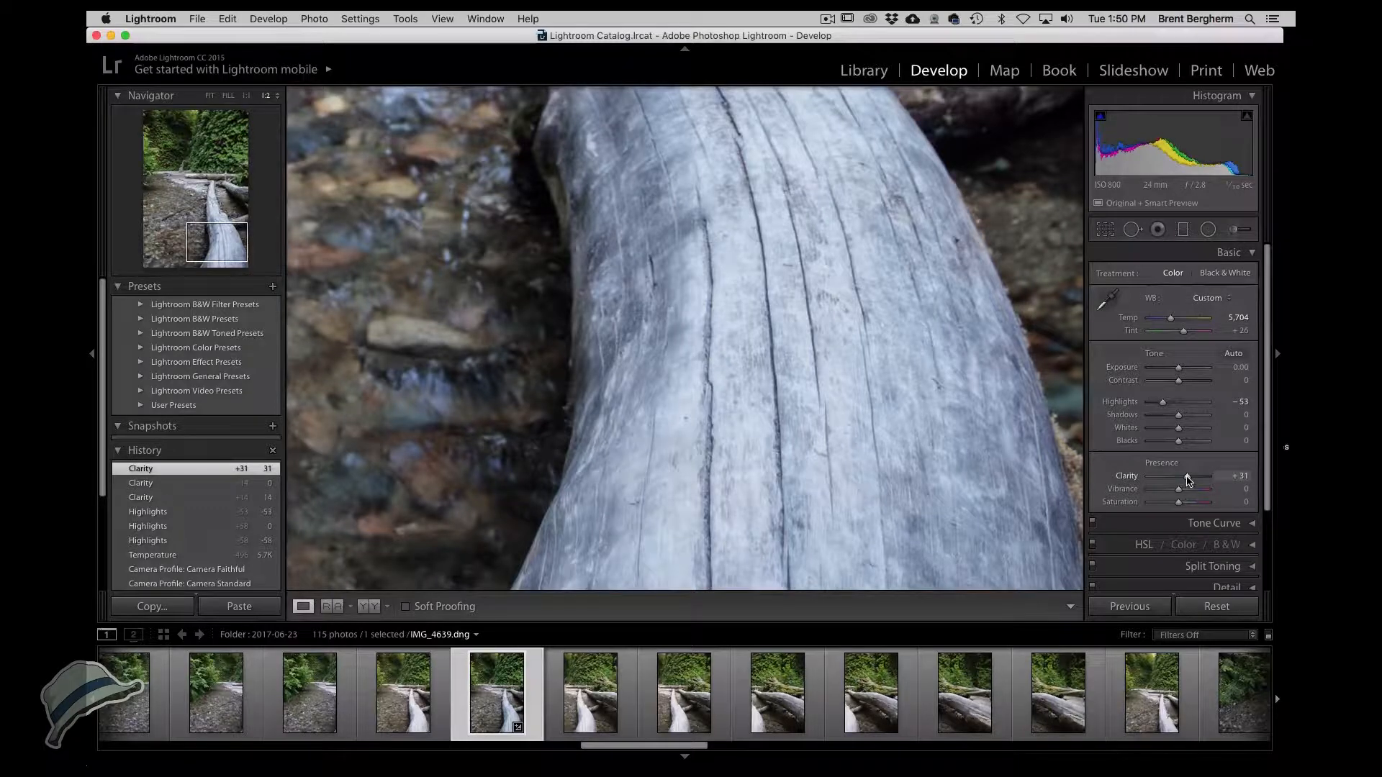
{"action": "left_click_drag", "start_coordinate": [1186, 481], "coordinate": [1184, 480]}
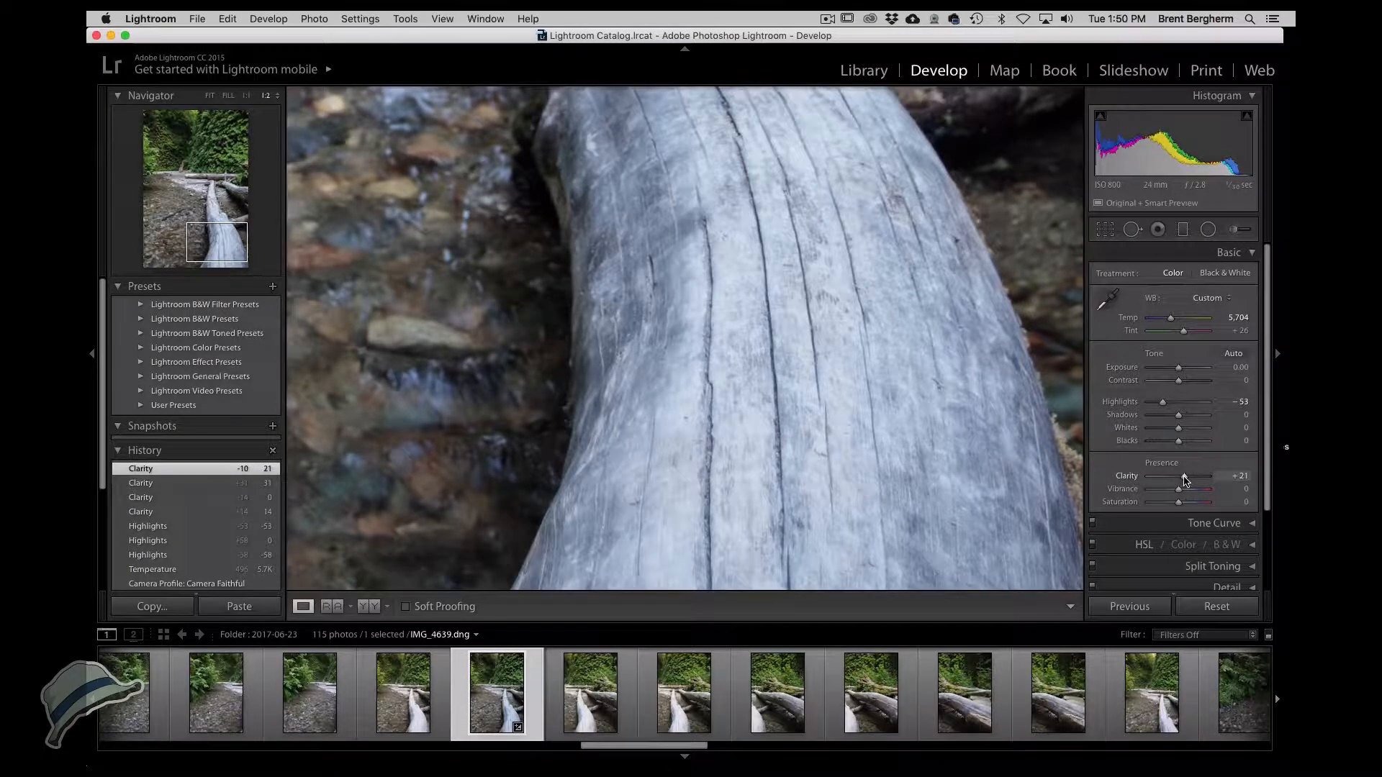
{"action": "left_click_drag", "start_coordinate": [1186, 480], "coordinate": [1182, 481]}
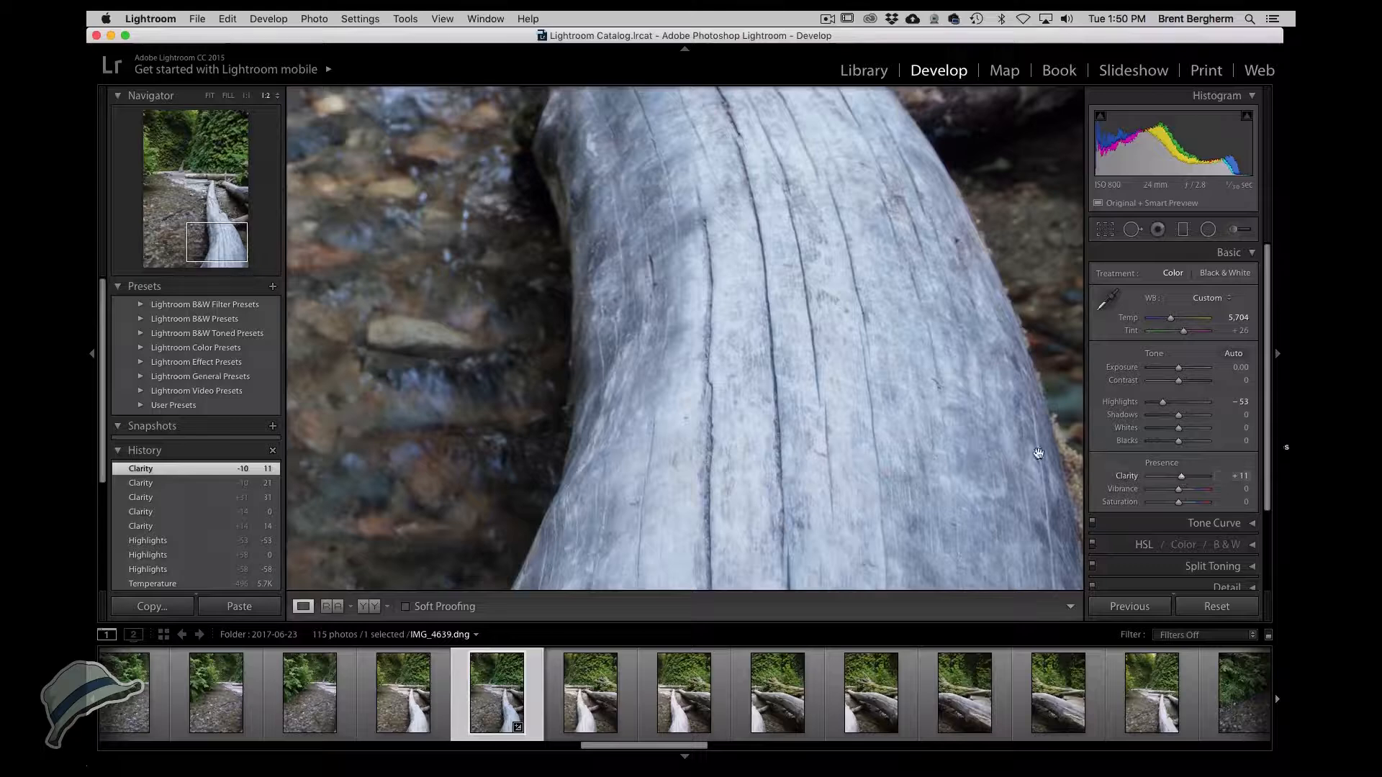
{"action": "left_click", "coordinate": [905, 387]}
{"action": "left_click", "coordinate": [904, 387]}
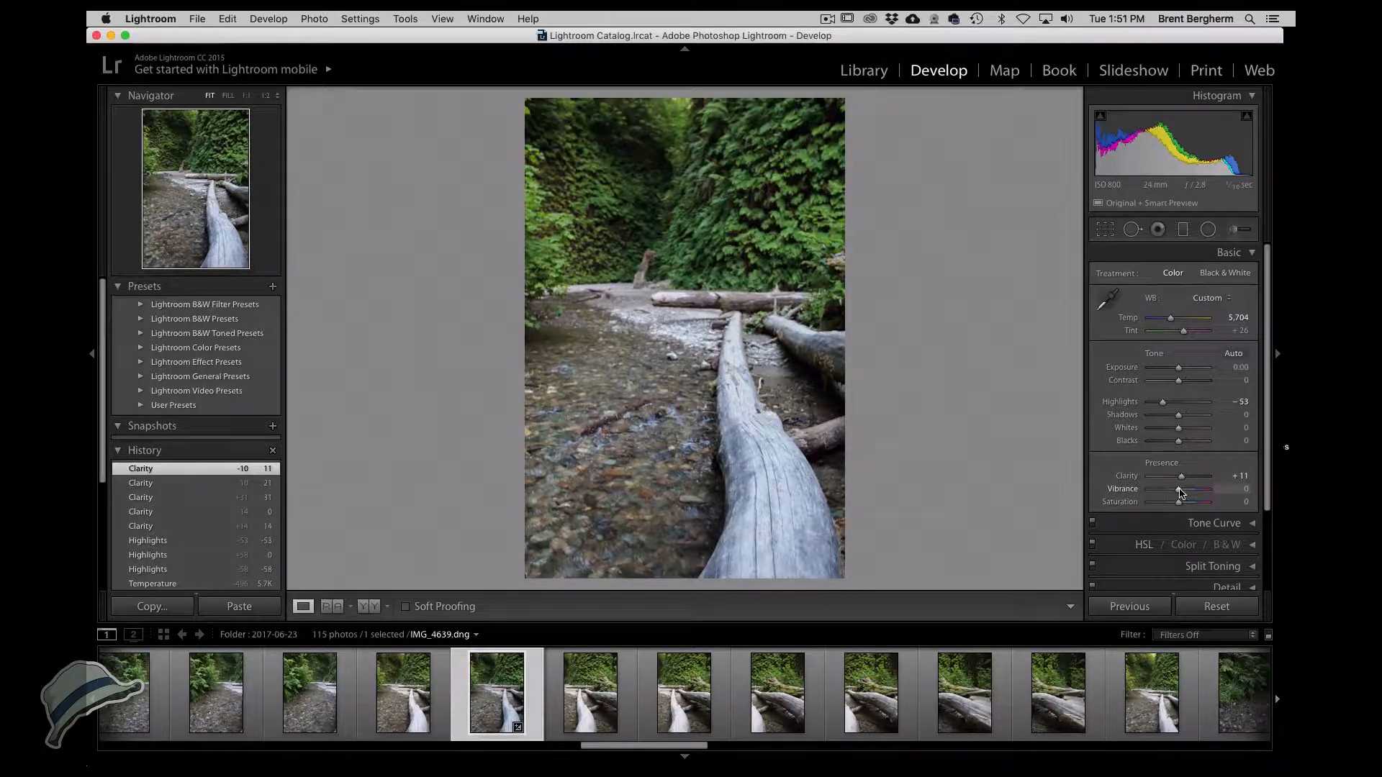
{"action": "left_click_drag", "start_coordinate": [1181, 492], "coordinate": [1186, 493]}
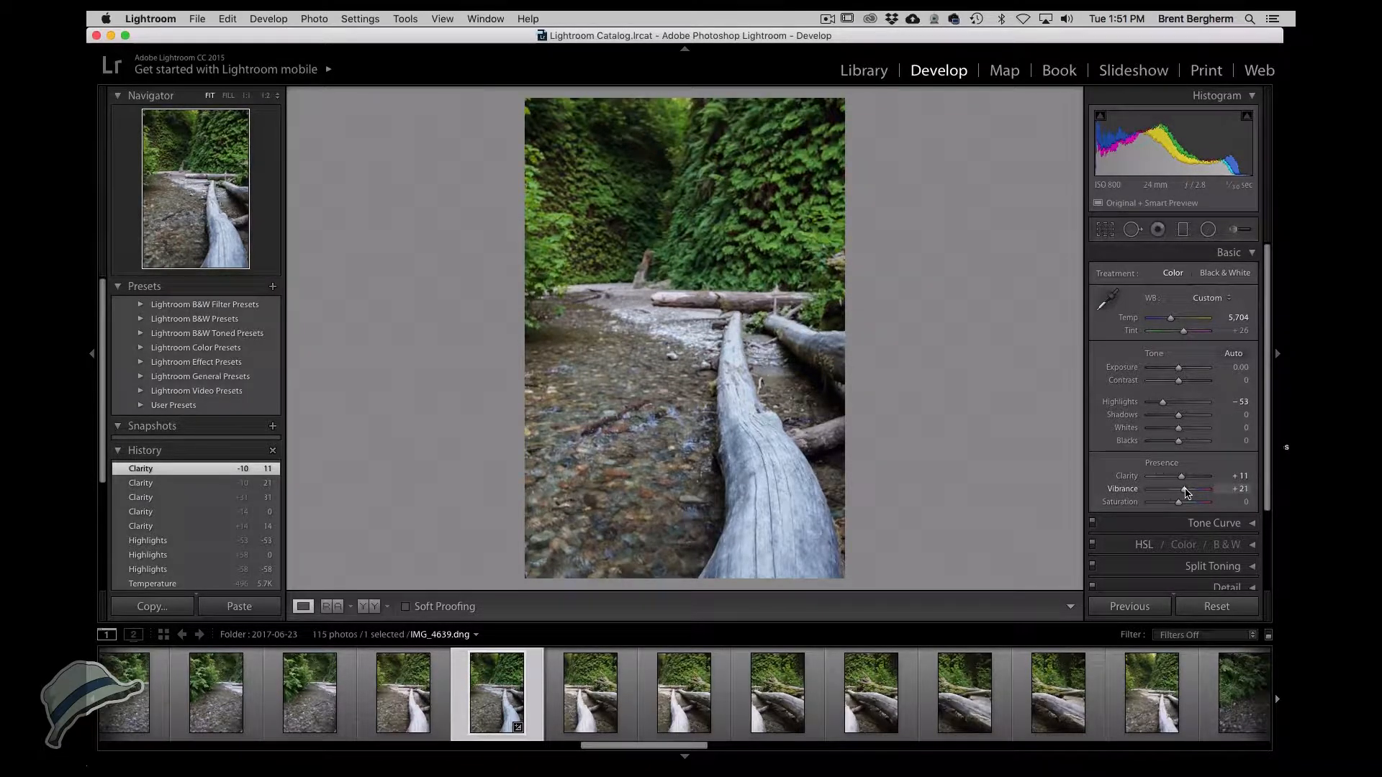
Set Saturation to +4 and Tint to +35.
{"action": "left_click_drag", "start_coordinate": [1186, 493], "coordinate": [1185, 515]}
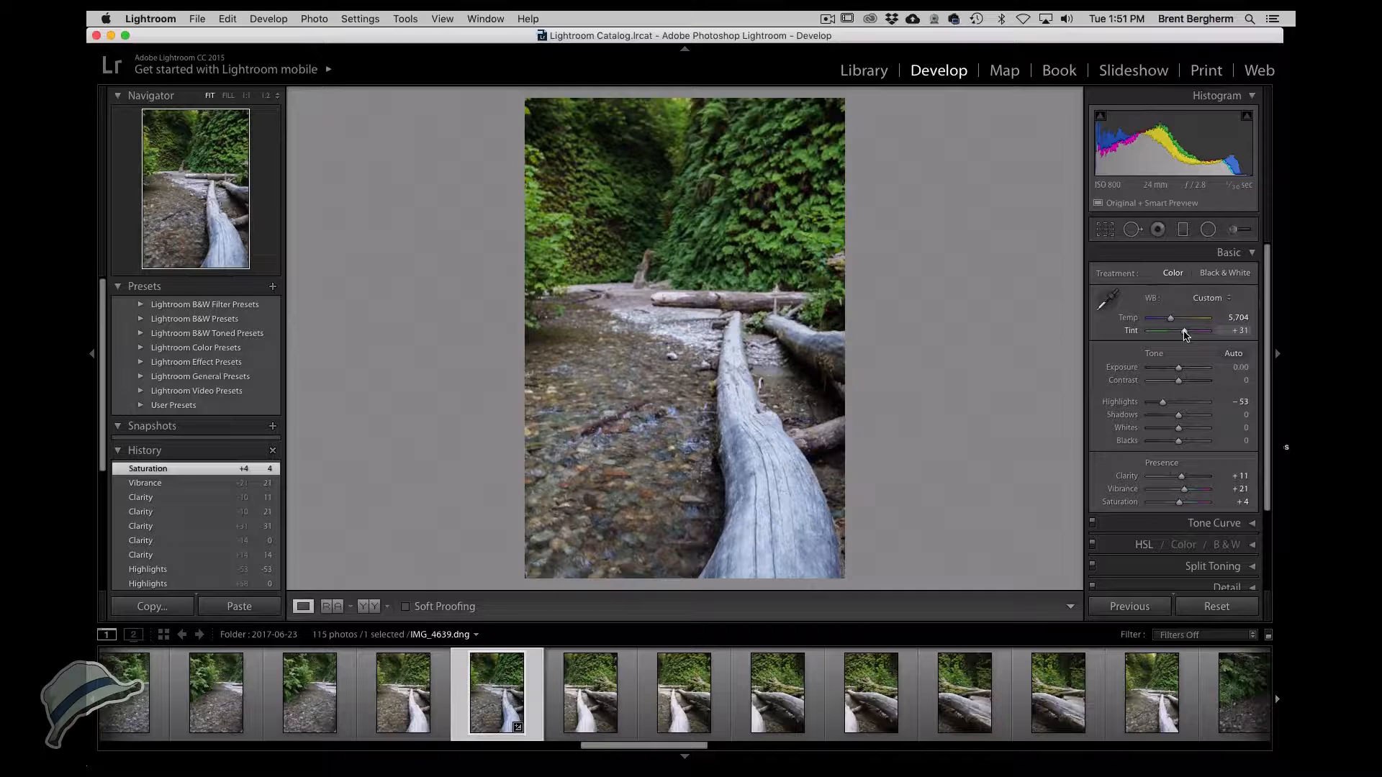
{"action": "left_click_drag", "start_coordinate": [1186, 336], "coordinate": [1186, 335]}
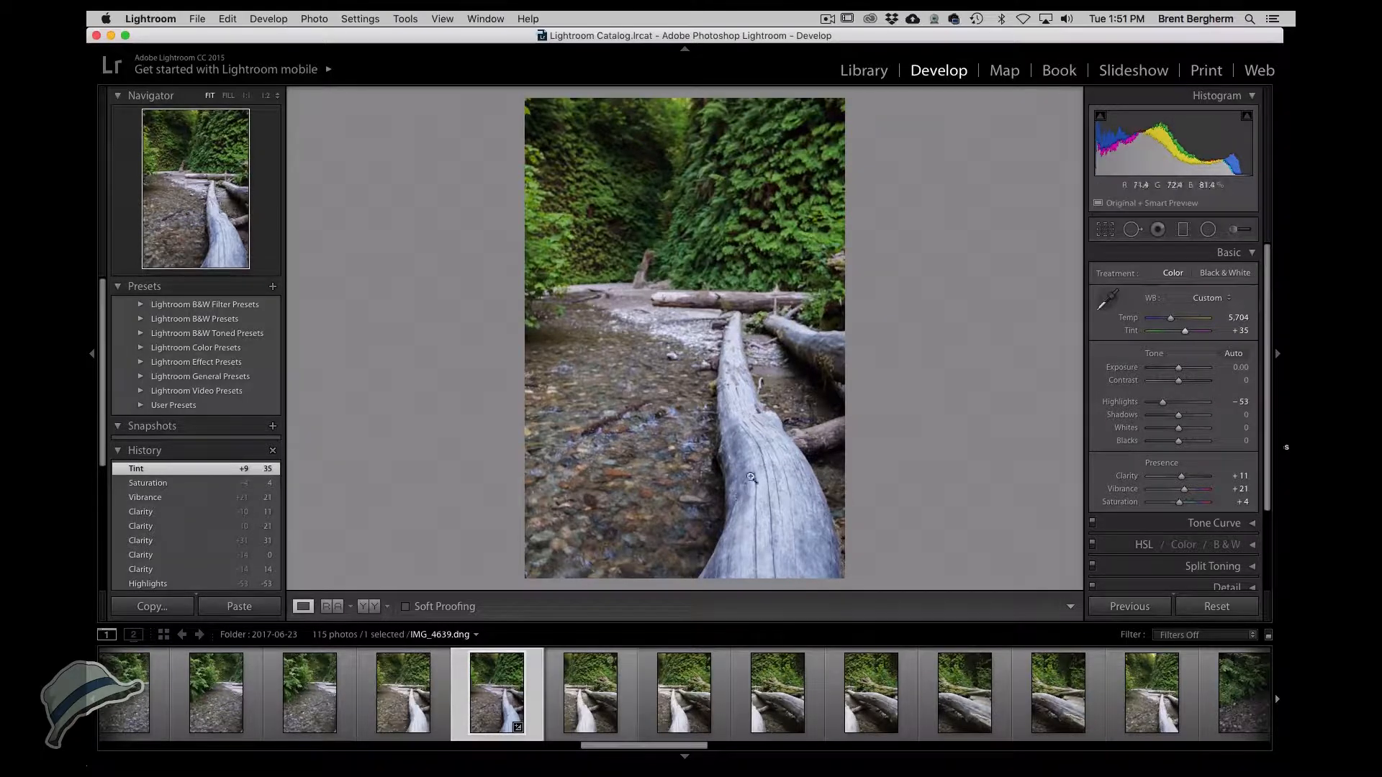
Select the neighbouring creek photos in the filmstrip together with IMG_4639, eleven photos in all.
{"action": "left_click", "coordinate": [405, 696], "text": "shift"}
{"action": "left_click", "coordinate": [312, 698], "text": "shift"}
{"action": "left_click", "coordinate": [218, 699], "text": "shift"}
{"action": "left_click", "coordinate": [142, 699], "text": "shift"}
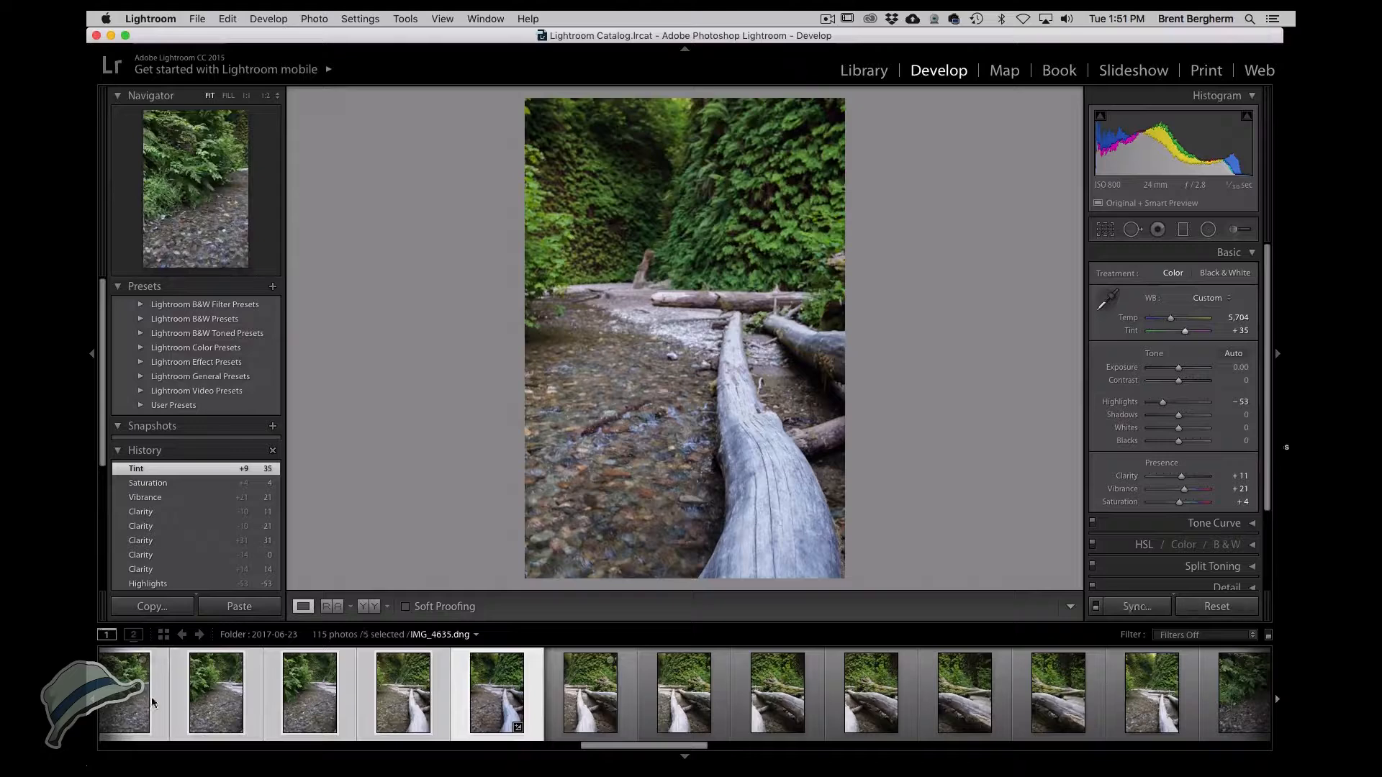
{"action": "left_click", "coordinate": [580, 713], "text": "super"}
{"action": "left_click", "coordinate": [662, 709], "text": "super"}
{"action": "left_click", "coordinate": [778, 702], "text": "super"}
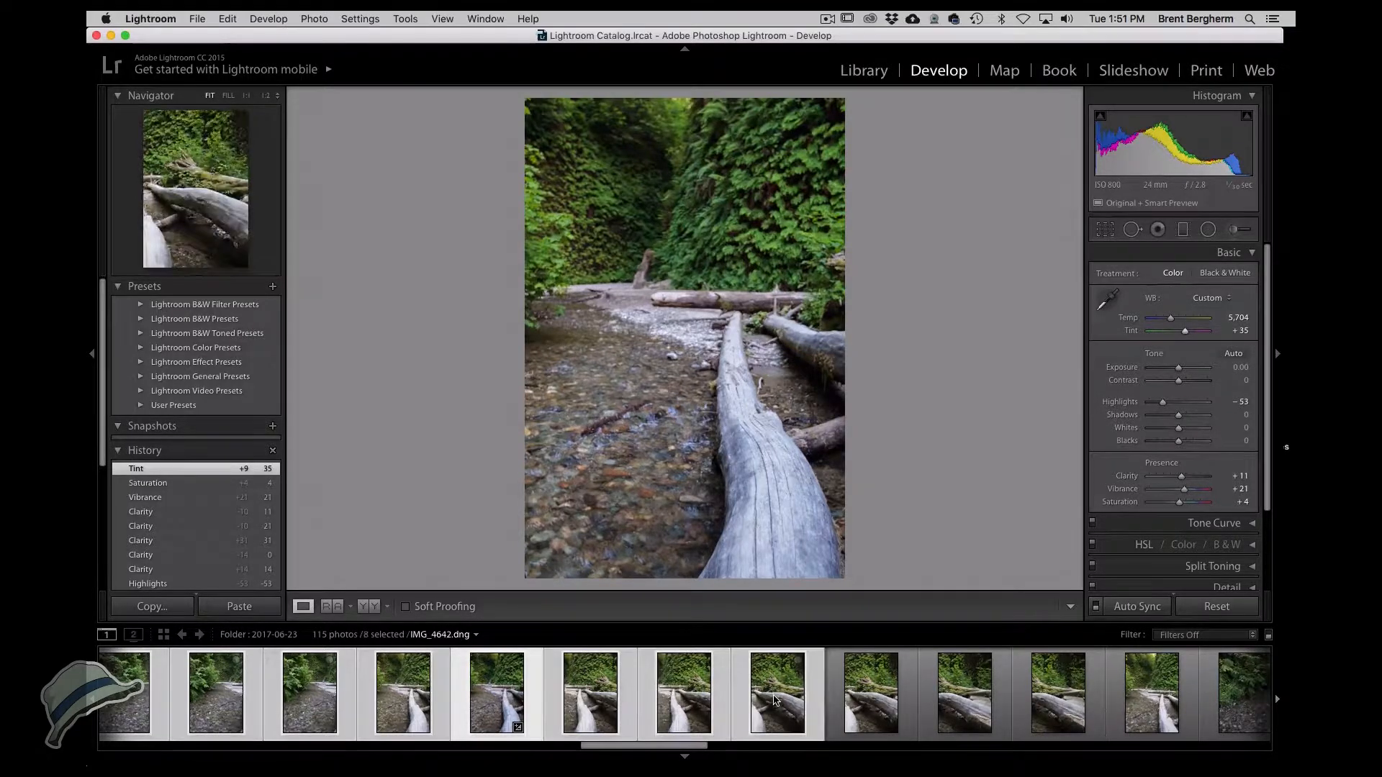
{"action": "left_click", "coordinate": [870, 702], "text": "super"}
{"action": "left_click", "coordinate": [965, 701], "text": "super"}
{"action": "left_click", "coordinate": [1073, 700], "text": "super"}
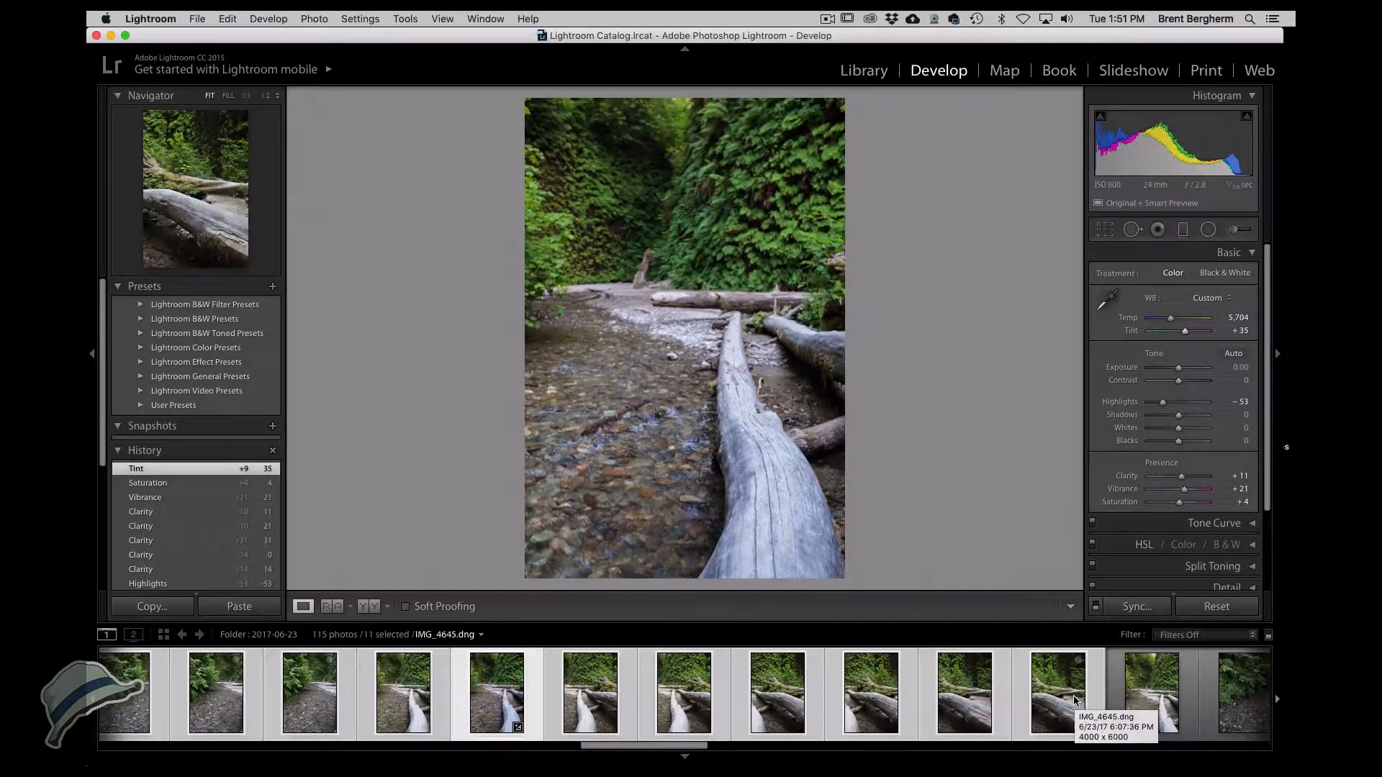
{"action": "left_click_drag", "start_coordinate": [670, 749], "coordinate": [642, 749]}
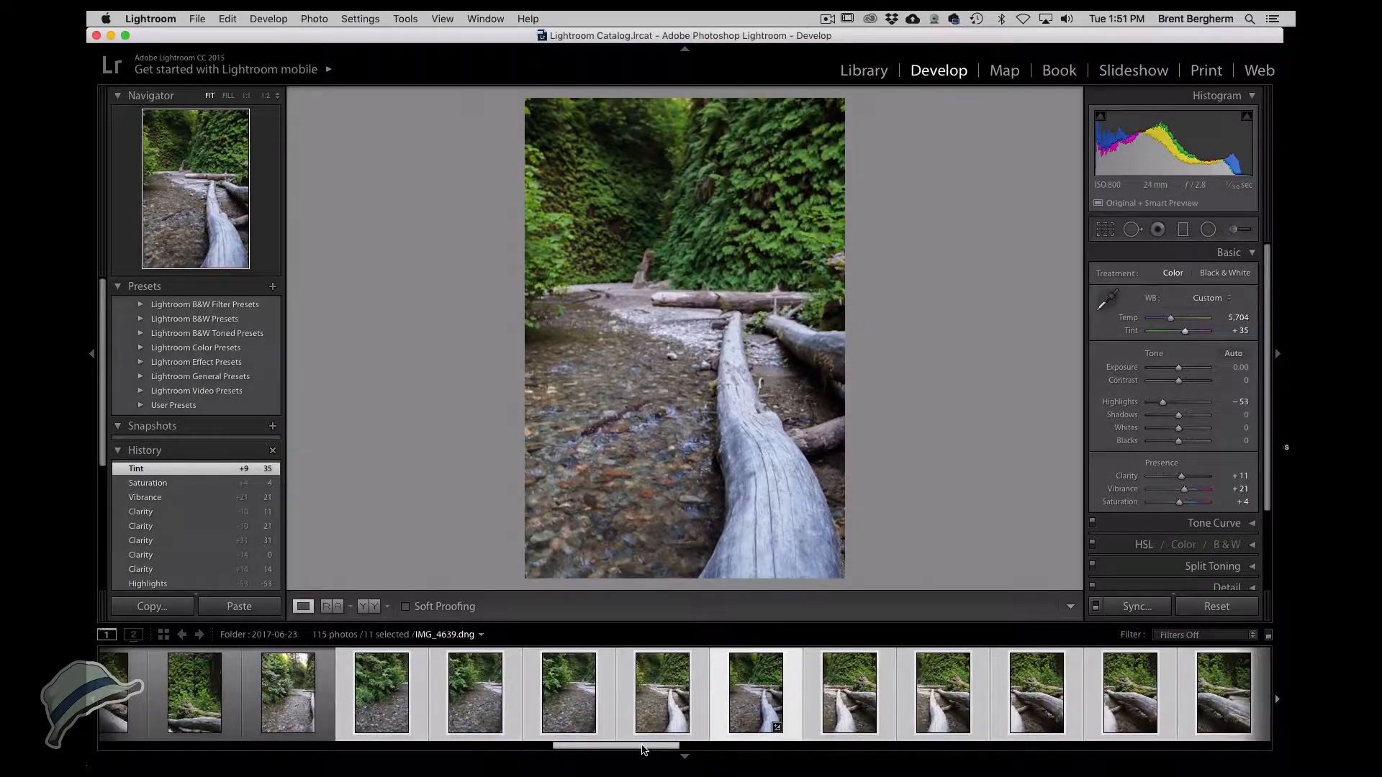
{"action": "left_click_drag", "start_coordinate": [636, 745], "coordinate": [647, 746]}
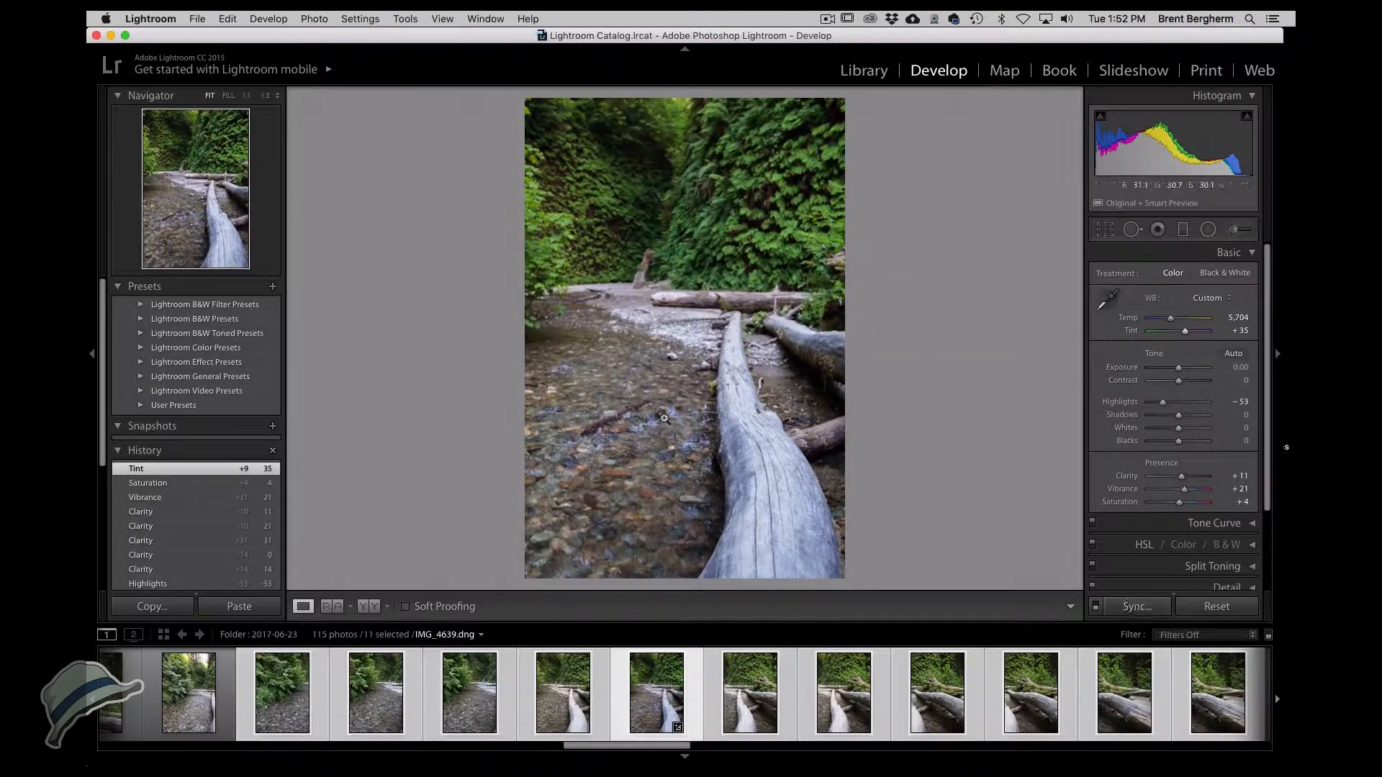
Synchronize all settings, including local adjustments, from IMG_4639 to the selected photos.
{"action": "left_click", "coordinate": [1144, 609]}
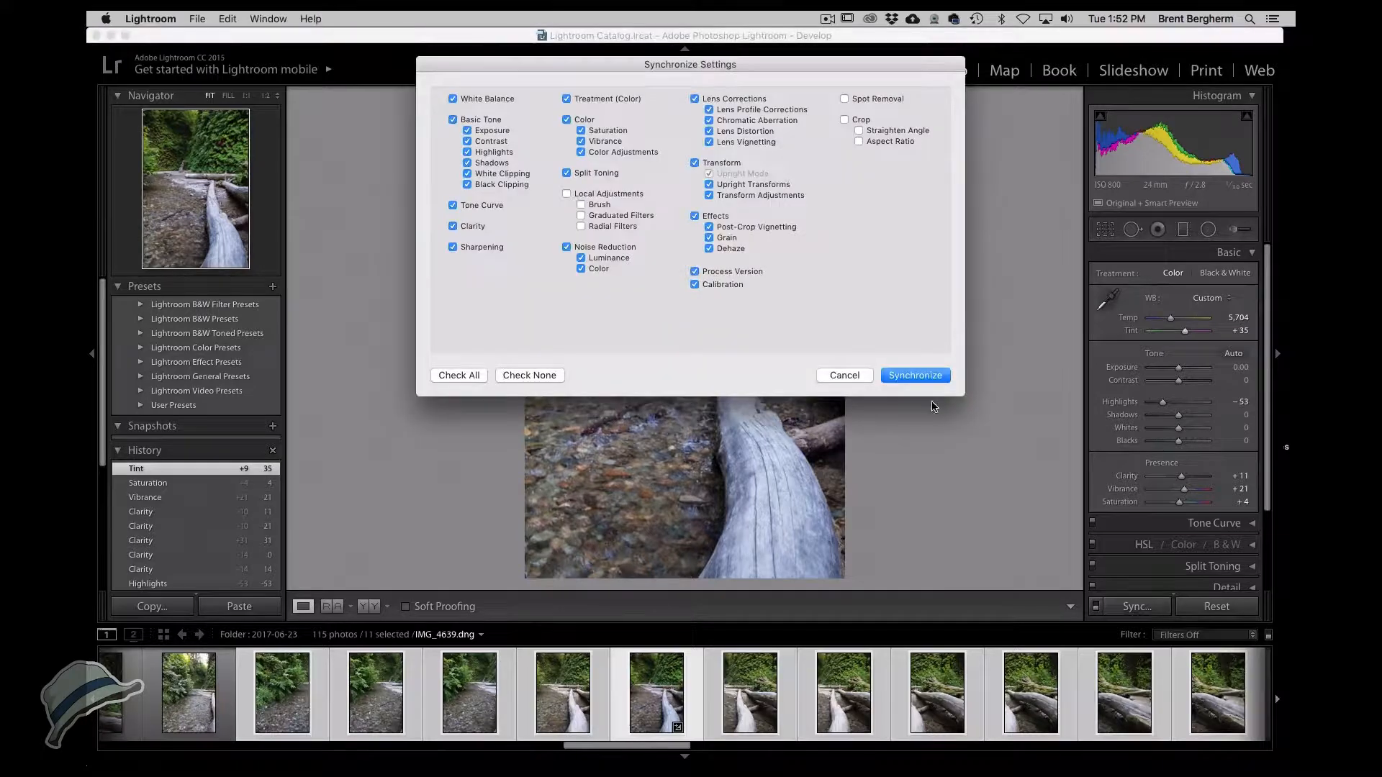
{"action": "left_click", "coordinate": [632, 195]}
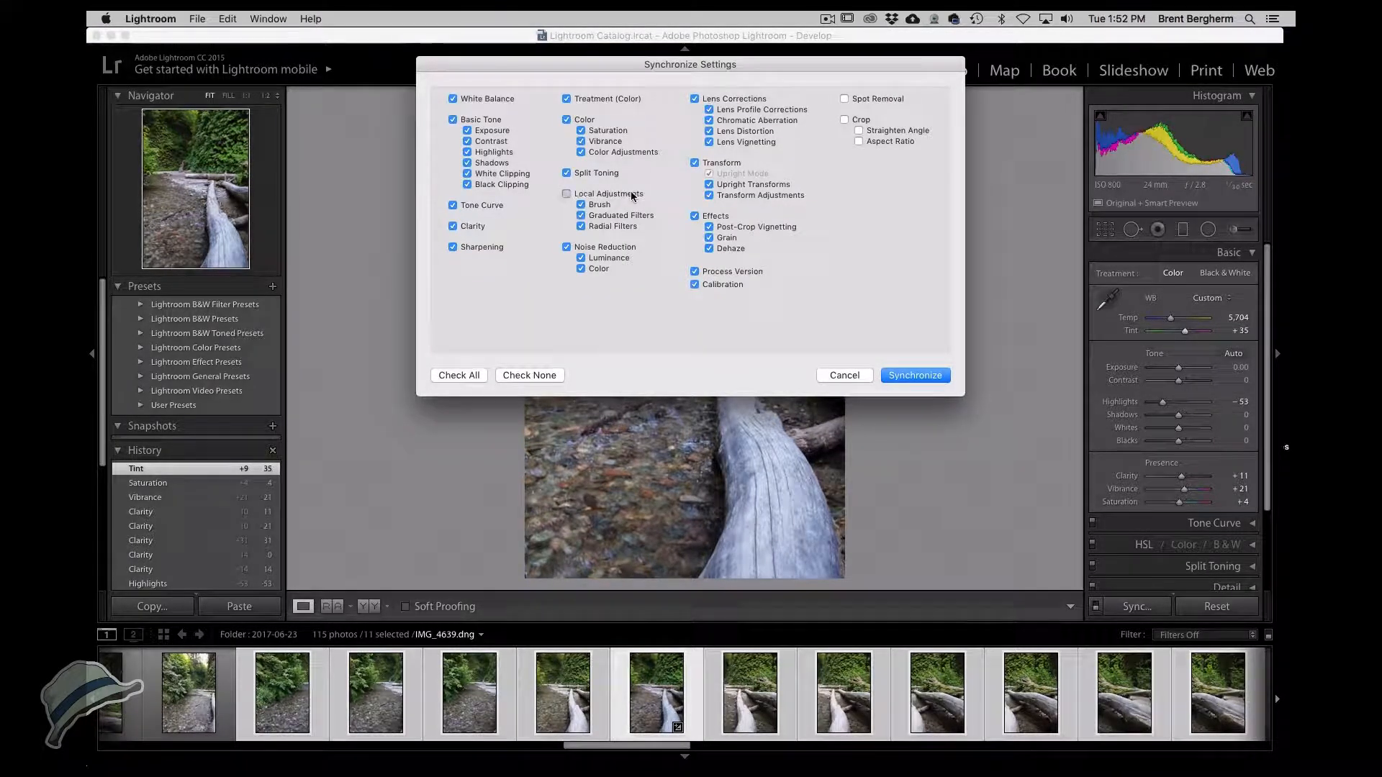
{"action": "left_click", "coordinate": [913, 376]}
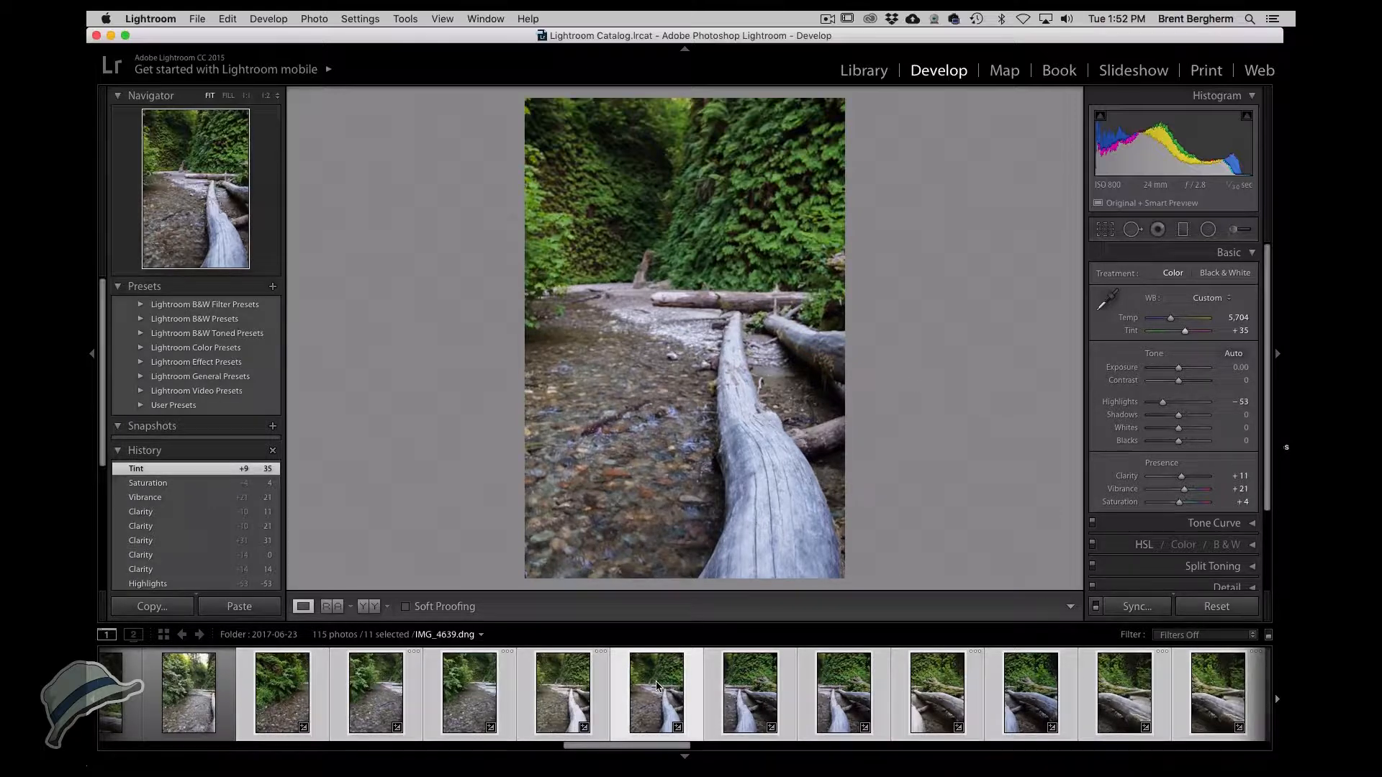
Step through the synchronized photos one by one to compare their look.
{"action": "key", "text": "super+Right"}
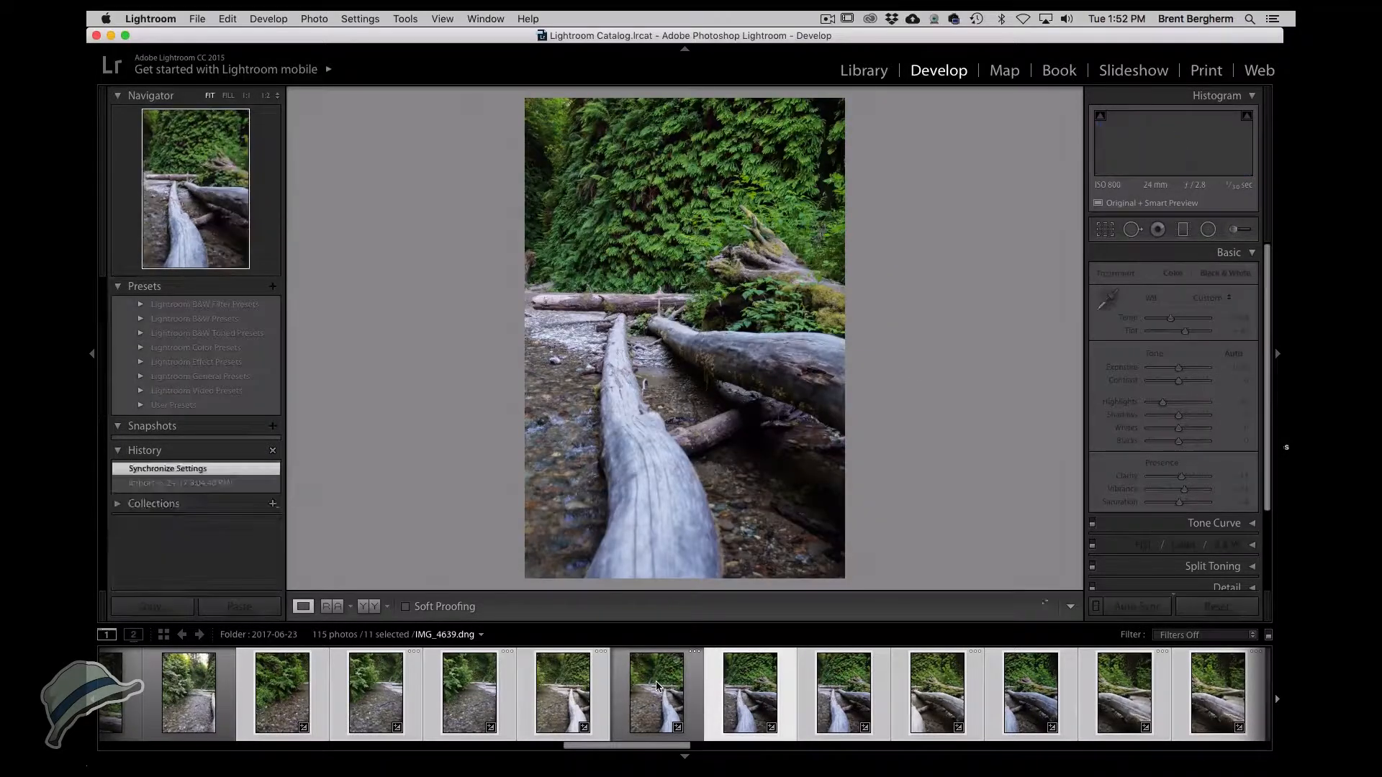
{"action": "left_click", "coordinate": [655, 681]}
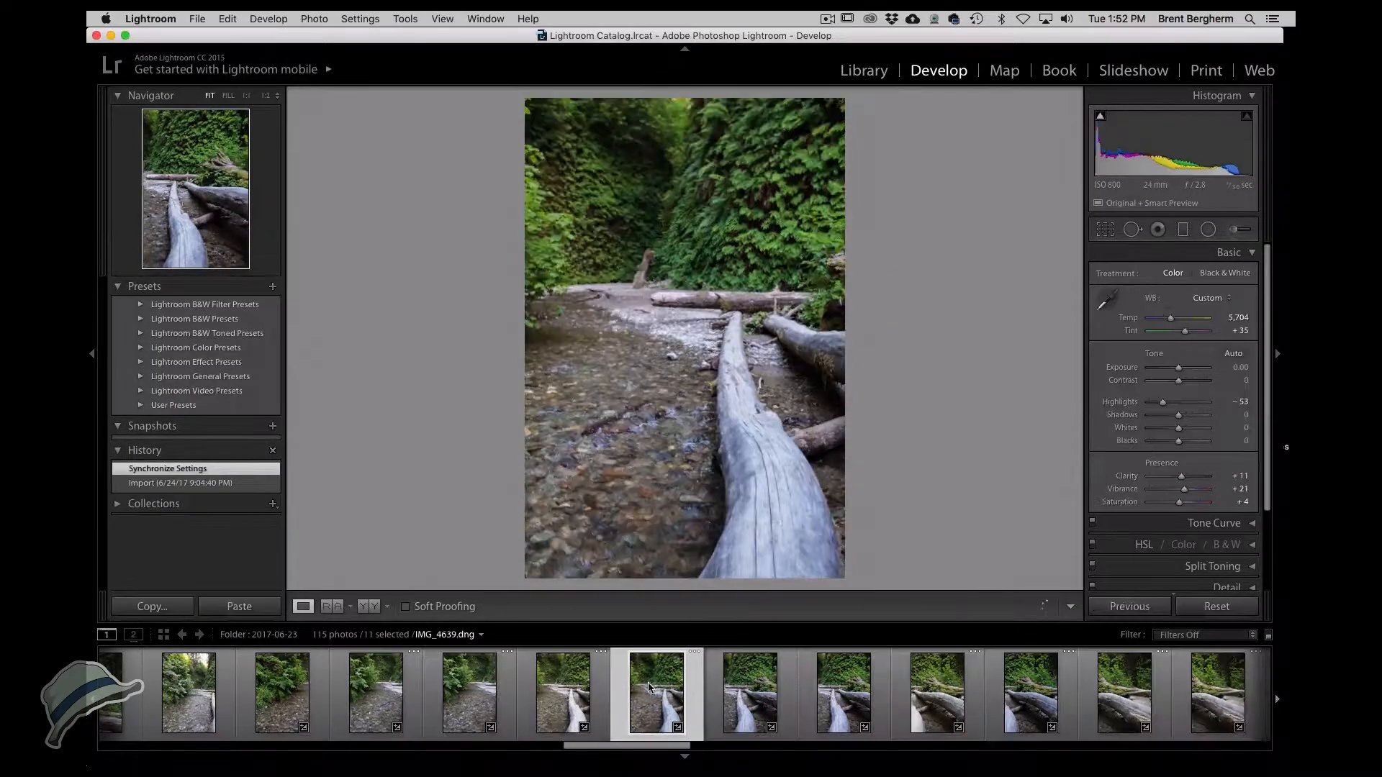
{"action": "left_click", "coordinate": [741, 696]}
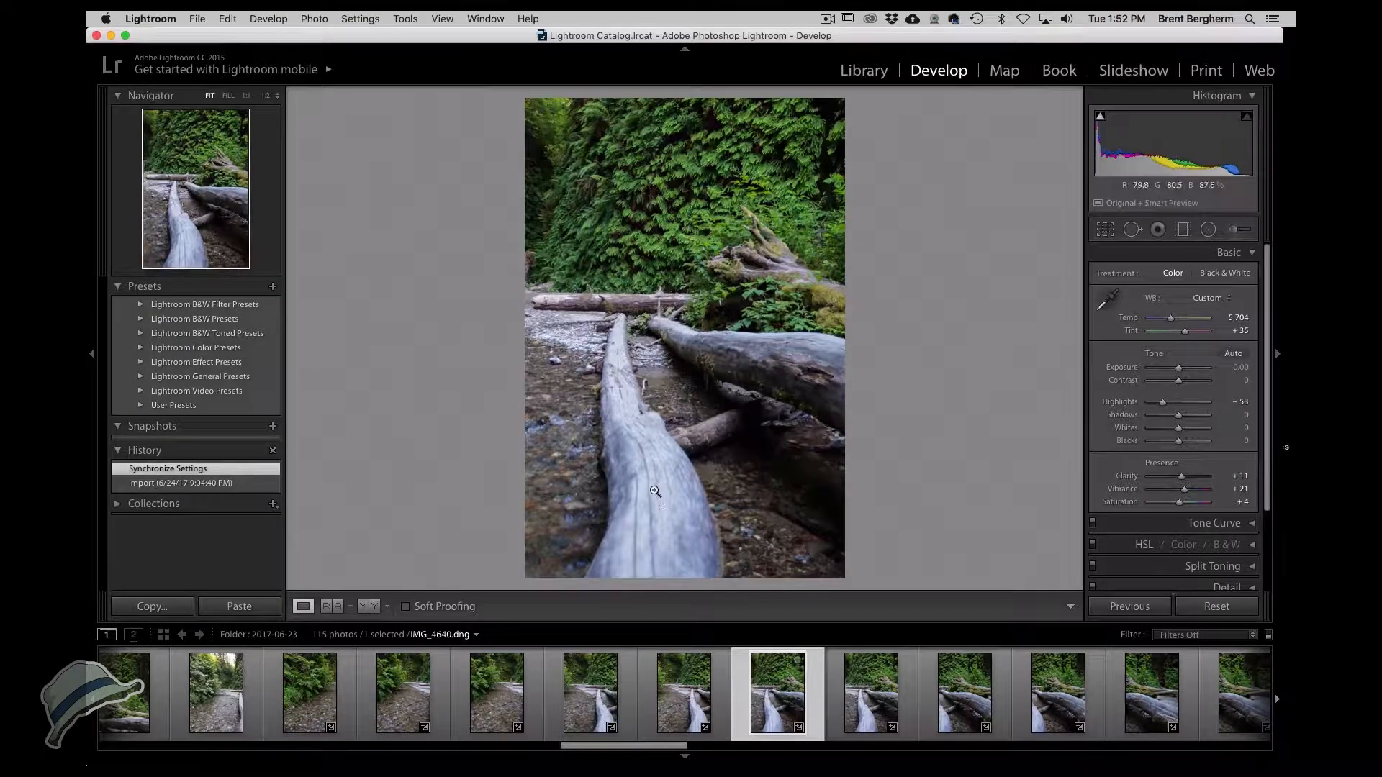
{"action": "left_click", "coordinate": [873, 702]}
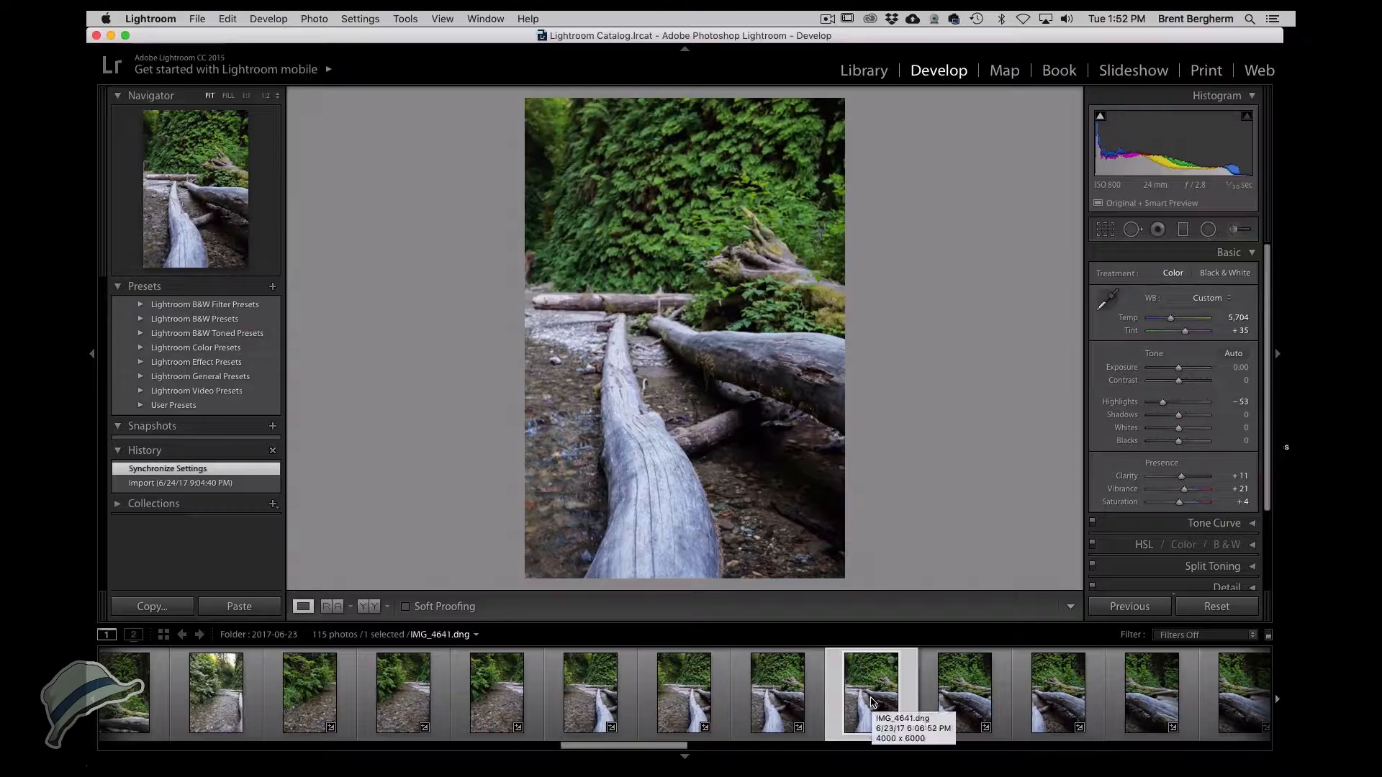
{"action": "left_click", "coordinate": [669, 701]}
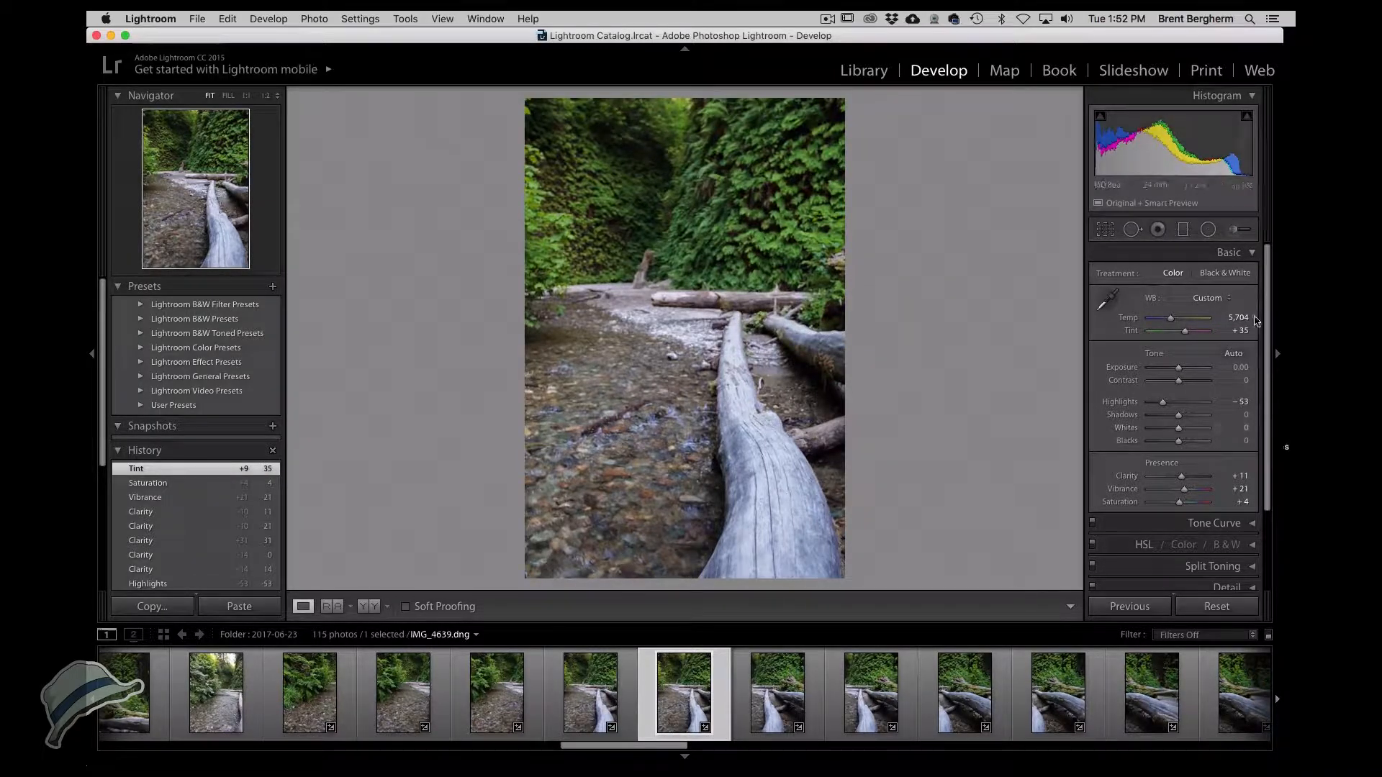
Raise IMG_4639's white balance temperature to 6,444.
{"action": "left_click_drag", "start_coordinate": [1171, 323], "coordinate": [1174, 322]}
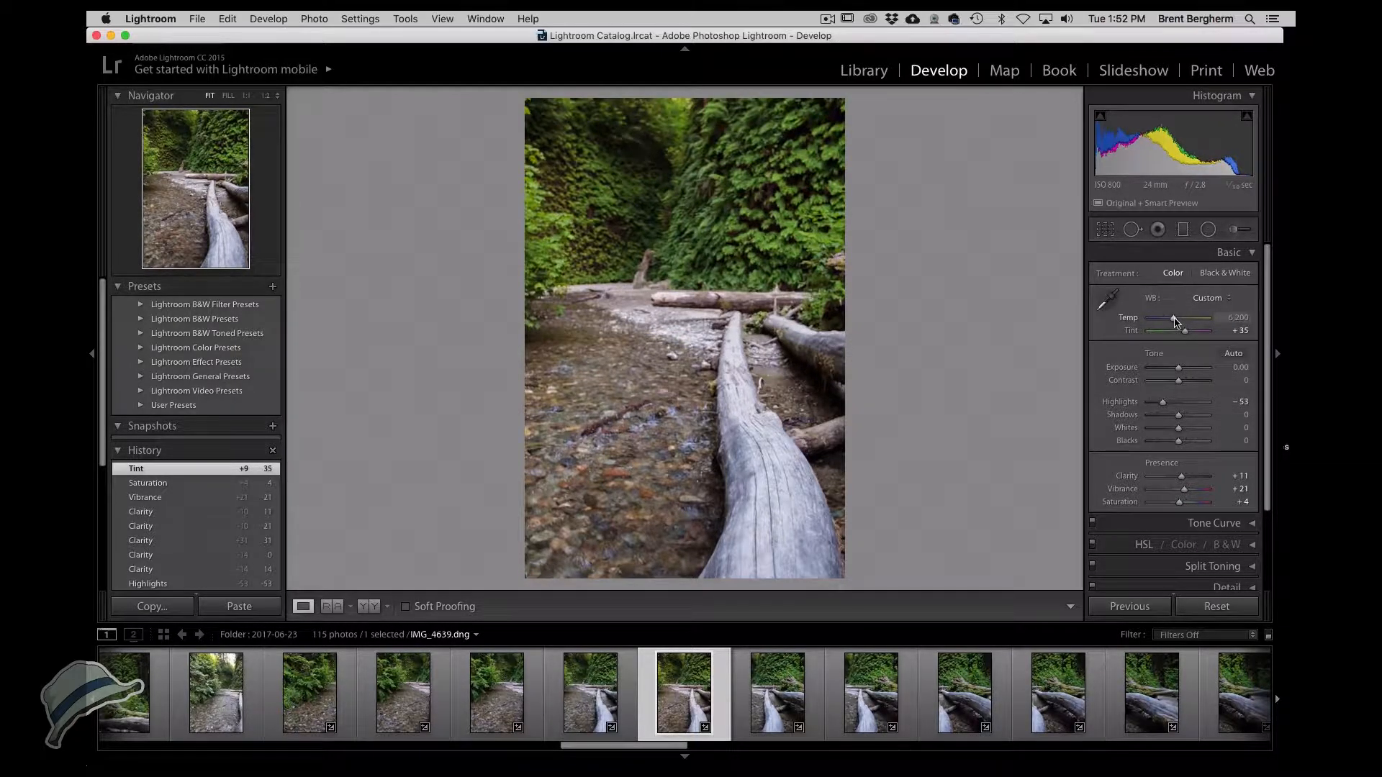
{"action": "left_click_drag", "start_coordinate": [1175, 322], "coordinate": [1176, 324]}
{"action": "left_click_drag", "start_coordinate": [1176, 323], "coordinate": [1177, 323]}
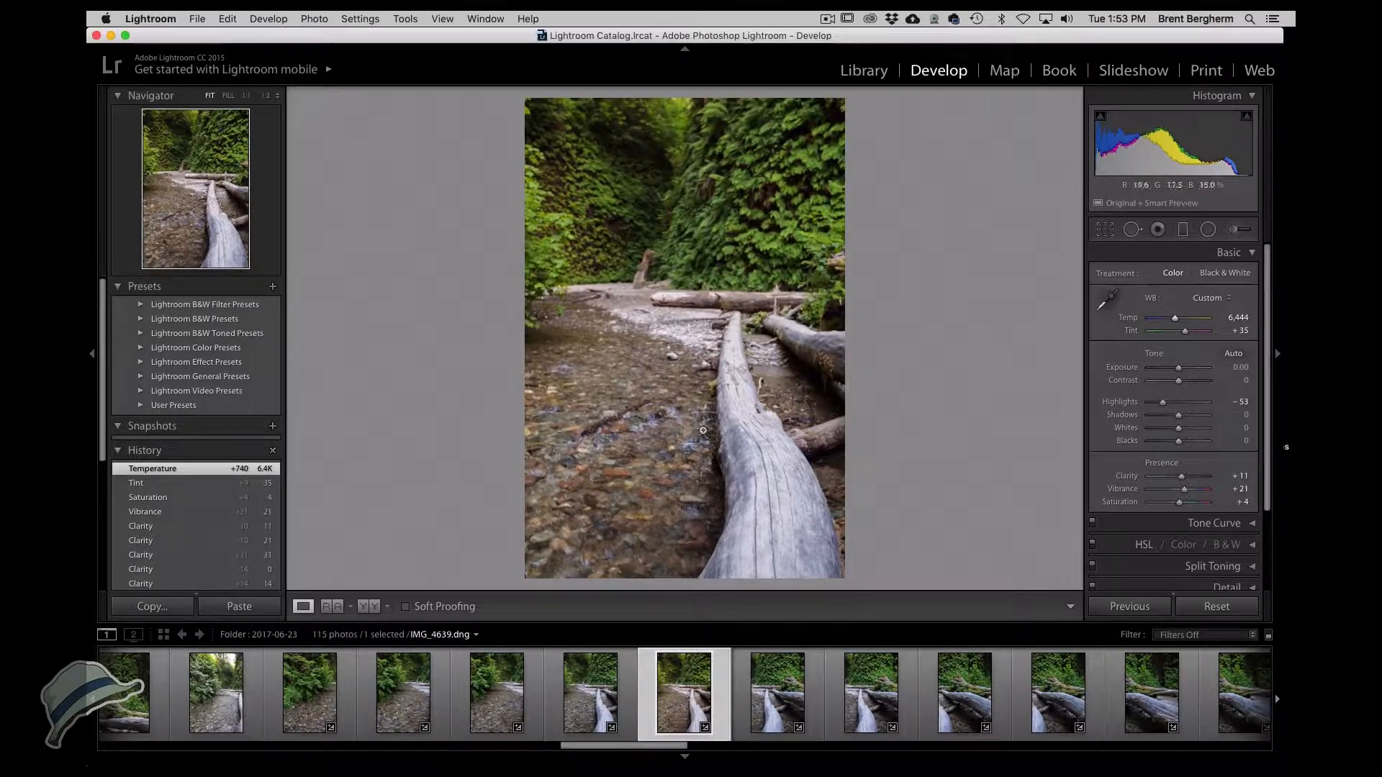
Select three more photos along with IMG_4639 and synchronize all its settings to them.
{"action": "left_click", "coordinate": [856, 704], "text": "super"}
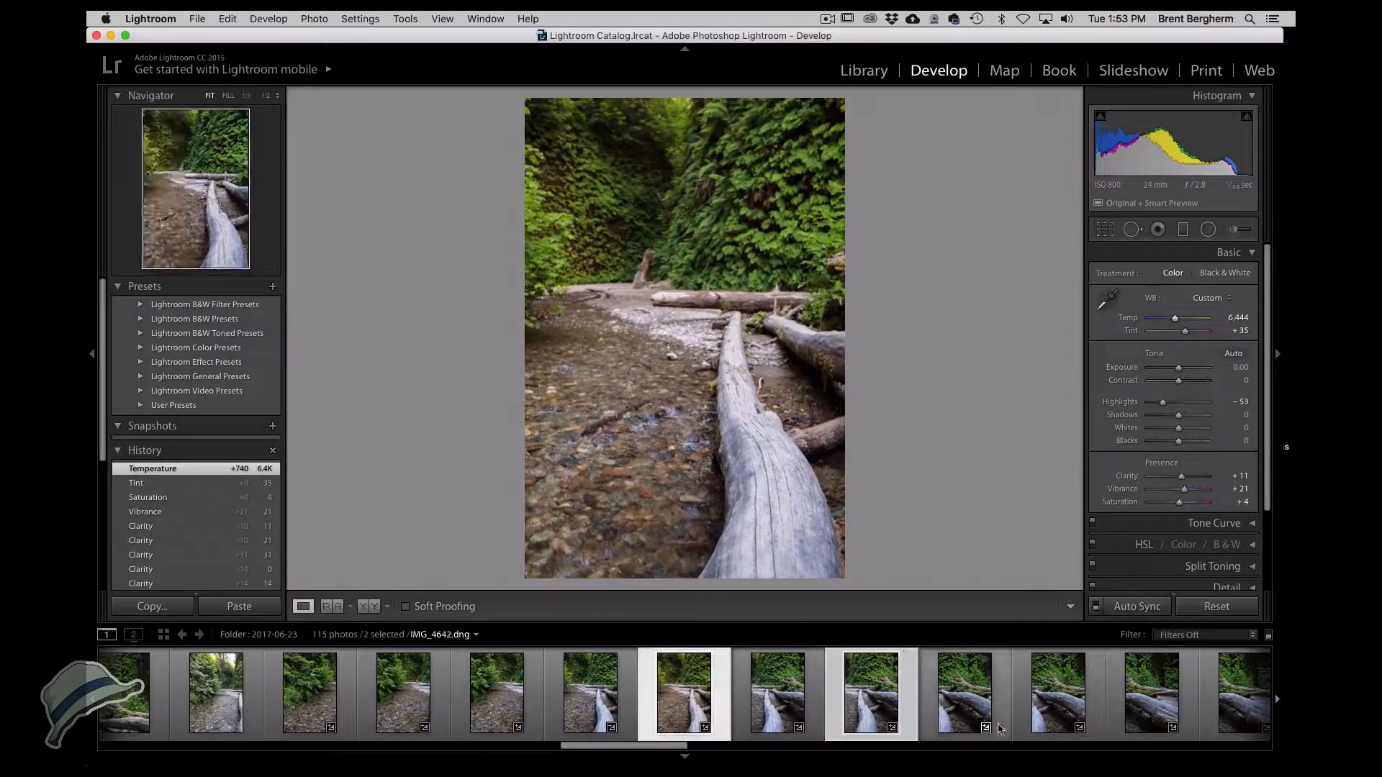
{"action": "left_click", "coordinate": [1049, 711], "text": "super"}
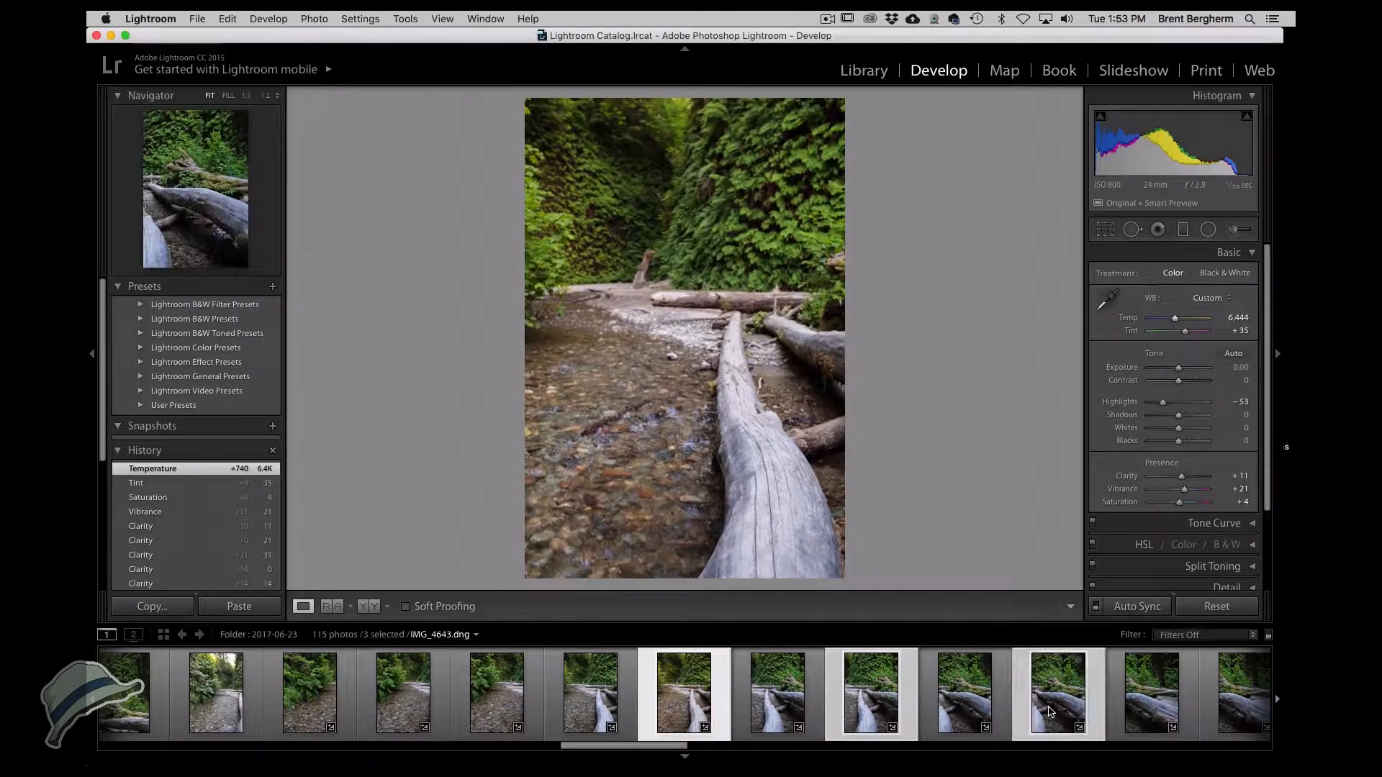
{"action": "left_click", "coordinate": [1232, 711], "text": "super"}
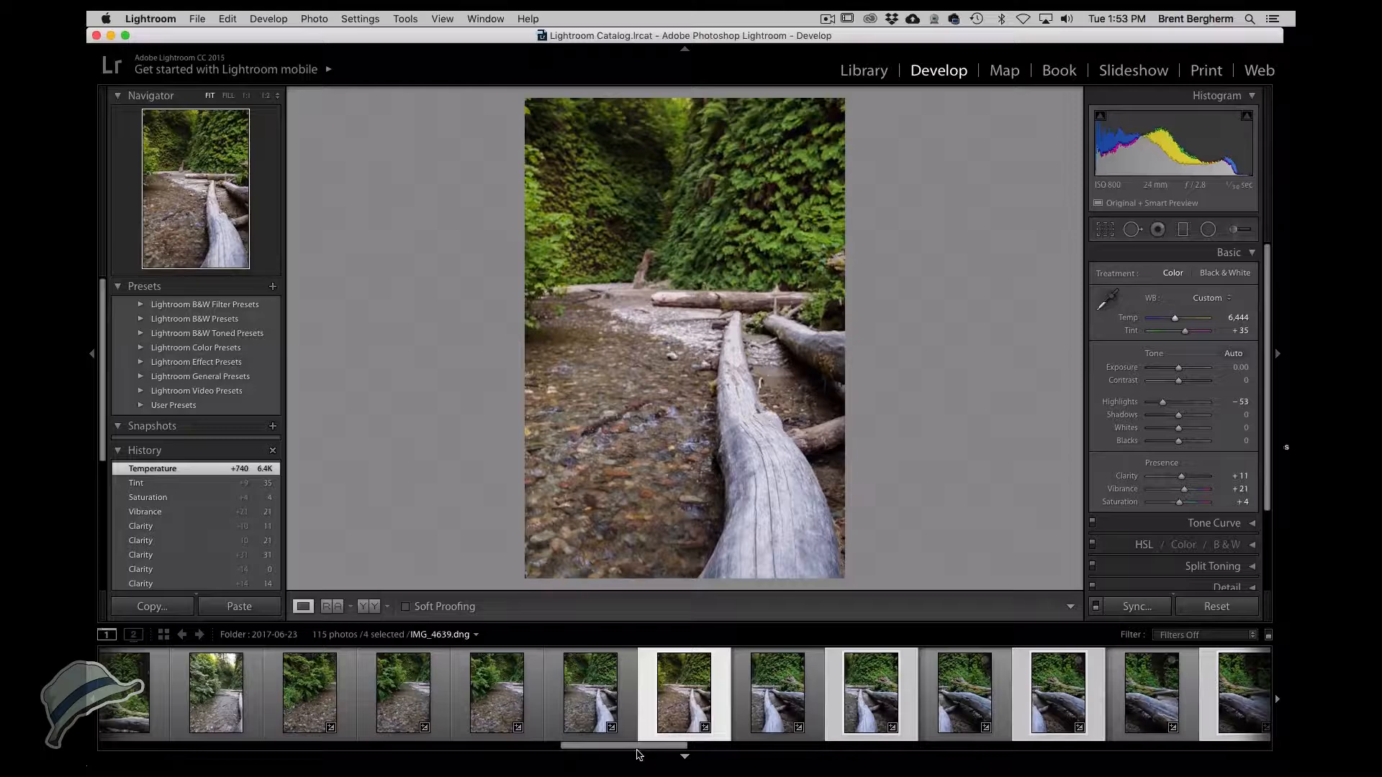
{"action": "mouse_move", "coordinate": [637, 748]}
{"action": "left_mouse_down"}
{"action": "mouse_move", "coordinate": [657, 748]}
{"action": "mouse_move", "coordinate": [637, 748]}
{"action": "left_mouse_up"}
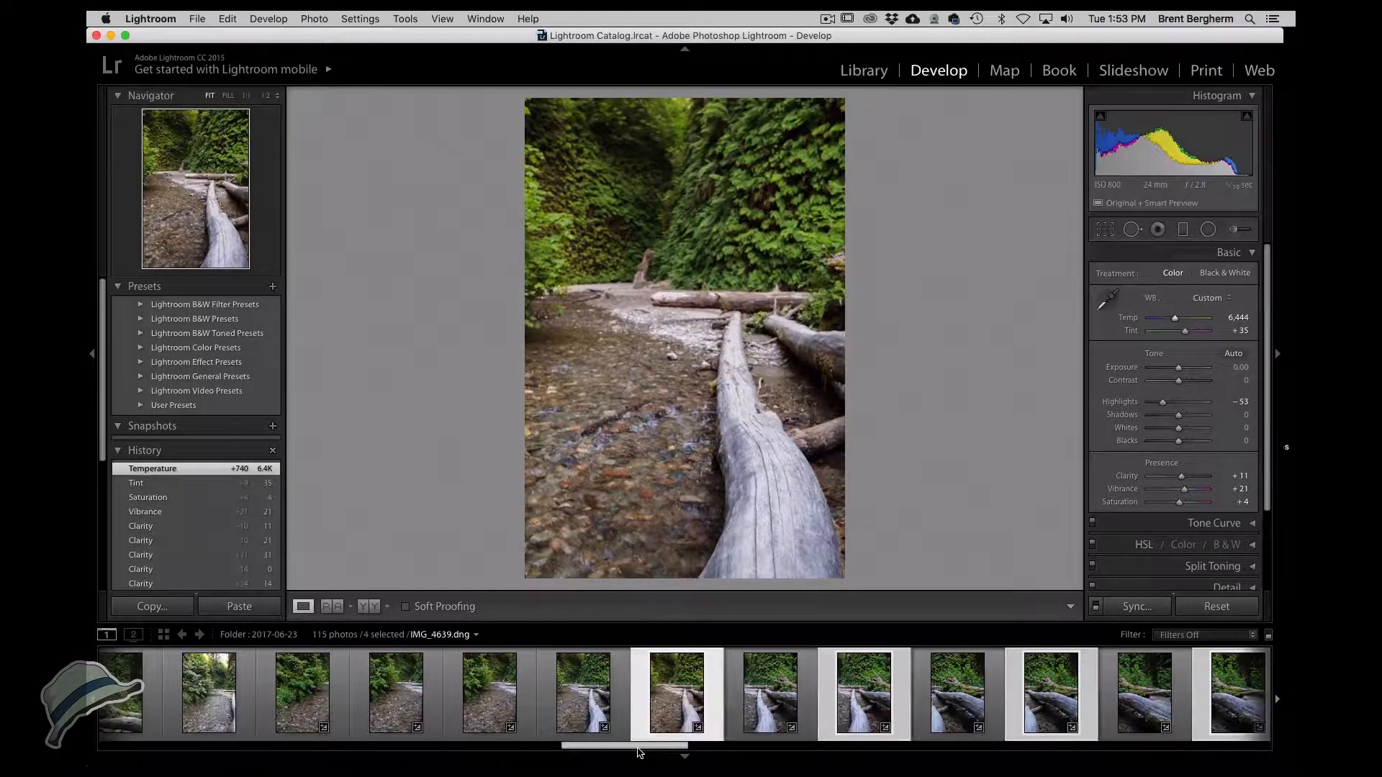
{"action": "left_click", "coordinate": [1128, 609]}
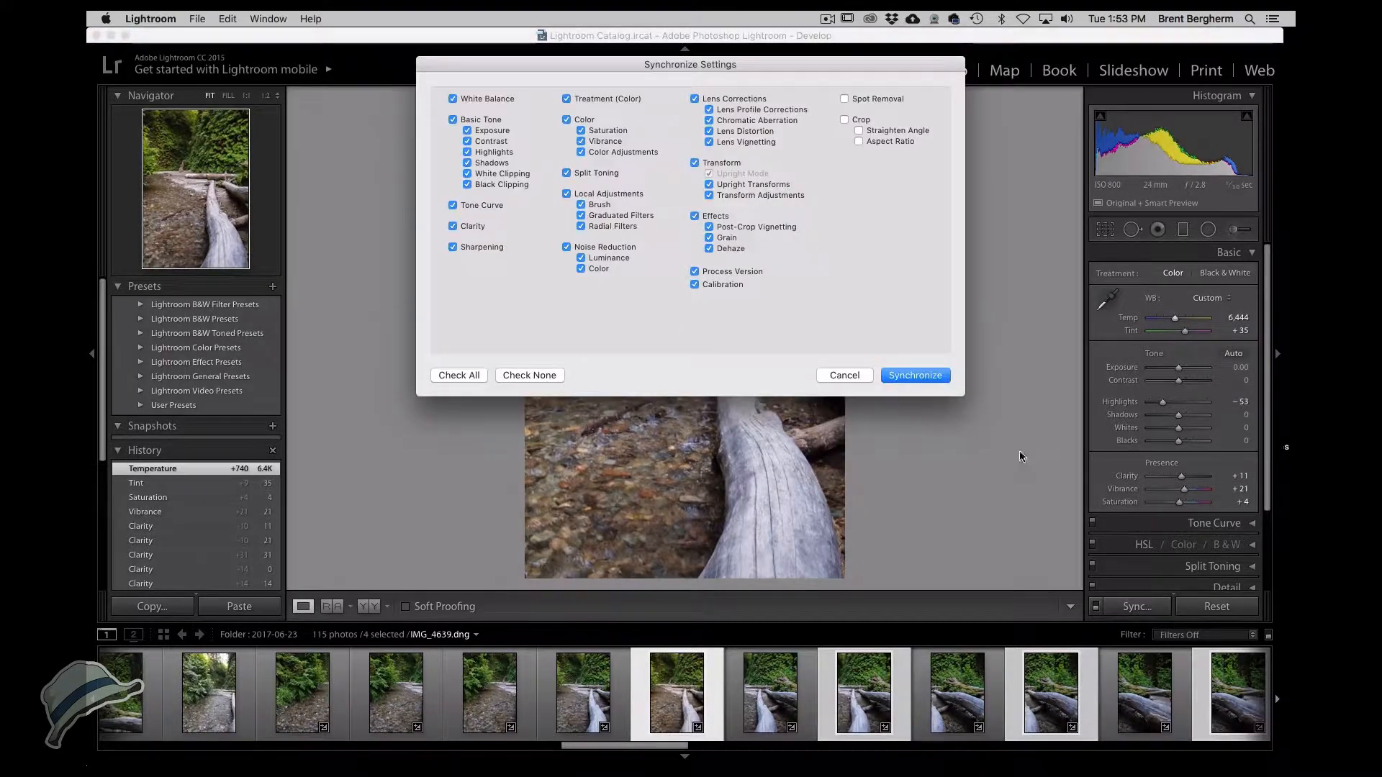
{"action": "left_click", "coordinate": [913, 374]}
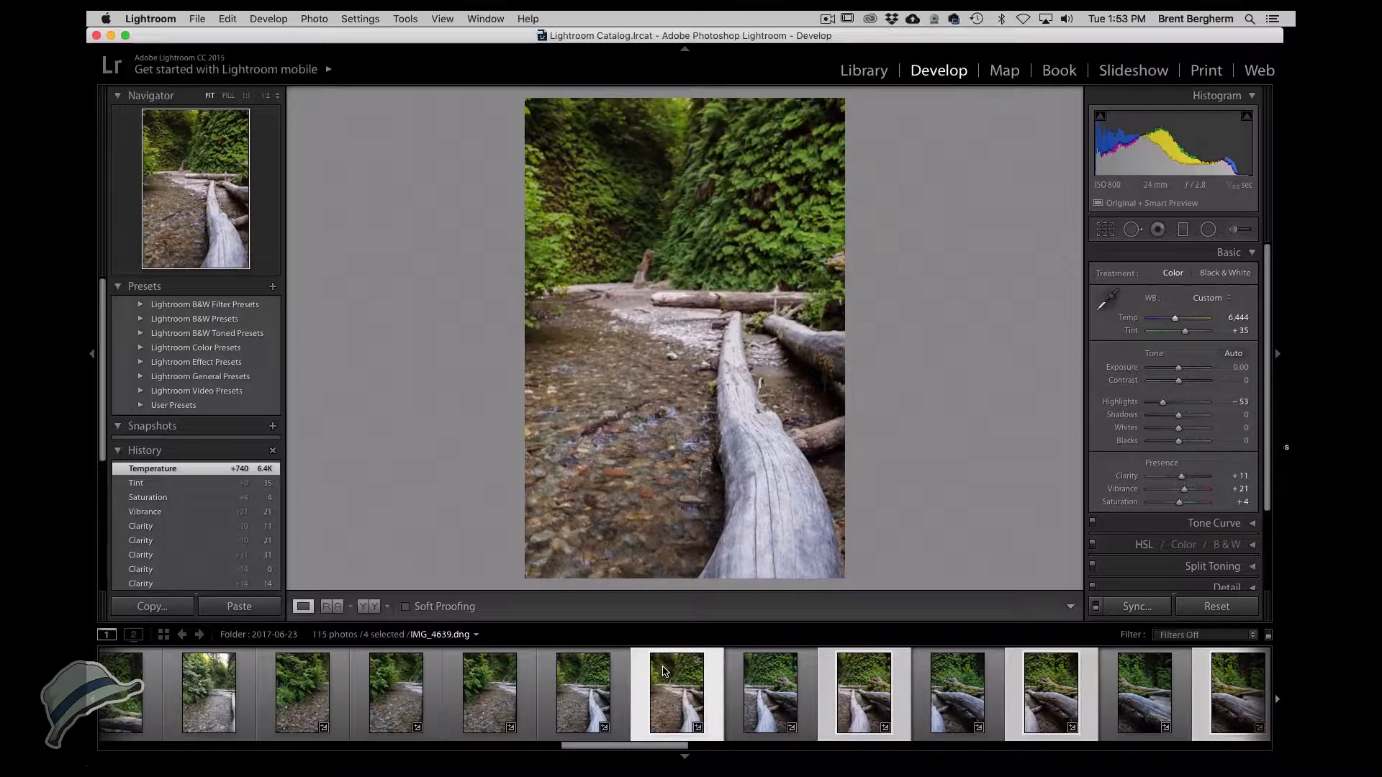
Select IMG_4638 and IMG_4639 and open them as layers in Photoshop.
{"action": "left_click", "coordinate": [583, 695]}
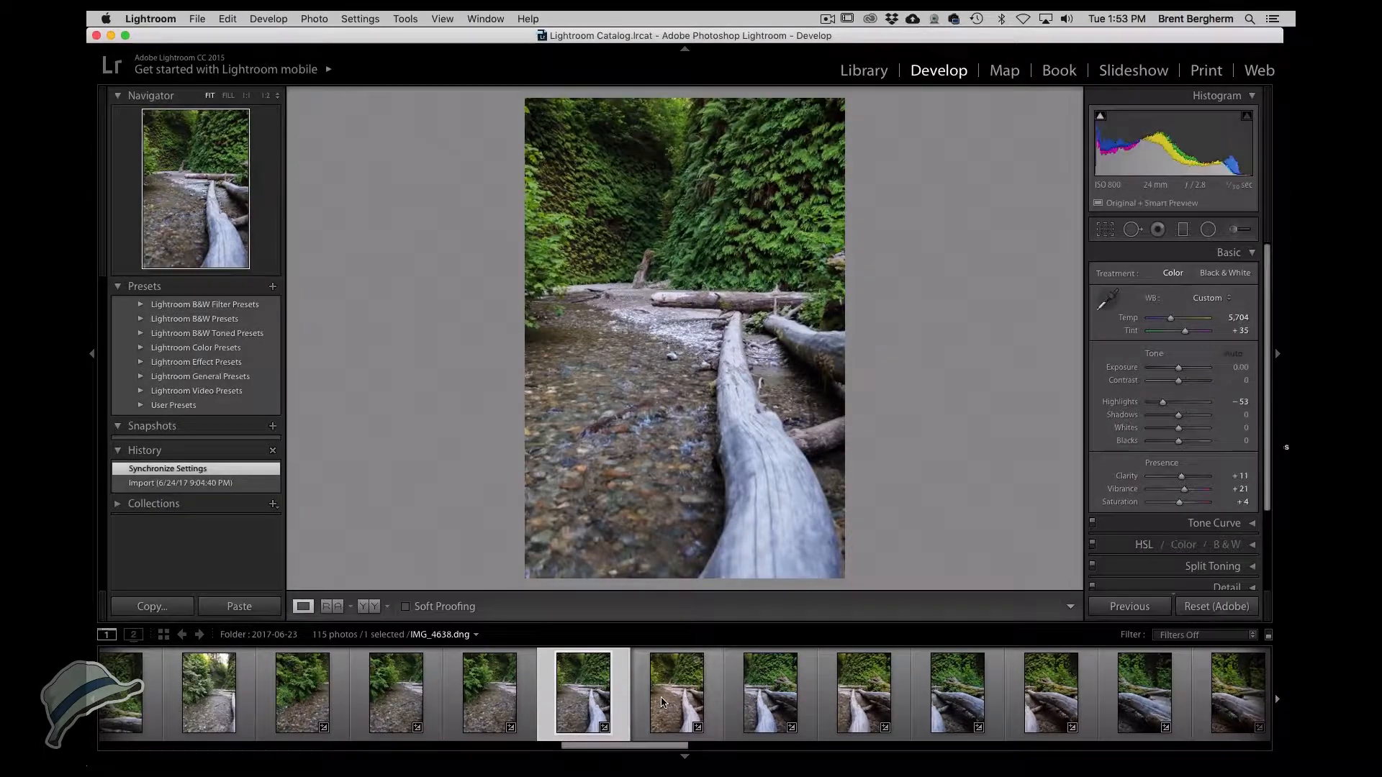
{"action": "left_click", "coordinate": [662, 702], "text": "super"}
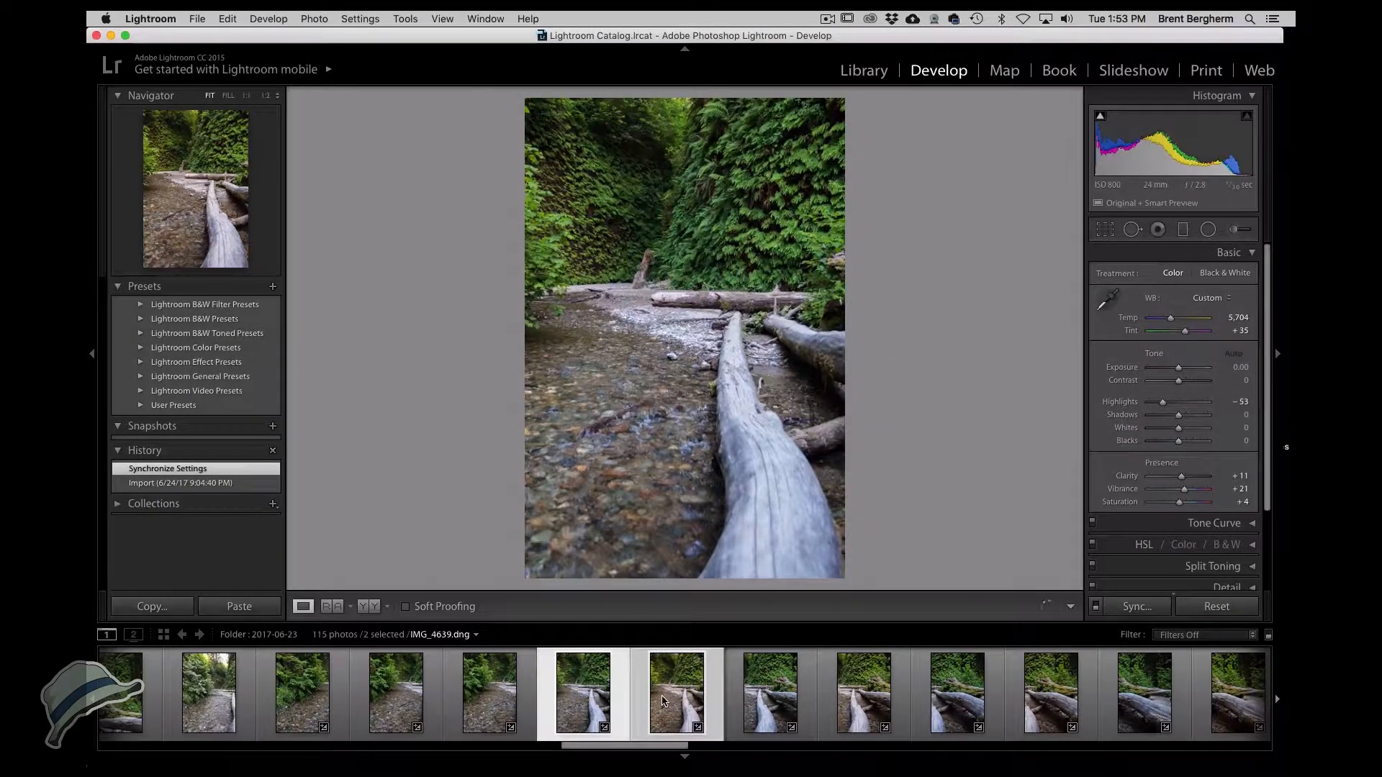
{"action": "left_click", "coordinate": [761, 705]}
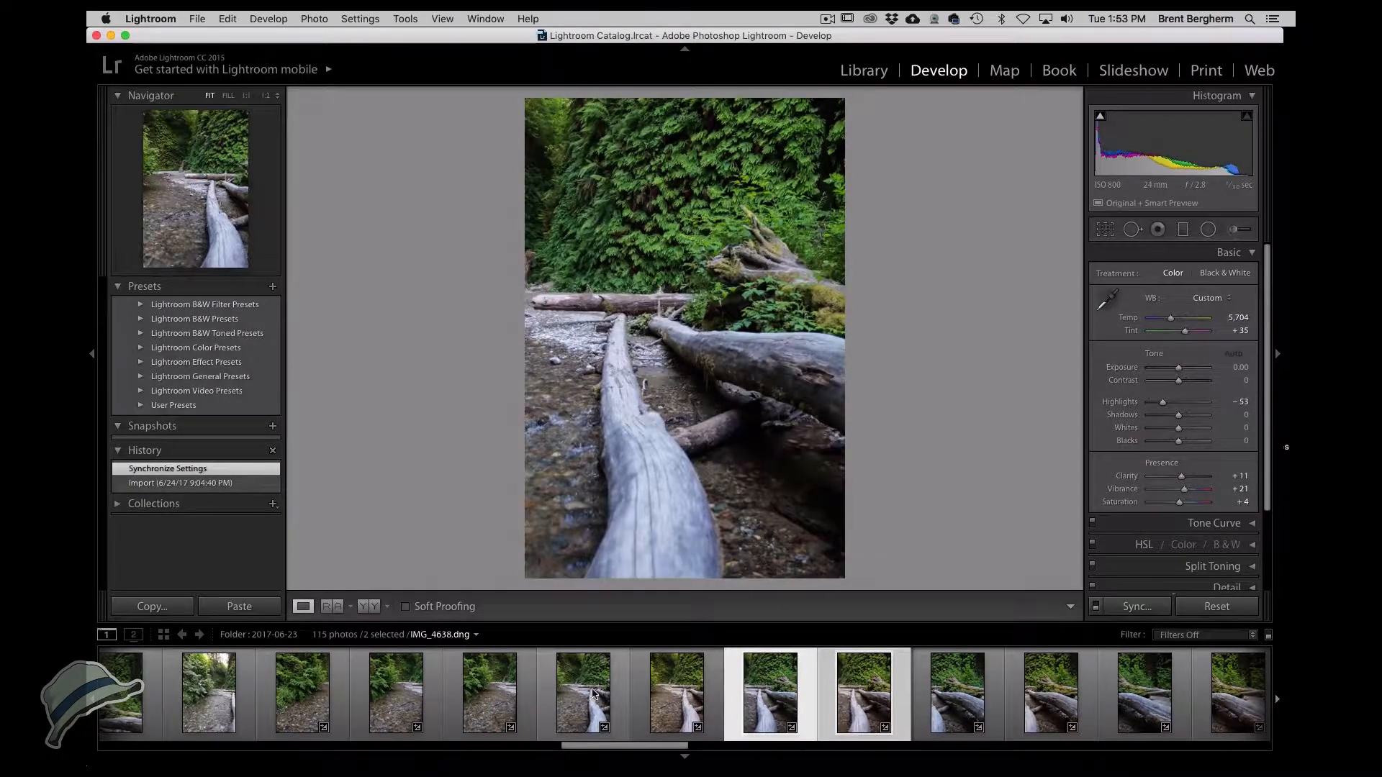
{"action": "left_click", "coordinate": [590, 693]}
{"action": "left_click", "coordinate": [682, 699], "text": "super"}
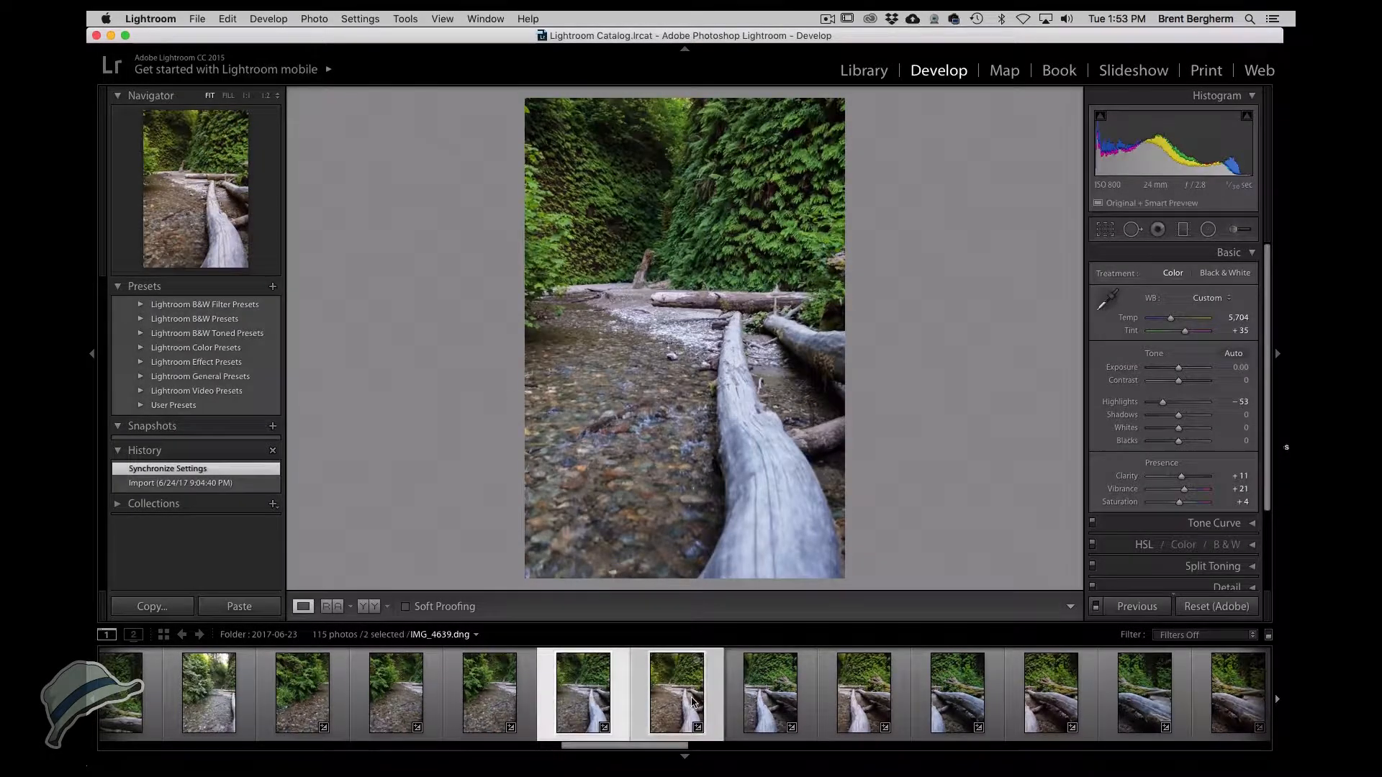
{"action": "left_click", "coordinate": [578, 689]}
{"action": "right_click", "coordinate": [576, 689]}
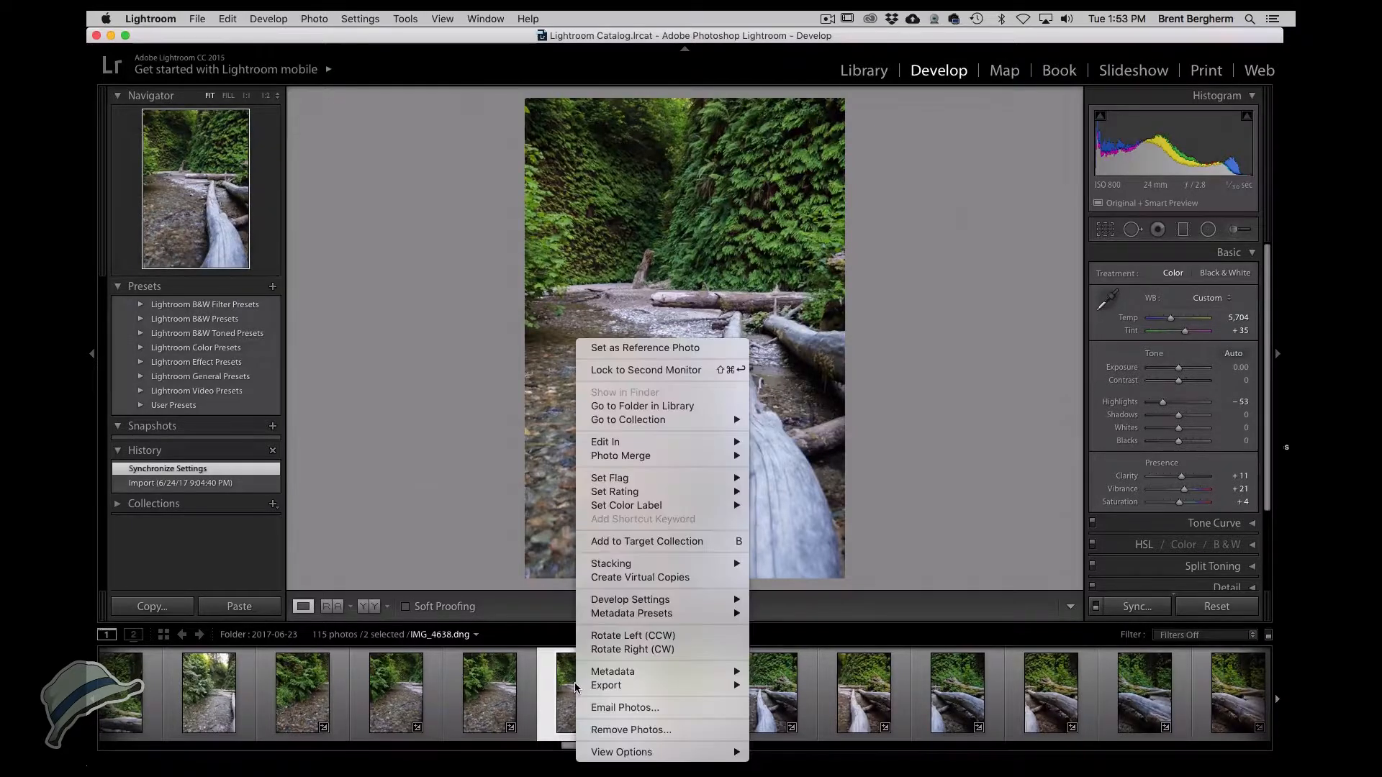
{"action": "mouse_move", "coordinate": [634, 459]}
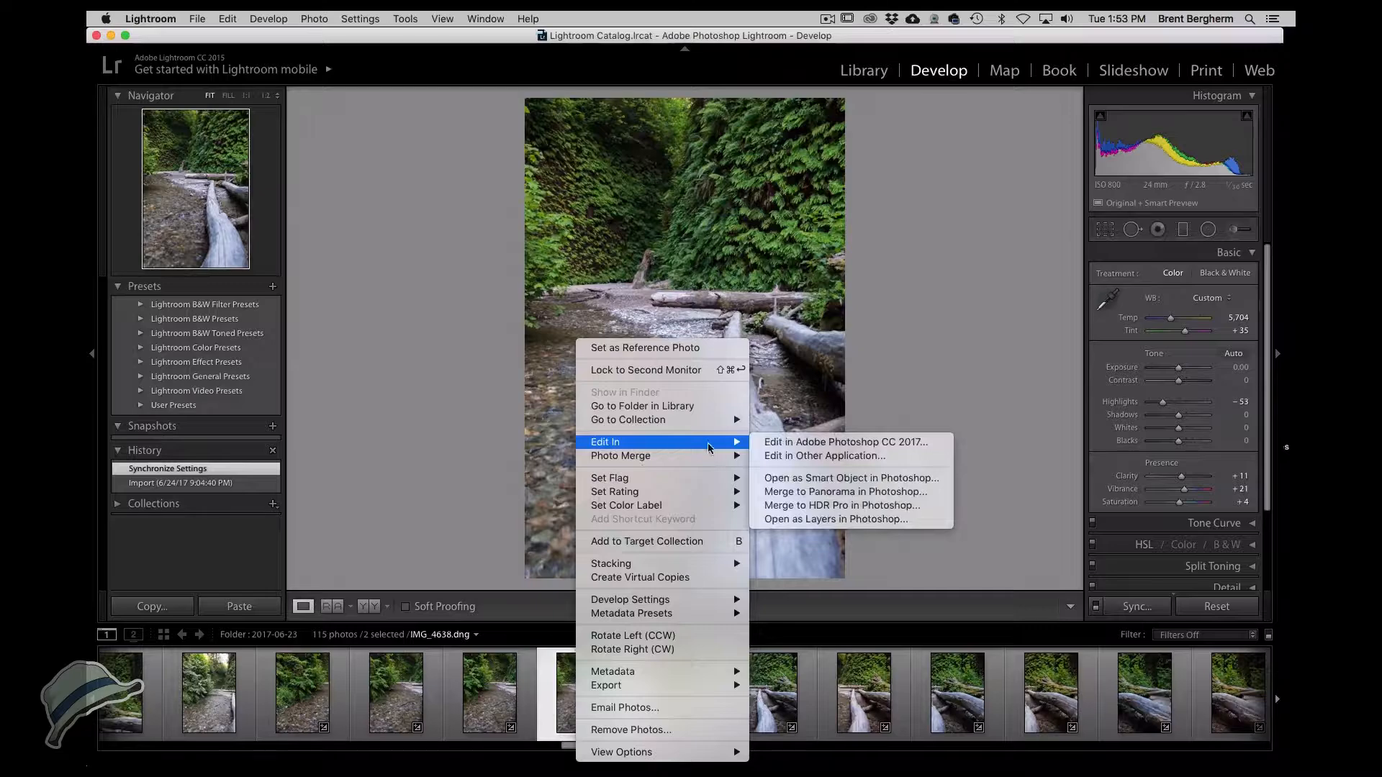
{"action": "left_click", "coordinate": [796, 519]}
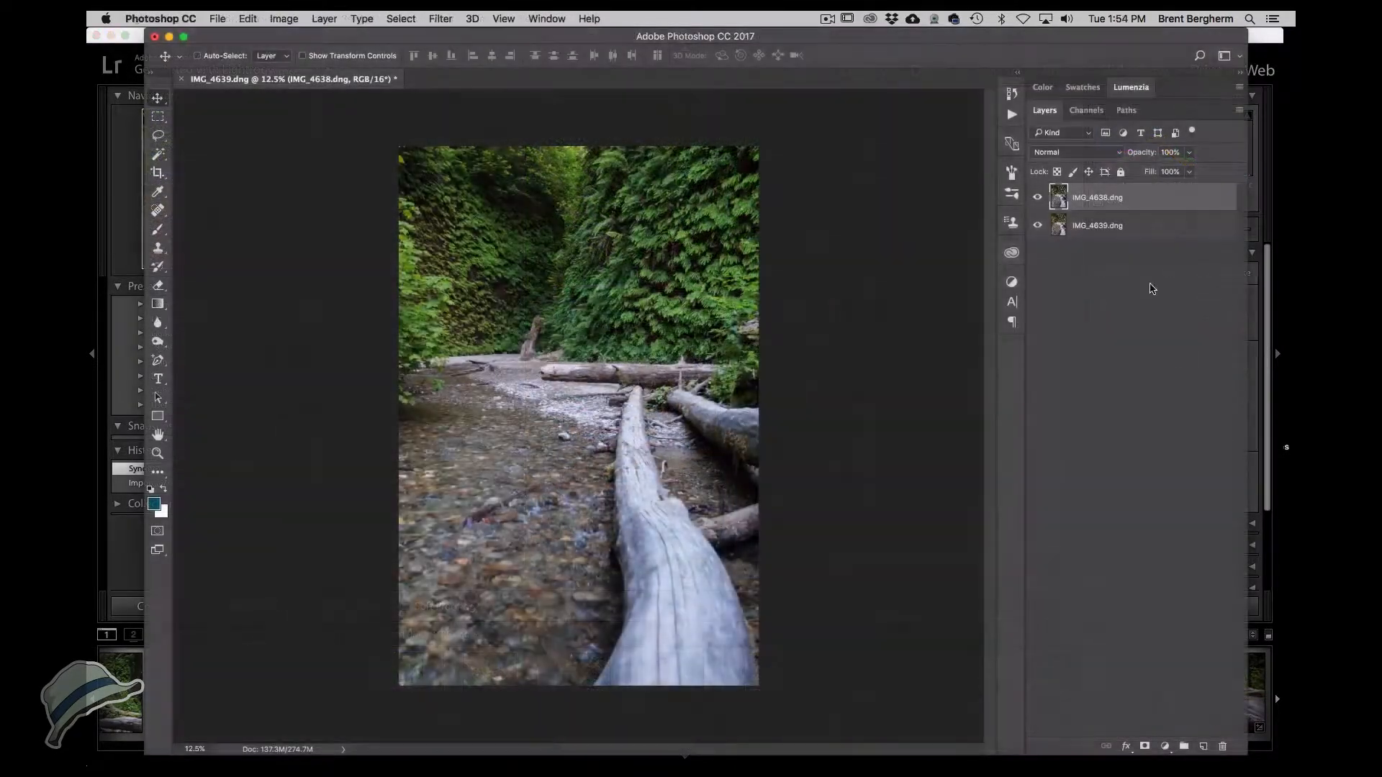
Compare the two layers by toggling visibility and move the IMG_4639 layer above IMG_4638.
{"action": "left_click", "coordinate": [1038, 198]}
{"action": "left_click", "coordinate": [1038, 199]}
{"action": "left_click", "coordinate": [1038, 199]}
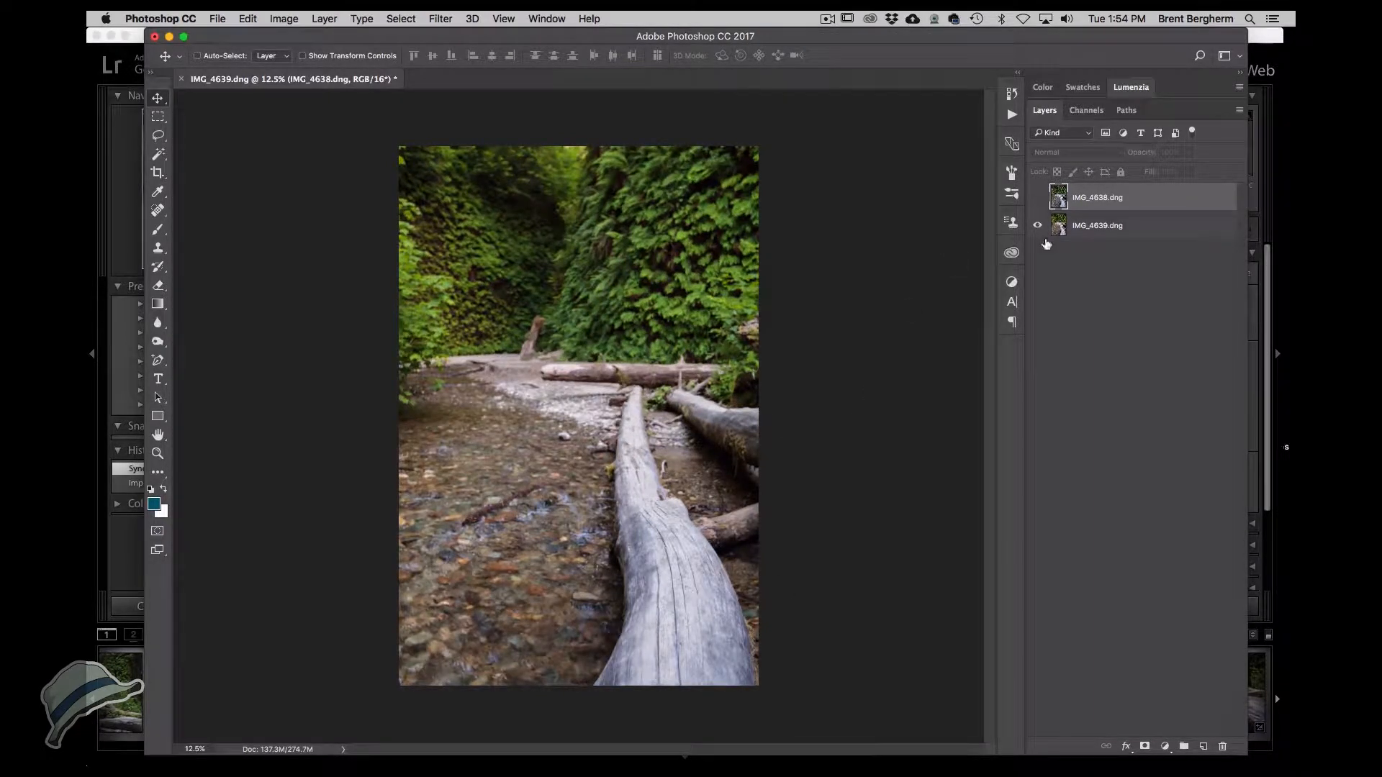
{"action": "left_click", "coordinate": [1037, 200]}
{"action": "left_click_drag", "start_coordinate": [1056, 227], "coordinate": [1058, 188]}
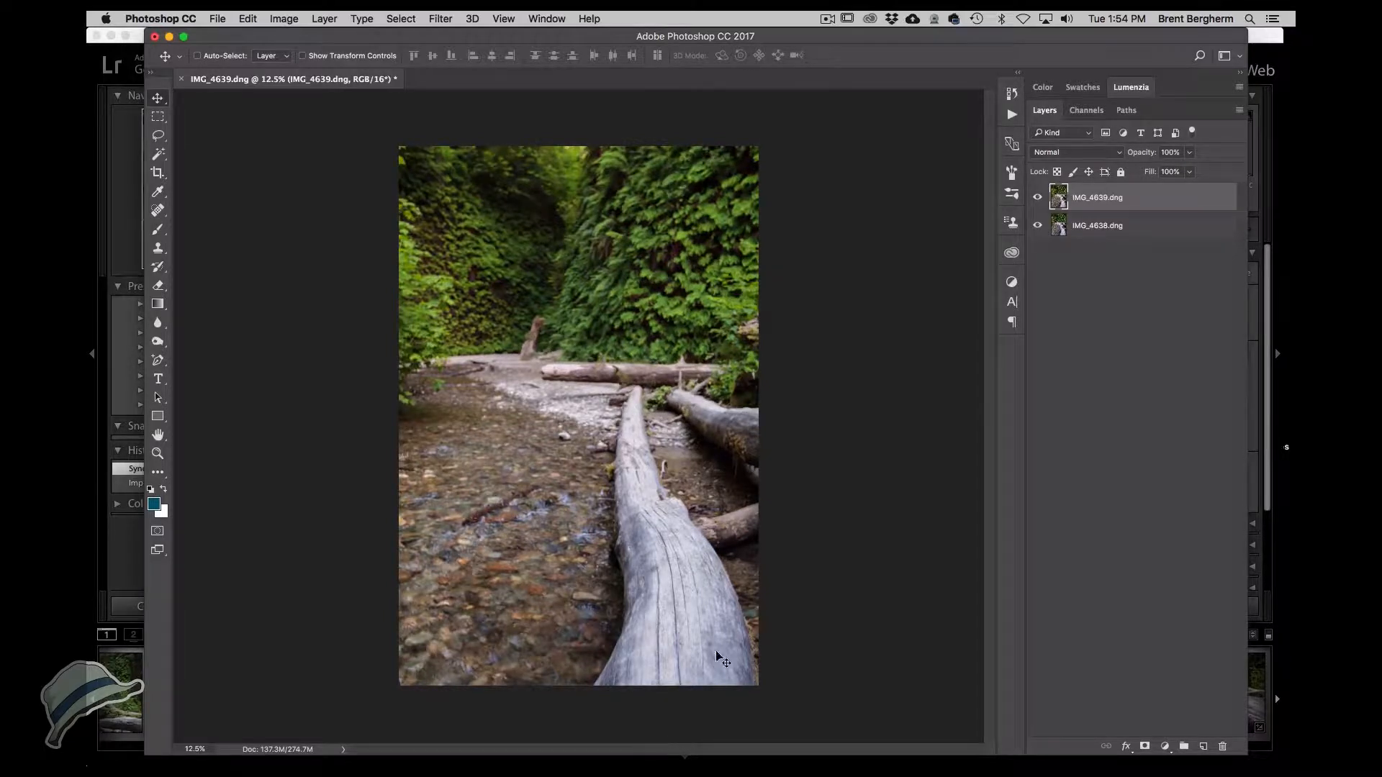
Add an inverted black layer mask to the IMG_4639 layer and switch to the Brush tool.
{"action": "left_click", "coordinate": [1145, 746]}
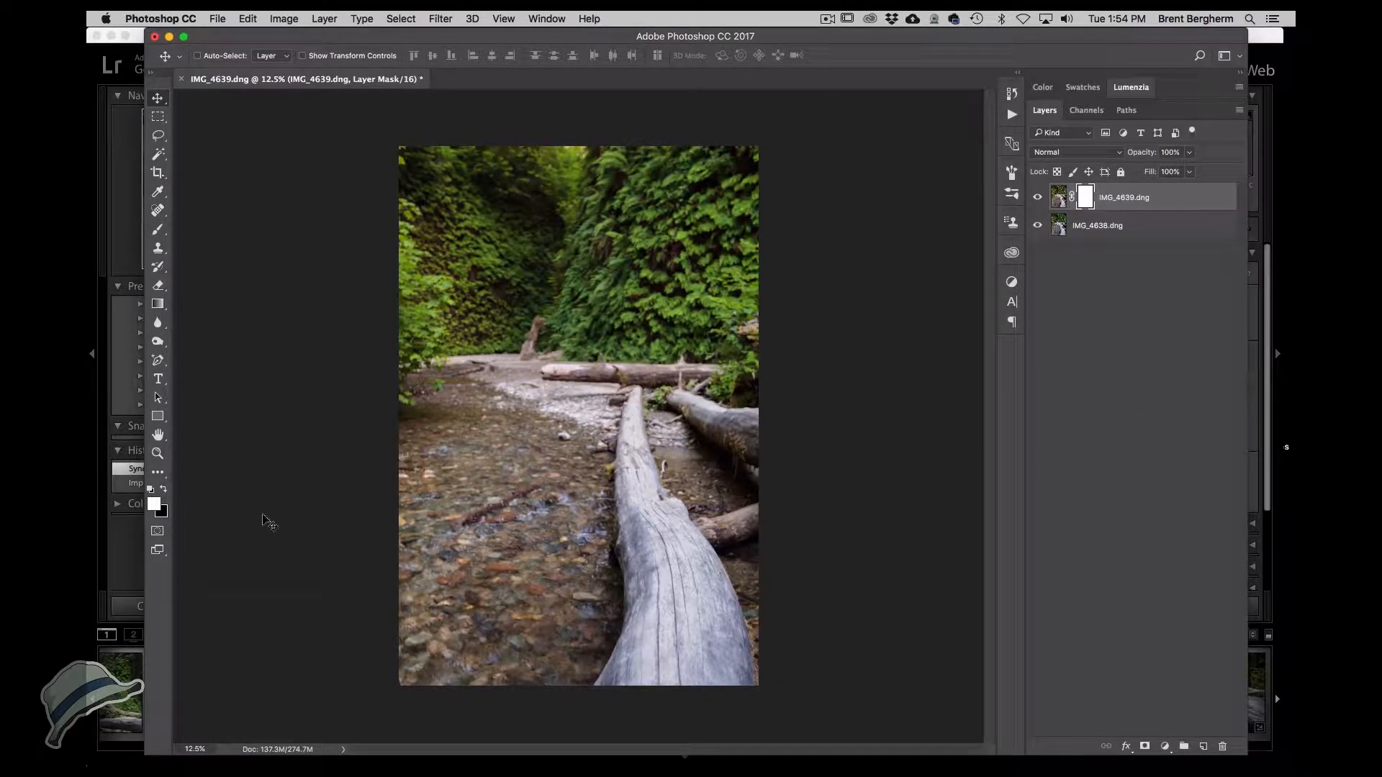
{"action": "key", "text": "super+i"}
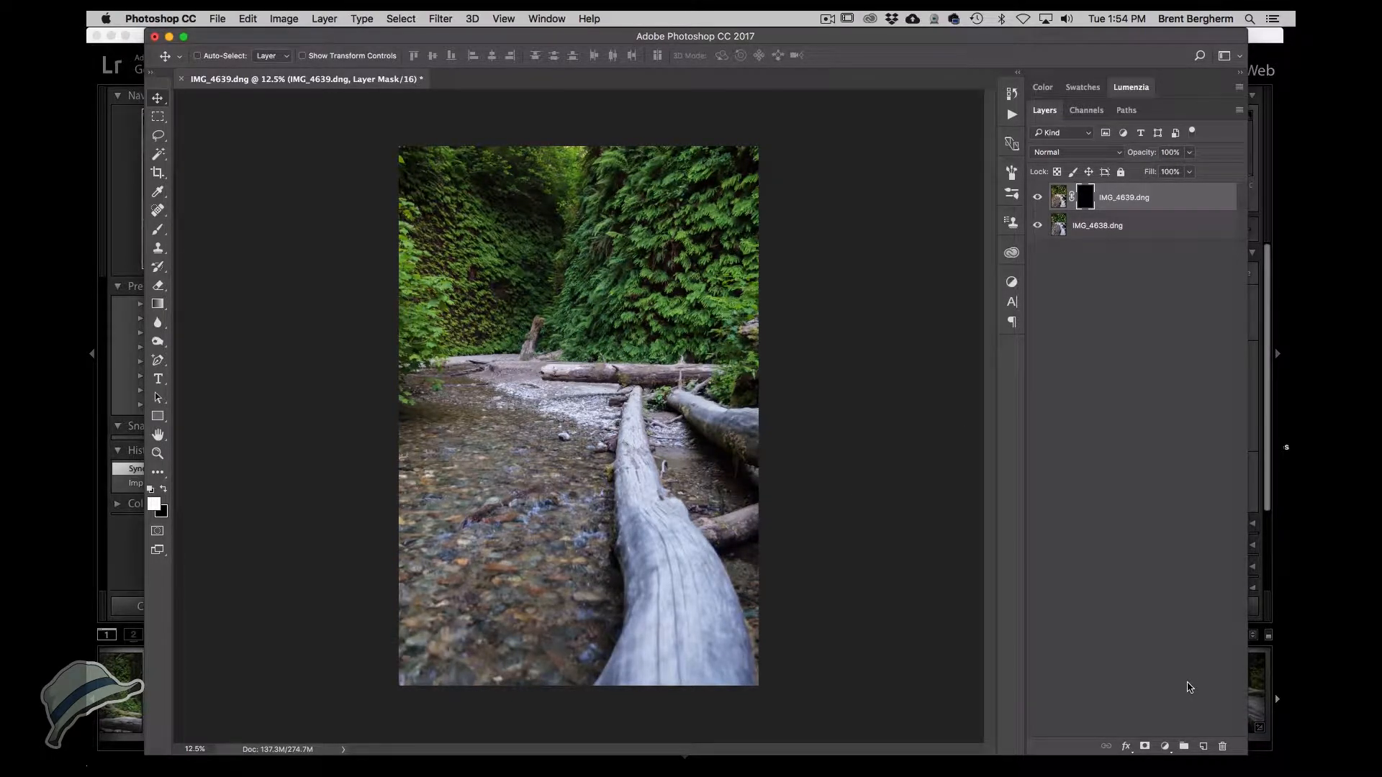
{"action": "key", "text": "b"}
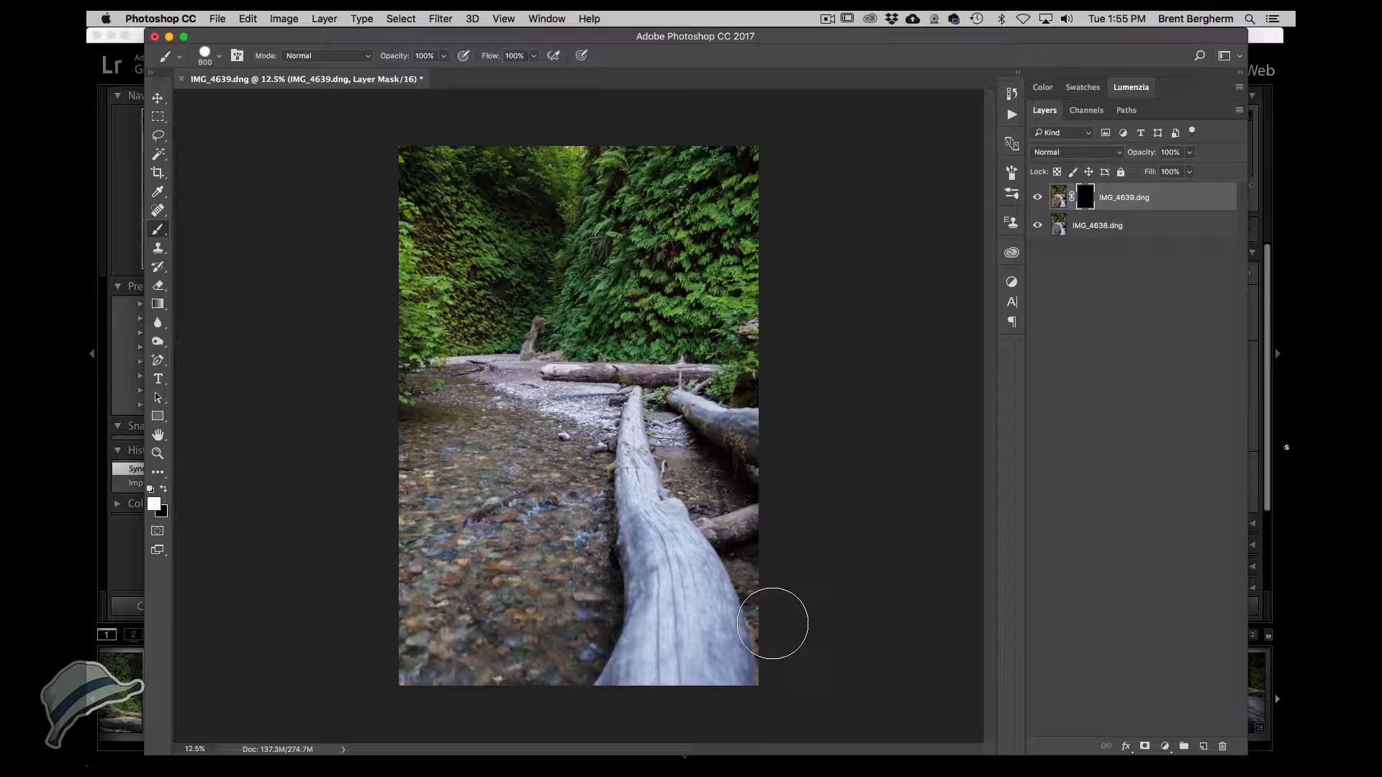
Soften the brush and paint white on the IMG_4639 mask over the foreground log.
{"action": "key", "text": "shift+bracketleft"}
{"action": "key", "text": "shift+bracketleft"}
{"action": "key", "text": "shift+bracketleft"}
{"action": "key", "text": "shift+bracketleft"}
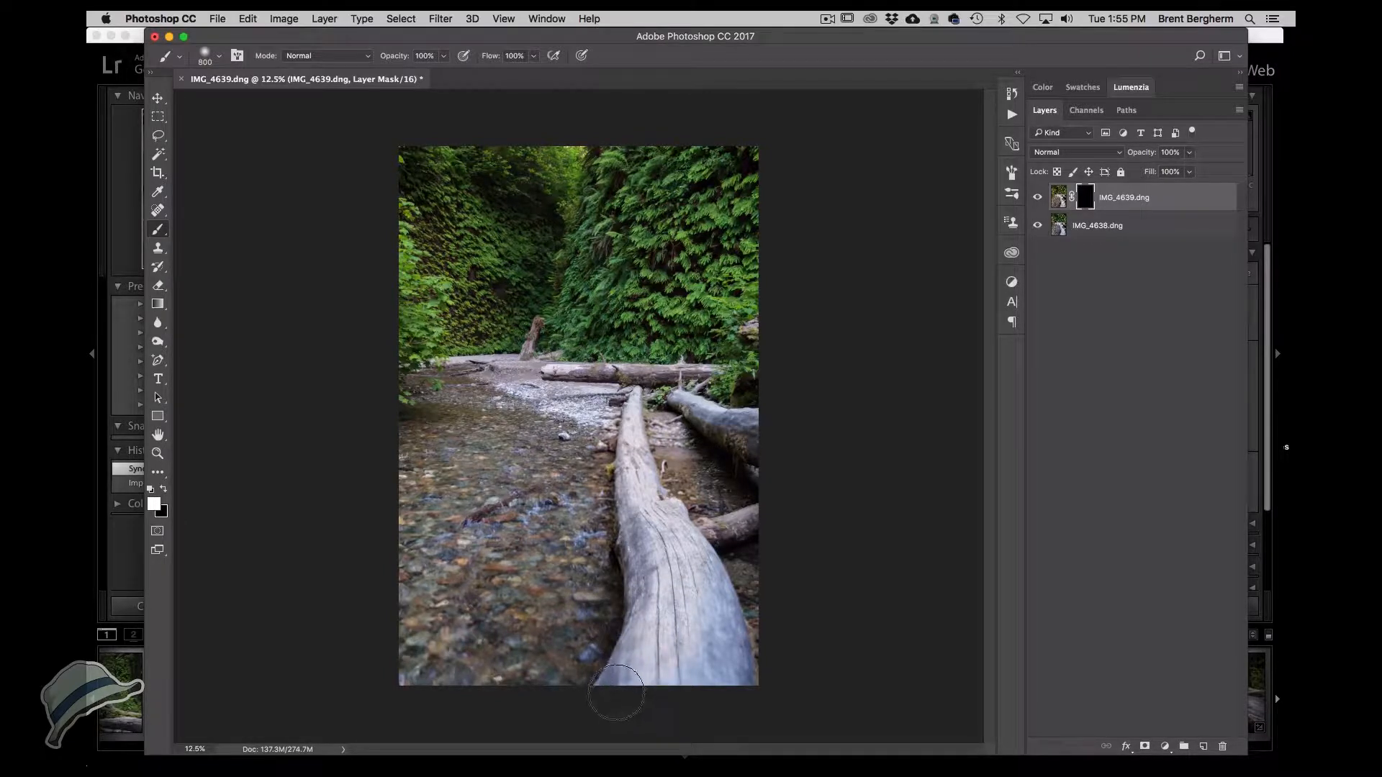
{"action": "left_click_drag", "start_coordinate": [672, 705], "coordinate": [701, 693]}
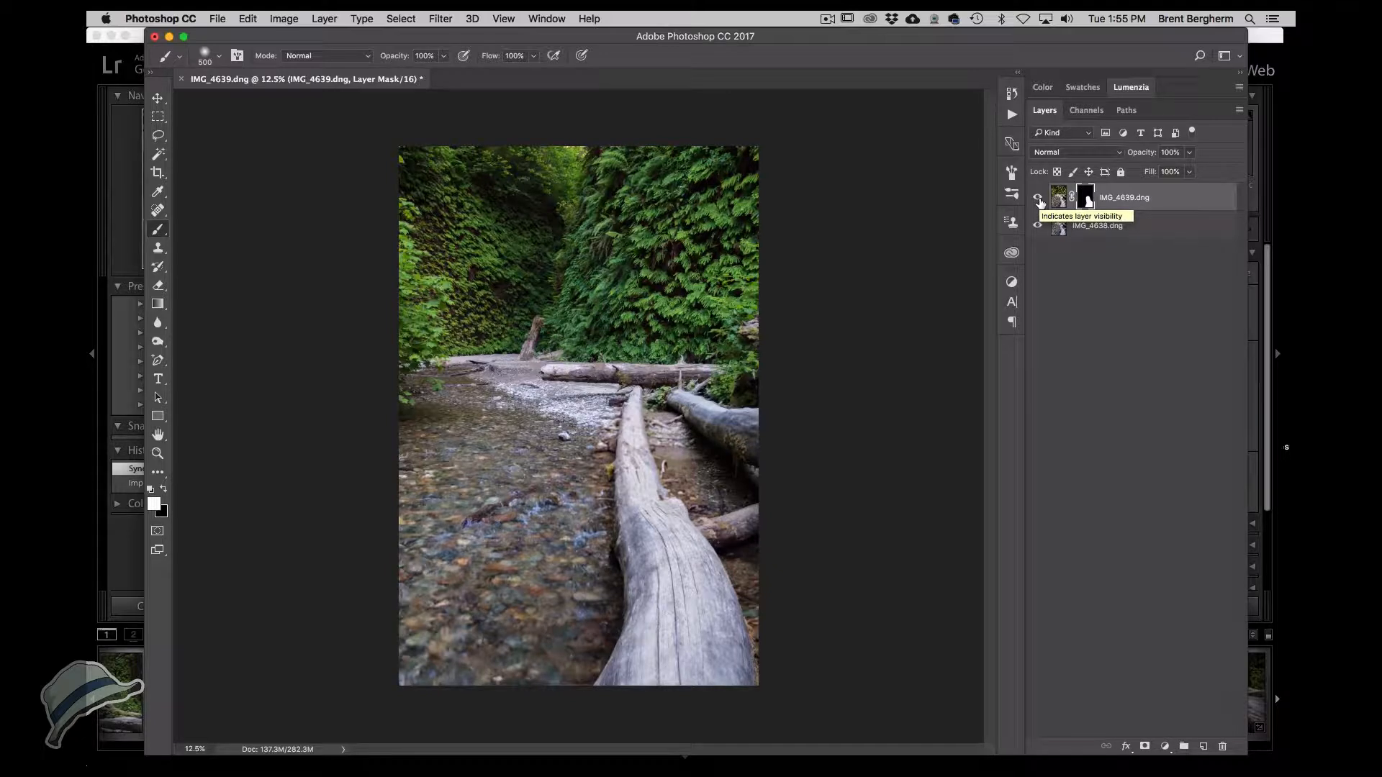
Toggle the IMG_4639 layer's visibility to compare the blended result with the layer below.
{"action": "left_click", "coordinate": [1037, 199]}
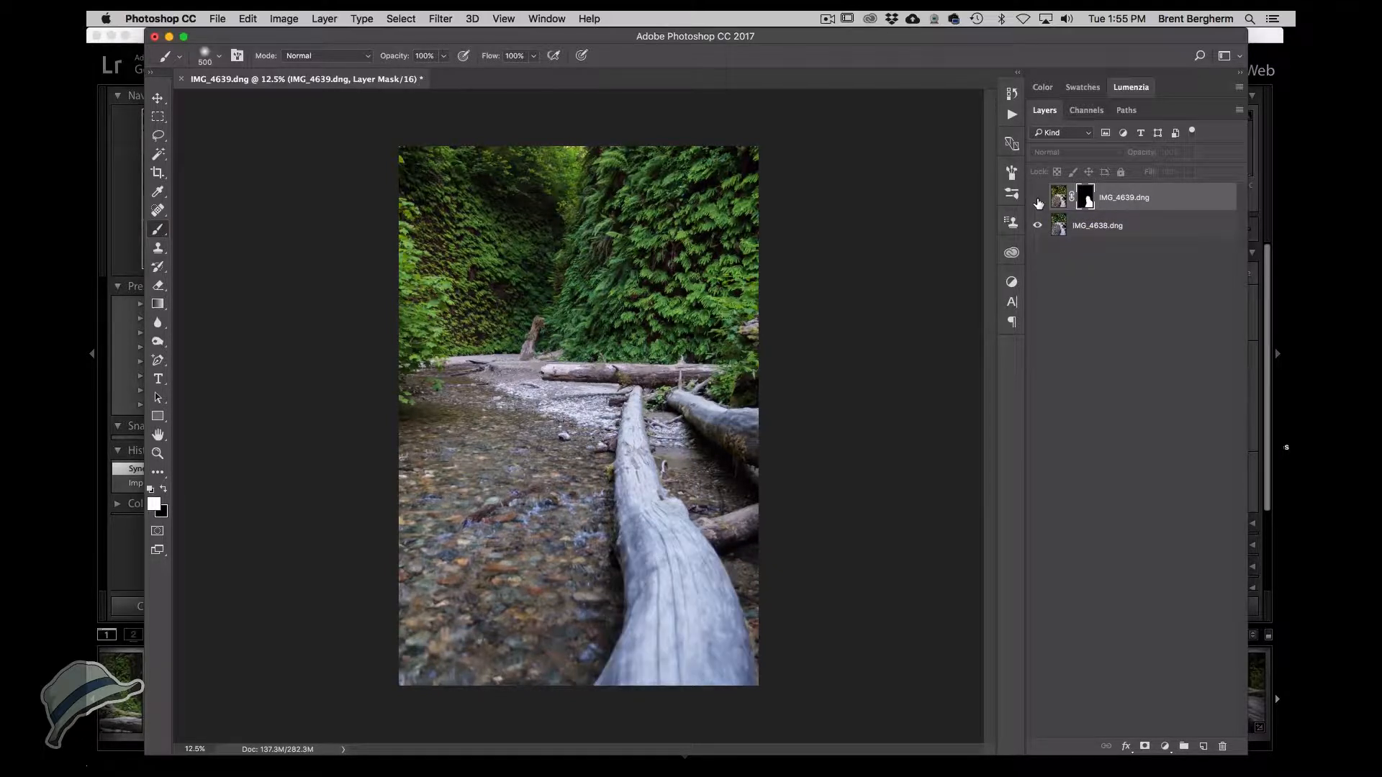
{"action": "left_click", "coordinate": [1038, 201]}
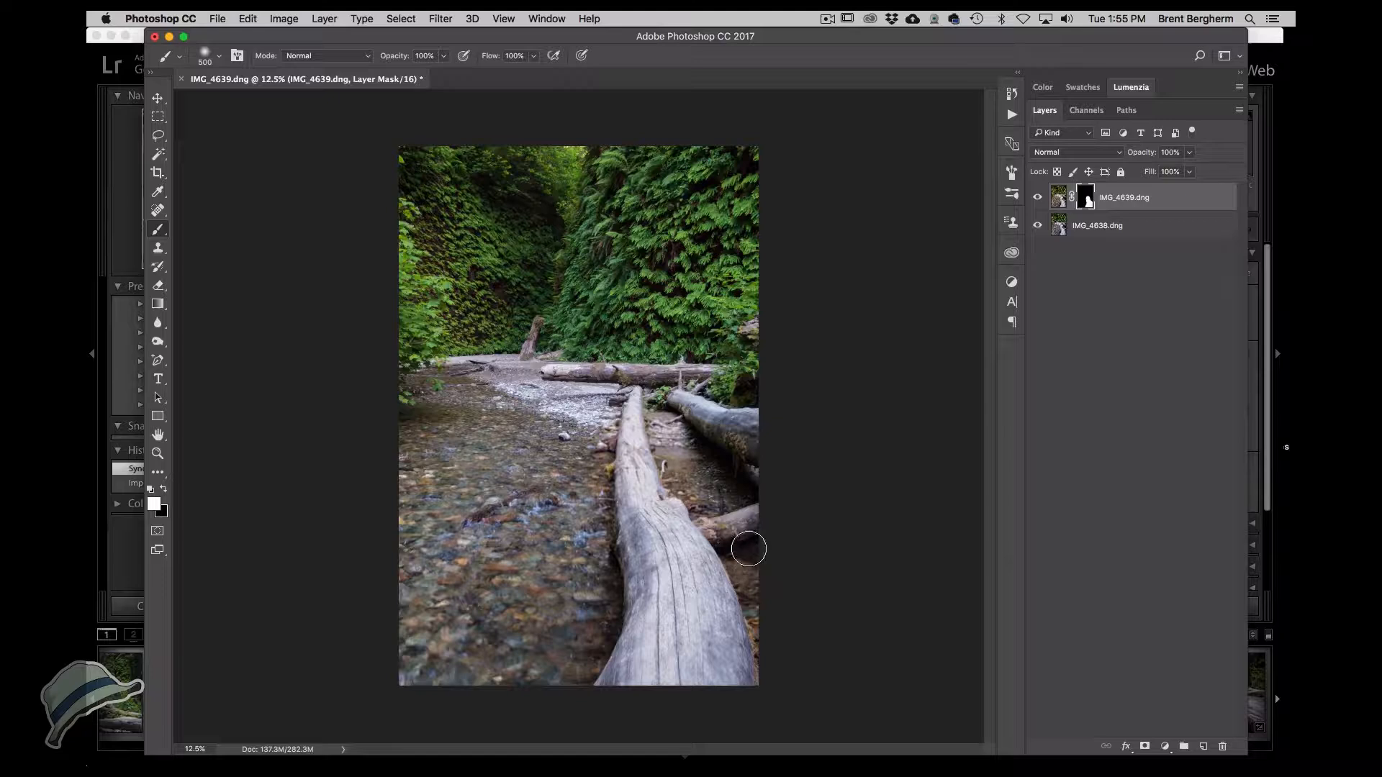
{"action": "left_click", "coordinate": [1038, 197]}
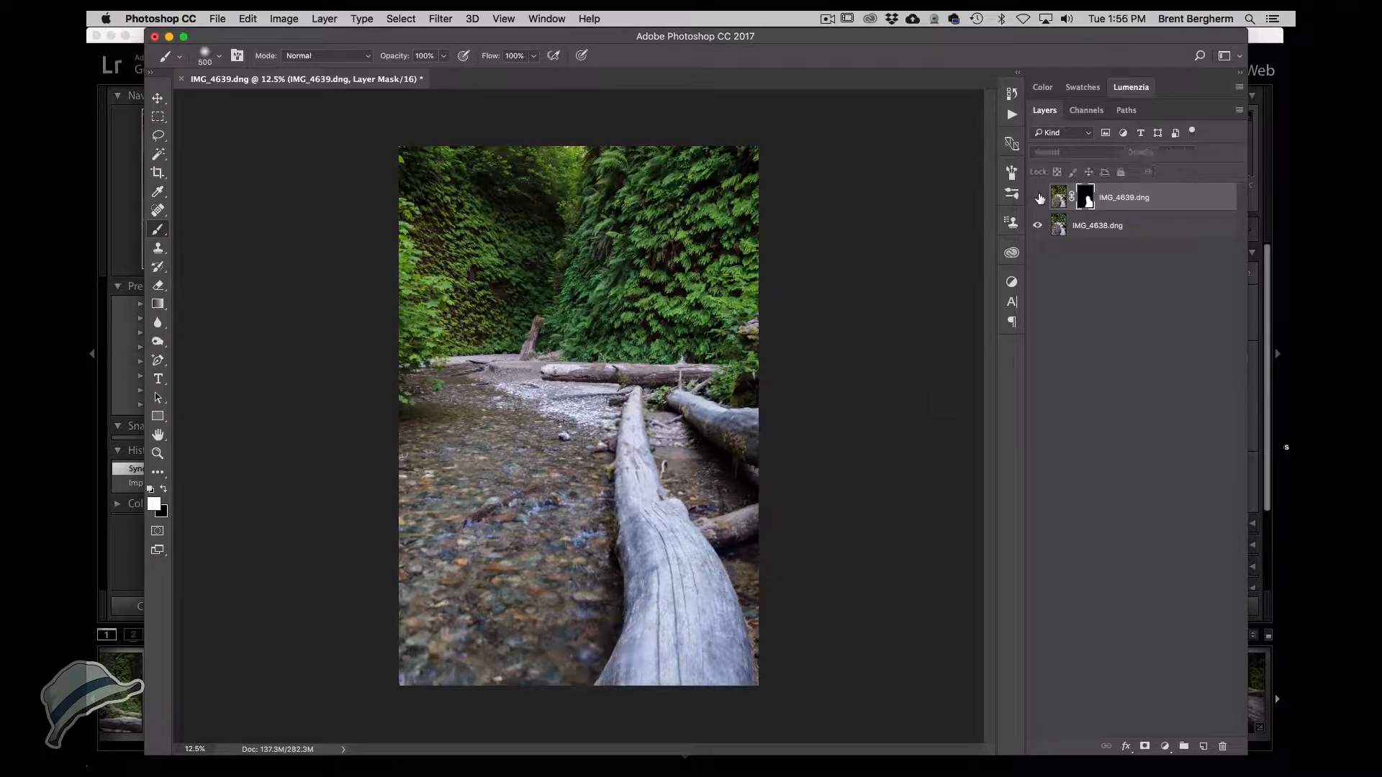
{"action": "left_click", "coordinate": [1039, 198]}
{"action": "left_click", "coordinate": [1039, 198]}
{"action": "left_click", "coordinate": [1040, 198]}
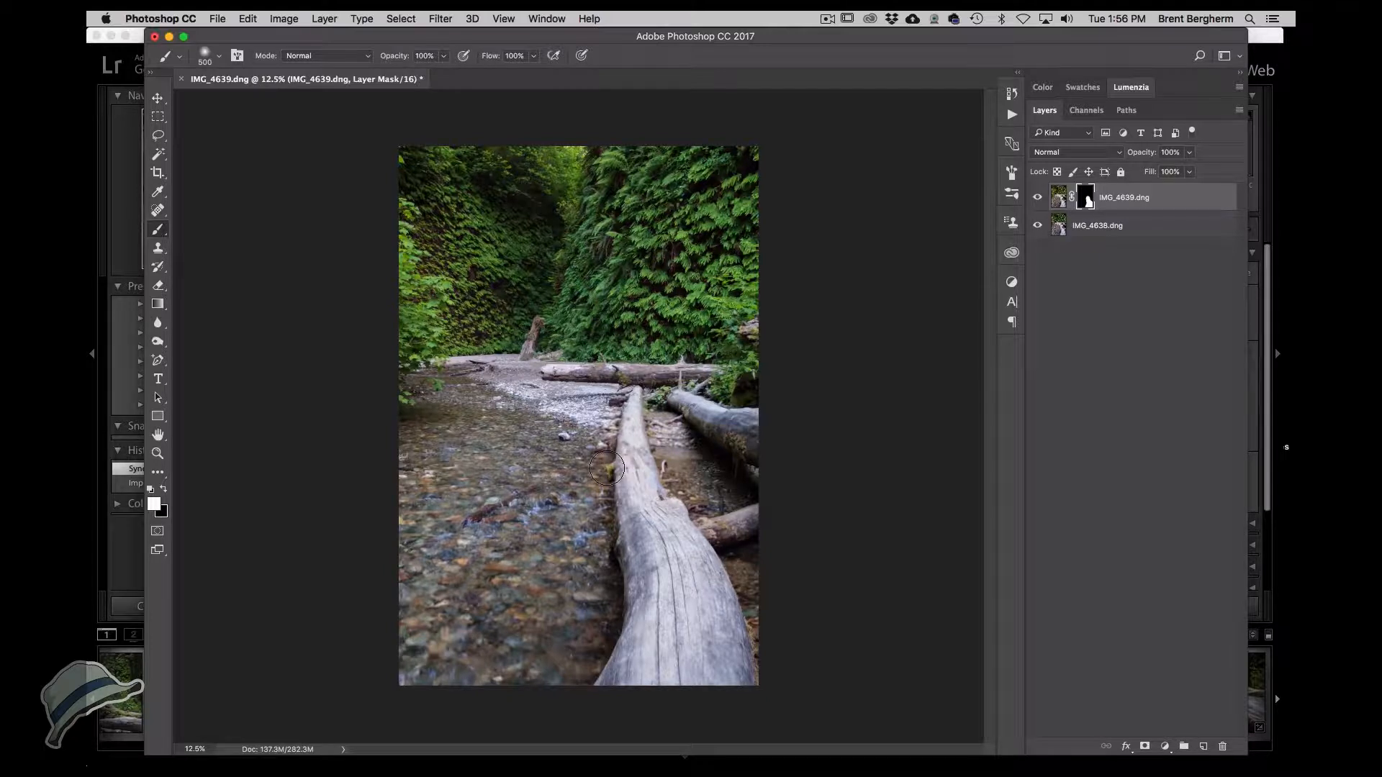
Switch to black and paint on the mask to hide IMG_4639 along the log's edges, then compare by toggling visibility.
{"action": "key", "text": "x"}
{"action": "left_click_drag", "start_coordinate": [592, 473], "coordinate": [586, 560]}
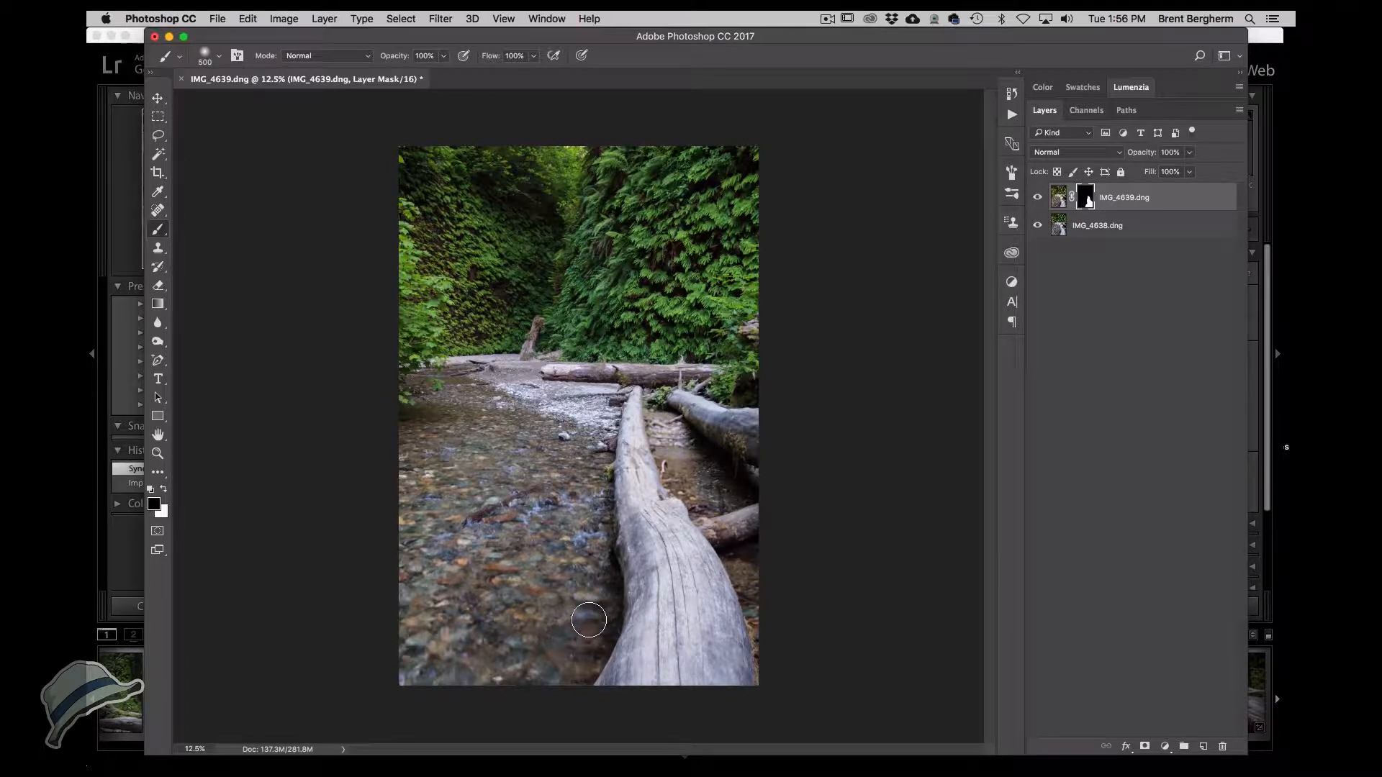
{"action": "left_click_drag", "start_coordinate": [589, 620], "coordinate": [566, 663]}
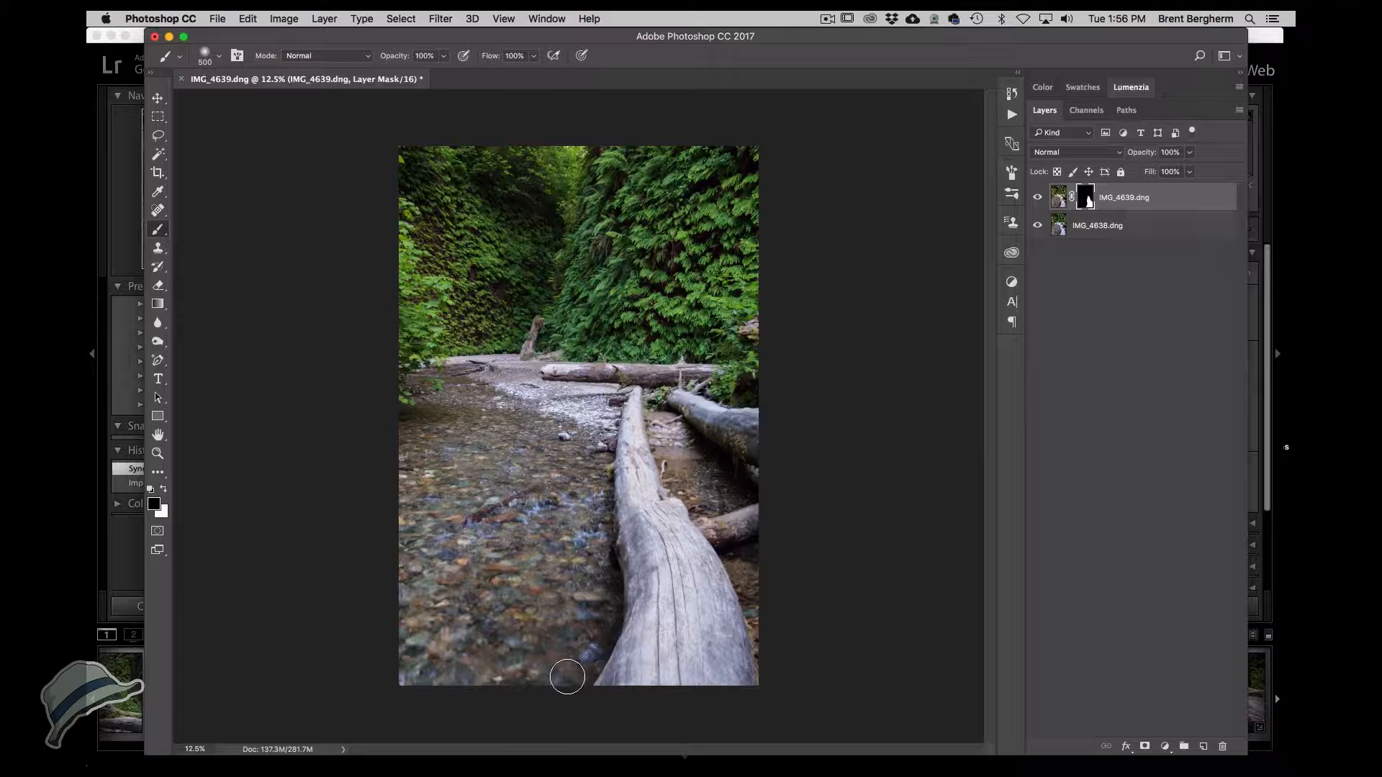
{"action": "mouse_move", "coordinate": [748, 642]}
{"action": "left_mouse_down"}
{"action": "mouse_move", "coordinate": [746, 536]}
{"action": "mouse_move", "coordinate": [778, 651]}
{"action": "left_mouse_up"}
{"action": "mouse_move", "coordinate": [730, 536]}
{"action": "left_mouse_down"}
{"action": "mouse_move", "coordinate": [693, 490]}
{"action": "mouse_move", "coordinate": [680, 439]}
{"action": "left_mouse_up"}
{"action": "left_click", "coordinate": [1038, 196]}
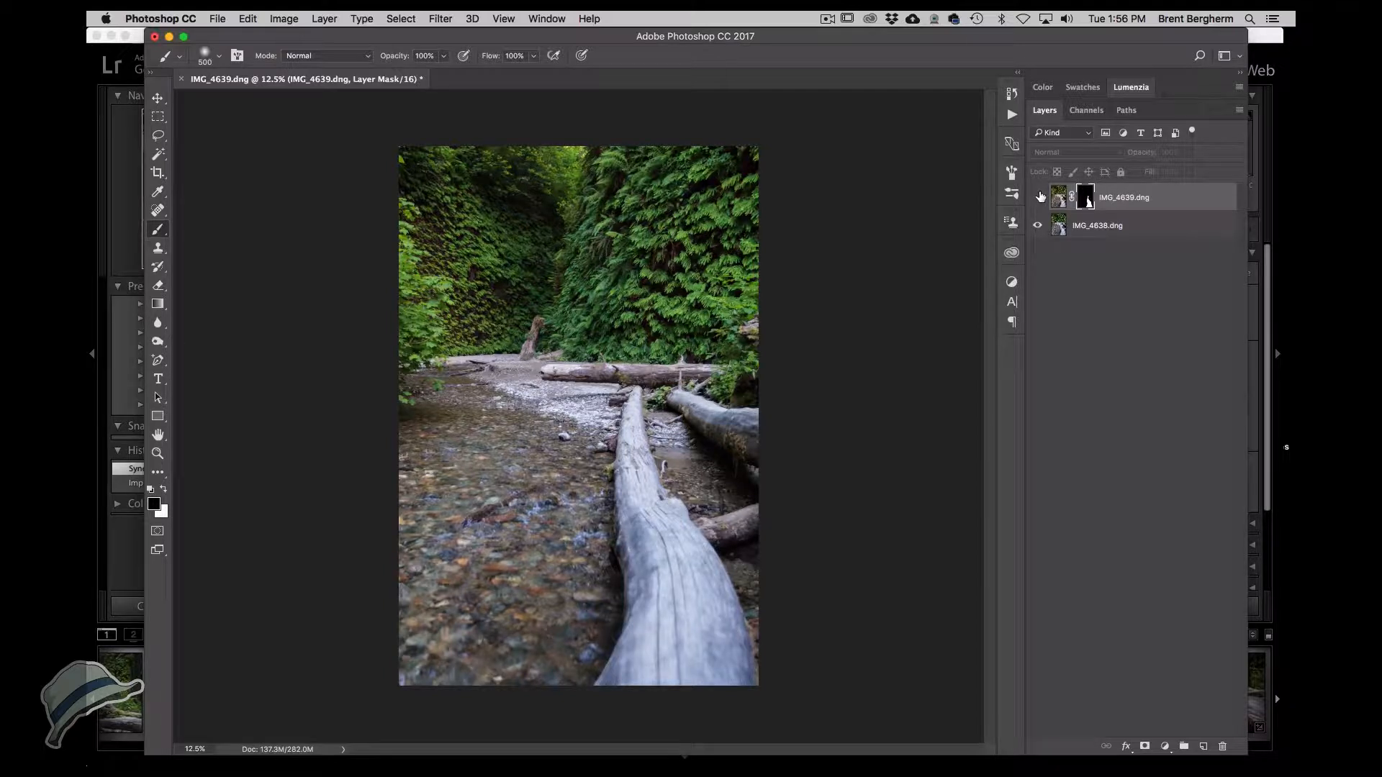
{"action": "left_click", "coordinate": [1038, 196]}
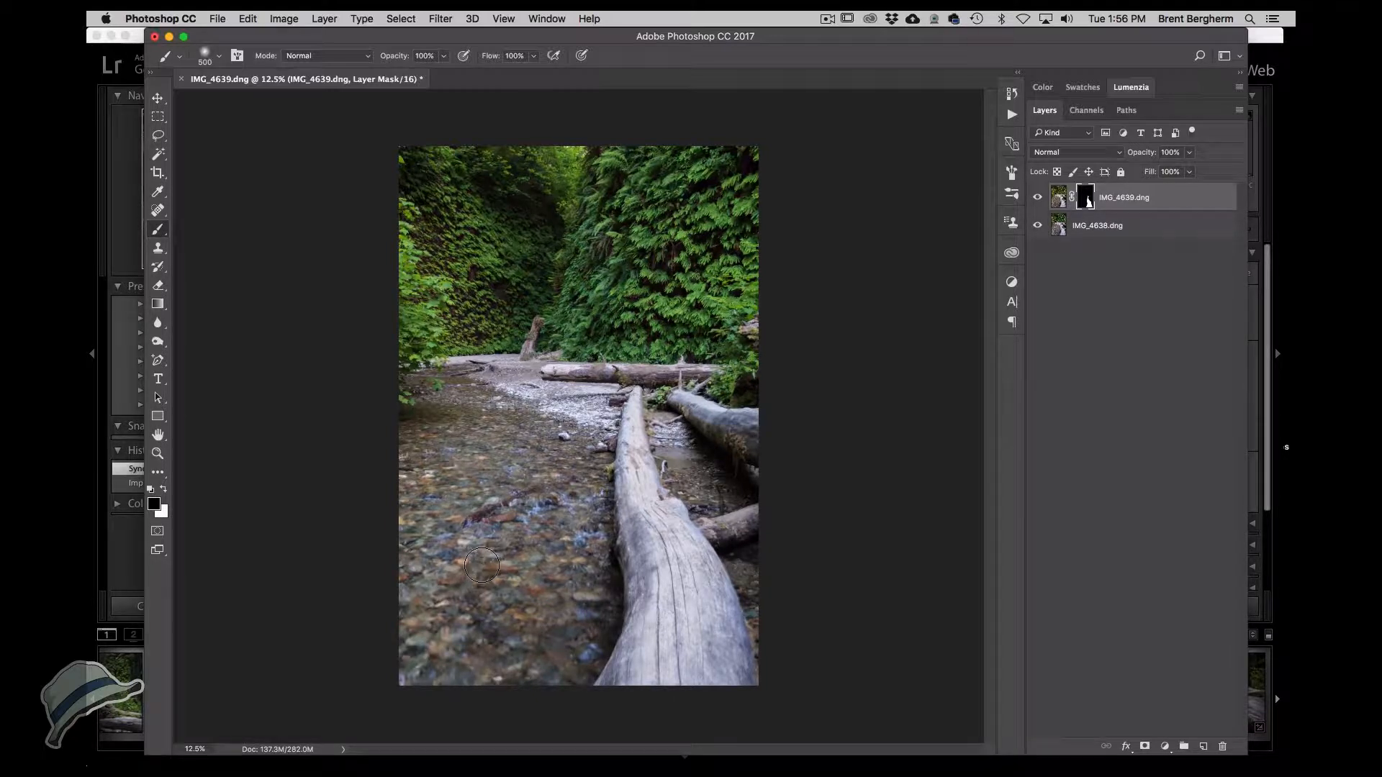
Inspect the IMG_4639 layer mask by disabling it and viewing it on its own.
{"action": "left_click", "coordinate": [1084, 203], "text": "shift"}
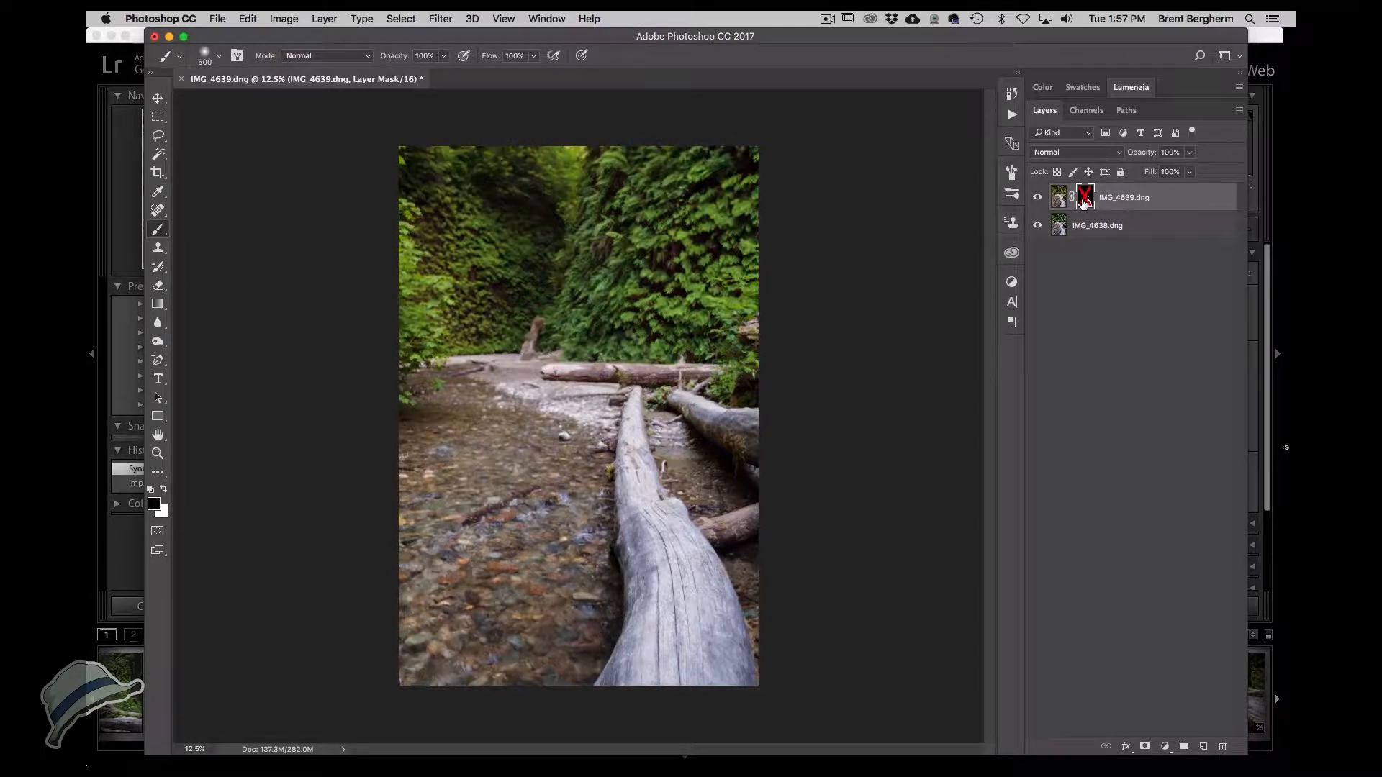
{"action": "left_click", "coordinate": [1083, 203], "text": "shift"}
{"action": "left_click", "coordinate": [1085, 203], "text": "alt"}
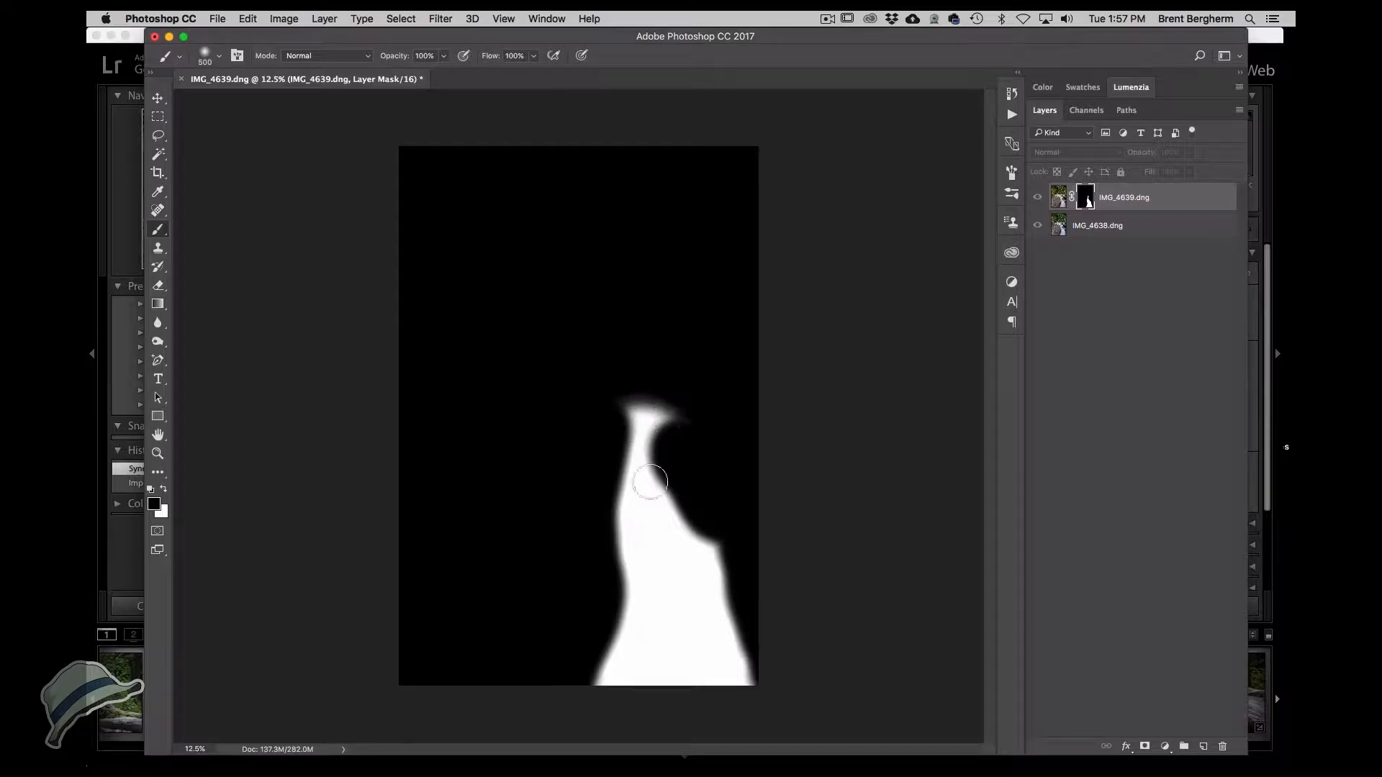
{"action": "left_click", "coordinate": [1052, 199]}
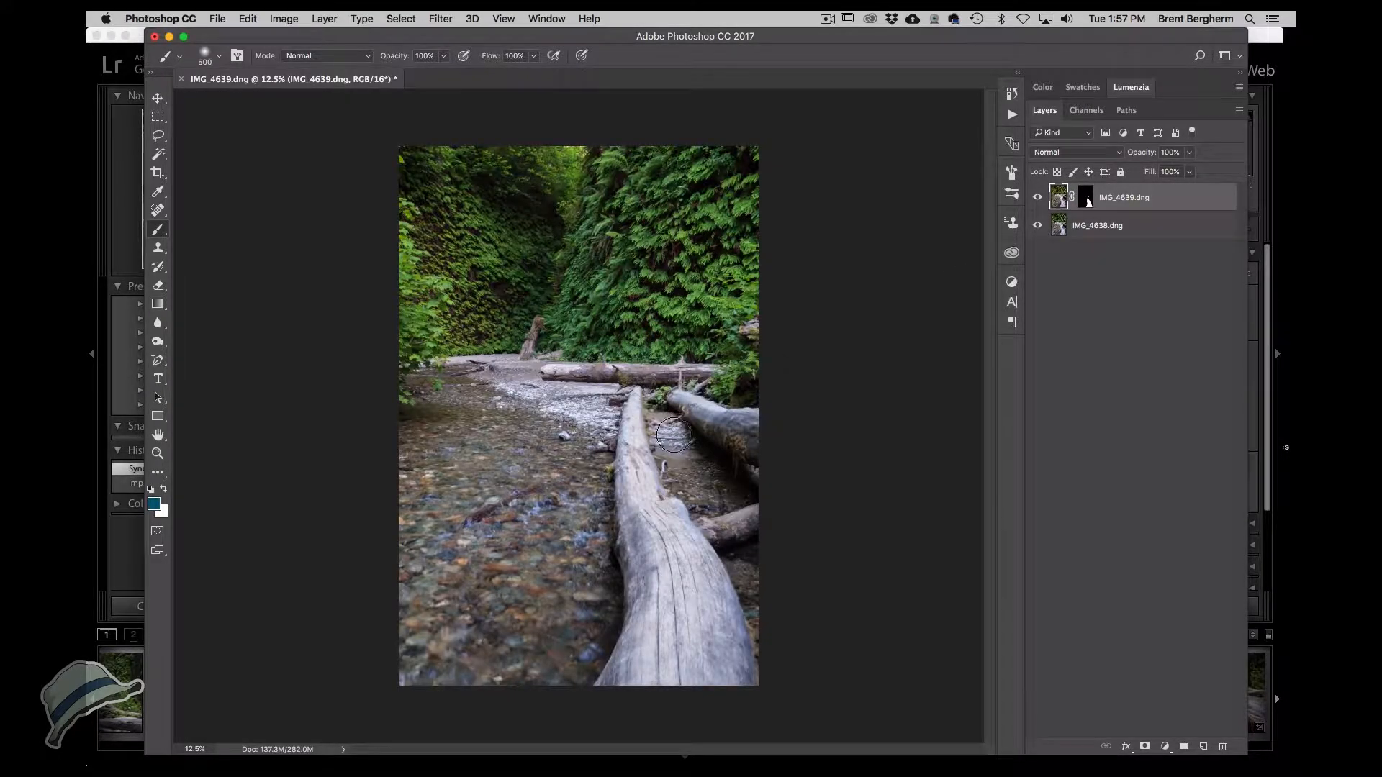
{"action": "left_click", "coordinate": [1084, 199]}
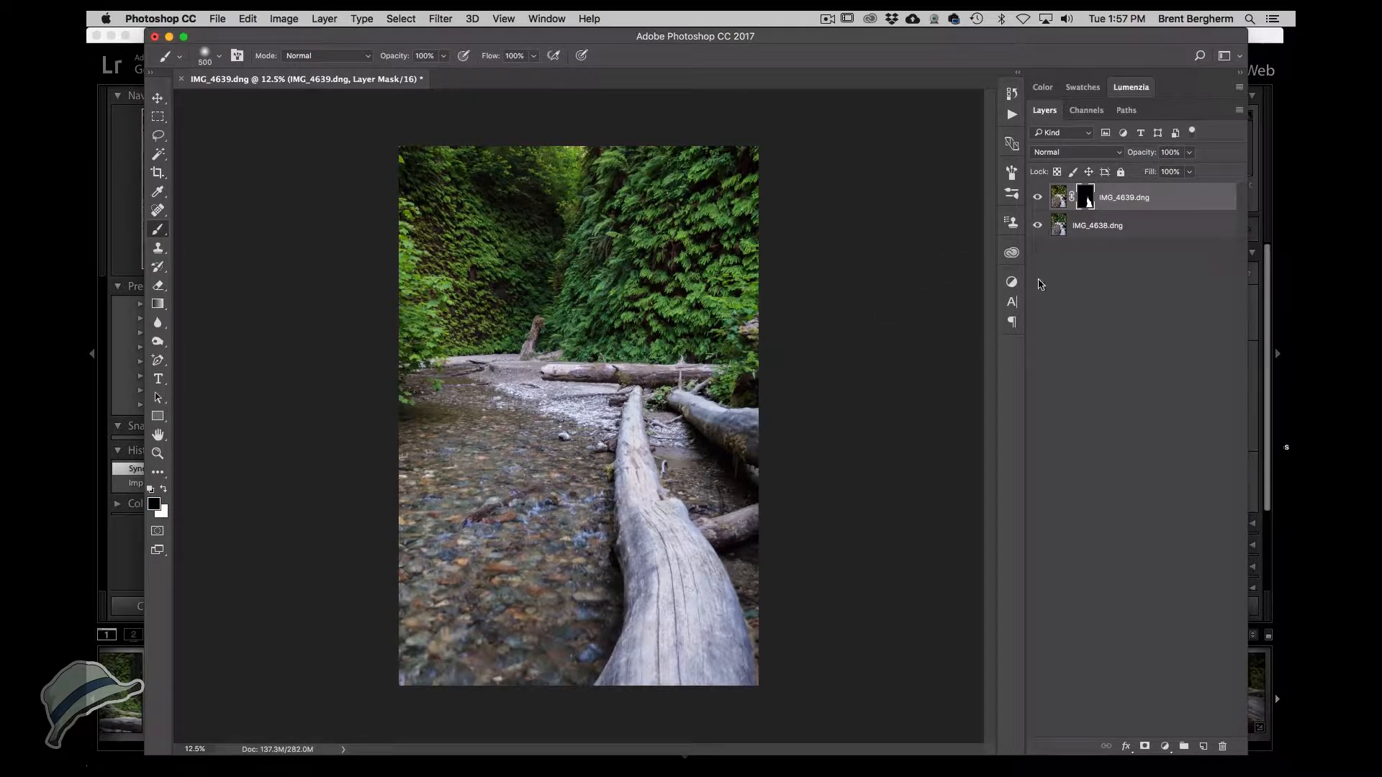
{"action": "left_click", "coordinate": [1086, 201], "text": "alt"}
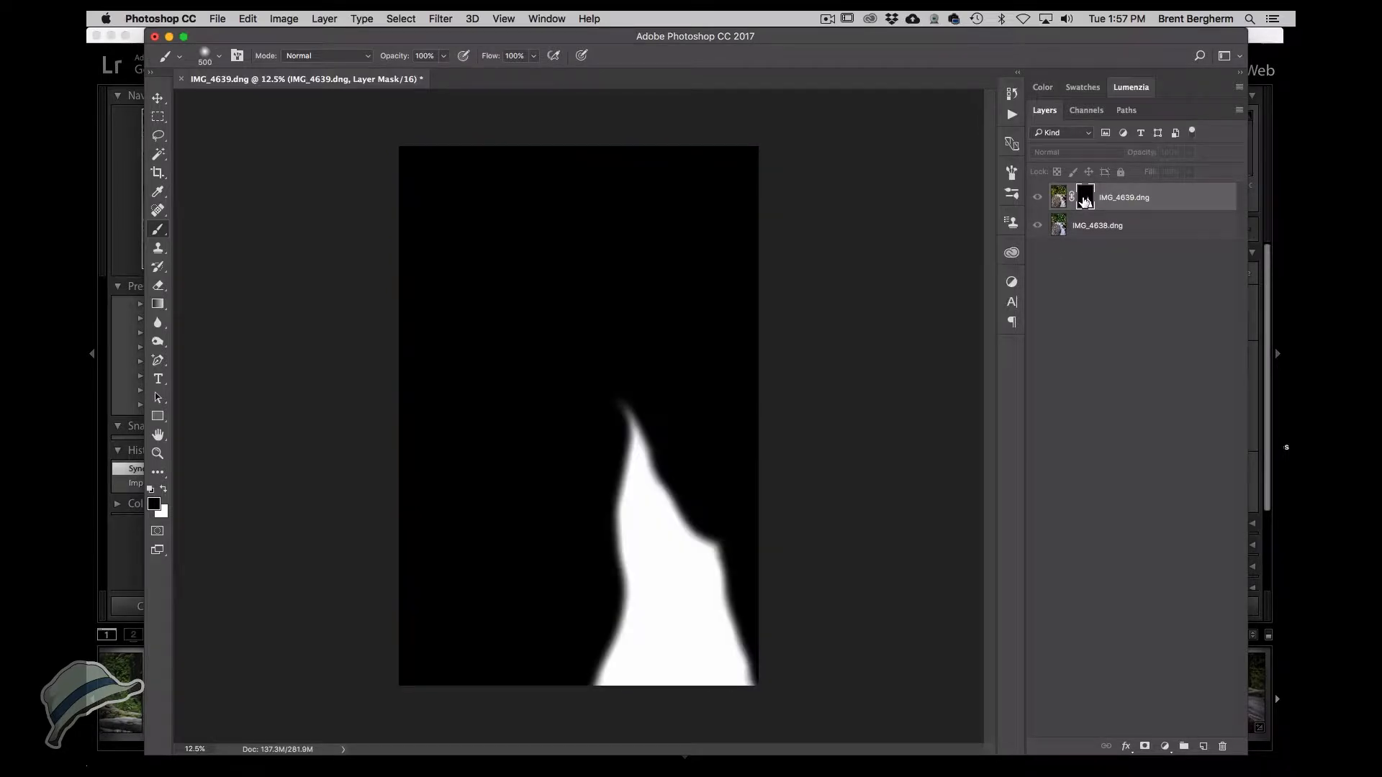
{"action": "left_click", "coordinate": [1085, 202], "text": "alt"}
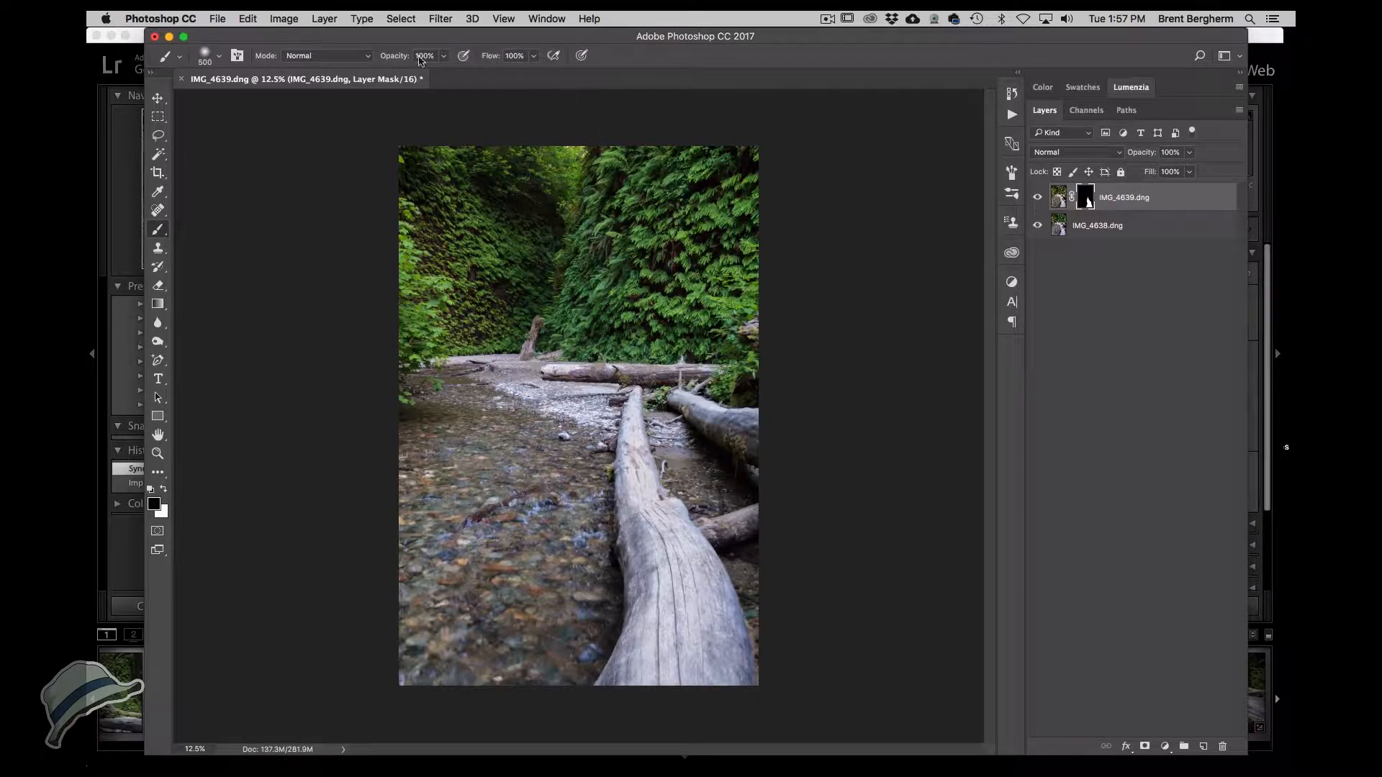
Flatten the image, save it and close the document.
{"action": "left_click", "coordinate": [325, 19]}
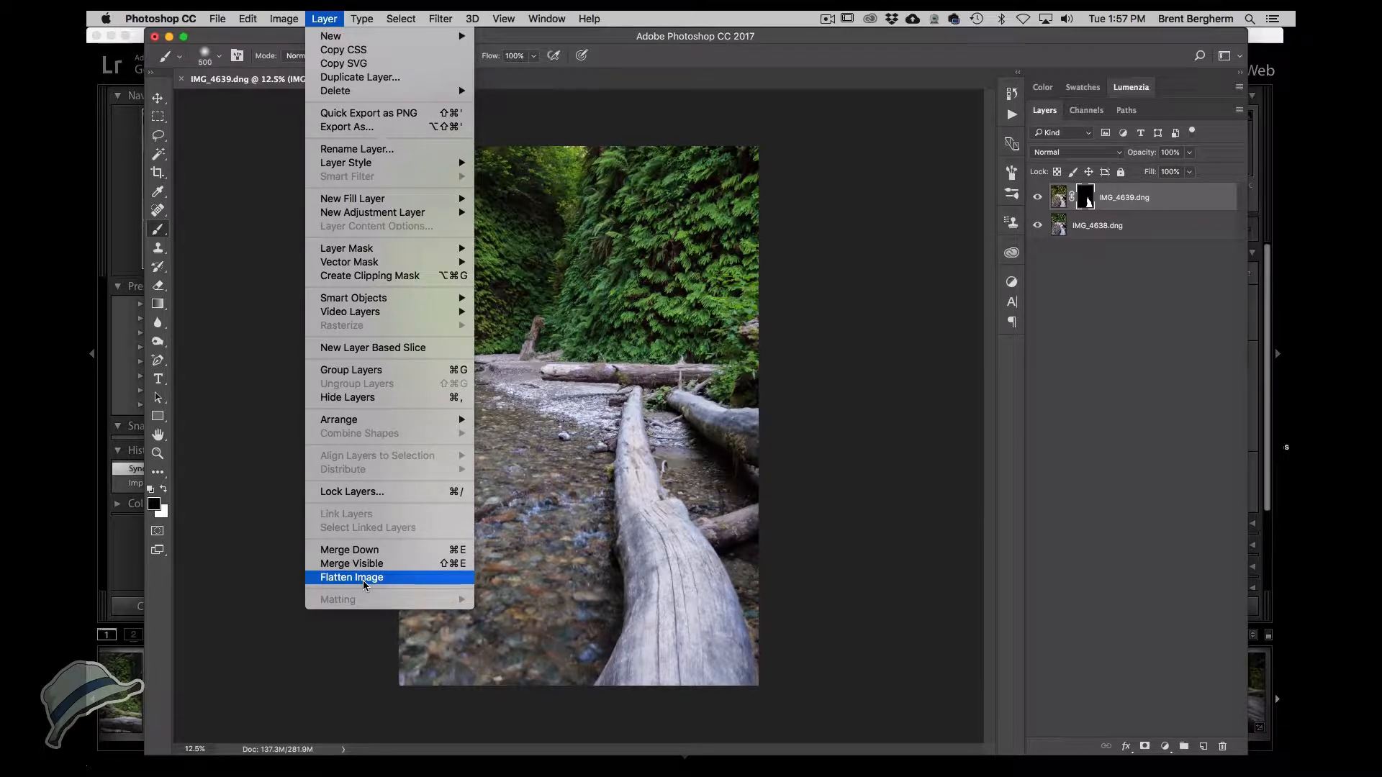
{"action": "left_click", "coordinate": [365, 585]}
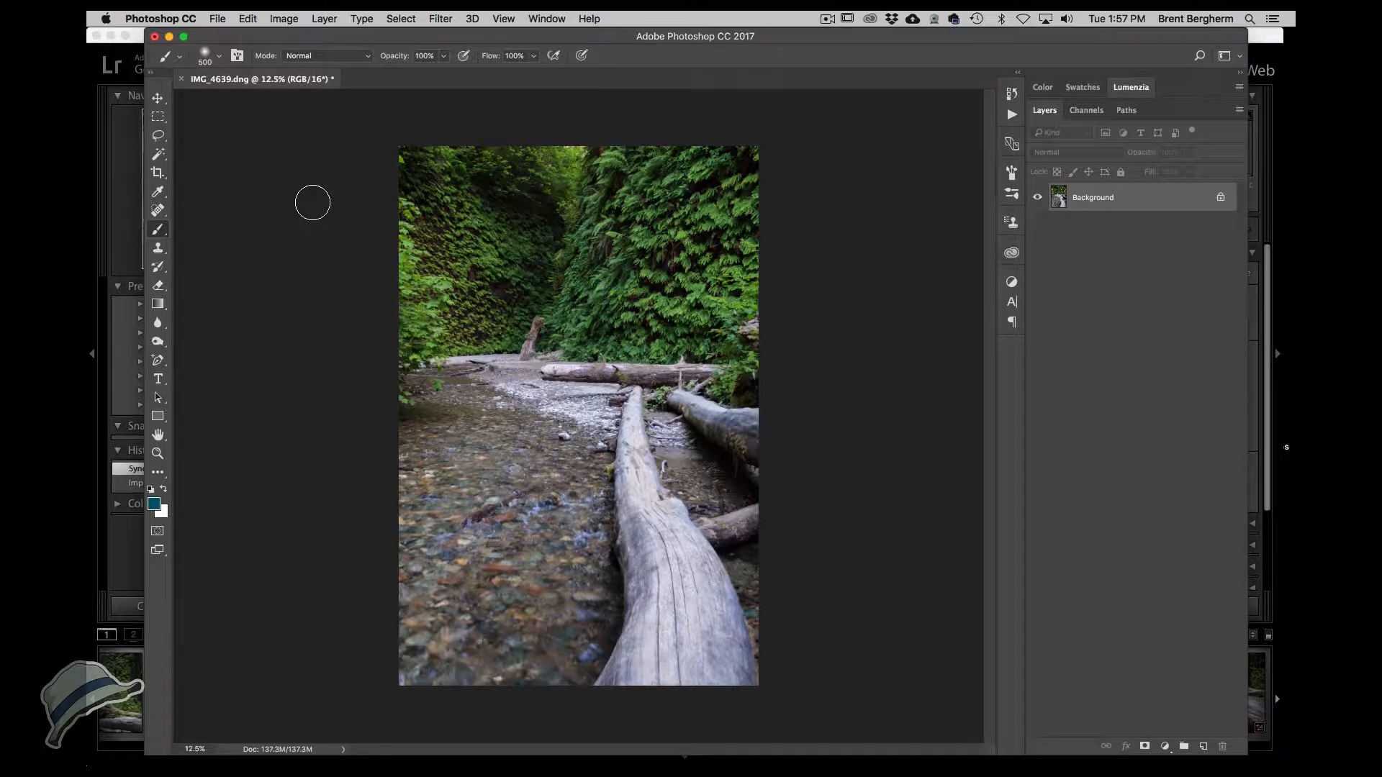
{"action": "key", "text": "super+s"}
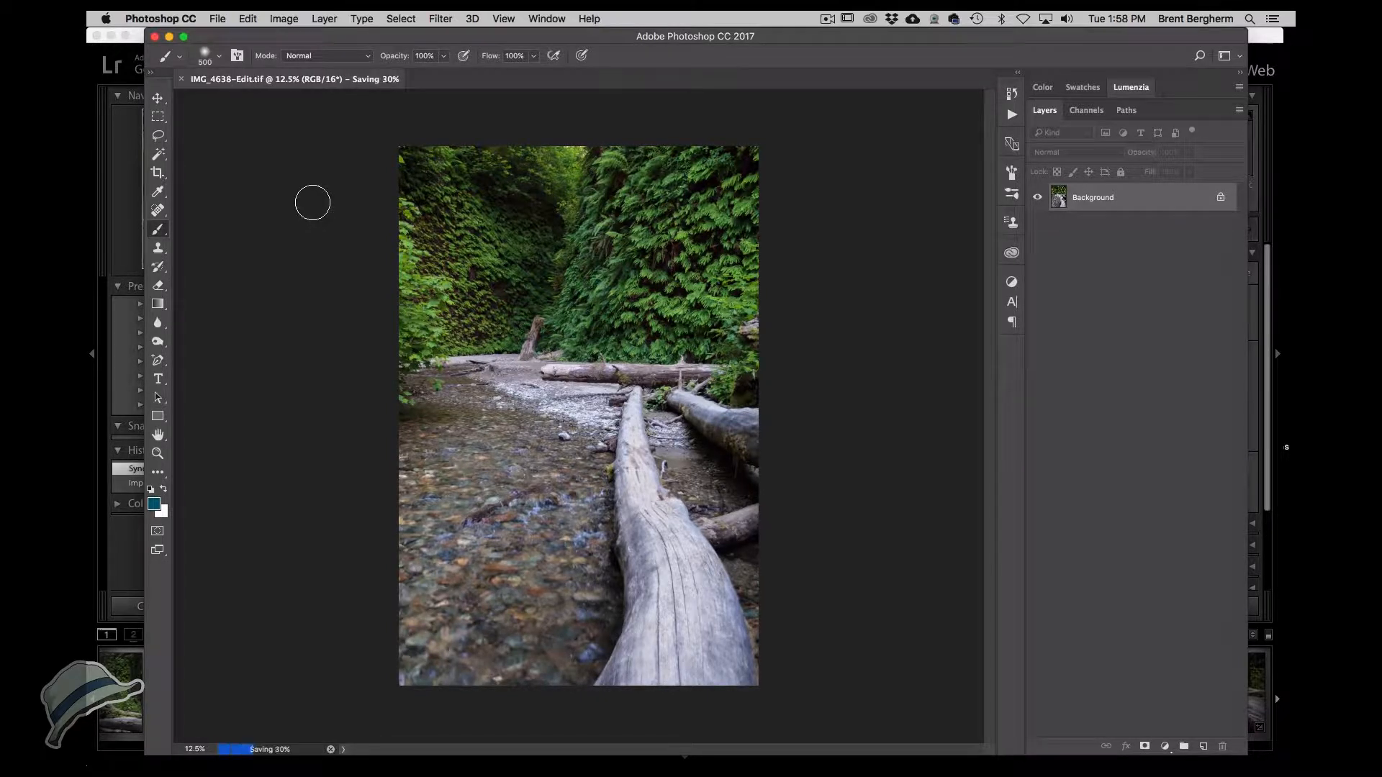
{"action": "left_click", "coordinate": [154, 37]}
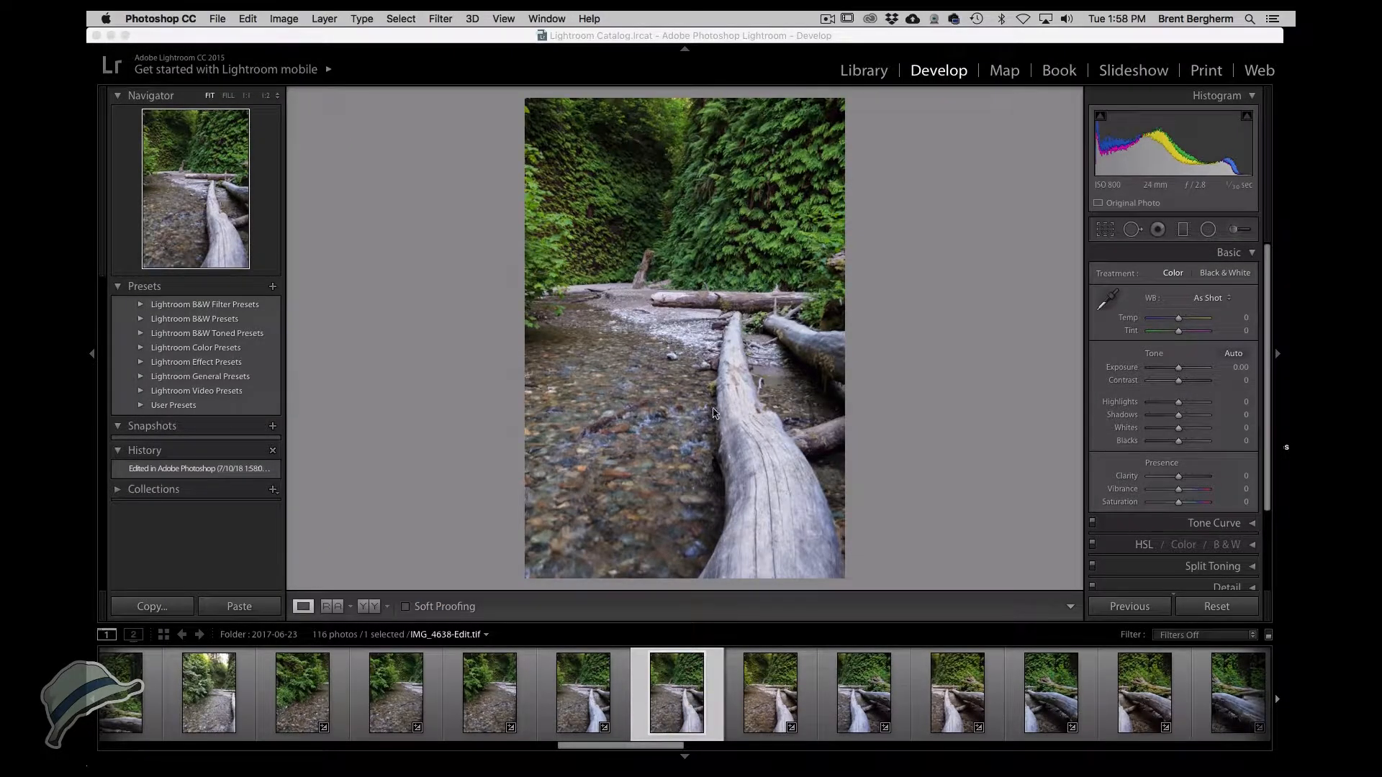
Select IMG_4640 and IMG_4641 in the filmstrip and open them as layers in Photoshop.
{"action": "left_click", "coordinate": [682, 691]}
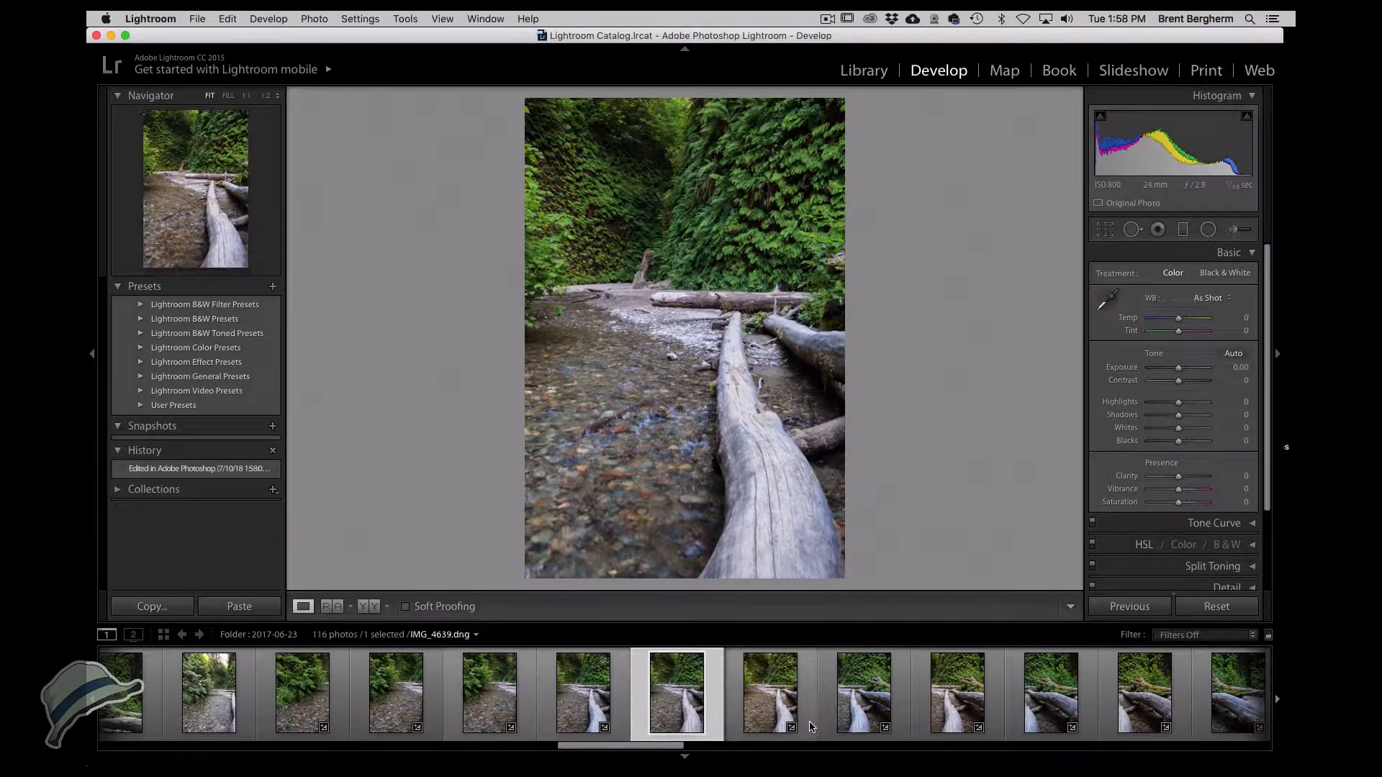
{"action": "left_click", "coordinate": [867, 711]}
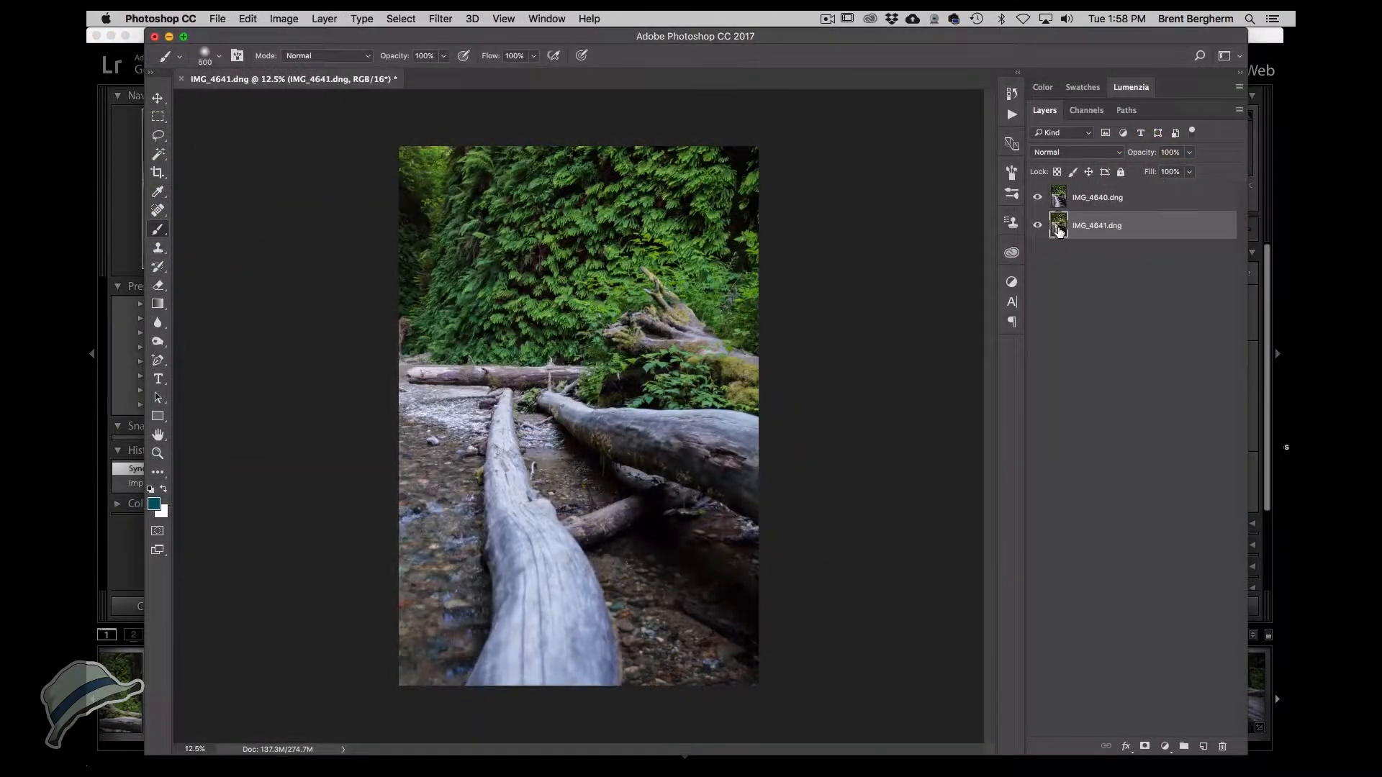
Move IMG_4641 above IMG_4640 and add a black-filled layer mask to it.
{"action": "left_click_drag", "start_coordinate": [1058, 228], "coordinate": [1065, 196]}
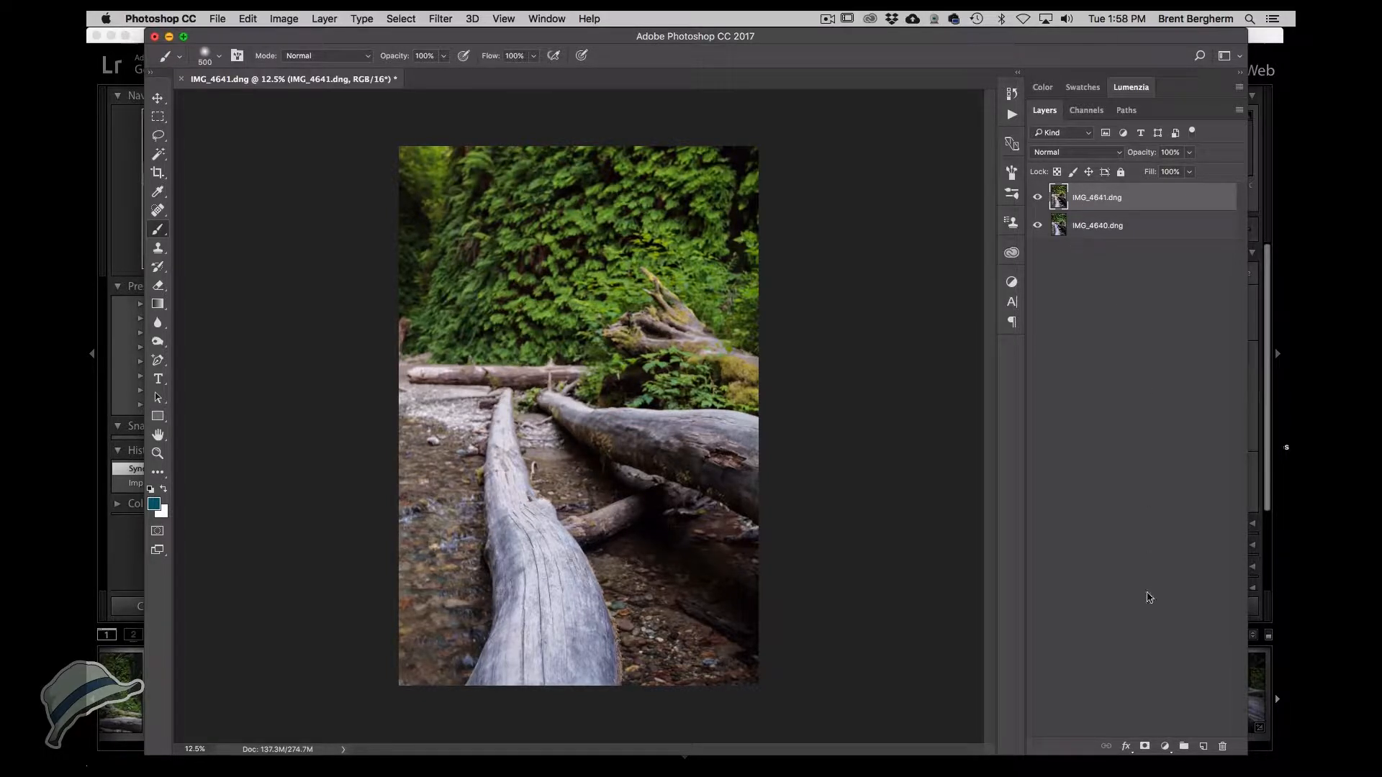
{"action": "left_click", "coordinate": [1145, 747]}
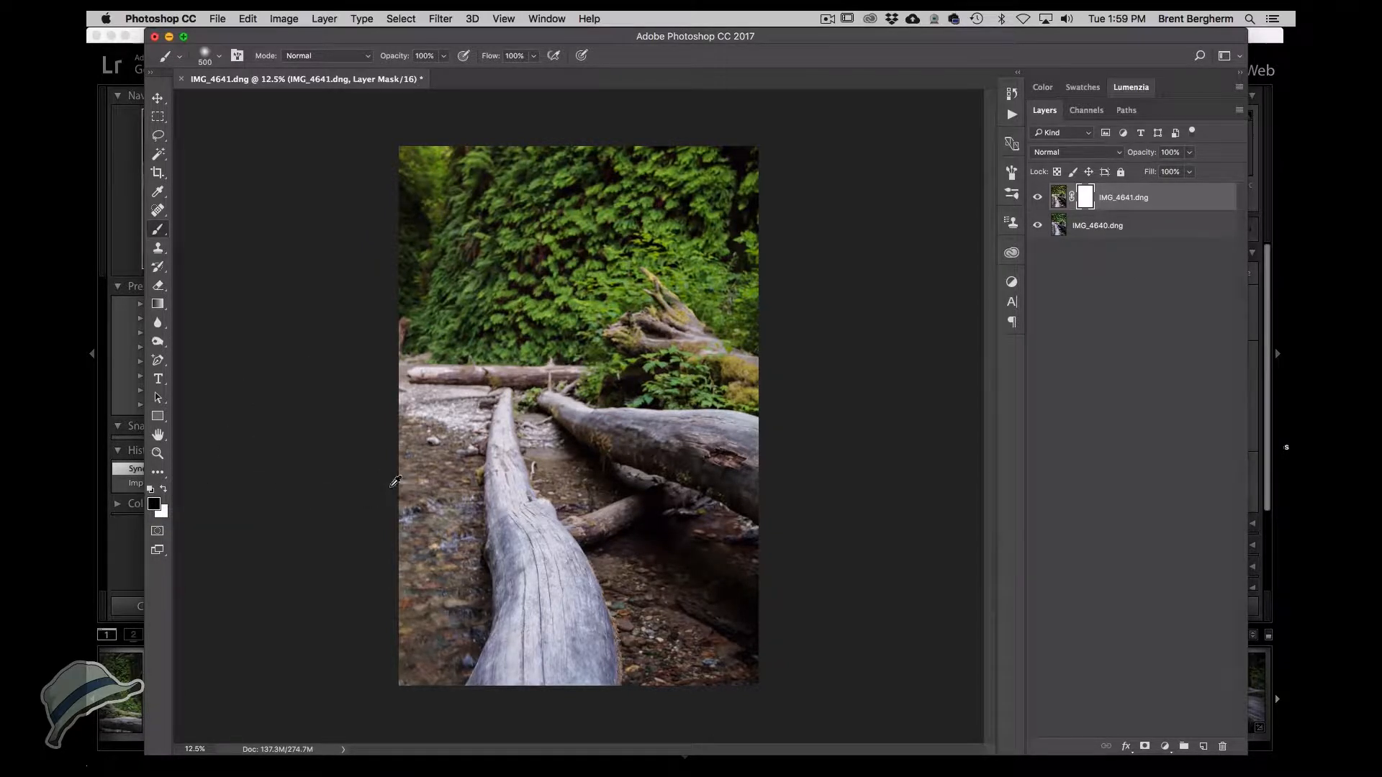
{"action": "key", "text": "alt+BackSpace"}
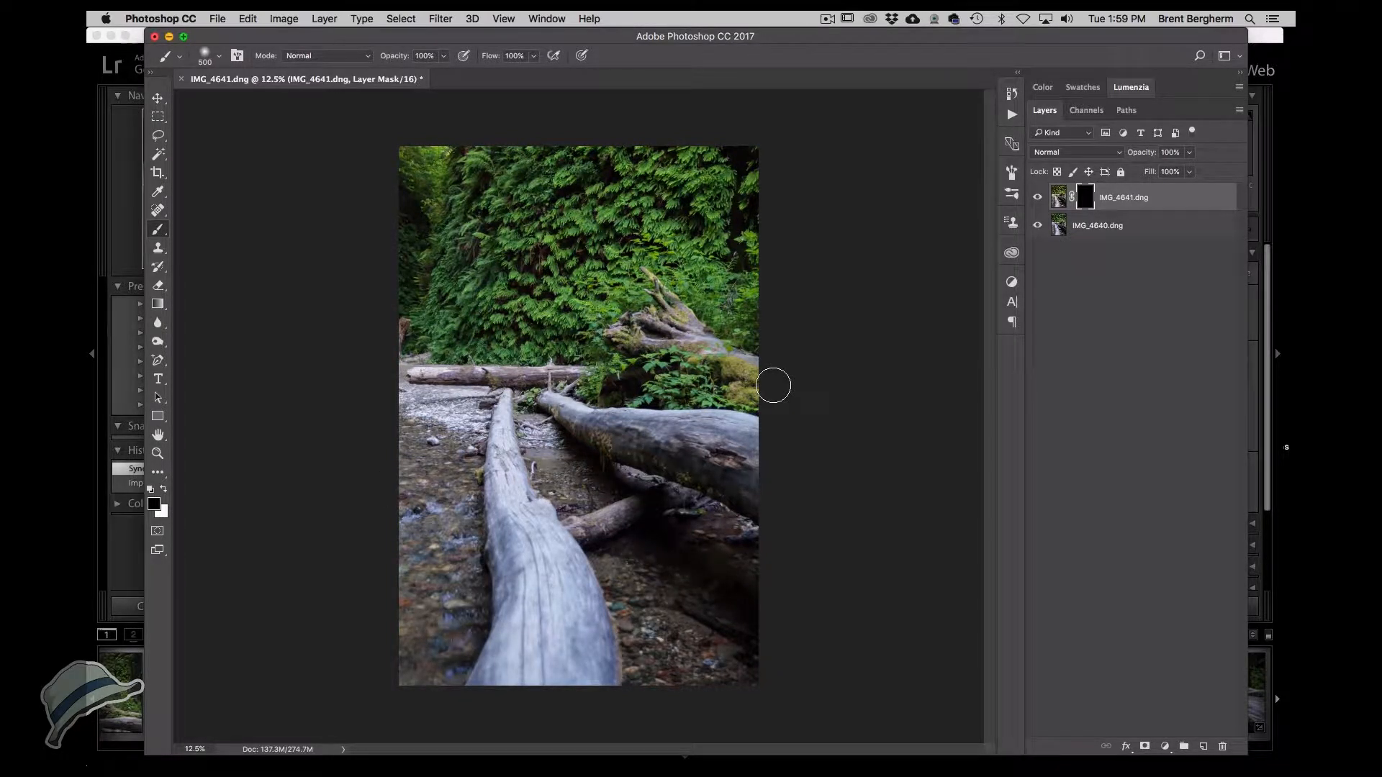
Paint white on the IMG_4641 mask to reveal its logs in the lower and right parts of the frame.
{"action": "key", "text": "x"}
{"action": "mouse_move", "coordinate": [510, 654]}
{"action": "left_mouse_down"}
{"action": "mouse_move", "coordinate": [559, 555]}
{"action": "mouse_move", "coordinate": [603, 673]}
{"action": "mouse_move", "coordinate": [613, 606]}
{"action": "mouse_move", "coordinate": [518, 545]}
{"action": "left_mouse_up"}
{"action": "key", "text": "x"}
{"action": "key", "text": "x"}
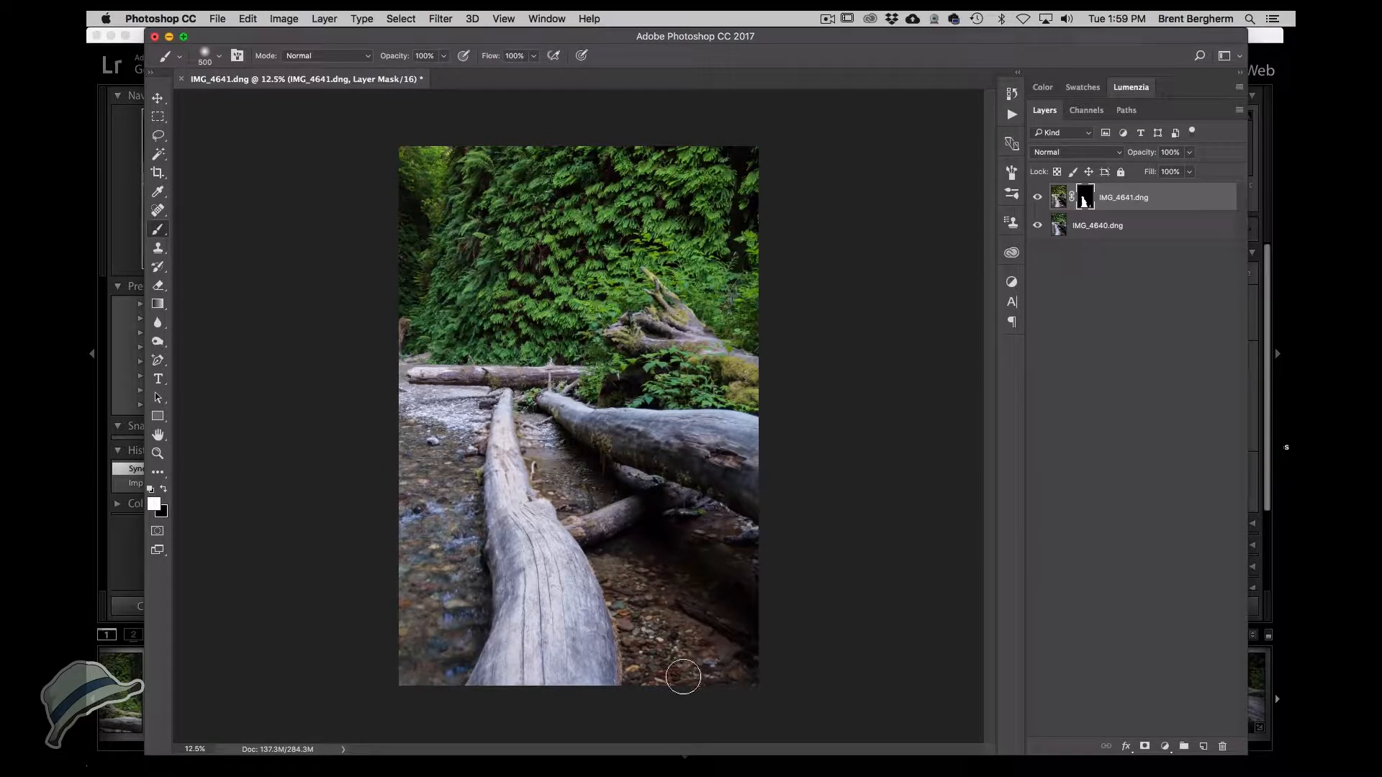
{"action": "mouse_move", "coordinate": [643, 678]}
{"action": "left_mouse_down"}
{"action": "mouse_move", "coordinate": [634, 657]}
{"action": "mouse_move", "coordinate": [669, 581]}
{"action": "left_mouse_up"}
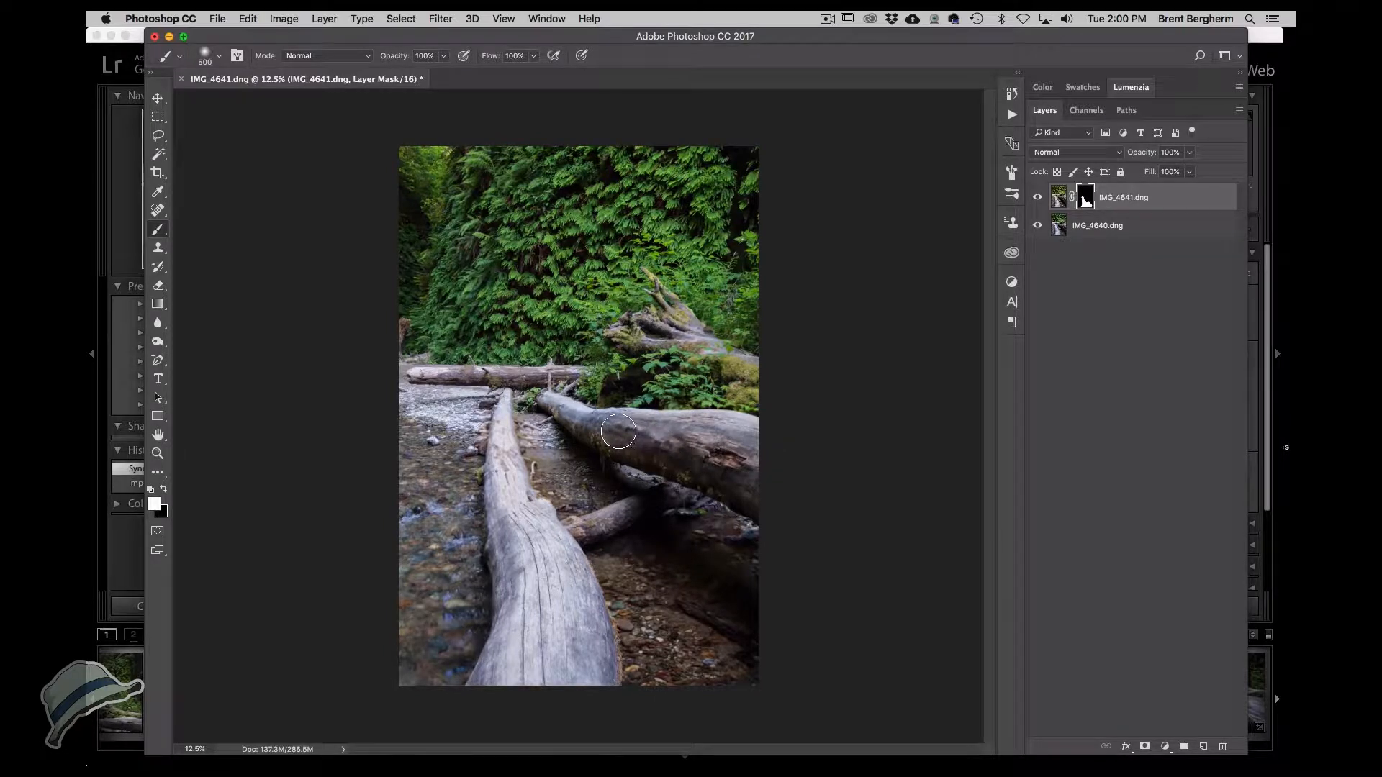
{"action": "mouse_move", "coordinate": [645, 438]}
{"action": "left_mouse_down"}
{"action": "mouse_move", "coordinate": [724, 466]}
{"action": "mouse_move", "coordinate": [761, 499]}
{"action": "mouse_move", "coordinate": [718, 438]}
{"action": "left_mouse_up"}
{"action": "mouse_move", "coordinate": [716, 380]}
{"action": "left_mouse_down"}
{"action": "mouse_move", "coordinate": [720, 365]}
{"action": "mouse_move", "coordinate": [766, 375]}
{"action": "left_mouse_up"}
Flatten the image, save it and close the document.
{"action": "left_click", "coordinate": [324, 18]}
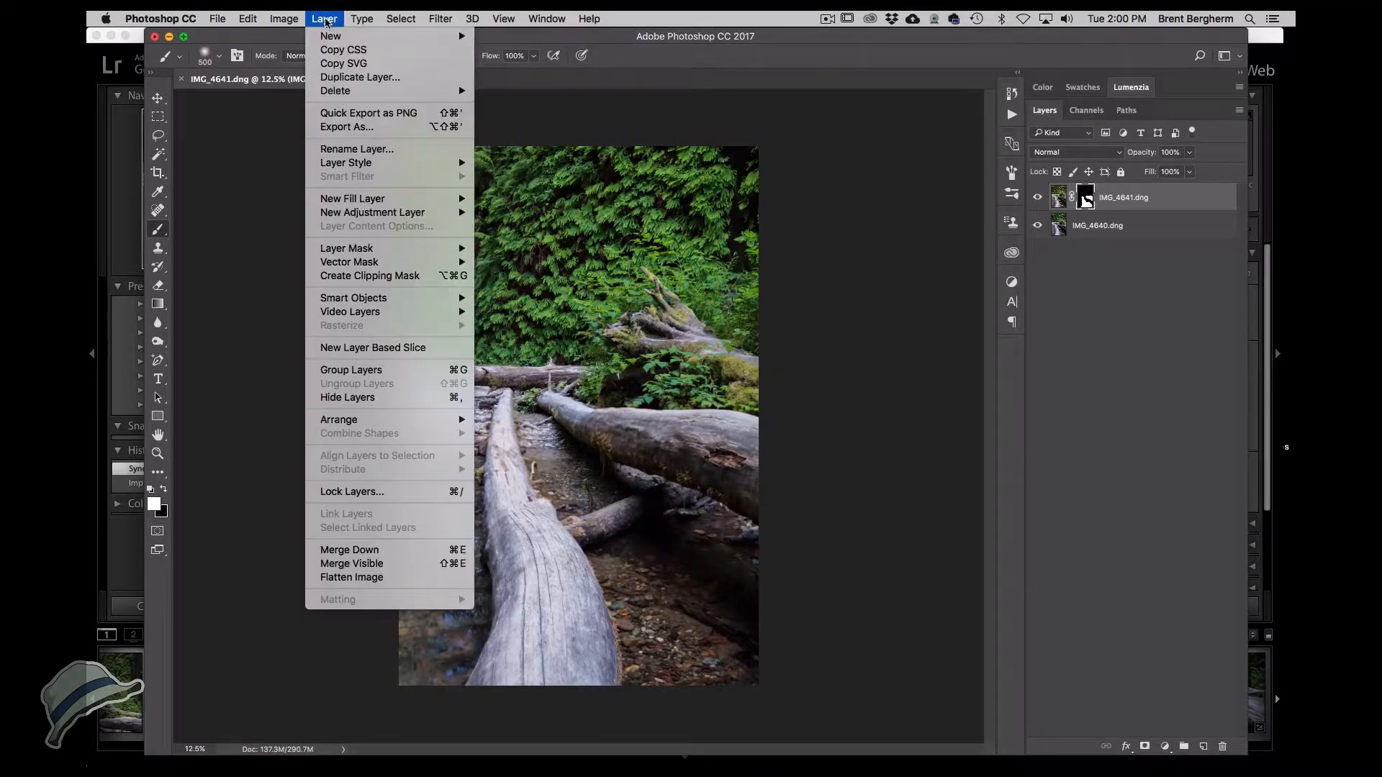
{"action": "left_click", "coordinate": [325, 580]}
{"action": "key", "text": "super+s"}
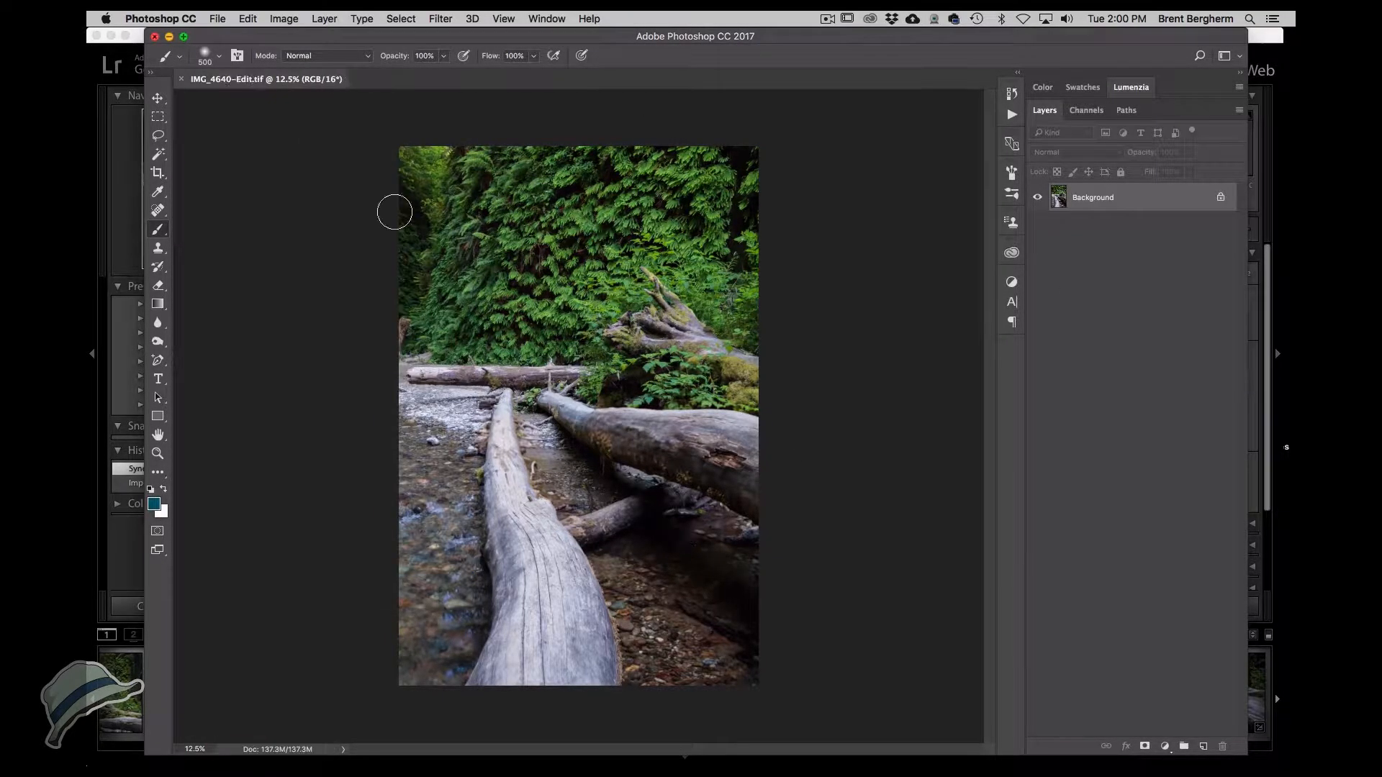
{"action": "key", "text": "super+w"}
Open IMG_4642 and IMG_4643 as layers and add an inverted layer mask to IMG_4643.
{"action": "left_click", "coordinate": [871, 693]}
{"action": "left_click", "coordinate": [965, 693], "text": "shift"}
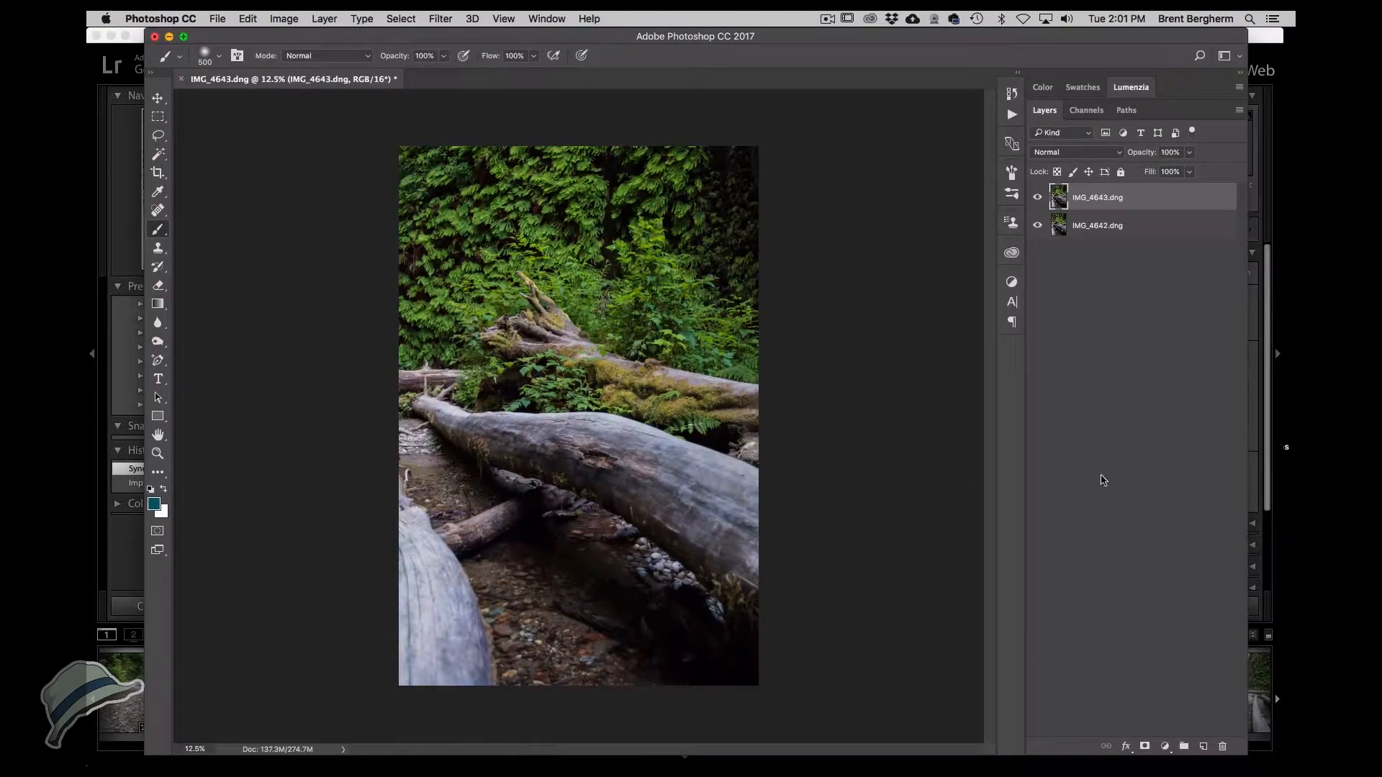
{"action": "left_click", "coordinate": [1145, 747]}
{"action": "key", "text": "super+i"}
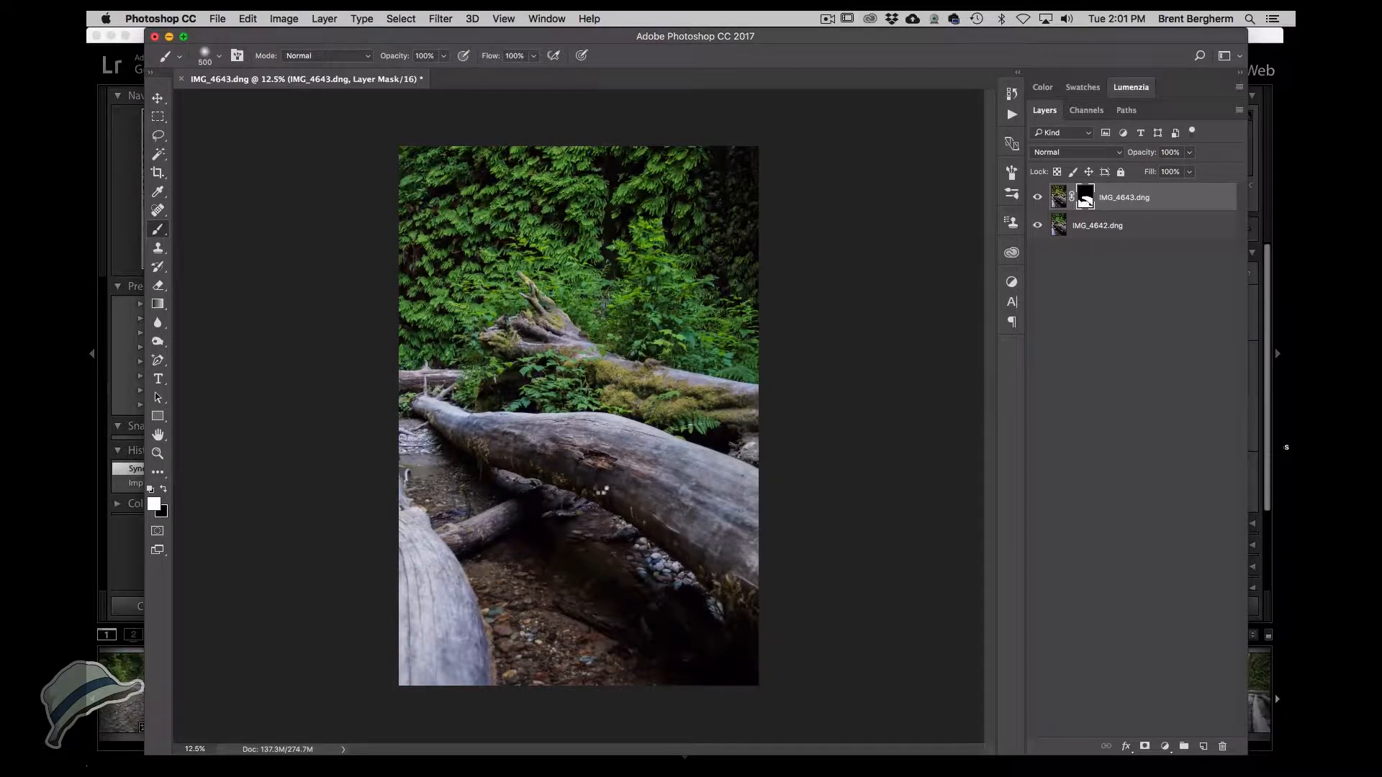
Flatten the IMG_4643 blend into a single layer.
{"action": "left_click", "coordinate": [324, 19]}
{"action": "left_click", "coordinate": [346, 574]}
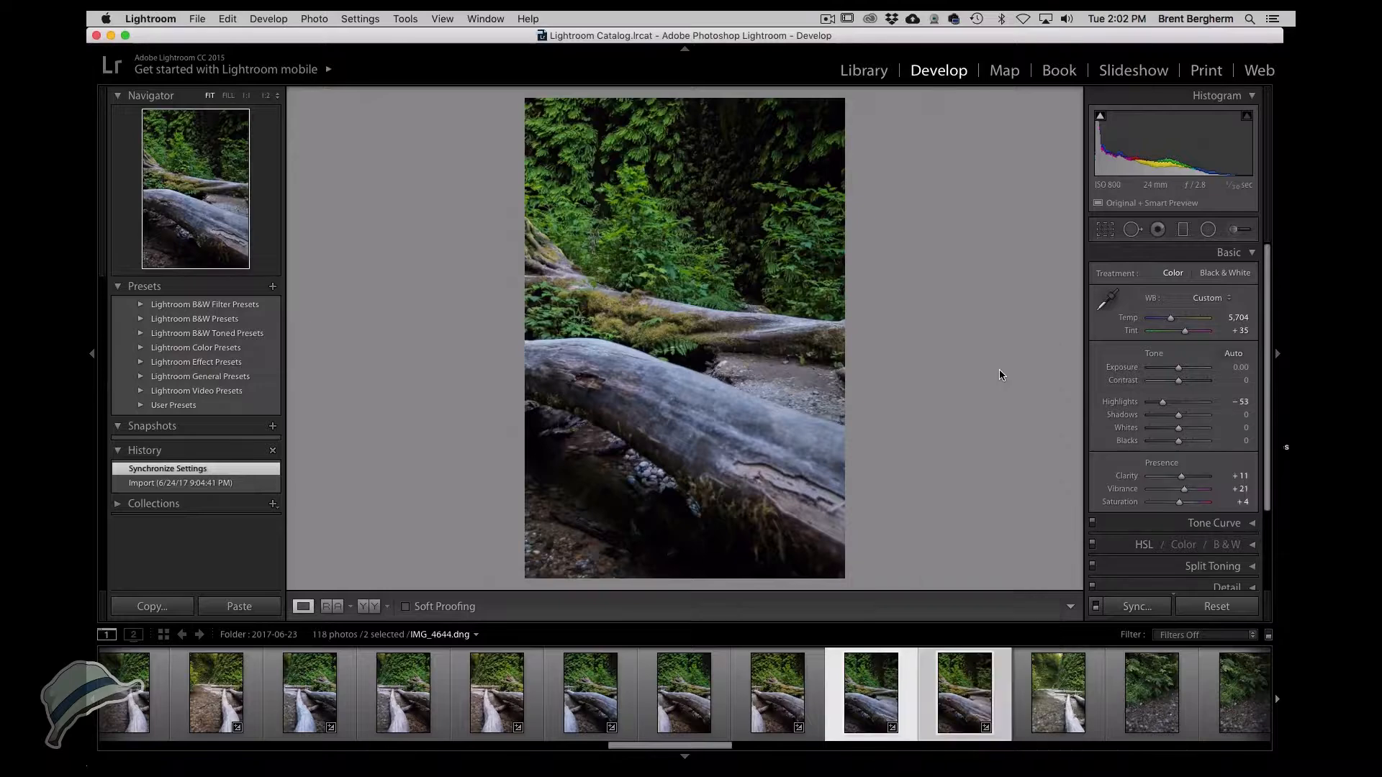
Open IMG_4644 and IMG_4645 as layers and add a black layer mask to IMG_4645.
{"action": "key", "text": "super+e"}
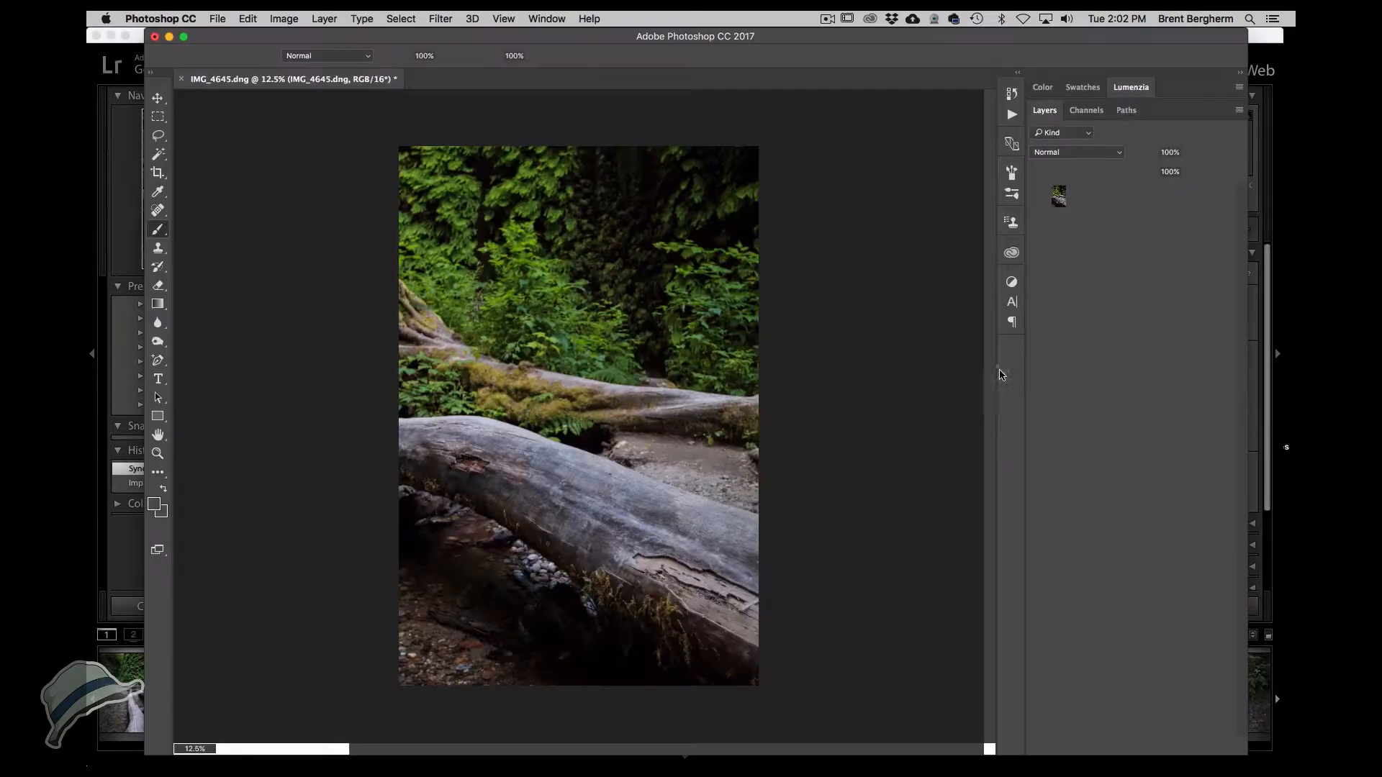
{"action": "left_click", "coordinate": [1094, 200]}
{"action": "left_click", "coordinate": [1144, 746], "text": "alt"}
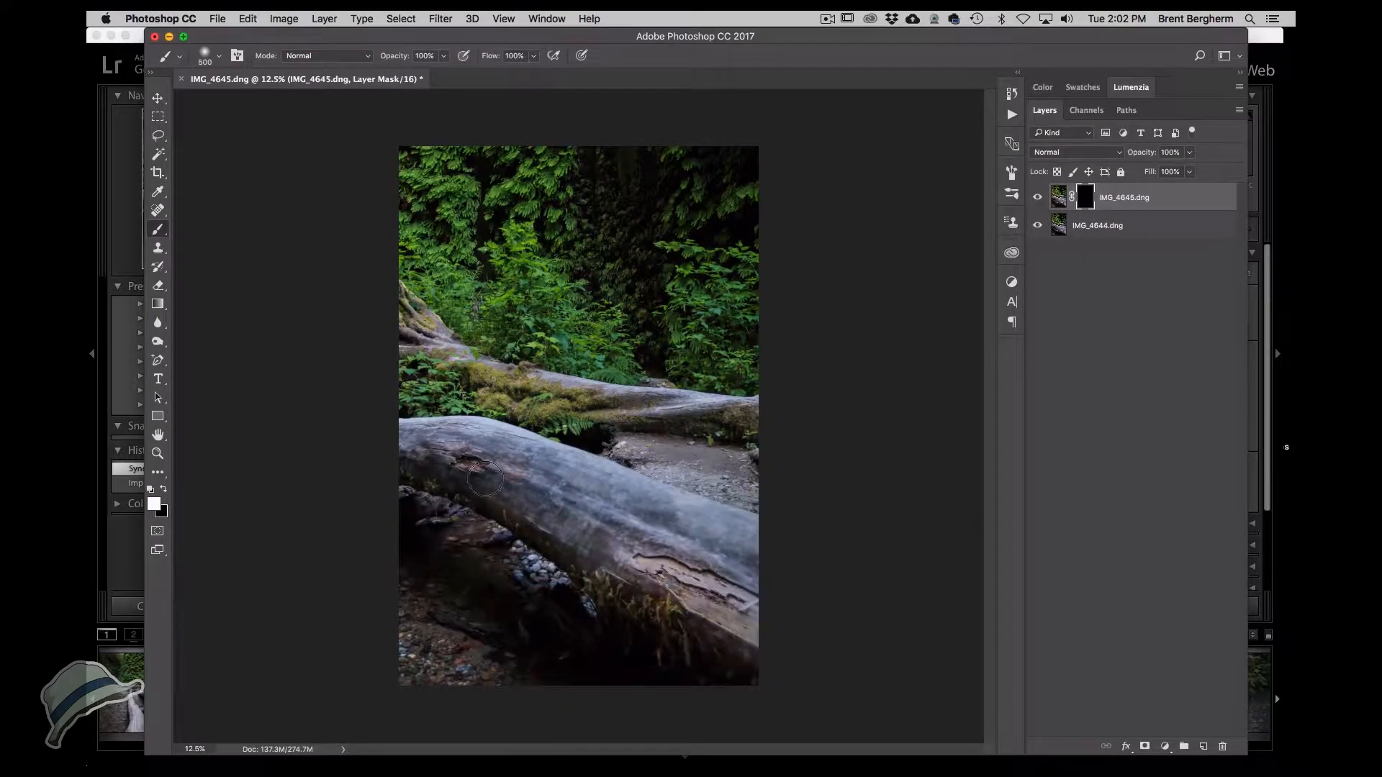
Paint white and black on the IMG_4645 mask to blend the fallen log, then close the document.
{"action": "left_click_drag", "start_coordinate": [645, 508], "coordinate": [413, 435]}
{"action": "key", "text": "x"}
{"action": "left_click_drag", "start_coordinate": [668, 460], "coordinate": [760, 496]}
{"action": "key", "text": "x"}
{"action": "key", "text": "x"}
{"action": "key", "text": "x"}
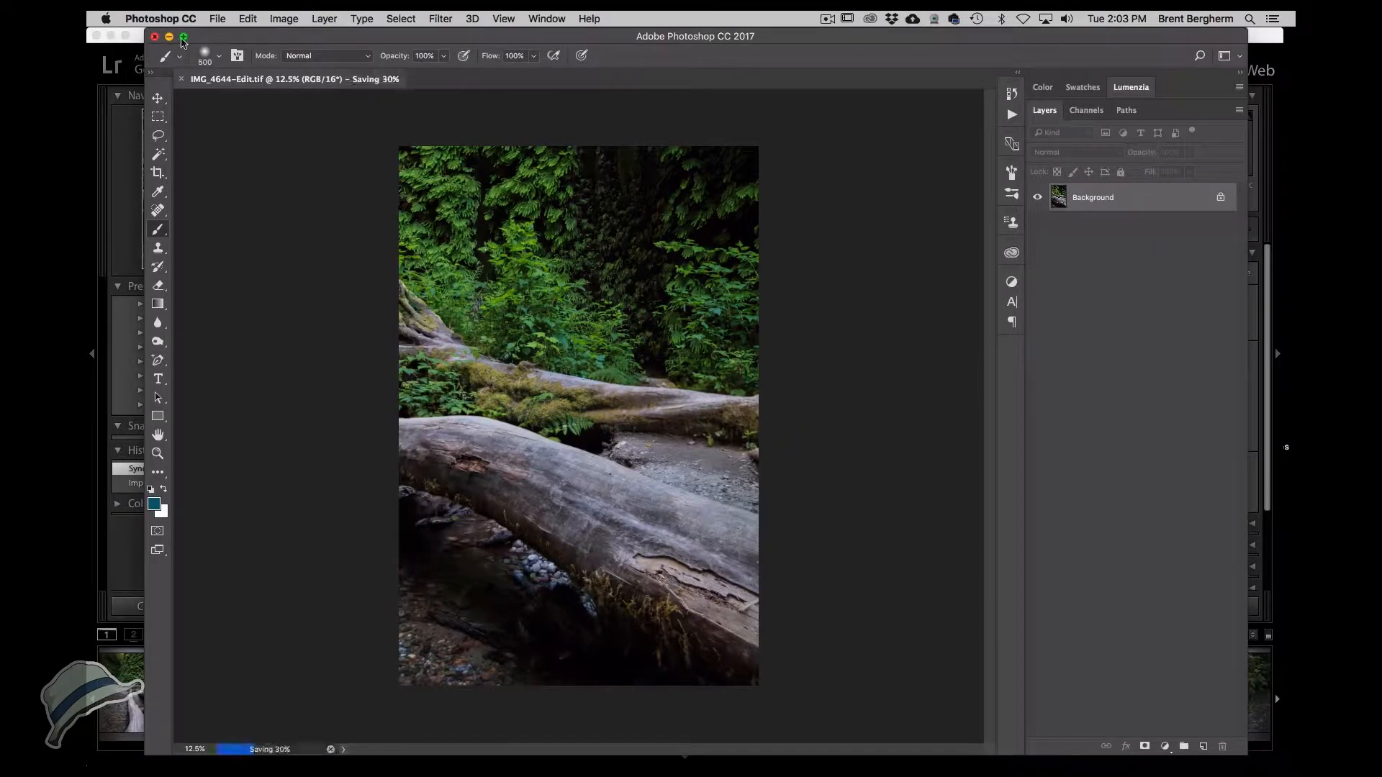
{"action": "left_click", "coordinate": [154, 37]}
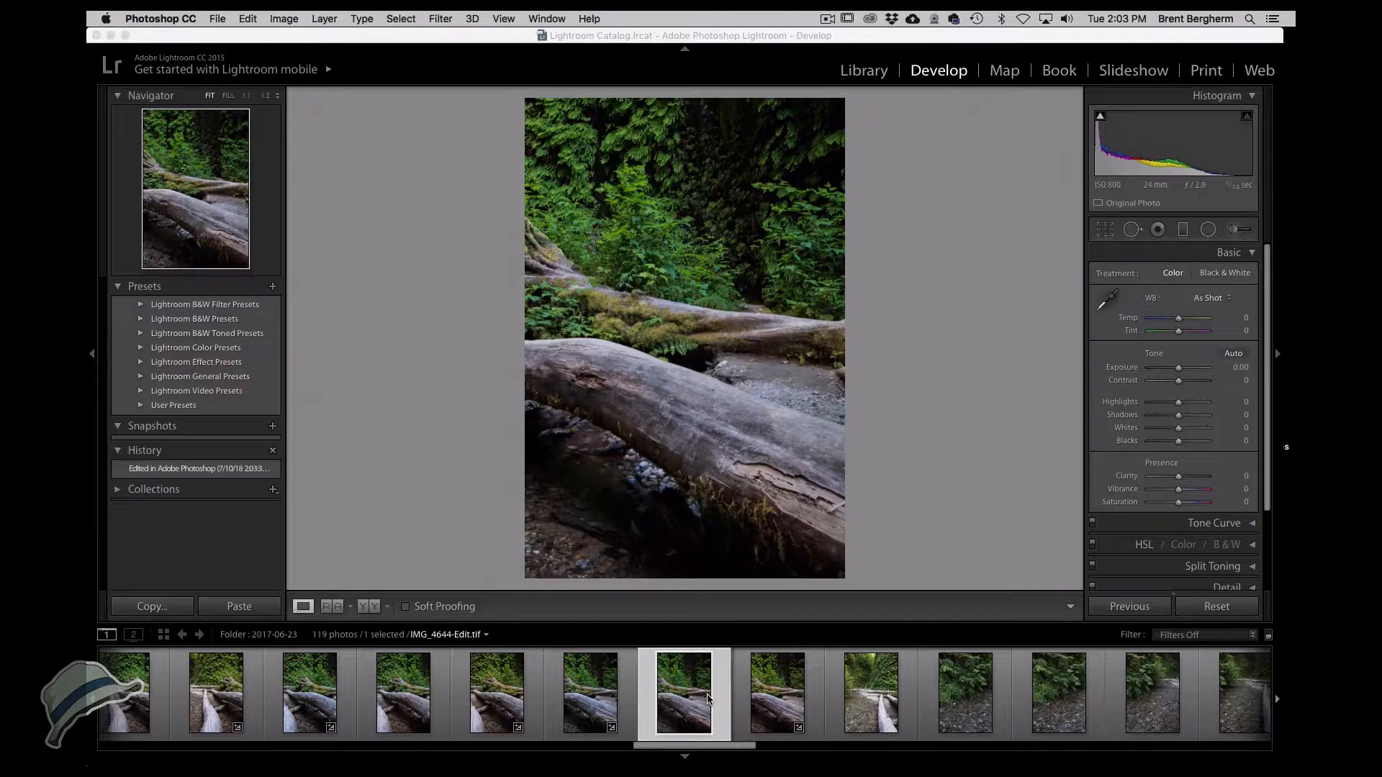
Select the seven creek frames from IMG_4635 to IMG_4644-Edit and merge them into a Cylindrical panorama in Photoshop.
{"action": "left_click", "coordinate": [687, 698]}
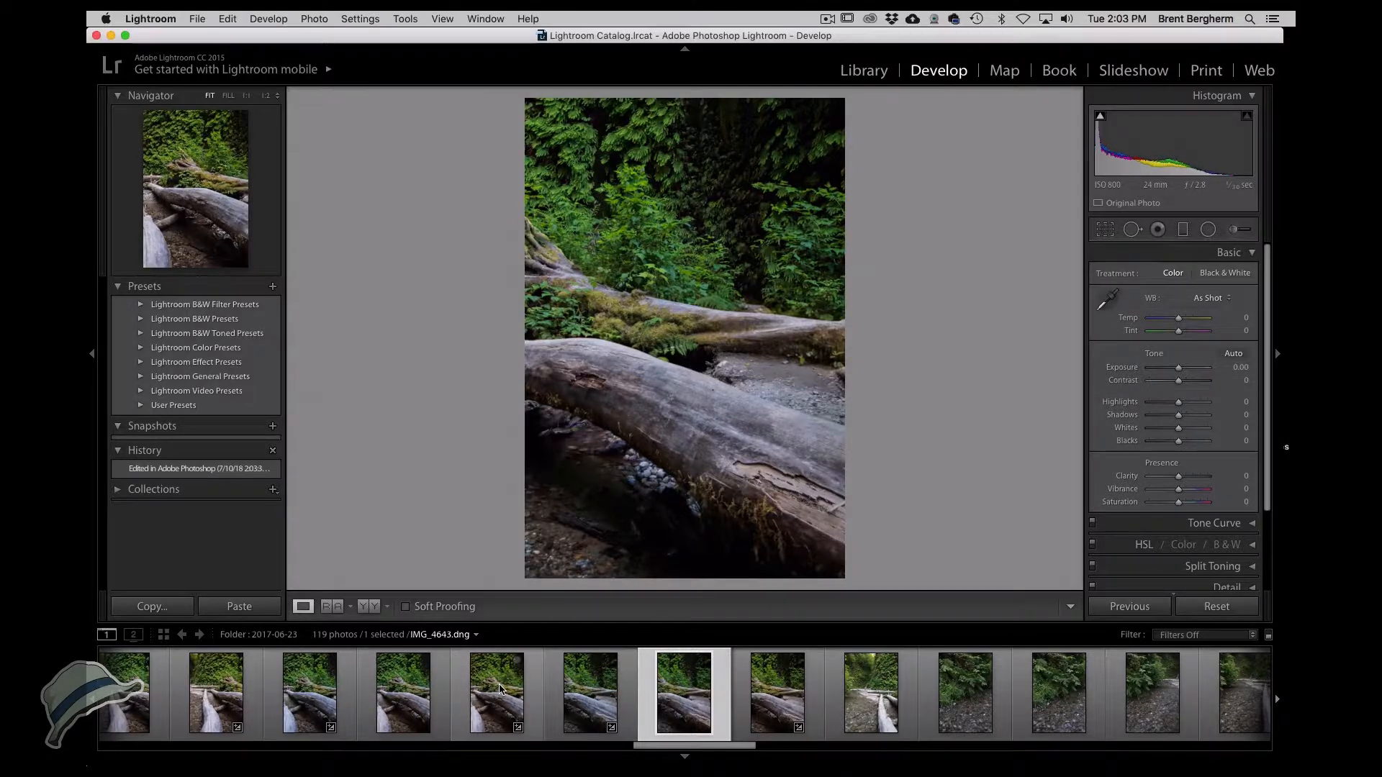
{"action": "left_click", "coordinate": [405, 690], "text": "super"}
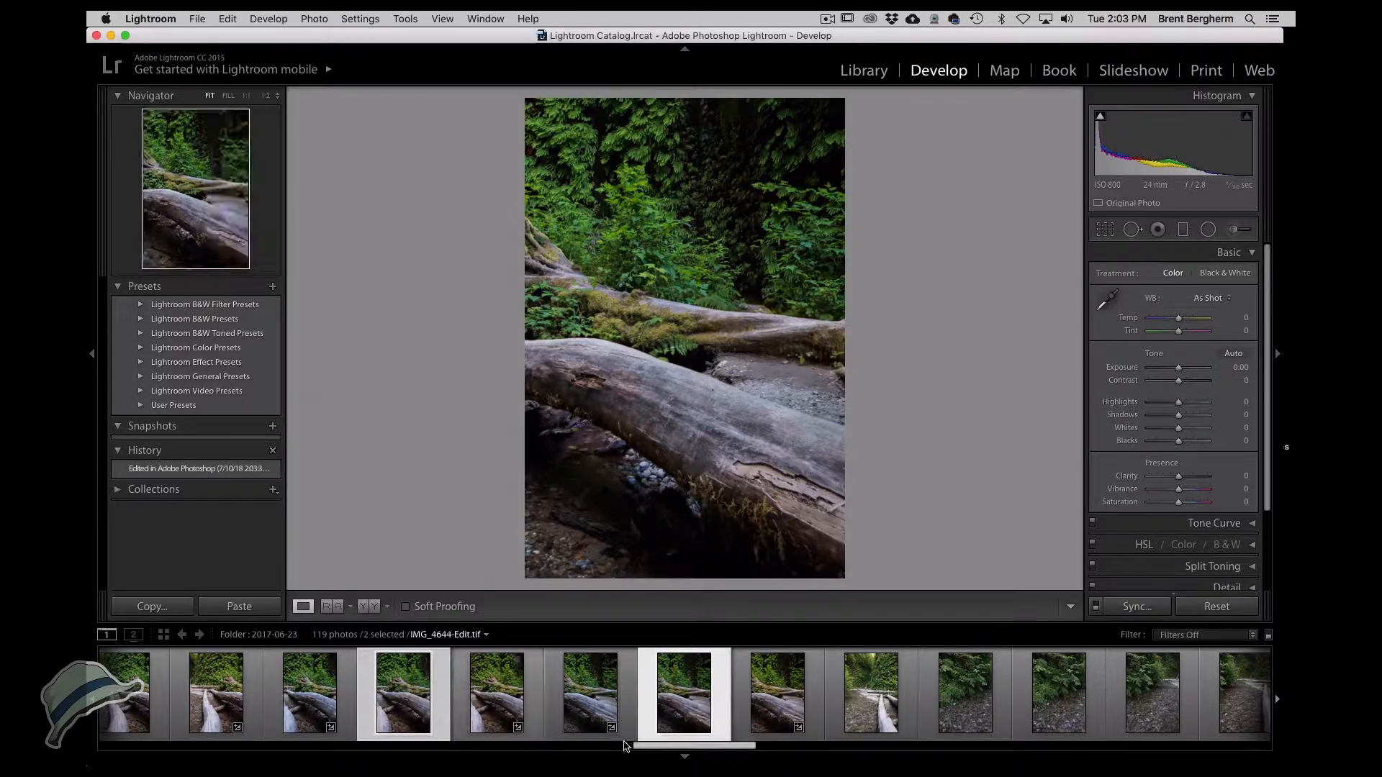
{"action": "left_click_drag", "start_coordinate": [655, 749], "coordinate": [595, 748]}
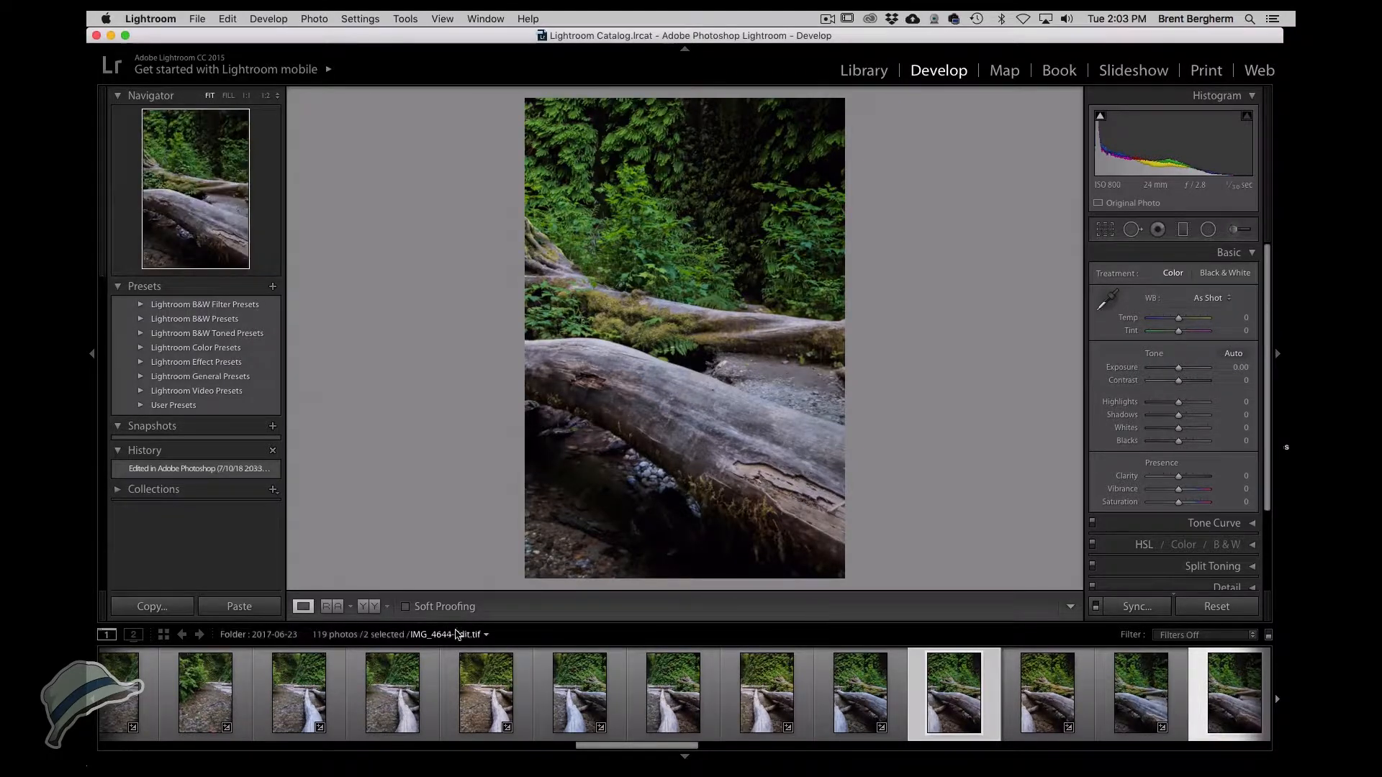
{"action": "left_click", "coordinate": [683, 702], "text": "super"}
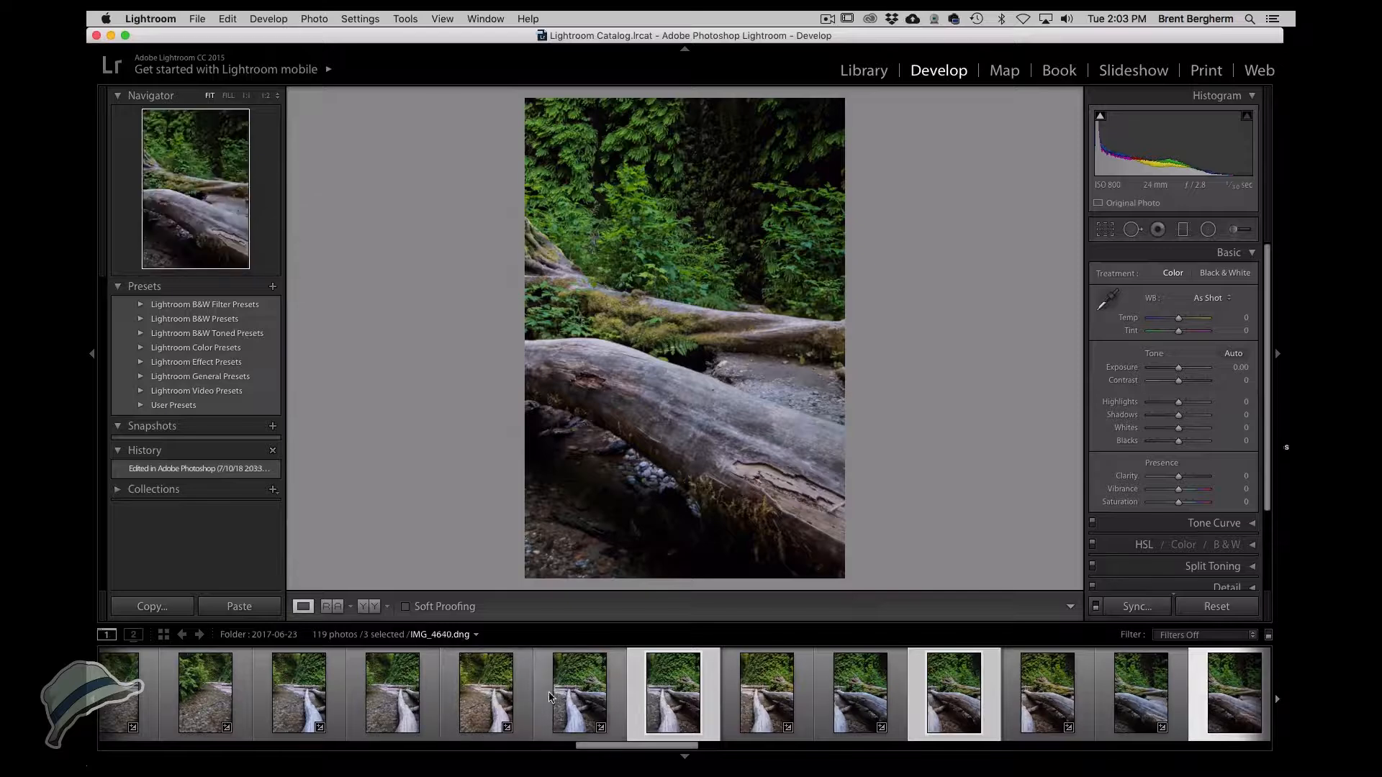
{"action": "left_click", "coordinate": [395, 696], "text": "super"}
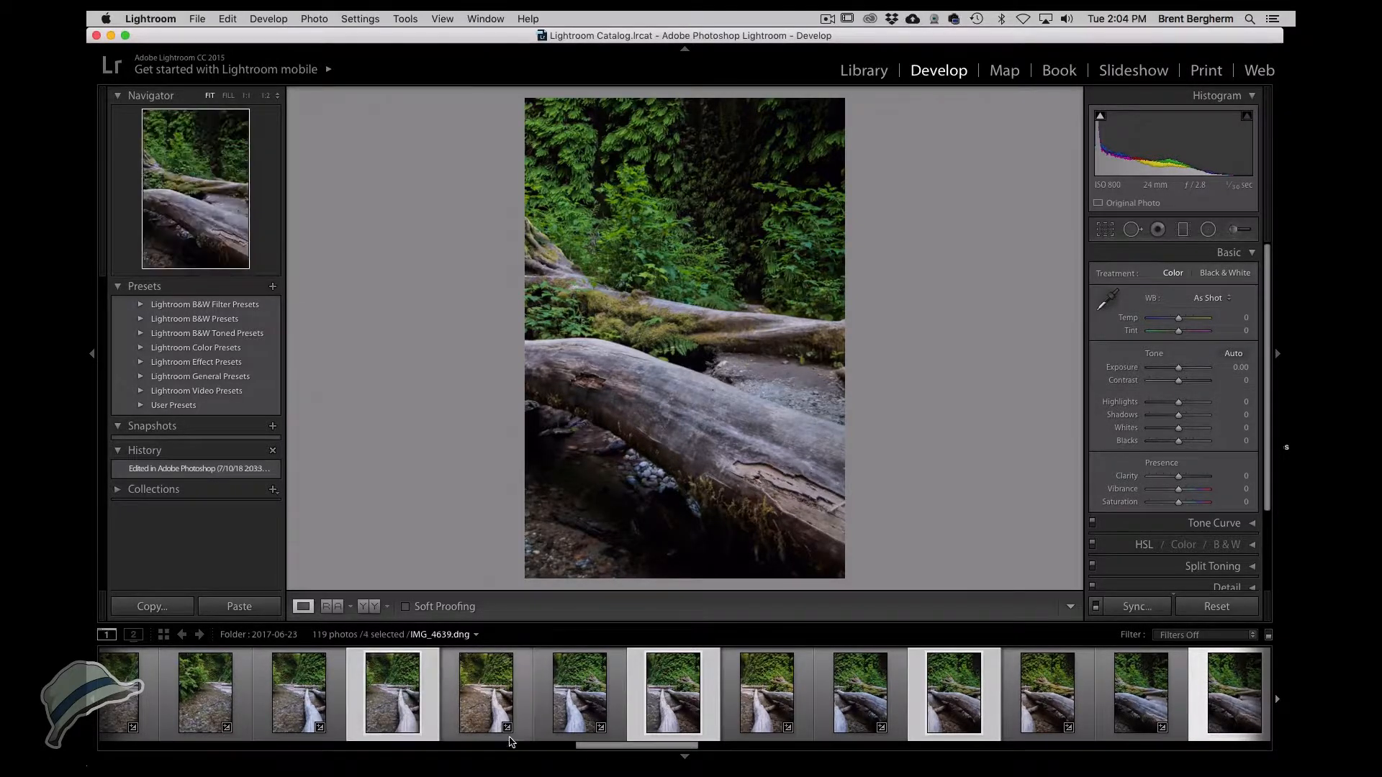
{"action": "left_click_drag", "start_coordinate": [615, 751], "coordinate": [567, 750]}
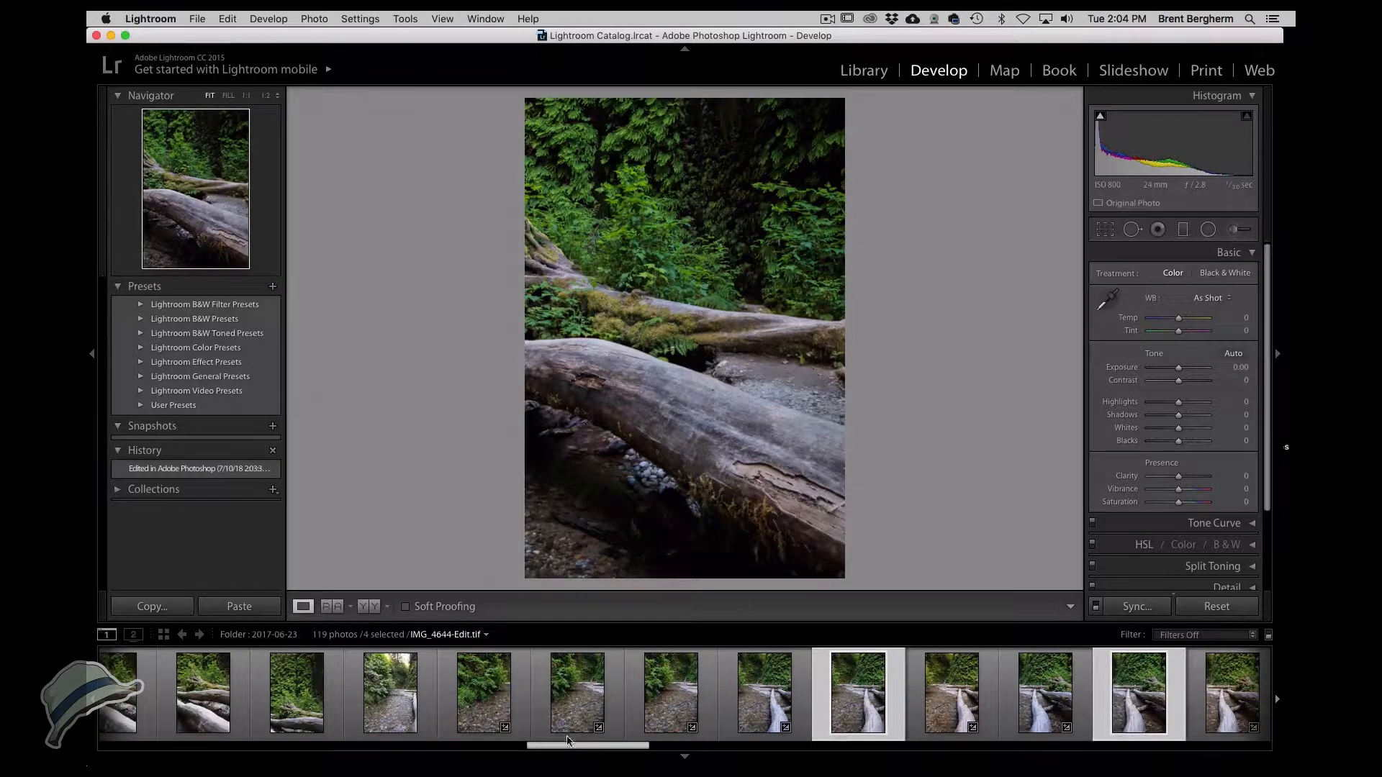
{"action": "left_click", "coordinate": [663, 693], "text": "super"}
{"action": "left_click", "coordinate": [577, 691], "text": "super"}
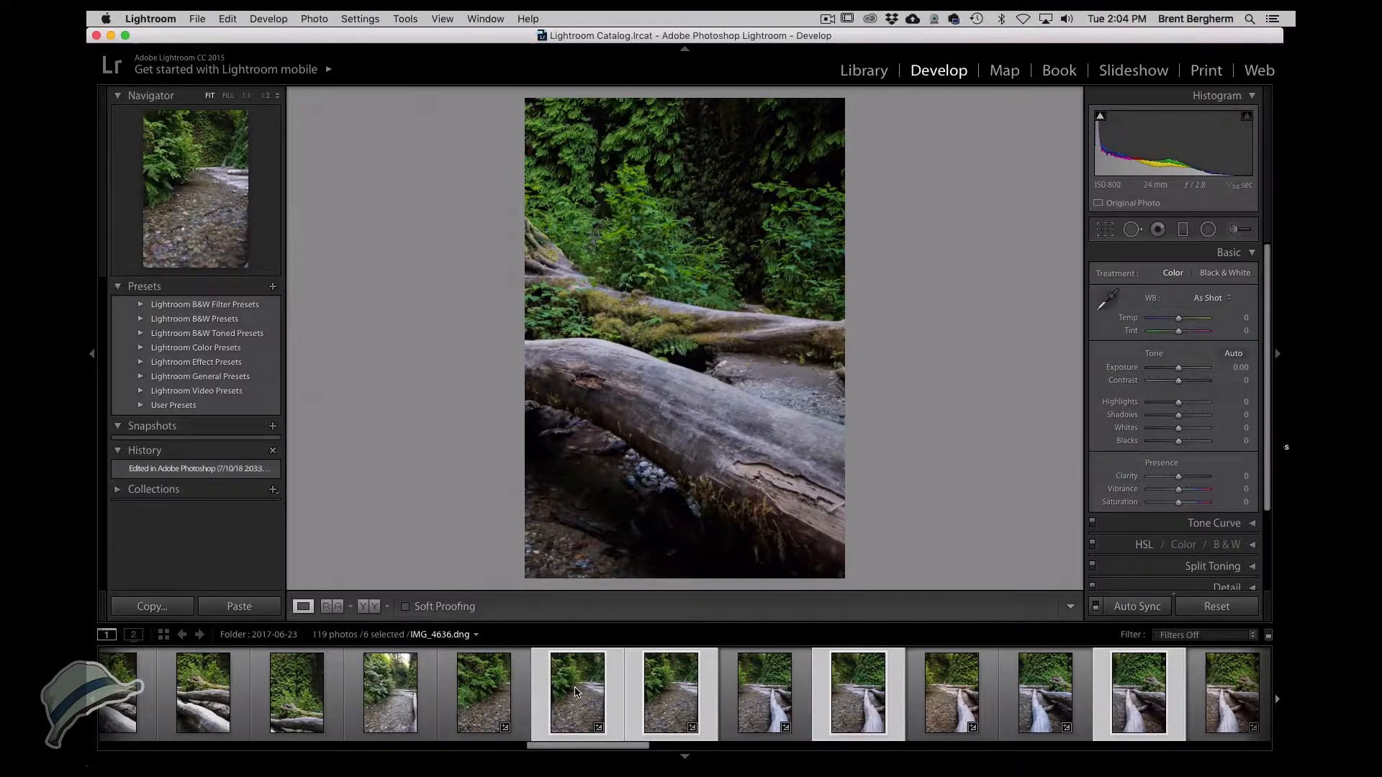
{"action": "left_click", "coordinate": [483, 694], "text": "super"}
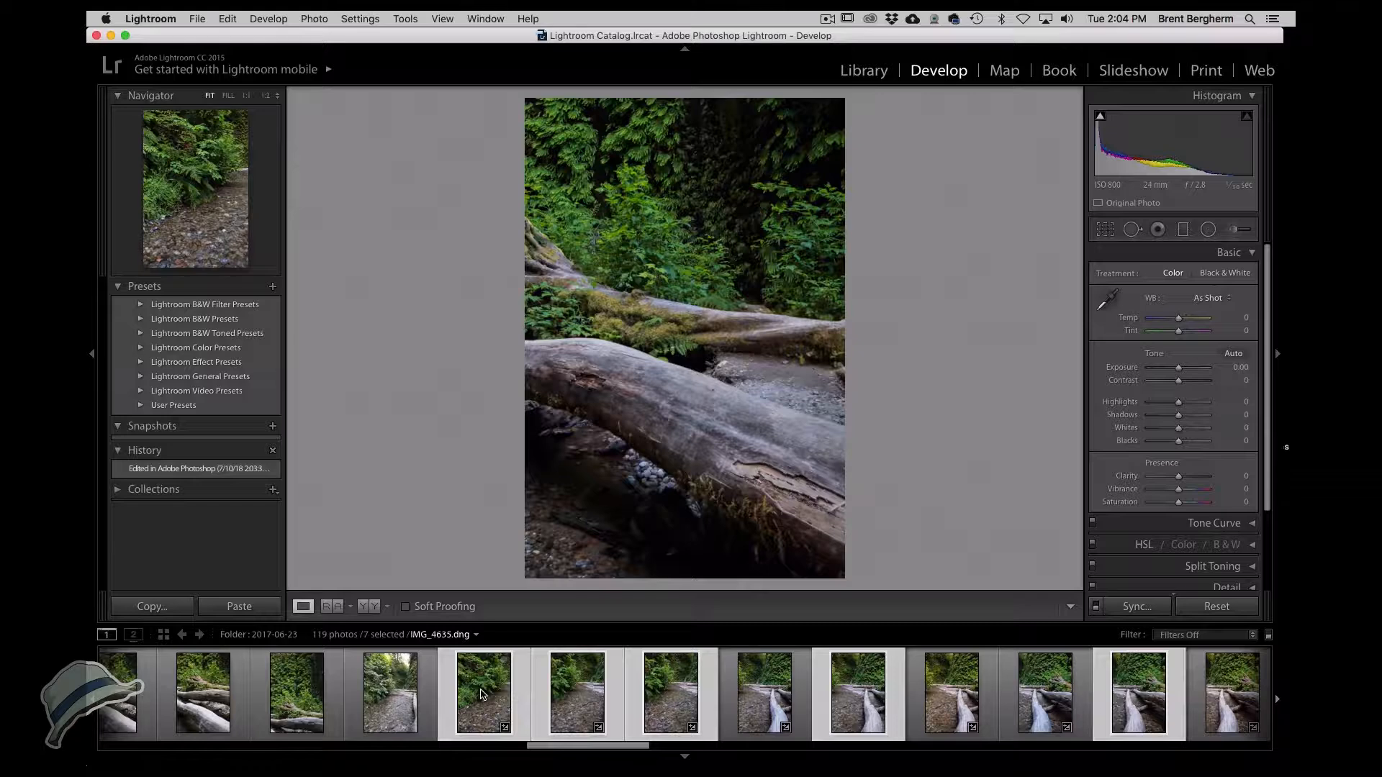
{"action": "right_click", "coordinate": [482, 694]}
{"action": "mouse_move", "coordinate": [612, 442]}
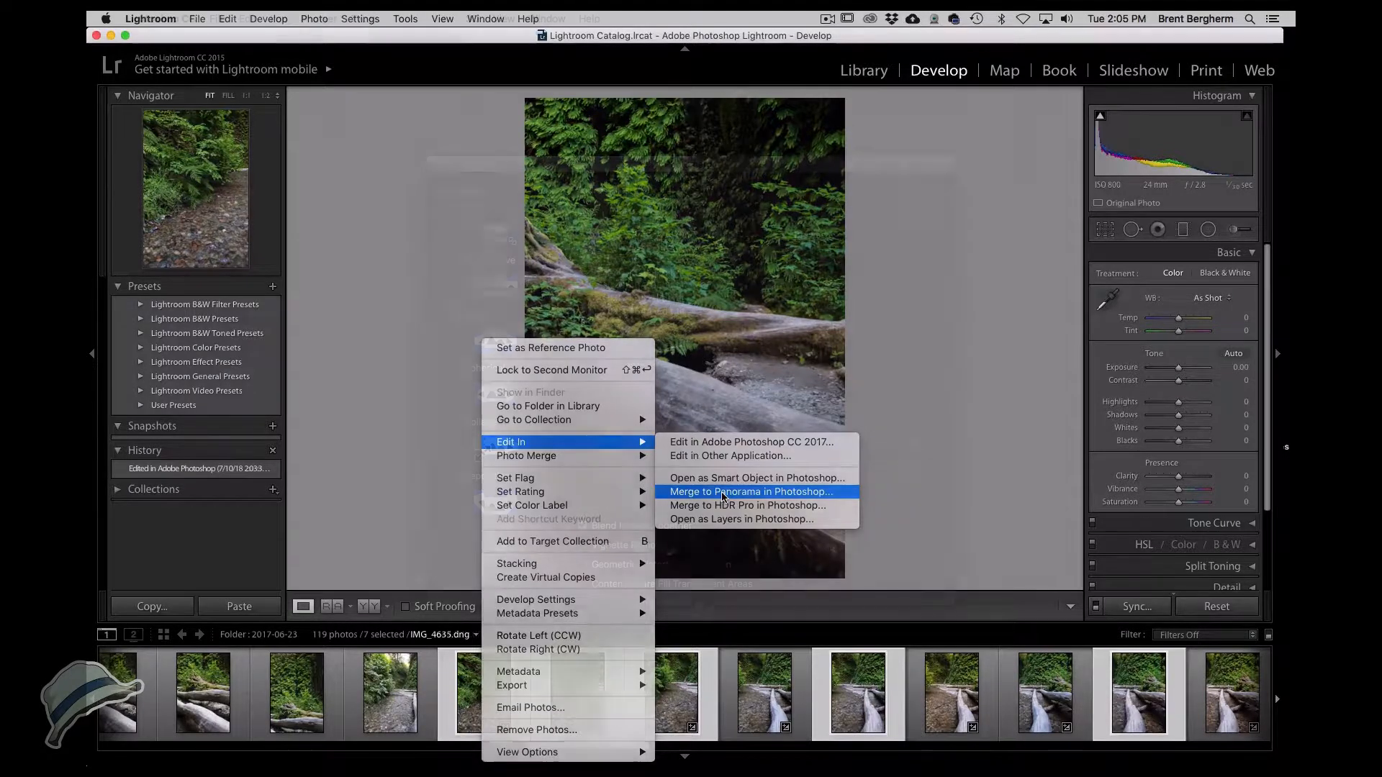
{"action": "left_click", "coordinate": [722, 493]}
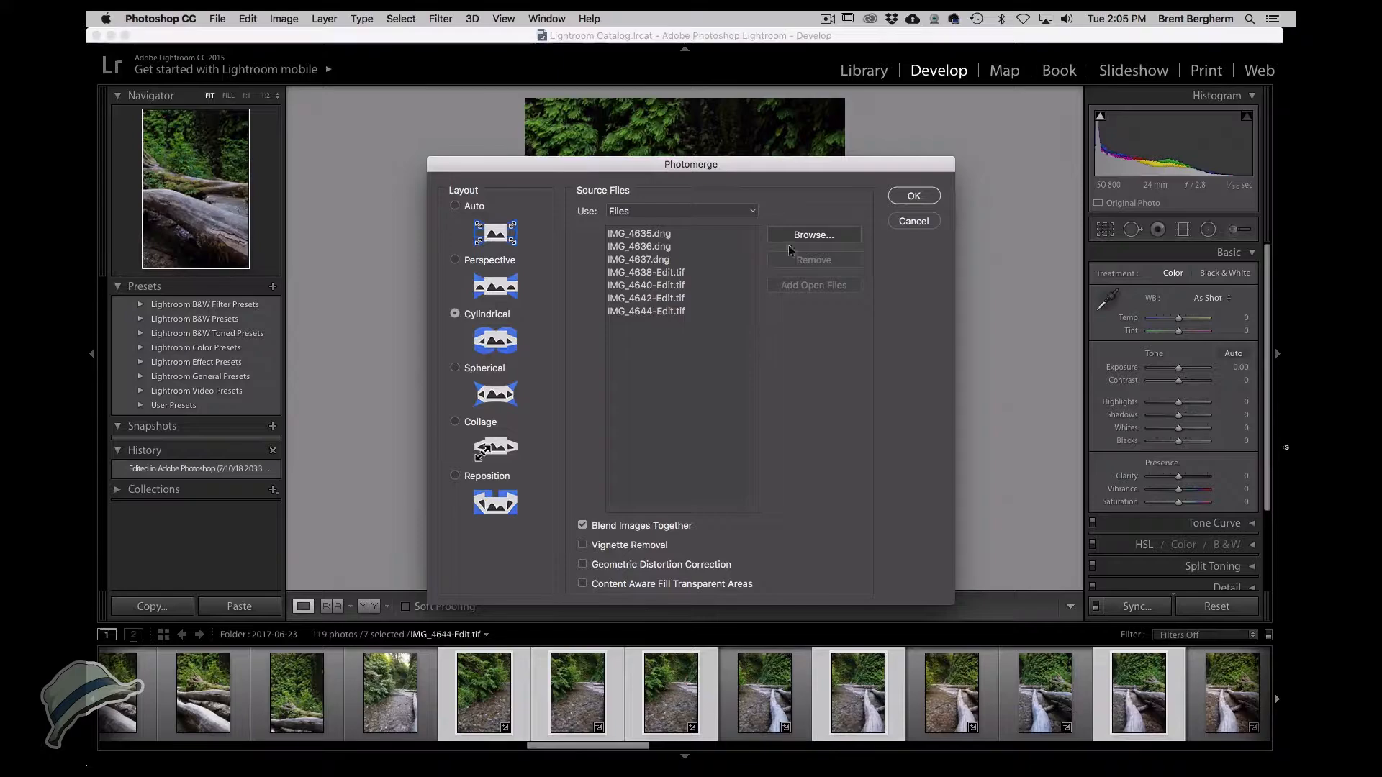
{"action": "left_click", "coordinate": [925, 200]}
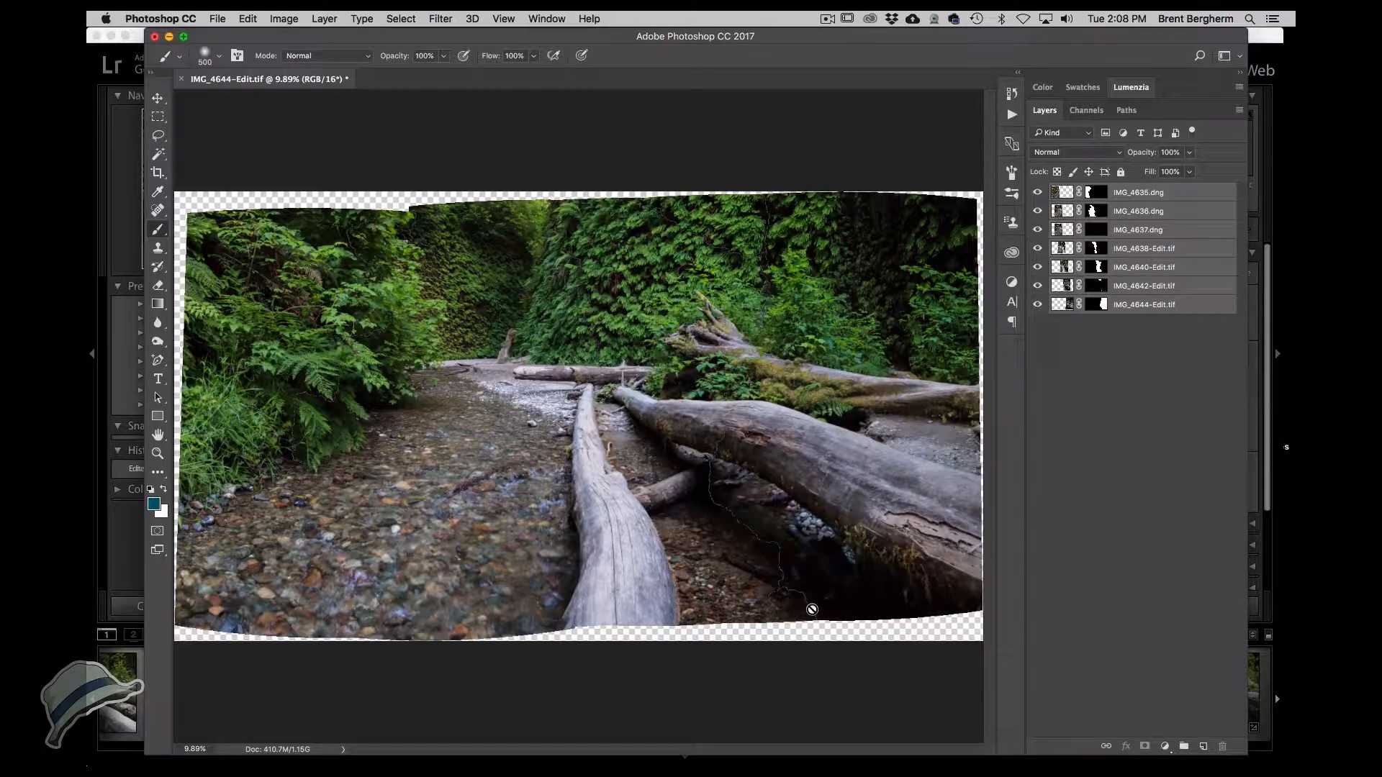
Switch the Layers panel to large thumbnails while examining the central log.
{"action": "left_click", "coordinate": [605, 480]}
{"action": "left_click", "coordinate": [605, 480]}
{"action": "left_click", "coordinate": [604, 478]}
{"action": "left_click", "coordinate": [602, 474]}
{"action": "left_click", "coordinate": [603, 474]}
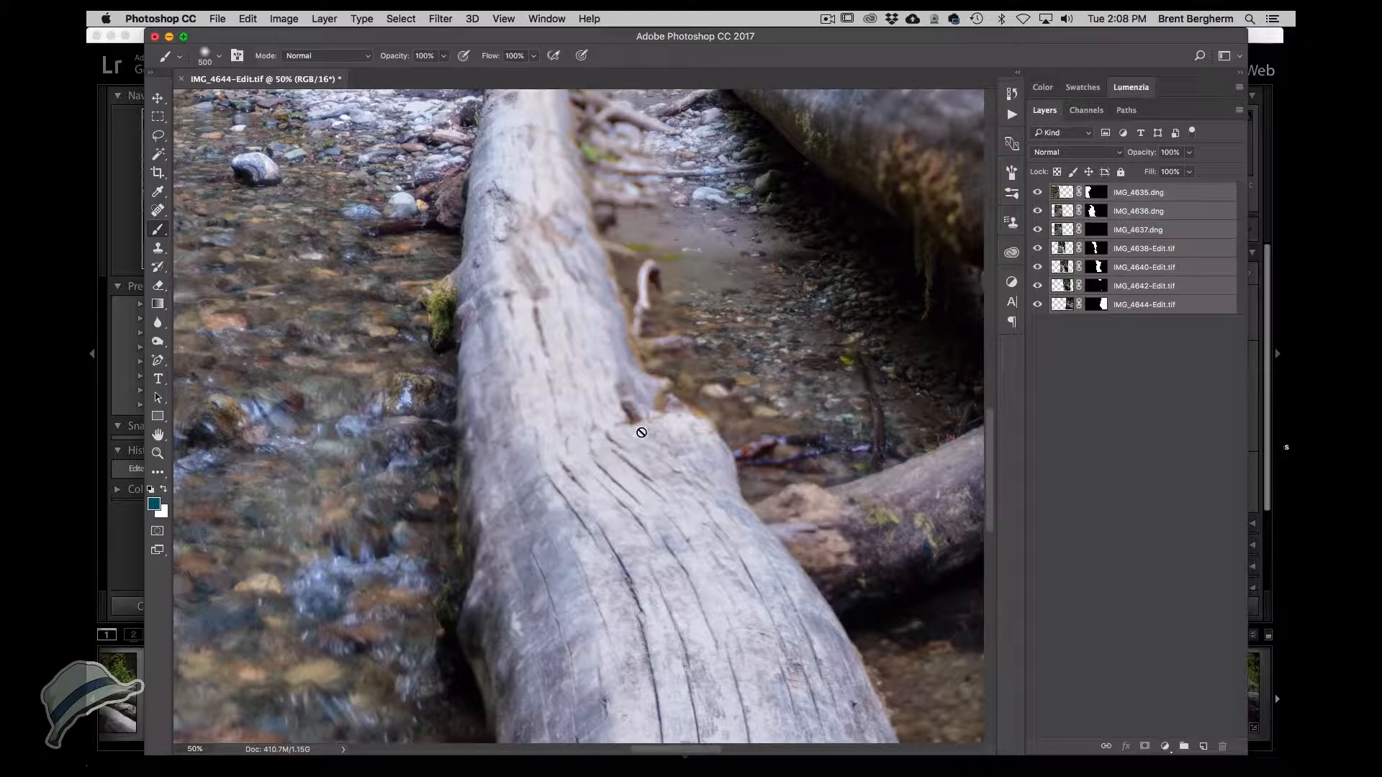
{"action": "left_click_drag", "start_coordinate": [641, 429], "coordinate": [604, 625]}
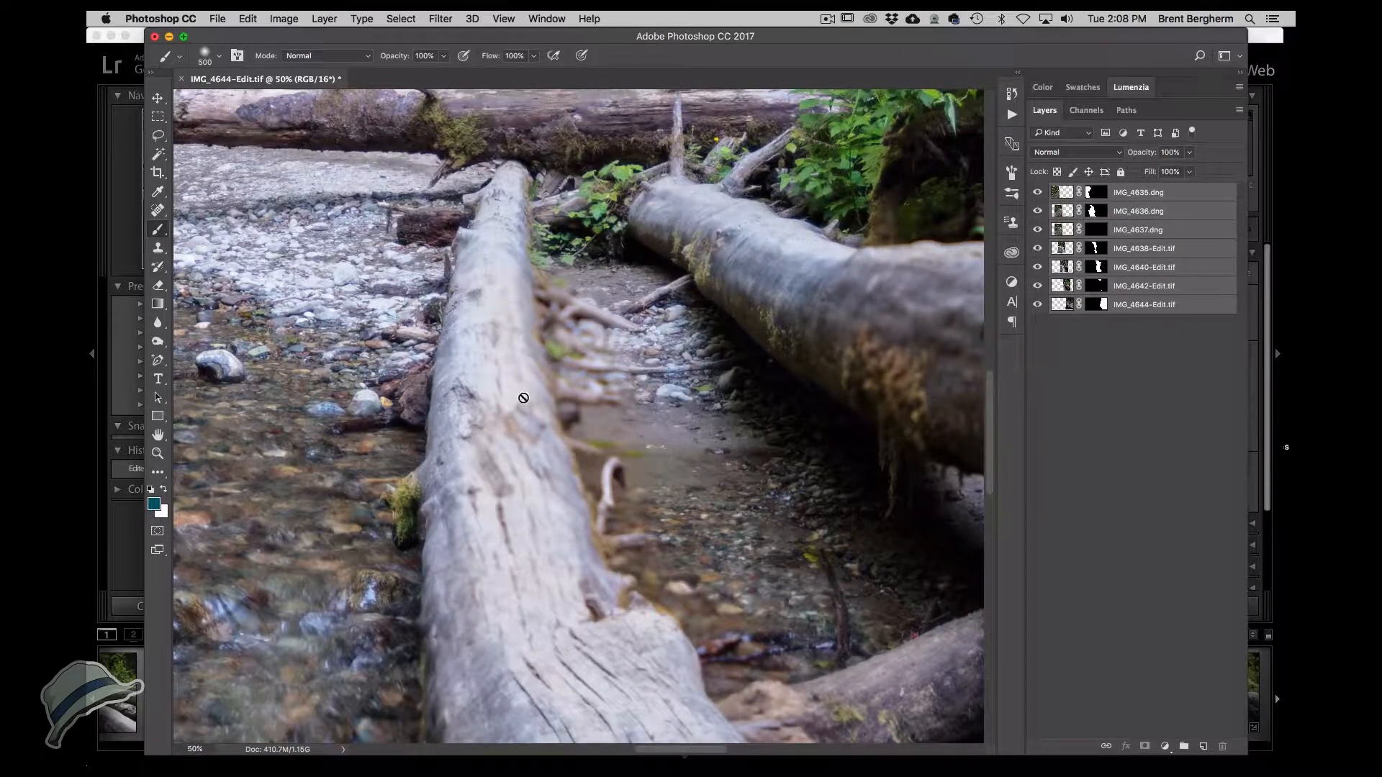
{"action": "left_click", "coordinate": [1072, 232]}
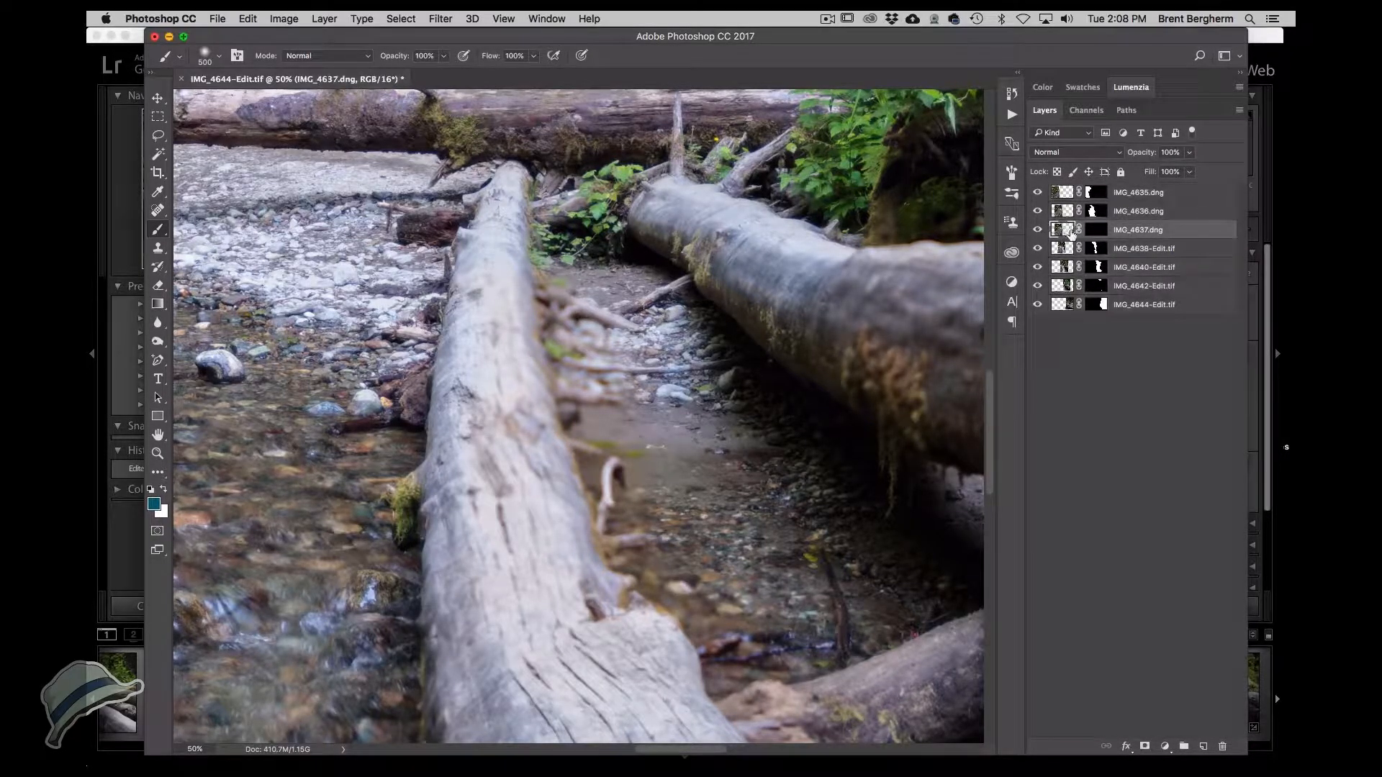
{"action": "right_click", "coordinate": [1085, 380]}
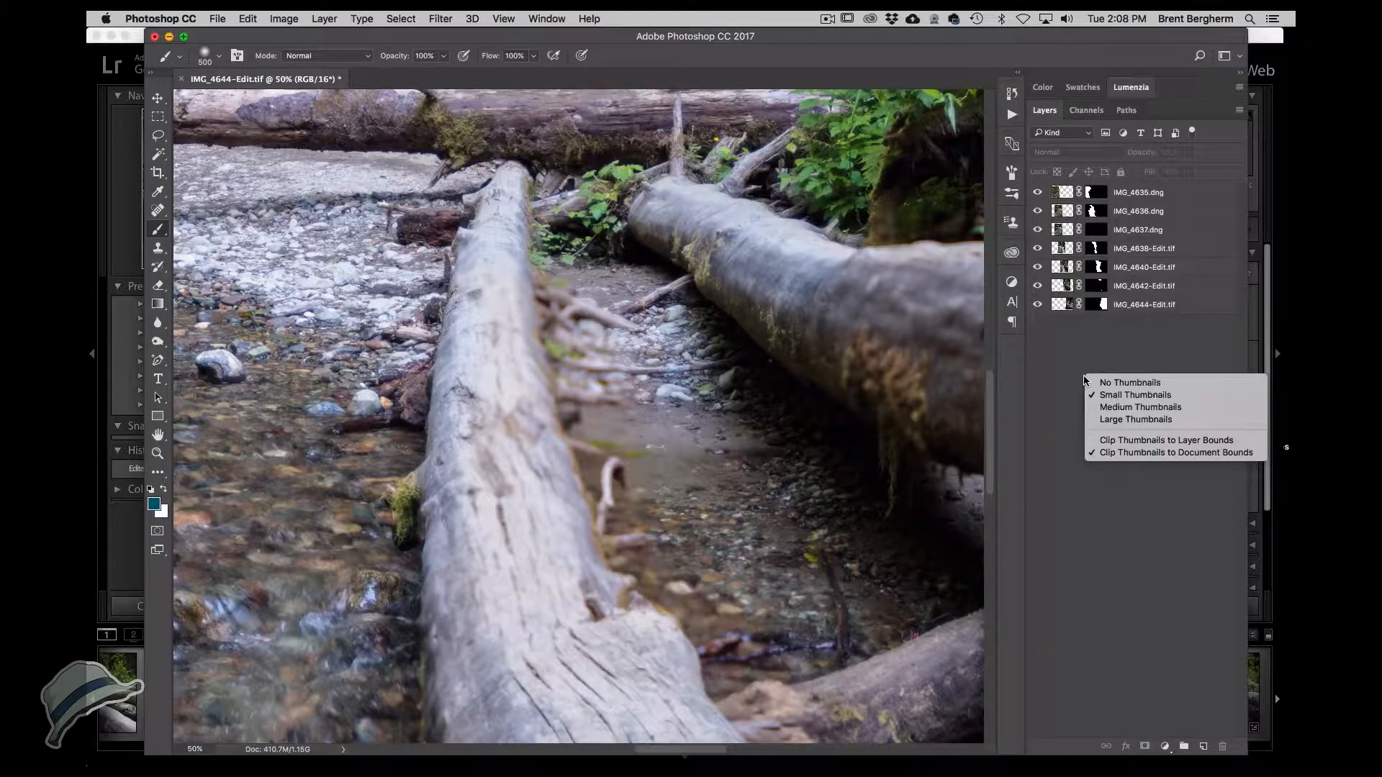
{"action": "left_click", "coordinate": [1089, 420]}
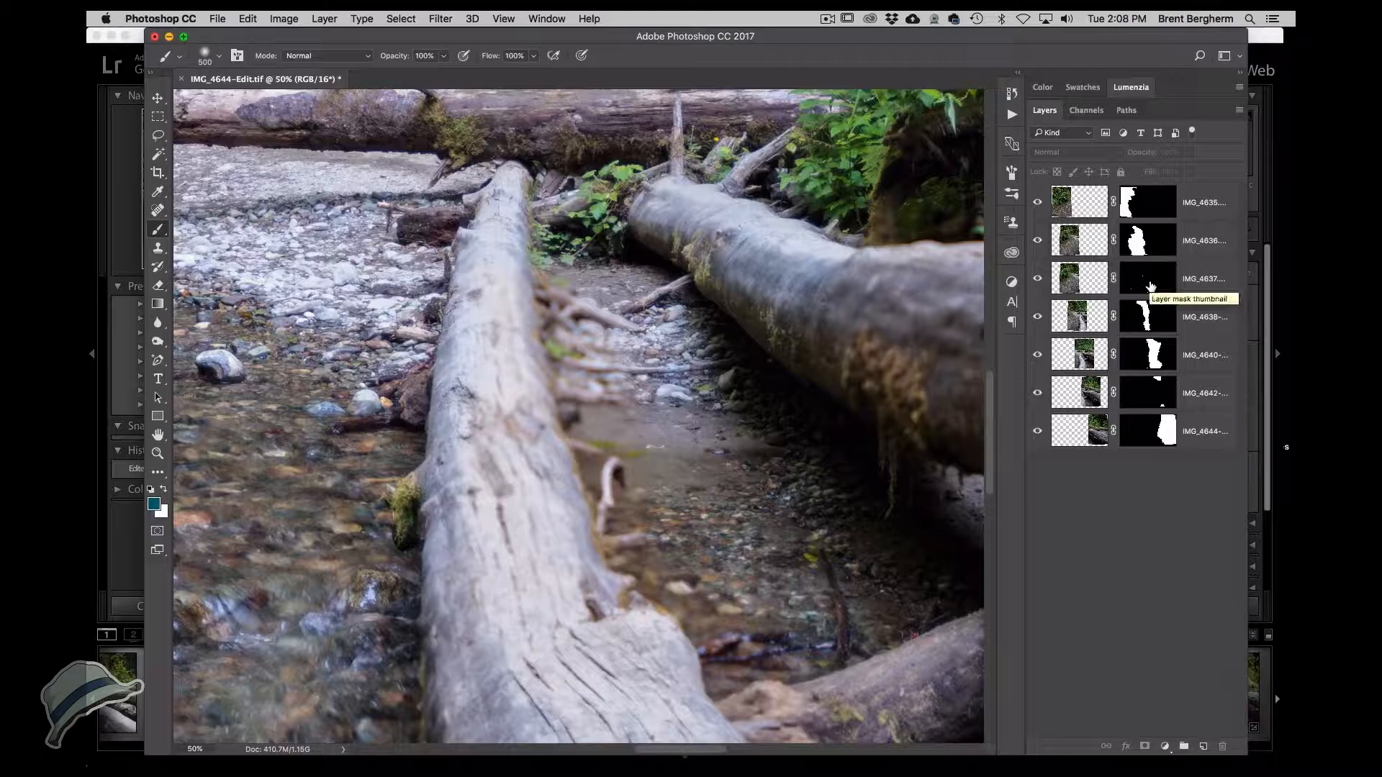
Toggle the IMG_4638 and IMG_4640 layers on and off to check which frame covers the log.
{"action": "left_click", "coordinate": [1040, 360]}
{"action": "left_click", "coordinate": [1038, 357]}
{"action": "left_click", "coordinate": [1040, 318]}
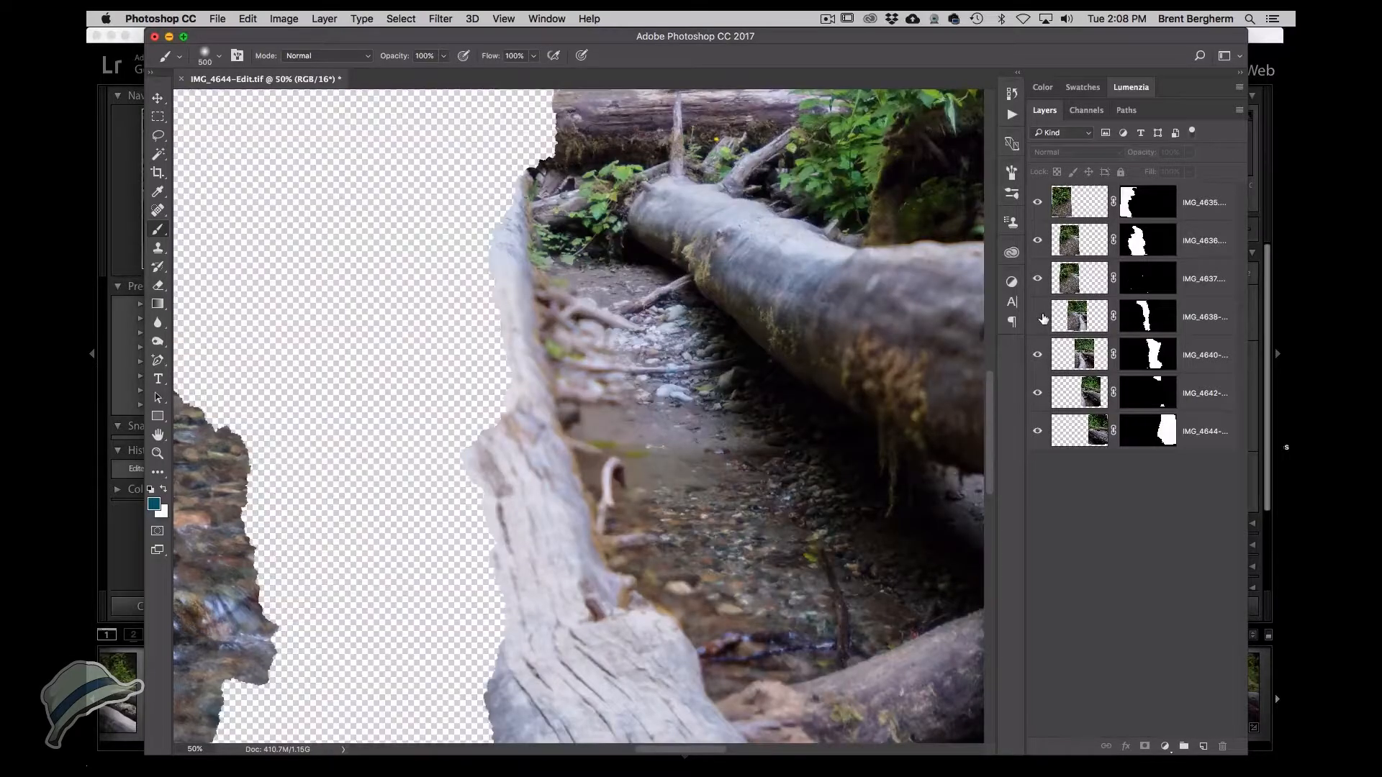
{"action": "left_click", "coordinate": [1039, 318]}
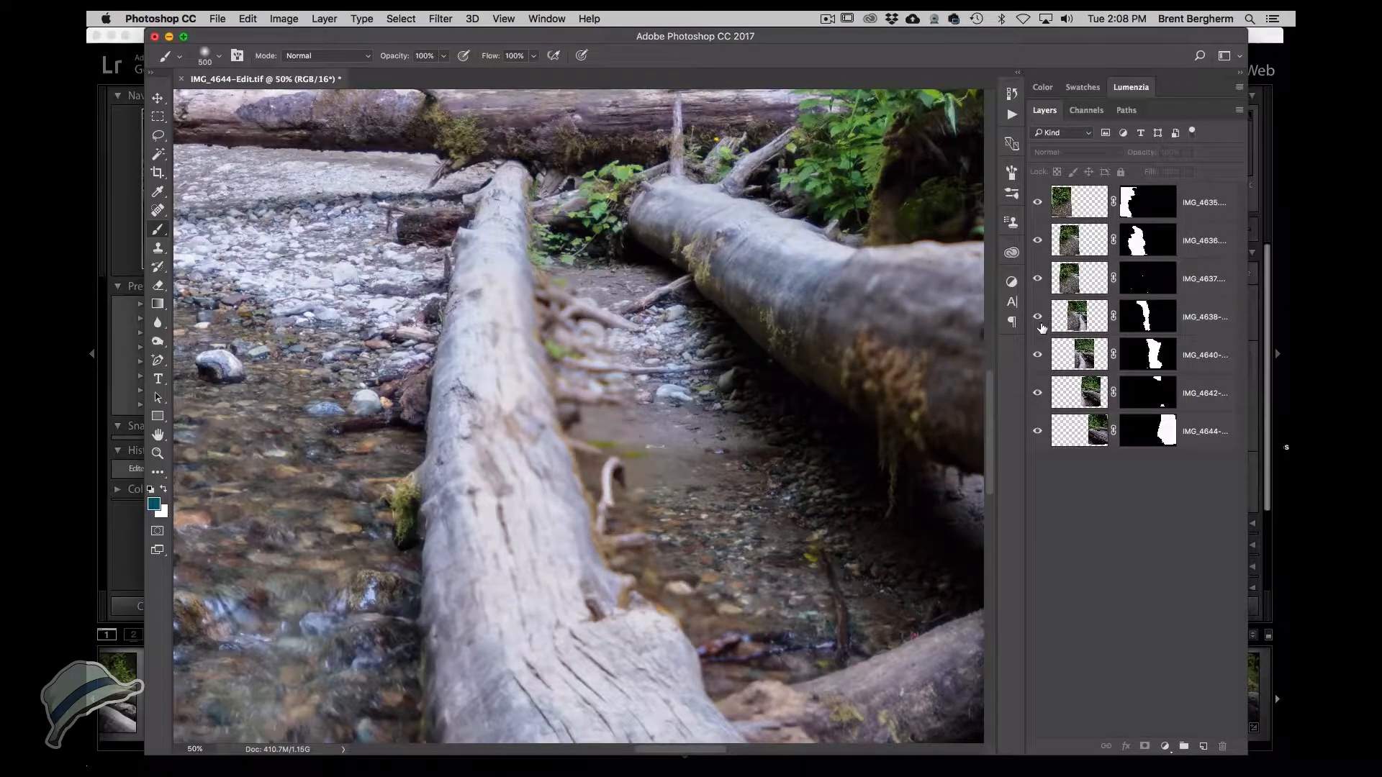
{"action": "left_click", "coordinate": [1039, 355]}
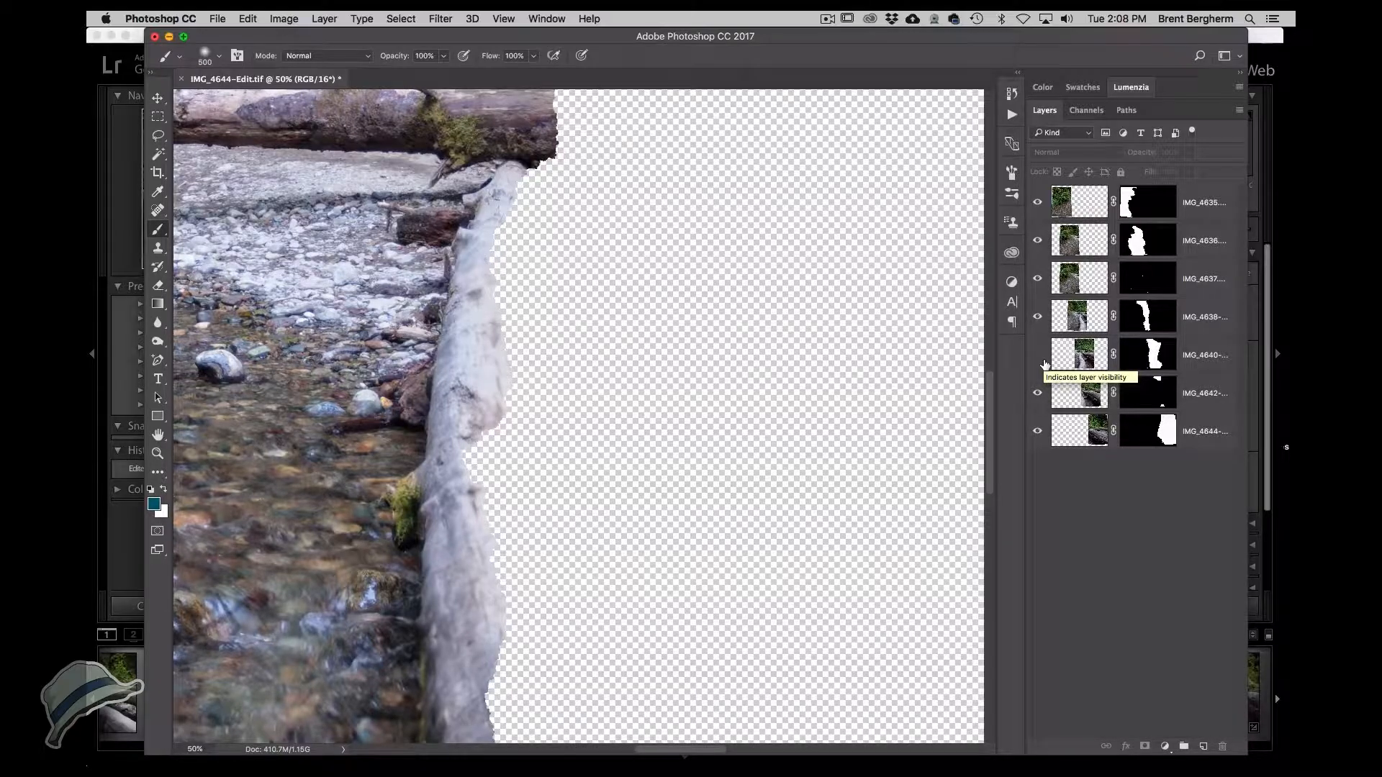
{"action": "left_click", "coordinate": [1038, 356]}
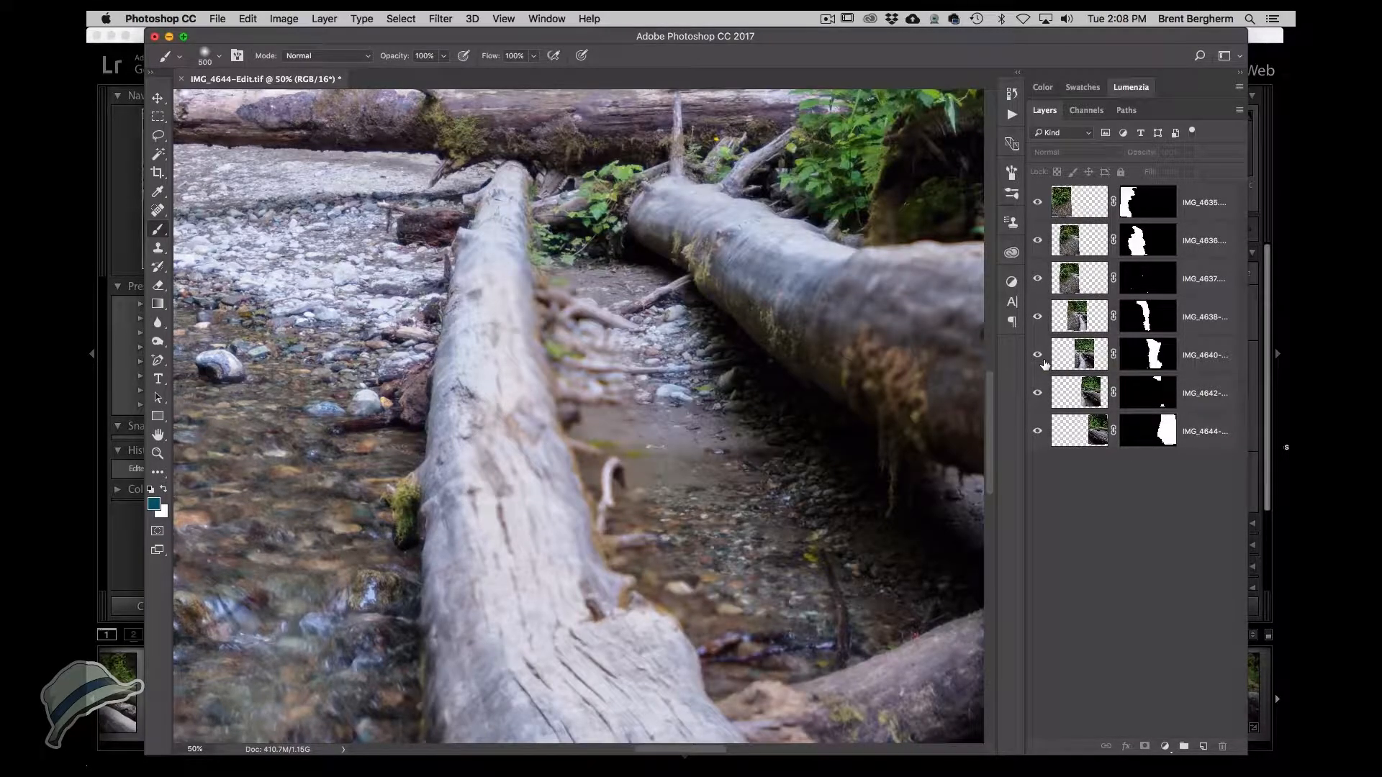
{"action": "left_click_drag", "start_coordinate": [671, 472], "coordinate": [578, 231]}
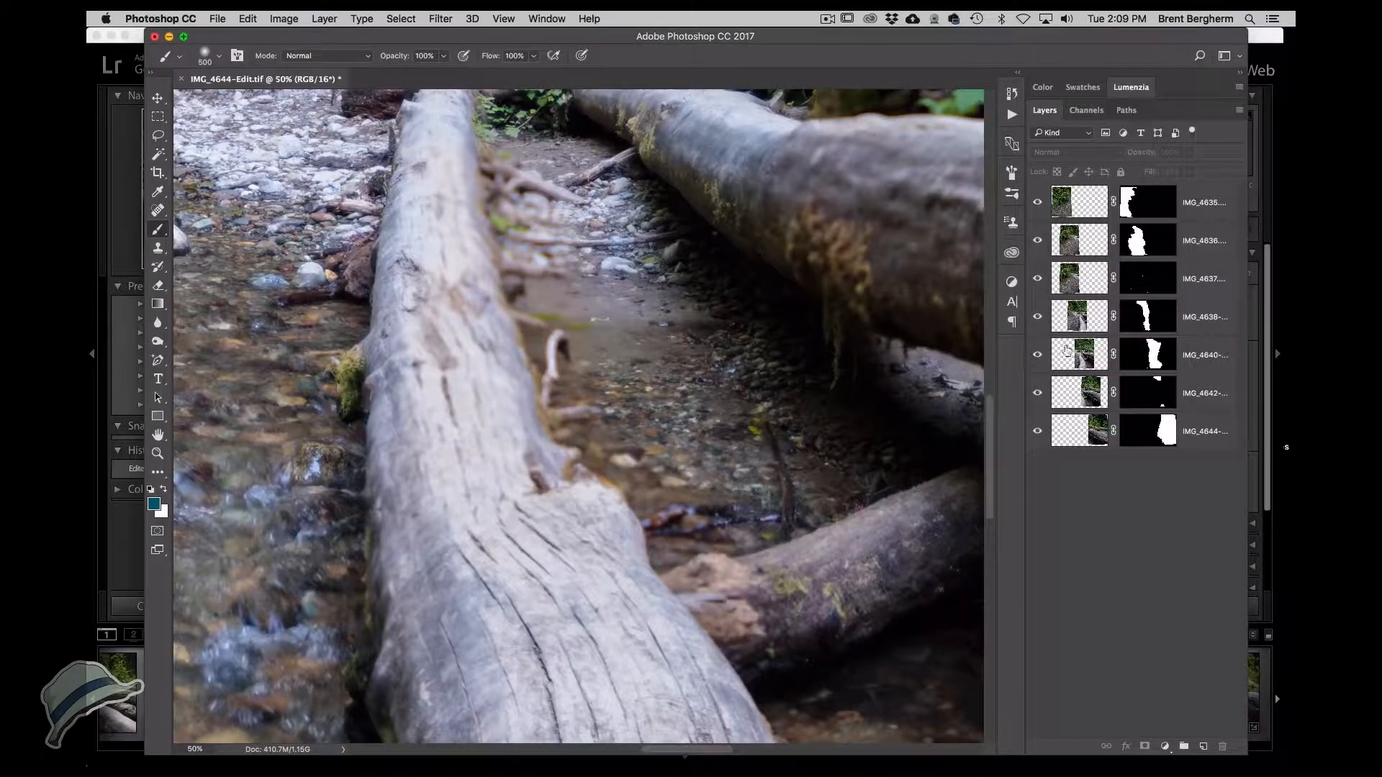
Compare IMG_4640-Edit and IMG_4638-Edit zoomed in around the log in Lightroom.
{"action": "left_click_drag", "start_coordinate": [792, 41], "coordinate": [826, 629]}
{"action": "left_click", "coordinate": [628, 441]}
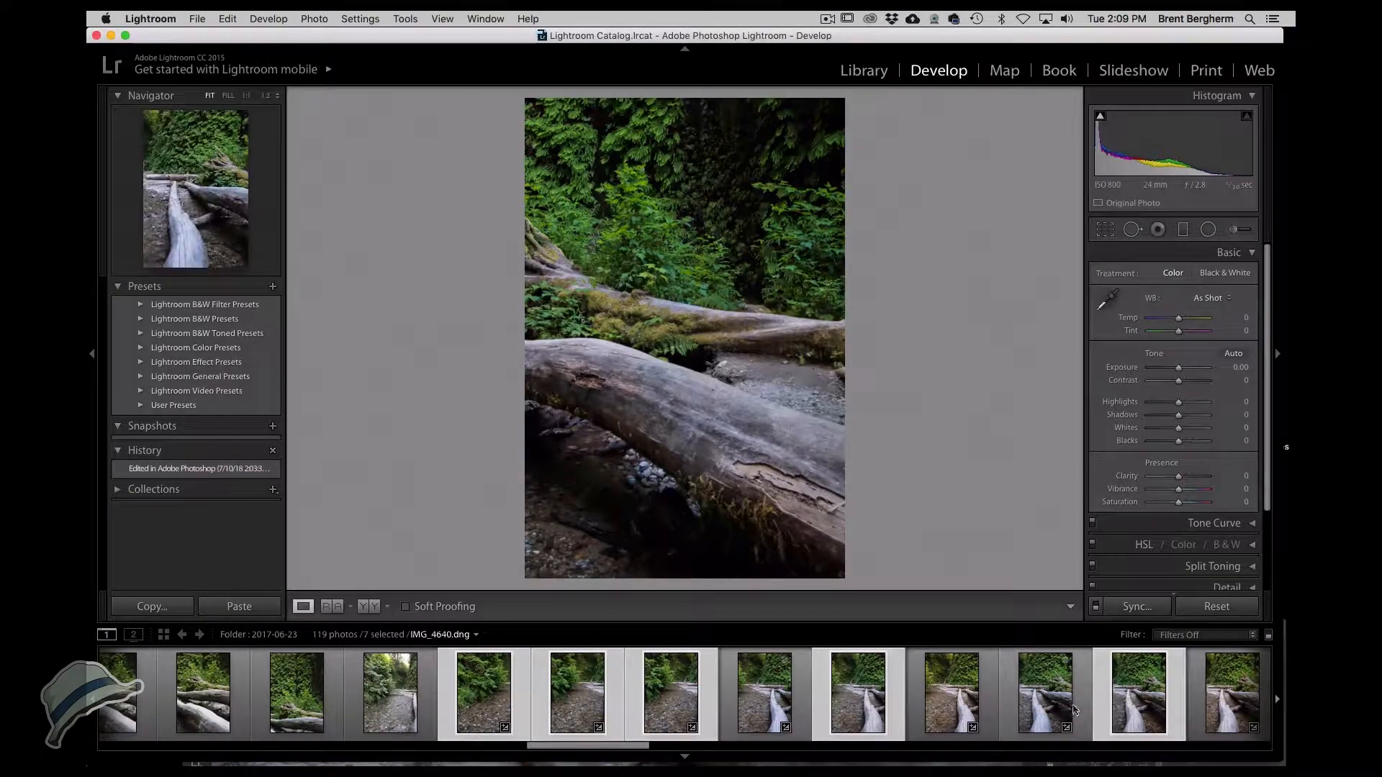
{"action": "left_click", "coordinate": [1142, 711]}
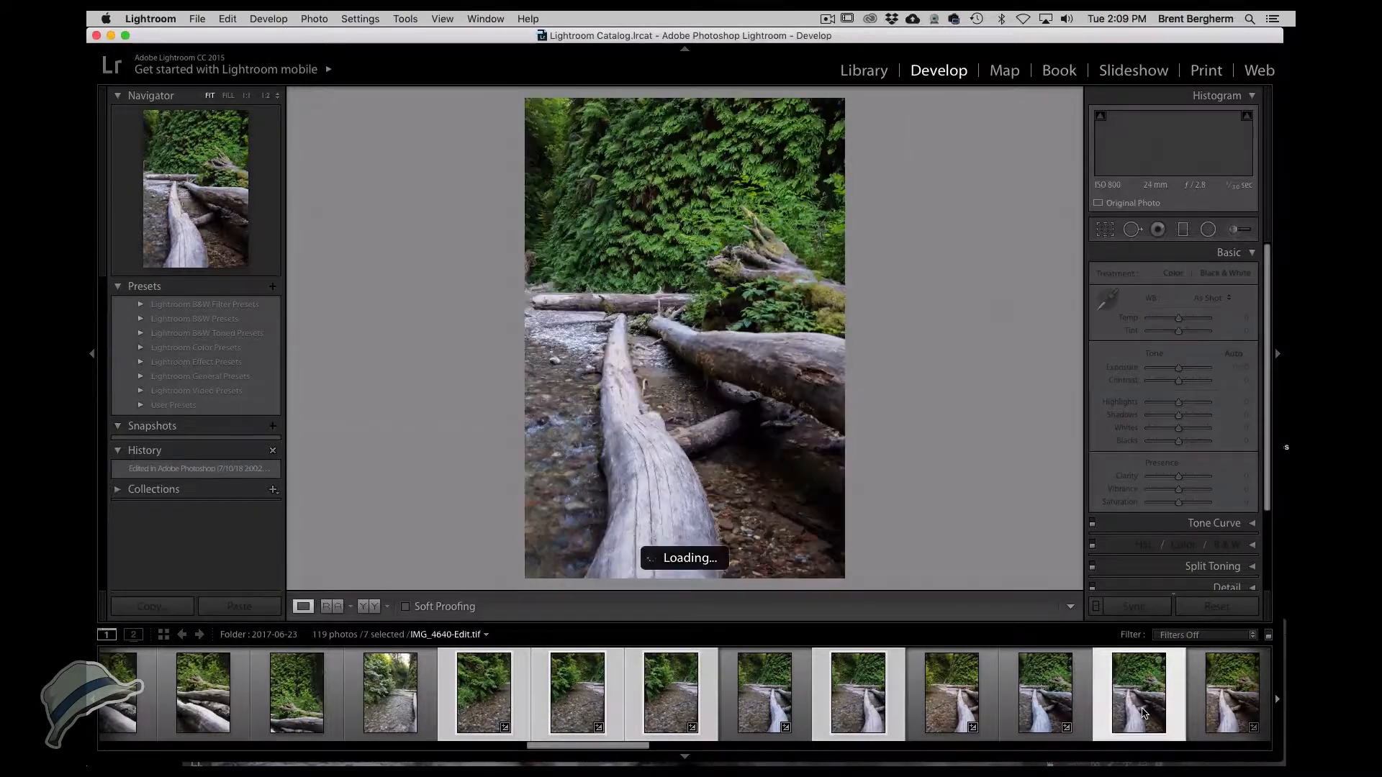
{"action": "left_click", "coordinate": [633, 370]}
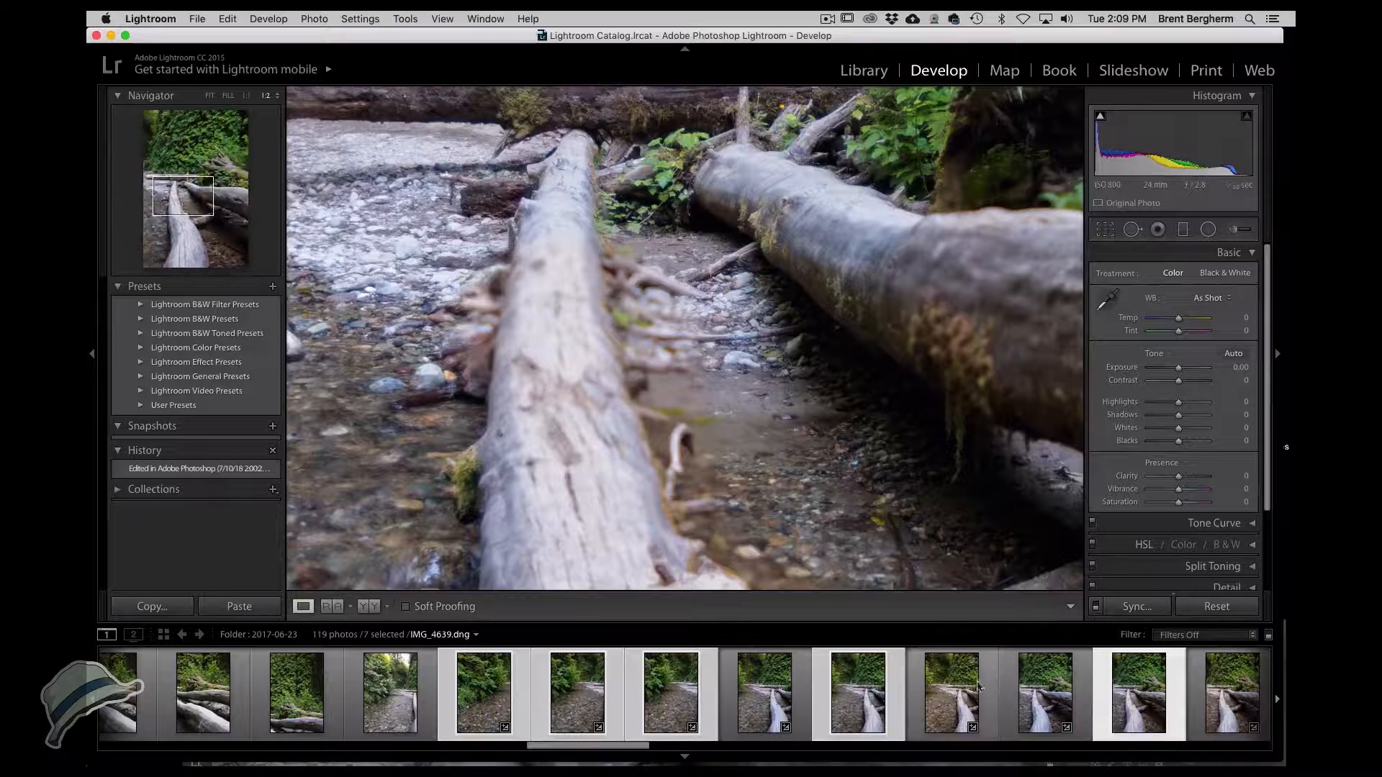
{"action": "left_click", "coordinate": [853, 692]}
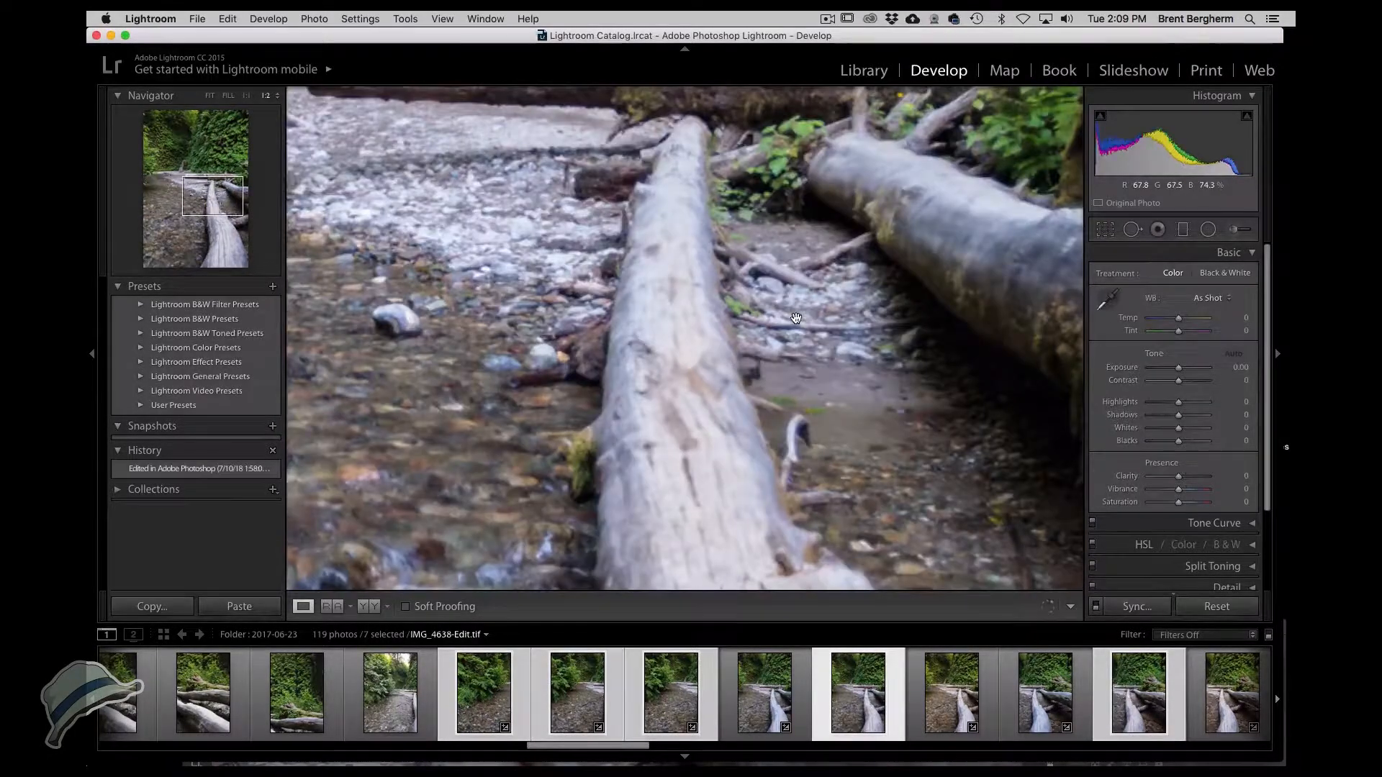
{"action": "left_click_drag", "start_coordinate": [795, 318], "coordinate": [549, 229]}
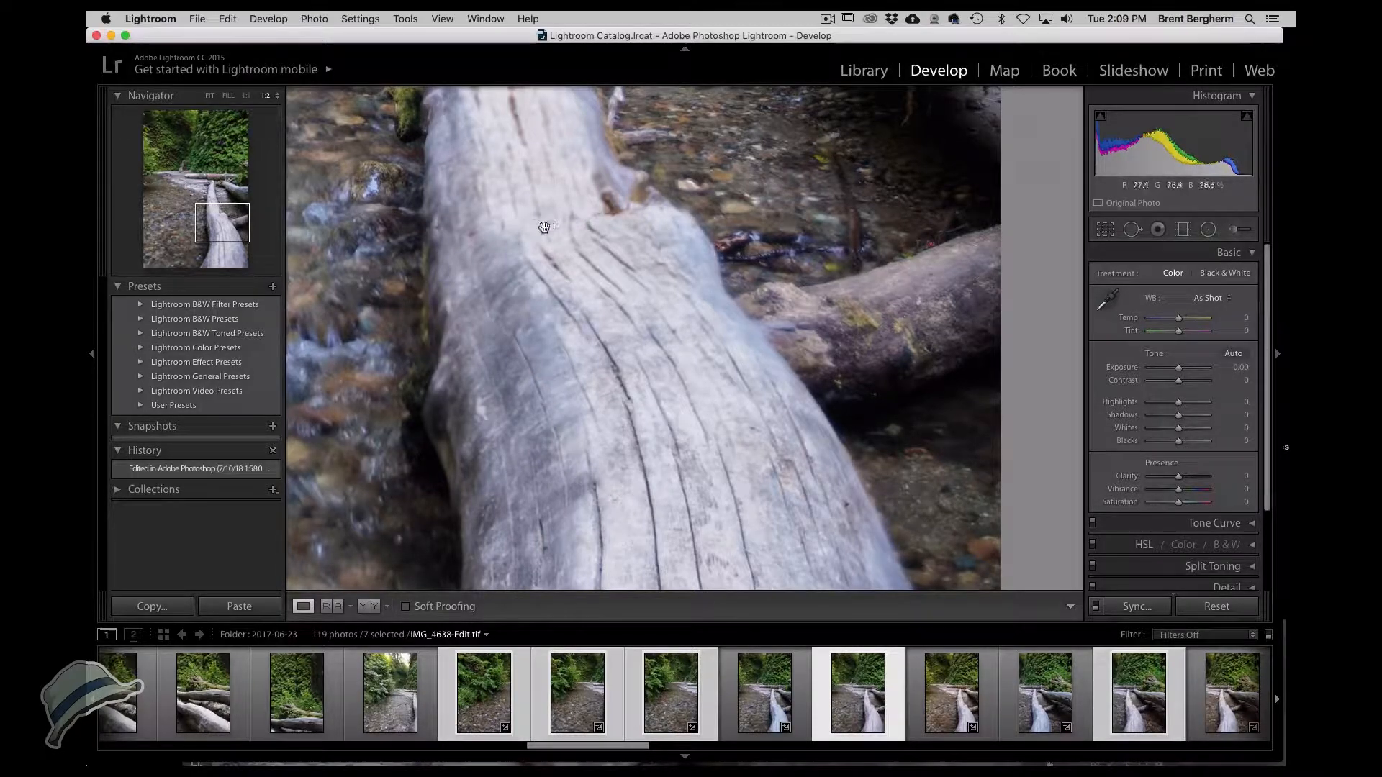
{"action": "left_click_drag", "start_coordinate": [539, 225], "coordinate": [540, 606]}
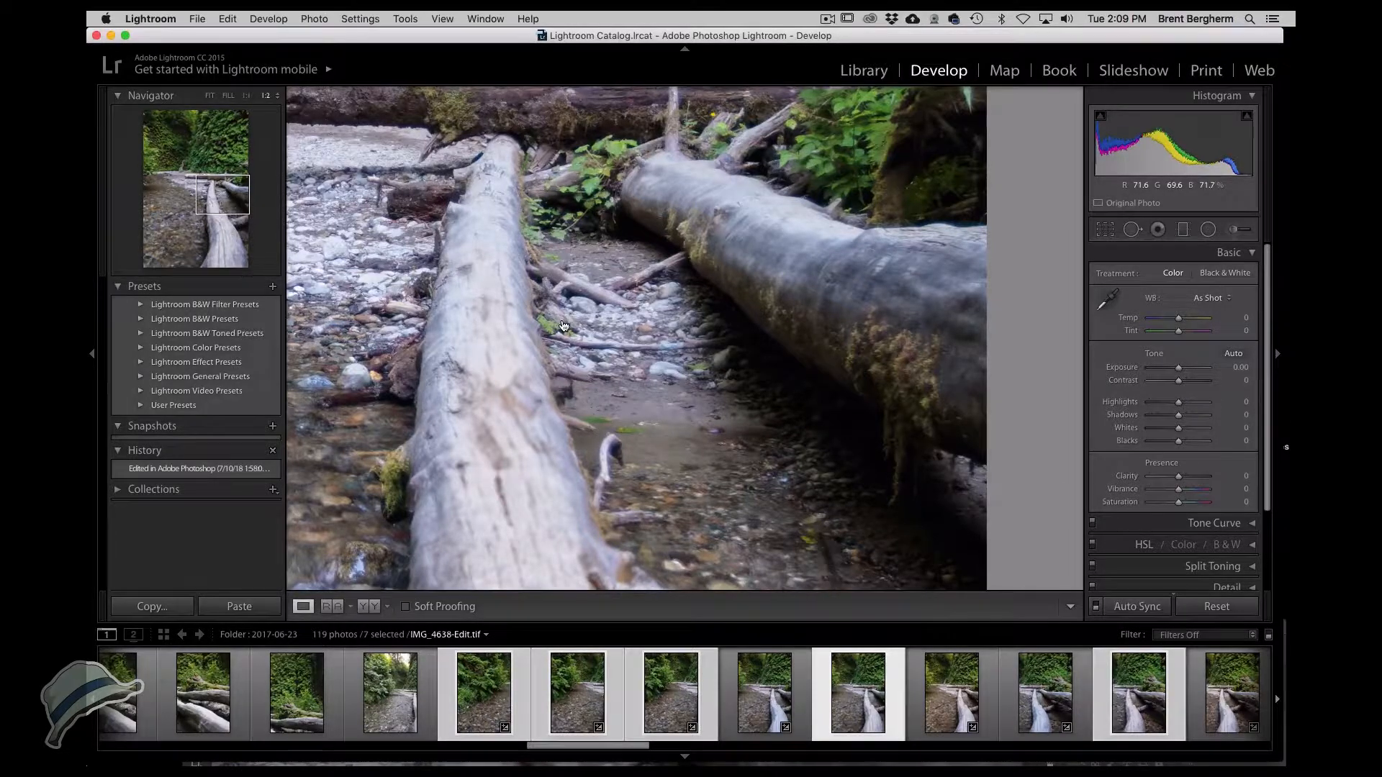
Return to Photoshop and toggle the IMG_4638-Edit layer's visibility around the log.
{"action": "key", "text": "super+Tab"}
{"action": "key", "text": "super+Tab"}
{"action": "key", "text": "super+Tab"}
{"action": "left_click_drag", "start_coordinate": [610, 638], "coordinate": [537, 48]}
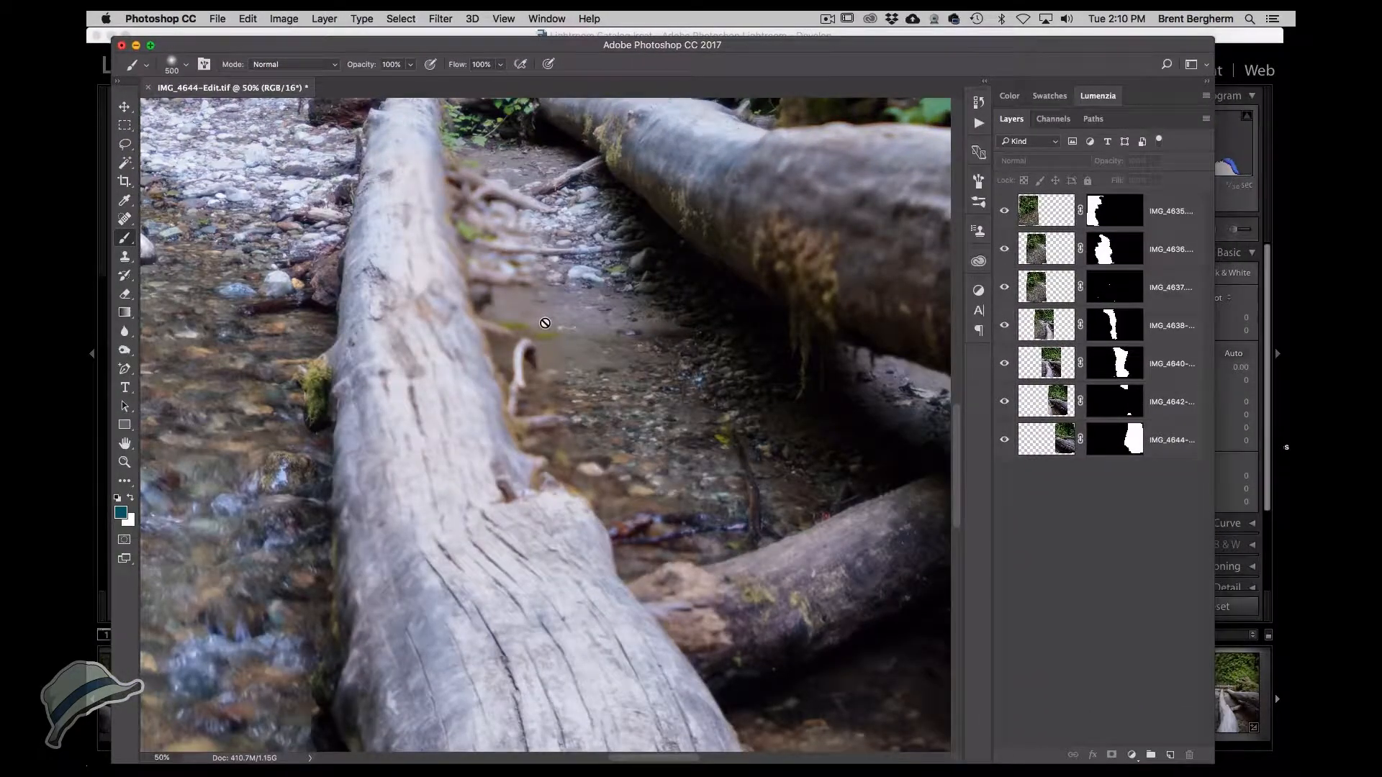
{"action": "left_click_drag", "start_coordinate": [543, 318], "coordinate": [611, 366]}
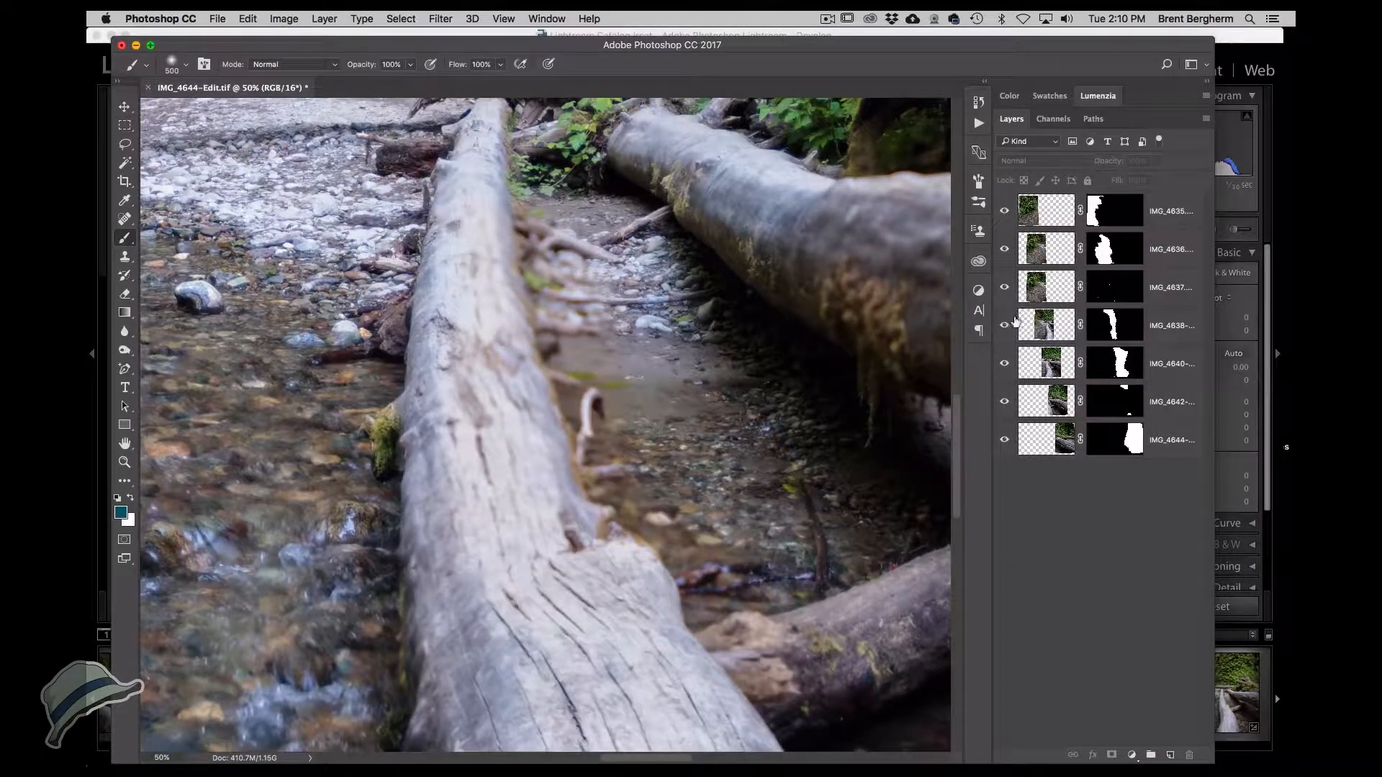
{"action": "left_click", "coordinate": [1006, 325]}
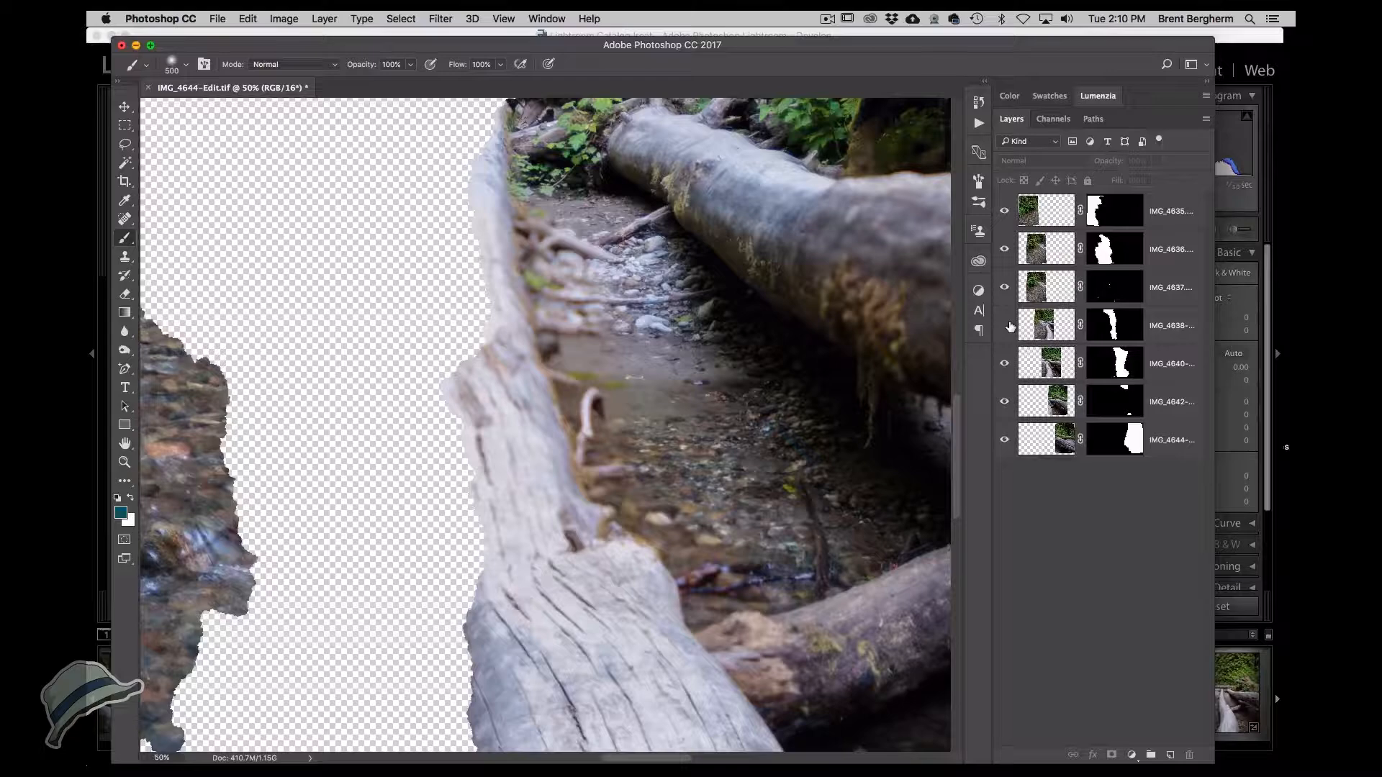
{"action": "left_click", "coordinate": [1005, 325]}
Paint white on the IMG_4638-Edit layer mask with a 150 px brush to replace the blurred roots beside the log.
{"action": "left_click", "coordinate": [1048, 332]}
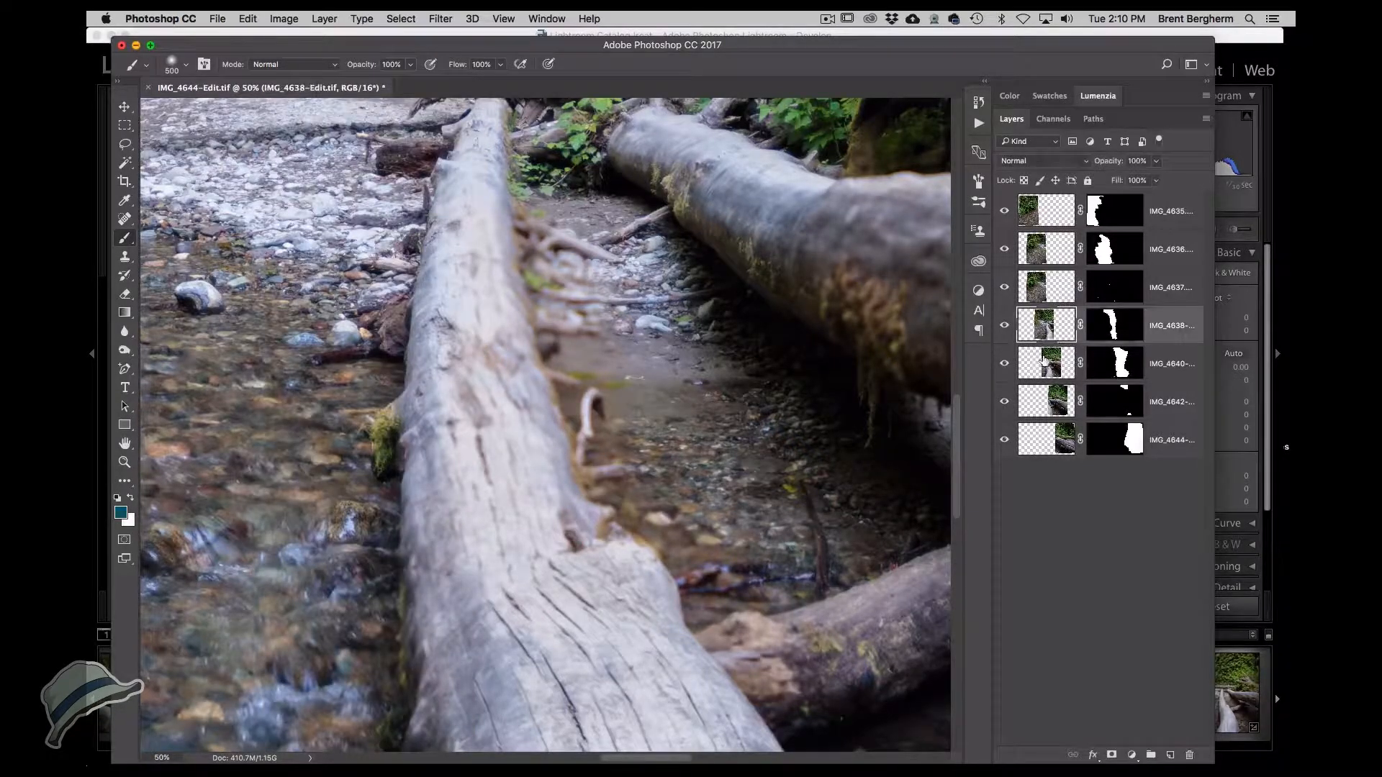
{"action": "left_click", "coordinate": [1116, 335]}
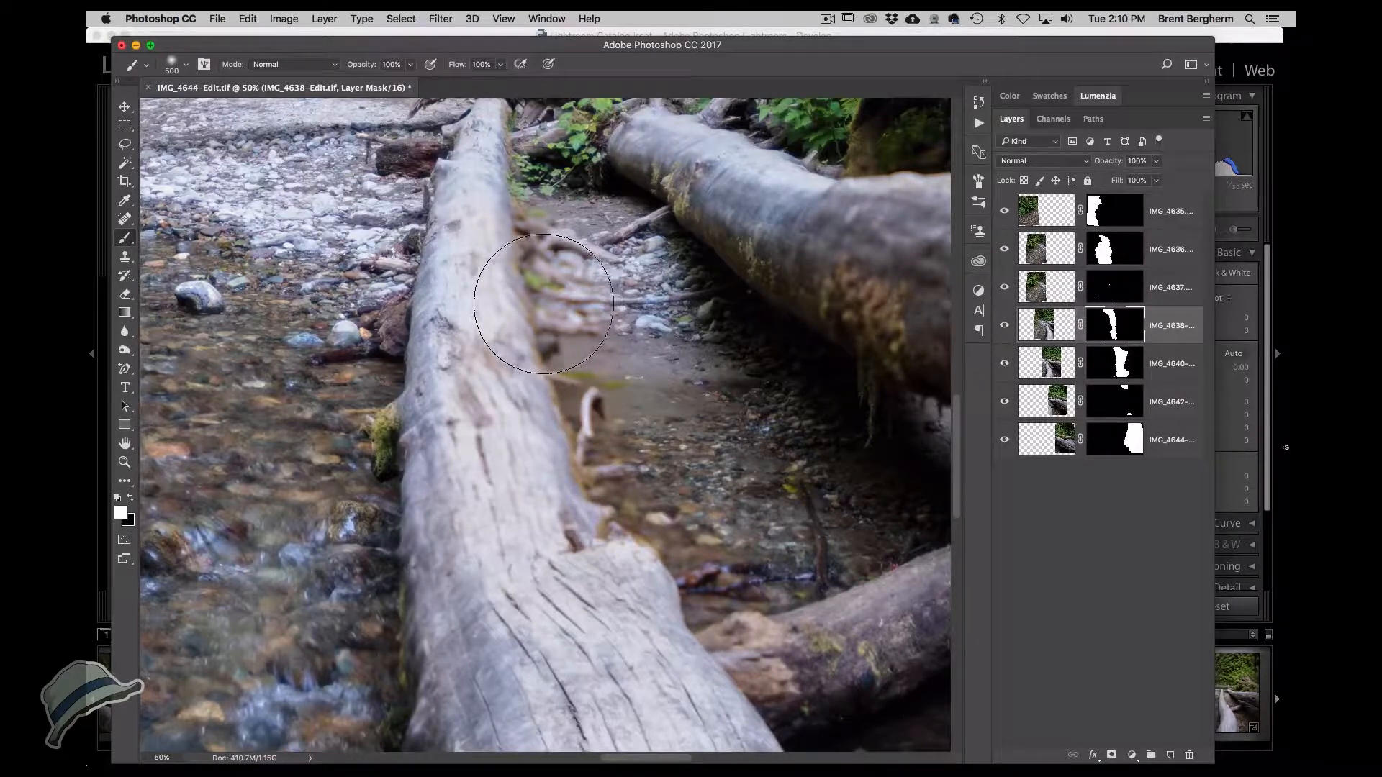
{"action": "key", "text": "bracketleft"}
{"action": "key", "text": "bracketleft"}
{"action": "key", "text": "bracketleft"}
{"action": "key", "text": "bracketleft"}
{"action": "key", "text": "bracketleft"}
{"action": "key", "text": "bracketleft"}
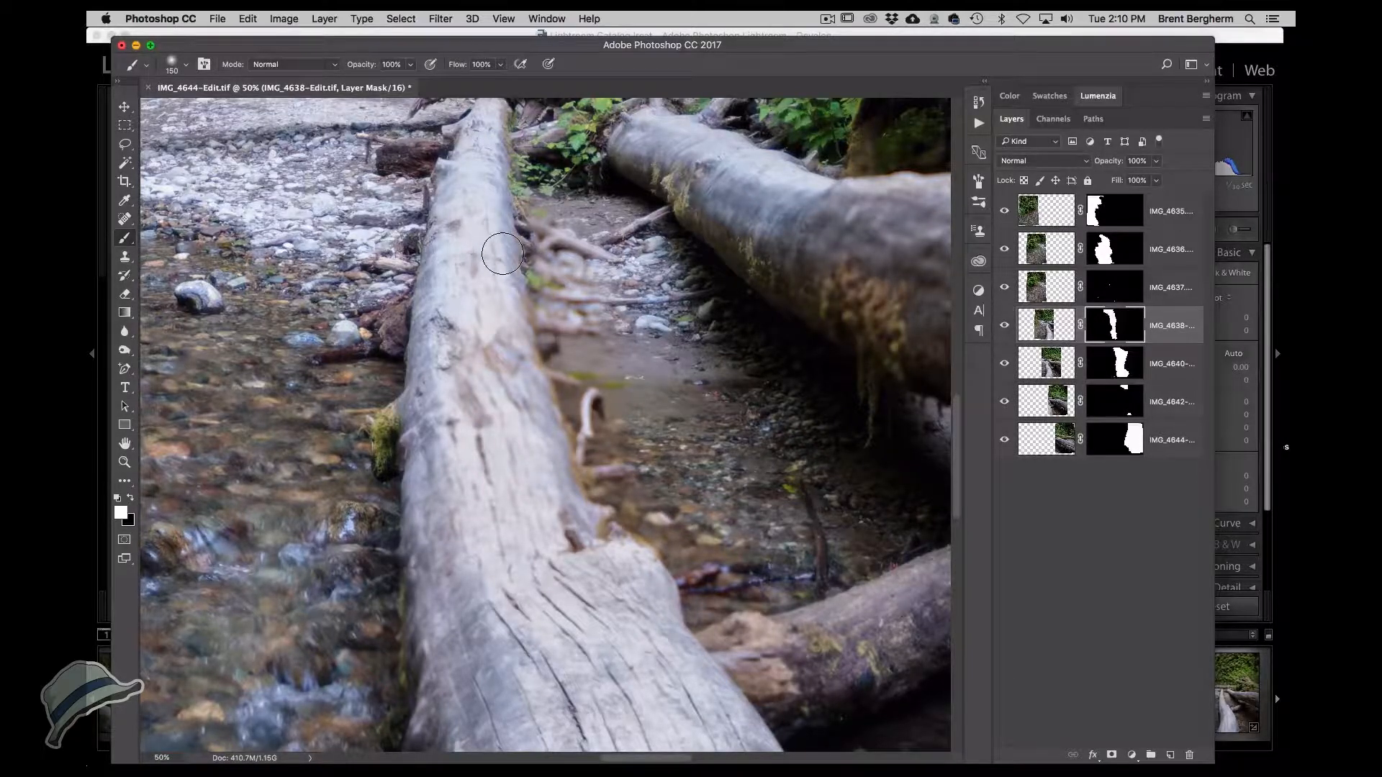
{"action": "mouse_move", "coordinate": [534, 225]}
{"action": "left_mouse_down"}
{"action": "mouse_move", "coordinate": [587, 269]}
{"action": "mouse_move", "coordinate": [592, 318]}
{"action": "mouse_move", "coordinate": [574, 328]}
{"action": "mouse_move", "coordinate": [538, 282]}
{"action": "mouse_move", "coordinate": [503, 318]}
{"action": "mouse_move", "coordinate": [572, 363]}
{"action": "mouse_move", "coordinate": [556, 392]}
{"action": "mouse_move", "coordinate": [591, 399]}
{"action": "mouse_move", "coordinate": [583, 411]}
{"action": "mouse_move", "coordinate": [584, 382]}
{"action": "mouse_move", "coordinate": [598, 402]}
{"action": "mouse_move", "coordinate": [585, 412]}
{"action": "mouse_move", "coordinate": [592, 465]}
{"action": "mouse_move", "coordinate": [651, 467]}
{"action": "mouse_move", "coordinate": [623, 437]}
{"action": "left_mouse_up"}
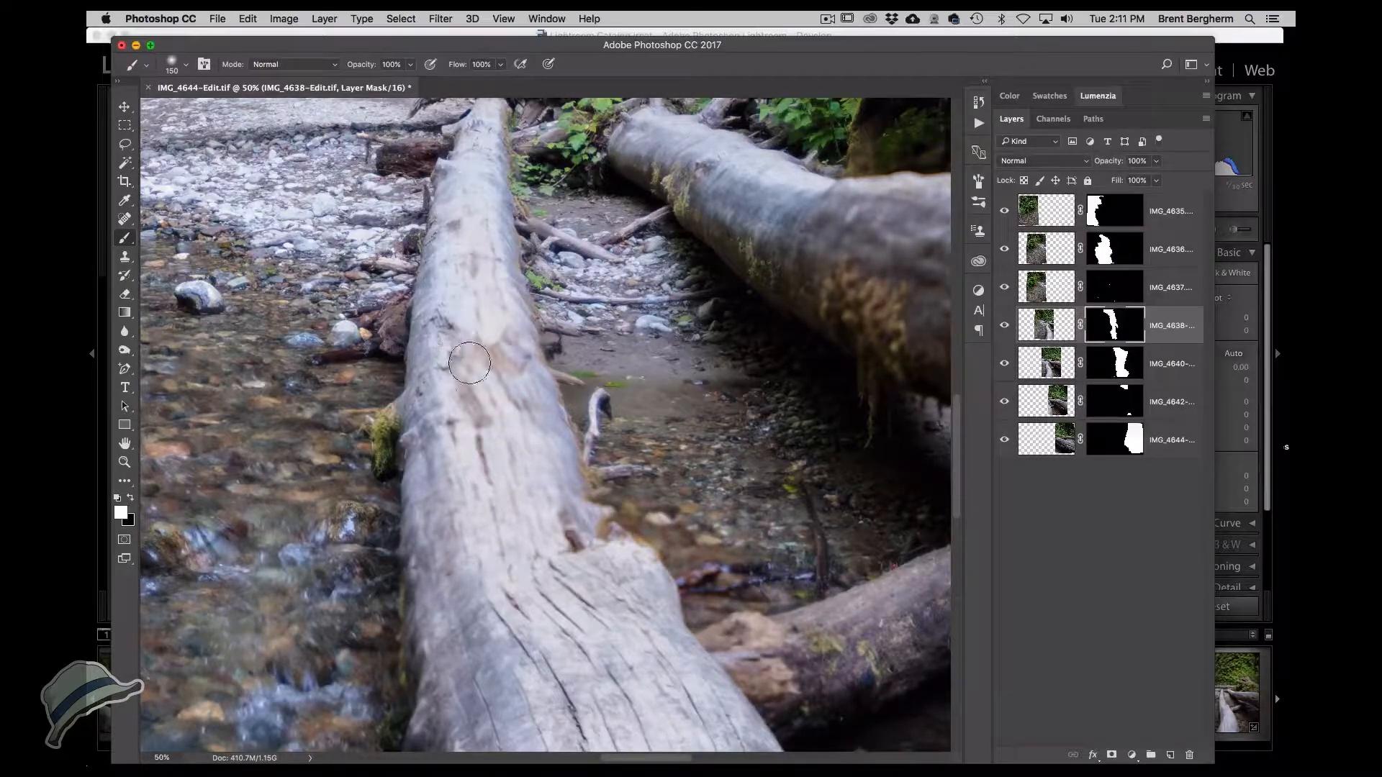
{"action": "mouse_move", "coordinate": [583, 486]}
{"action": "left_mouse_down"}
{"action": "mouse_move", "coordinate": [496, 331]}
{"action": "mouse_move", "coordinate": [491, 447]}
{"action": "left_mouse_up"}
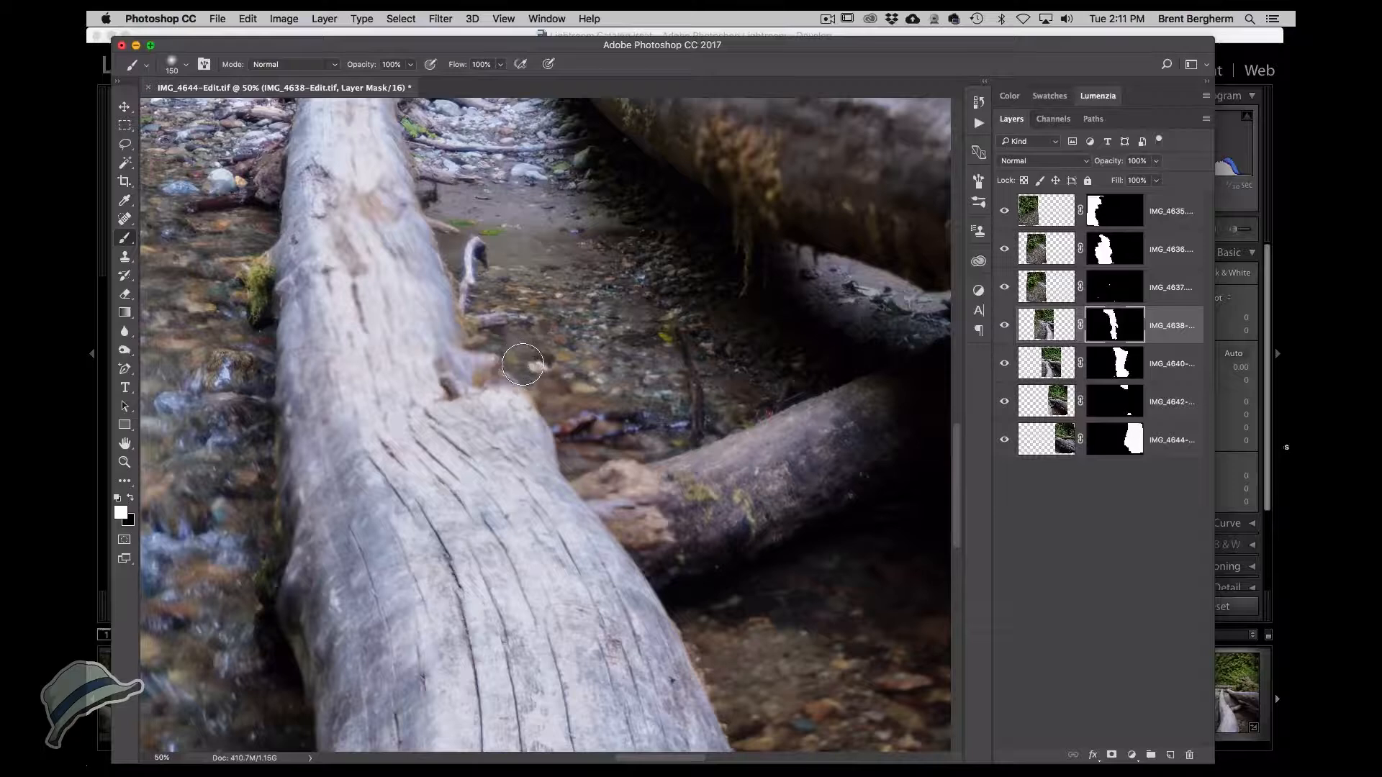
Continue painting white on the IMG_4638-Edit layer mask over the log and its rooted edge.
{"action": "mouse_move", "coordinate": [475, 367]}
{"action": "left_mouse_down"}
{"action": "mouse_move", "coordinate": [508, 378]}
{"action": "mouse_move", "coordinate": [443, 381]}
{"action": "mouse_move", "coordinate": [533, 411]}
{"action": "mouse_move", "coordinate": [560, 446]}
{"action": "mouse_move", "coordinate": [569, 478]}
{"action": "mouse_move", "coordinate": [556, 497]}
{"action": "mouse_move", "coordinate": [640, 569]}
{"action": "mouse_move", "coordinate": [619, 570]}
{"action": "mouse_move", "coordinate": [658, 627]}
{"action": "mouse_move", "coordinate": [639, 607]}
{"action": "mouse_move", "coordinate": [677, 625]}
{"action": "mouse_move", "coordinate": [712, 691]}
{"action": "mouse_move", "coordinate": [708, 727]}
{"action": "mouse_move", "coordinate": [741, 749]}
{"action": "left_mouse_up"}
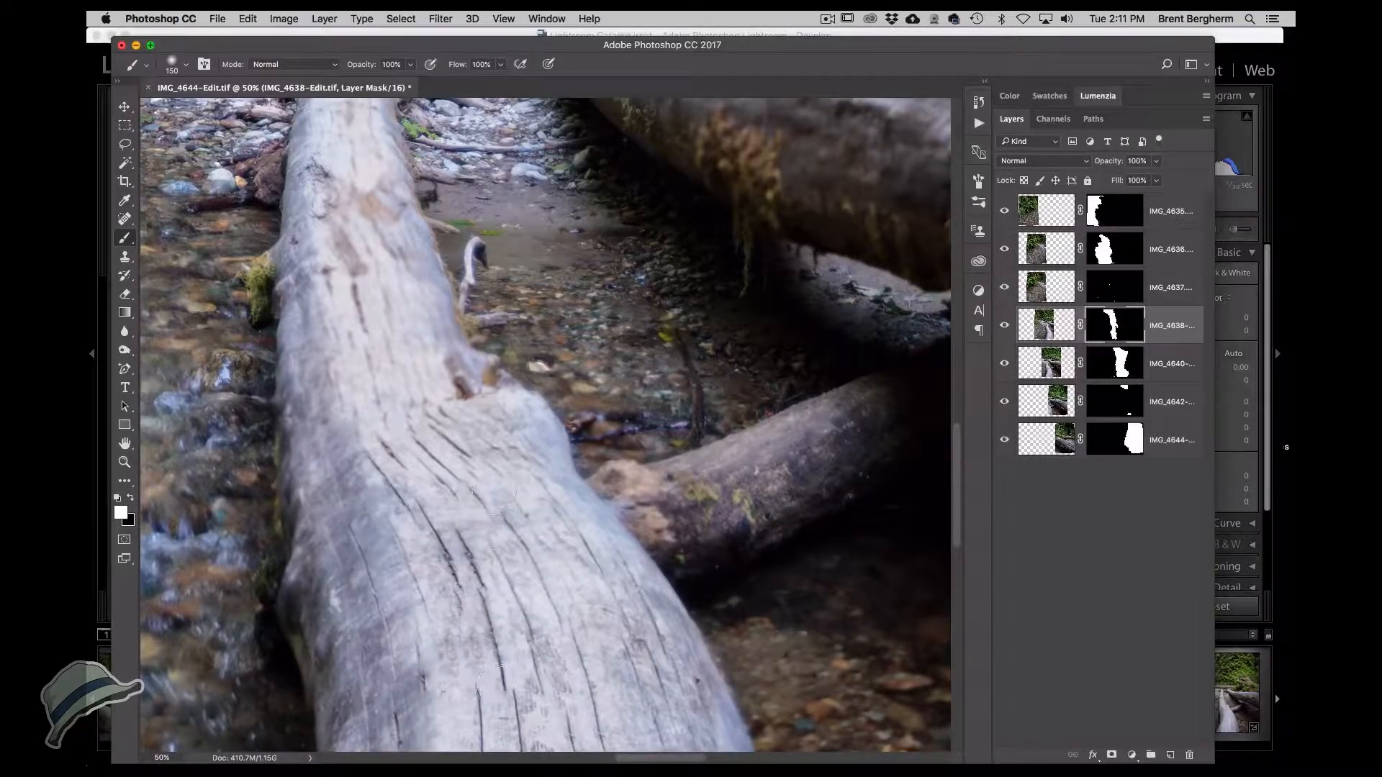
{"action": "mouse_move", "coordinate": [441, 486]}
{"action": "left_mouse_down"}
{"action": "mouse_move", "coordinate": [450, 455]}
{"action": "mouse_move", "coordinate": [400, 472]}
{"action": "mouse_move", "coordinate": [417, 627]}
{"action": "left_mouse_up"}
{"action": "mouse_move", "coordinate": [403, 525]}
{"action": "left_mouse_down"}
{"action": "mouse_move", "coordinate": [386, 467]}
{"action": "mouse_move", "coordinate": [387, 571]}
{"action": "mouse_move", "coordinate": [413, 658]}
{"action": "mouse_move", "coordinate": [428, 678]}
{"action": "mouse_move", "coordinate": [465, 683]}
{"action": "mouse_move", "coordinate": [471, 666]}
{"action": "mouse_move", "coordinate": [474, 712]}
{"action": "mouse_move", "coordinate": [493, 733]}
{"action": "mouse_move", "coordinate": [512, 727]}
{"action": "mouse_move", "coordinate": [529, 700]}
{"action": "mouse_move", "coordinate": [547, 701]}
{"action": "mouse_move", "coordinate": [533, 319]}
{"action": "left_mouse_up"}
{"action": "mouse_move", "coordinate": [567, 379]}
{"action": "left_mouse_down"}
{"action": "mouse_move", "coordinate": [517, 377]}
{"action": "mouse_move", "coordinate": [500, 524]}
{"action": "mouse_move", "coordinate": [497, 380]}
{"action": "mouse_move", "coordinate": [476, 417]}
{"action": "mouse_move", "coordinate": [466, 593]}
{"action": "mouse_move", "coordinate": [433, 471]}
{"action": "mouse_move", "coordinate": [434, 743]}
{"action": "mouse_move", "coordinate": [485, 624]}
{"action": "mouse_move", "coordinate": [475, 760]}
{"action": "mouse_move", "coordinate": [541, 593]}
{"action": "mouse_move", "coordinate": [552, 449]}
{"action": "mouse_move", "coordinate": [538, 744]}
{"action": "mouse_move", "coordinate": [624, 560]}
{"action": "mouse_move", "coordinate": [632, 455]}
{"action": "mouse_move", "coordinate": [627, 612]}
{"action": "mouse_move", "coordinate": [575, 759]}
{"action": "mouse_move", "coordinate": [615, 701]}
{"action": "mouse_move", "coordinate": [665, 524]}
{"action": "mouse_move", "coordinate": [728, 383]}
{"action": "mouse_move", "coordinate": [694, 334]}
{"action": "mouse_move", "coordinate": [714, 417]}
{"action": "mouse_move", "coordinate": [732, 402]}
{"action": "mouse_move", "coordinate": [765, 607]}
{"action": "mouse_move", "coordinate": [772, 520]}
{"action": "mouse_move", "coordinate": [780, 550]}
{"action": "mouse_move", "coordinate": [797, 757]}
{"action": "mouse_move", "coordinate": [717, 735]}
{"action": "mouse_move", "coordinate": [717, 692]}
{"action": "mouse_move", "coordinate": [750, 706]}
{"action": "mouse_move", "coordinate": [705, 334]}
{"action": "left_mouse_up"}
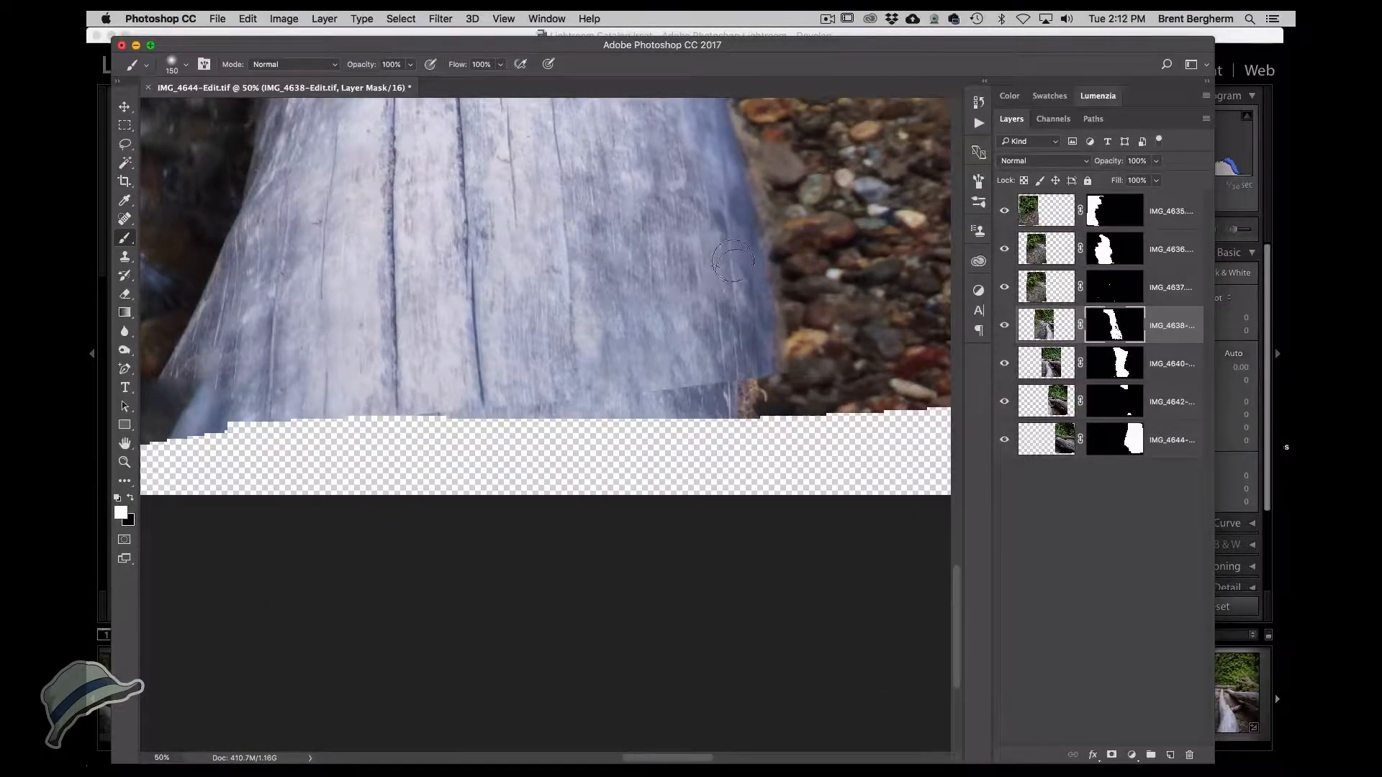
{"action": "mouse_move", "coordinate": [741, 371]}
{"action": "left_mouse_down"}
{"action": "mouse_move", "coordinate": [320, 398]}
{"action": "mouse_move", "coordinate": [524, 405]}
{"action": "mouse_move", "coordinate": [299, 373]}
{"action": "mouse_move", "coordinate": [166, 389]}
{"action": "left_mouse_up"}
{"action": "left_click_drag", "start_coordinate": [344, 322], "coordinate": [351, 485]}
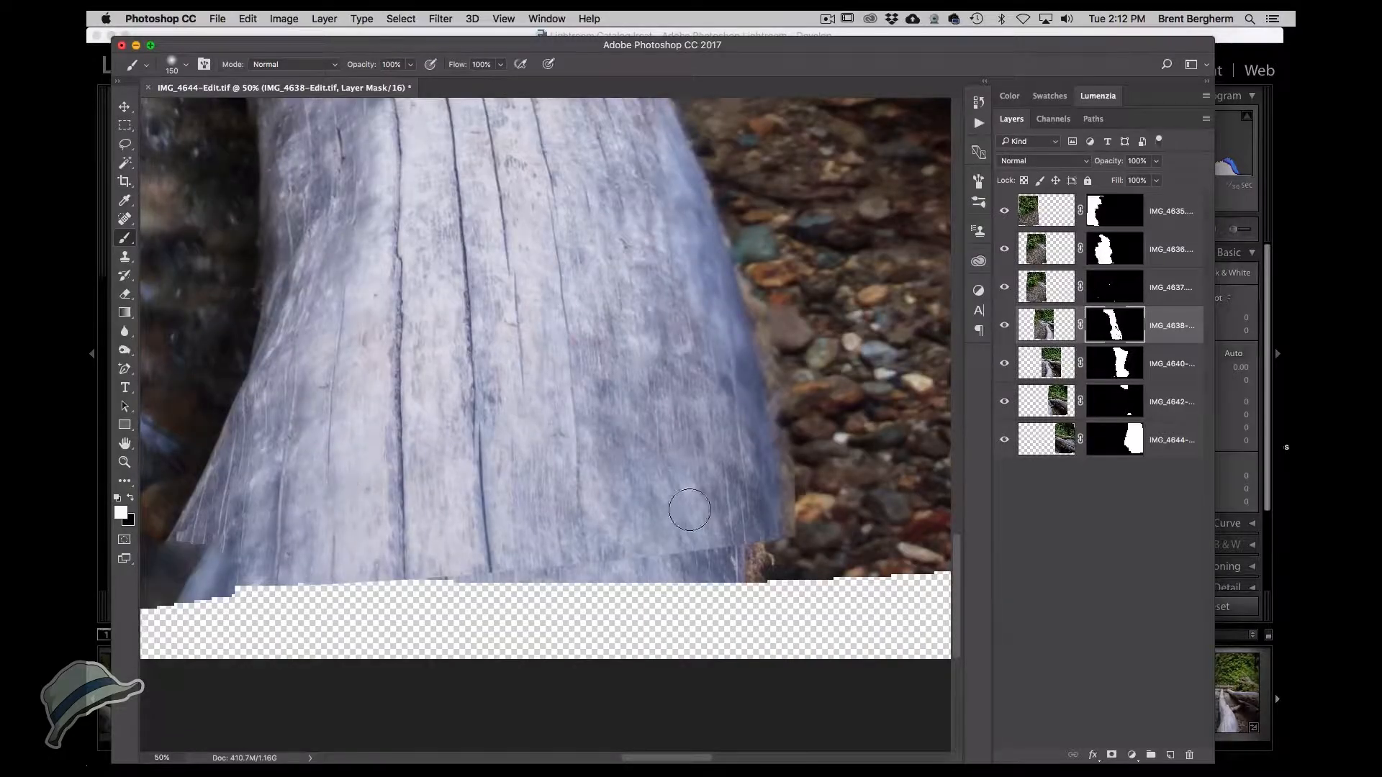
Switch to black and paint along the log's lower edge on the IMG_4638-Edit mask to hide the mismatched strip.
{"action": "key", "text": "x"}
{"action": "mouse_move", "coordinate": [767, 516]}
{"action": "left_mouse_down"}
{"action": "mouse_move", "coordinate": [818, 515]}
{"action": "mouse_move", "coordinate": [806, 414]}
{"action": "mouse_move", "coordinate": [788, 424]}
{"action": "mouse_move", "coordinate": [791, 306]}
{"action": "mouse_move", "coordinate": [734, 132]}
{"action": "mouse_move", "coordinate": [702, 482]}
{"action": "left_mouse_up"}
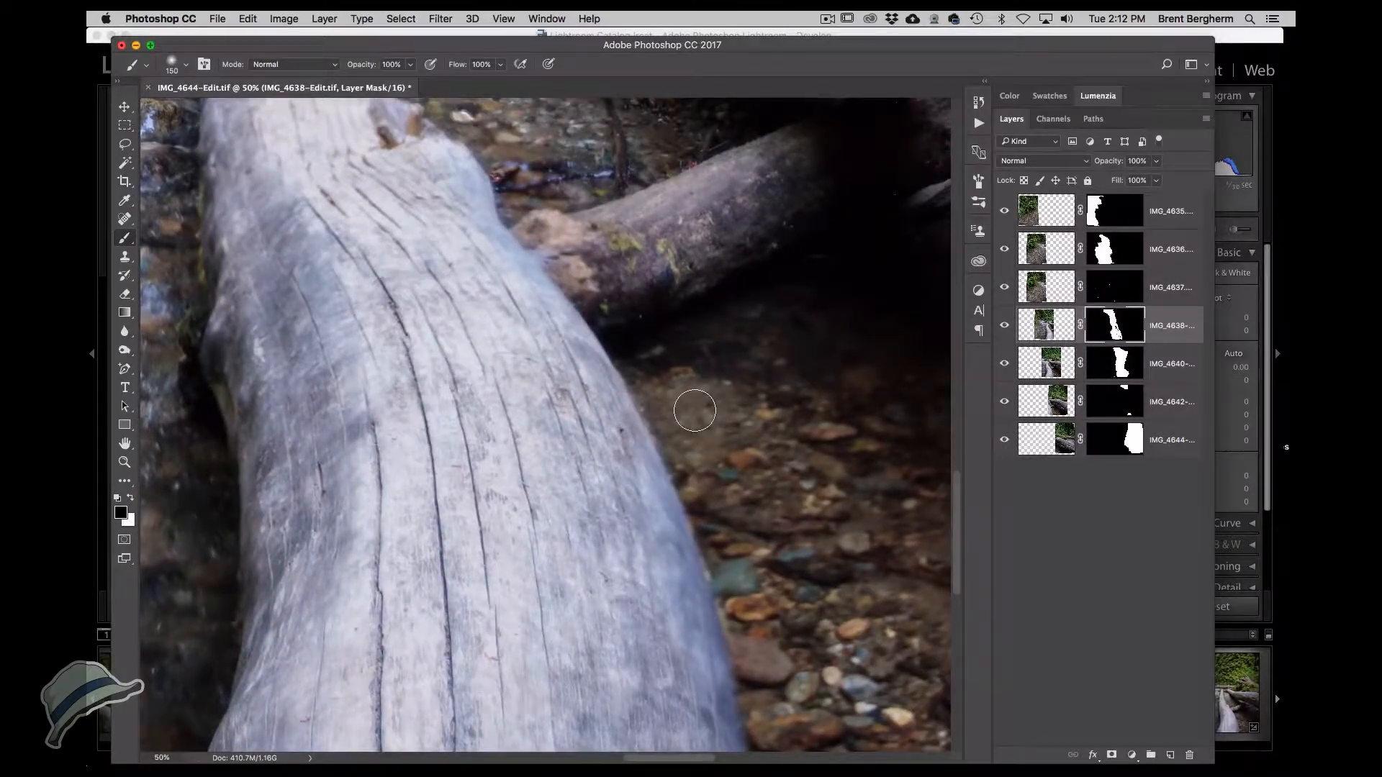
{"action": "mouse_move", "coordinate": [706, 488]}
{"action": "left_mouse_down"}
{"action": "mouse_move", "coordinate": [620, 336]}
{"action": "mouse_move", "coordinate": [603, 261]}
{"action": "left_mouse_up"}
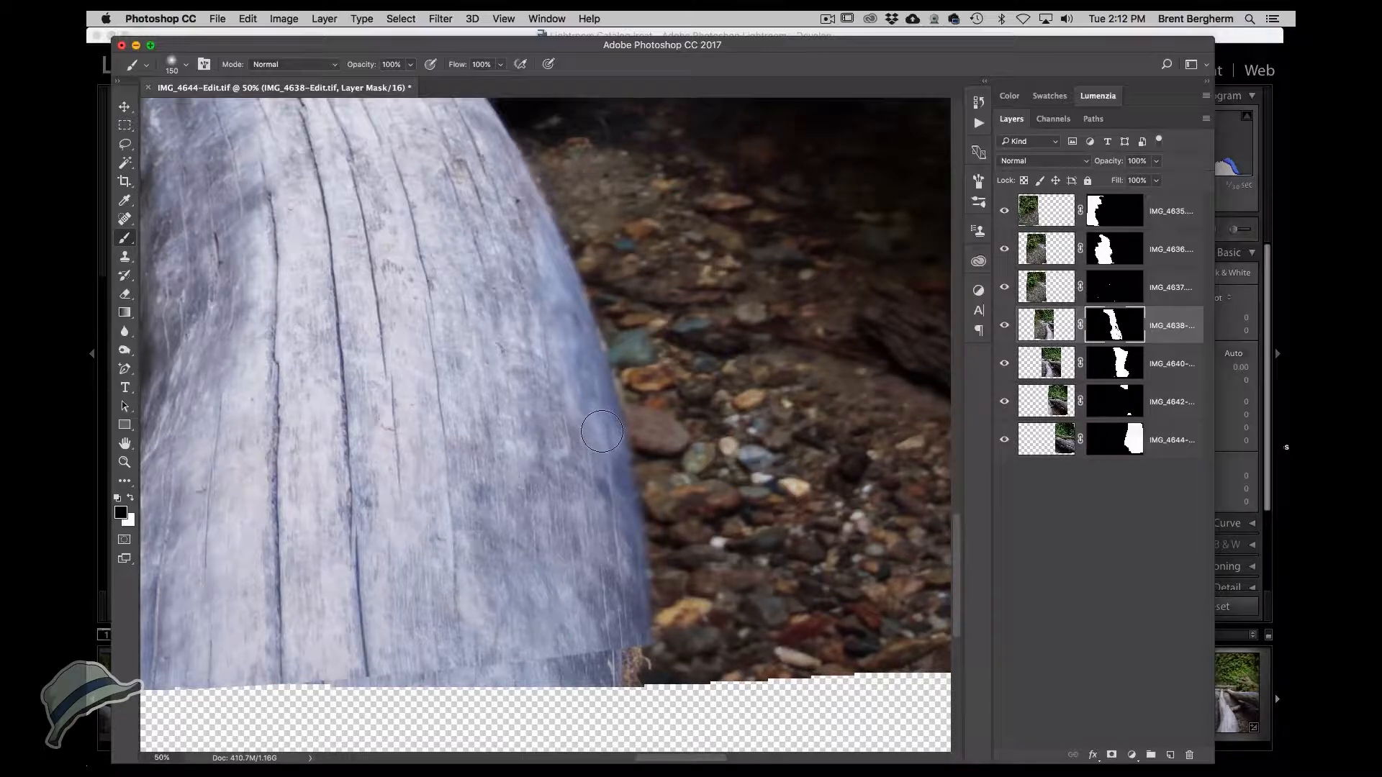
{"action": "mouse_move", "coordinate": [619, 486]}
{"action": "left_mouse_down"}
{"action": "mouse_move", "coordinate": [572, 483]}
{"action": "mouse_move", "coordinate": [658, 492]}
{"action": "left_mouse_up"}
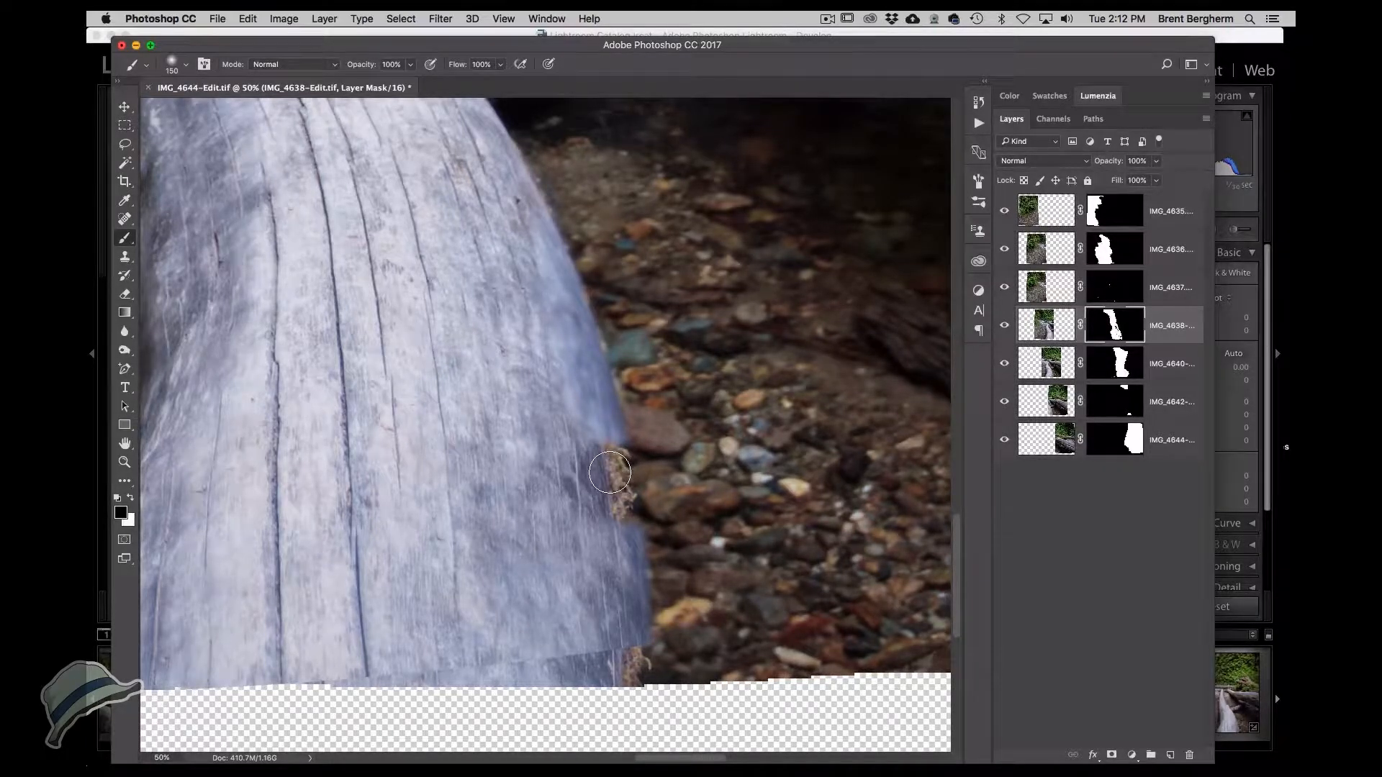
{"action": "mouse_move", "coordinate": [609, 473]}
{"action": "left_mouse_down"}
{"action": "mouse_move", "coordinate": [595, 487]}
{"action": "mouse_move", "coordinate": [620, 512]}
{"action": "mouse_move", "coordinate": [594, 554]}
{"action": "left_mouse_up"}
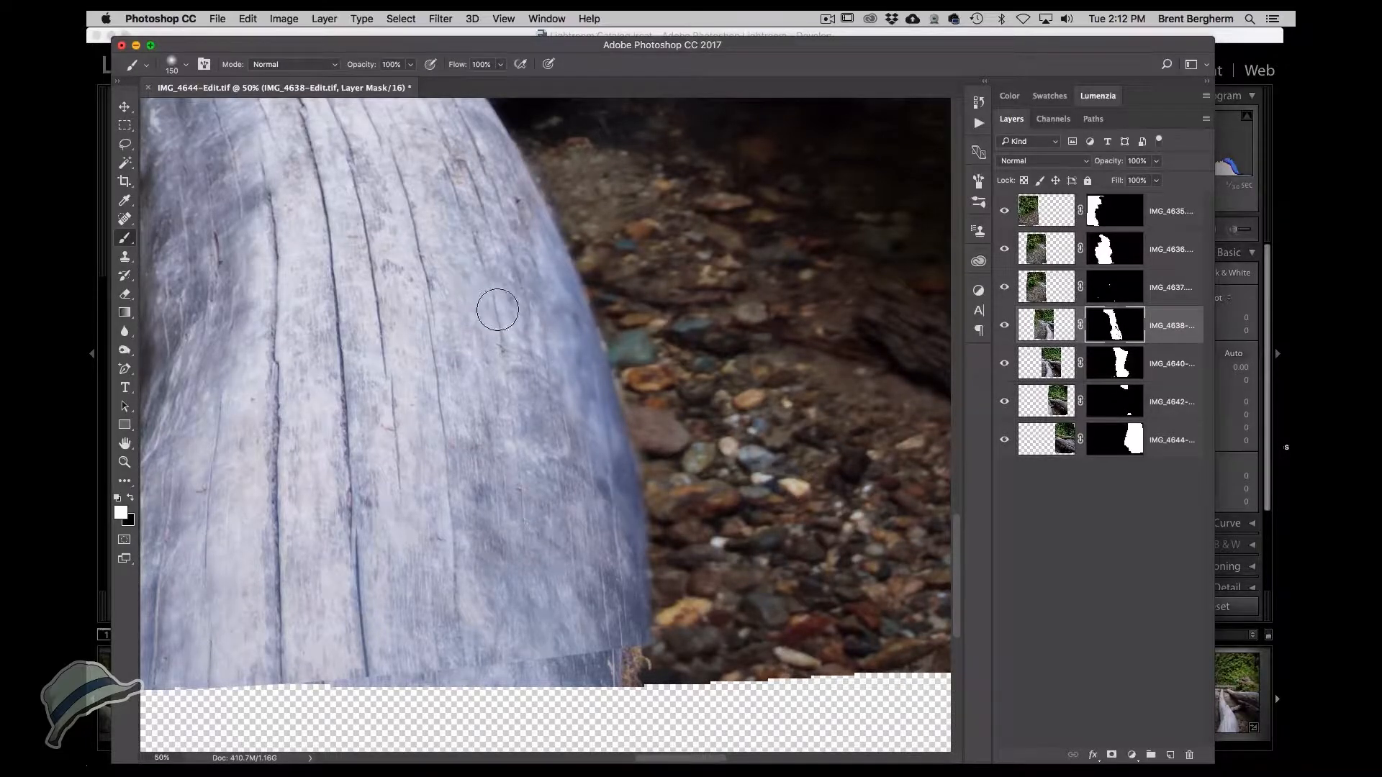
Examine the IMG_4638-Edit layer mask on its own around the log, then return to the normal image view.
{"action": "left_click", "coordinate": [1115, 330], "text": "alt"}
{"action": "left_click_drag", "start_coordinate": [481, 589], "coordinate": [515, 581]}
{"action": "mouse_move", "coordinate": [433, 506]}
{"action": "left_mouse_down"}
{"action": "mouse_move", "coordinate": [434, 414]}
{"action": "mouse_move", "coordinate": [412, 520]}
{"action": "left_mouse_up"}
{"action": "mouse_move", "coordinate": [431, 454]}
{"action": "left_mouse_down"}
{"action": "mouse_move", "coordinate": [554, 682]}
{"action": "mouse_move", "coordinate": [671, 746]}
{"action": "left_mouse_up"}
{"action": "left_click_drag", "start_coordinate": [503, 635], "coordinate": [528, 542]}
{"action": "mouse_move", "coordinate": [471, 475]}
{"action": "left_mouse_down"}
{"action": "mouse_move", "coordinate": [445, 460]}
{"action": "mouse_move", "coordinate": [405, 334]}
{"action": "mouse_move", "coordinate": [420, 499]}
{"action": "mouse_move", "coordinate": [399, 322]}
{"action": "mouse_move", "coordinate": [455, 598]}
{"action": "mouse_move", "coordinate": [498, 531]}
{"action": "mouse_move", "coordinate": [442, 333]}
{"action": "mouse_move", "coordinate": [492, 323]}
{"action": "mouse_move", "coordinate": [490, 491]}
{"action": "mouse_move", "coordinate": [512, 489]}
{"action": "mouse_move", "coordinate": [550, 361]}
{"action": "mouse_move", "coordinate": [569, 543]}
{"action": "mouse_move", "coordinate": [530, 544]}
{"action": "mouse_move", "coordinate": [647, 578]}
{"action": "mouse_move", "coordinate": [669, 676]}
{"action": "left_mouse_up"}
{"action": "left_click_drag", "start_coordinate": [582, 602], "coordinate": [653, 674]}
{"action": "left_click_drag", "start_coordinate": [568, 435], "coordinate": [609, 578]}
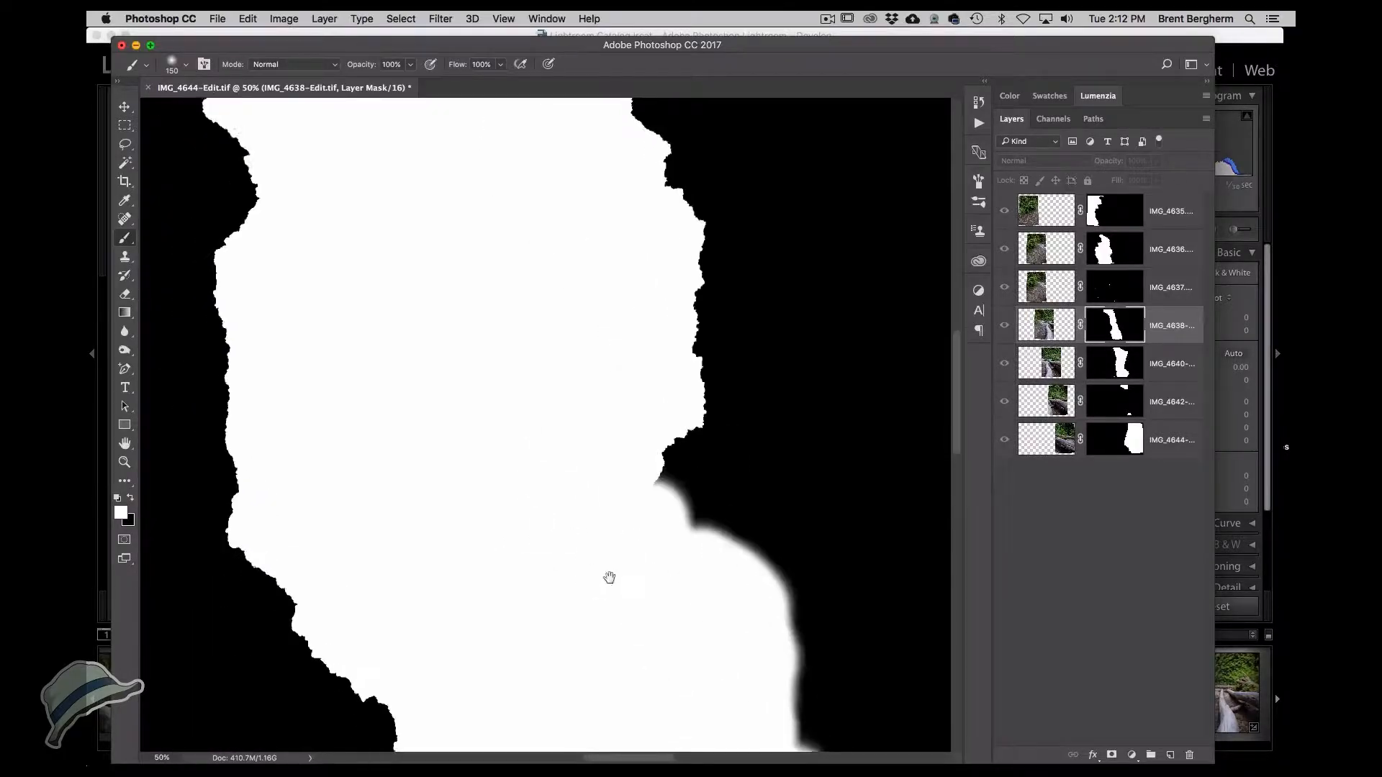
{"action": "left_click", "coordinate": [1046, 327]}
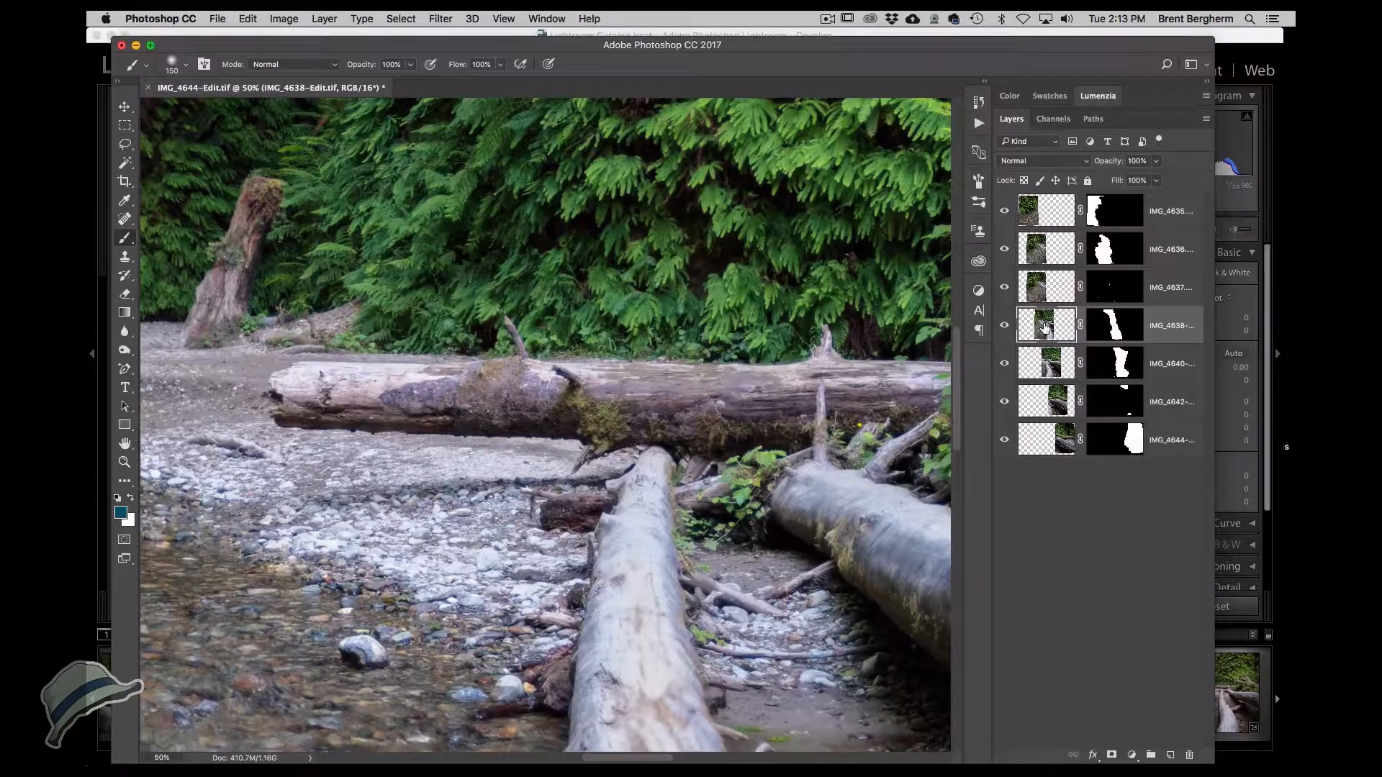
Compare frames across the upper log by toggling the IMG_4640-Edit layer and disabling the IMG_4642-Edit layer mask.
{"action": "left_click_drag", "start_coordinate": [740, 569], "coordinate": [605, 323]}
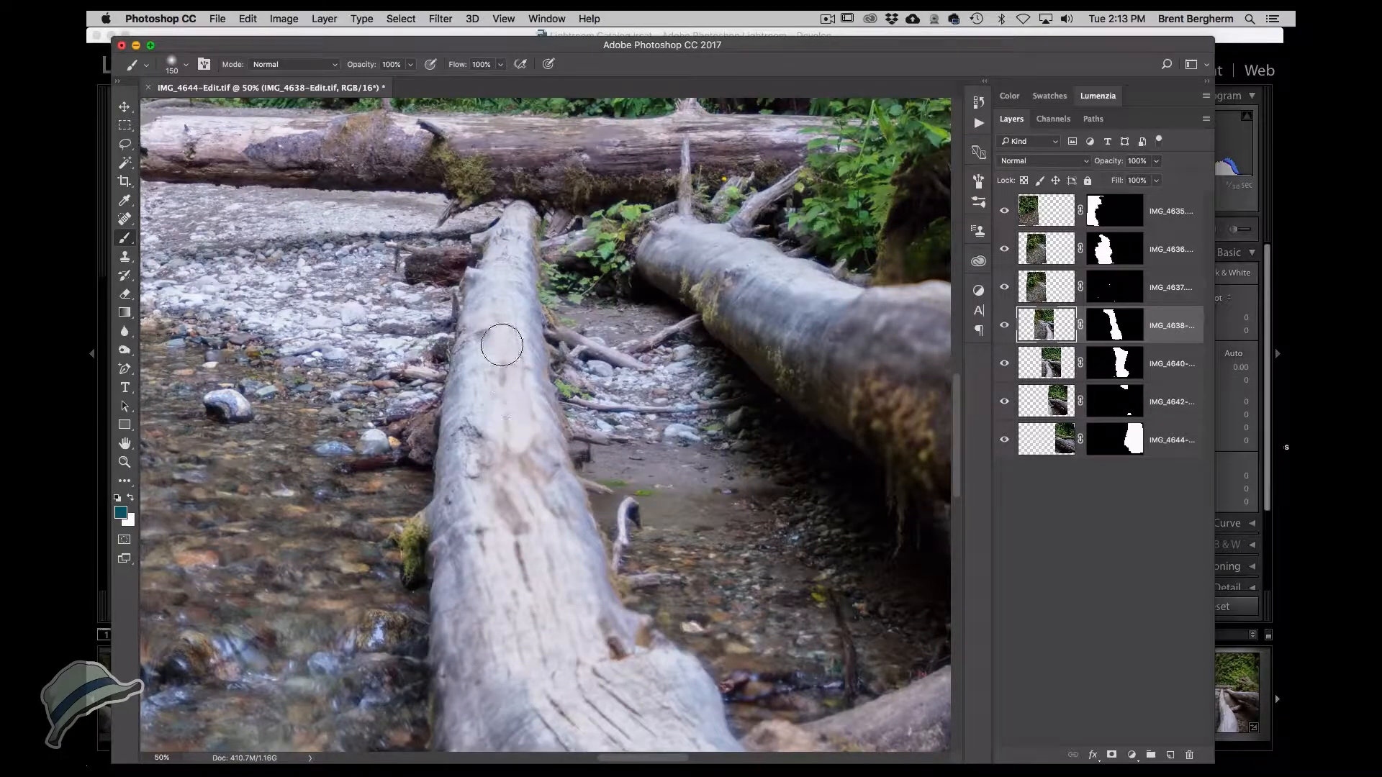
{"action": "mouse_move", "coordinate": [520, 583]}
{"action": "left_mouse_down"}
{"action": "mouse_move", "coordinate": [409, 303]}
{"action": "mouse_move", "coordinate": [473, 489]}
{"action": "mouse_move", "coordinate": [447, 231]}
{"action": "mouse_move", "coordinate": [489, 583]}
{"action": "left_mouse_up"}
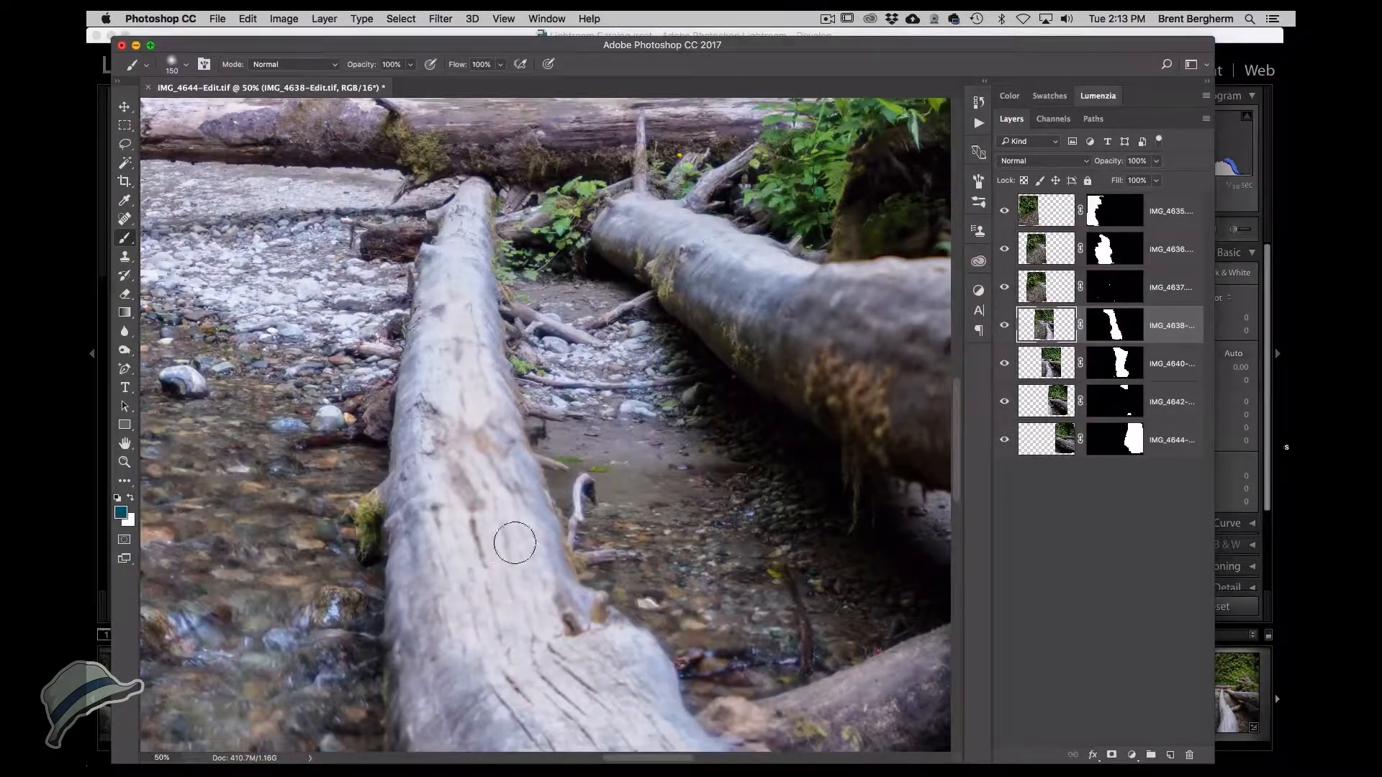
{"action": "left_click_drag", "start_coordinate": [641, 498], "coordinate": [294, 495]}
{"action": "left_click_drag", "start_coordinate": [600, 450], "coordinate": [309, 478]}
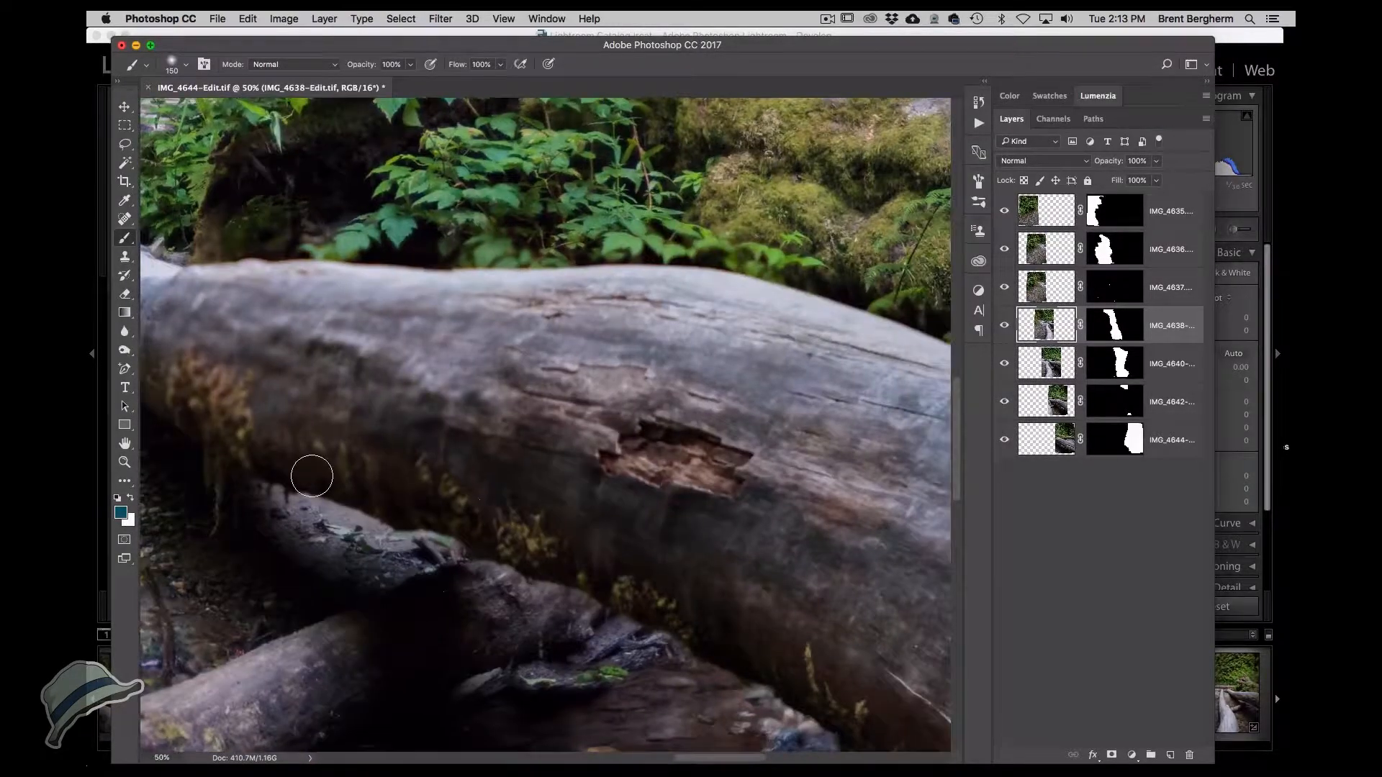
{"action": "mouse_move", "coordinate": [593, 407]}
{"action": "left_mouse_down"}
{"action": "mouse_move", "coordinate": [471, 380]}
{"action": "mouse_move", "coordinate": [637, 417]}
{"action": "left_mouse_up"}
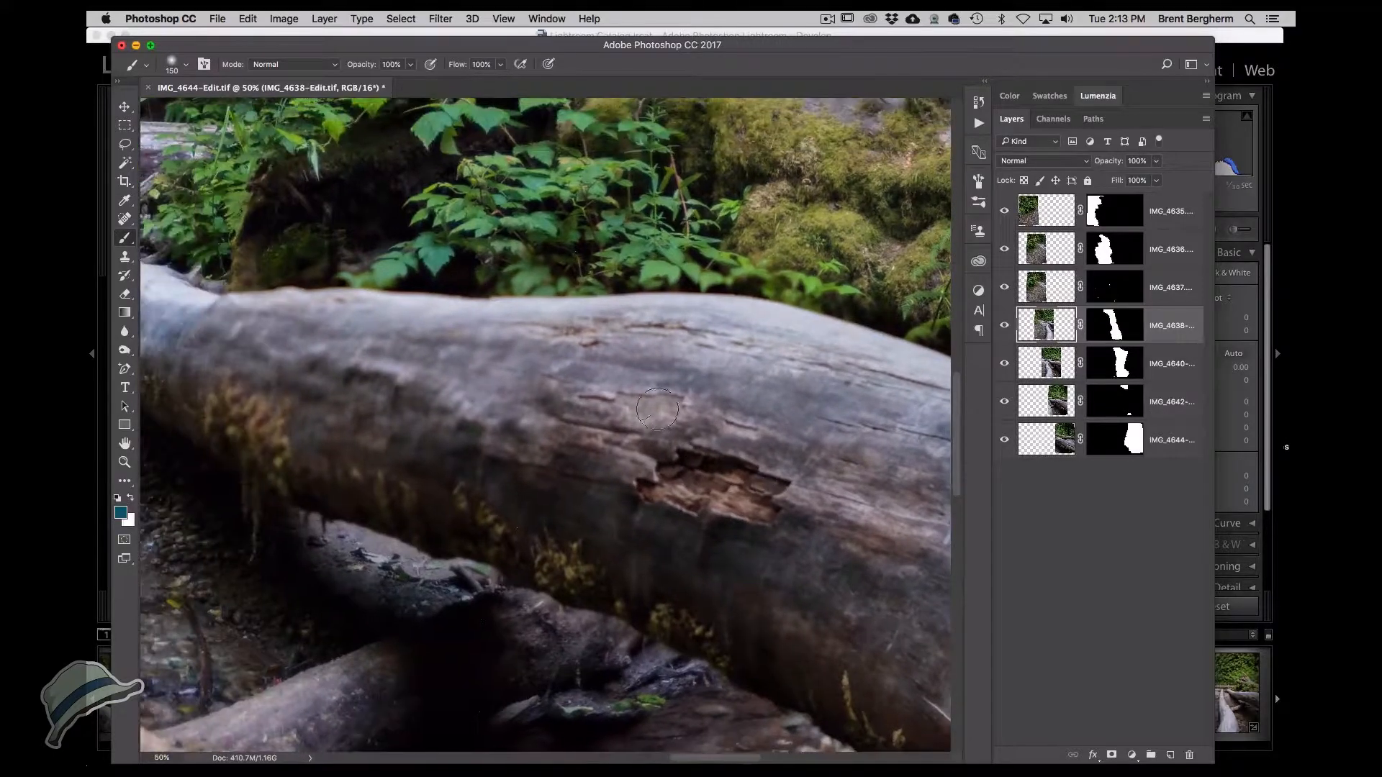
{"action": "left_click_drag", "start_coordinate": [381, 388], "coordinate": [483, 359]}
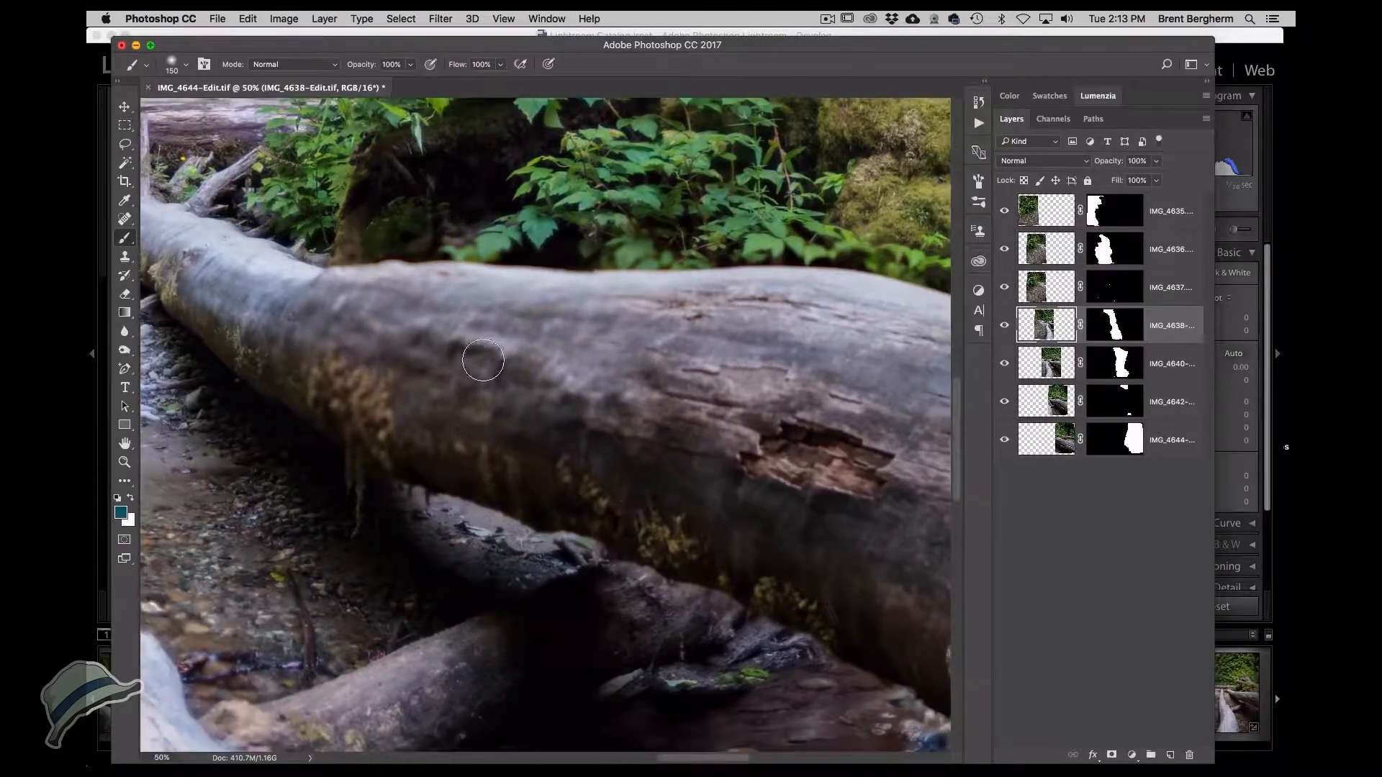
{"action": "left_click", "coordinate": [1004, 365]}
{"action": "left_click", "coordinate": [1004, 365]}
{"action": "left_click", "coordinate": [1001, 367]}
{"action": "left_click", "coordinate": [1004, 365]}
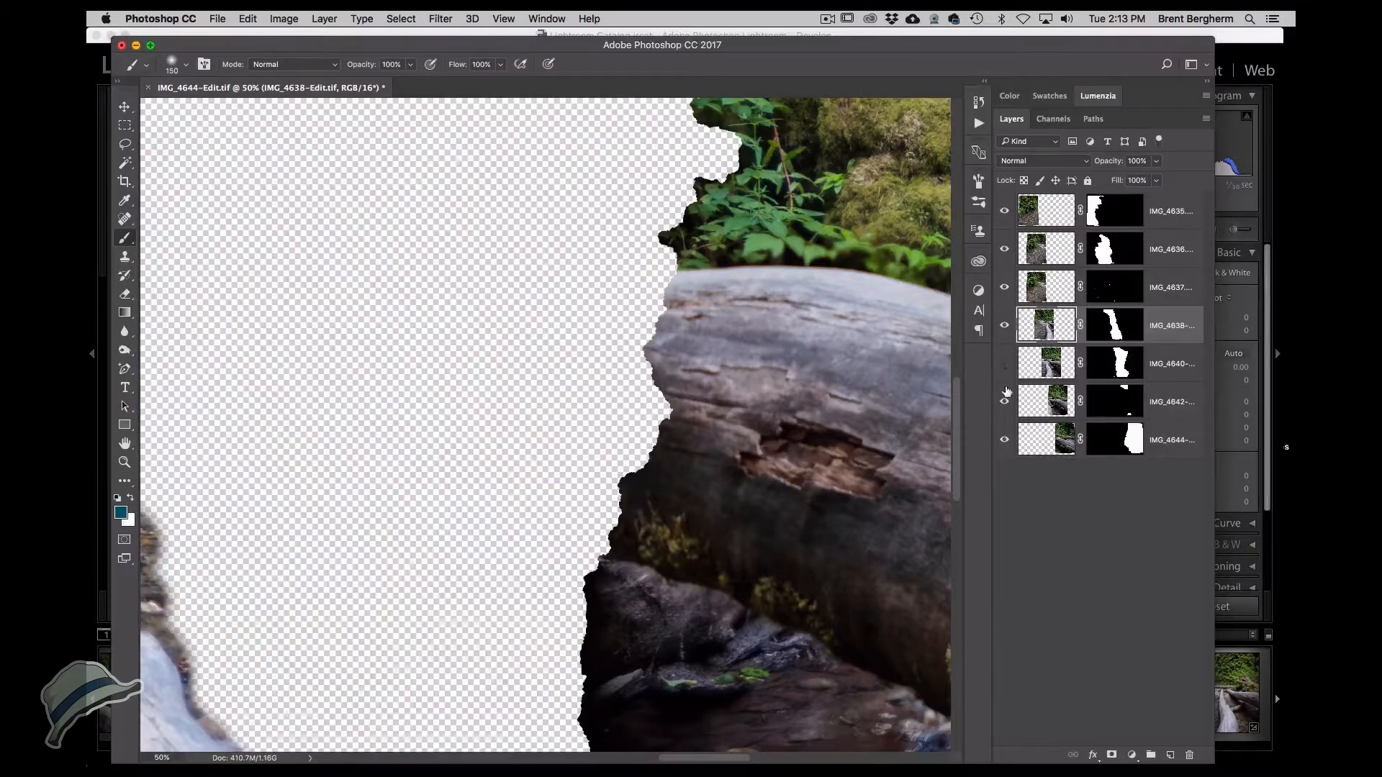
{"action": "left_click", "coordinate": [1103, 402], "text": "shift"}
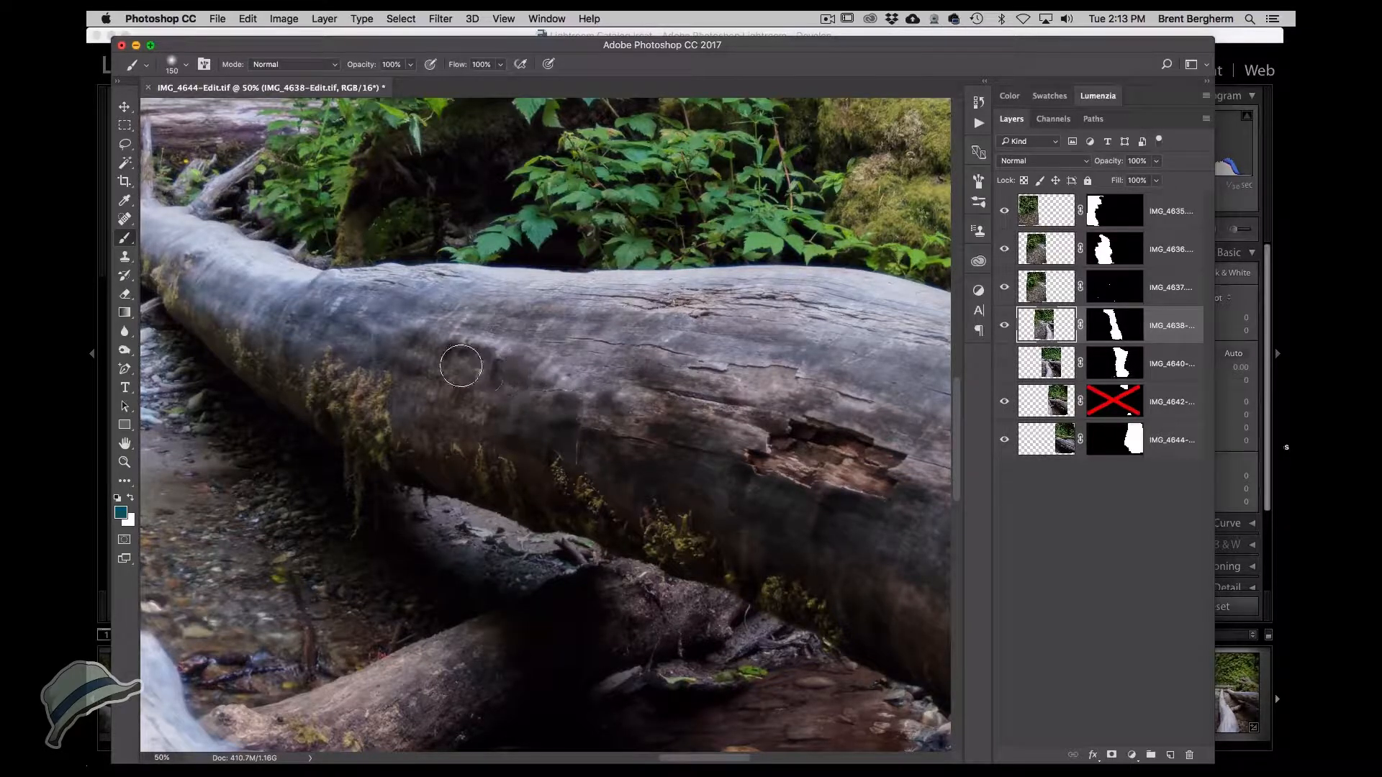
{"action": "left_click", "coordinate": [1005, 364]}
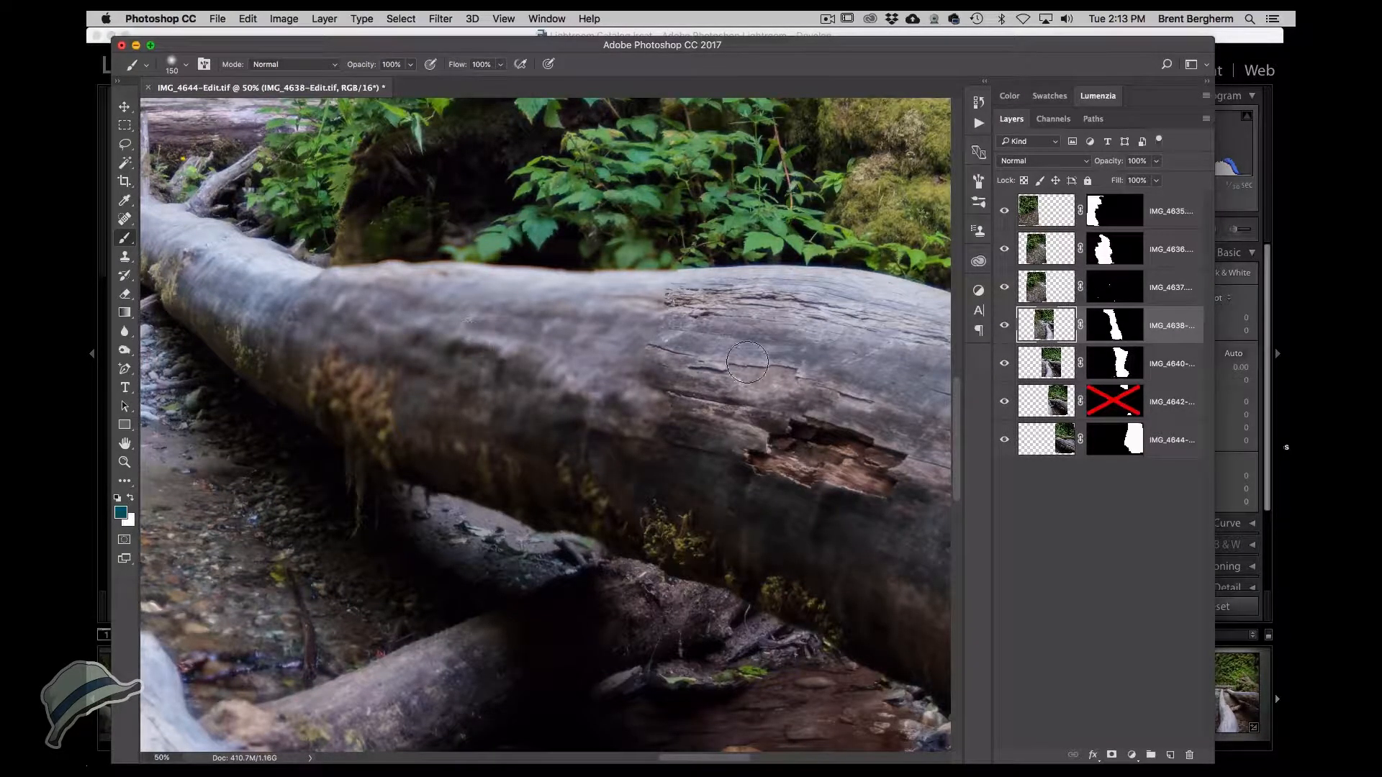
Paint black on the IMG_4640-Edit layer mask over the upper log.
{"action": "left_click", "coordinate": [1132, 367]}
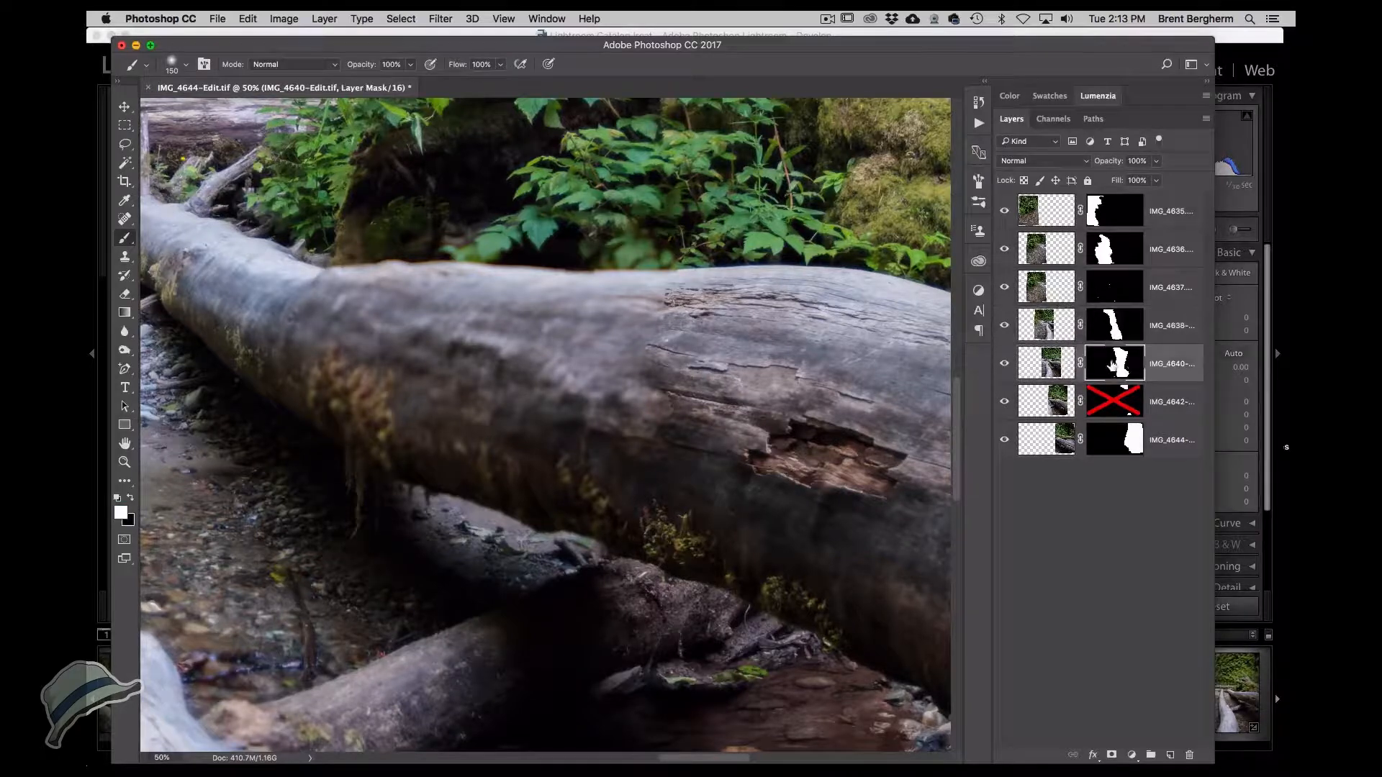
{"action": "key", "text": "x"}
{"action": "mouse_move", "coordinate": [615, 375]}
{"action": "left_mouse_down"}
{"action": "mouse_move", "coordinate": [544, 367]}
{"action": "mouse_move", "coordinate": [665, 394]}
{"action": "mouse_move", "coordinate": [637, 409]}
{"action": "mouse_move", "coordinate": [628, 451]}
{"action": "mouse_move", "coordinate": [510, 413]}
{"action": "mouse_move", "coordinate": [545, 423]}
{"action": "mouse_move", "coordinate": [584, 482]}
{"action": "mouse_move", "coordinate": [651, 497]}
{"action": "mouse_move", "coordinate": [524, 475]}
{"action": "mouse_move", "coordinate": [493, 453]}
{"action": "mouse_move", "coordinate": [479, 412]}
{"action": "mouse_move", "coordinate": [451, 442]}
{"action": "mouse_move", "coordinate": [421, 386]}
{"action": "mouse_move", "coordinate": [448, 326]}
{"action": "mouse_move", "coordinate": [386, 347]}
{"action": "mouse_move", "coordinate": [379, 408]}
{"action": "mouse_move", "coordinate": [319, 320]}
{"action": "mouse_move", "coordinate": [288, 376]}
{"action": "mouse_move", "coordinate": [337, 291]}
{"action": "mouse_move", "coordinate": [720, 292]}
{"action": "left_mouse_up"}
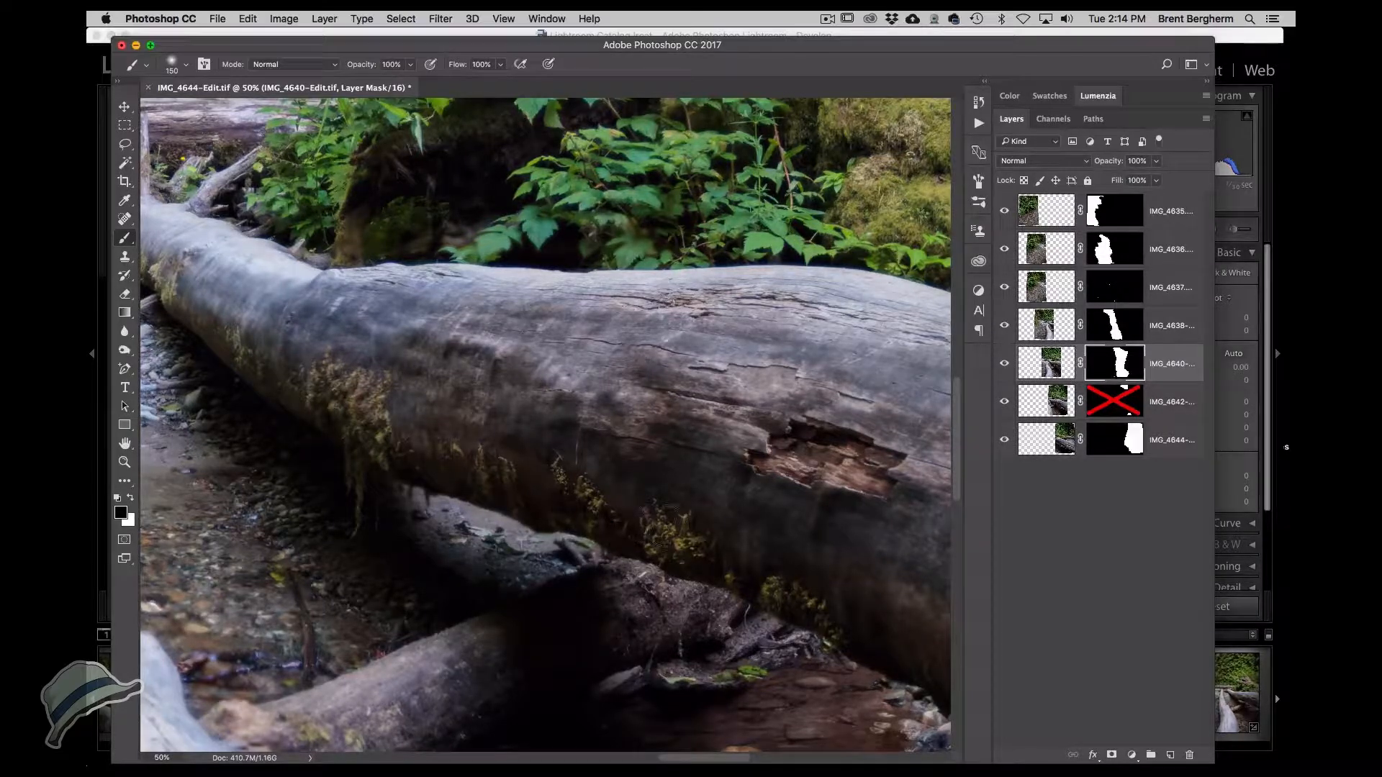
Toggle the IMG_4642-Edit layer's visibility at 25% zoom to check which frame covers the upper log.
{"action": "mouse_move", "coordinate": [702, 462]}
{"action": "left_mouse_down"}
{"action": "mouse_move", "coordinate": [586, 468]}
{"action": "mouse_move", "coordinate": [482, 441]}
{"action": "left_mouse_up"}
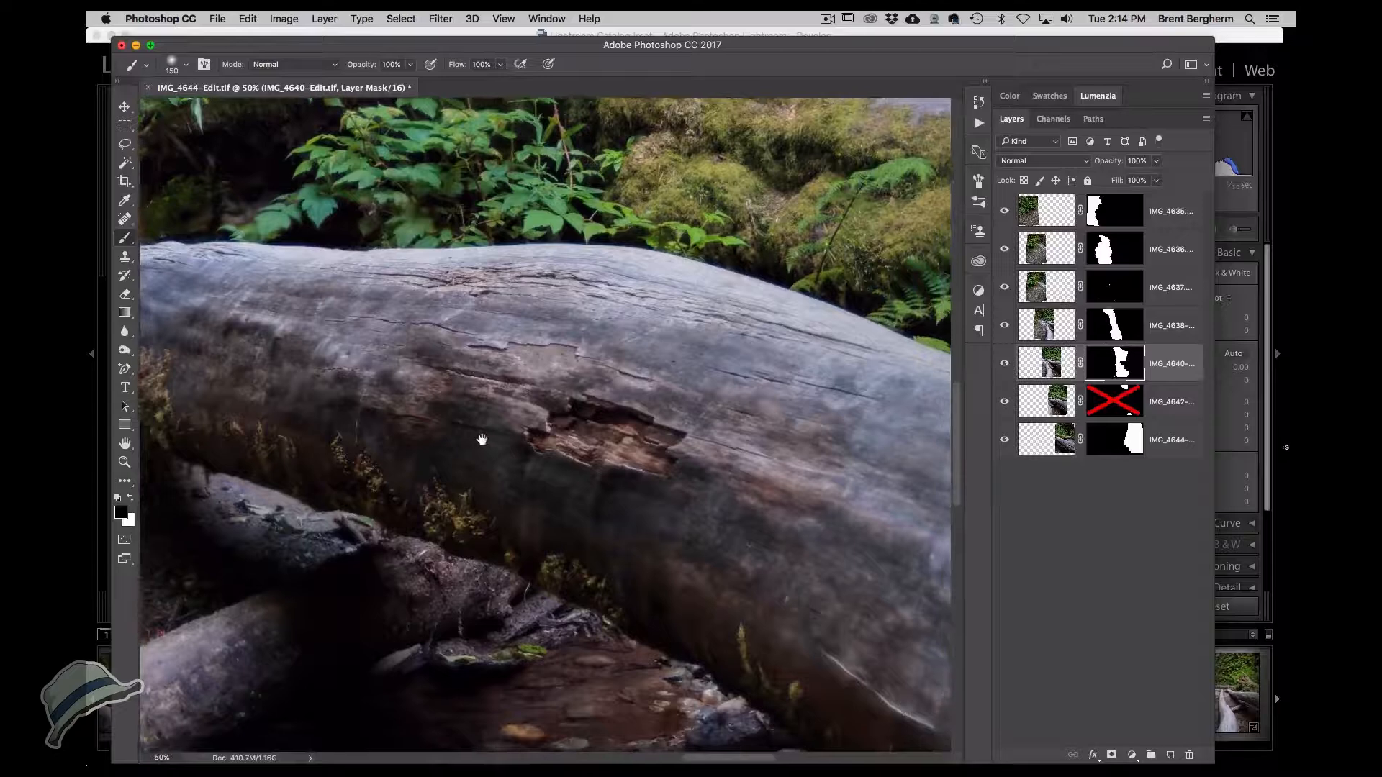
{"action": "left_click_drag", "start_coordinate": [566, 450], "coordinate": [434, 411]}
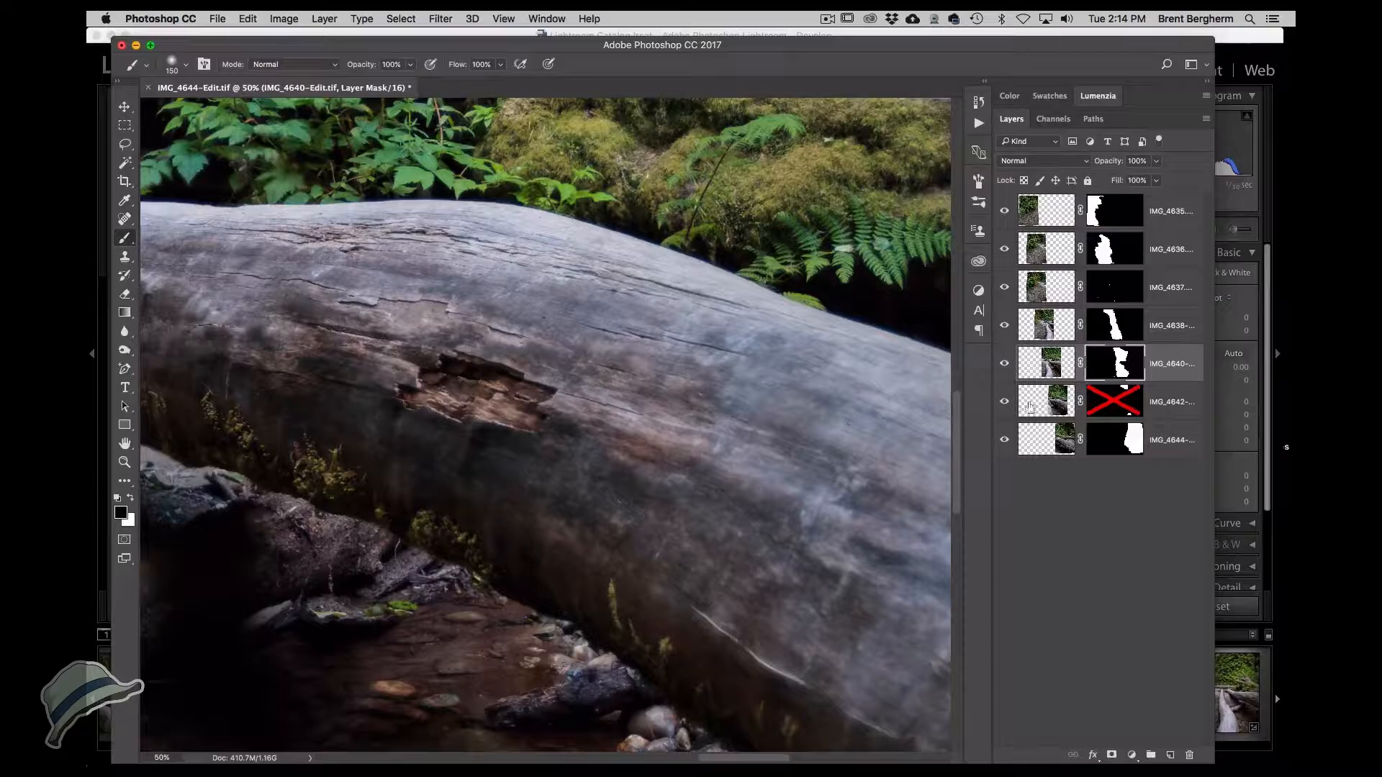
{"action": "left_click", "coordinate": [1007, 401]}
{"action": "left_click_drag", "start_coordinate": [799, 421], "coordinate": [316, 365]}
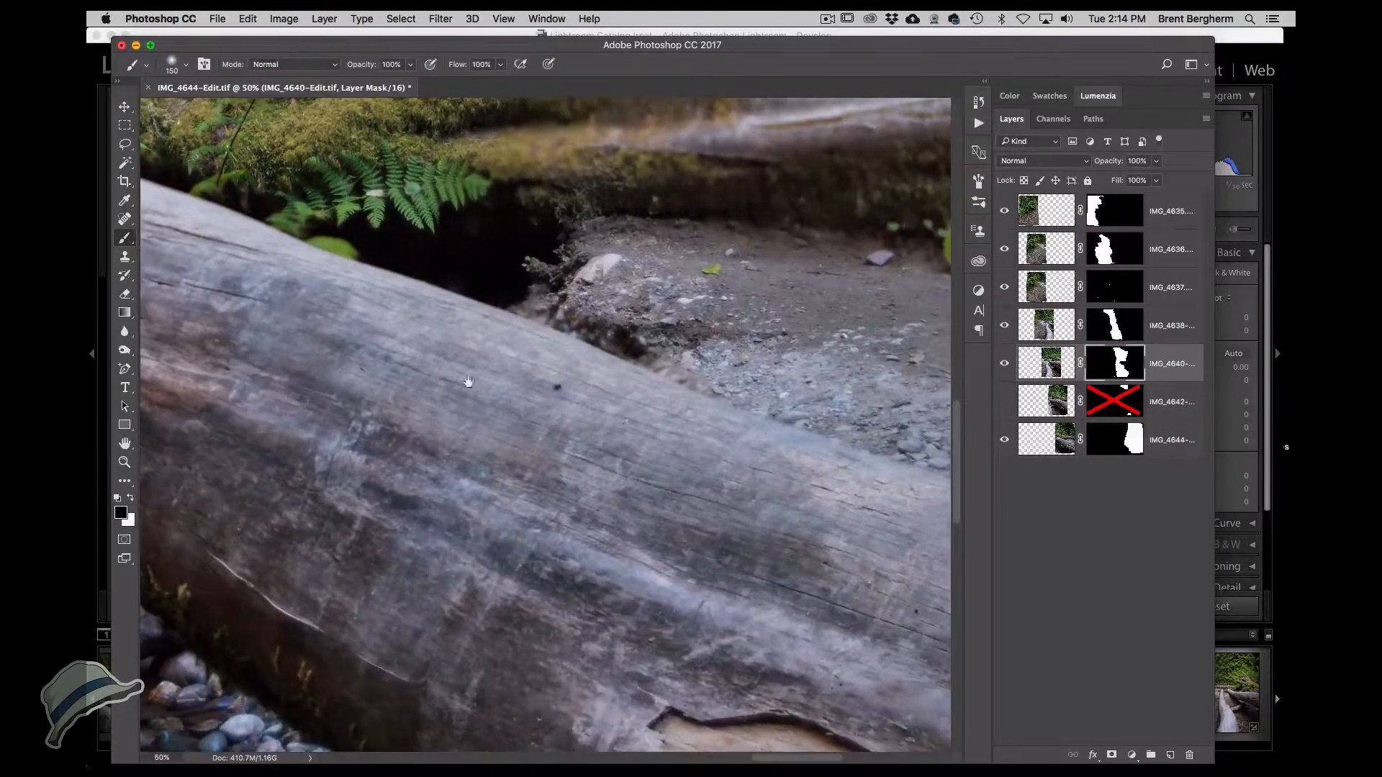
{"action": "left_click", "coordinate": [666, 391], "text": "alt"}
{"action": "left_click", "coordinate": [666, 391], "text": "alt"}
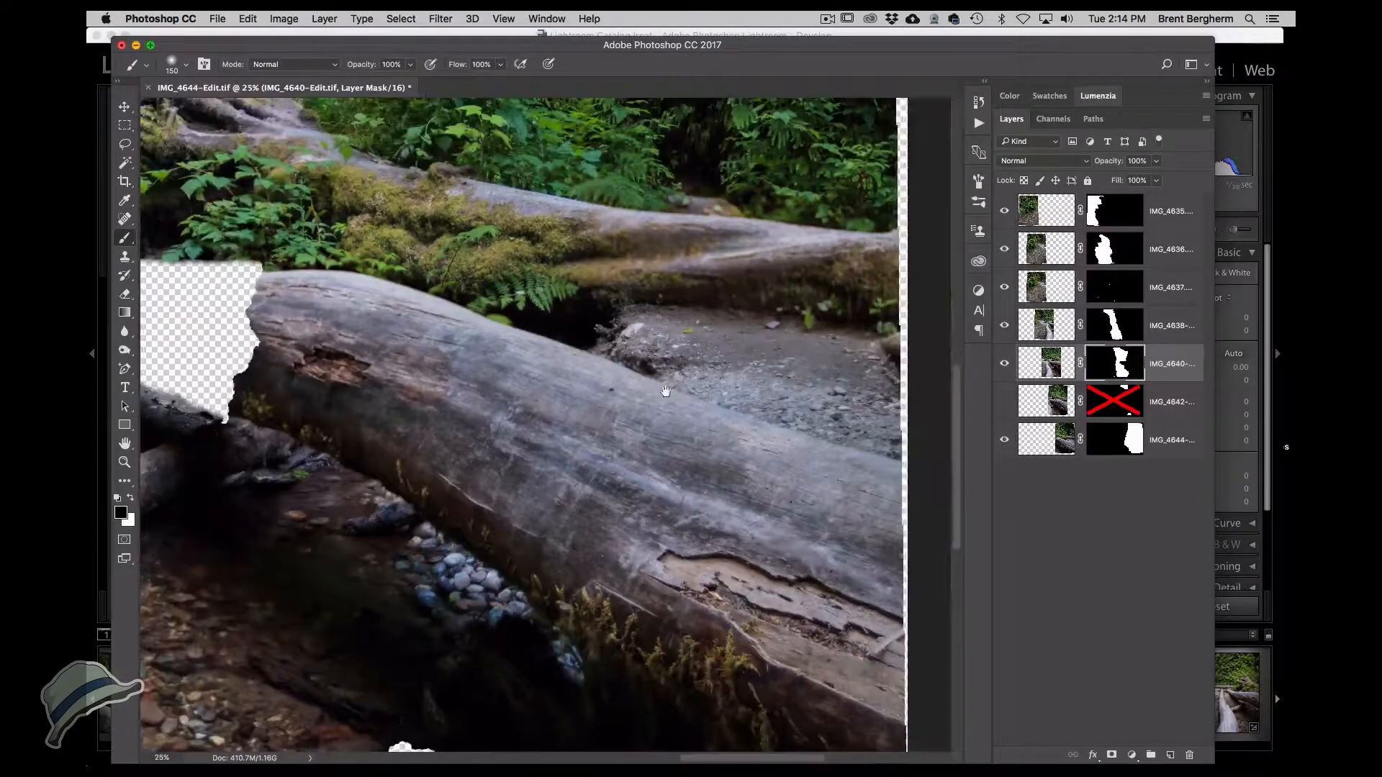
{"action": "left_click", "coordinate": [1006, 402]}
{"action": "left_click", "coordinate": [1006, 402]}
{"action": "left_click", "coordinate": [1006, 403]}
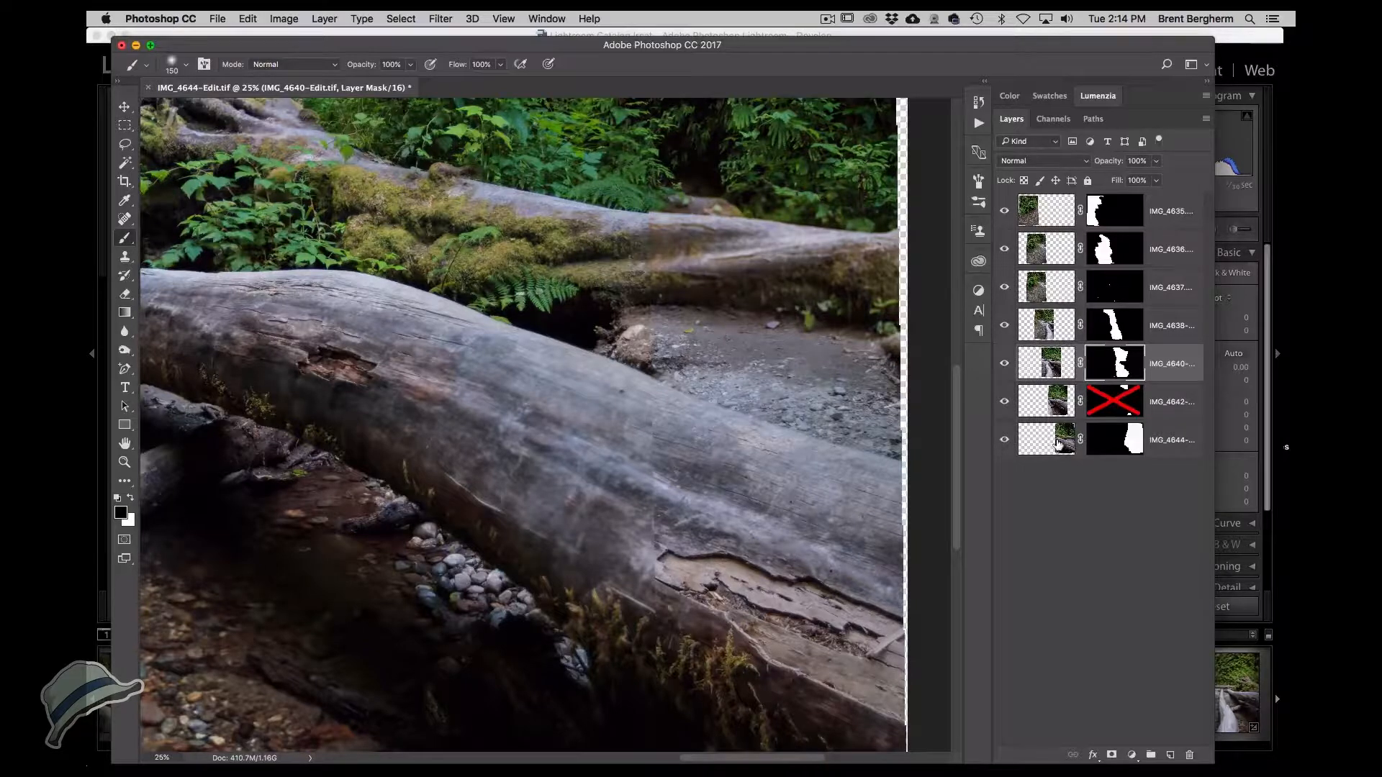
Move the IMG_4644-Edit layer above IMG_4642-Edit and toggle its visibility to compare the log coverage.
{"action": "left_click_drag", "start_coordinate": [1063, 441], "coordinate": [1064, 393]}
{"action": "left_click_drag", "start_coordinate": [567, 466], "coordinate": [698, 551]}
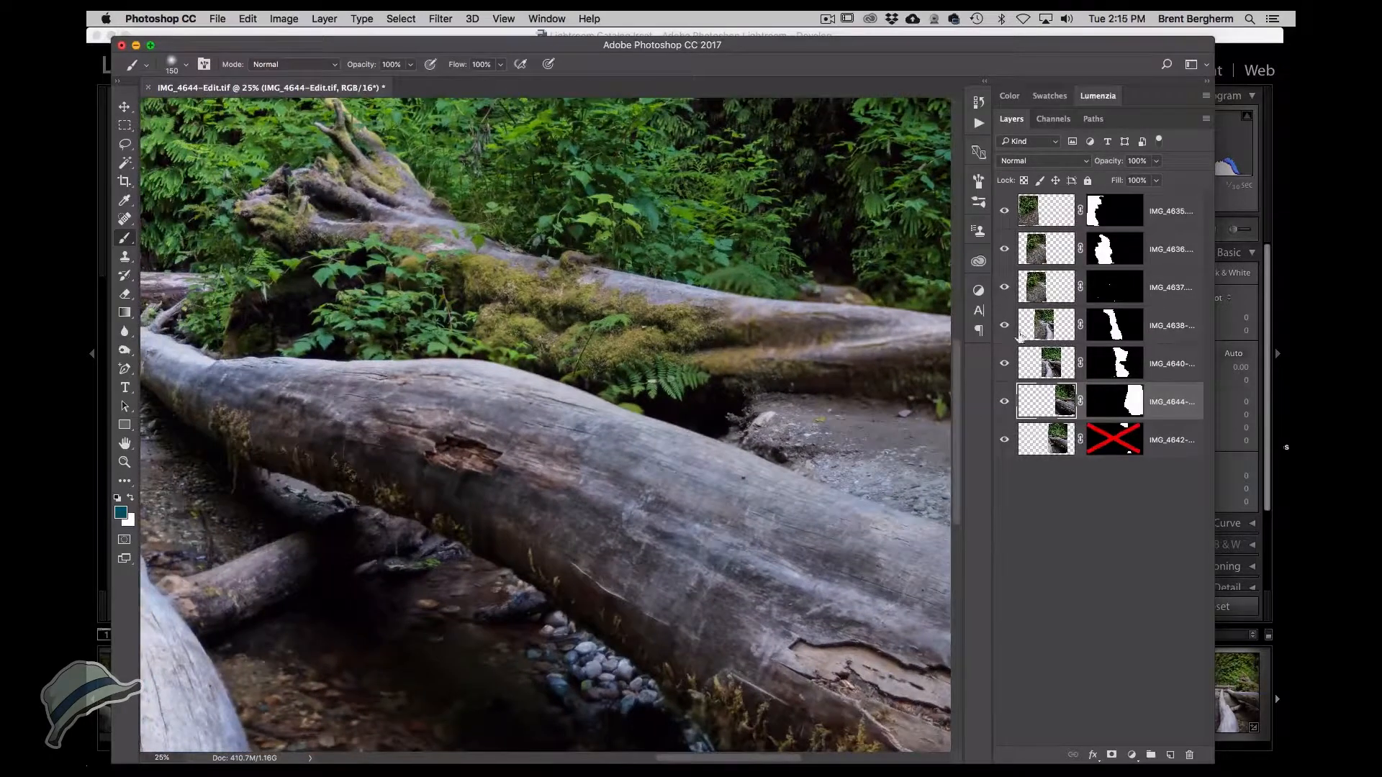
{"action": "left_click", "coordinate": [1007, 404]}
{"action": "left_click", "coordinate": [1005, 403]}
{"action": "left_click", "coordinate": [1005, 404]}
{"action": "left_click", "coordinate": [1005, 404]}
{"action": "left_click", "coordinate": [1006, 403]}
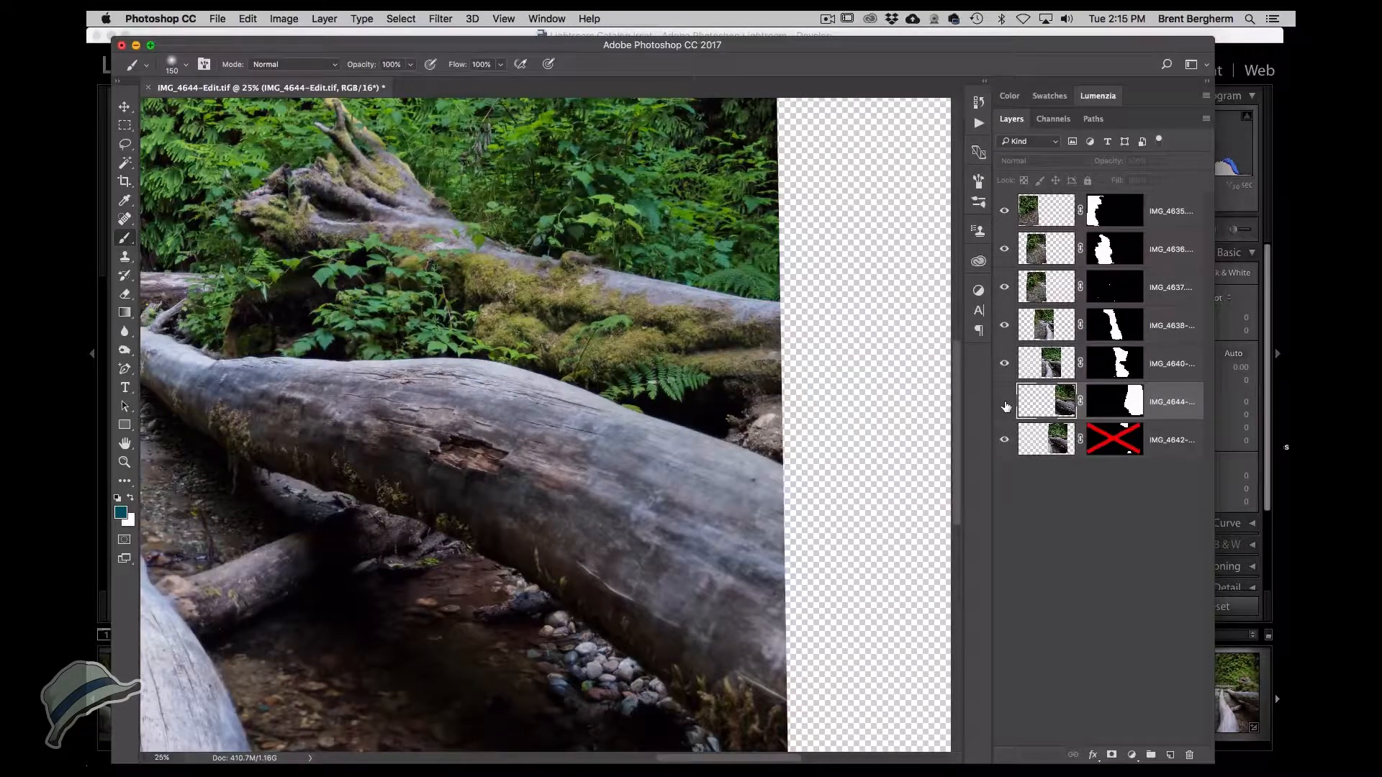
{"action": "left_click", "coordinate": [1005, 404]}
{"action": "left_click", "coordinate": [1005, 405]}
{"action": "left_click", "coordinate": [1005, 405]}
{"action": "left_click", "coordinate": [1005, 405]}
{"action": "left_click", "coordinate": [1005, 406]}
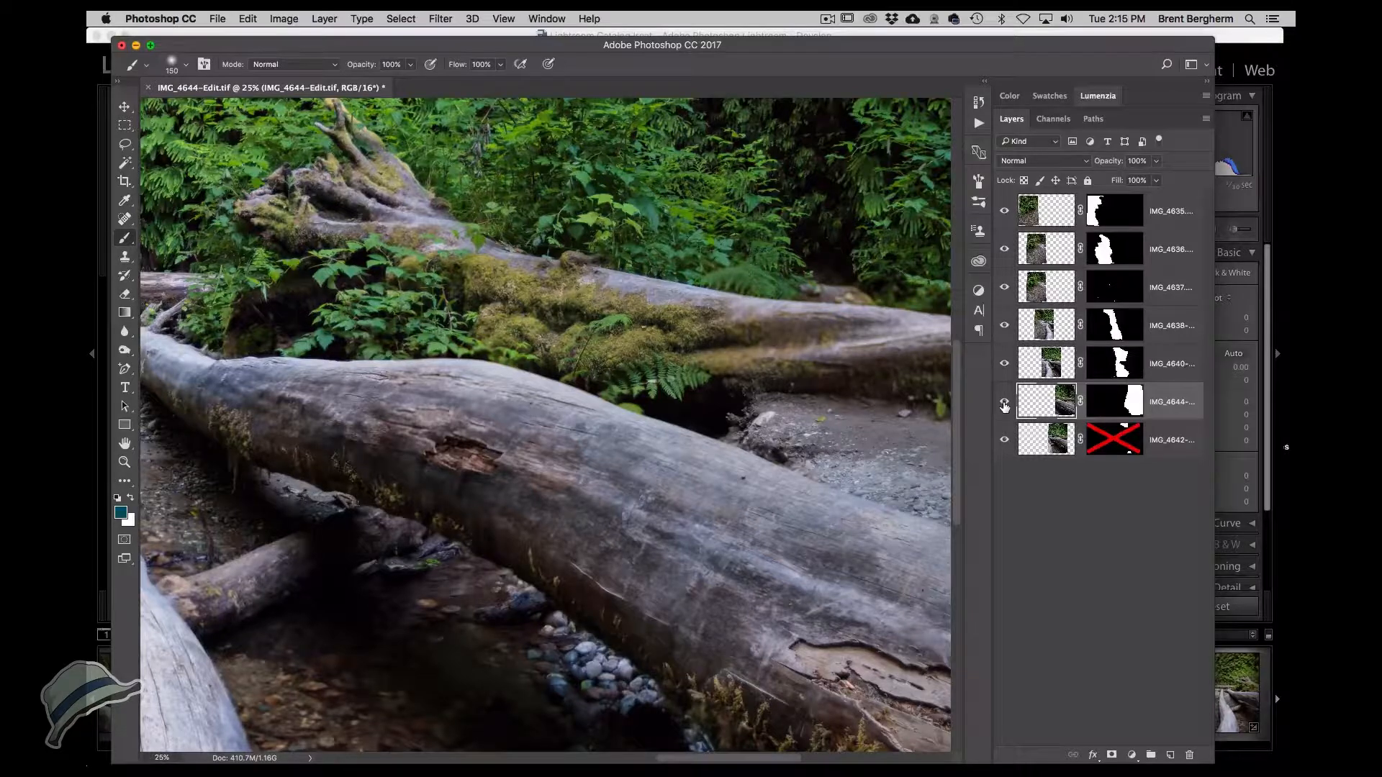
Paint black with a 700 px brush on the IMG_4644-Edit layer mask along the large log.
{"action": "left_click", "coordinate": [1112, 403]}
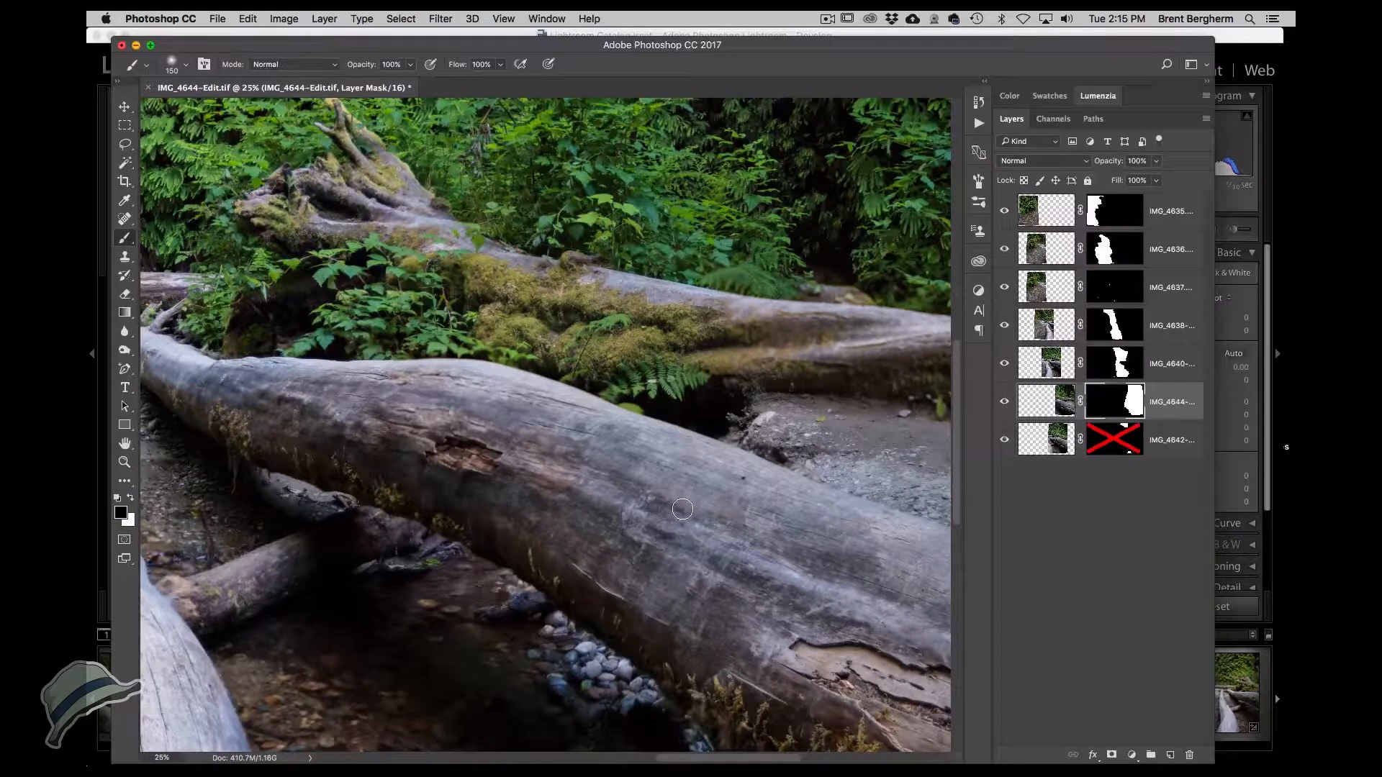
{"action": "key", "text": "bracketright"}
{"action": "key", "text": "bracketright"}
{"action": "key", "text": "bracketright"}
{"action": "key", "text": "bracketright"}
{"action": "key", "text": "bracketright"}
{"action": "key", "text": "bracketright"}
{"action": "key", "text": "bracketright"}
{"action": "key", "text": "bracketright"}
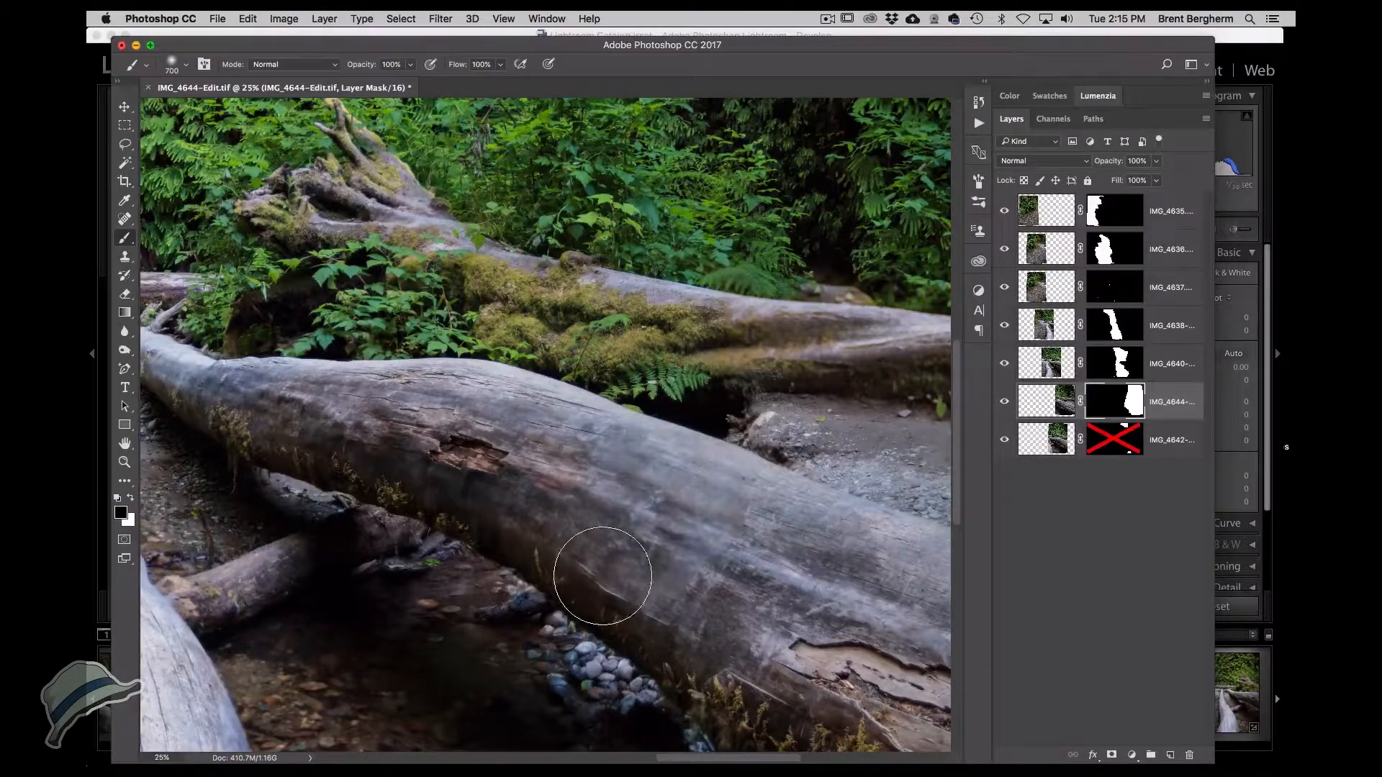
{"action": "mouse_move", "coordinate": [574, 638]}
{"action": "left_mouse_down"}
{"action": "mouse_move", "coordinate": [504, 575]}
{"action": "mouse_move", "coordinate": [427, 536]}
{"action": "mouse_move", "coordinate": [481, 552]}
{"action": "left_mouse_up"}
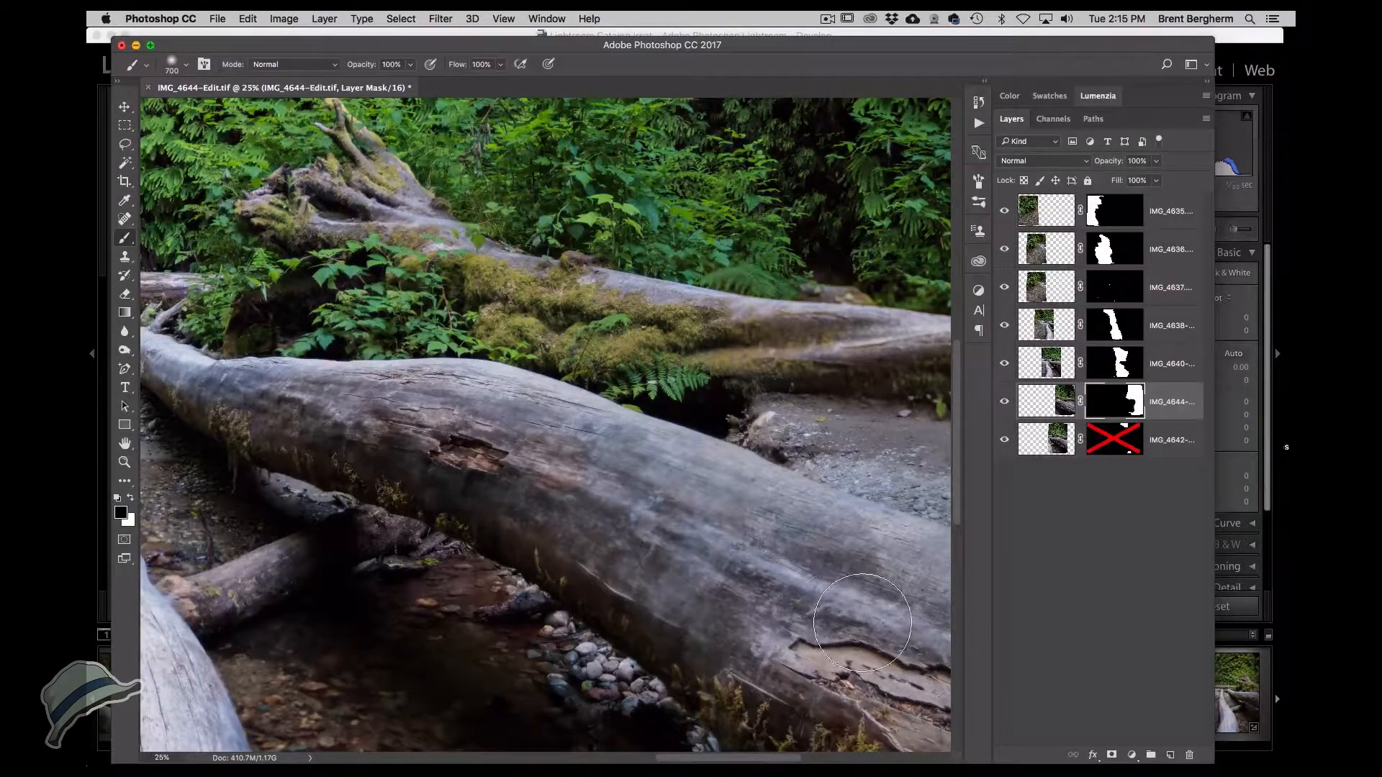
{"action": "mouse_move", "coordinate": [828, 633]}
{"action": "left_mouse_down"}
{"action": "mouse_move", "coordinate": [871, 690]}
{"action": "mouse_move", "coordinate": [783, 631]}
{"action": "mouse_move", "coordinate": [830, 717]}
{"action": "mouse_move", "coordinate": [809, 609]}
{"action": "mouse_move", "coordinate": [816, 567]}
{"action": "mouse_move", "coordinate": [834, 666]}
{"action": "mouse_move", "coordinate": [864, 573]}
{"action": "mouse_move", "coordinate": [846, 563]}
{"action": "mouse_move", "coordinate": [767, 698]}
{"action": "left_mouse_up"}
Paint white and black strokes on the IMG_4644-Edit layer mask along the upper log.
{"action": "key", "text": "x"}
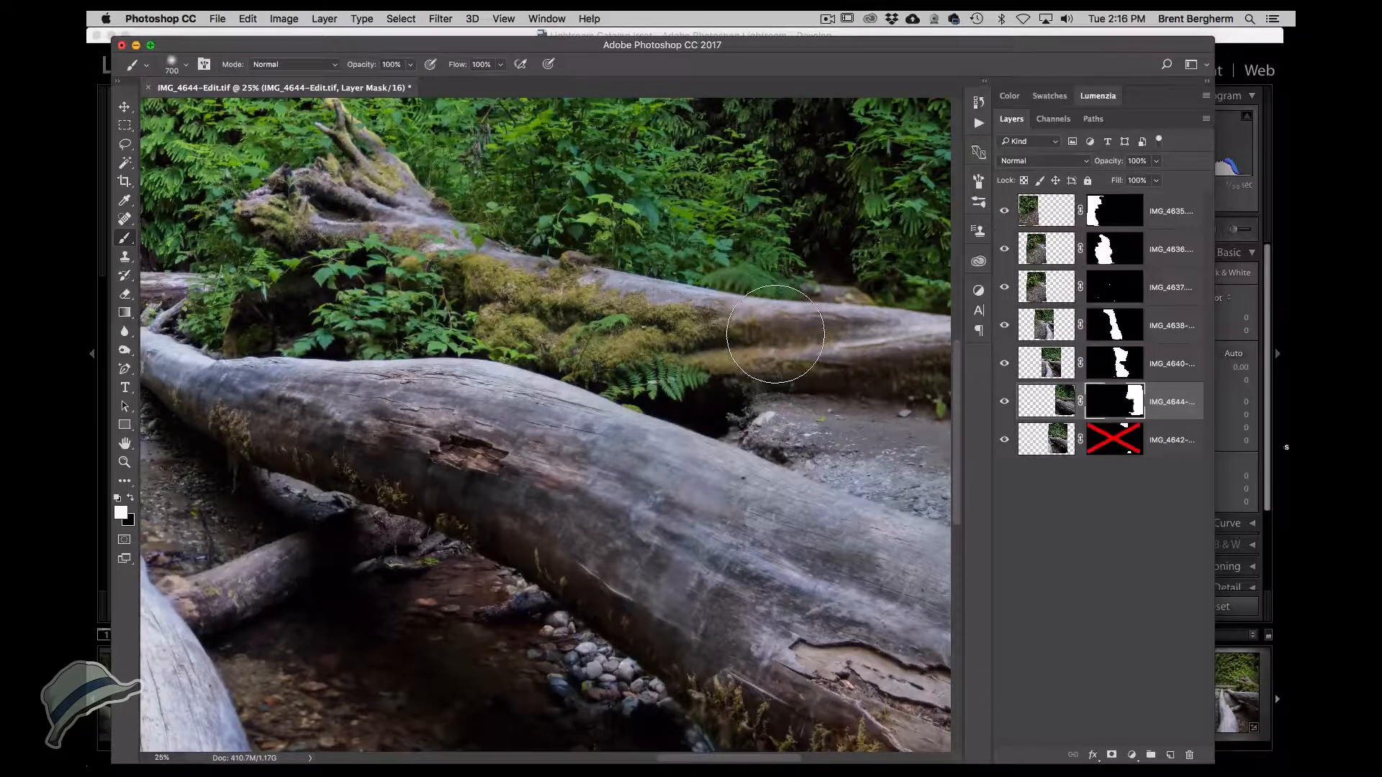
{"action": "left_click", "coordinate": [776, 335]}
{"action": "key", "text": "x"}
{"action": "mouse_move", "coordinate": [795, 340]}
{"action": "left_mouse_down"}
{"action": "mouse_move", "coordinate": [807, 344]}
{"action": "mouse_move", "coordinate": [809, 303]}
{"action": "mouse_move", "coordinate": [845, 353]}
{"action": "mouse_move", "coordinate": [830, 389]}
{"action": "left_mouse_up"}
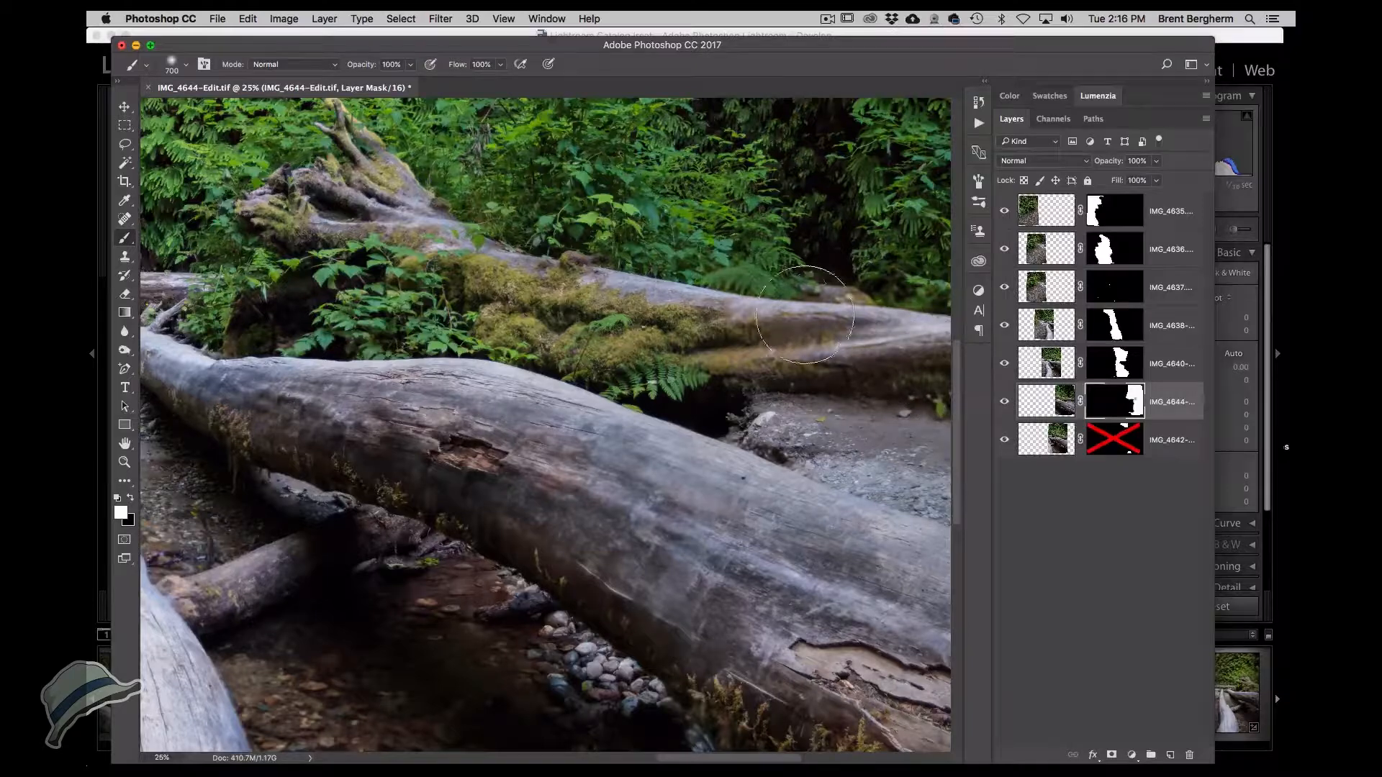
{"action": "key", "text": "x"}
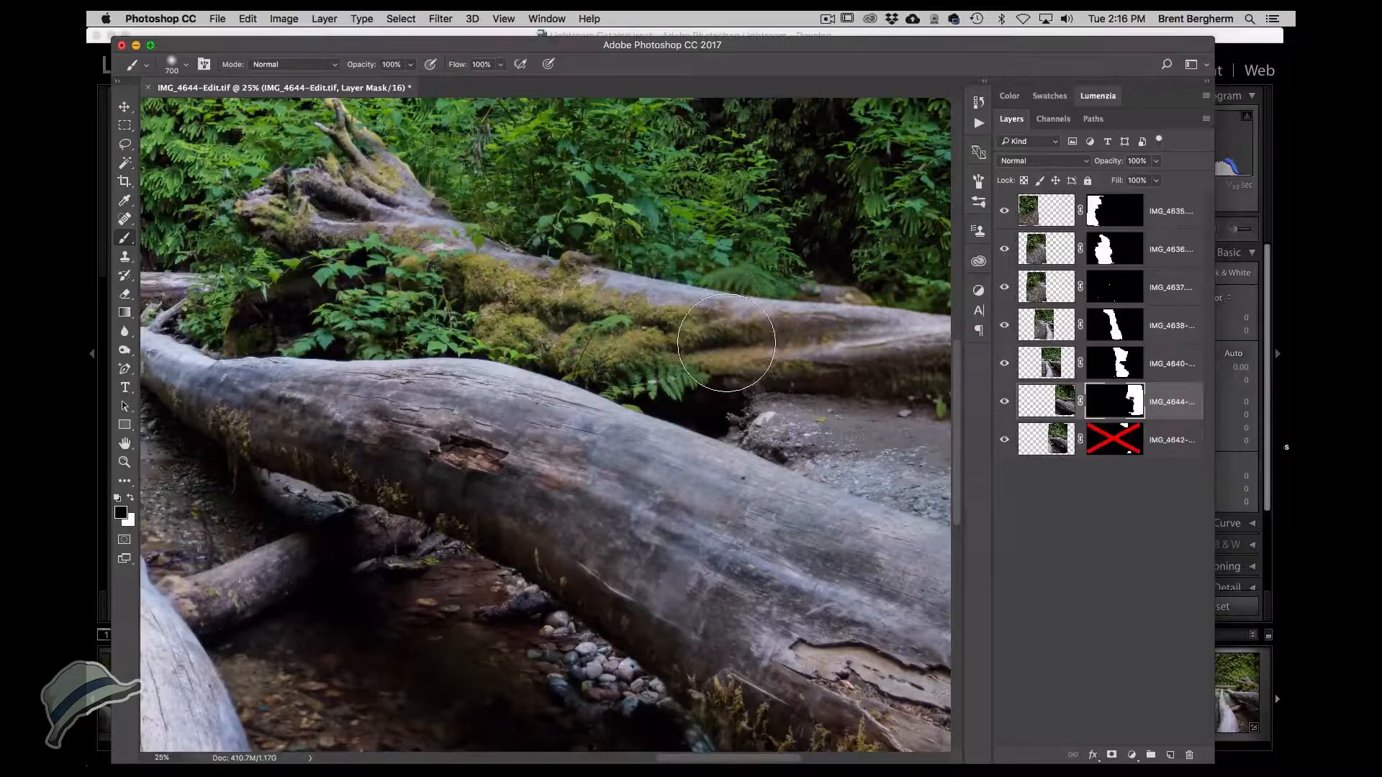
Paint black on the IMG_4644-Edit layer mask across the right section of the large log.
{"action": "left_click_drag", "start_coordinate": [693, 276], "coordinate": [657, 113]}
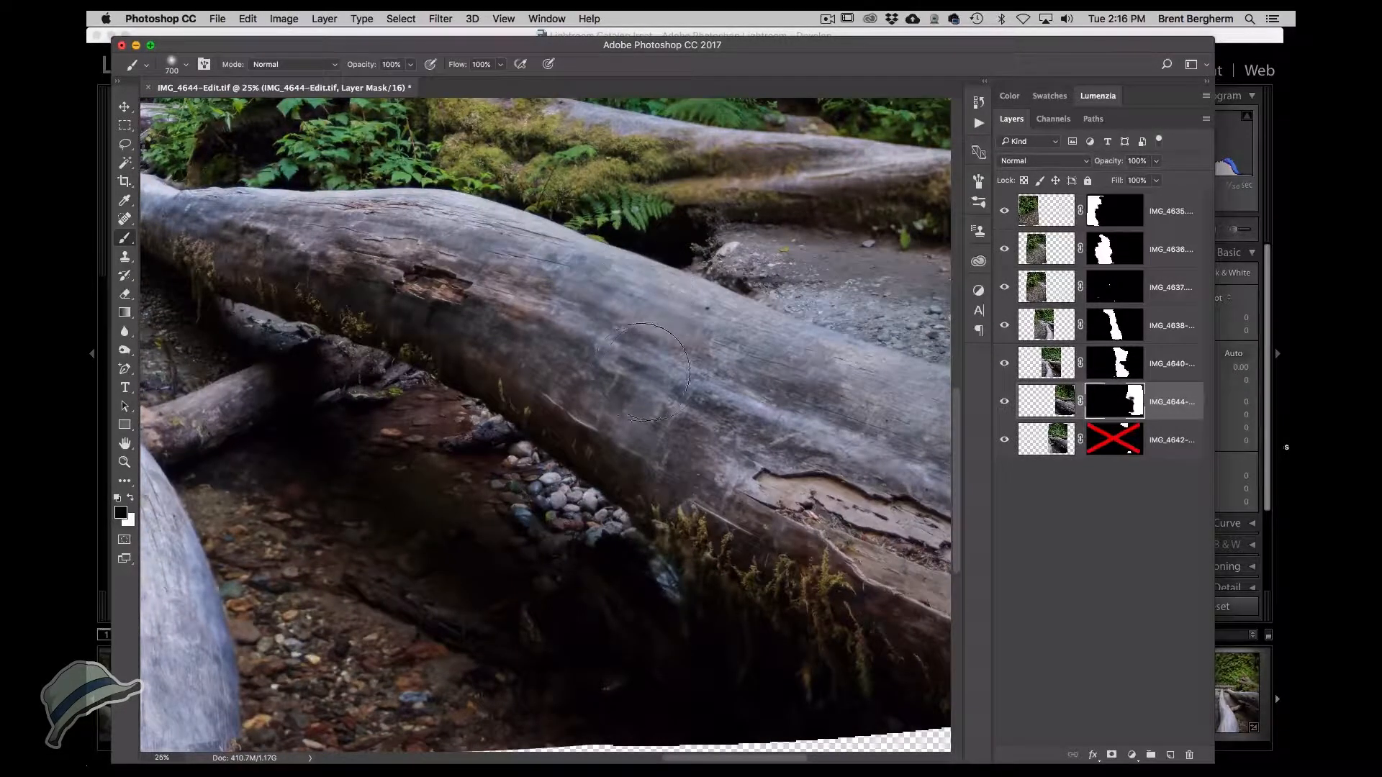
{"action": "mouse_move", "coordinate": [569, 304]}
{"action": "left_mouse_down"}
{"action": "mouse_move", "coordinate": [684, 386]}
{"action": "mouse_move", "coordinate": [780, 418]}
{"action": "mouse_move", "coordinate": [796, 401]}
{"action": "mouse_move", "coordinate": [774, 270]}
{"action": "left_mouse_up"}
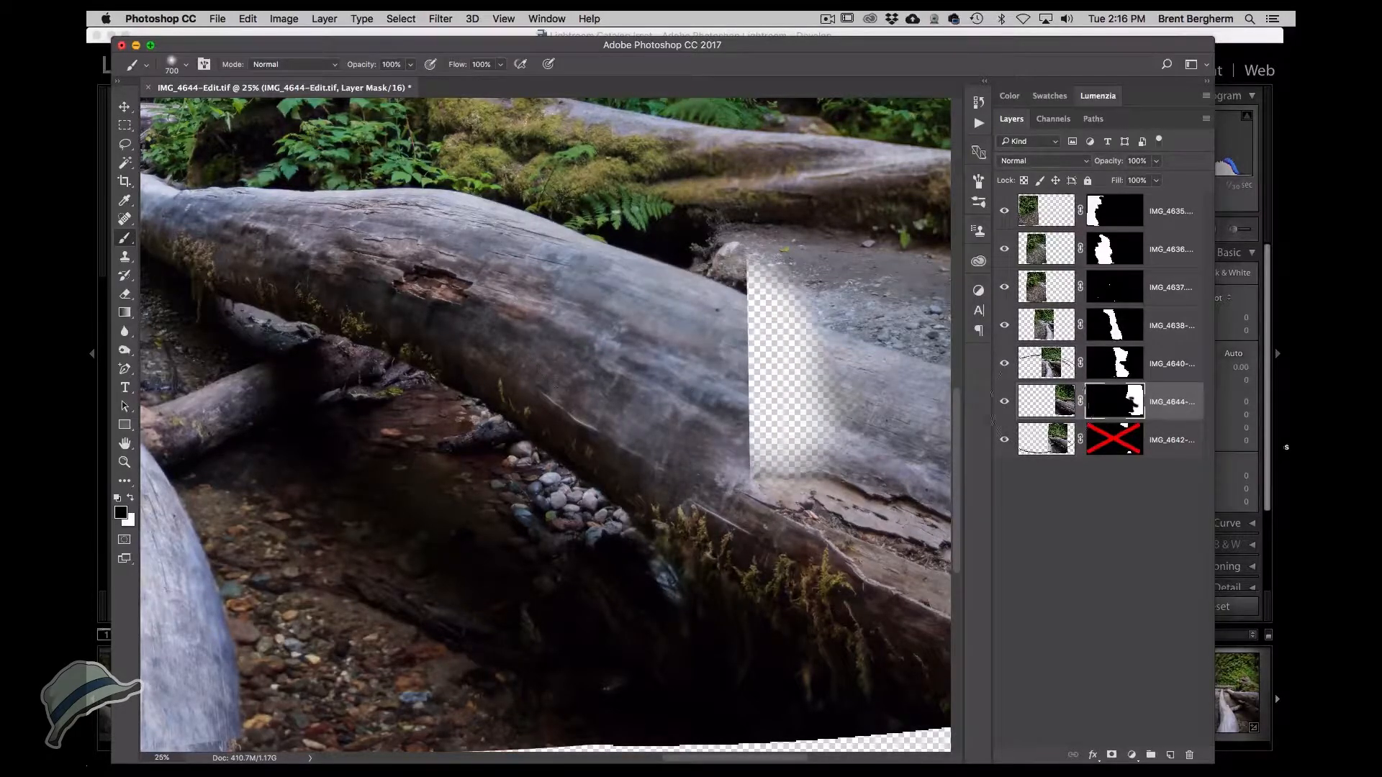
{"action": "left_click", "coordinate": [1047, 441]}
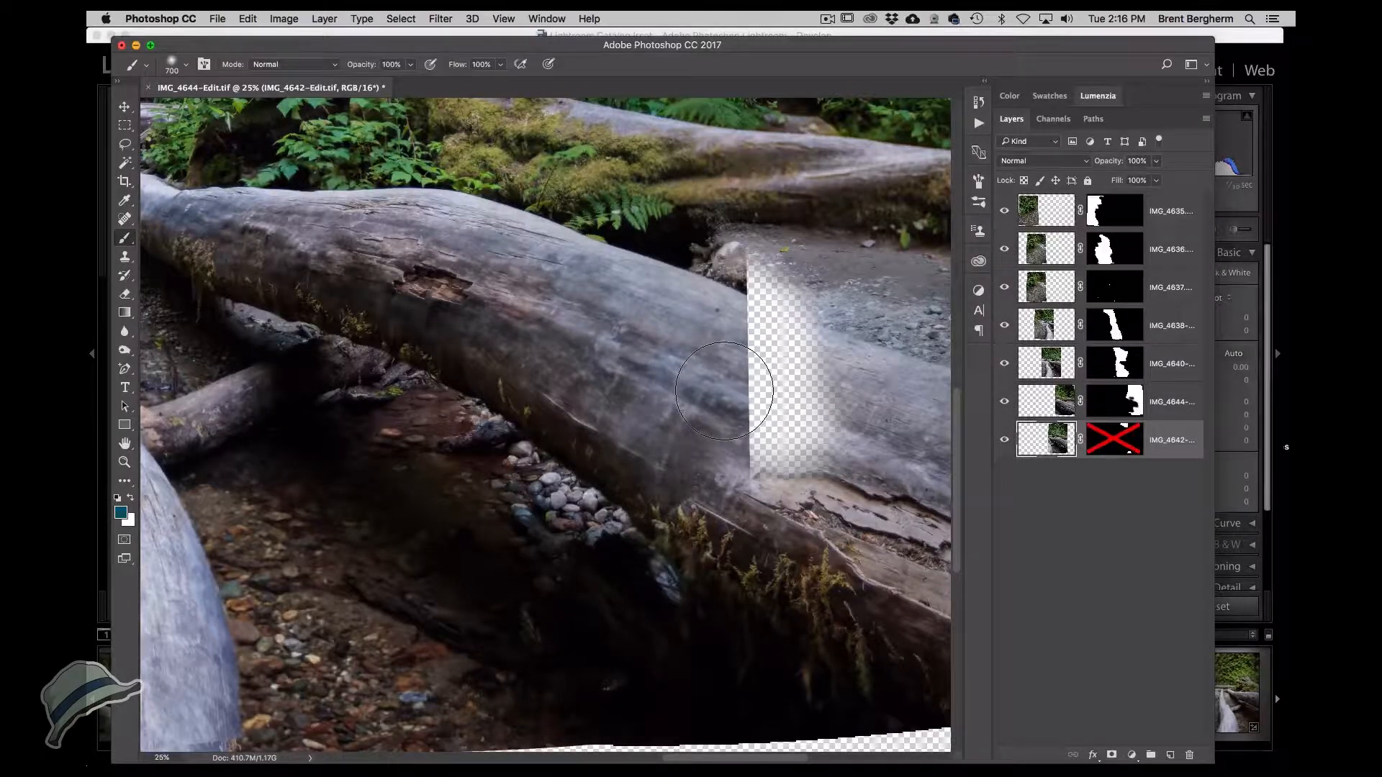
{"action": "key", "text": "x"}
{"action": "left_click_drag", "start_coordinate": [778, 410], "coordinate": [762, 431]}
{"action": "key", "text": "x"}
{"action": "key", "text": "super+alt+z"}
{"action": "key", "text": "super+alt+z"}
{"action": "left_click", "coordinate": [1105, 410]}
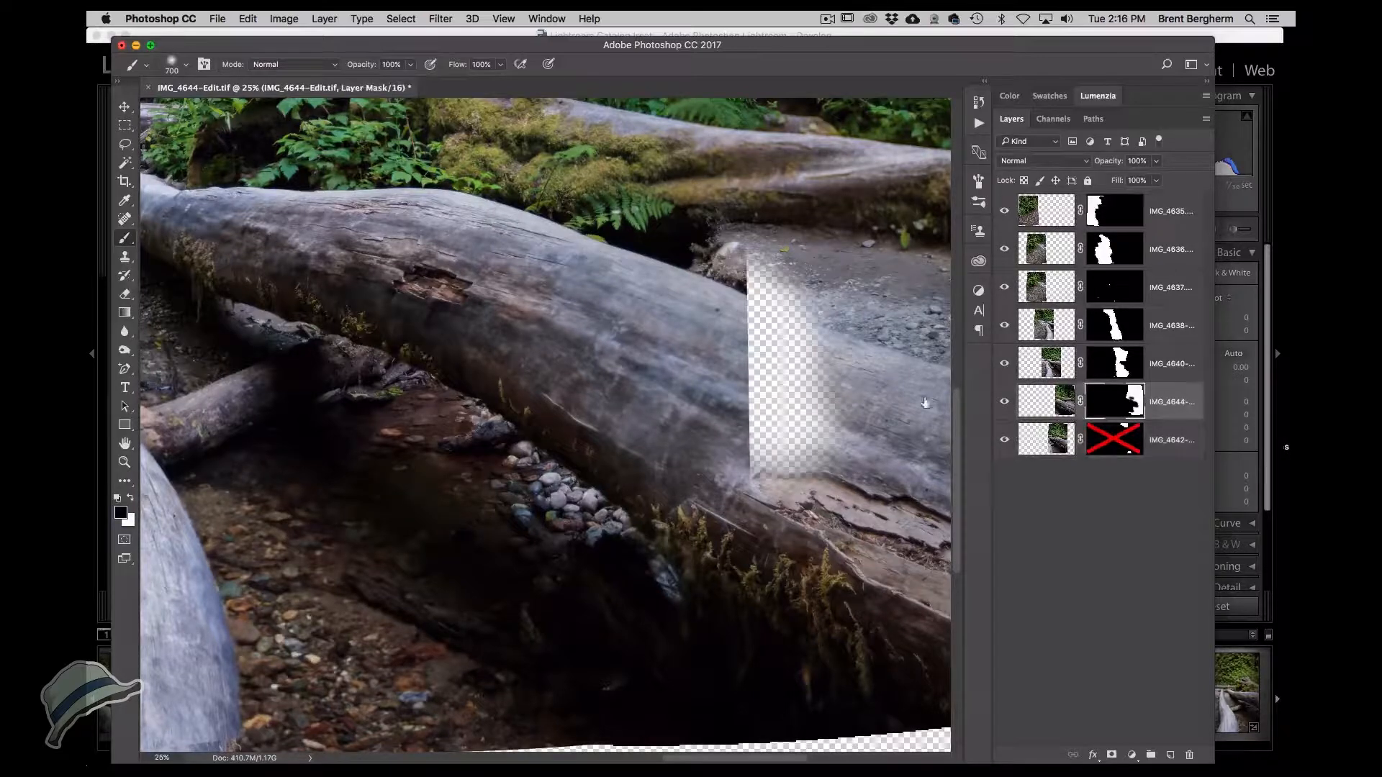
Paint white on the IMG_4644-Edit mask over the transparent gap in the large log.
{"action": "mouse_move", "coordinate": [786, 432]}
{"action": "left_mouse_down"}
{"action": "mouse_move", "coordinate": [768, 430]}
{"action": "mouse_move", "coordinate": [788, 472]}
{"action": "mouse_move", "coordinate": [792, 389]}
{"action": "mouse_move", "coordinate": [758, 237]}
{"action": "left_mouse_up"}
{"action": "key", "text": "x"}
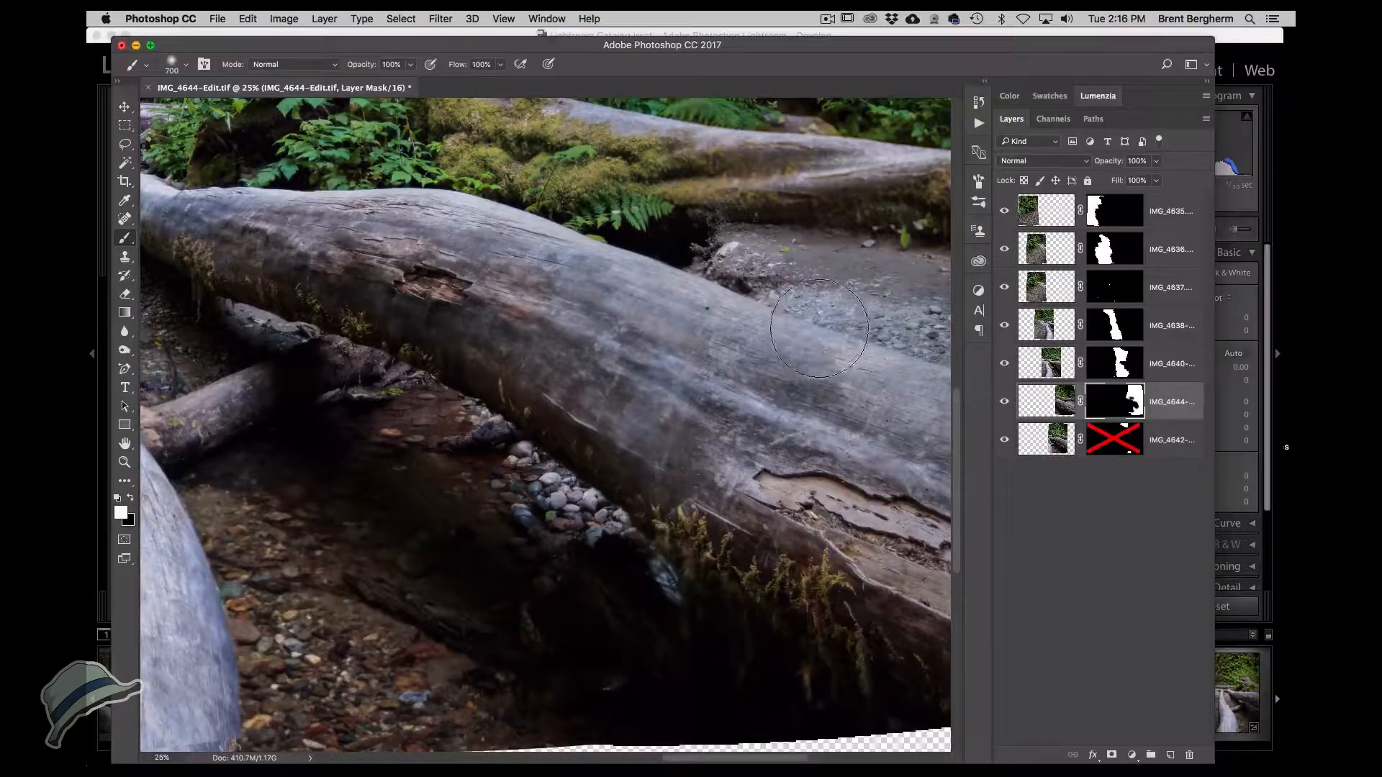
Paint white with a 1600 px brush at 29% opacity on the IMG_4644-Edit mask across the large log.
{"action": "key", "text": "bracketleft"}
{"action": "key", "text": "bracketleft"}
{"action": "key", "text": "bracketleft"}
{"action": "key", "text": "bracketleft"}
{"action": "key", "text": "p"}
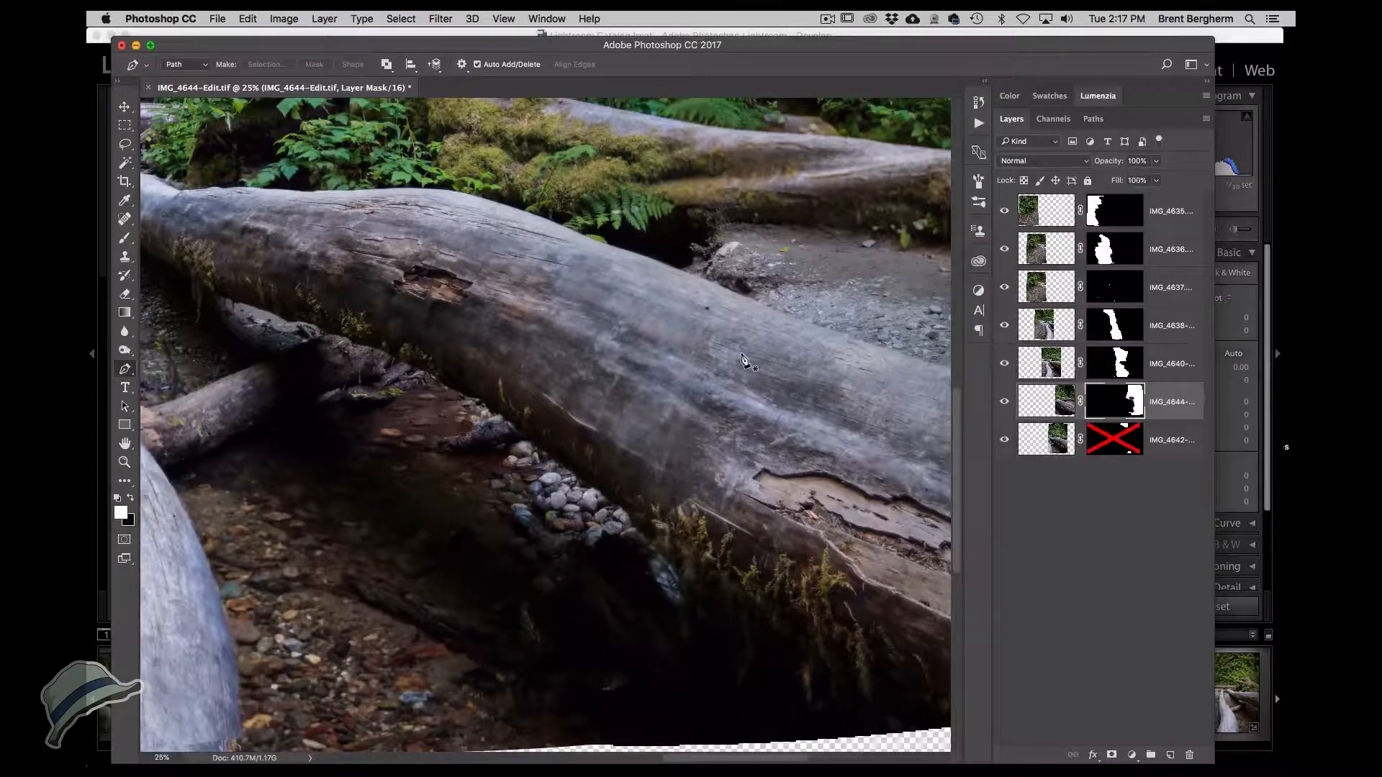
{"action": "key", "text": "b"}
{"action": "key", "text": "bracketright"}
{"action": "key", "text": "bracketright"}
{"action": "key", "text": "bracketright"}
{"action": "key", "text": "bracketright"}
{"action": "key", "text": "bracketright"}
{"action": "key", "text": "bracketright"}
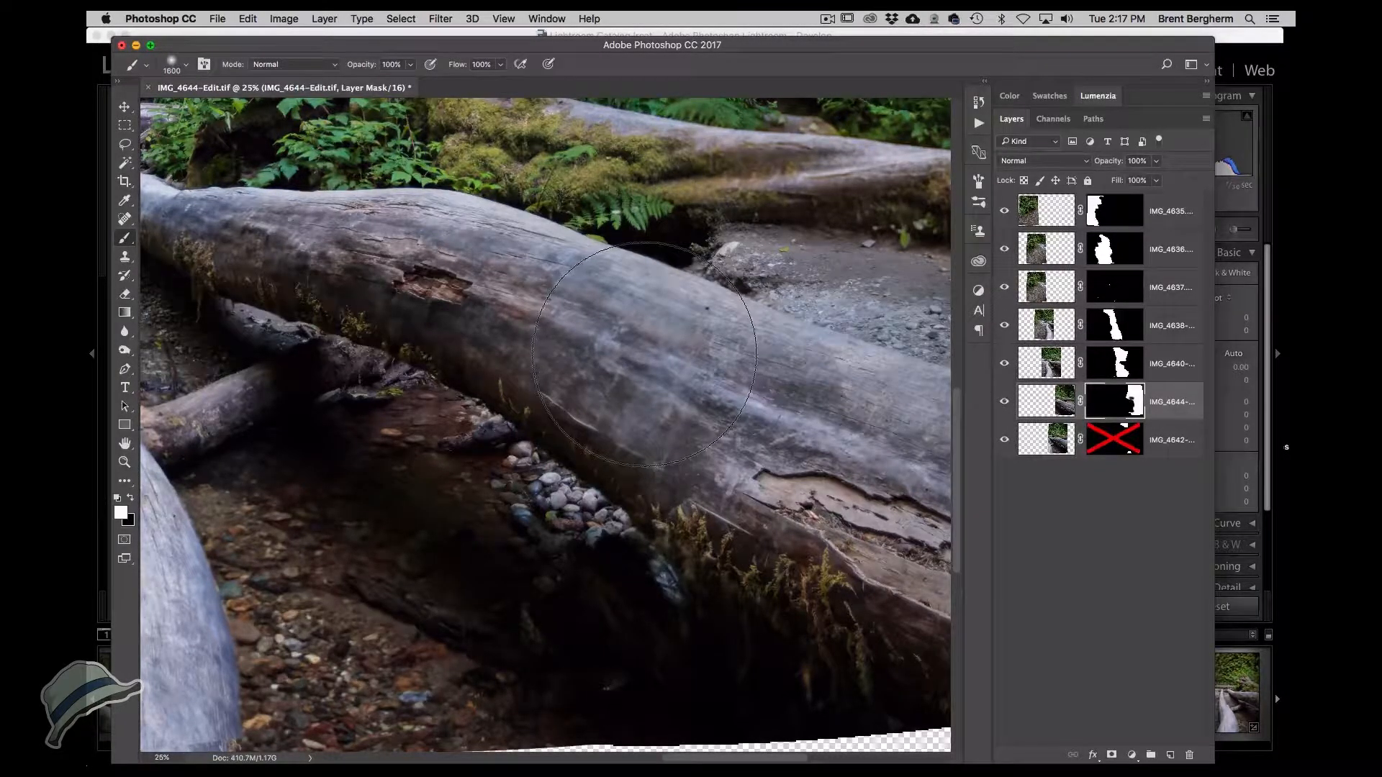
{"action": "left_click_drag", "start_coordinate": [375, 70], "coordinate": [319, 70]}
{"action": "left_click_drag", "start_coordinate": [486, 325], "coordinate": [627, 356]}
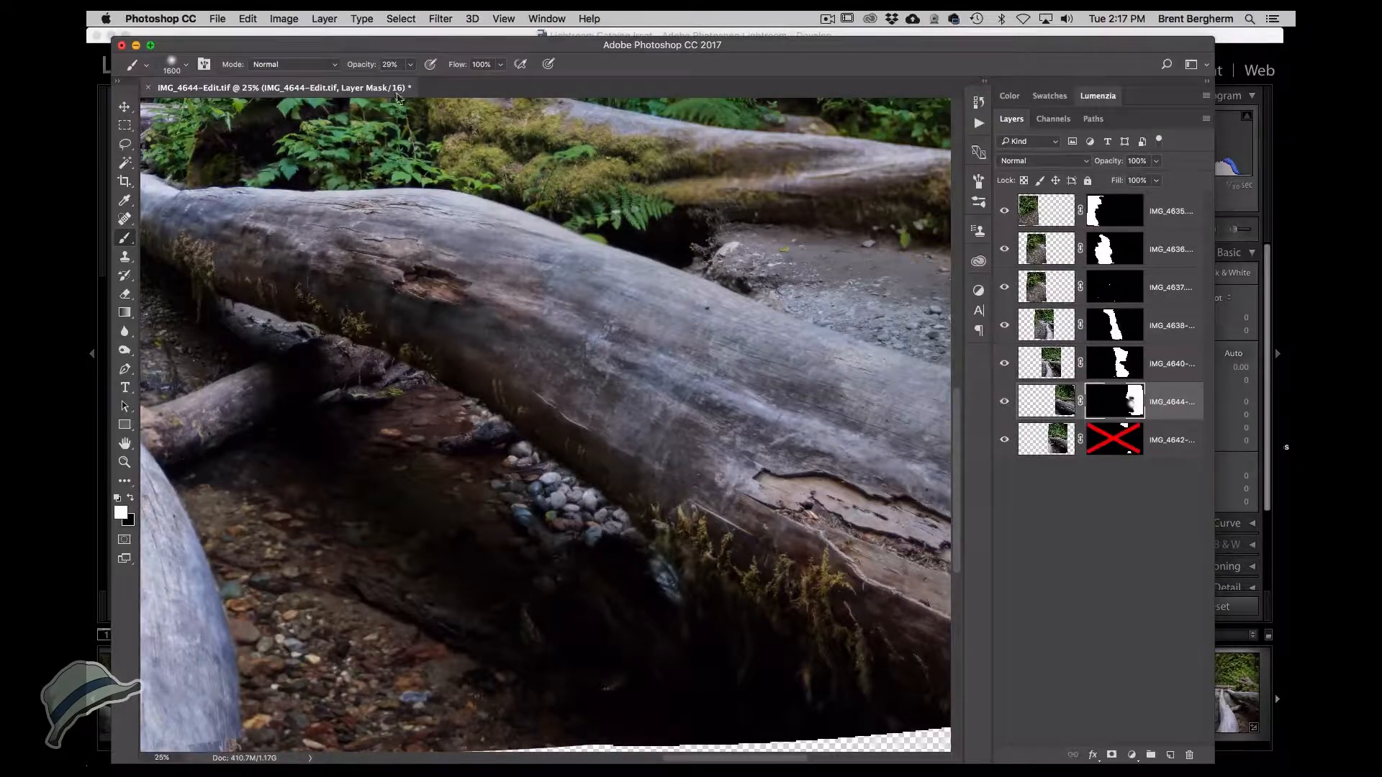
Paint black at 100% opacity on the IMG_4644-Edit mask over the middle of the large log.
{"action": "key", "text": "0"}
{"action": "key", "text": "x"}
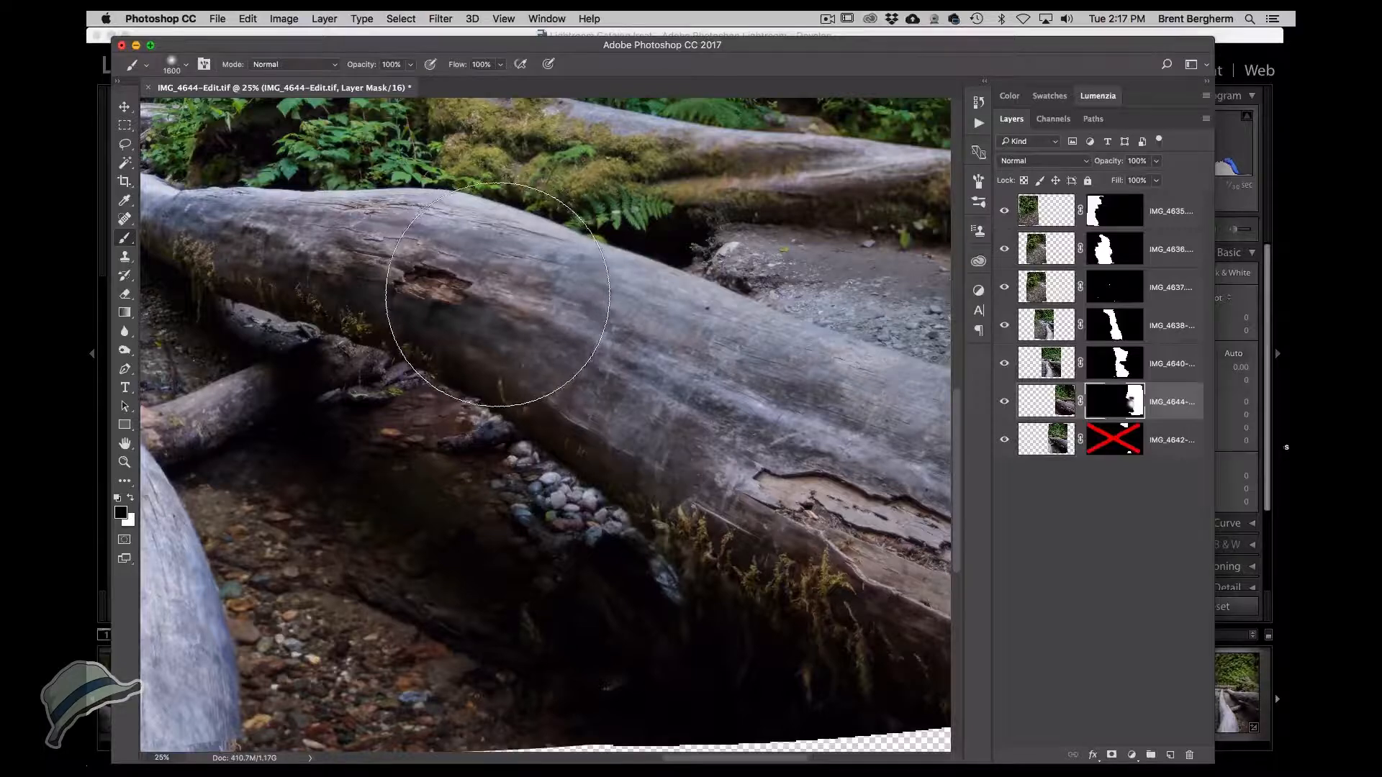
{"action": "mouse_move", "coordinate": [562, 310]}
{"action": "left_mouse_down"}
{"action": "mouse_move", "coordinate": [551, 360]}
{"action": "mouse_move", "coordinate": [615, 399]}
{"action": "left_mouse_up"}
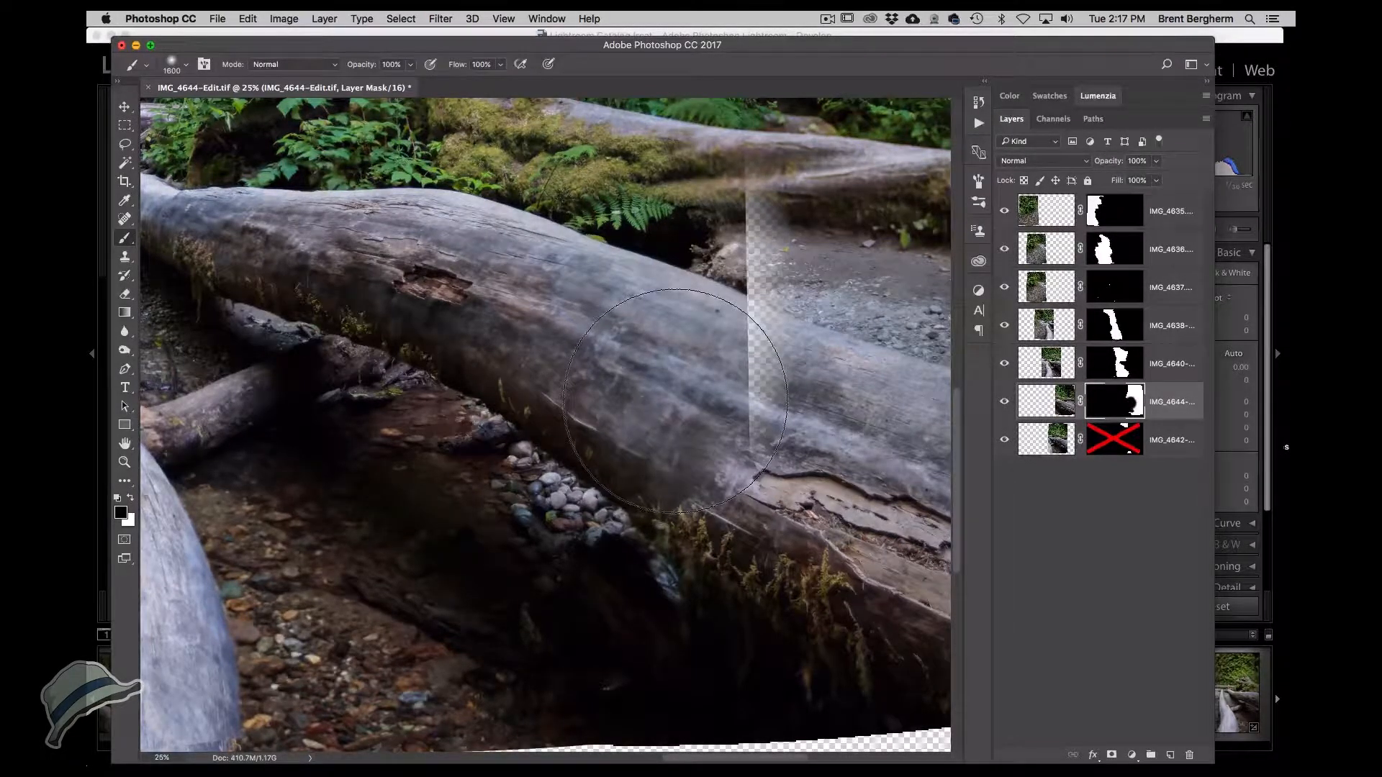
Paint white with a 1300 px brush over the transparent gap on the IMG_4644-Edit mask.
{"action": "key", "text": "bracketleft"}
{"action": "key", "text": "bracketleft"}
{"action": "key", "text": "bracketleft"}
{"action": "key", "text": "x"}
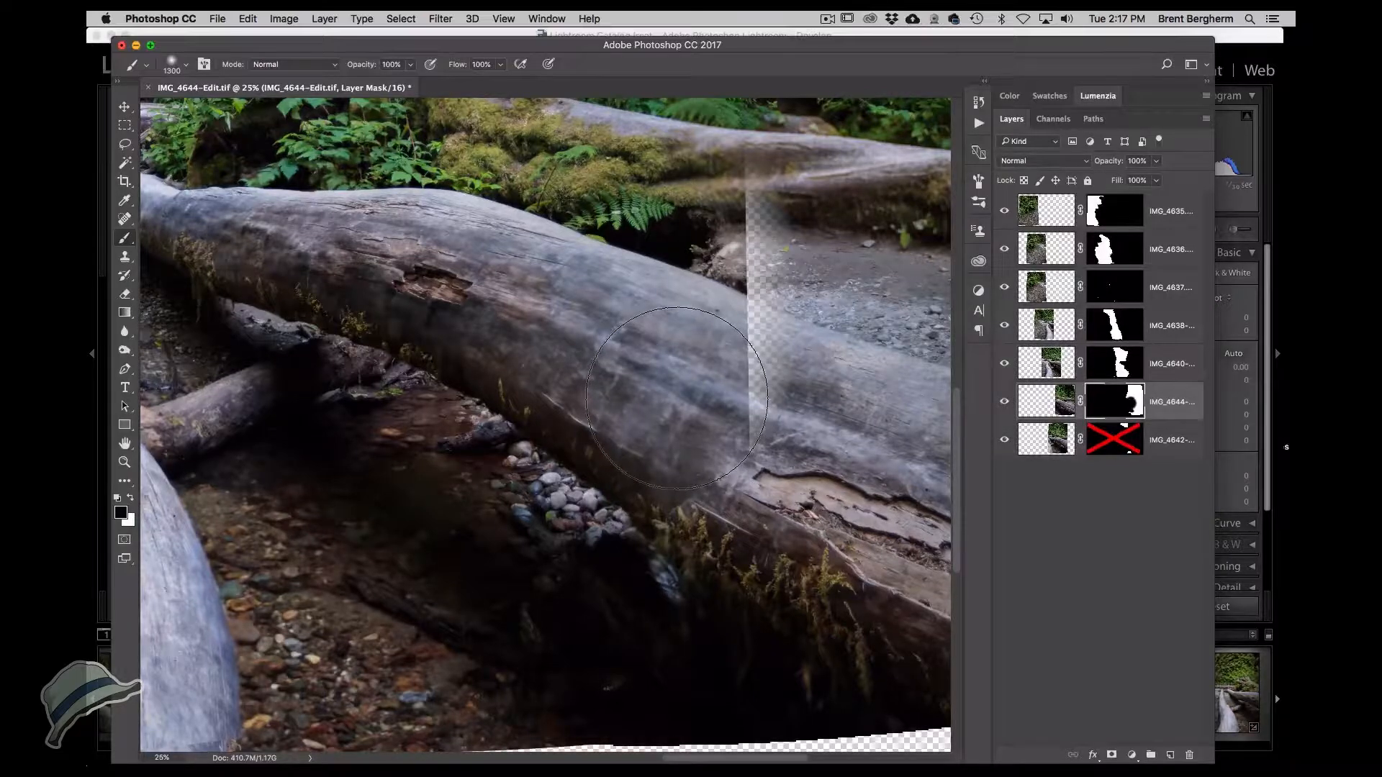
{"action": "mouse_move", "coordinate": [758, 435]}
{"action": "left_mouse_down"}
{"action": "mouse_move", "coordinate": [763, 303]}
{"action": "mouse_move", "coordinate": [799, 130]}
{"action": "mouse_move", "coordinate": [763, 216]}
{"action": "left_mouse_up"}
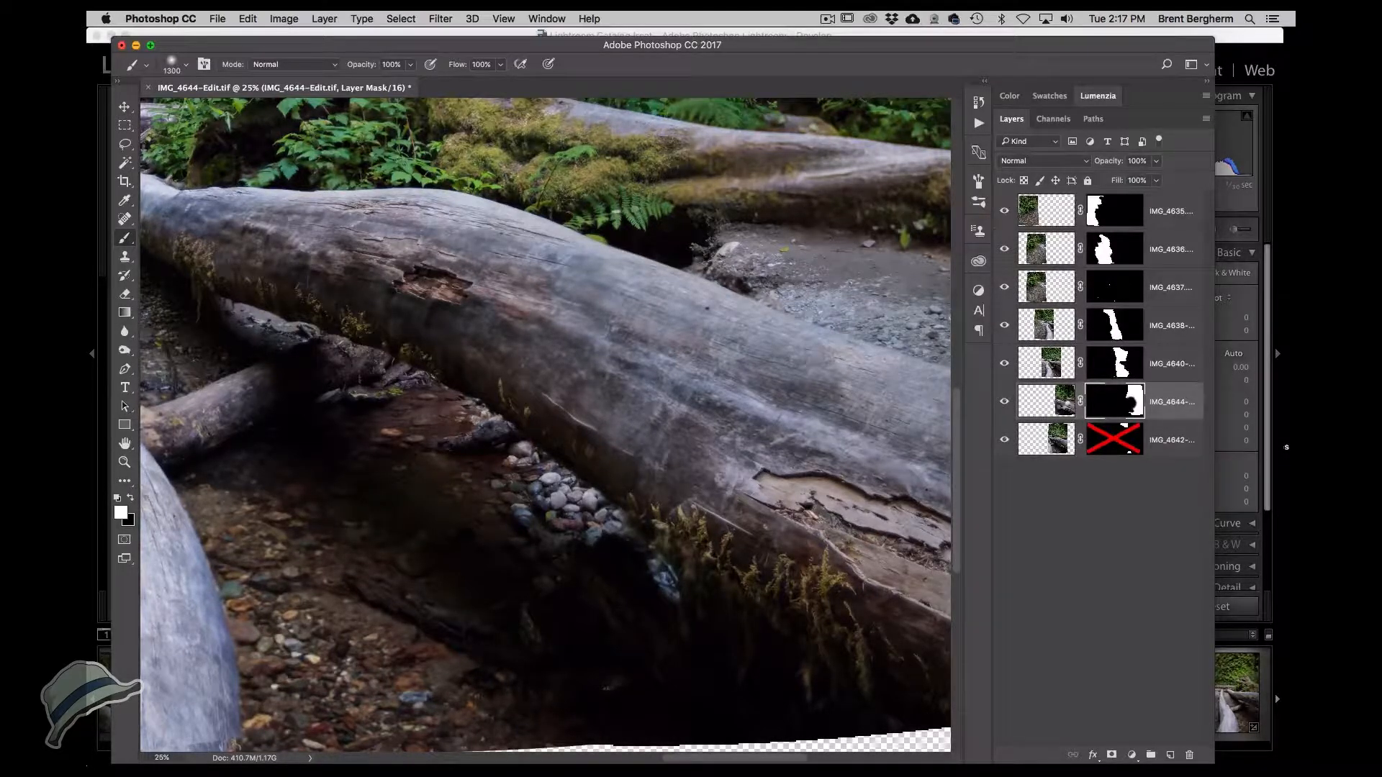
Switch the IMG_4644-Edit layer to the Difference blend mode and zoom in on the log seam.
{"action": "left_click", "coordinate": [1061, 401]}
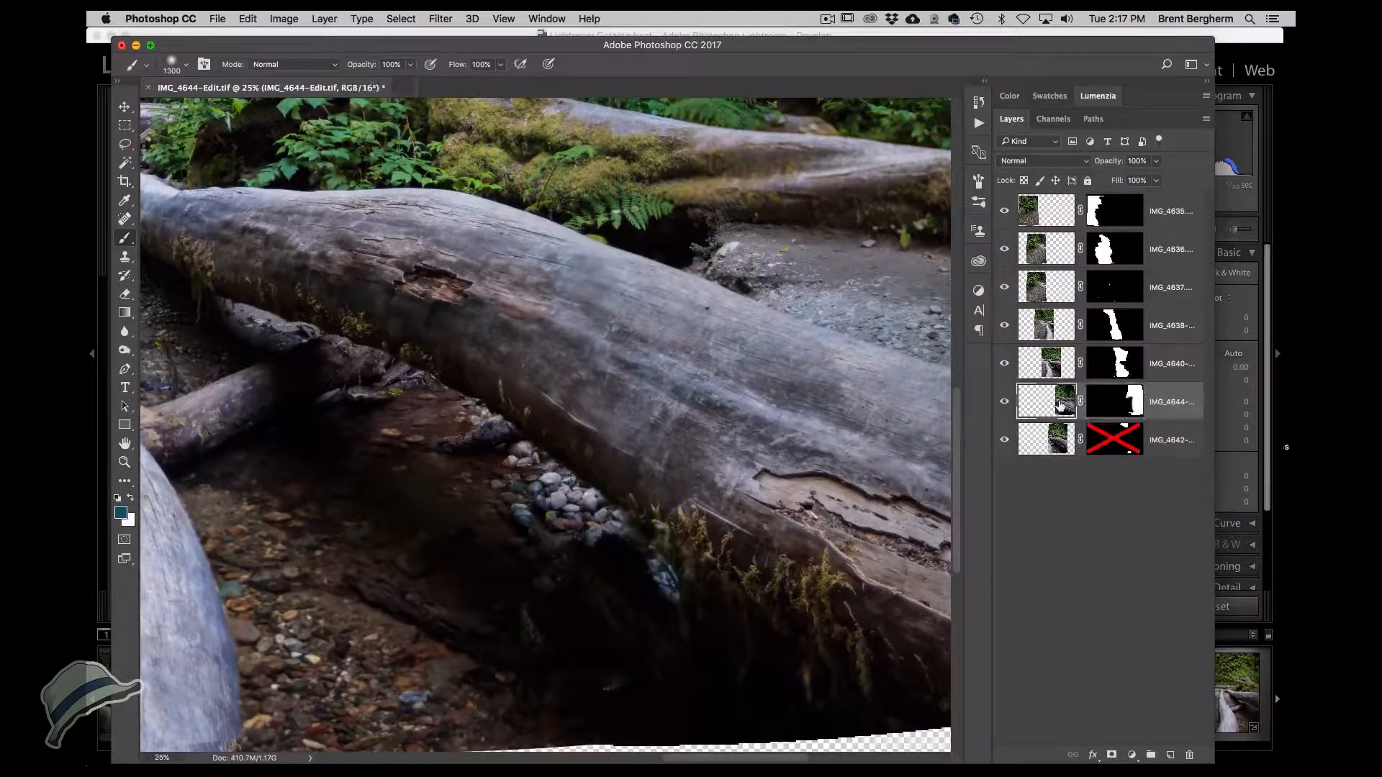
{"action": "left_click", "coordinate": [1038, 163]}
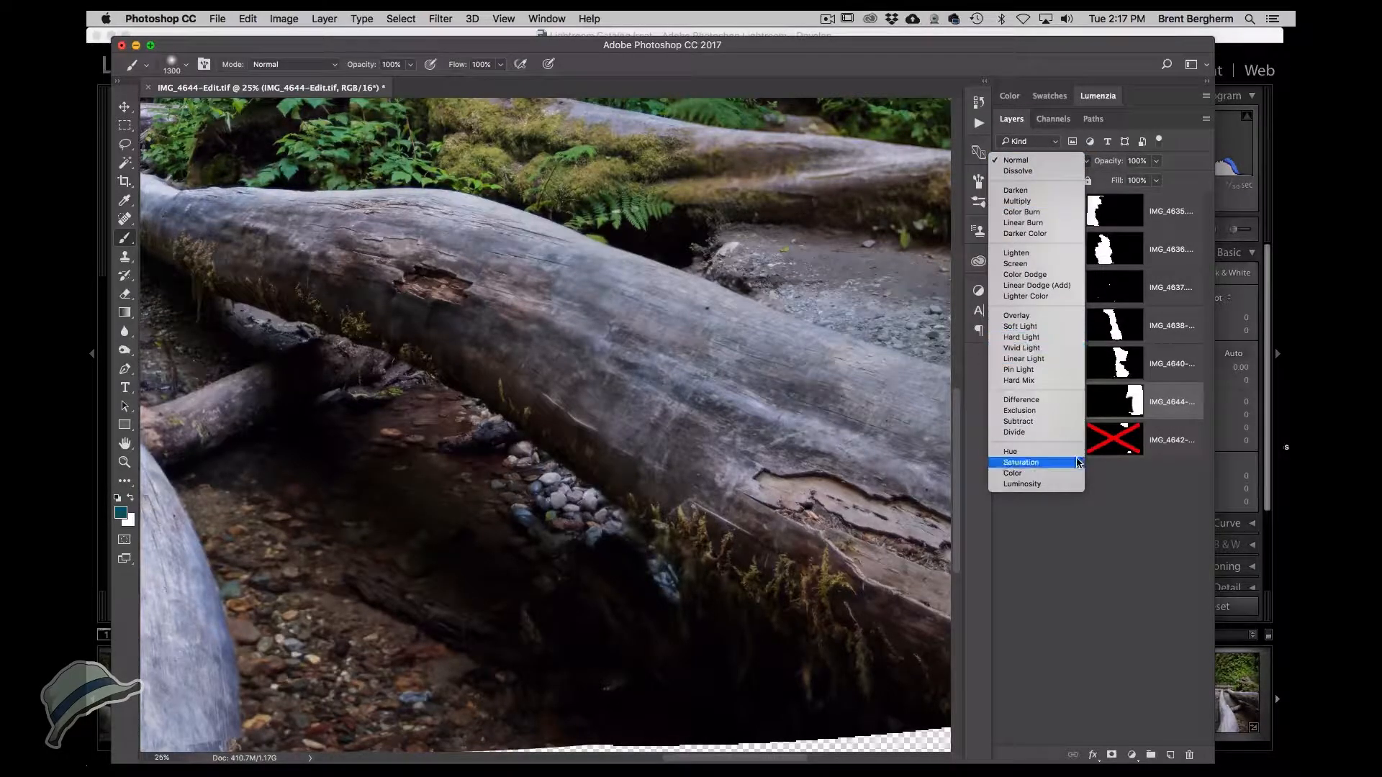
{"action": "left_click", "coordinate": [1055, 400]}
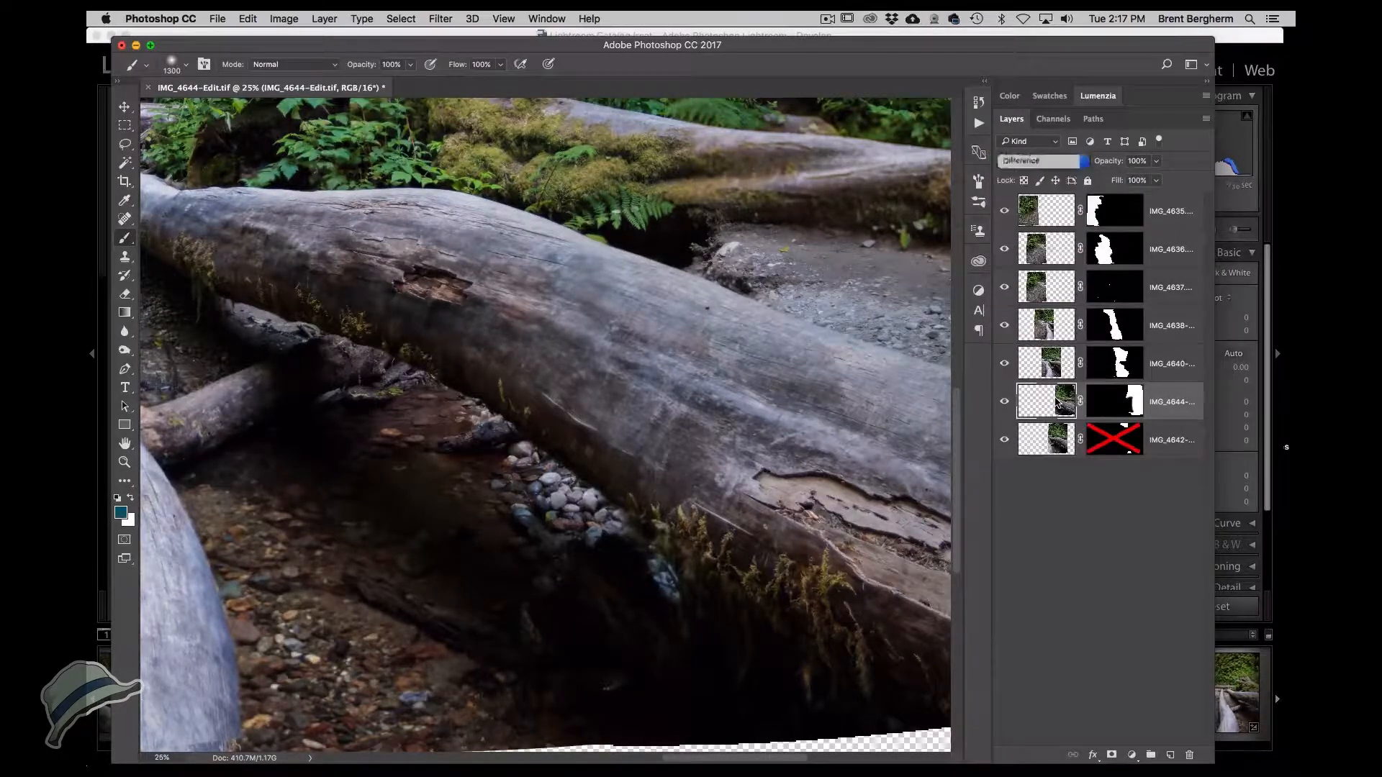
{"action": "left_click", "coordinate": [124, 107]}
{"action": "scroll", "coordinate": [641, 345], "scroll_direction": "up", "scroll_amount": 3}
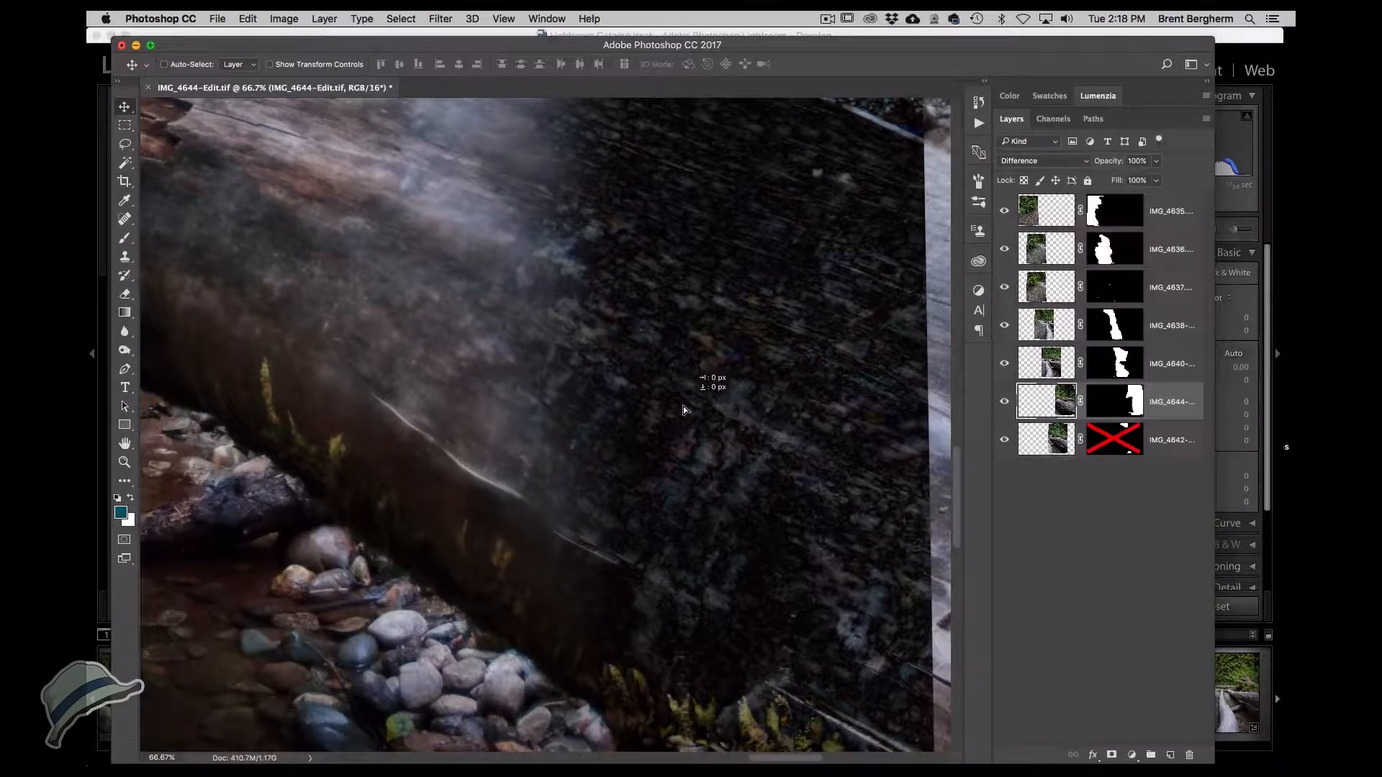
Nudge the IMG_4644-Edit layer down and back up to check its alignment with the frame below.
{"action": "mouse_move", "coordinate": [684, 407]}
{"action": "left_mouse_down"}
{"action": "mouse_move", "coordinate": [662, 403]}
{"action": "mouse_move", "coordinate": [706, 410]}
{"action": "left_mouse_up"}
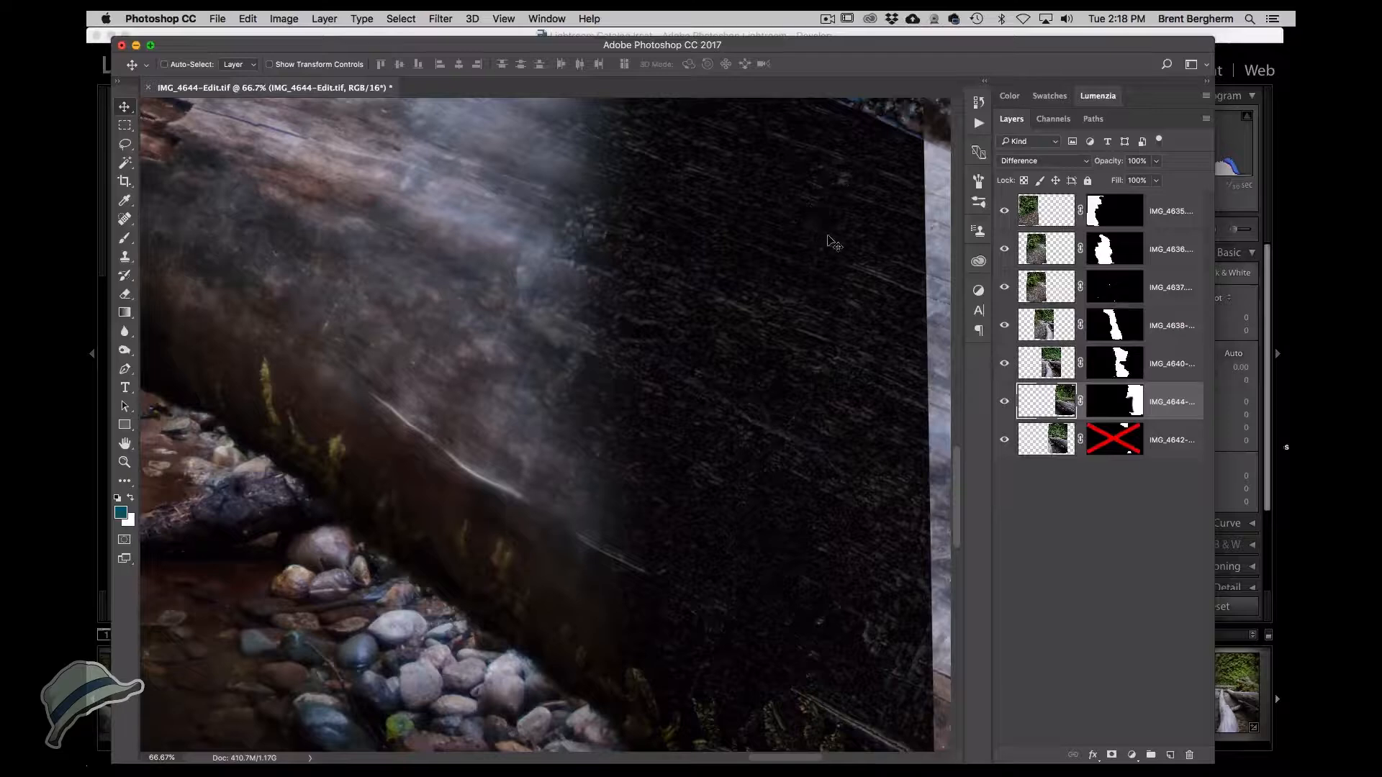
{"action": "left_click_drag", "start_coordinate": [828, 233], "coordinate": [829, 231]}
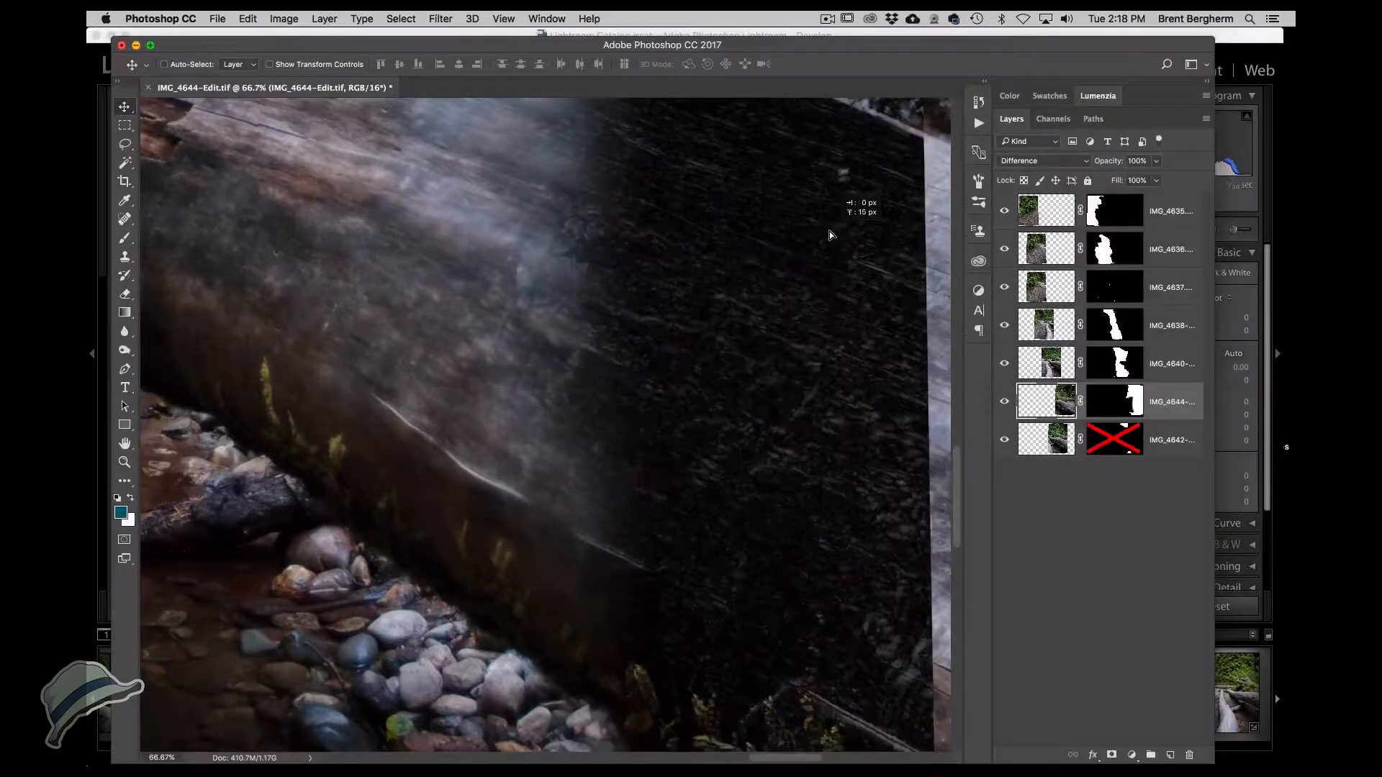
{"action": "key", "text": "Down"}
{"action": "key", "text": "Down"}
{"action": "key", "text": "Down"}
{"action": "key", "text": "Down"}
{"action": "key", "text": "Down"}
{"action": "key", "text": "Down"}
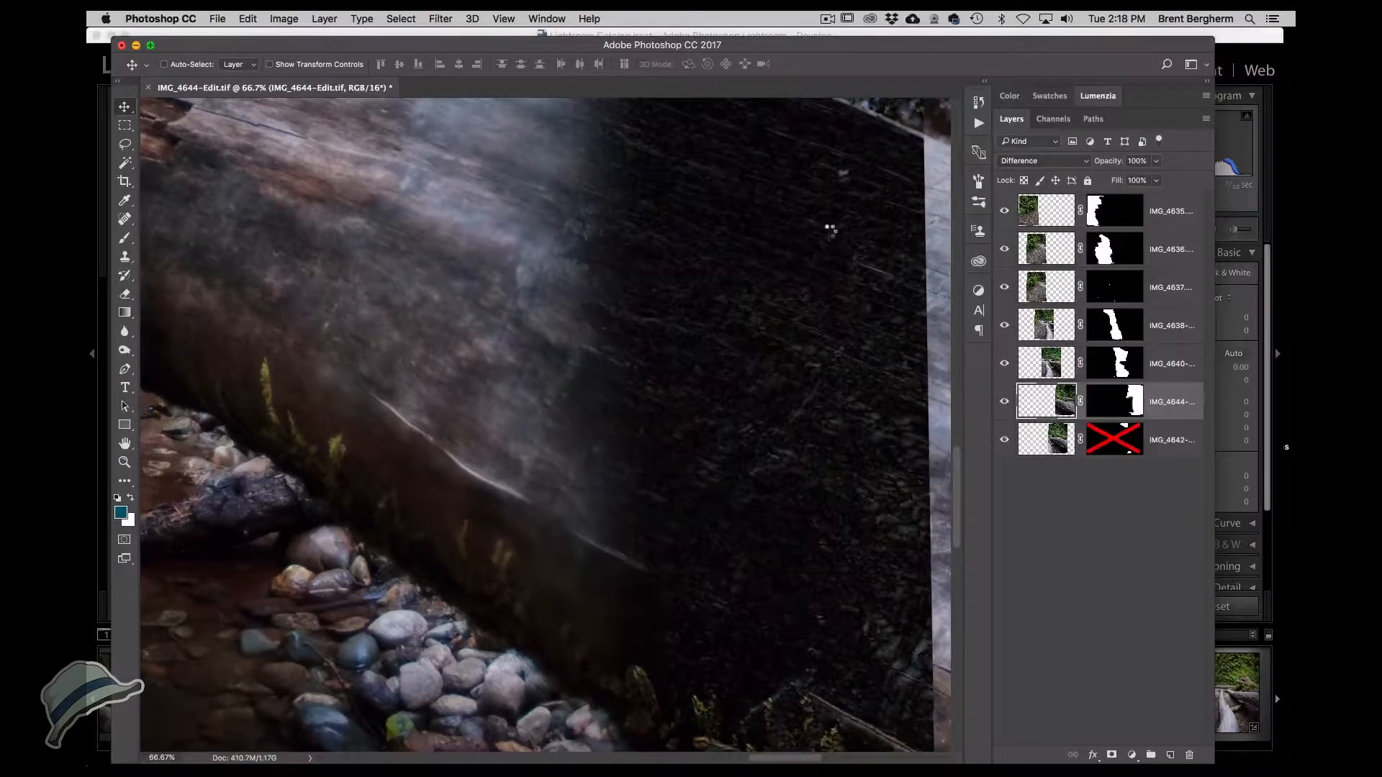
{"action": "key", "text": "Up"}
{"action": "key", "text": "Up"}
{"action": "key", "text": "Up"}
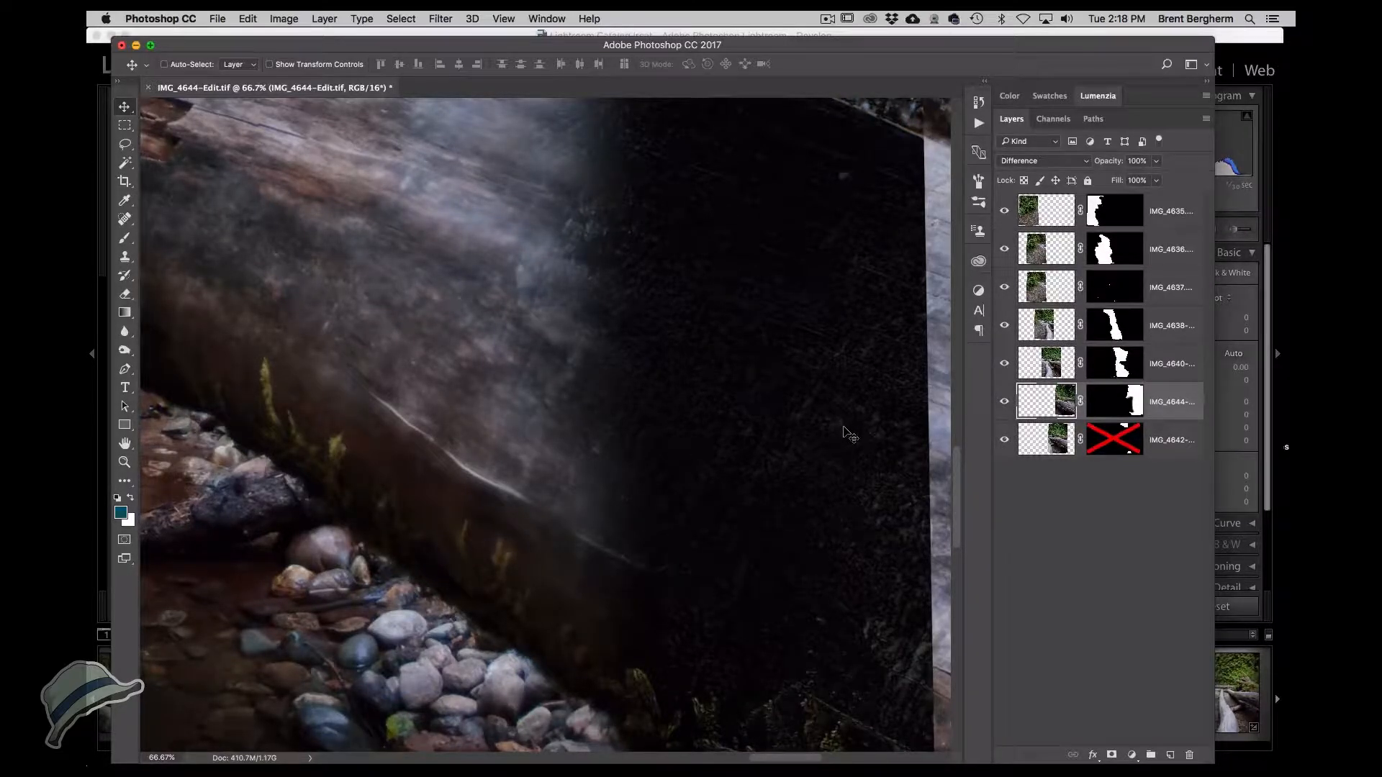
Pan along the log seam and set the IMG_4644-Edit layer's blend mode back to Normal.
{"action": "left_click_drag", "start_coordinate": [816, 316], "coordinate": [803, 560]}
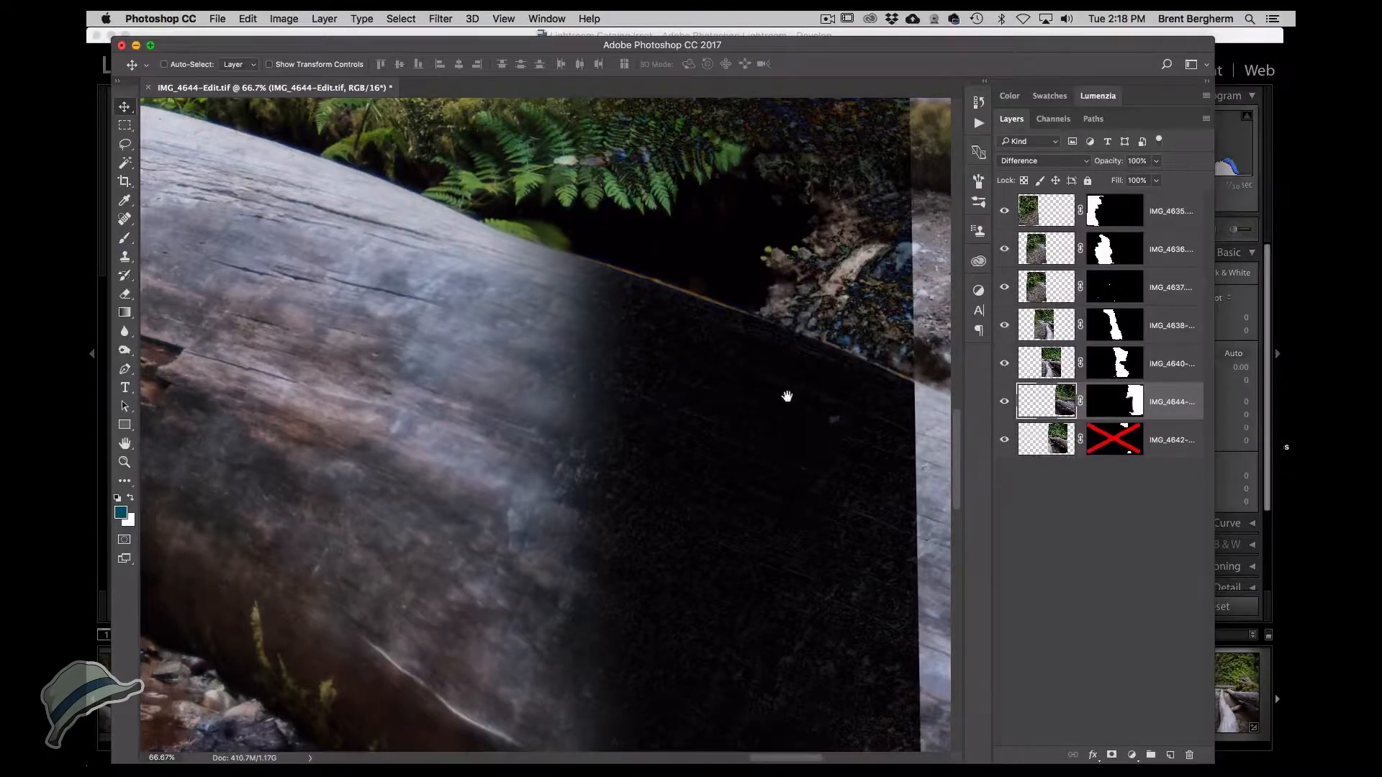
{"action": "left_click_drag", "start_coordinate": [788, 396], "coordinate": [778, 459]}
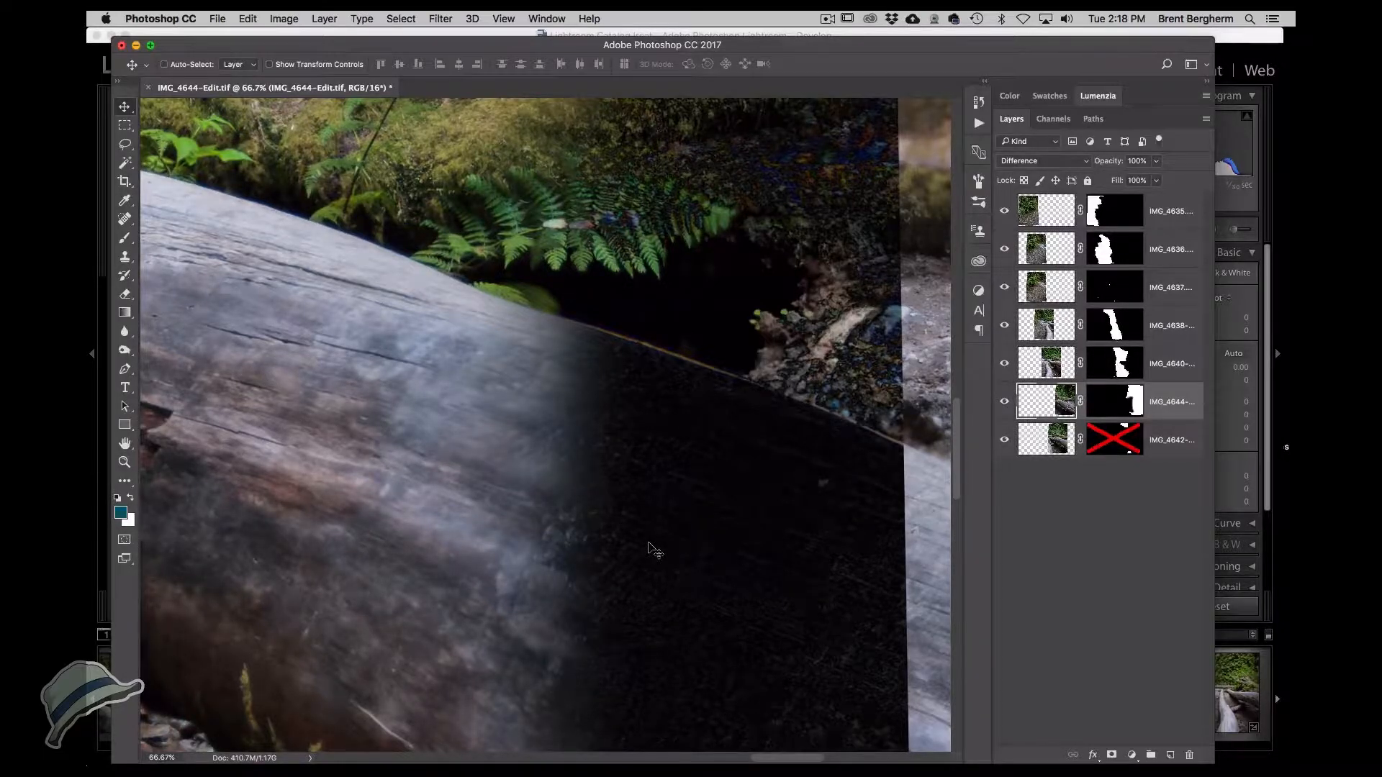
{"action": "left_click", "coordinate": [1043, 160]}
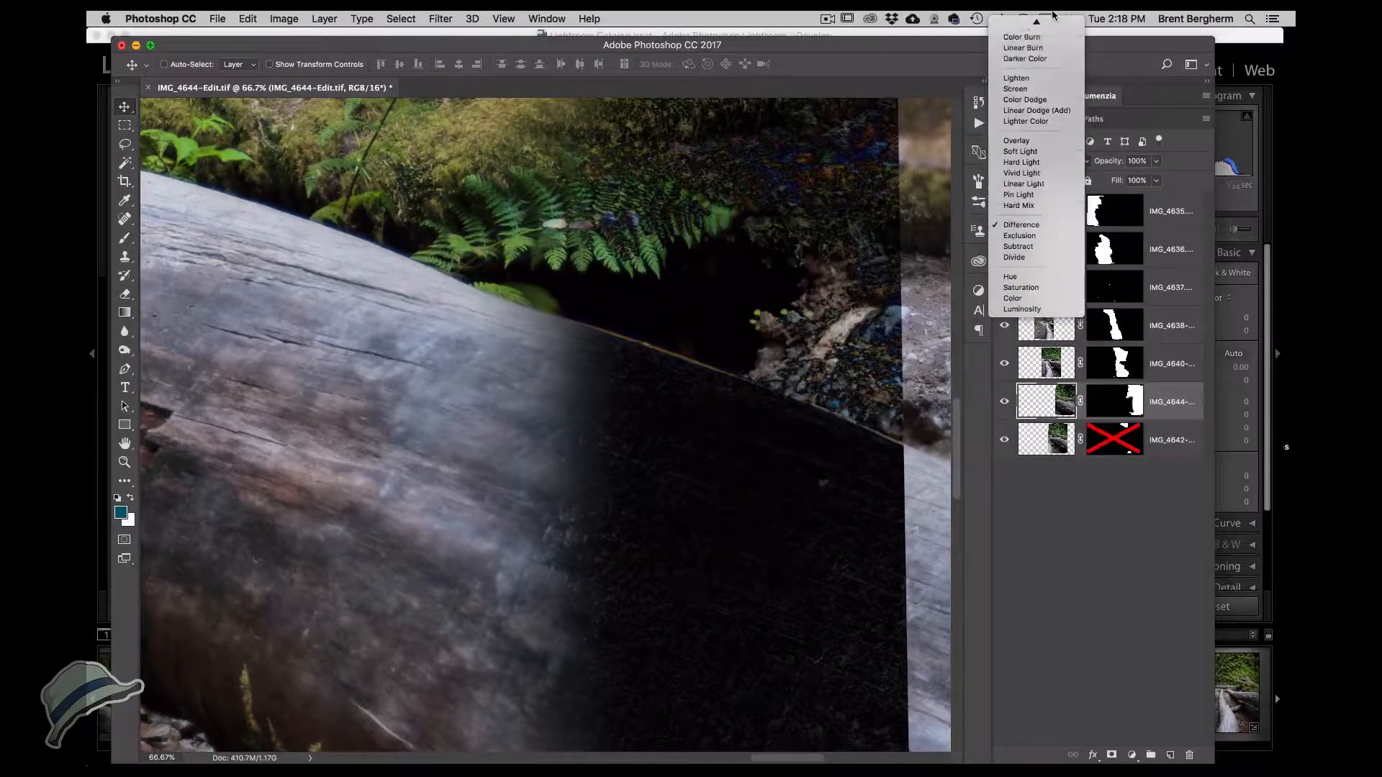
{"action": "left_click", "coordinate": [1032, 28]}
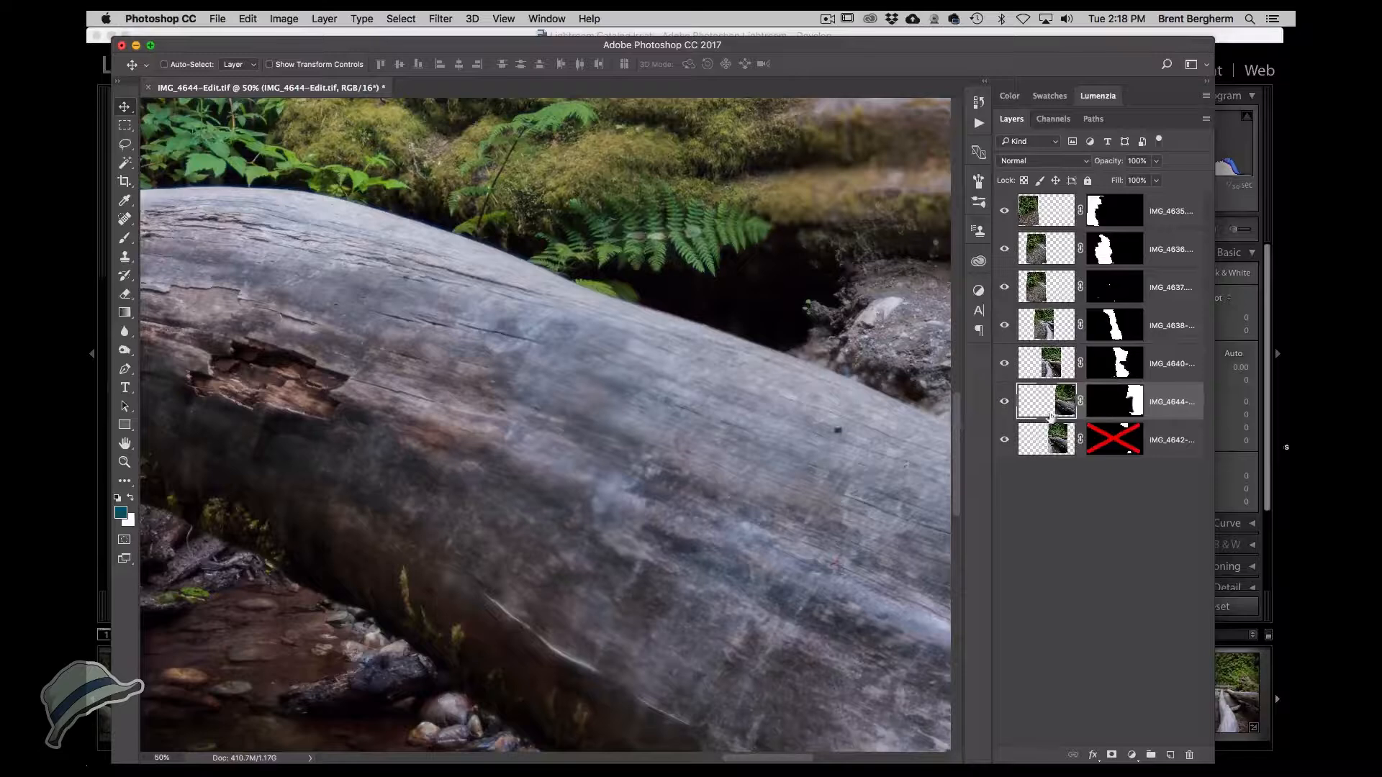
View the IMG_4644-Edit layer mask on its own, then return to the image with the mask selected.
{"action": "left_click", "coordinate": [1129, 408], "text": "alt"}
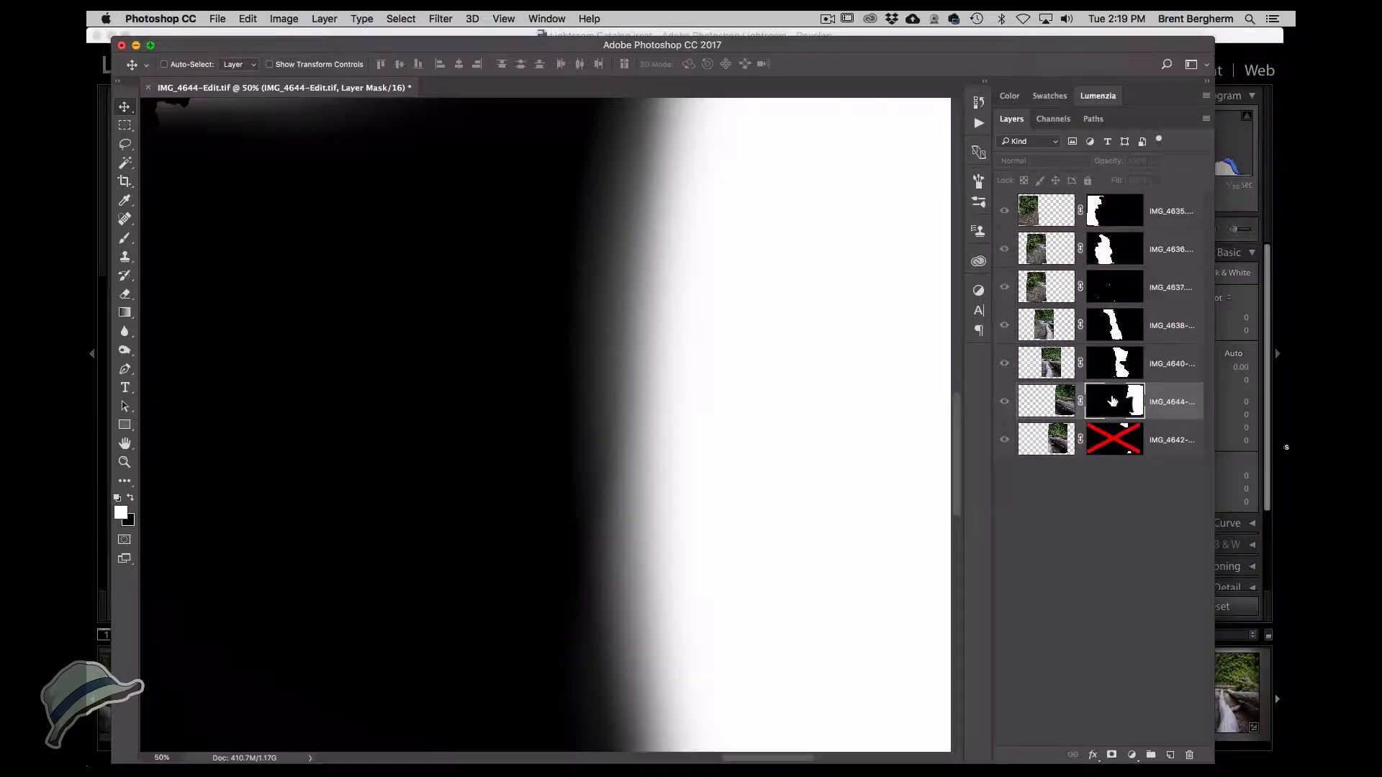
{"action": "left_click", "coordinate": [1048, 402]}
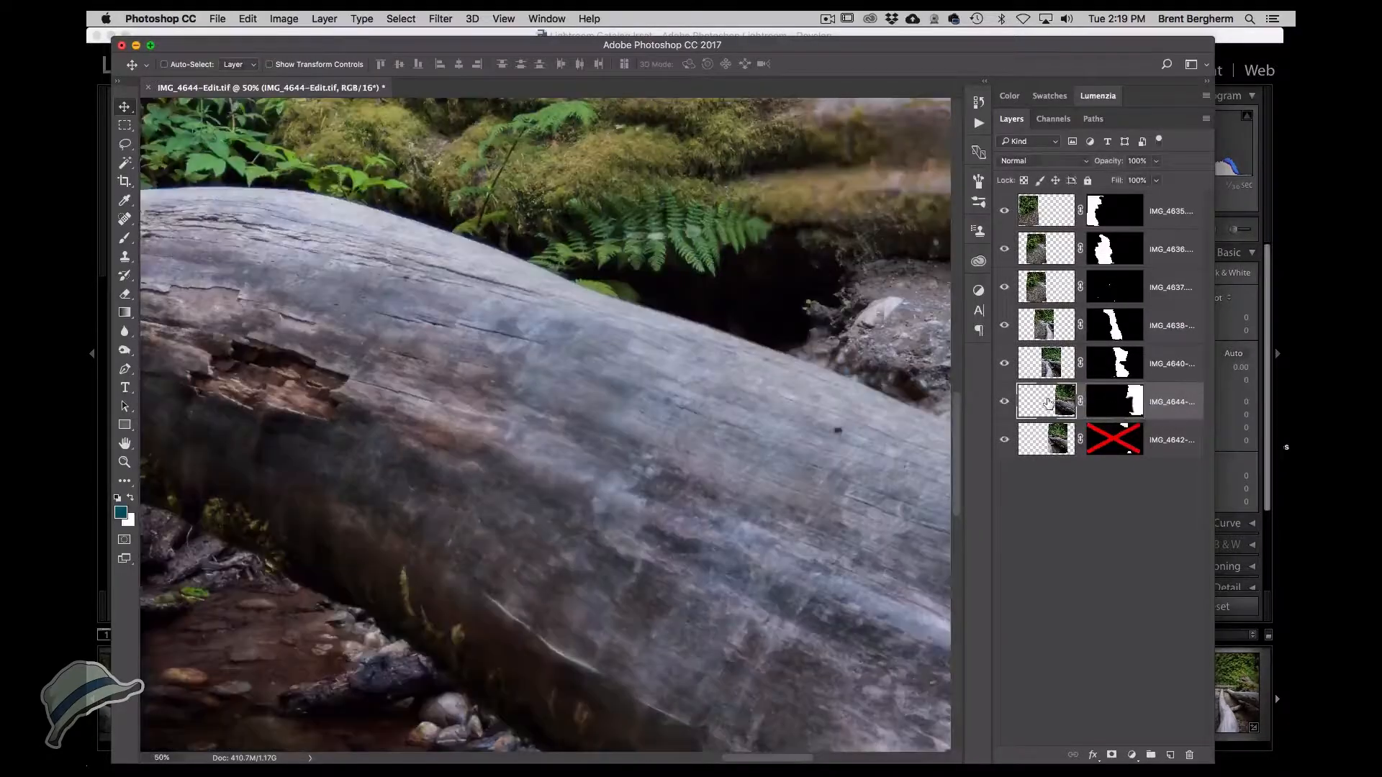
{"action": "left_click", "coordinate": [1120, 407]}
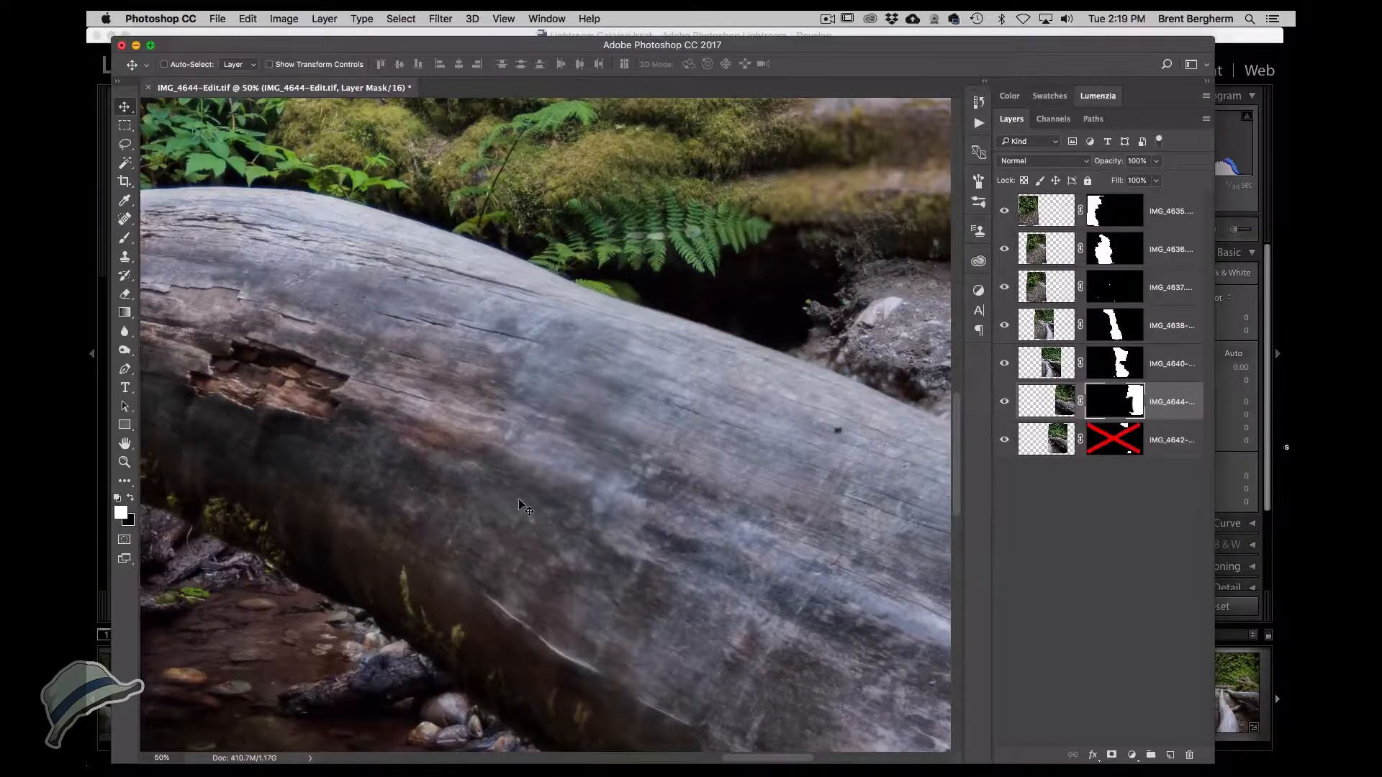
Paint black and white with a 150 px brush at 61% opacity on the IMG_4644-Edit mask along the log's upper edge.
{"action": "key", "text": "b"}
{"action": "key", "text": "bracketleft"}
{"action": "key", "text": "bracketleft"}
{"action": "key", "text": "bracketleft"}
{"action": "key", "text": "bracketleft"}
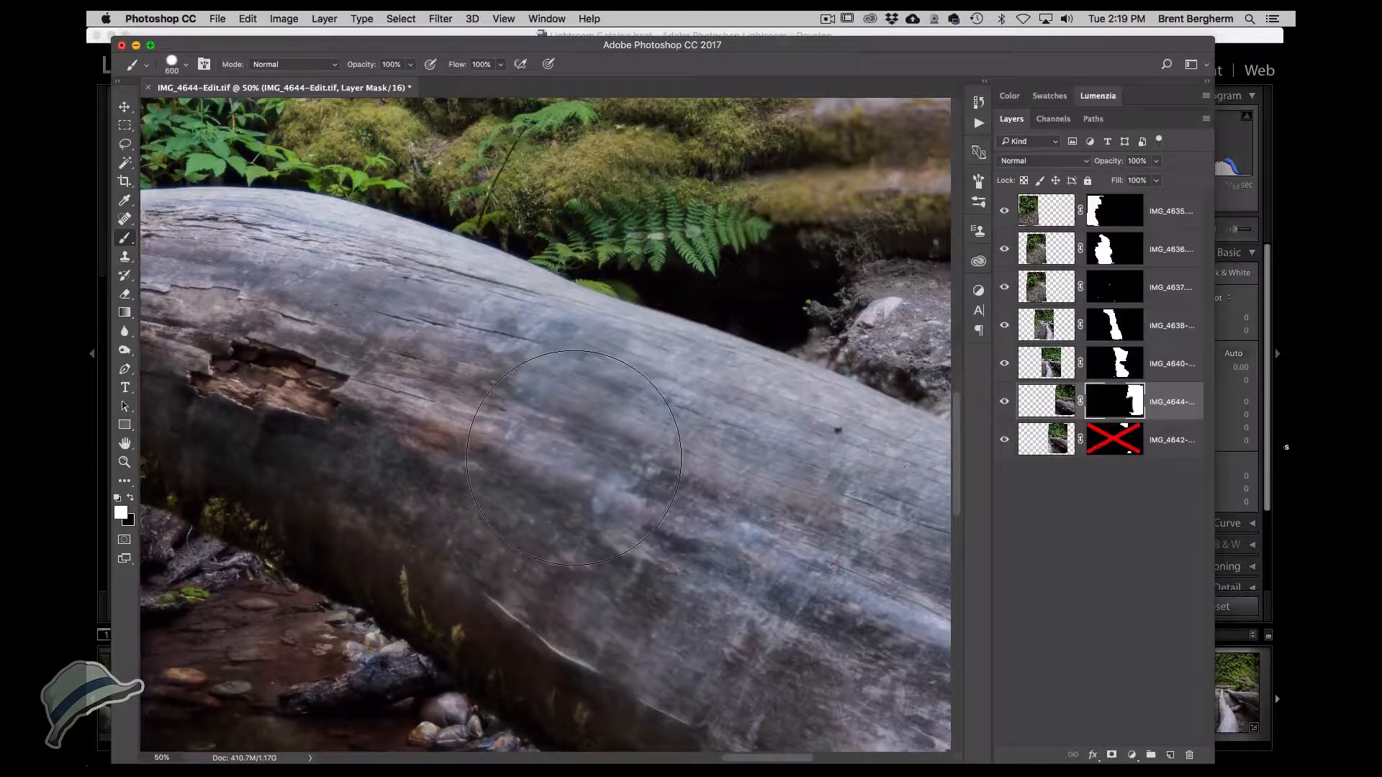
{"action": "key", "text": "bracketleft"}
{"action": "key", "text": "bracketleft"}
{"action": "key", "text": "bracketleft"}
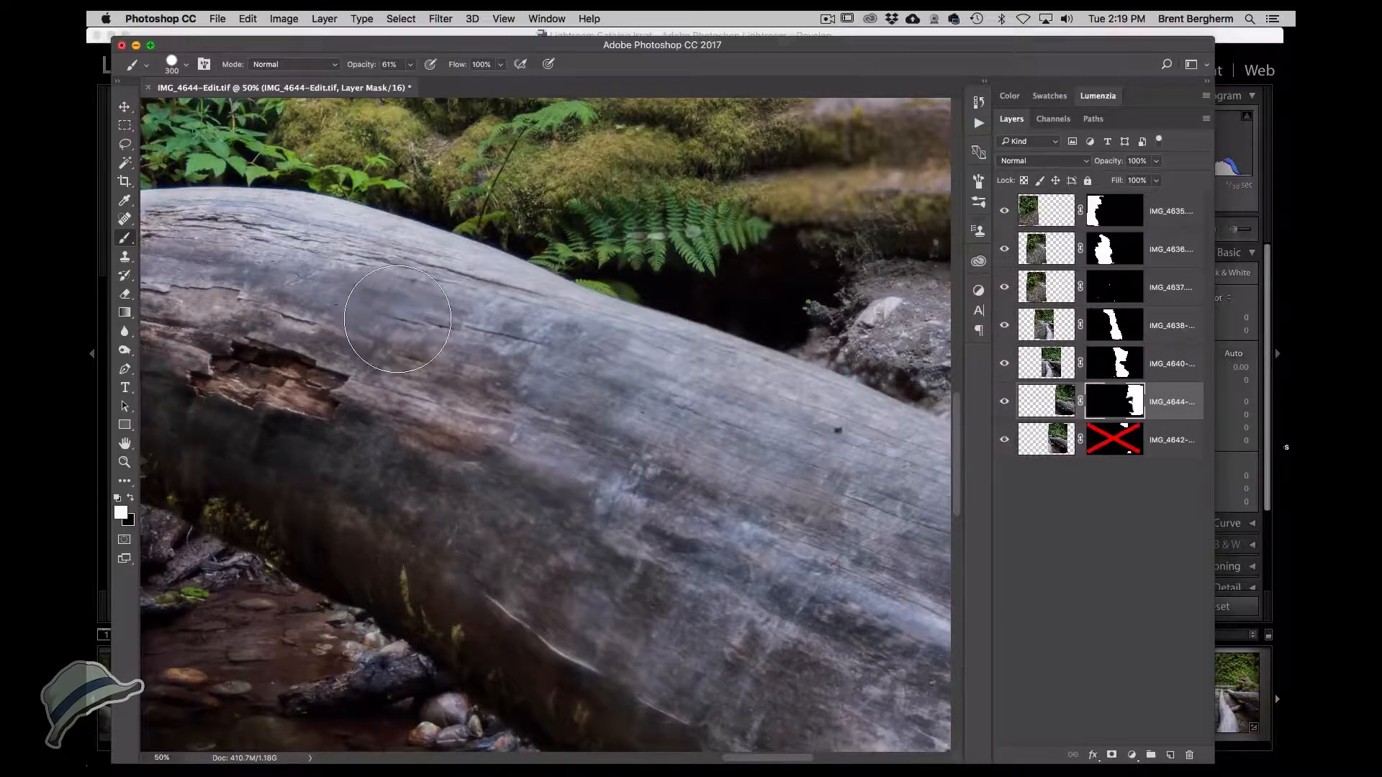
{"action": "key", "text": "bracketleft"}
{"action": "key", "text": "bracketleft"}
{"action": "key", "text": "bracketleft"}
{"action": "key", "text": "bracketleft"}
{"action": "key", "text": "x"}
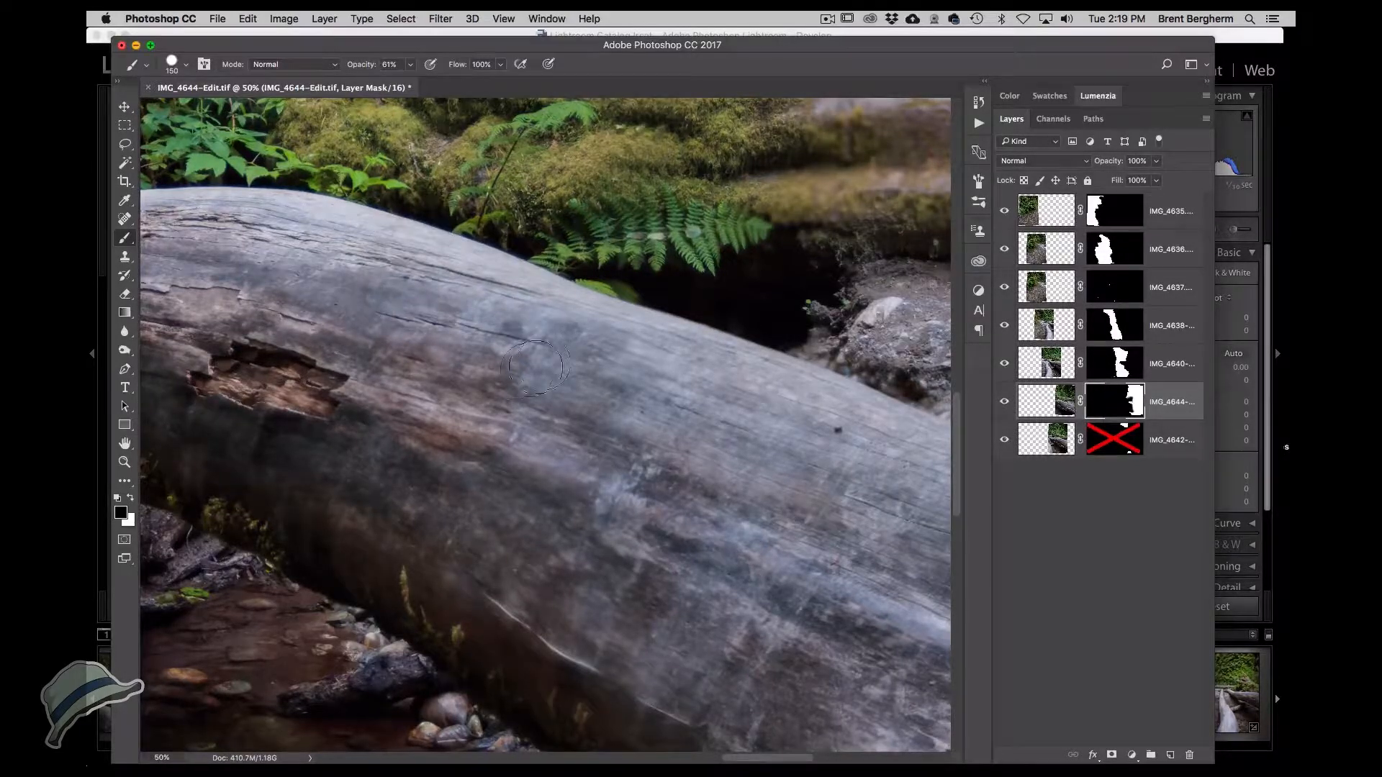
{"action": "left_click_drag", "start_coordinate": [414, 452], "coordinate": [386, 430]}
{"action": "key", "text": "x"}
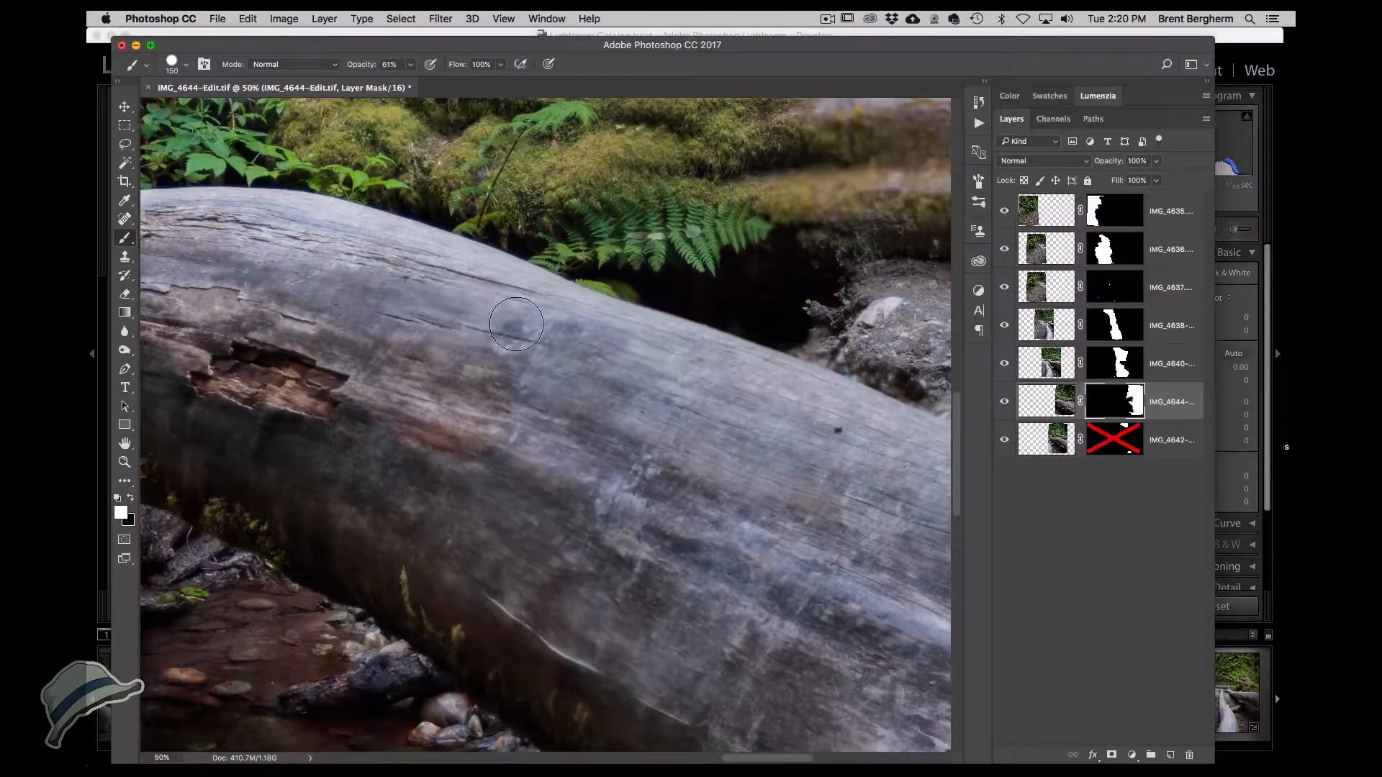
{"action": "mouse_move", "coordinate": [395, 435]}
{"action": "left_mouse_down"}
{"action": "mouse_move", "coordinate": [355, 397]}
{"action": "mouse_move", "coordinate": [374, 418]}
{"action": "mouse_move", "coordinate": [299, 311]}
{"action": "left_mouse_up"}
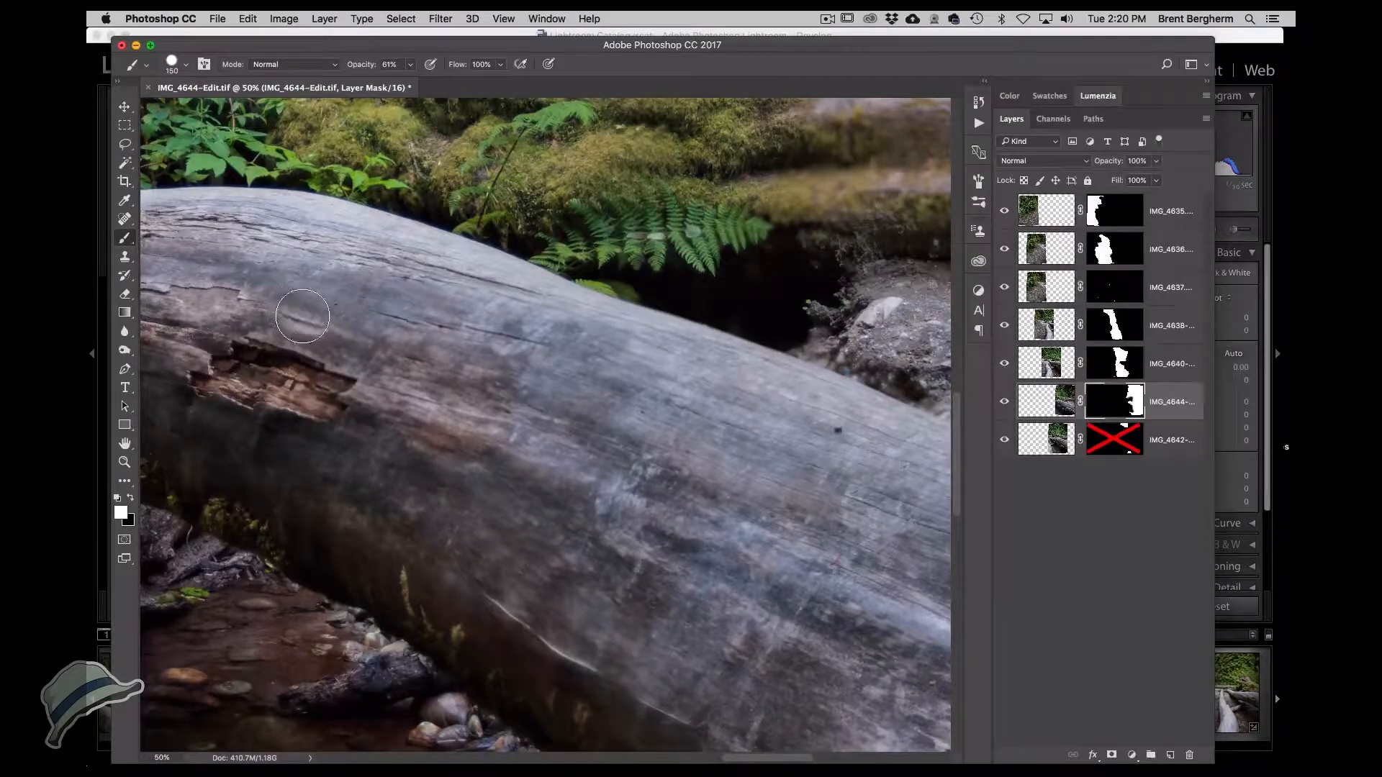
Swap the brush colours, view the IMG_4644-Edit mask on its own, and set the brush hardness to 0%.
{"action": "key", "text": "x"}
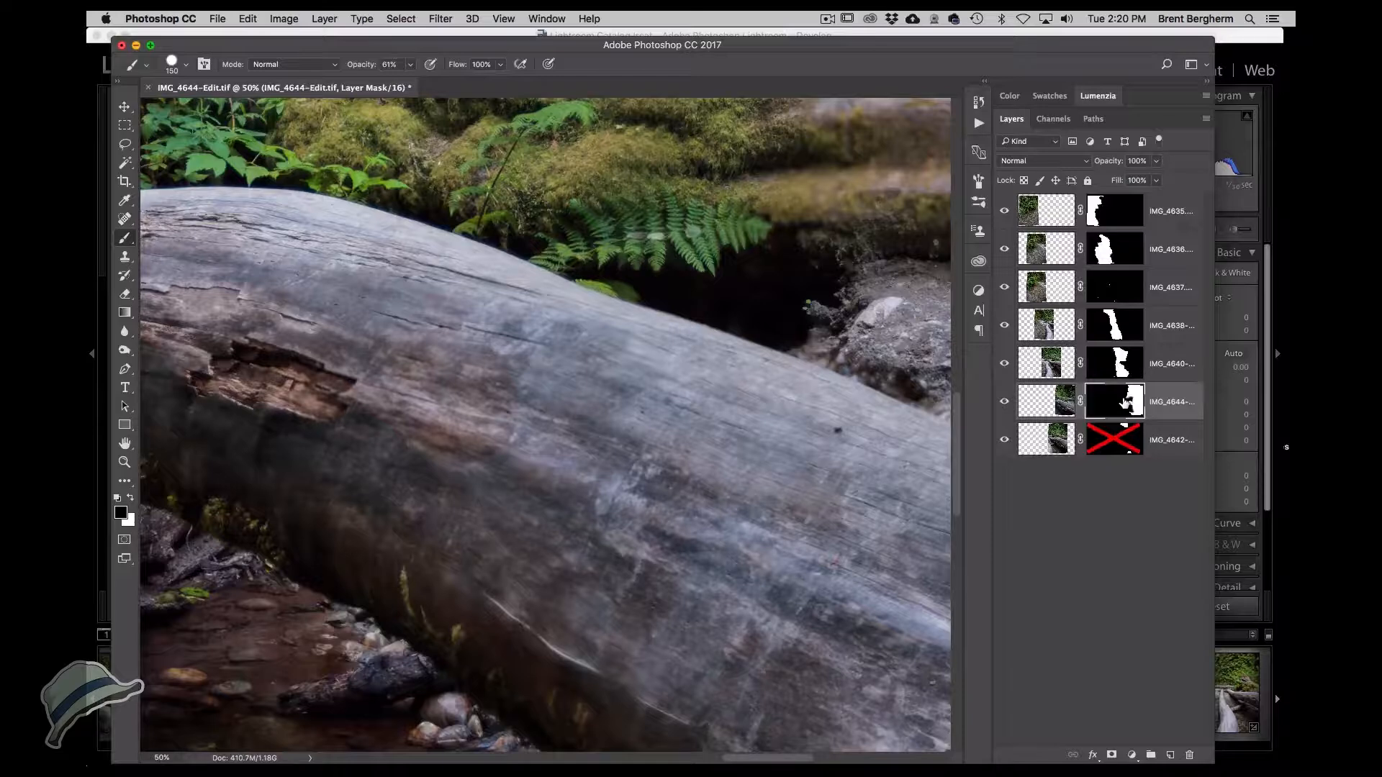
{"action": "left_click", "coordinate": [1124, 402], "text": "alt"}
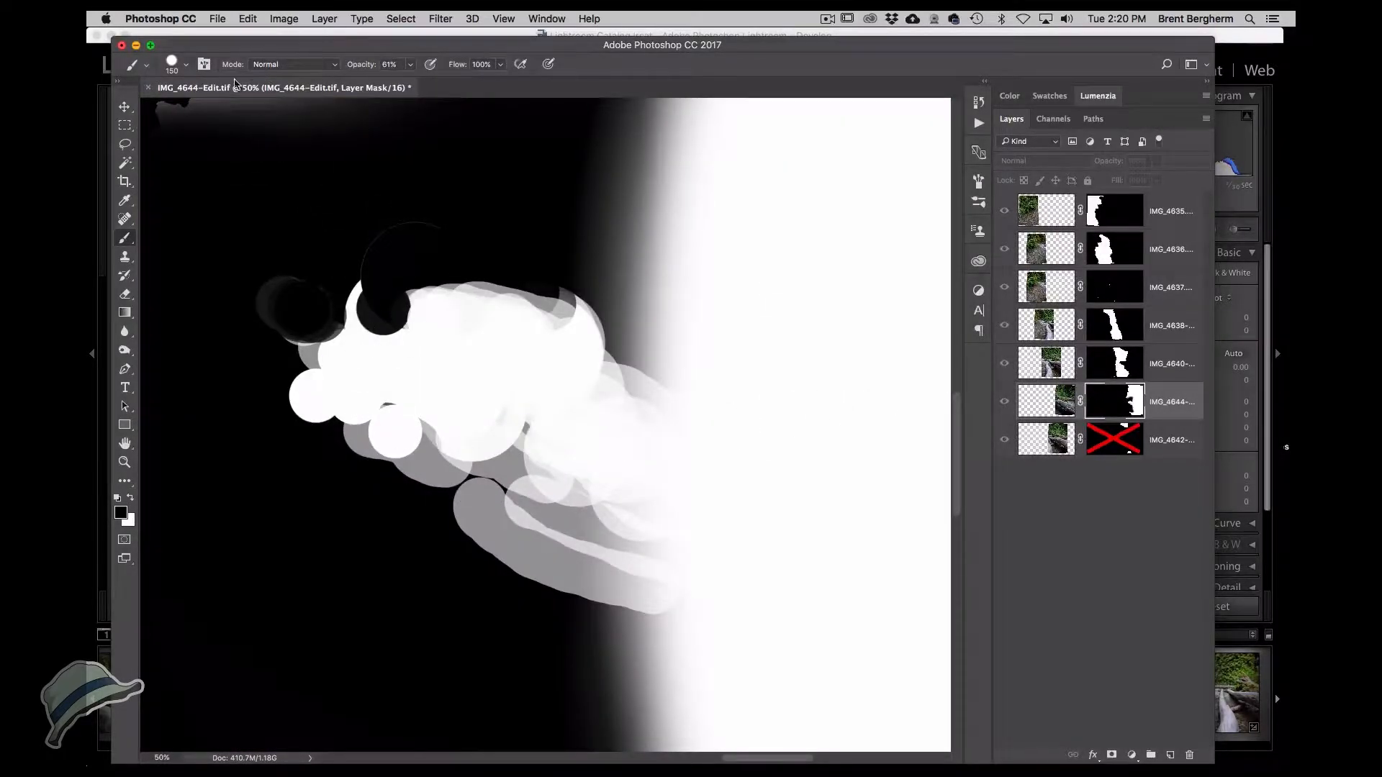
{"action": "left_click", "coordinate": [185, 67]}
{"action": "left_click_drag", "start_coordinate": [281, 144], "coordinate": [232, 142]}
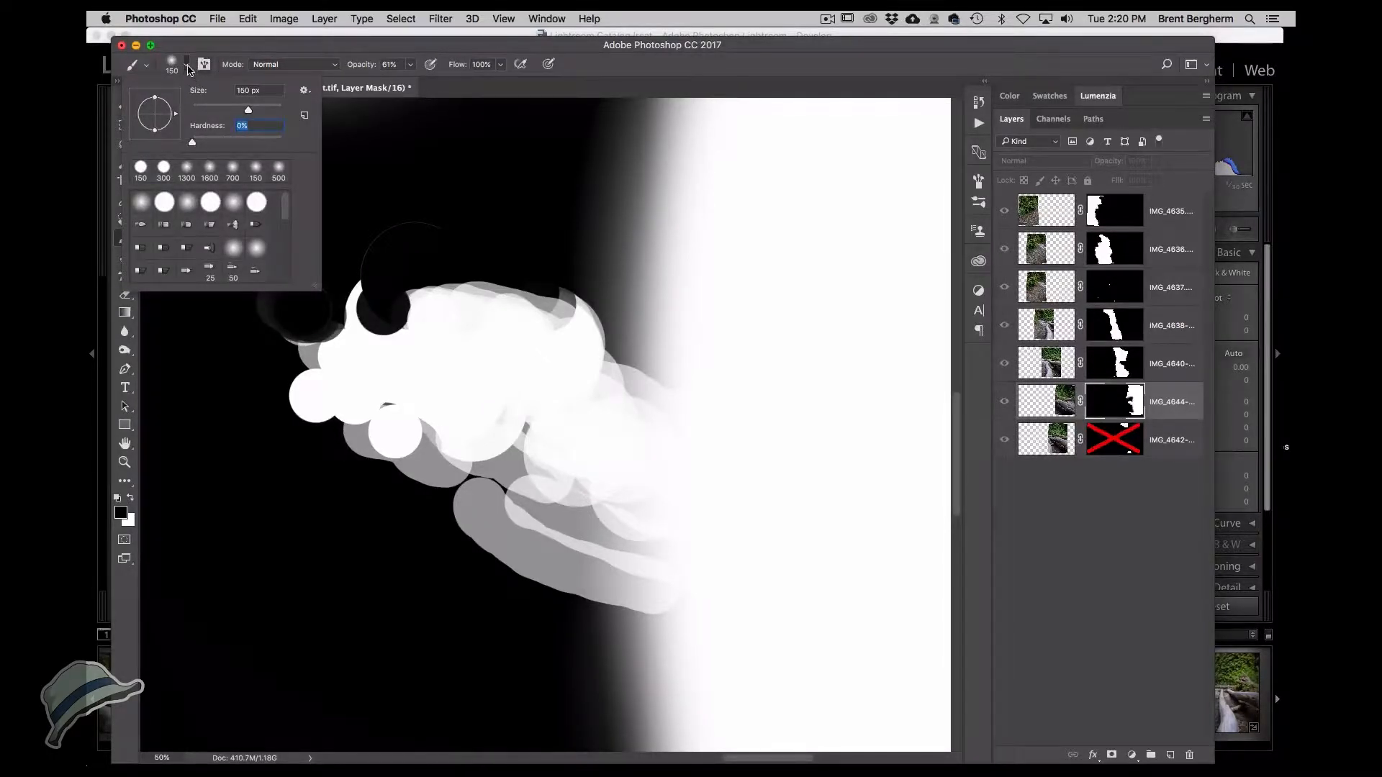
{"action": "left_click", "coordinate": [187, 68]}
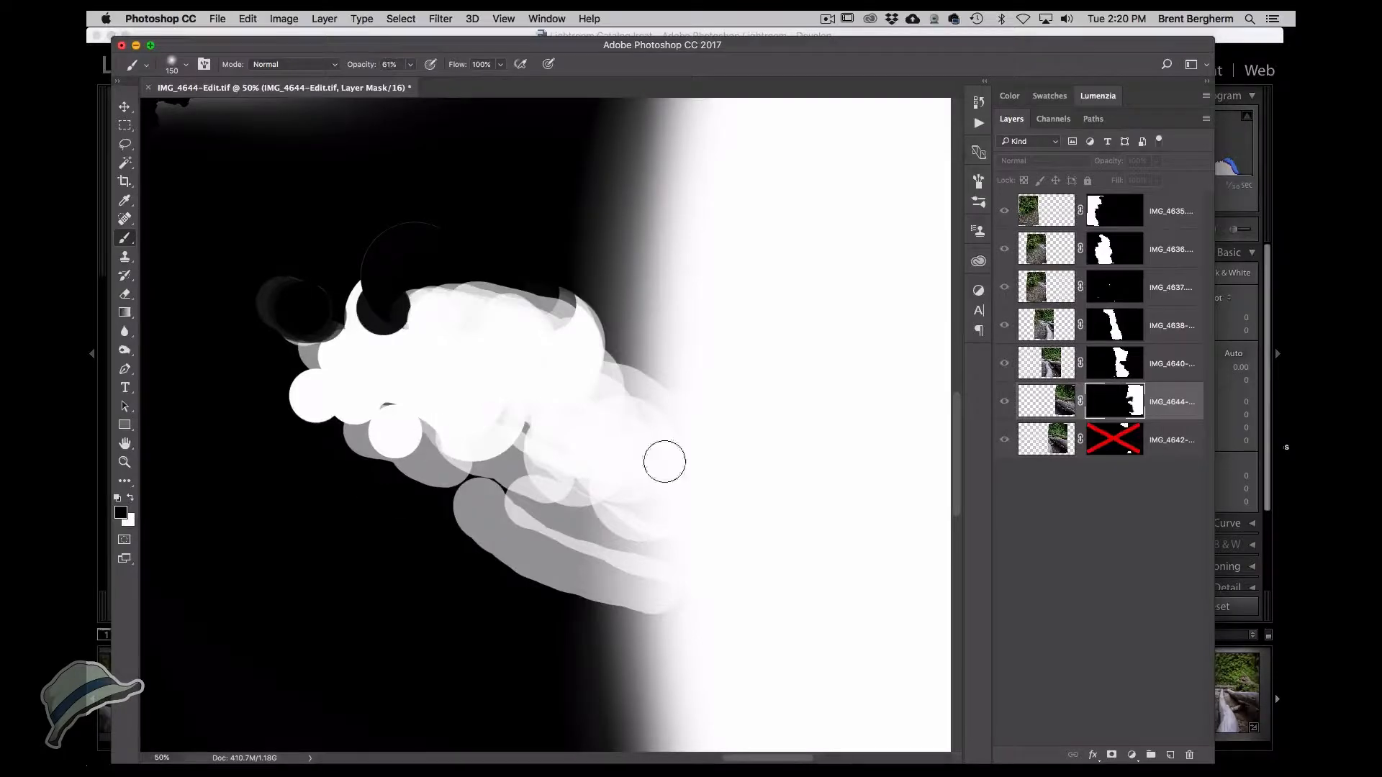
Return to the composite image and undo a stray brush stroke on the layer's pixels.
{"action": "key", "text": "super+2"}
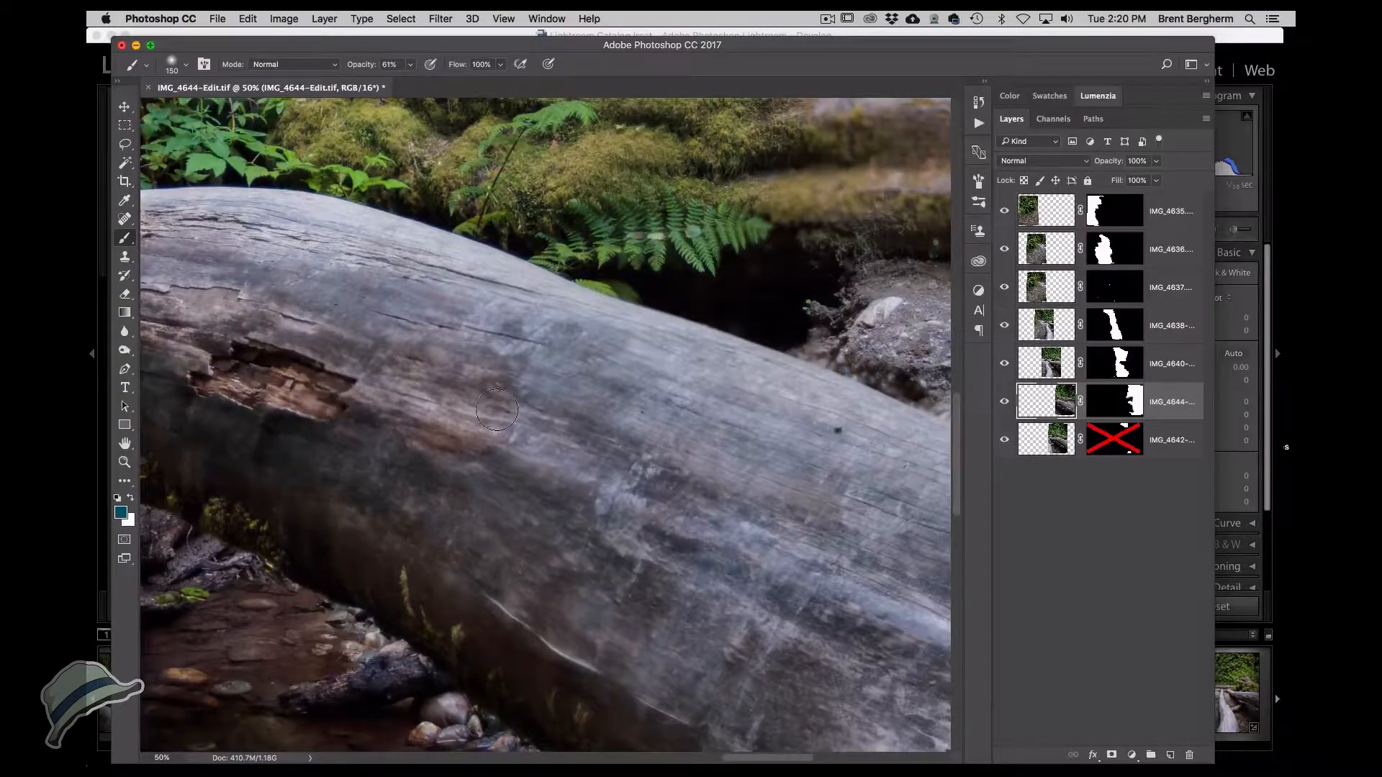
{"action": "left_click", "coordinate": [467, 414]}
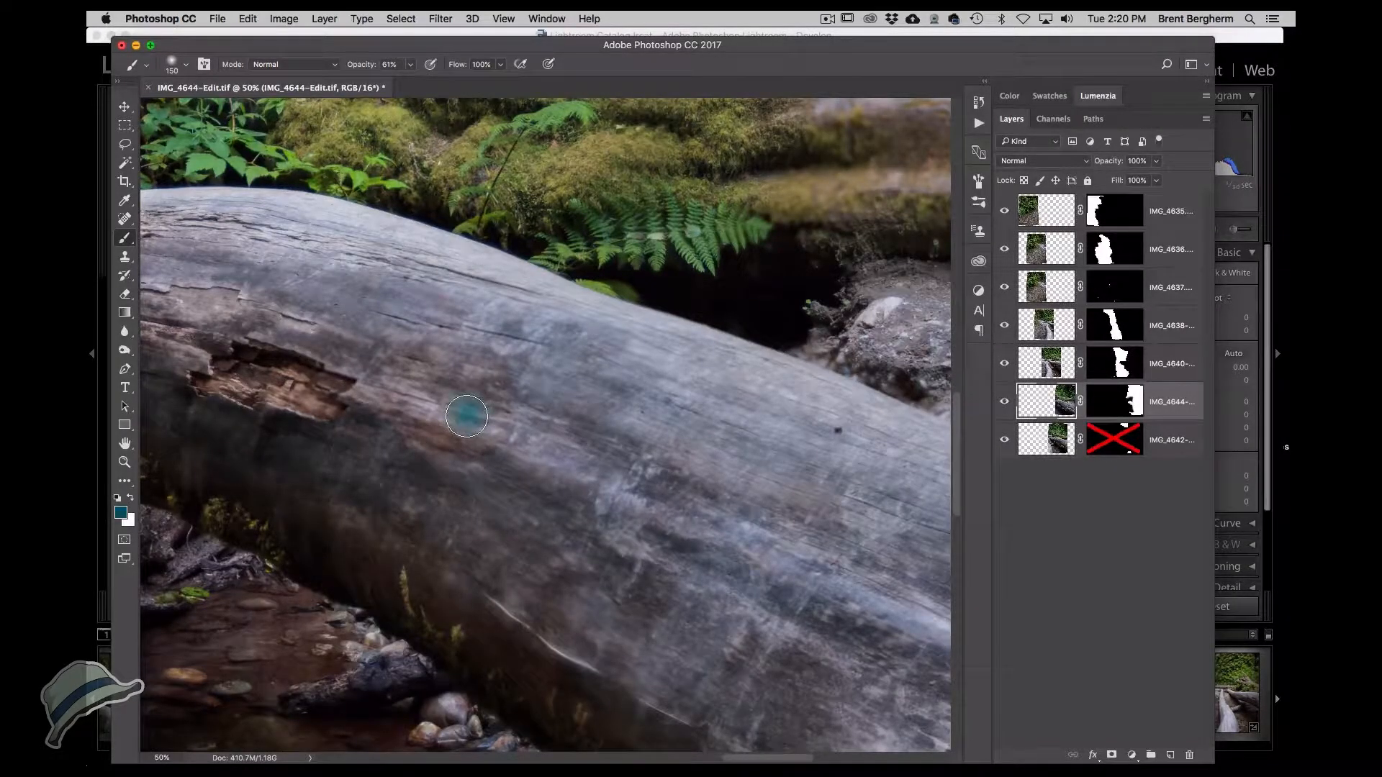
{"action": "key", "text": "super+z"}
Reselect the IMG_4644-Edit mask and paint along the log's upper edge with the soft brush to smooth the blend.
{"action": "left_click", "coordinate": [1115, 401]}
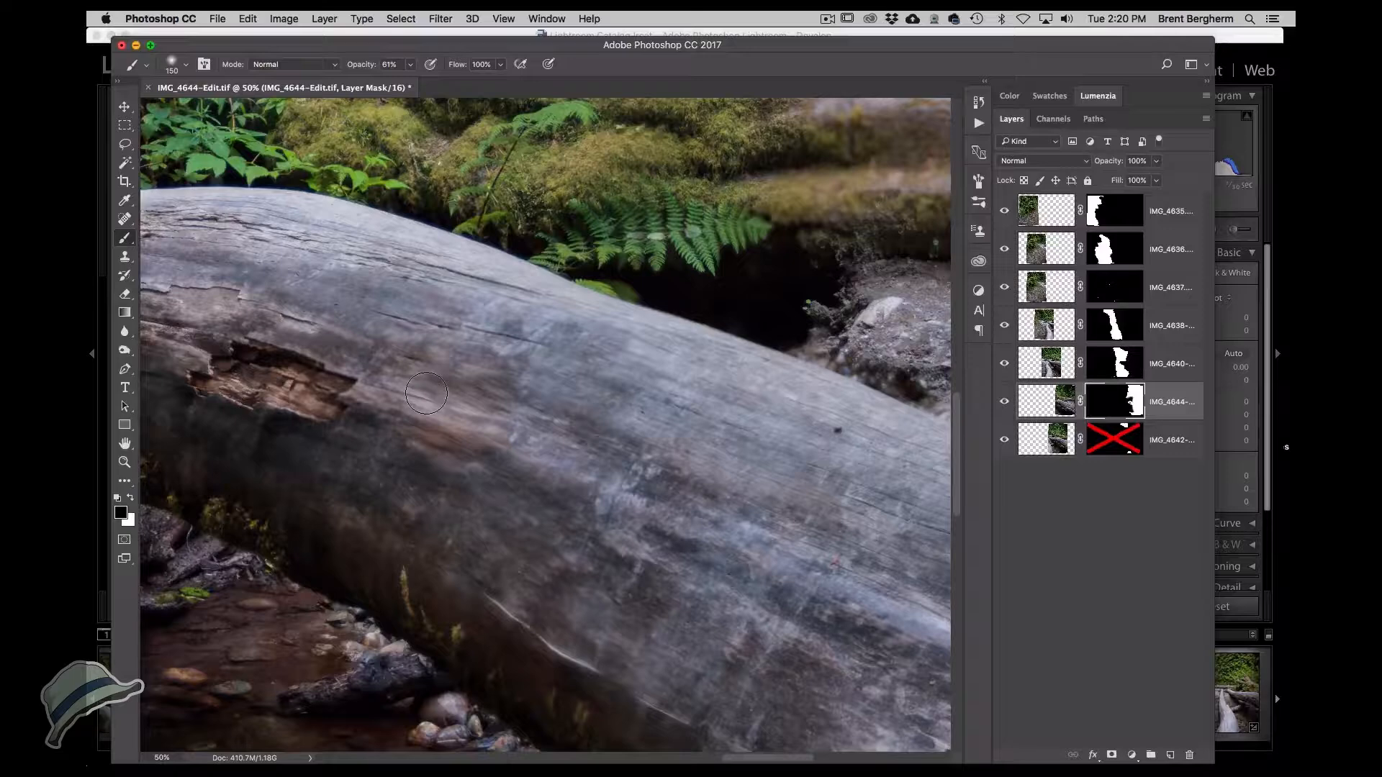
{"action": "key", "text": "x"}
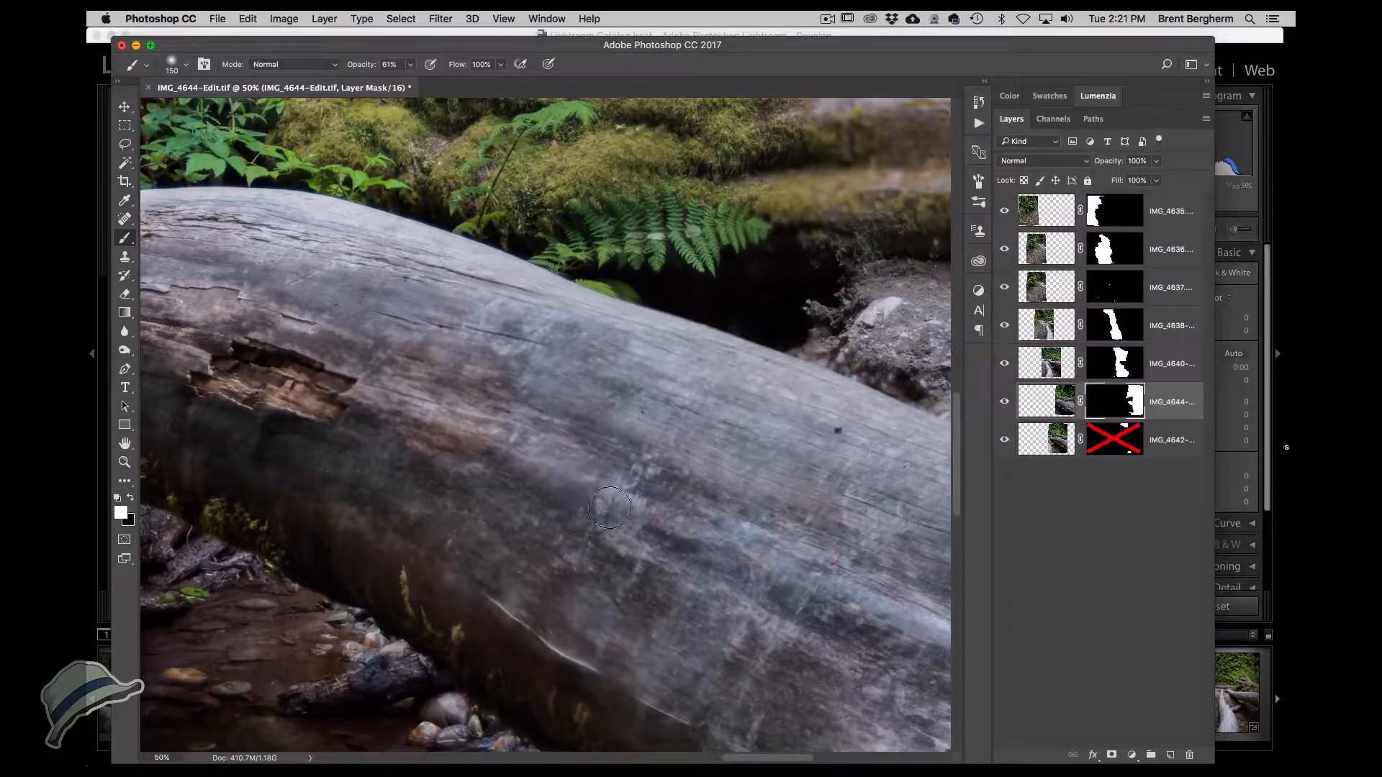
{"action": "left_click", "coordinate": [1116, 407], "text": "alt"}
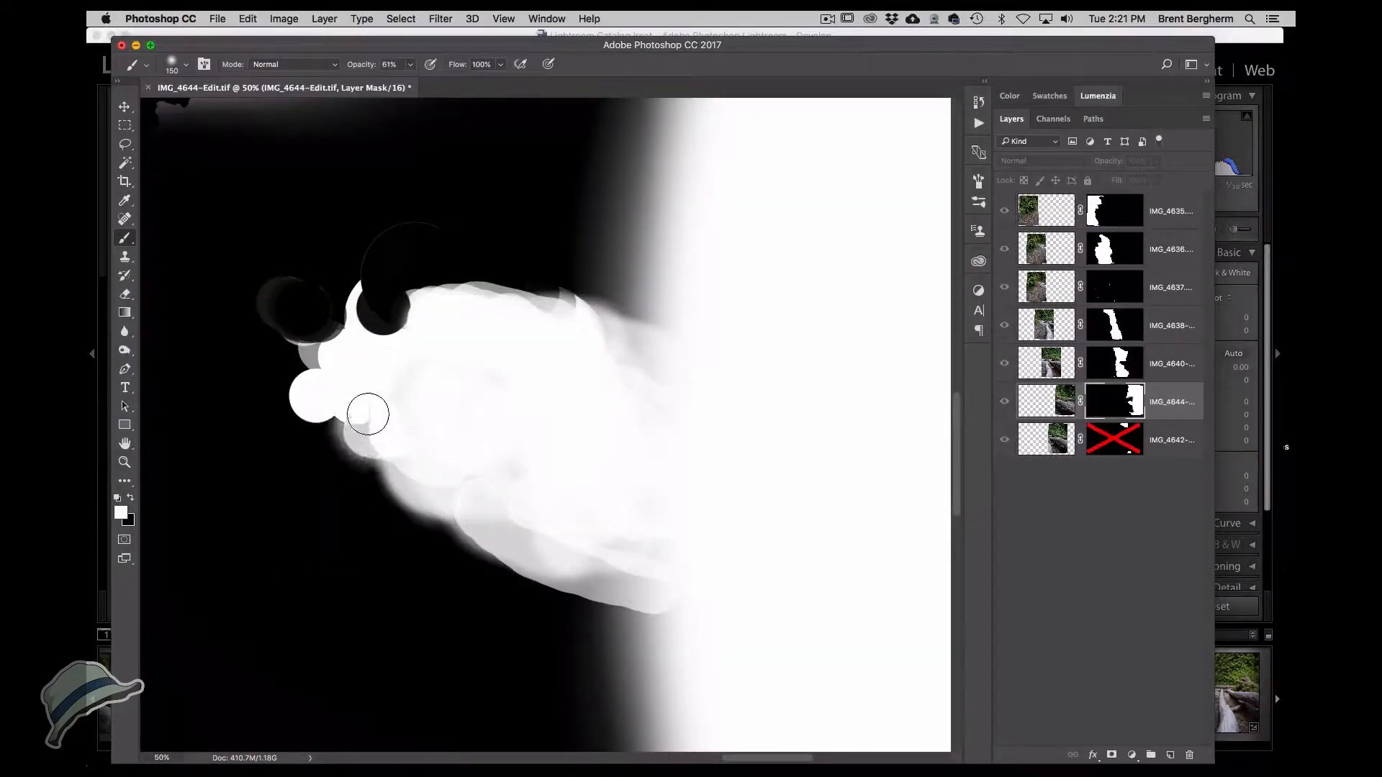
{"action": "left_click", "coordinate": [1105, 408], "text": "alt"}
{"action": "key", "text": "x"}
{"action": "mouse_move", "coordinate": [623, 292]}
{"action": "left_mouse_down"}
{"action": "mouse_move", "coordinate": [716, 196]}
{"action": "mouse_move", "coordinate": [599, 211]}
{"action": "mouse_move", "coordinate": [629, 196]}
{"action": "mouse_move", "coordinate": [692, 214]}
{"action": "mouse_move", "coordinate": [671, 157]}
{"action": "mouse_move", "coordinate": [630, 139]}
{"action": "left_mouse_up"}
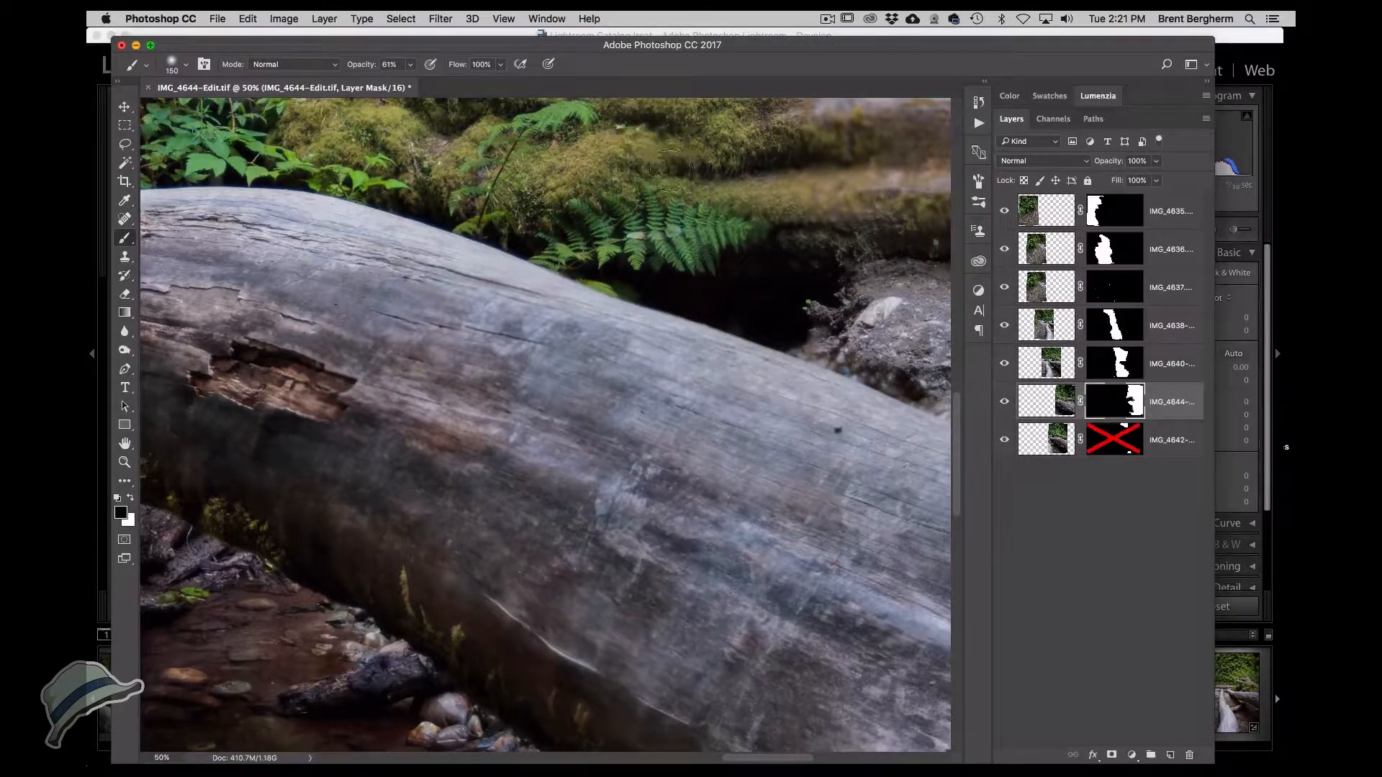
Zoom out to inspect the whole blended panorama, then zoom back into the foreground log.
{"action": "left_click", "coordinate": [675, 181], "text": "alt"}
{"action": "left_click", "coordinate": [647, 298], "text": "alt"}
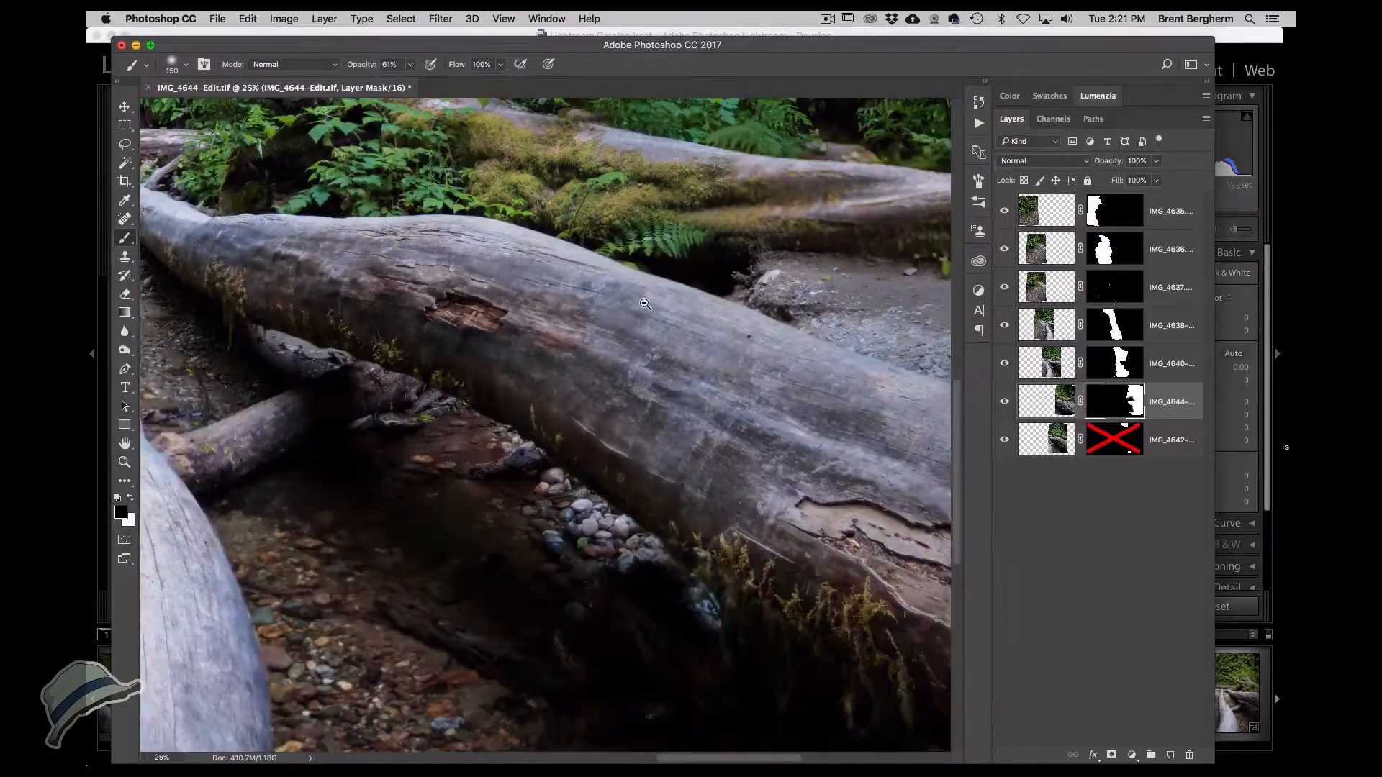
{"action": "left_click", "coordinate": [646, 300], "text": "alt"}
{"action": "left_click_drag", "start_coordinate": [509, 352], "coordinate": [637, 400]}
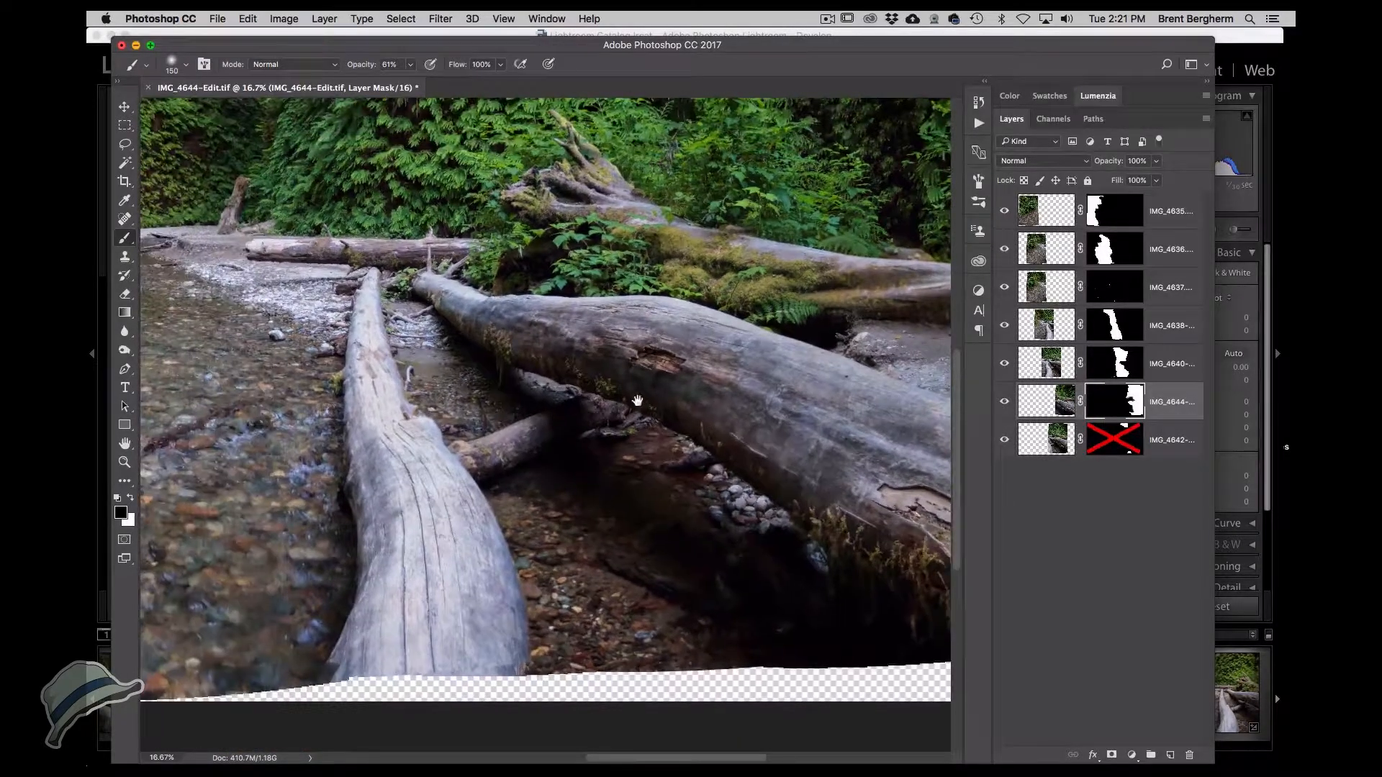
{"action": "left_click_drag", "start_coordinate": [434, 390], "coordinate": [723, 404]}
{"action": "left_click", "coordinate": [688, 404], "text": "super"}
{"action": "left_click", "coordinate": [688, 404], "text": "super"}
{"action": "left_click", "coordinate": [688, 404], "text": "super"}
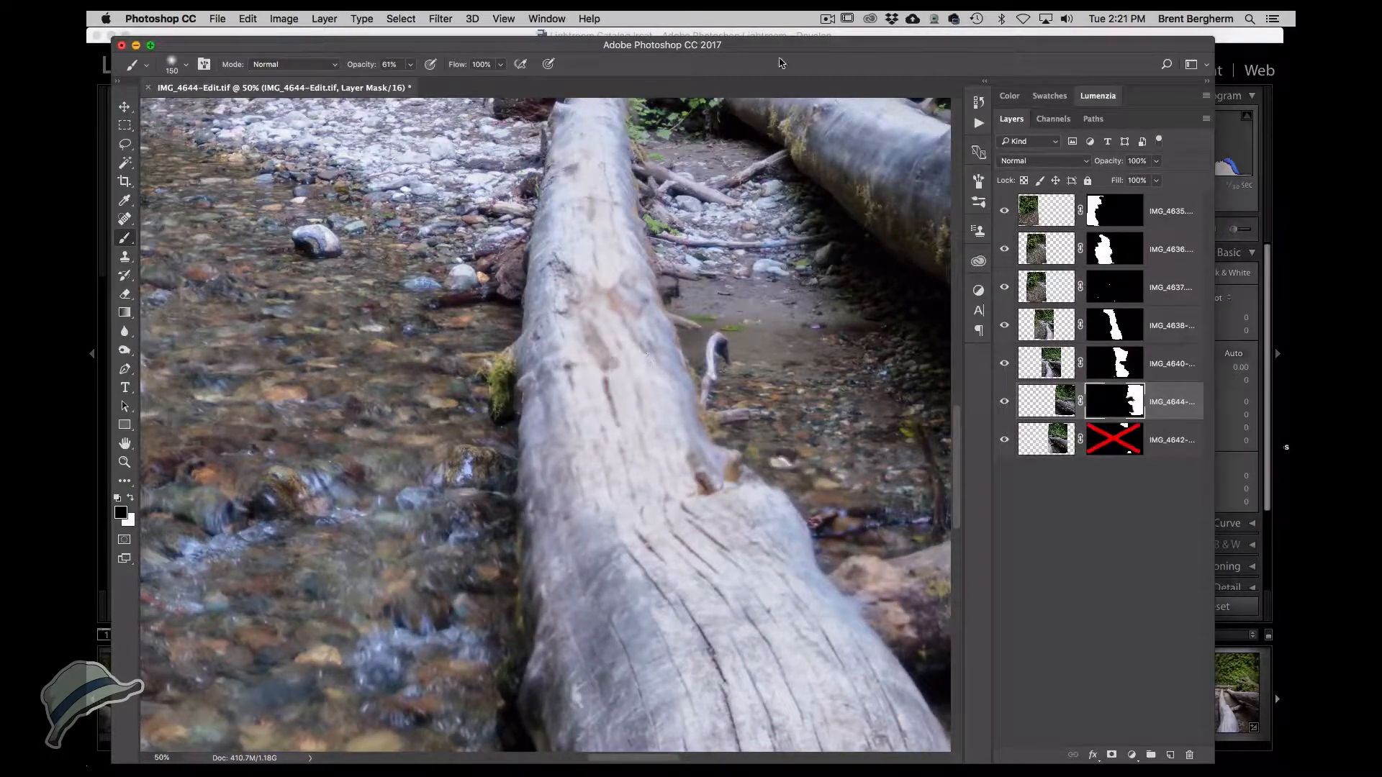
Switch to Lightroom and compare frames IMG_4640, IMG_4639 and IMG_4638 zoomed in on the foreground log.
{"action": "left_click_drag", "start_coordinate": [783, 48], "coordinate": [769, 112]}
{"action": "left_click", "coordinate": [757, 42]}
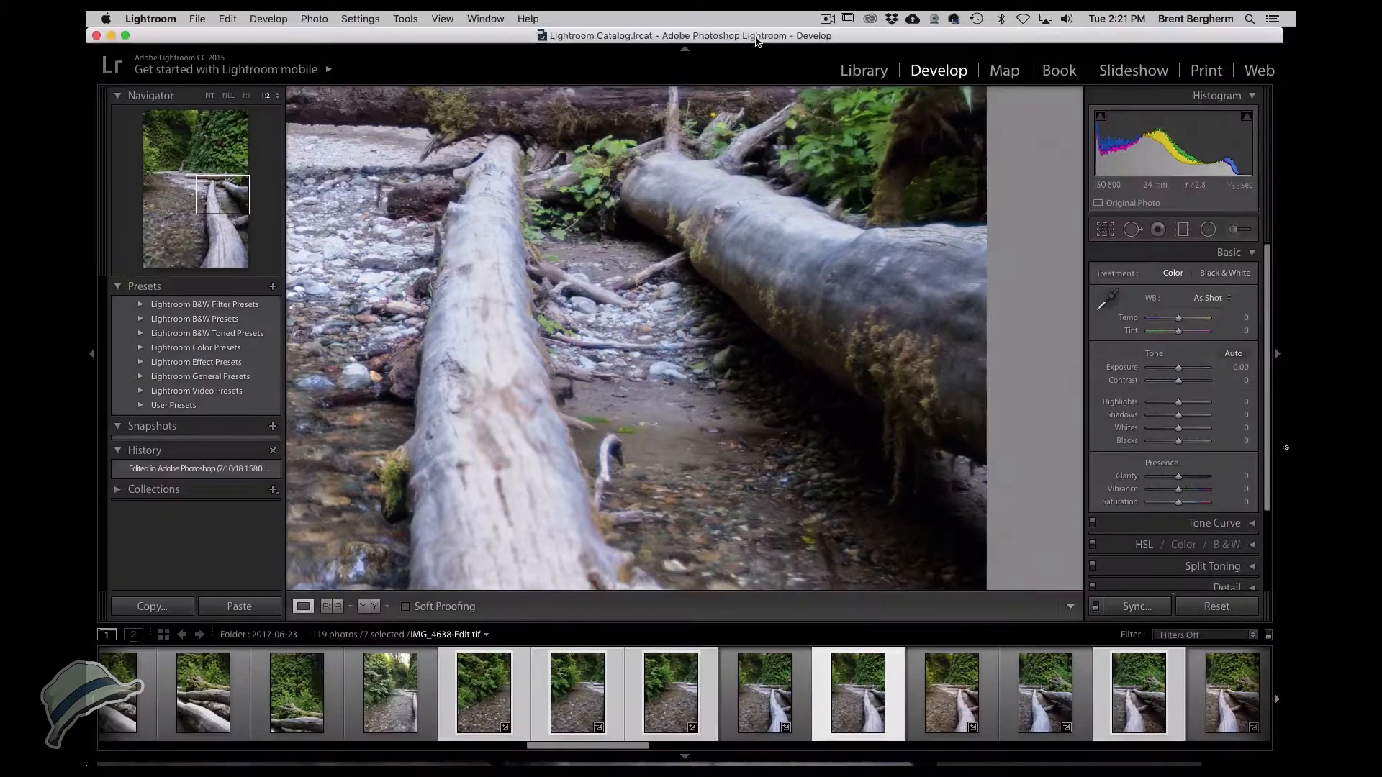
{"action": "left_click", "coordinate": [1037, 699]}
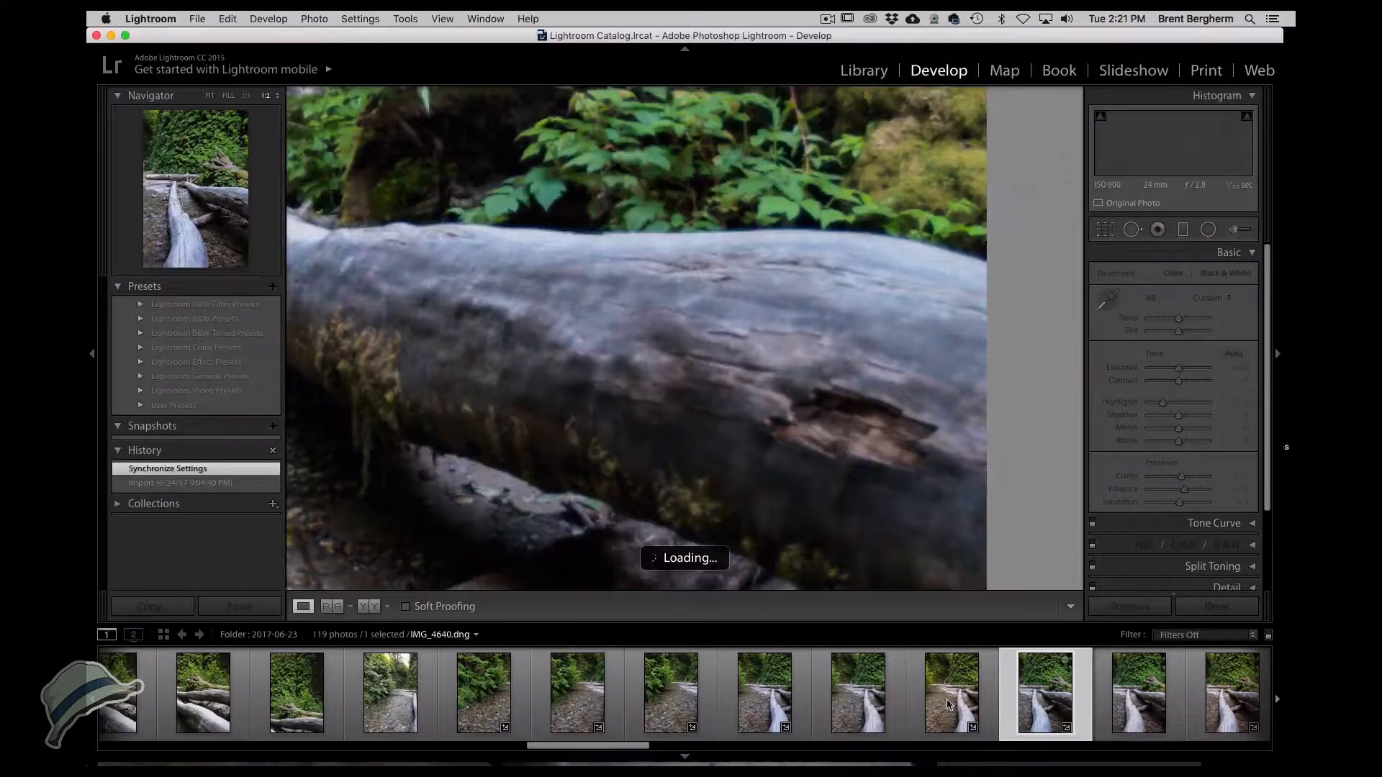
{"action": "left_click", "coordinate": [963, 706]}
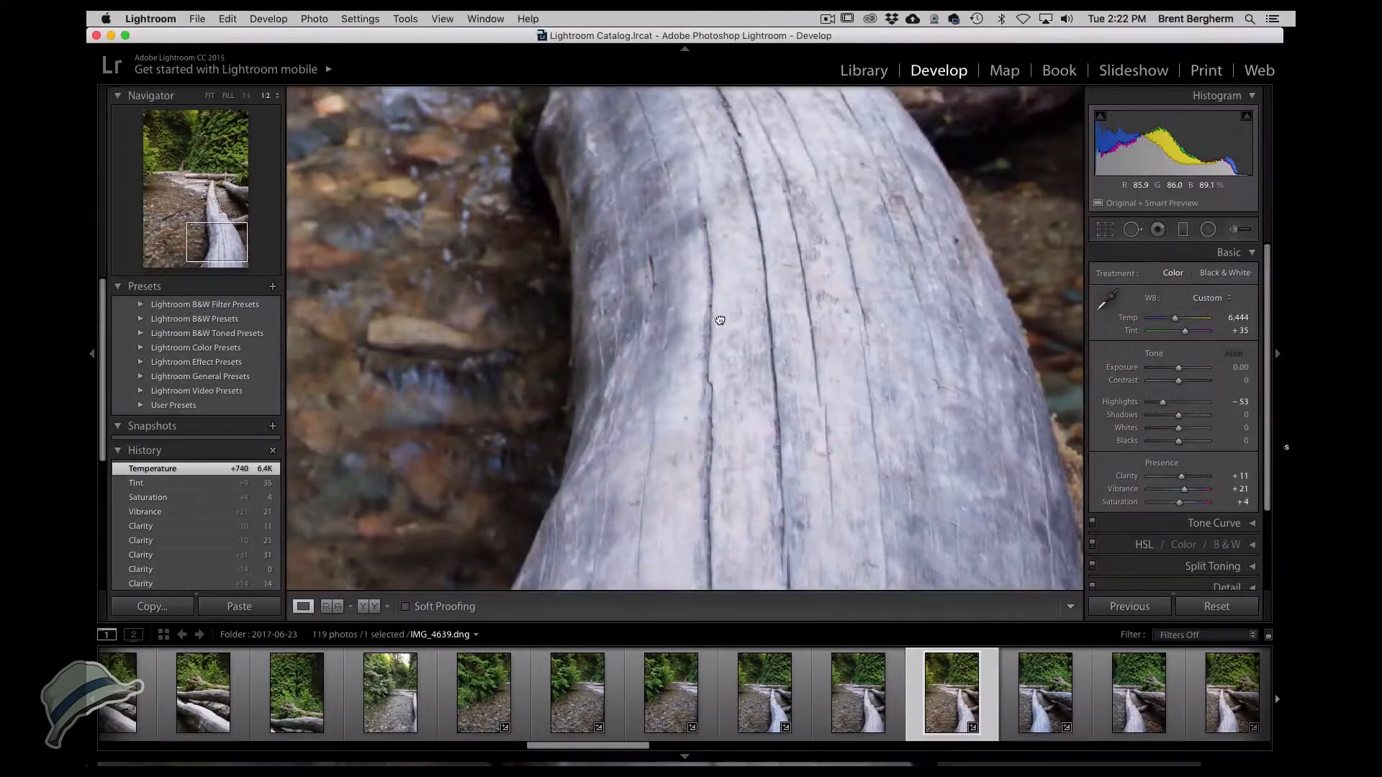
{"action": "left_click", "coordinate": [718, 319]}
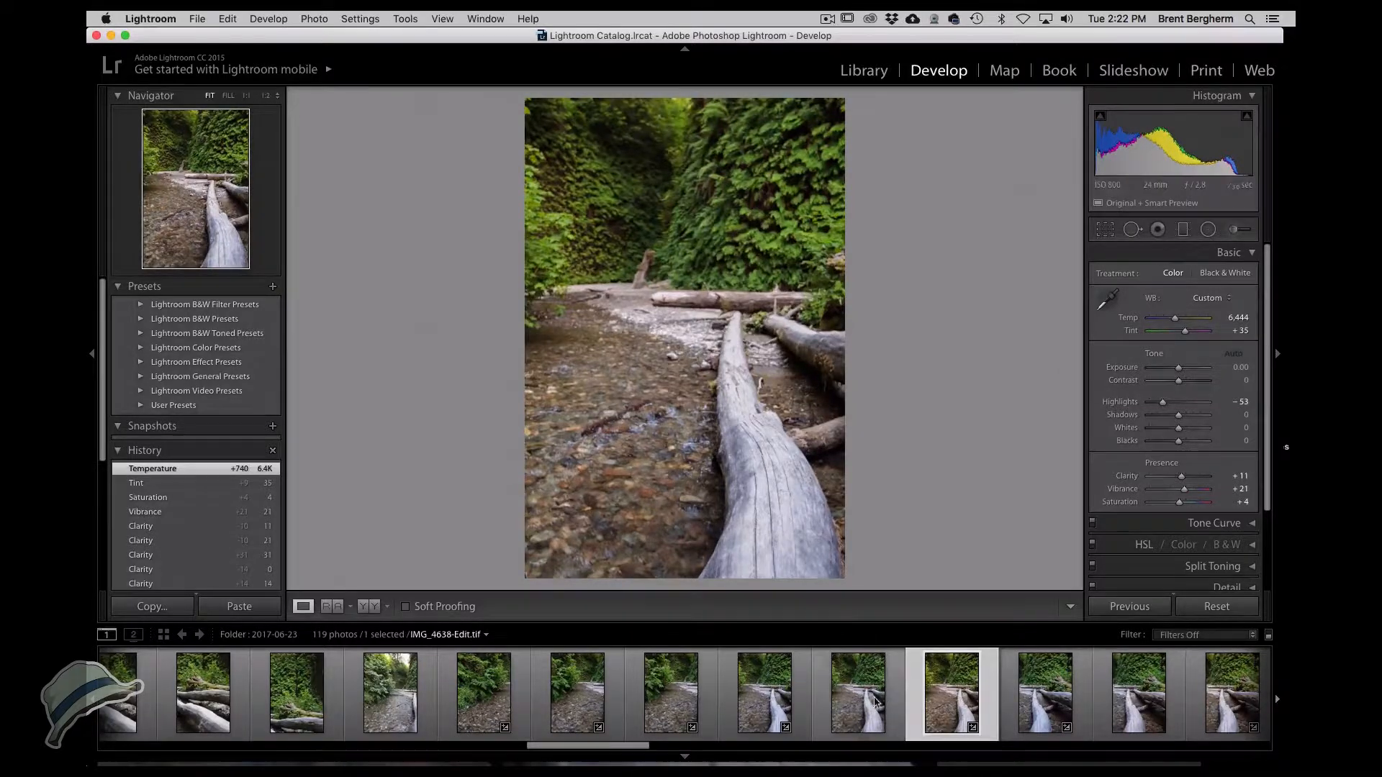
{"action": "left_click", "coordinate": [739, 352]}
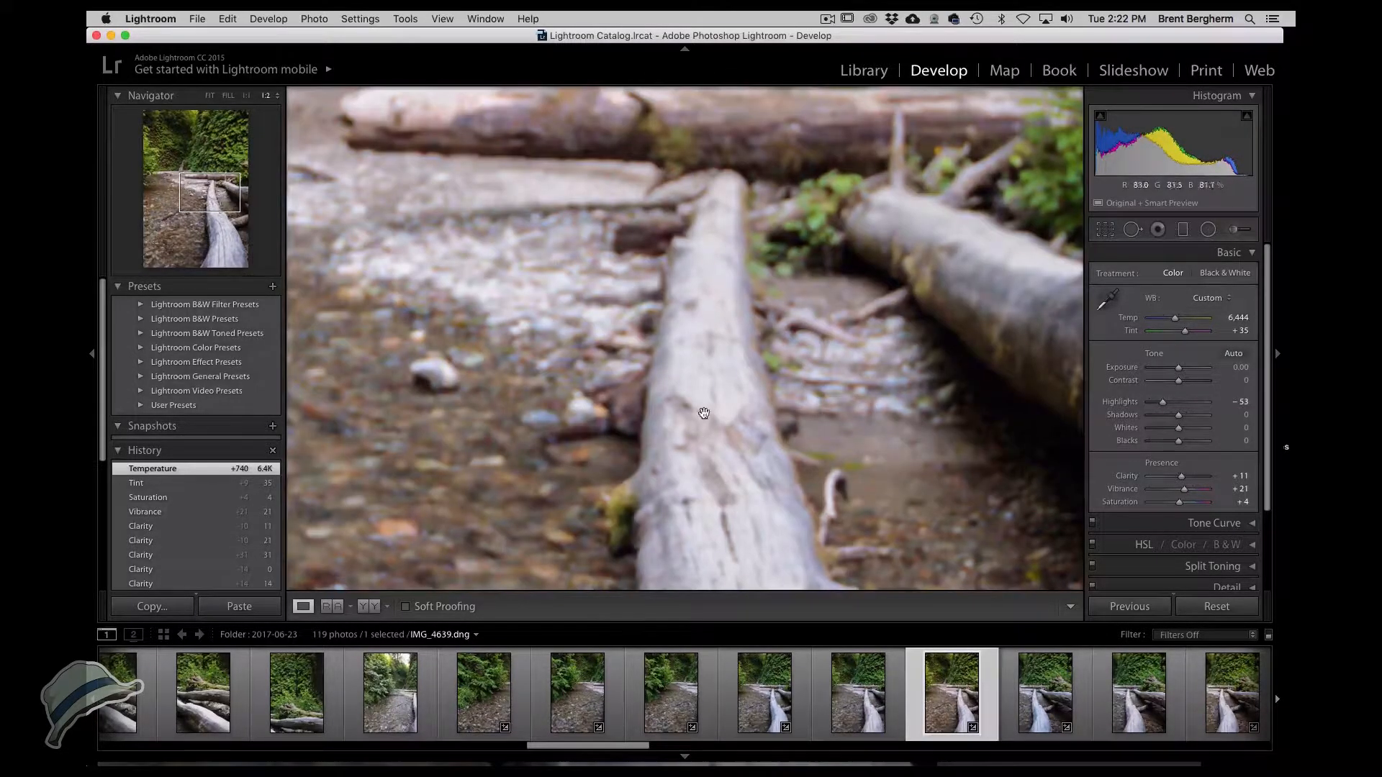
{"action": "left_click_drag", "start_coordinate": [712, 458], "coordinate": [616, 367]}
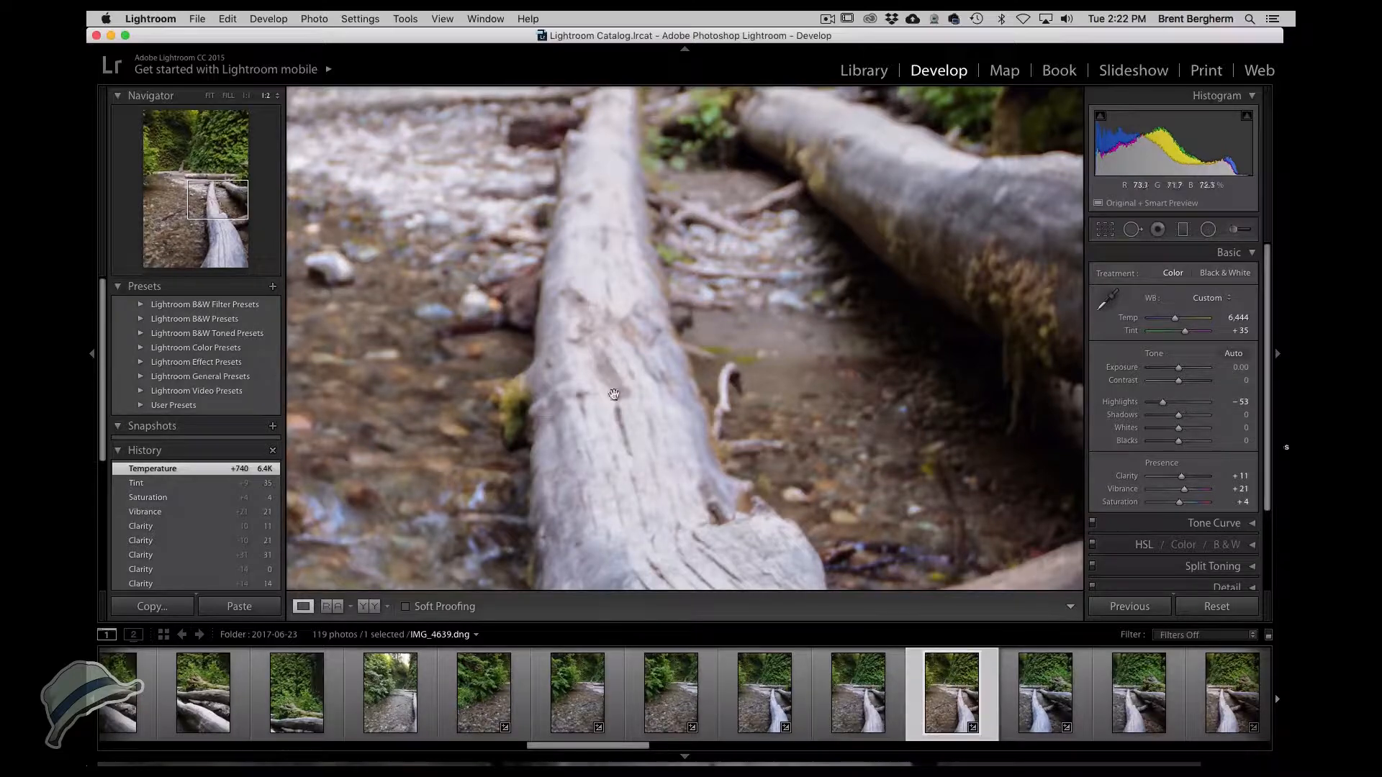
{"action": "left_click", "coordinate": [697, 394]}
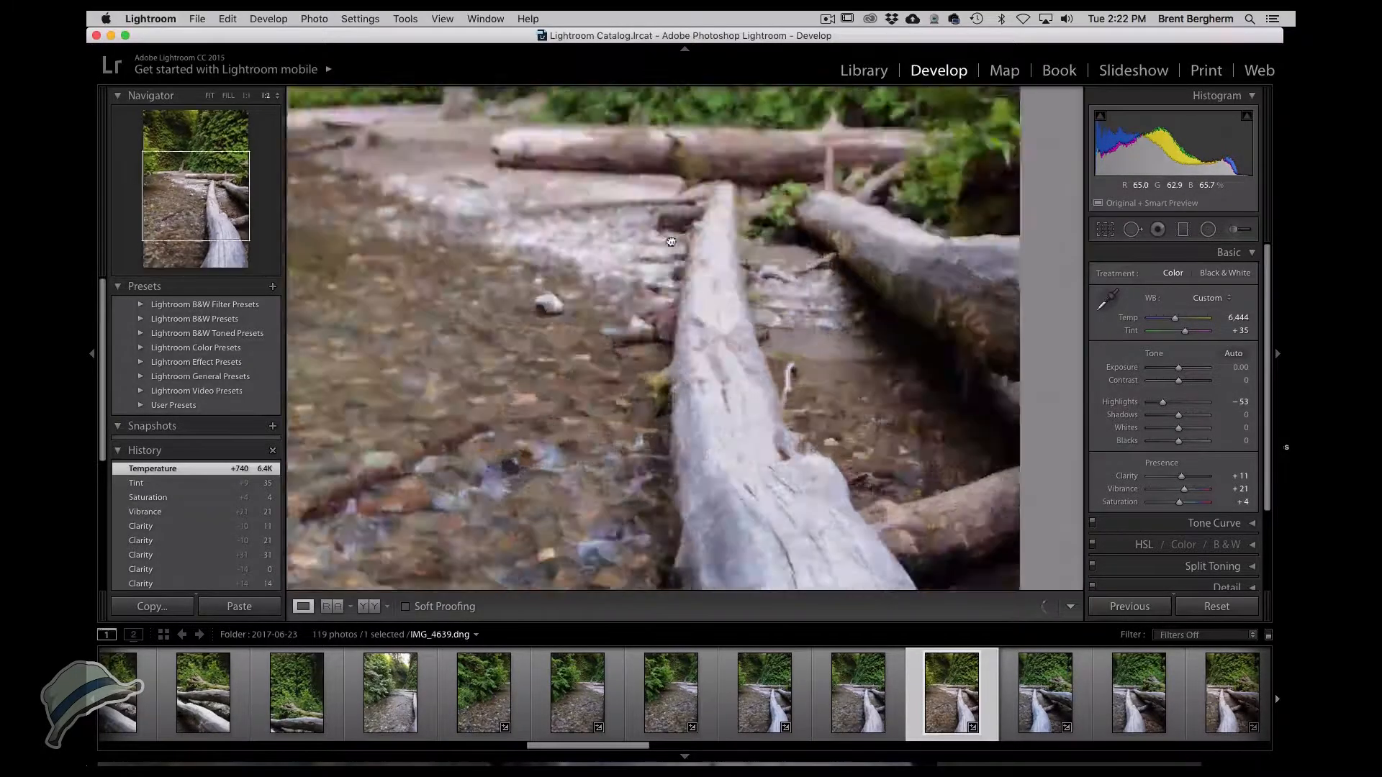
{"action": "key", "text": "Left"}
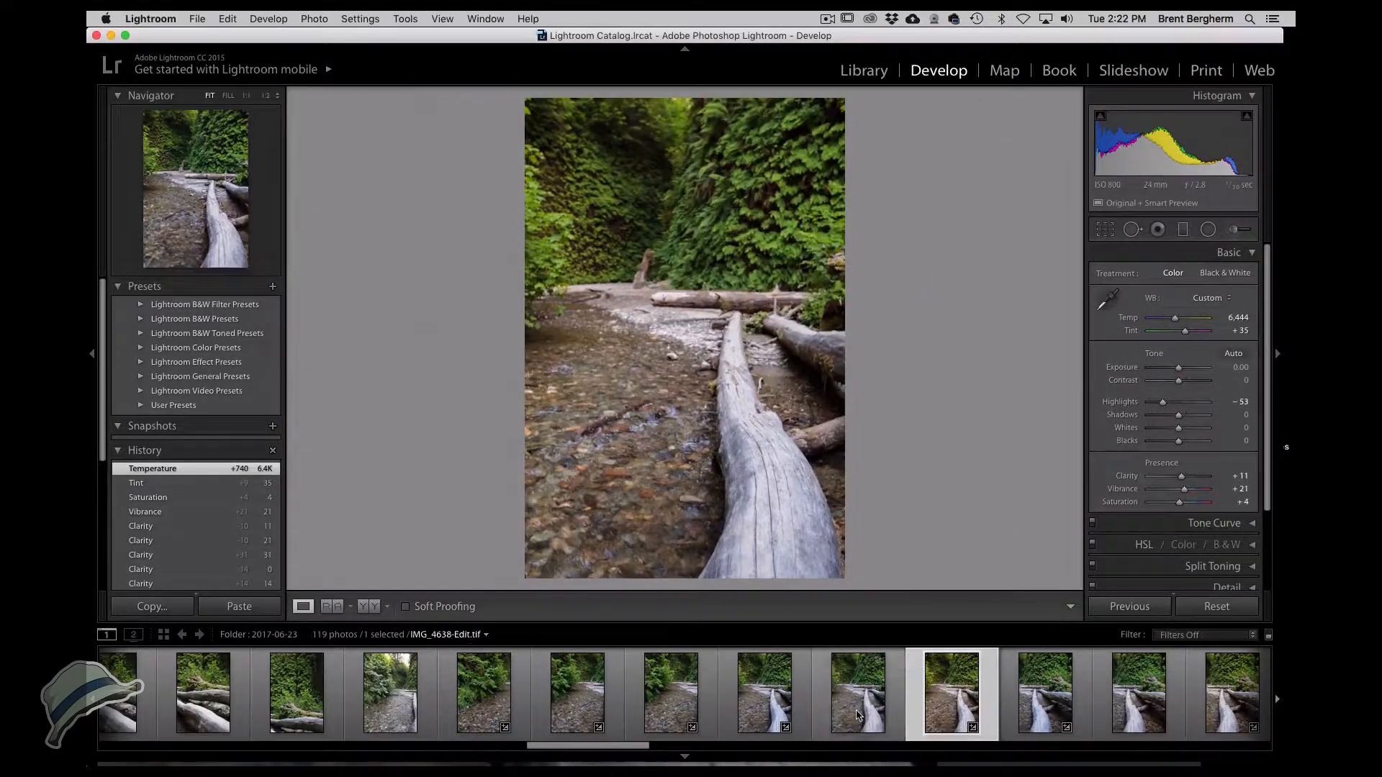
{"action": "key", "text": "Left"}
{"action": "left_click", "coordinate": [756, 373]}
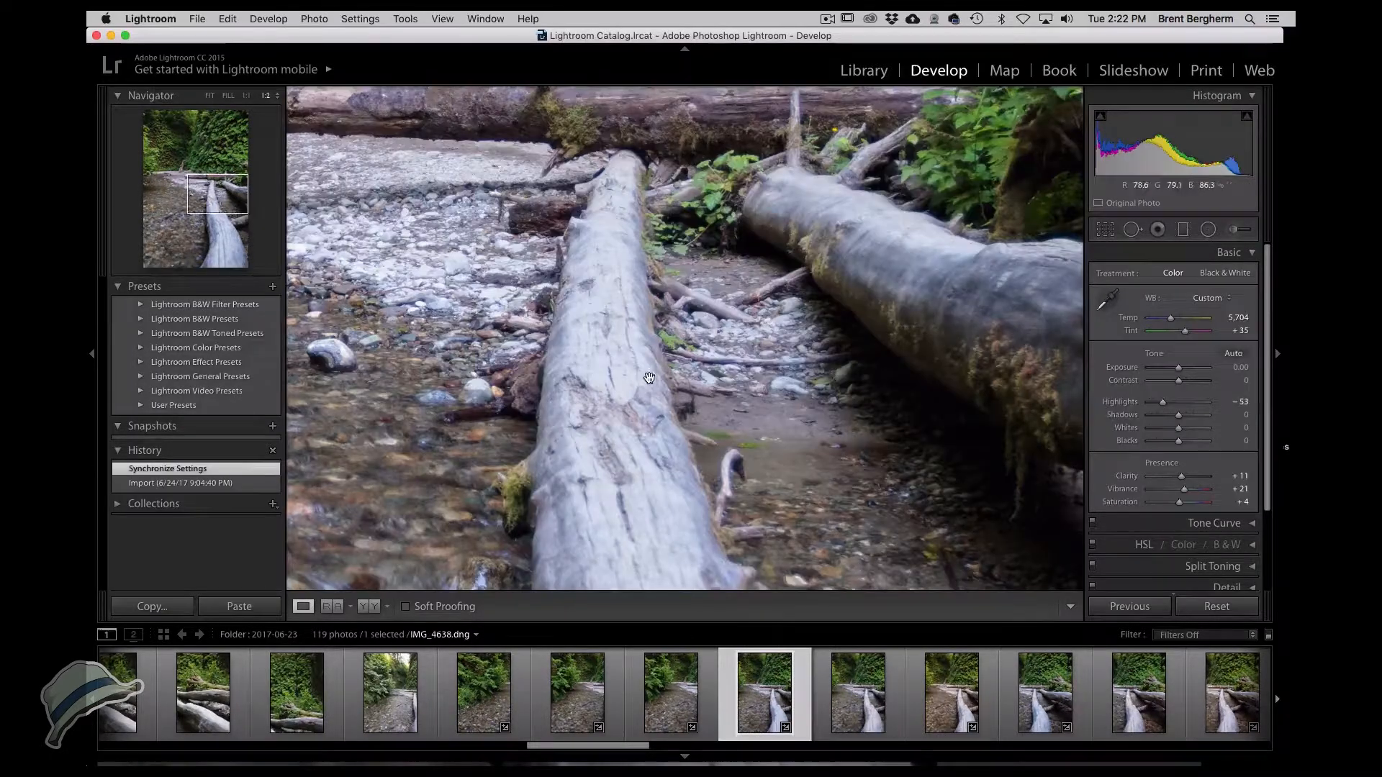
{"action": "left_click_drag", "start_coordinate": [644, 404], "coordinate": [574, 292]}
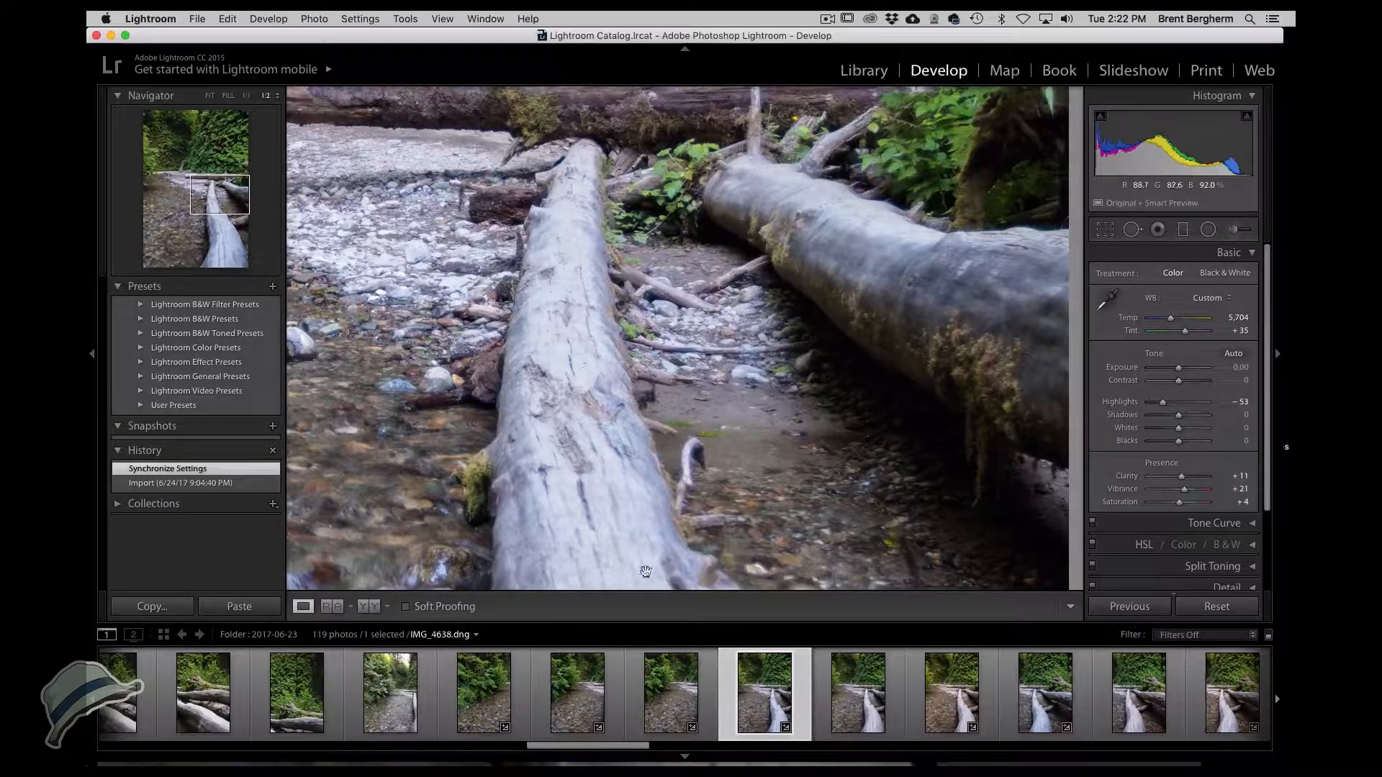
{"action": "left_click", "coordinate": [859, 706]}
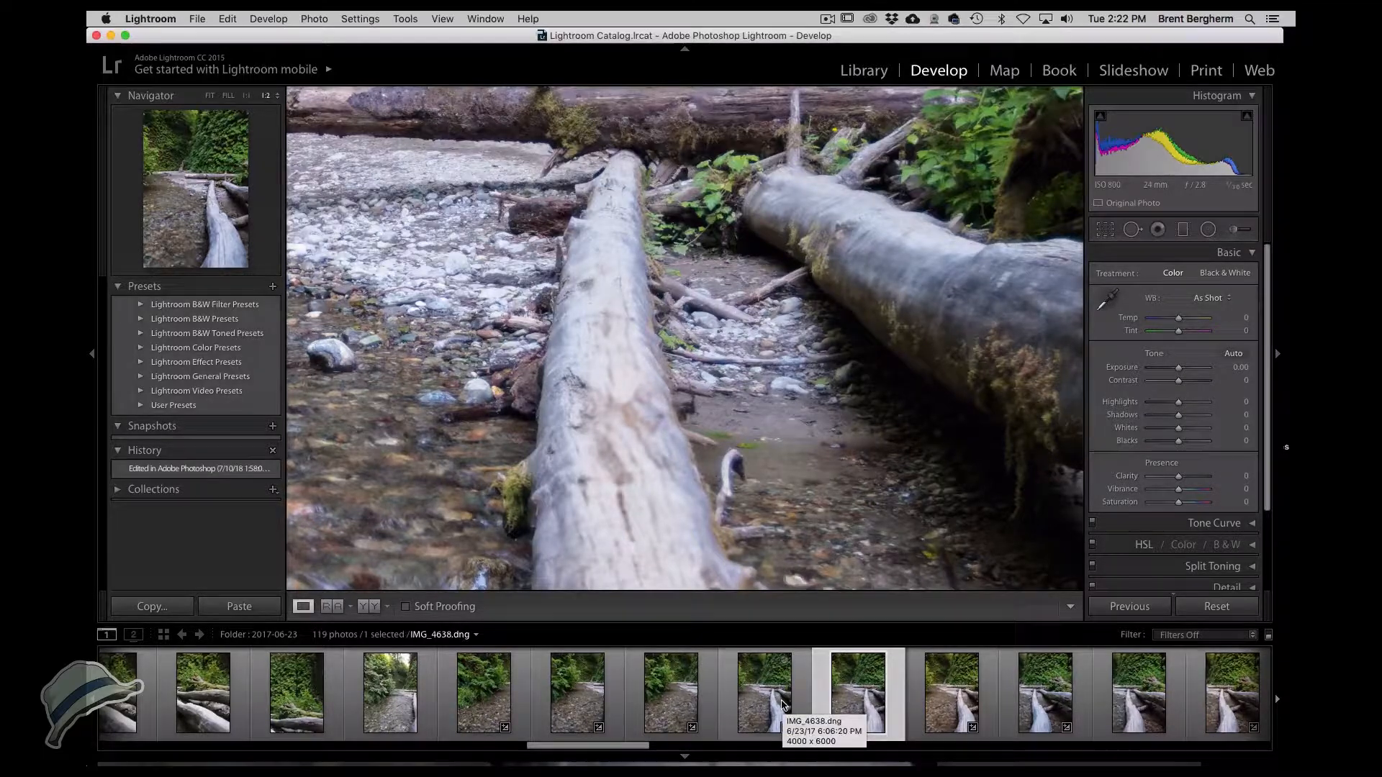
{"action": "left_click", "coordinate": [943, 694]}
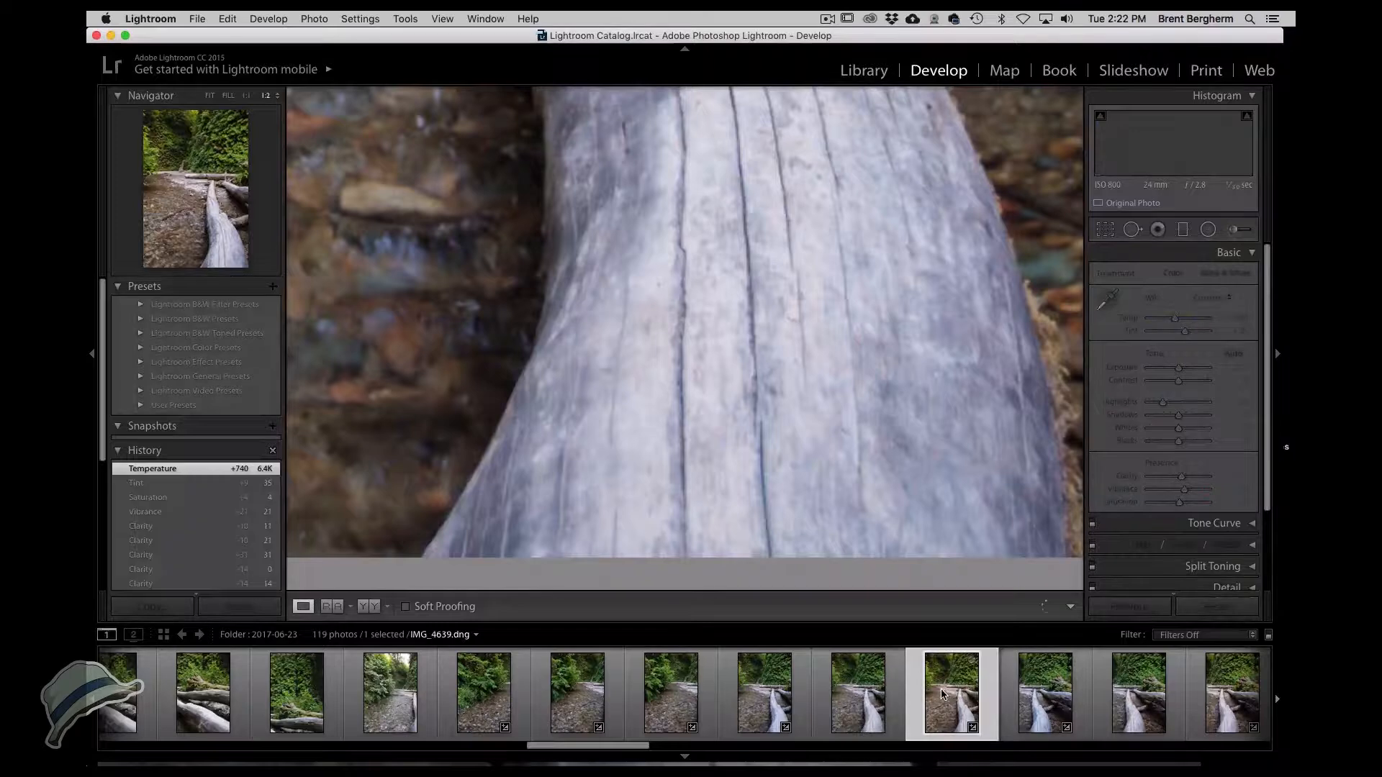
{"action": "left_click", "coordinate": [842, 430]}
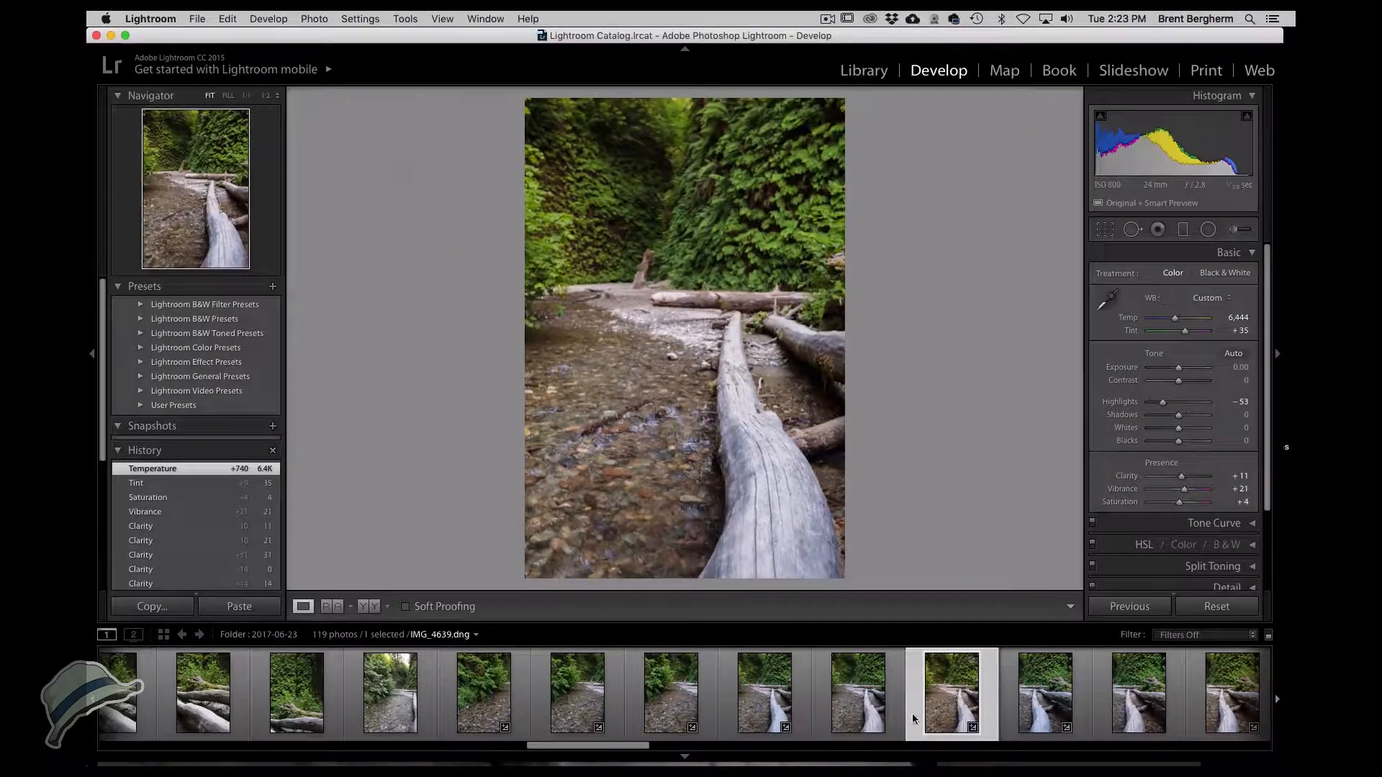
Create a virtual copy of IMG_4638.
{"action": "left_click", "coordinate": [763, 711]}
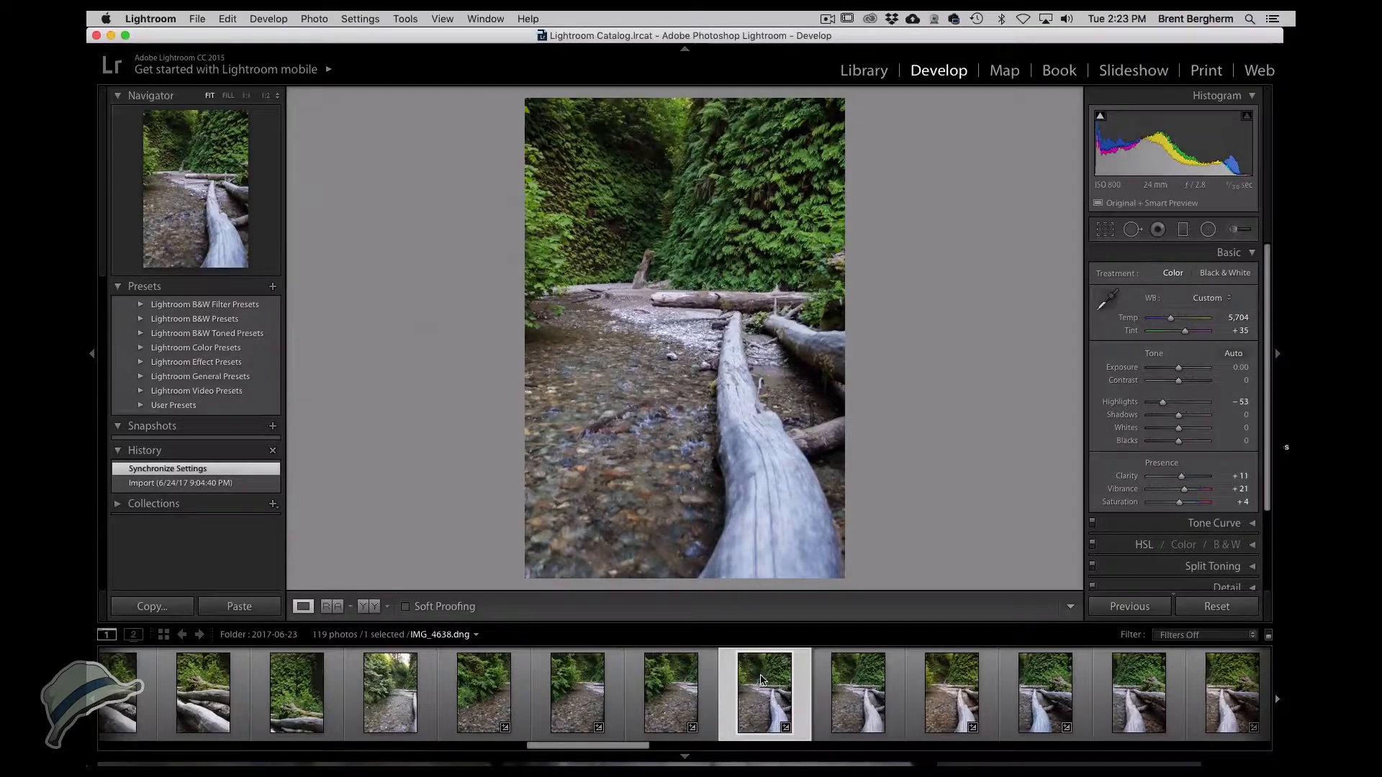
{"action": "right_click", "coordinate": [762, 679]}
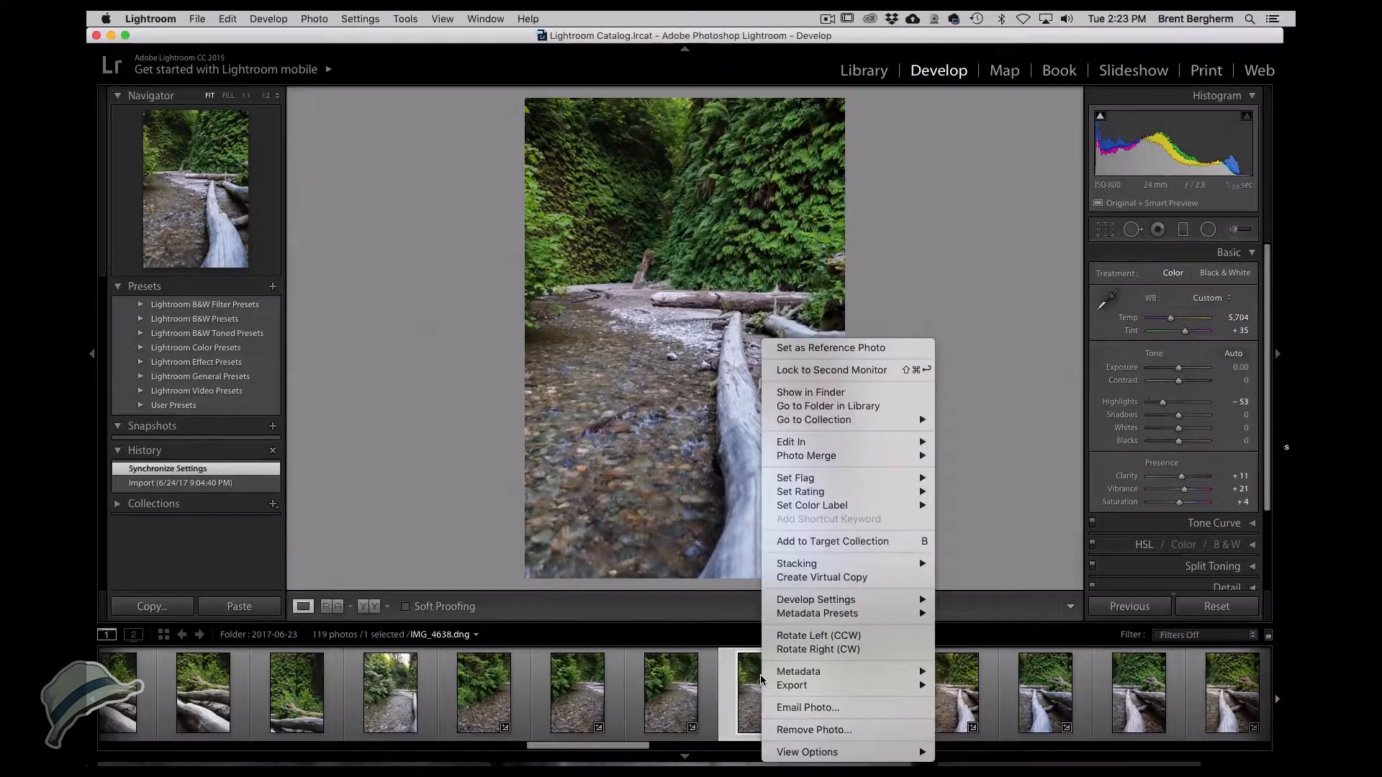
{"action": "left_click", "coordinate": [803, 576]}
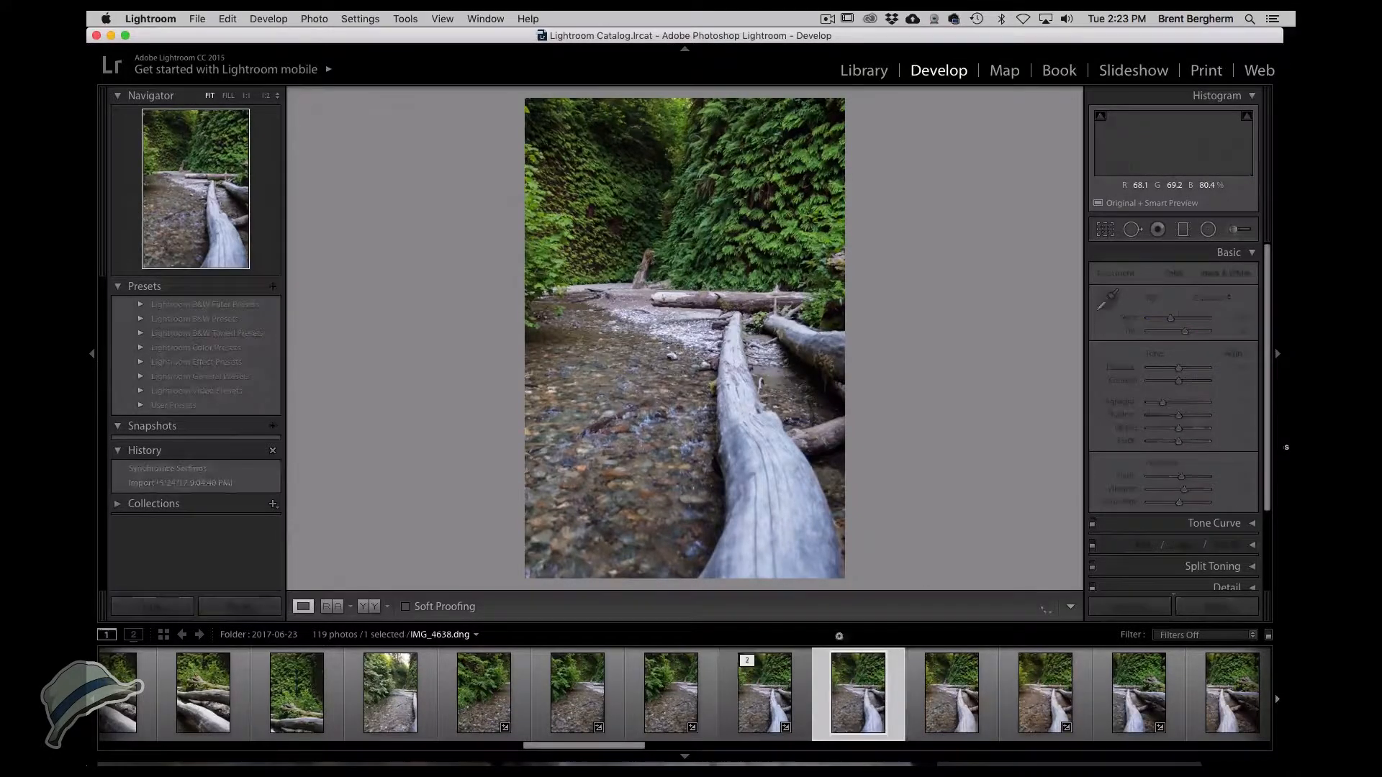
Synchronize IMG_4639's develop settings onto the IMG_4638 virtual copy with all settings checked.
{"action": "left_click", "coordinate": [879, 705], "text": "super"}
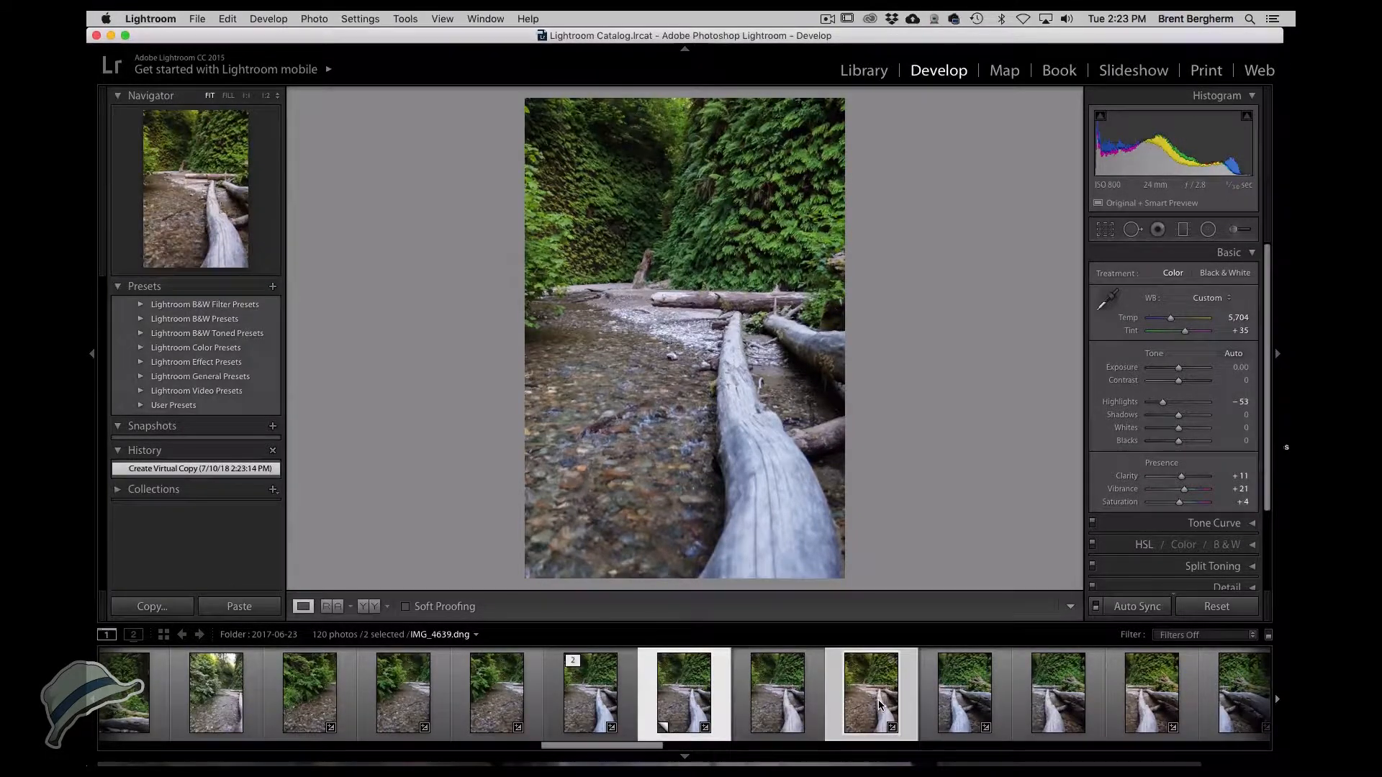
{"action": "left_click", "coordinate": [878, 696]}
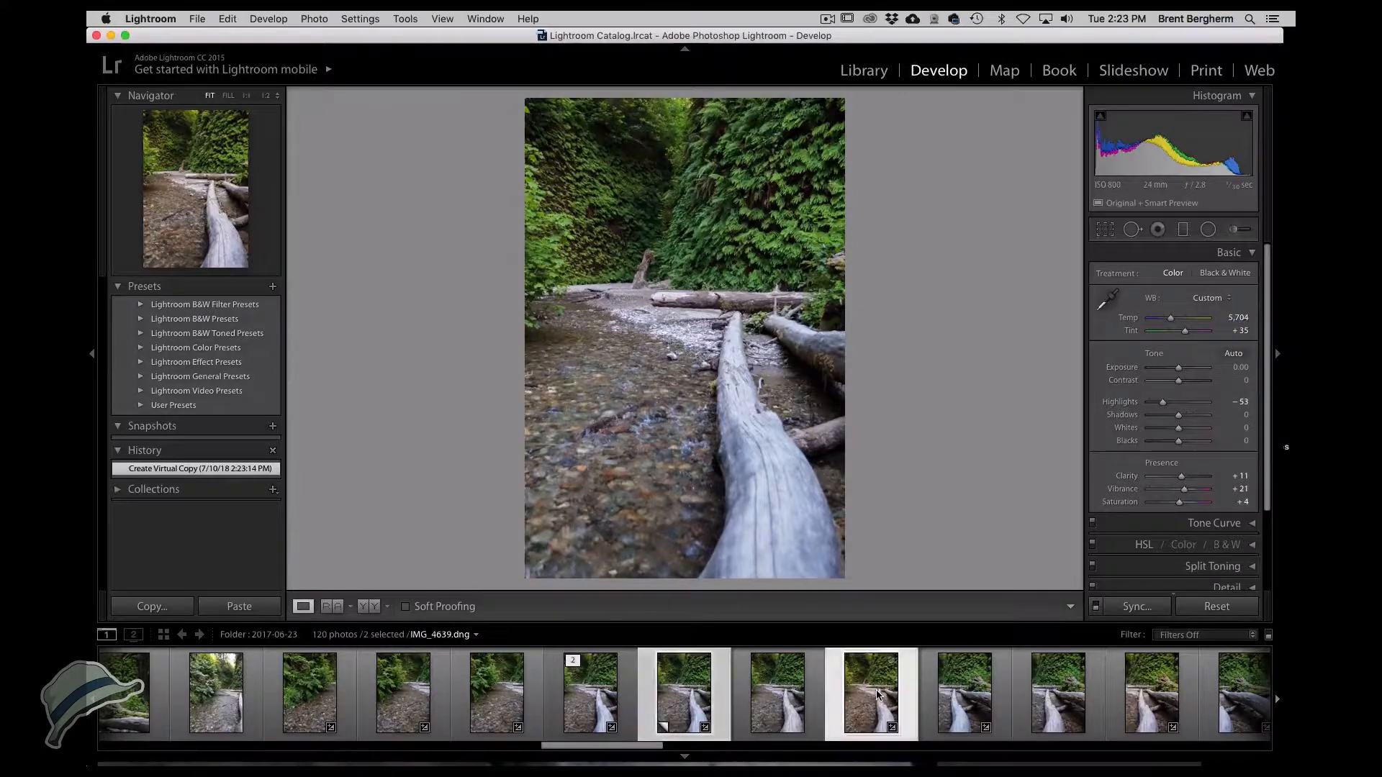
{"action": "left_click", "coordinate": [1136, 608]}
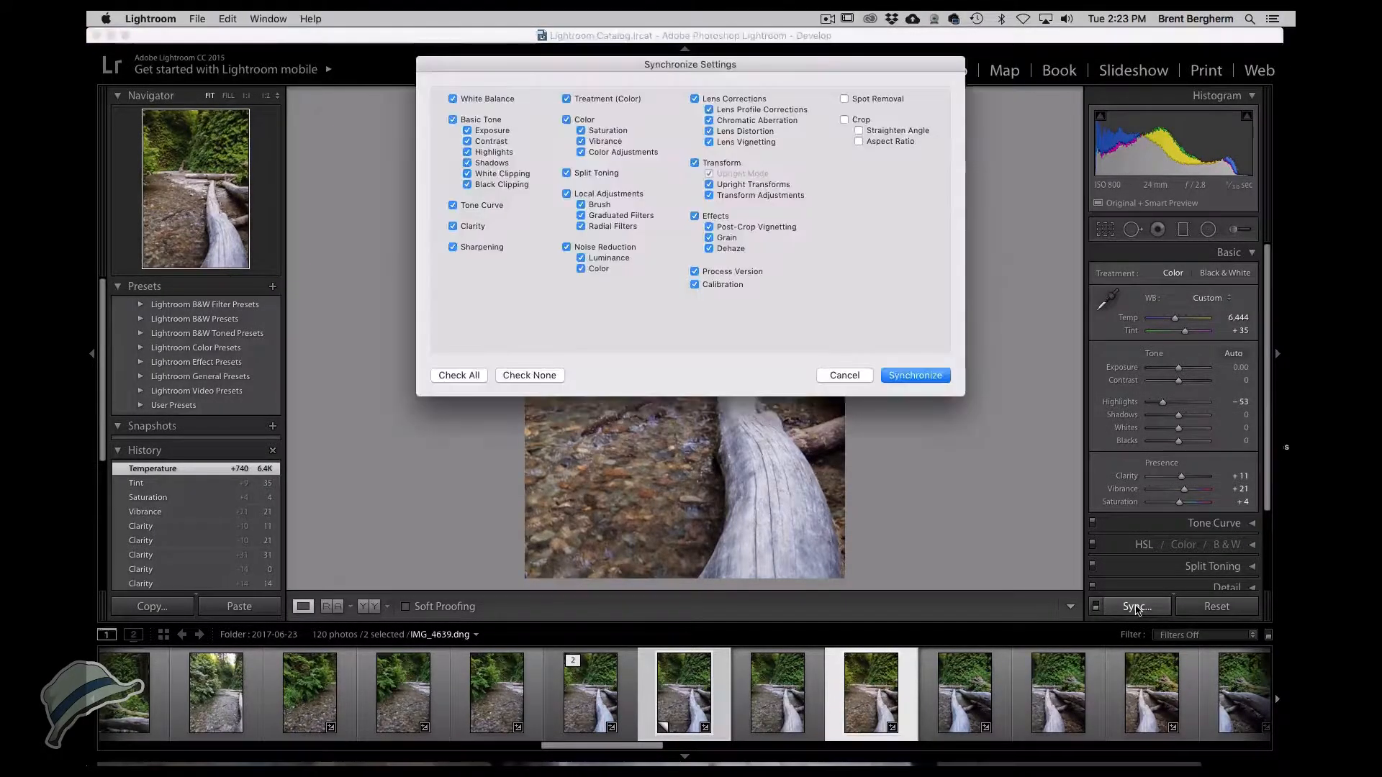
{"action": "left_click", "coordinate": [914, 375]}
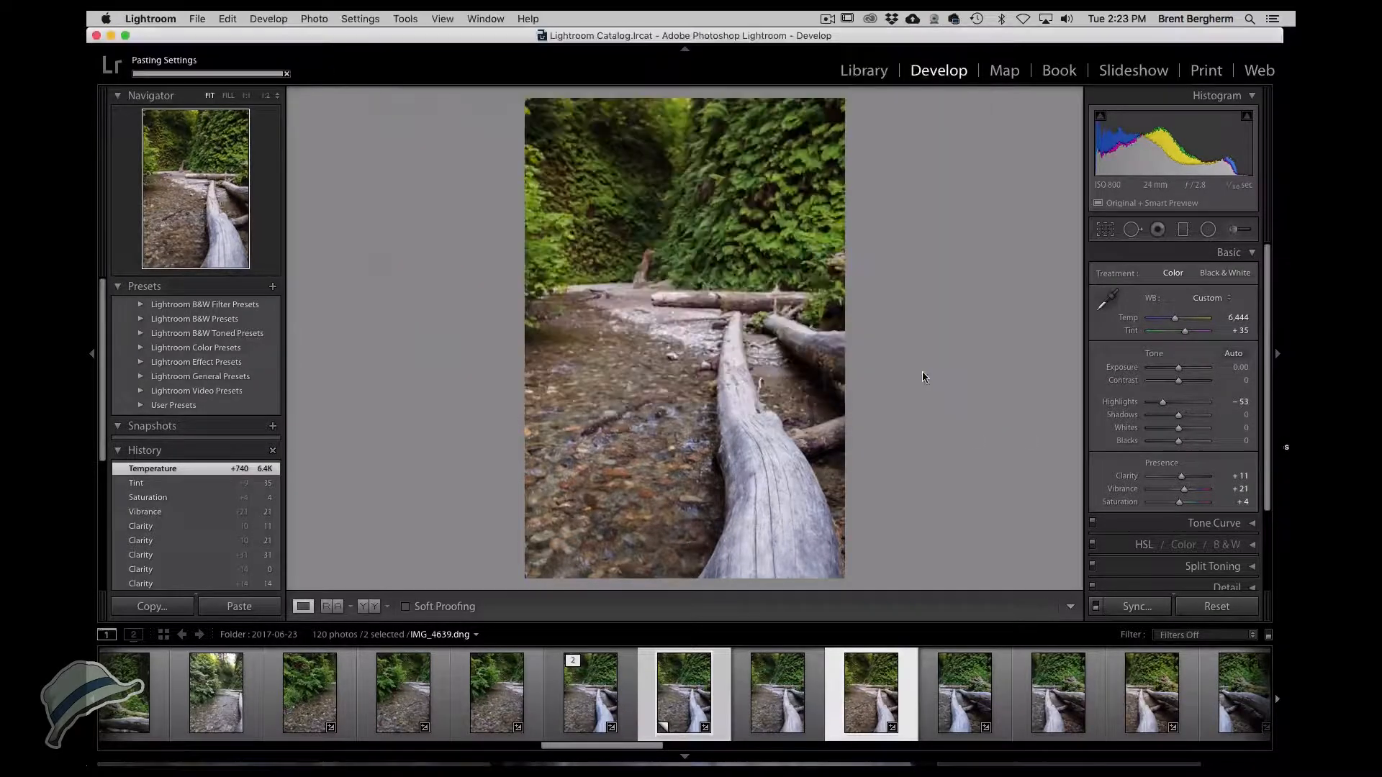
{"action": "left_click", "coordinate": [678, 713]}
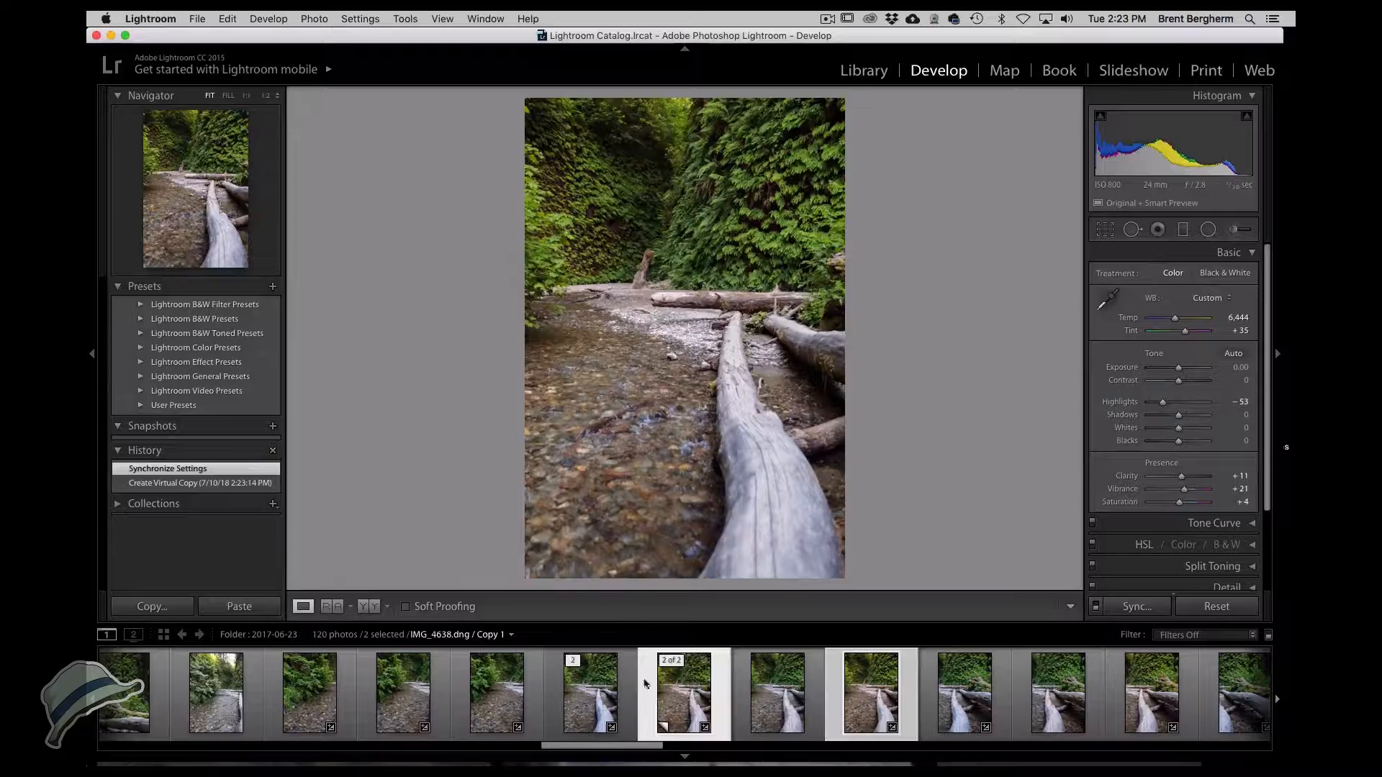
{"action": "left_click", "coordinate": [598, 678]}
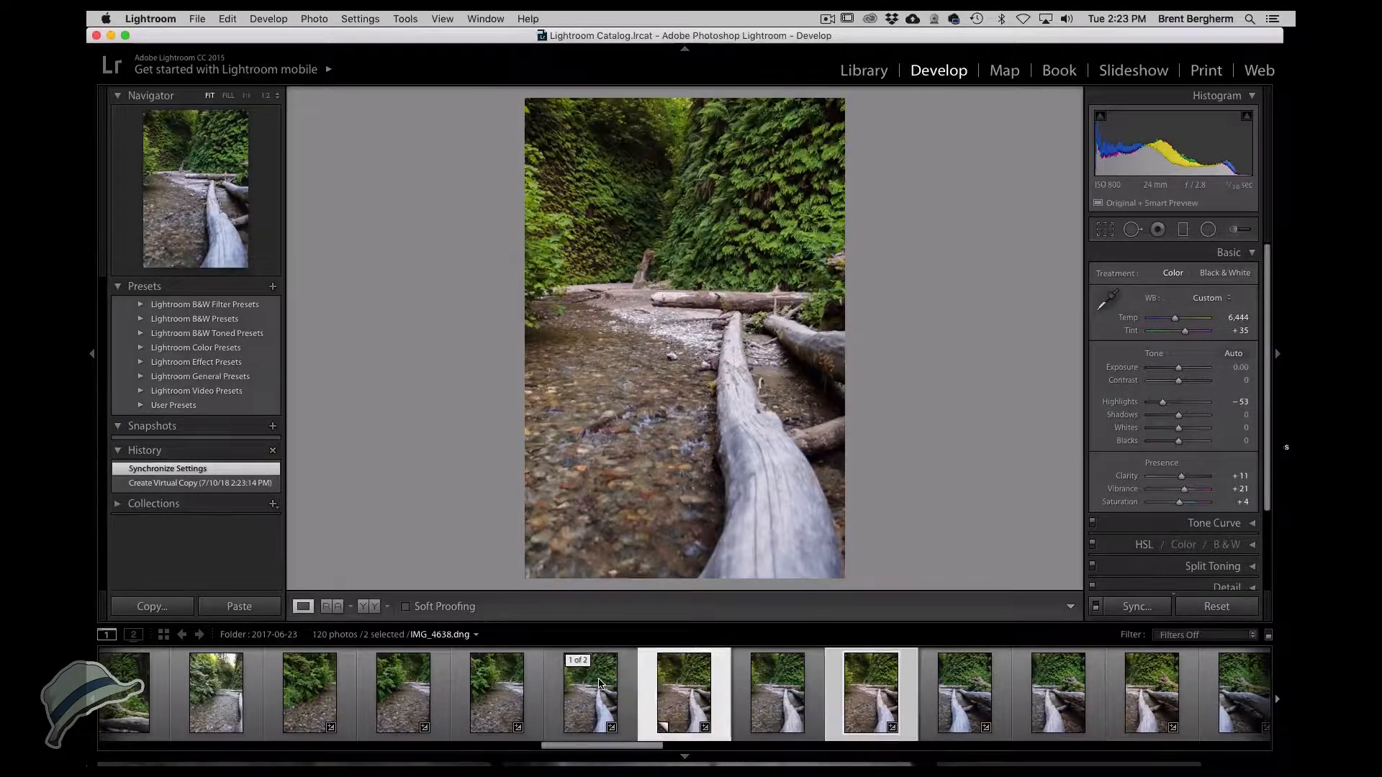
Open the IMG_4638 virtual copy in Photoshop as a Smart Object.
{"action": "left_click", "coordinate": [600, 682]}
{"action": "left_click", "coordinate": [677, 690]}
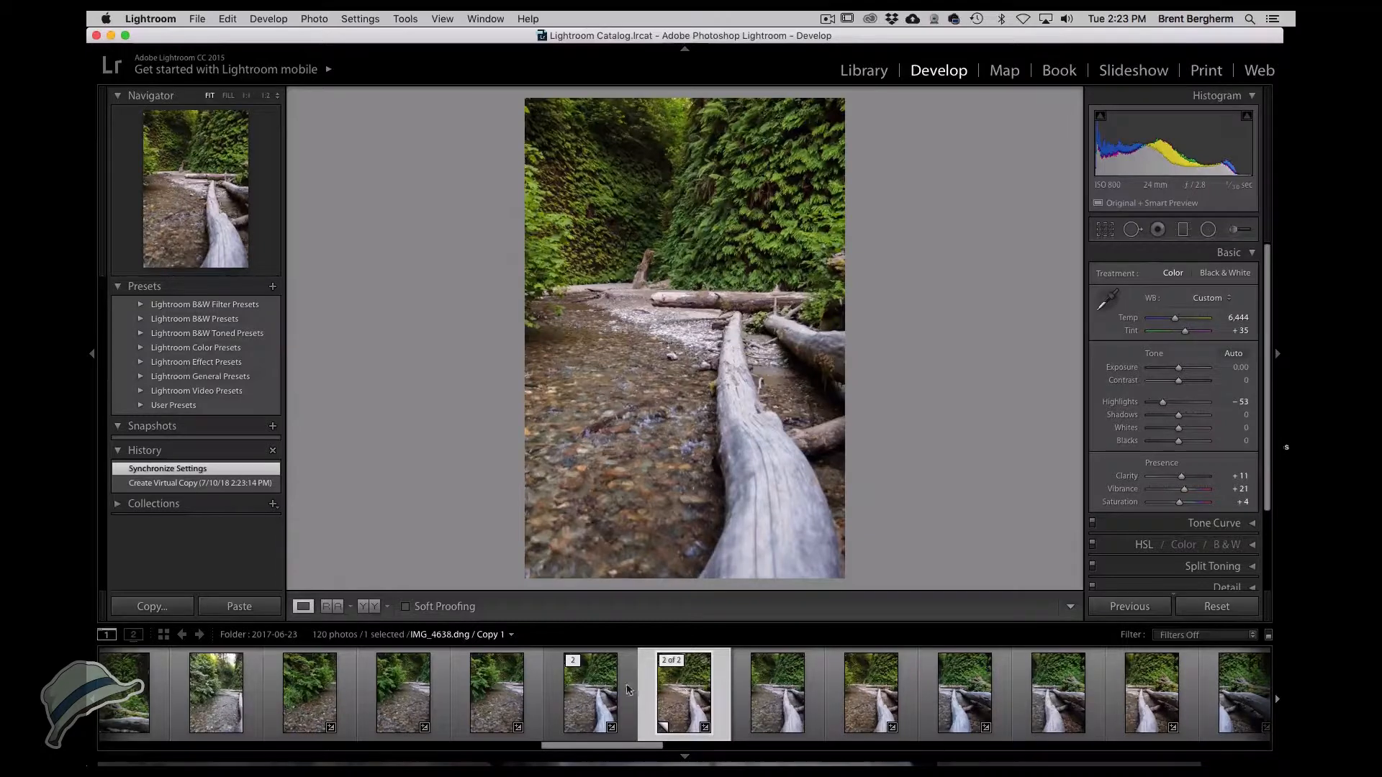
{"action": "right_click", "coordinate": [681, 688]}
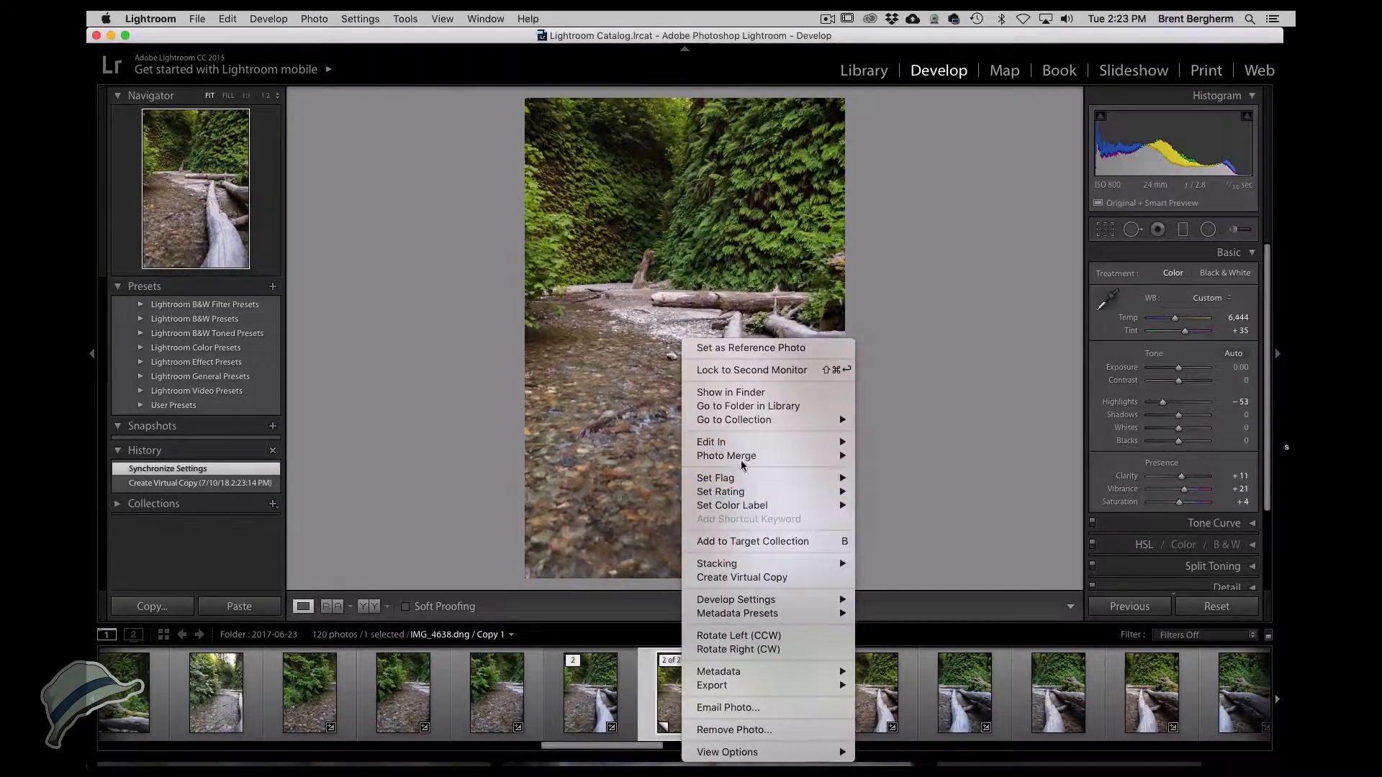
{"action": "mouse_move", "coordinate": [748, 442]}
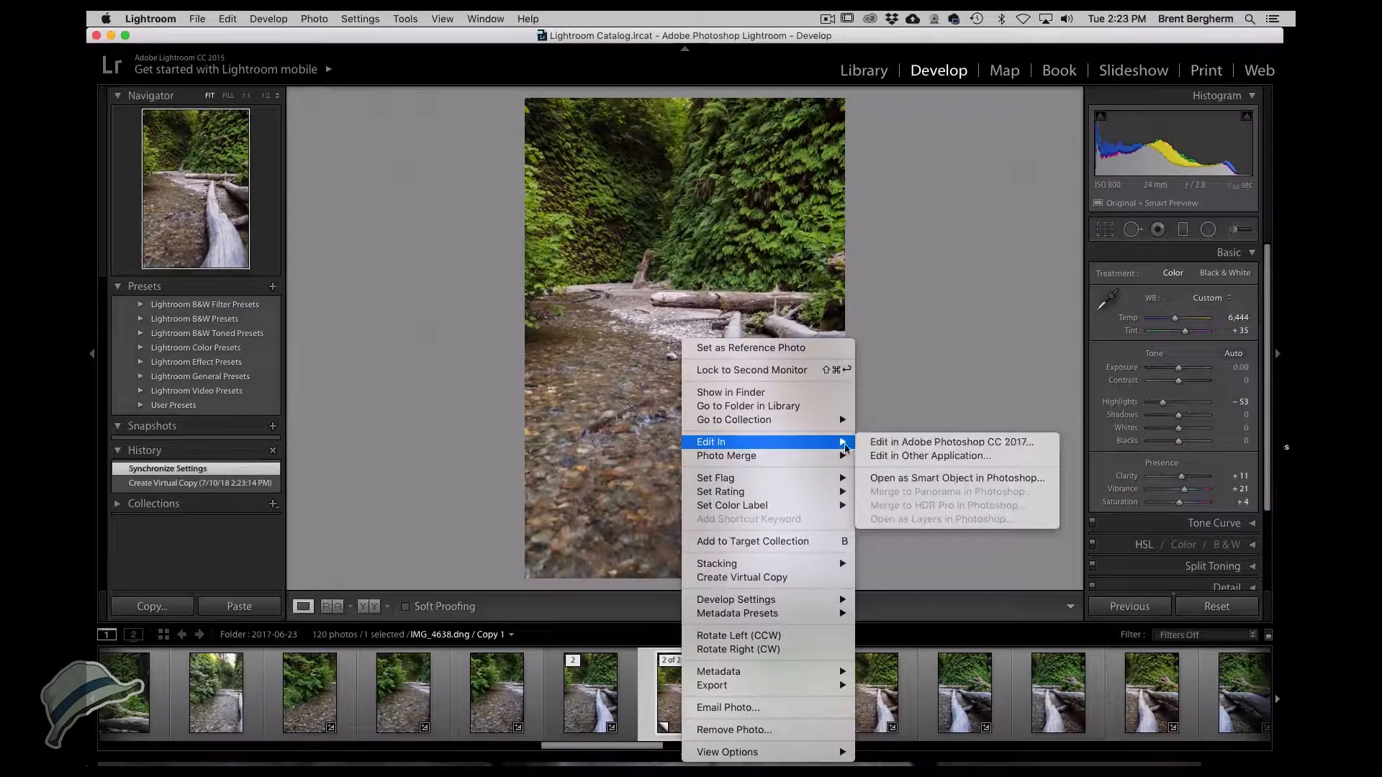
{"action": "left_click", "coordinate": [913, 478]}
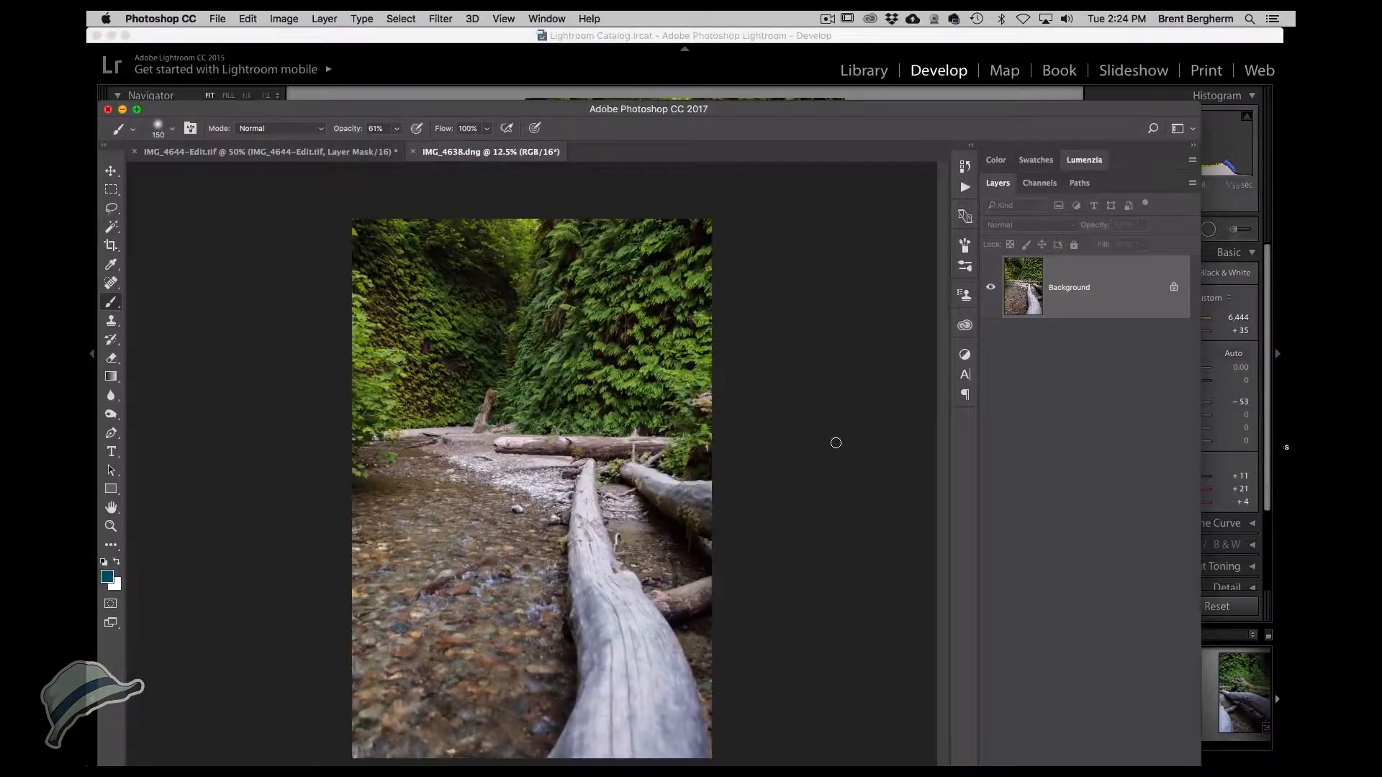
Switch to the panorama document and move the new Layer 1 to the top of the layer stack.
{"action": "left_click_drag", "start_coordinate": [551, 110], "coordinate": [572, 31]}
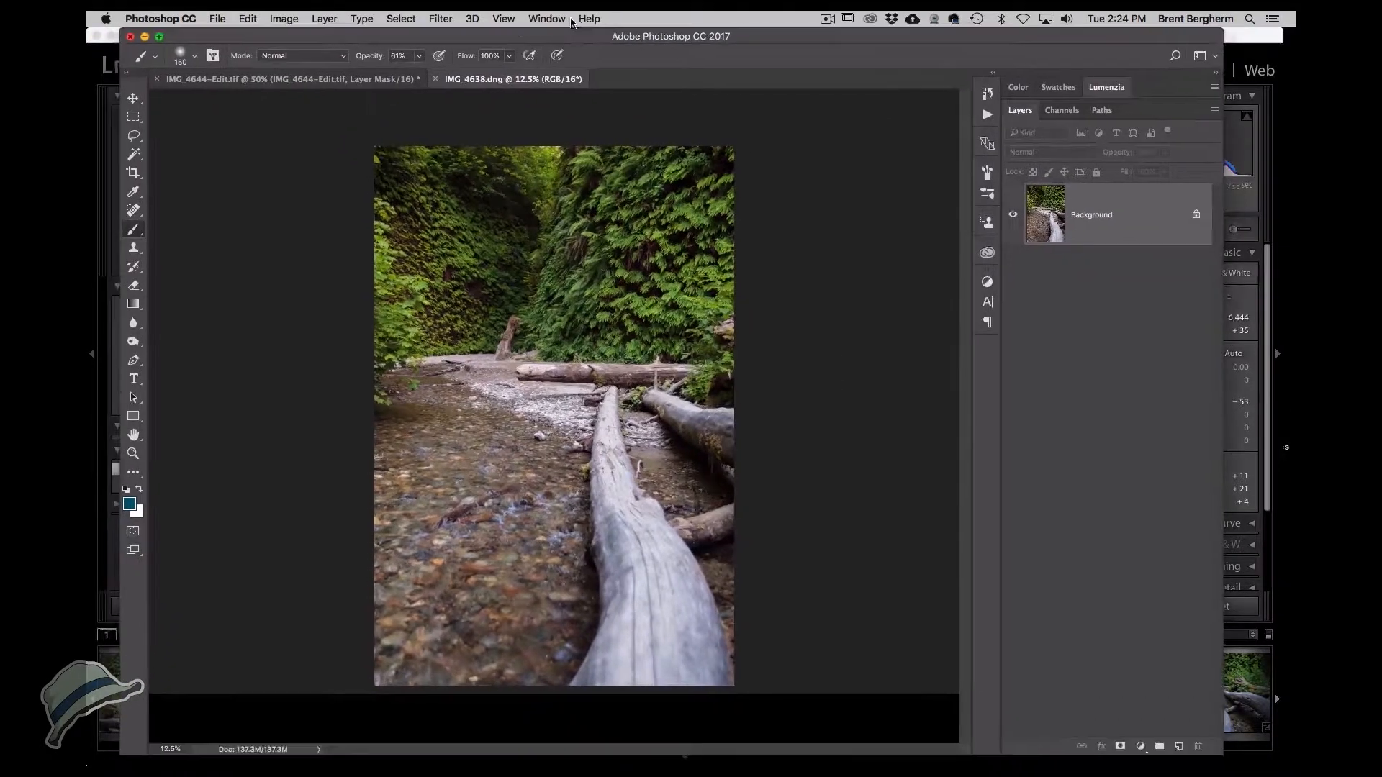
{"action": "left_click", "coordinate": [133, 98]}
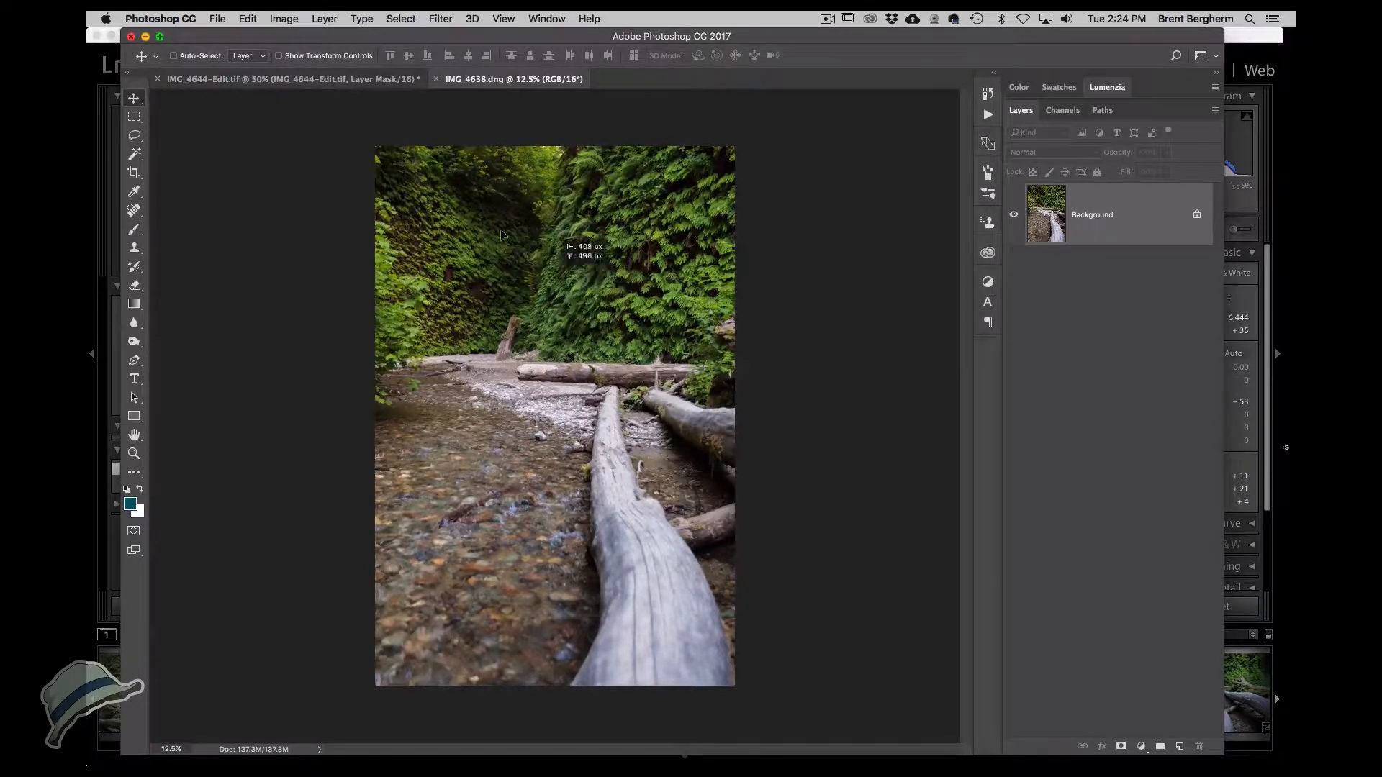
{"action": "left_click", "coordinate": [324, 79]}
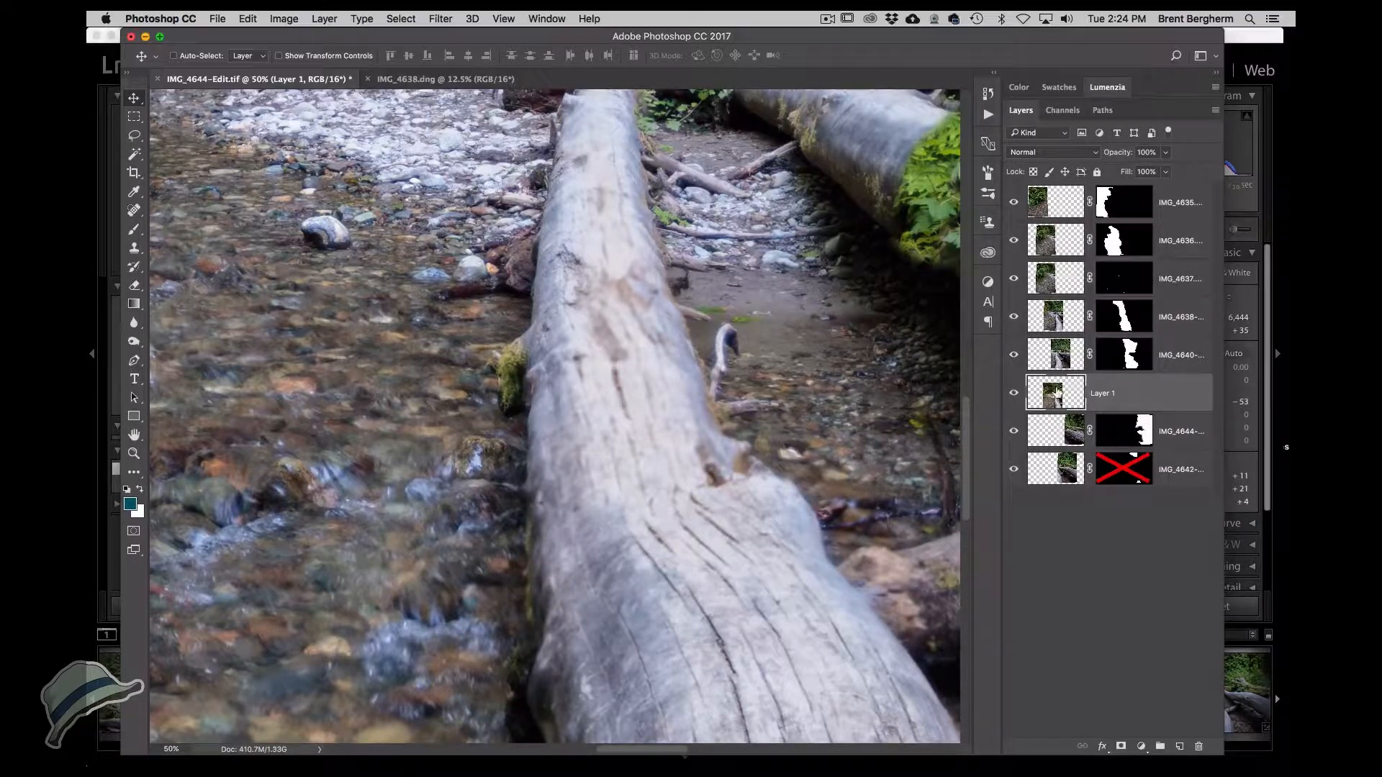
{"action": "left_click_drag", "start_coordinate": [1055, 395], "coordinate": [1063, 195]}
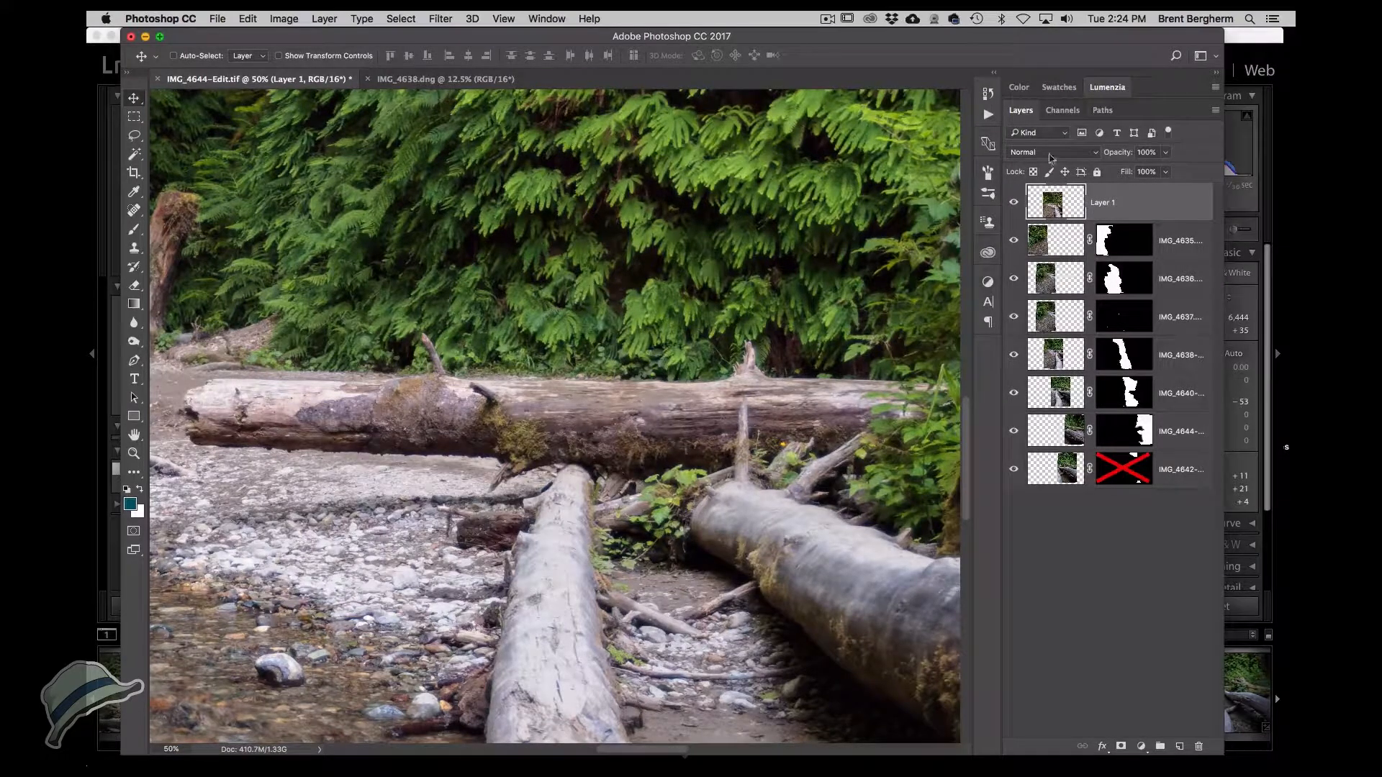
Set Layer 1's blend mode to Difference to compare it with the panorama below.
{"action": "key", "text": "super+0"}
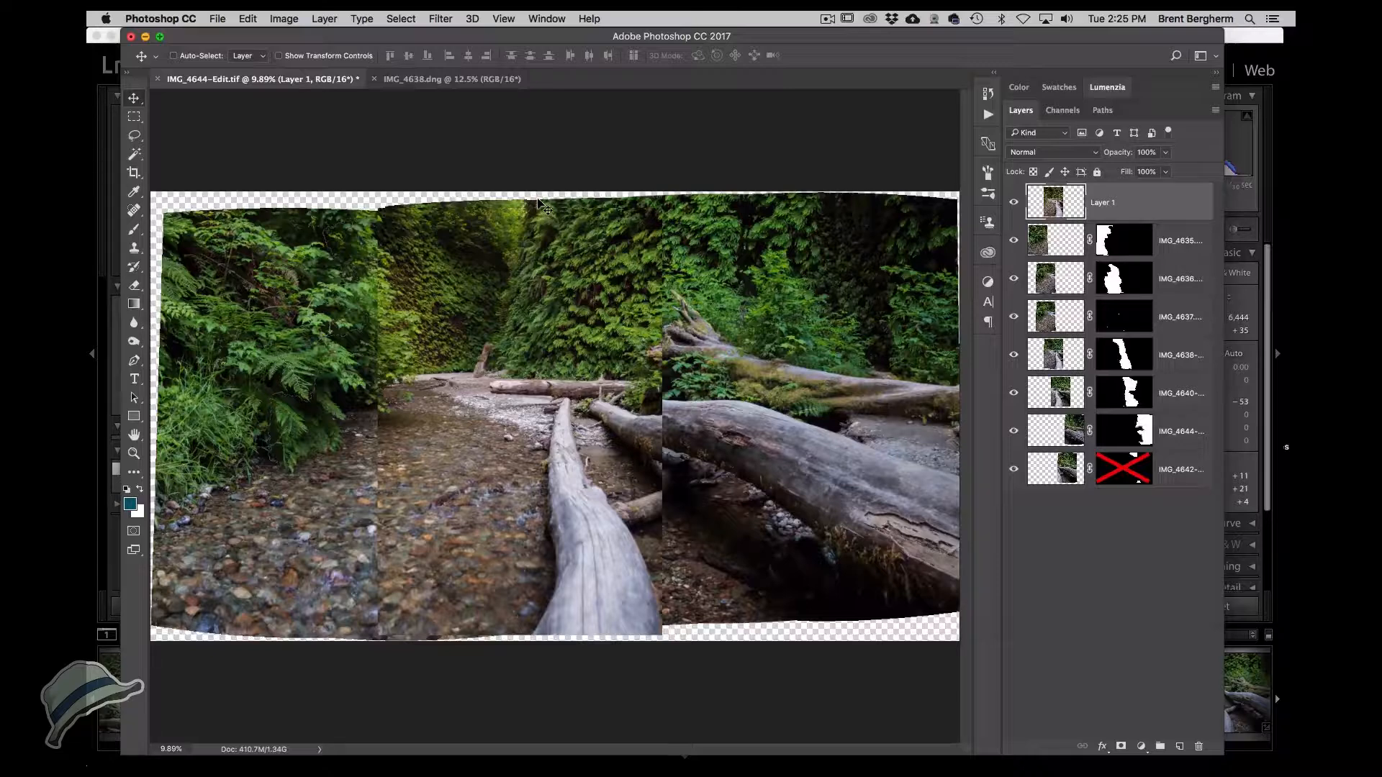
{"action": "left_click", "coordinate": [1029, 154]}
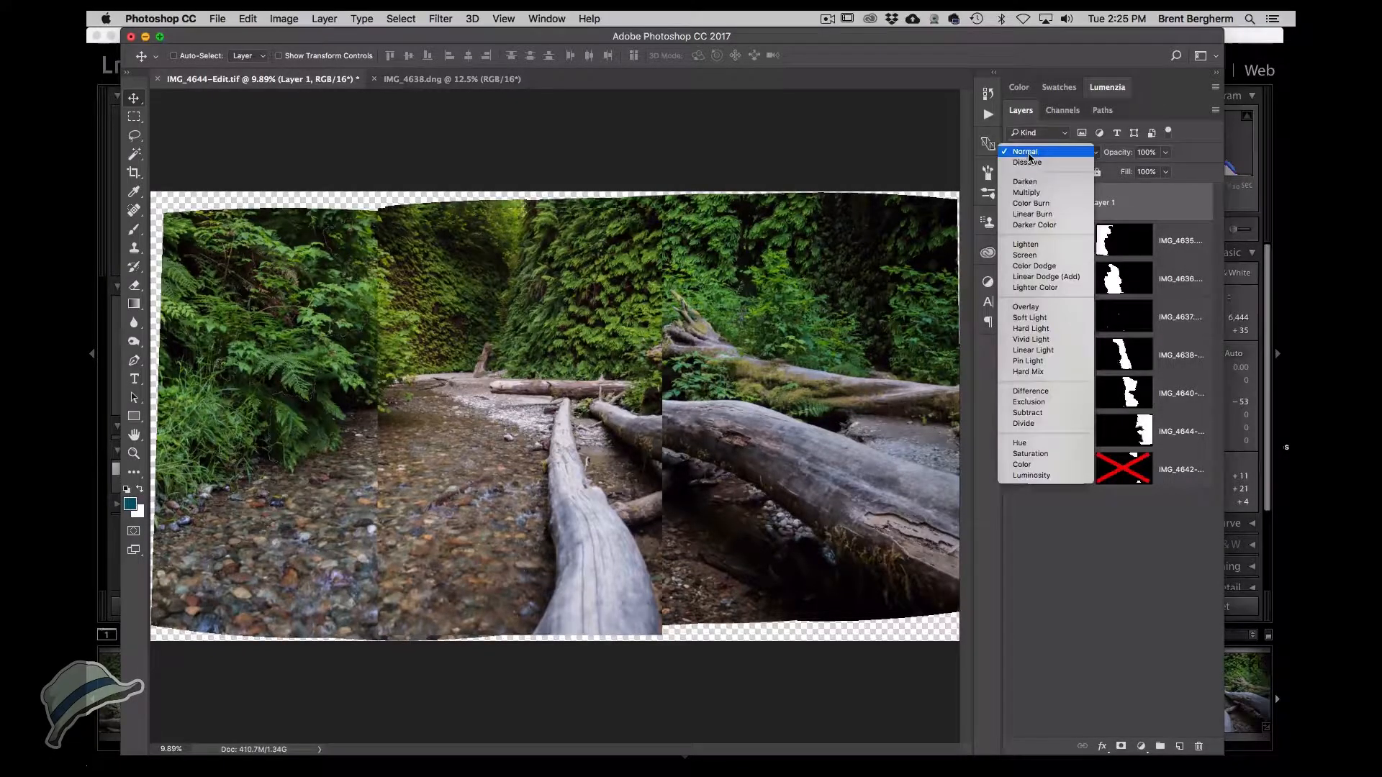
{"action": "left_click", "coordinate": [1047, 392]}
Align Layer 1 with the foreground log below by moving it and nudging it in small steps.
{"action": "left_click", "coordinate": [582, 492], "text": "super"}
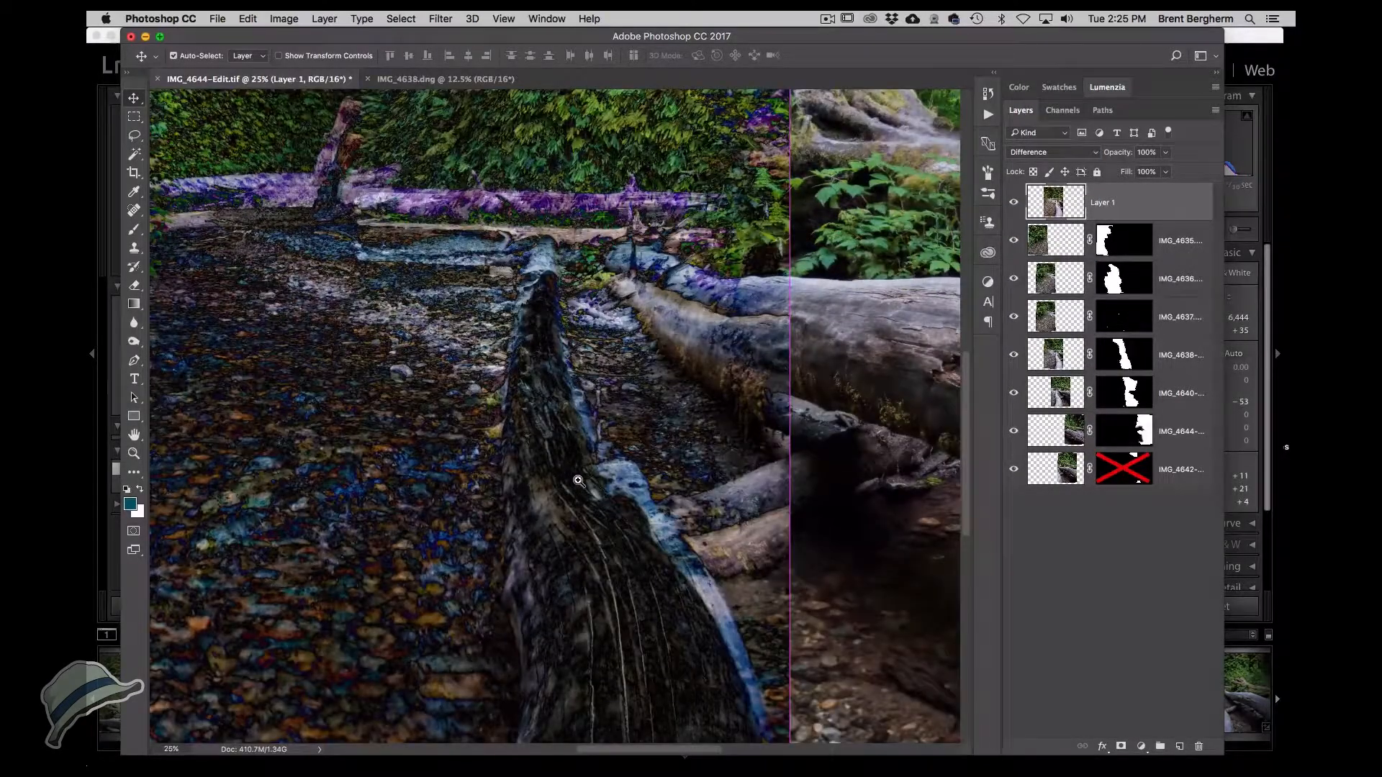
{"action": "left_click", "coordinate": [578, 481], "text": "super"}
{"action": "left_click_drag", "start_coordinate": [572, 457], "coordinate": [576, 407]}
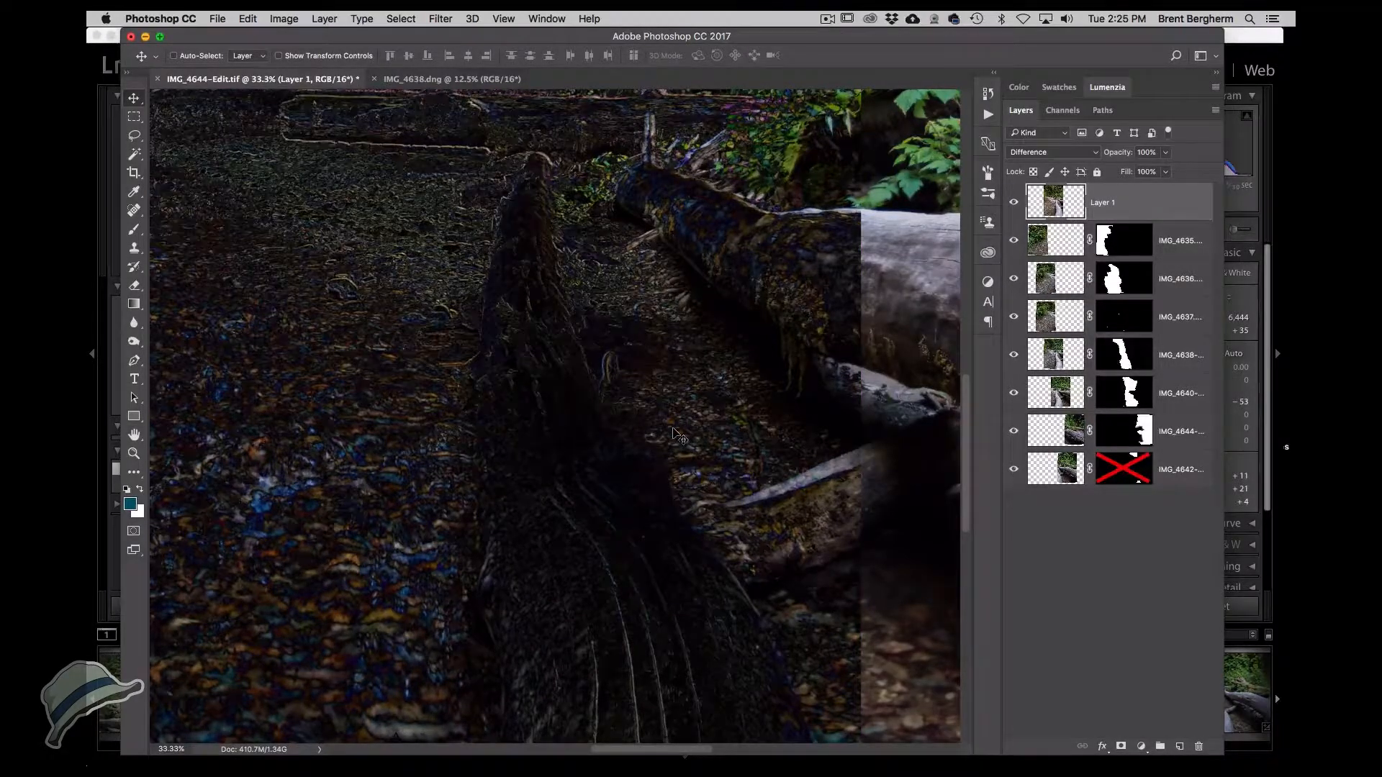
{"action": "key", "text": "shift+Down"}
{"action": "key", "text": "shift+Right"}
{"action": "key", "text": "shift+Up"}
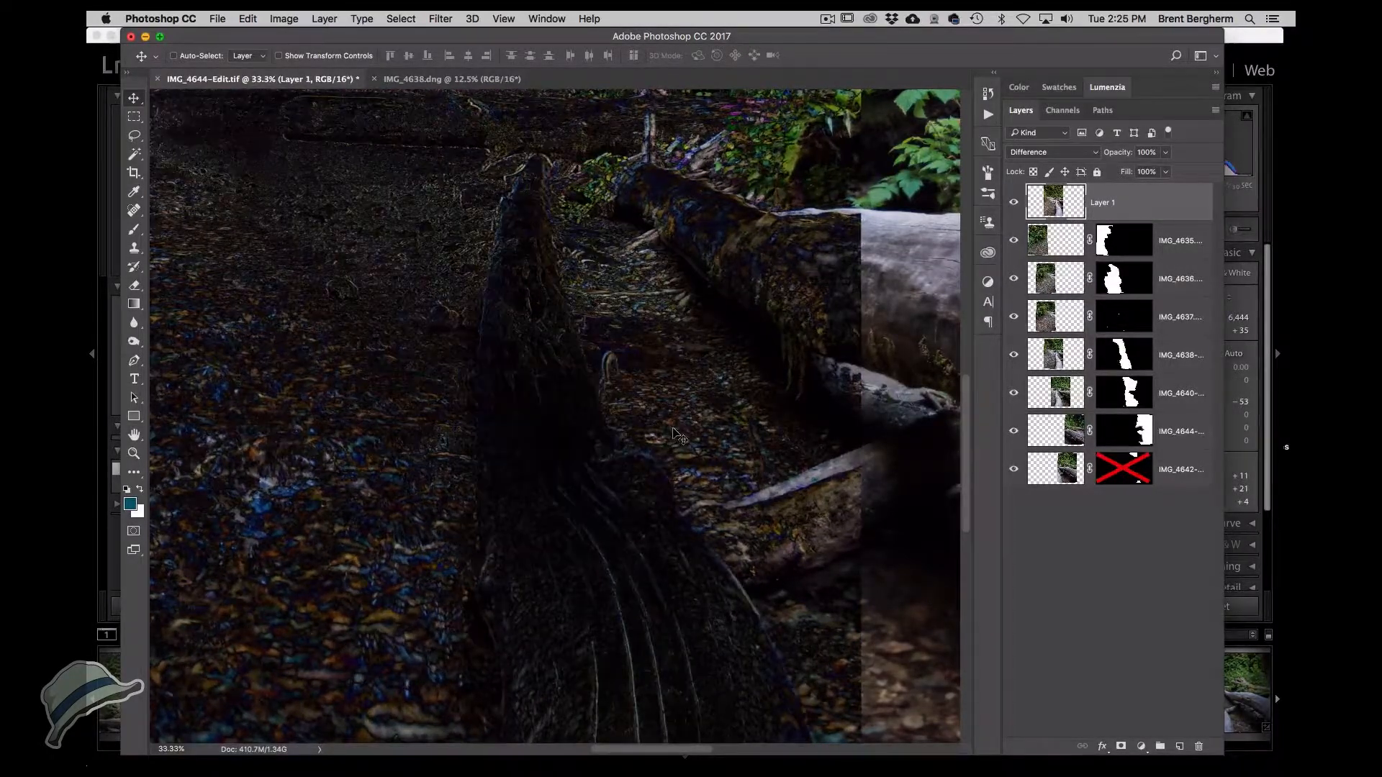
{"action": "key", "text": "shift+Left"}
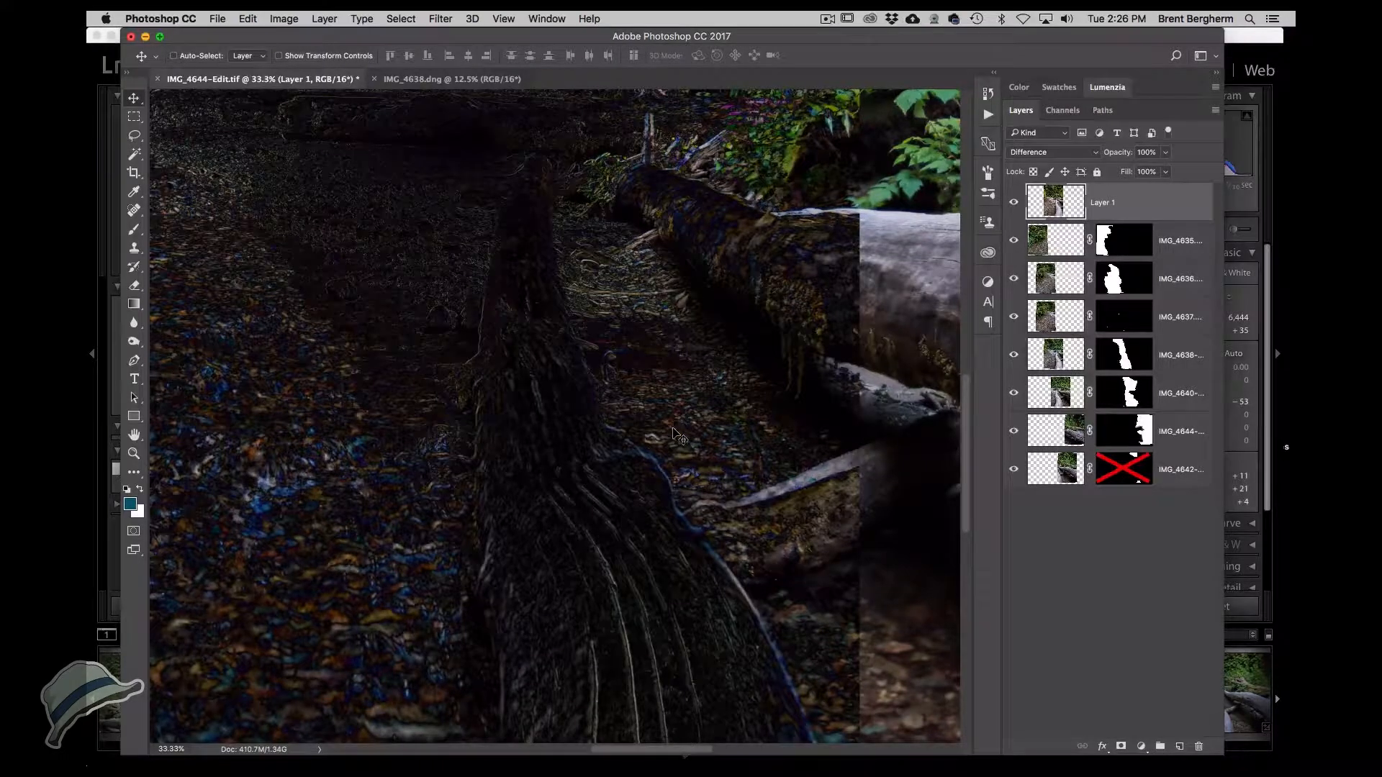
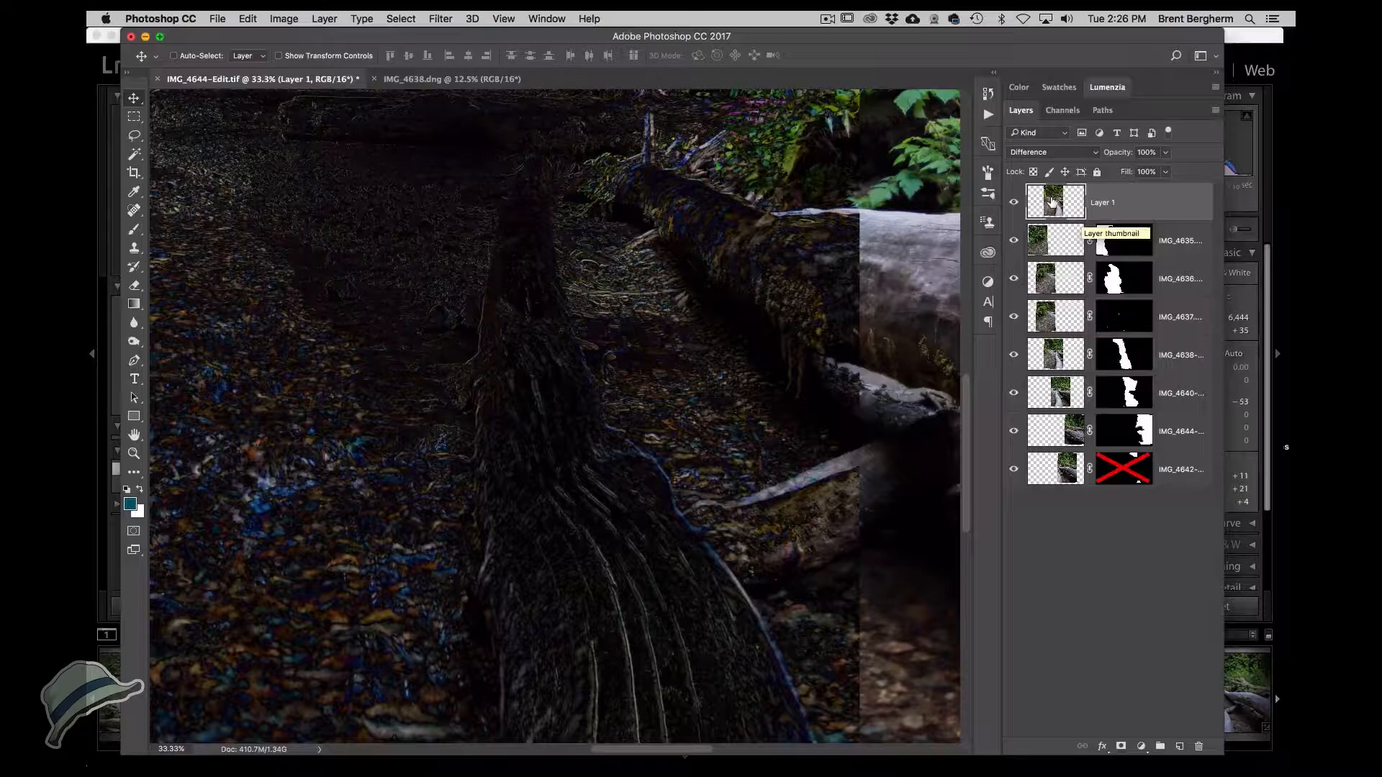
Set Layer 1's blend mode back to Normal and give it an inverted, fully black layer mask.
{"action": "left_click", "coordinate": [1054, 152]}
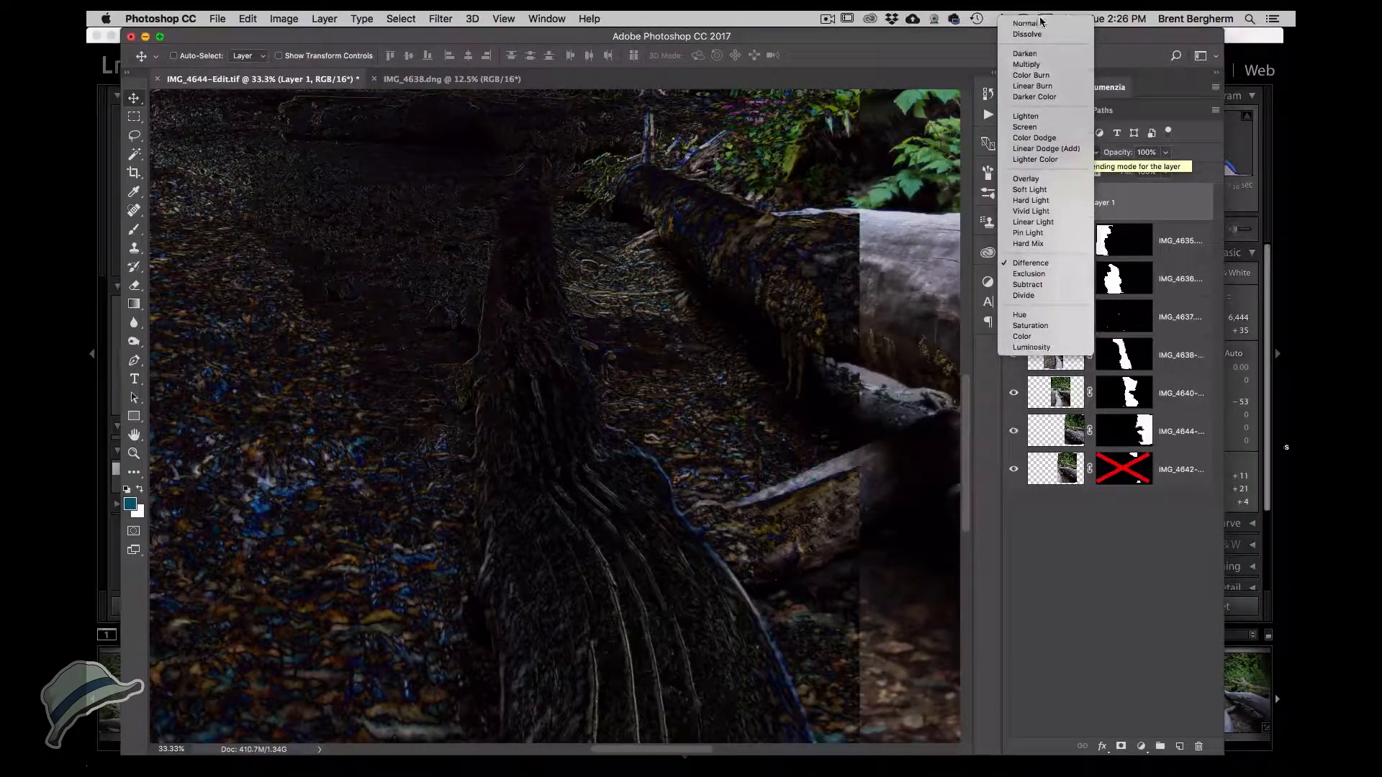
{"action": "left_click", "coordinate": [1036, 26]}
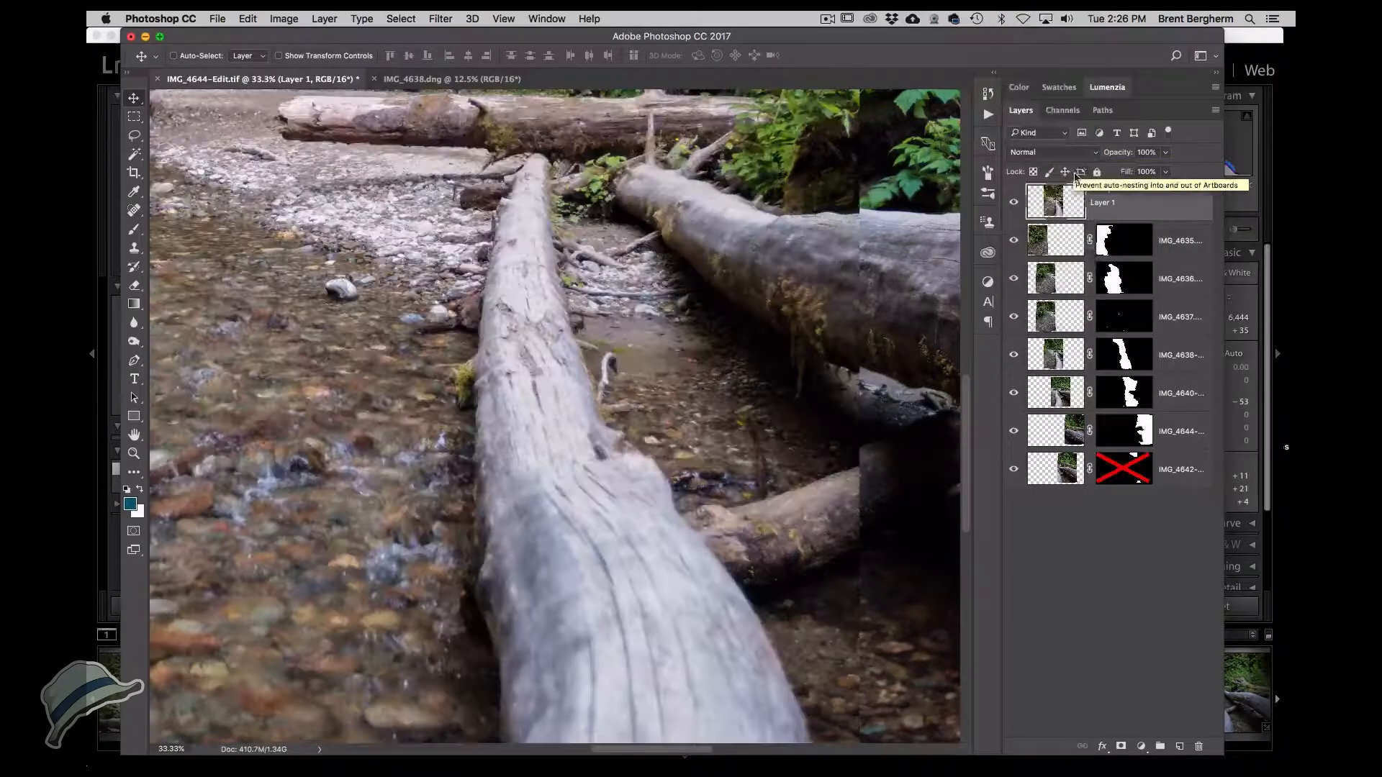
{"action": "left_click", "coordinate": [1122, 747]}
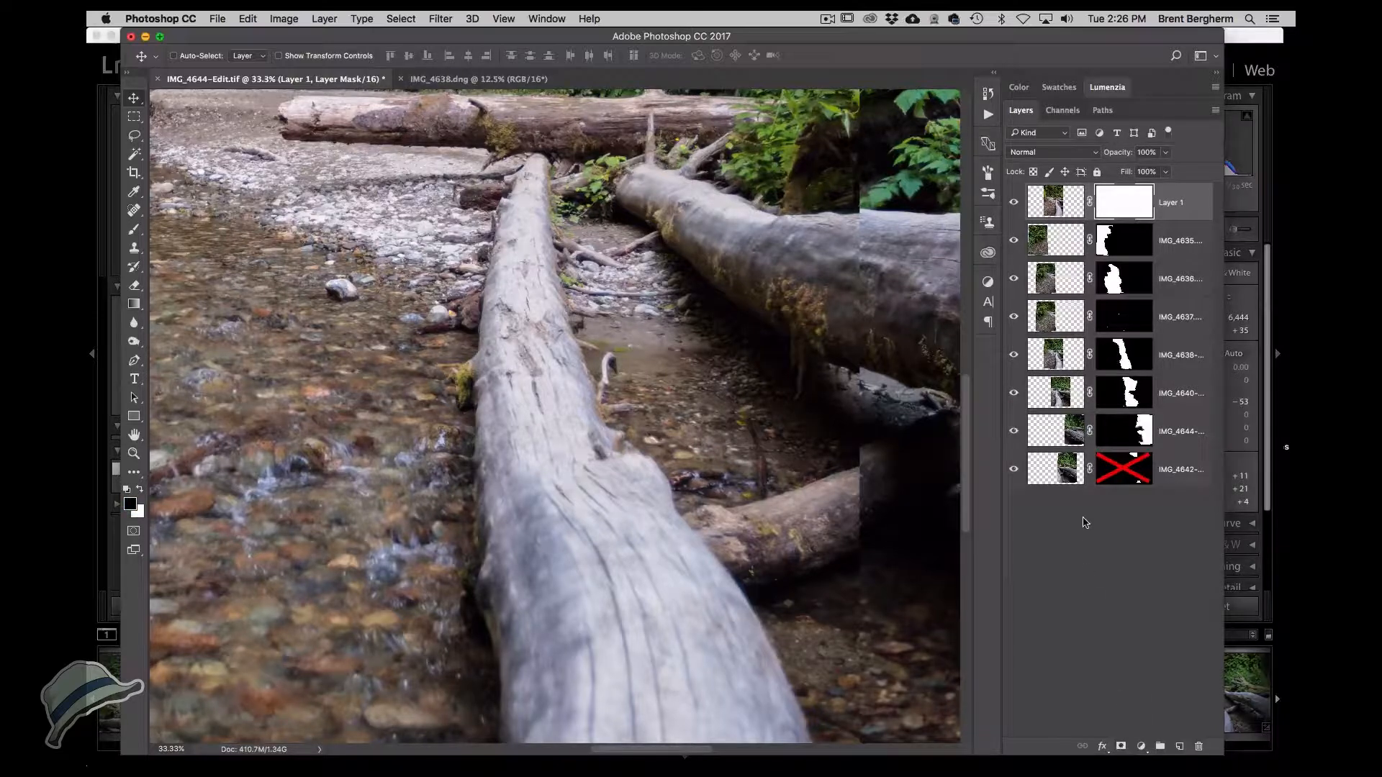
{"action": "key", "text": "super+i"}
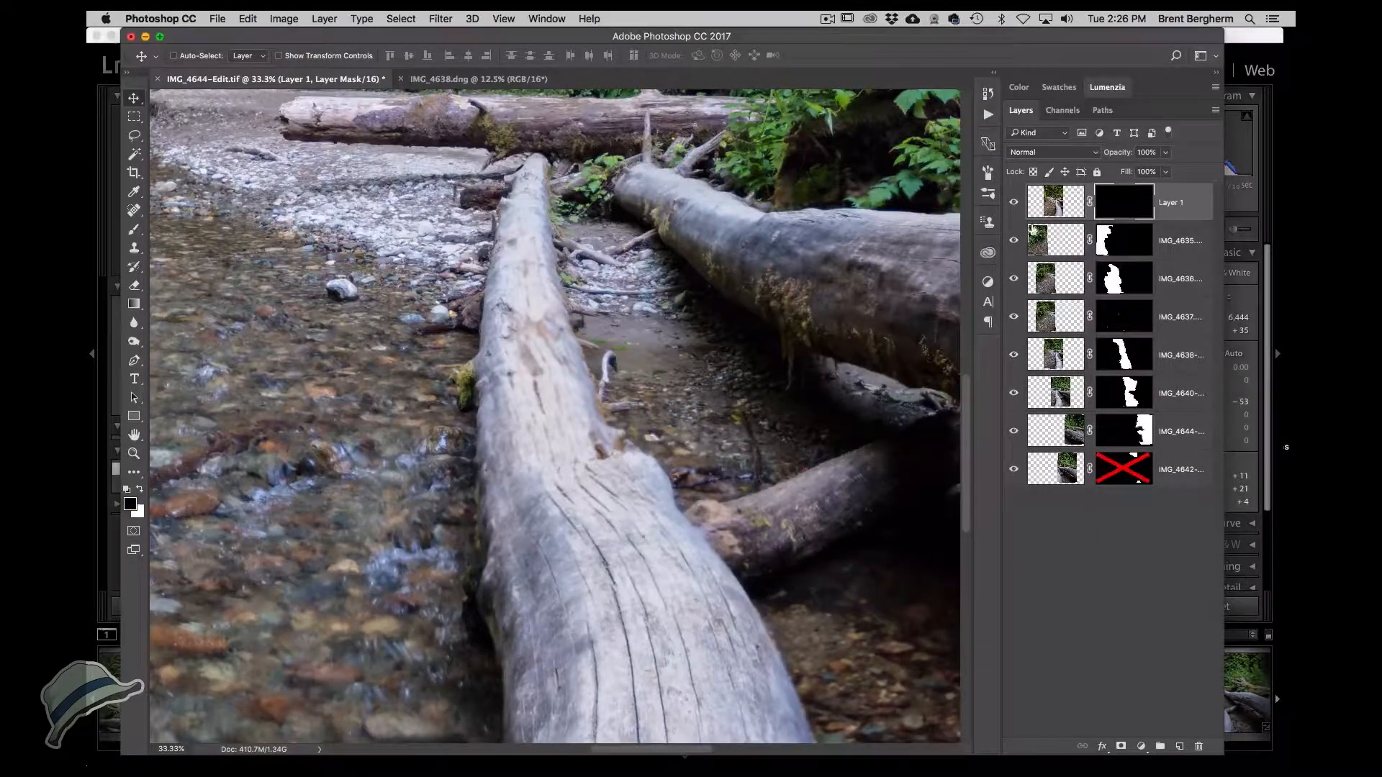
Paint white on Layer 1's mask over the foreground log with a soft brush at 61% opacity.
{"action": "key", "text": "x"}
{"action": "key", "text": "b"}
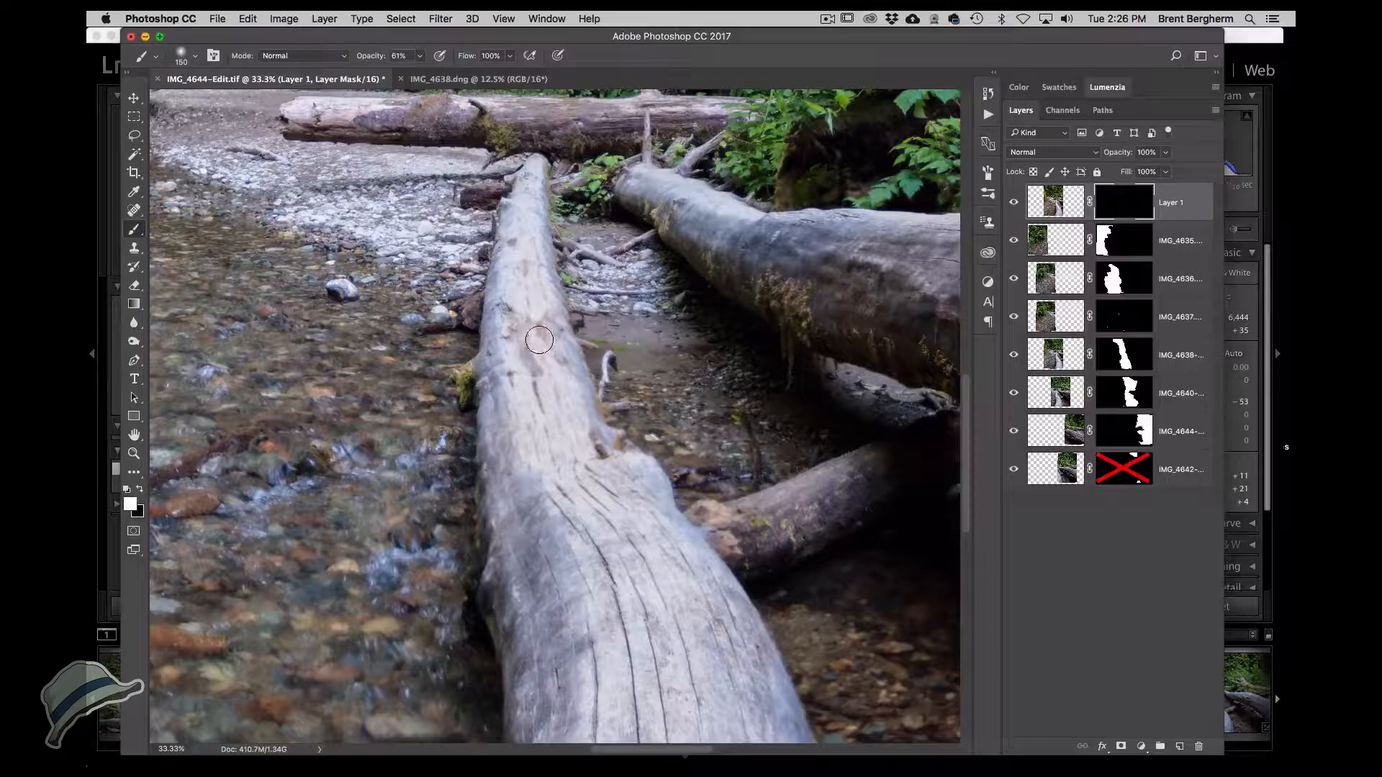
{"action": "left_click", "coordinate": [534, 337]}
{"action": "scroll", "coordinate": [534, 337], "scroll_direction": "up", "scroll_amount": 1}
{"action": "mouse_move", "coordinate": [520, 270]}
{"action": "left_mouse_down"}
{"action": "mouse_move", "coordinate": [516, 396]}
{"action": "mouse_move", "coordinate": [507, 314]}
{"action": "mouse_move", "coordinate": [529, 389]}
{"action": "mouse_move", "coordinate": [503, 265]}
{"action": "mouse_move", "coordinate": [539, 367]}
{"action": "left_mouse_up"}
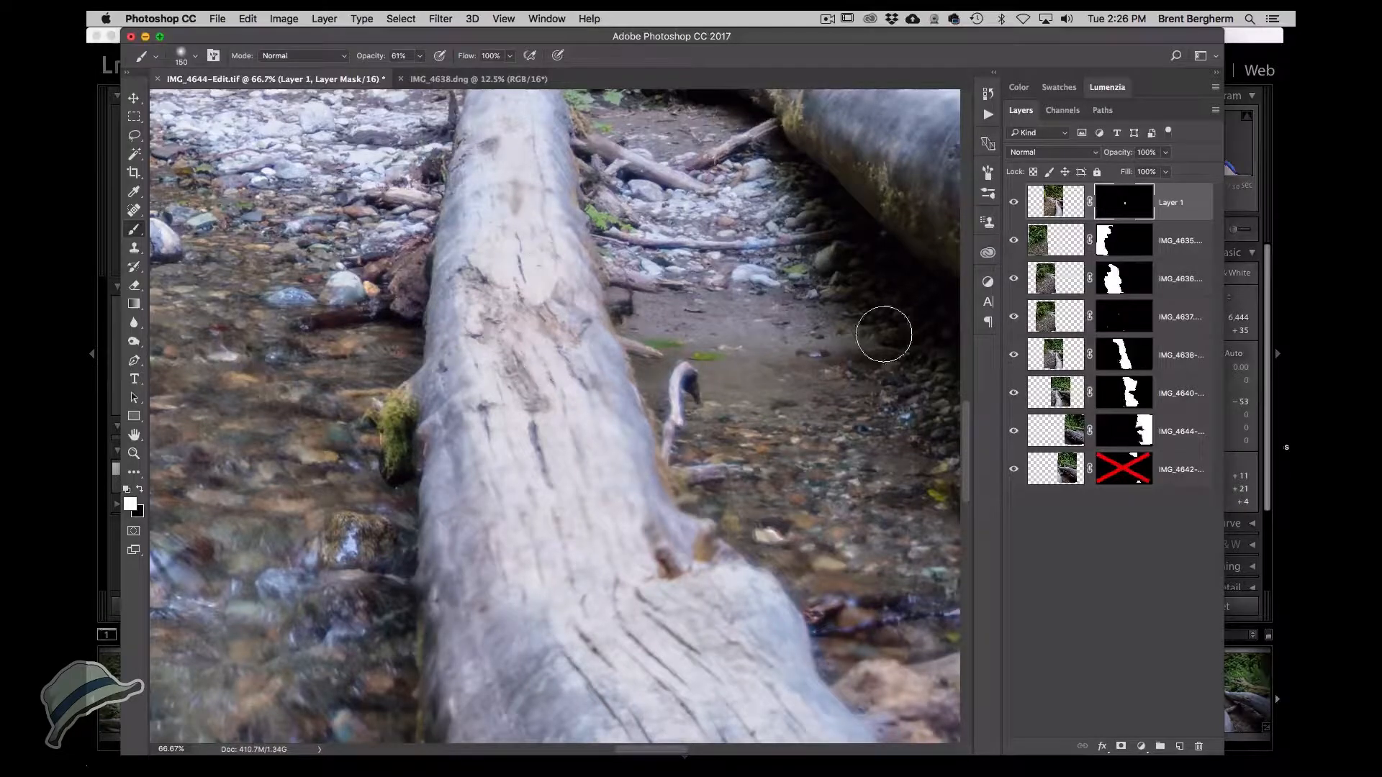
Compare Layer 1 by toggling its visibility, then paint white along the rest of the foreground log in its mask.
{"action": "left_click", "coordinate": [1015, 202]}
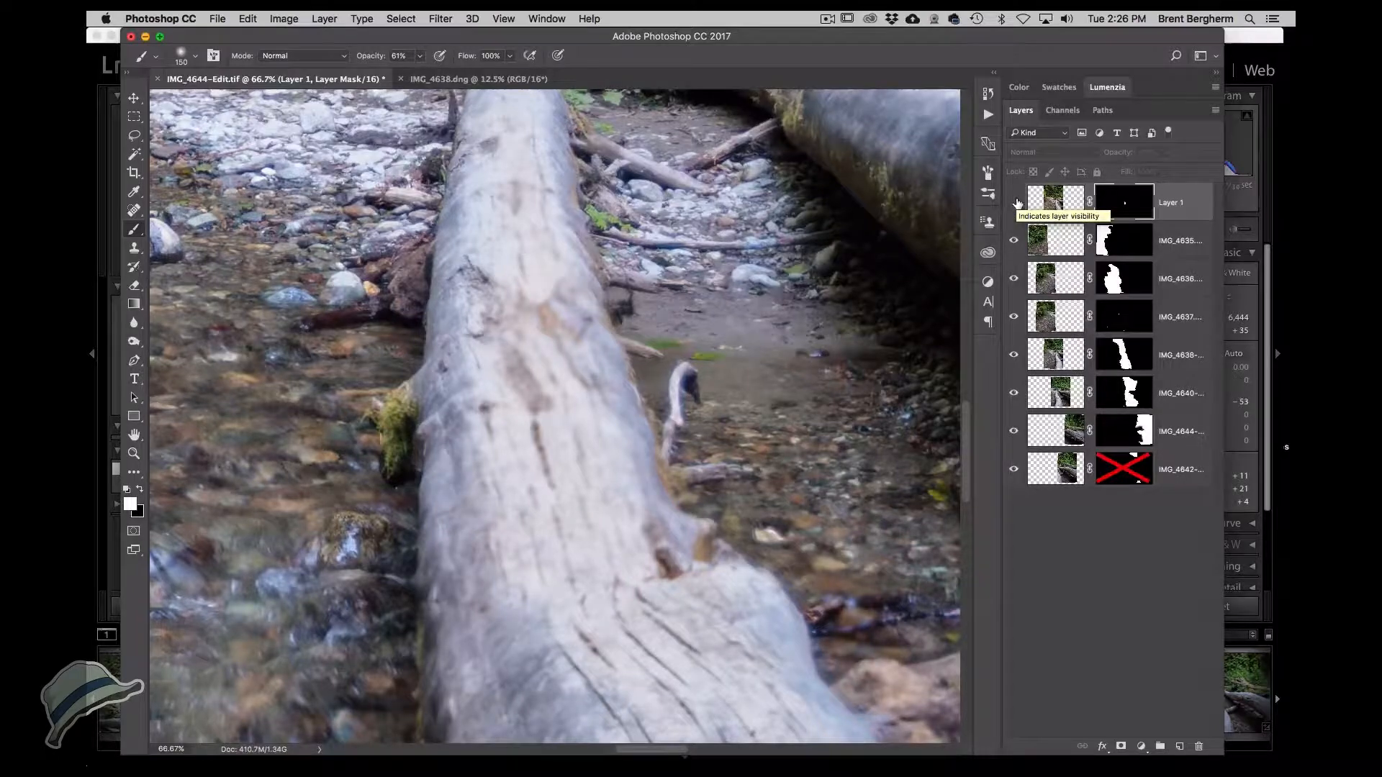
{"action": "left_click", "coordinate": [1015, 202]}
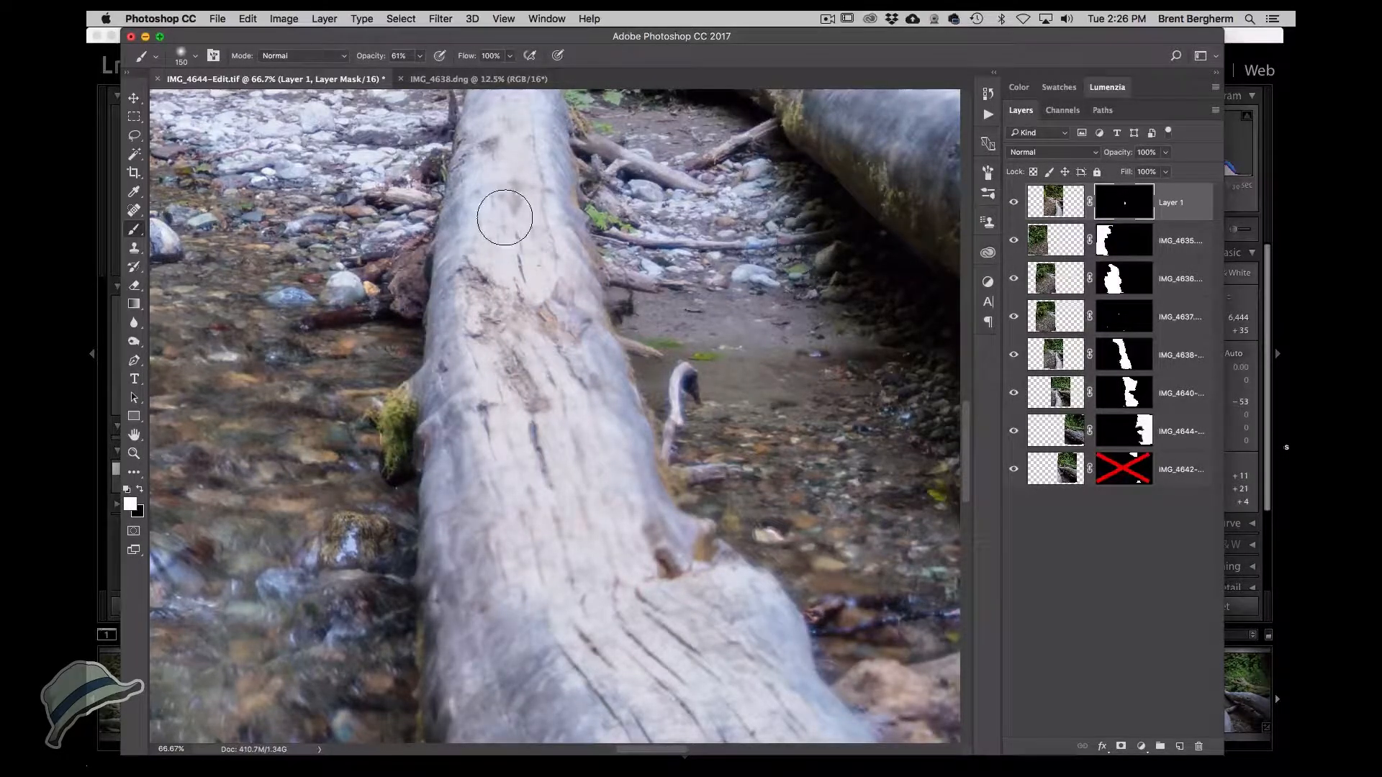
{"action": "left_click_drag", "start_coordinate": [511, 263], "coordinate": [511, 540]}
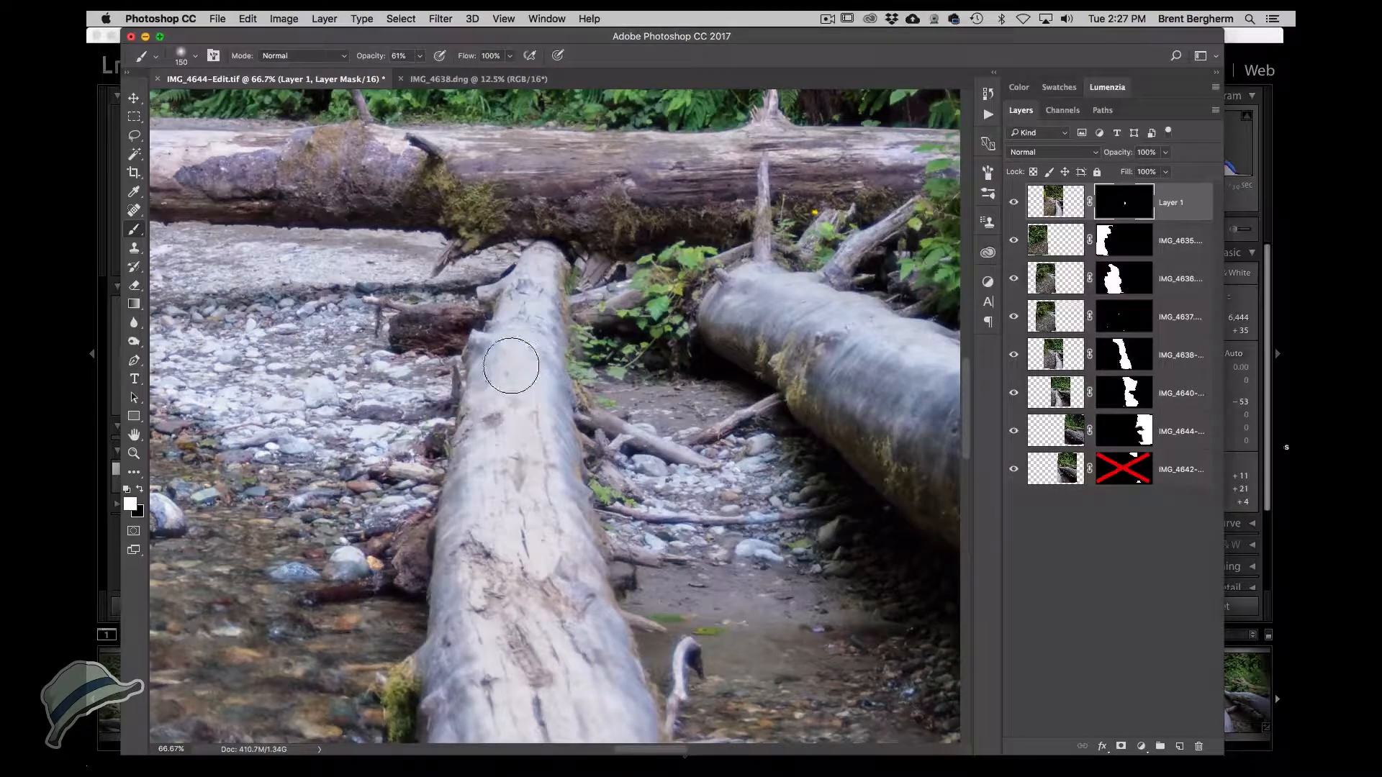
{"action": "mouse_move", "coordinate": [520, 336]}
{"action": "left_mouse_down"}
{"action": "mouse_move", "coordinate": [525, 306]}
{"action": "mouse_move", "coordinate": [521, 336]}
{"action": "left_mouse_up"}
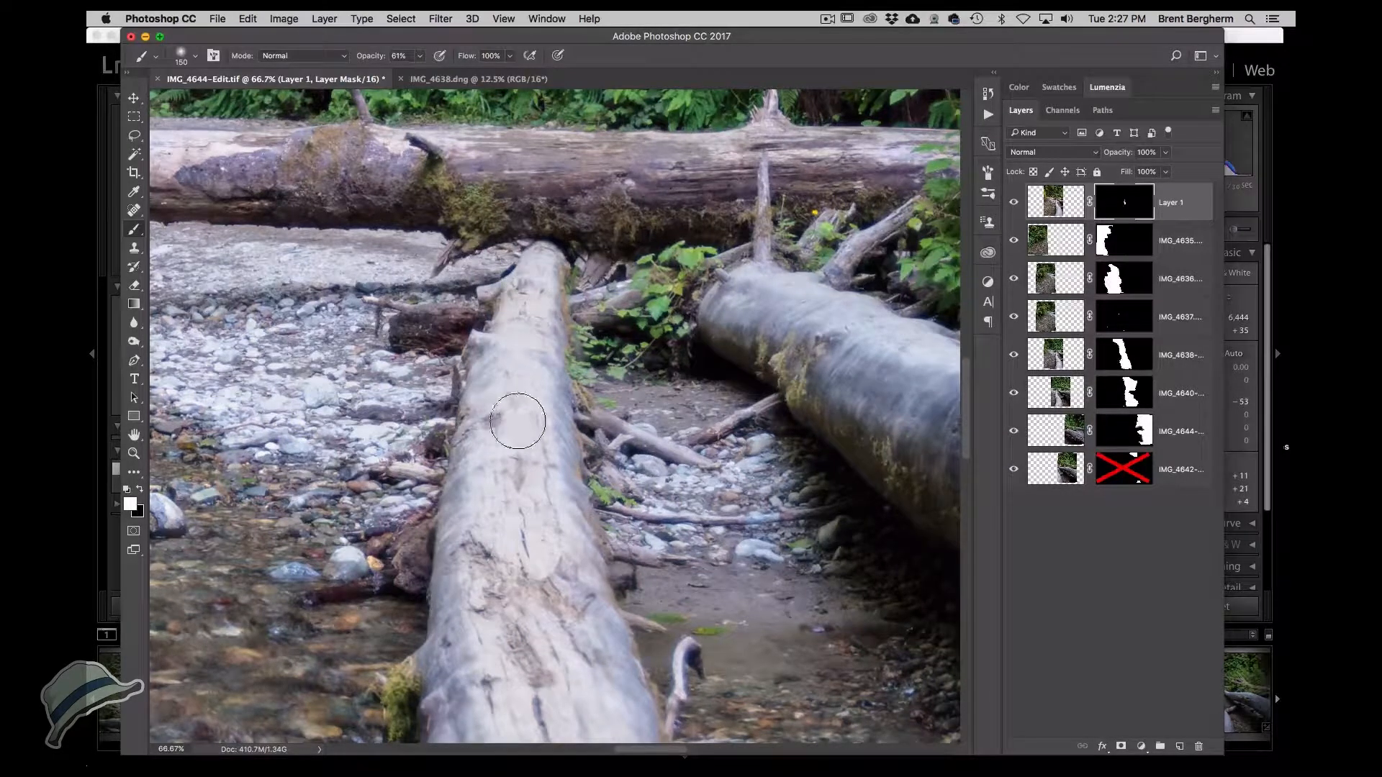
{"action": "mouse_move", "coordinate": [575, 662]}
{"action": "left_mouse_down"}
{"action": "mouse_move", "coordinate": [577, 596]}
{"action": "mouse_move", "coordinate": [576, 625]}
{"action": "left_mouse_up"}
{"action": "mouse_move", "coordinate": [591, 709]}
{"action": "left_mouse_down"}
{"action": "mouse_move", "coordinate": [557, 649]}
{"action": "mouse_move", "coordinate": [510, 344]}
{"action": "mouse_move", "coordinate": [528, 321]}
{"action": "mouse_move", "coordinate": [541, 412]}
{"action": "mouse_move", "coordinate": [517, 457]}
{"action": "left_mouse_up"}
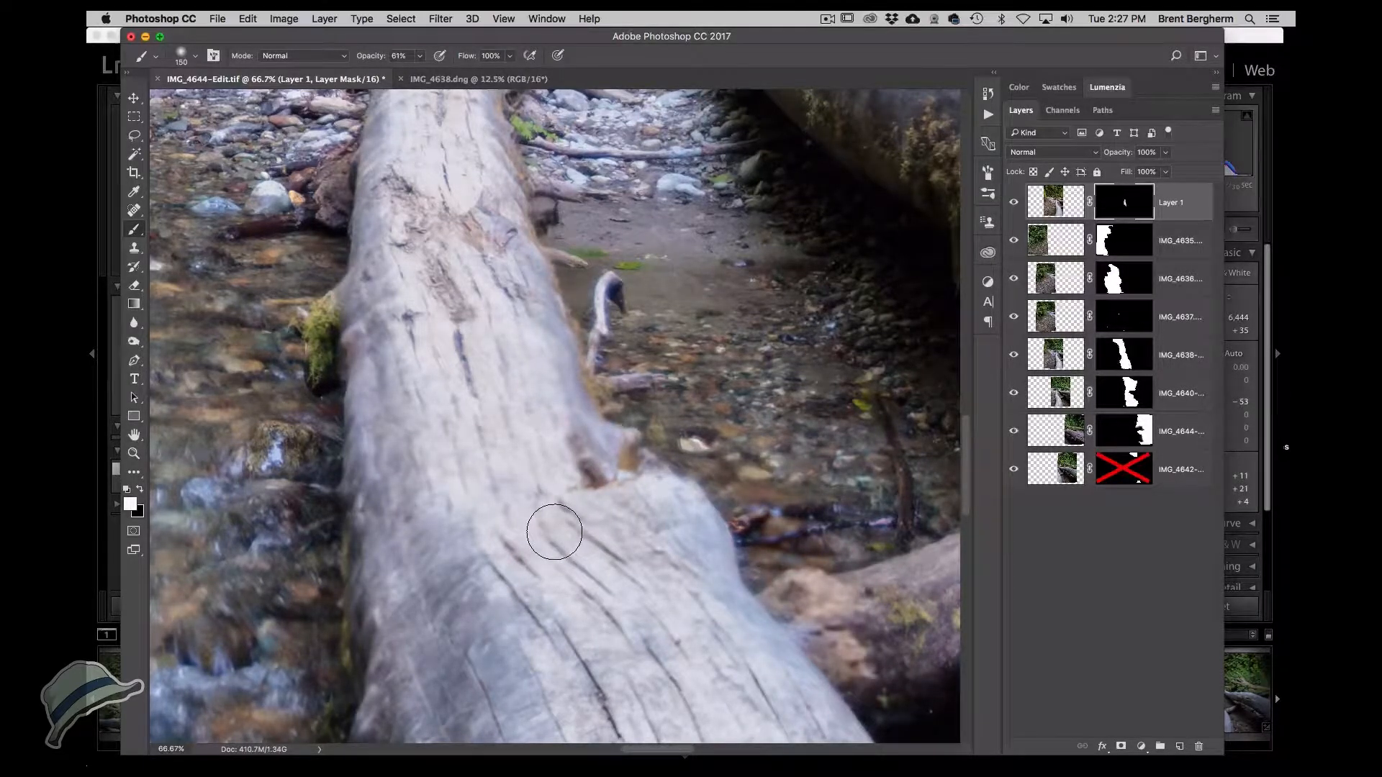
Inspect the panorama at different zoom levels for seams and ghosting around the logs and foliage.
{"action": "key", "text": "x"}
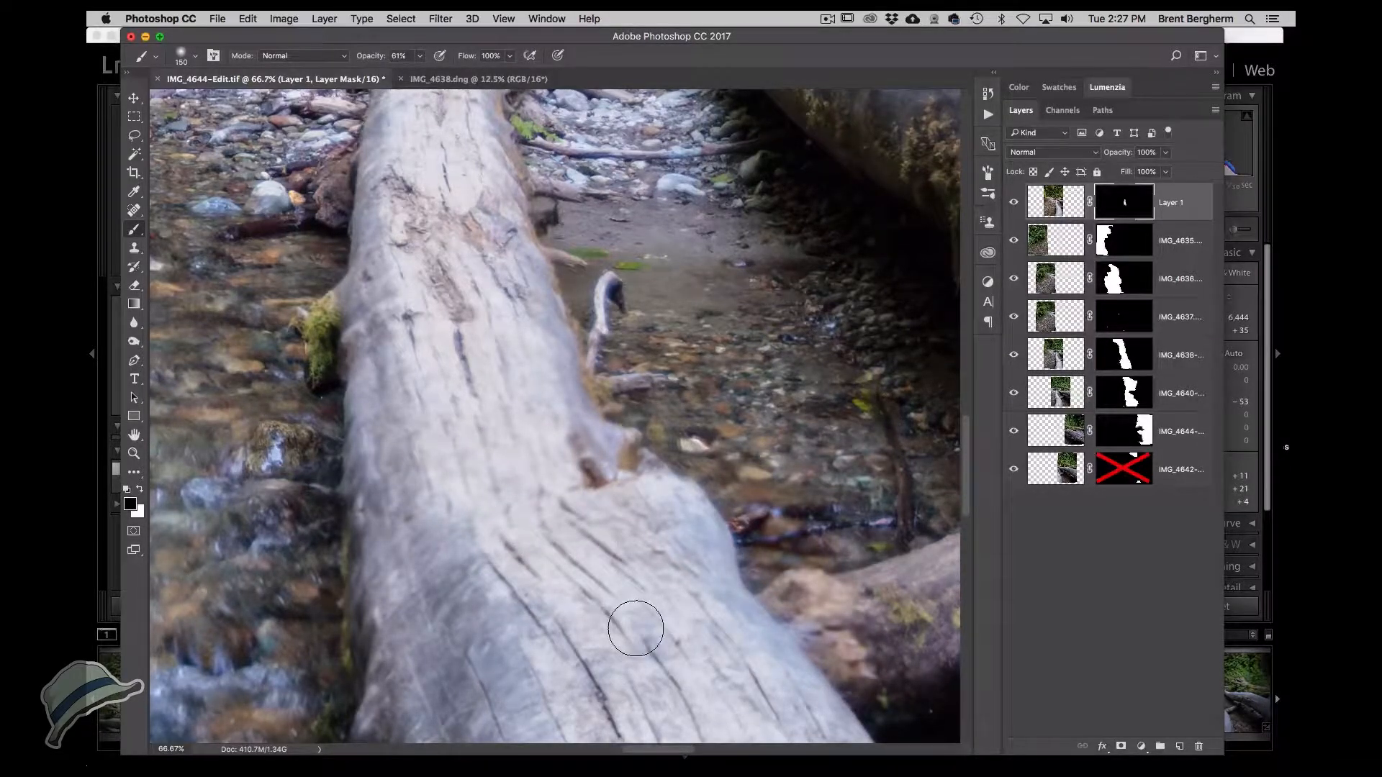
{"action": "left_click_drag", "start_coordinate": [601, 504], "coordinate": [630, 624]}
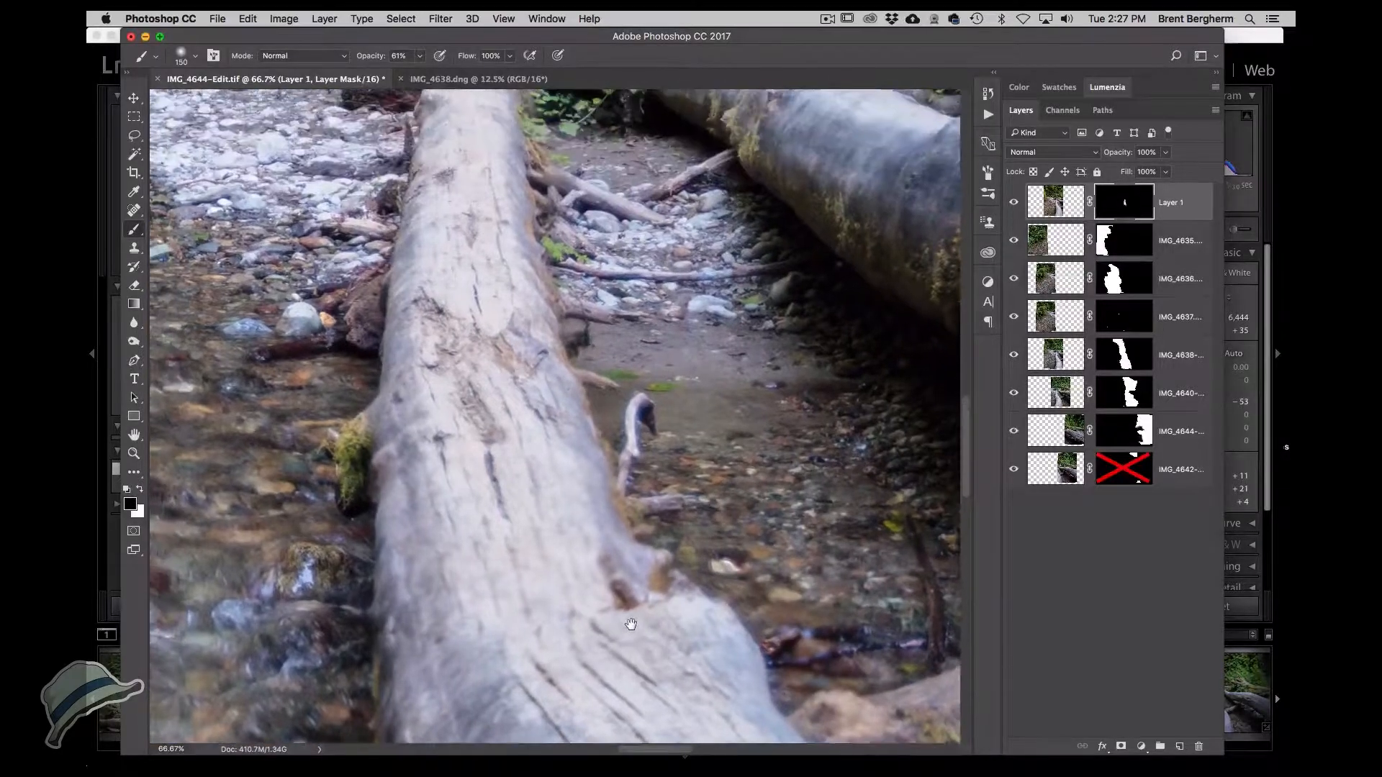
{"action": "left_click_drag", "start_coordinate": [608, 501], "coordinate": [612, 559]}
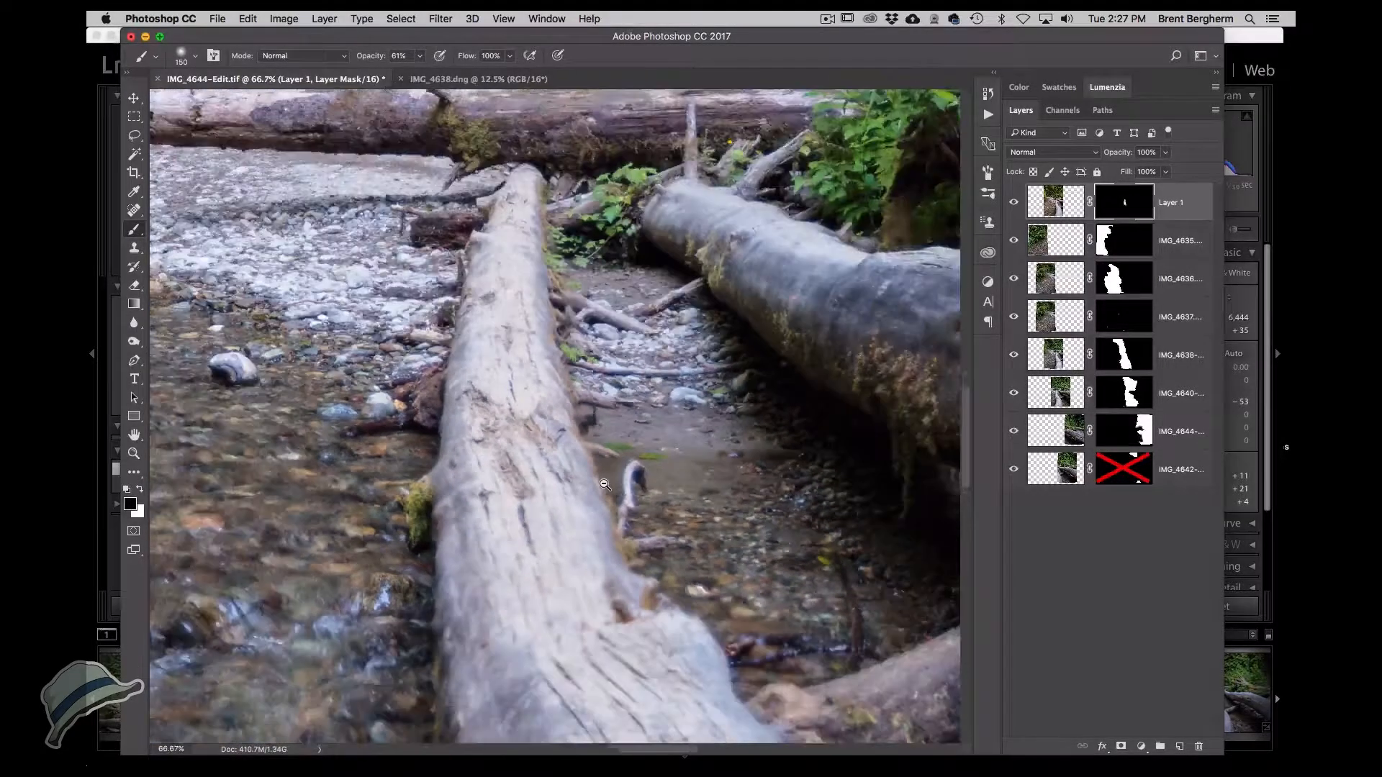
{"action": "left_click", "coordinate": [605, 485], "text": "alt"}
{"action": "left_click", "coordinate": [604, 485], "text": "alt"}
{"action": "left_click", "coordinate": [604, 485], "text": "alt"}
{"action": "left_click", "coordinate": [605, 485], "text": "alt"}
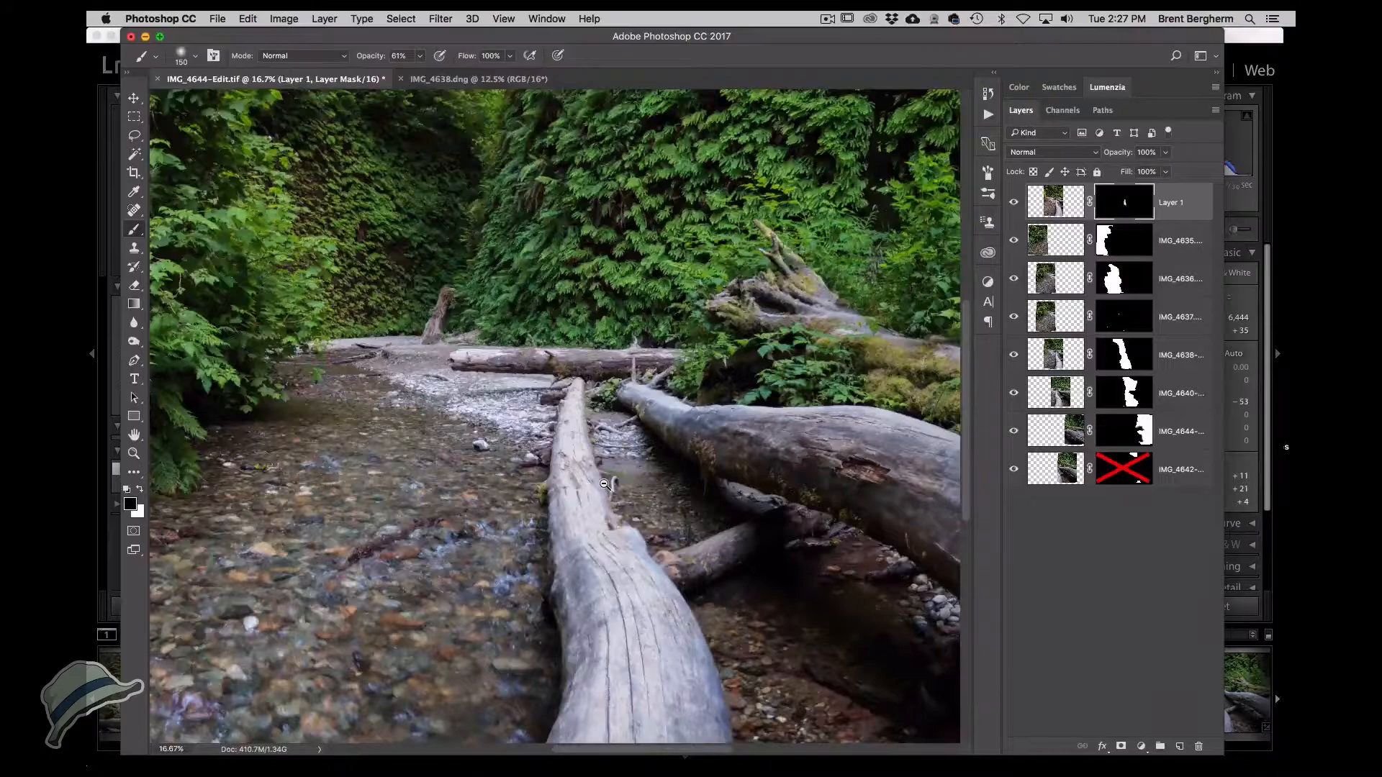
{"action": "left_click", "coordinate": [604, 485], "text": "alt"}
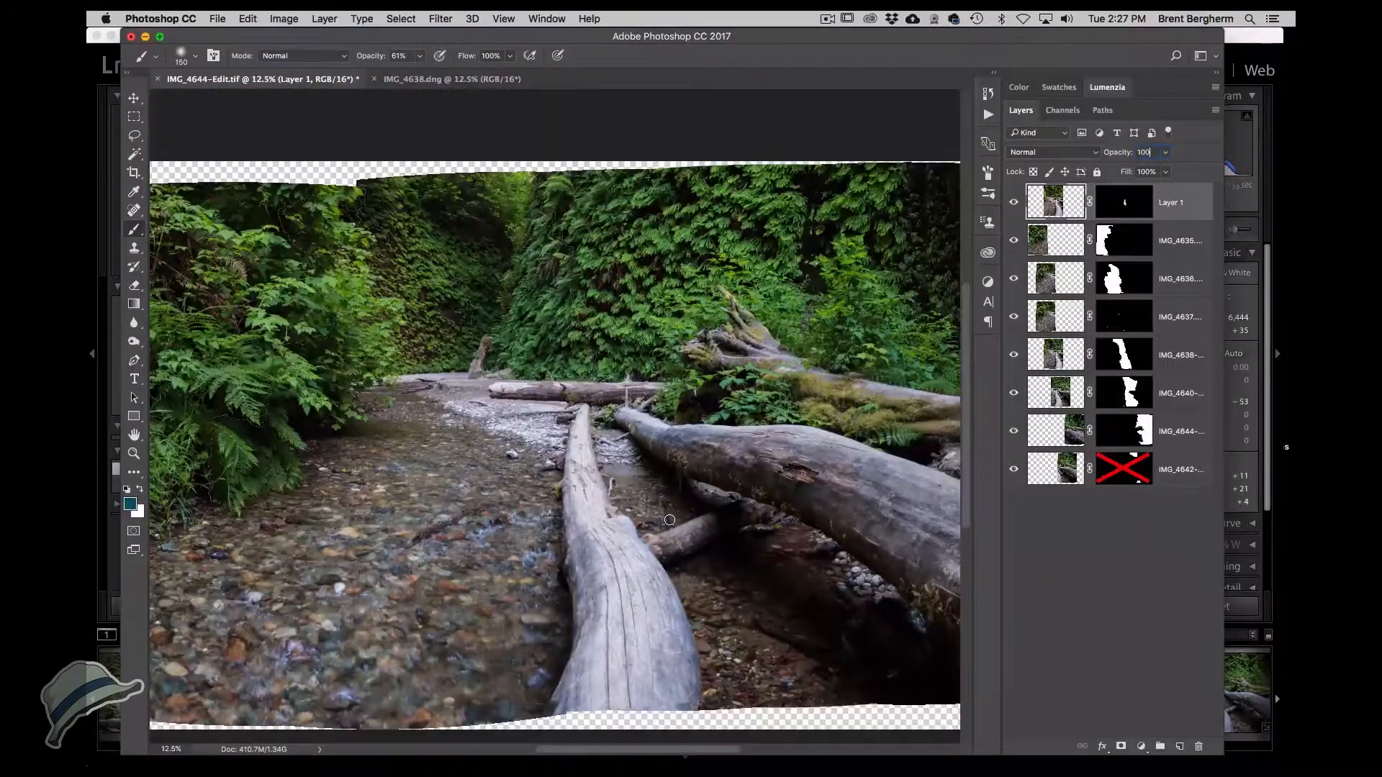
{"action": "key", "text": "Return"}
{"action": "left_click", "coordinate": [433, 450], "text": "super"}
{"action": "left_click", "coordinate": [433, 449], "text": "super"}
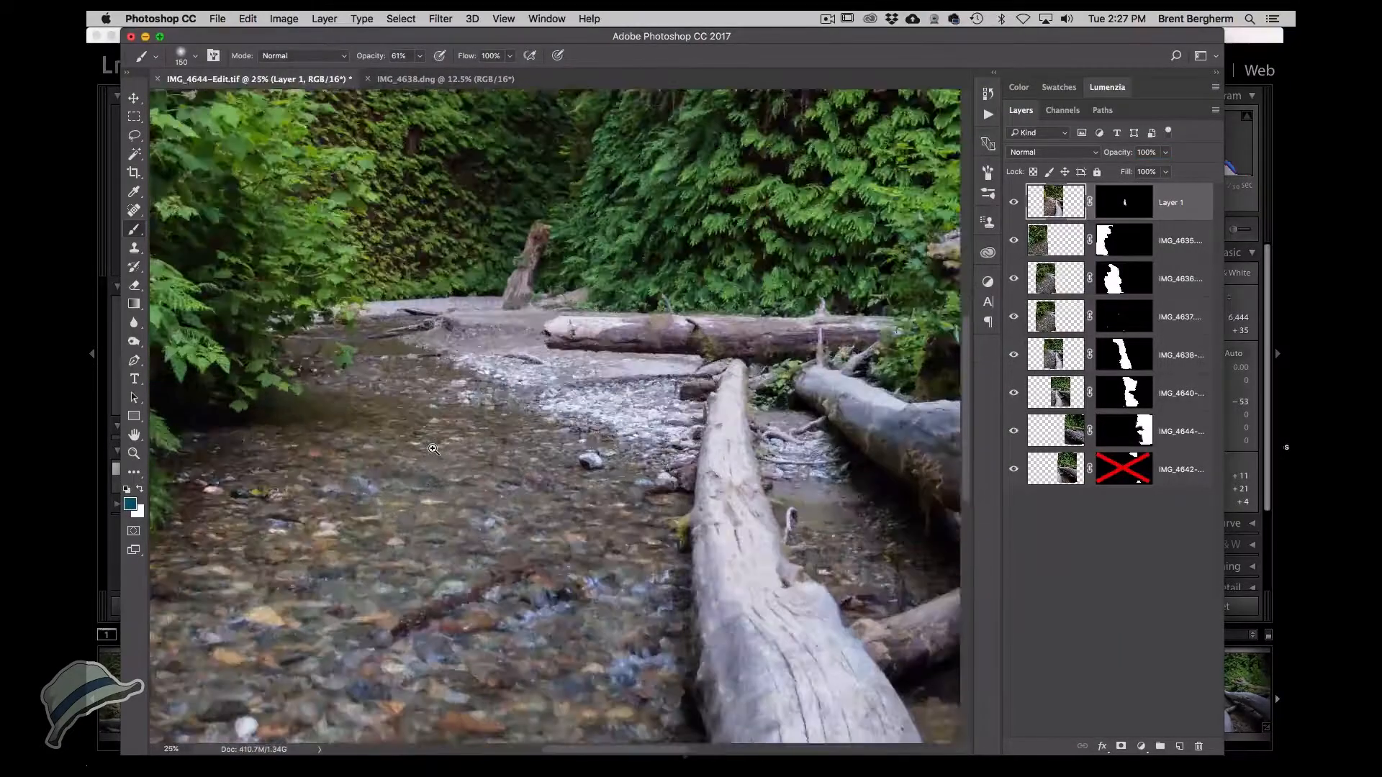
{"action": "left_click", "coordinate": [434, 449], "text": "super"}
{"action": "mouse_move", "coordinate": [371, 418]}
{"action": "left_mouse_down"}
{"action": "mouse_move", "coordinate": [679, 398]}
{"action": "mouse_move", "coordinate": [566, 522]}
{"action": "left_mouse_up"}
{"action": "left_click", "coordinate": [673, 362], "text": "super"}
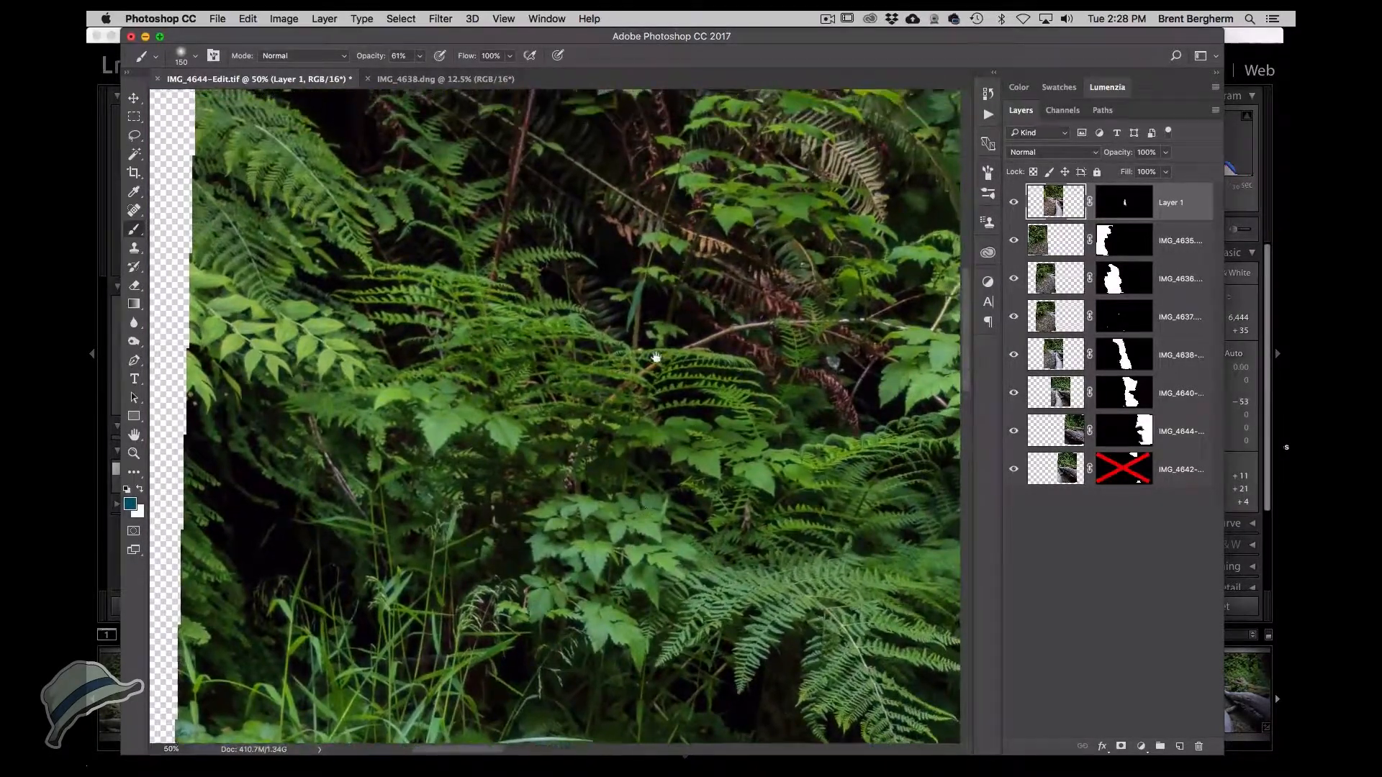
{"action": "scroll", "coordinate": [482, 339], "scroll_direction": "down", "scroll_amount": 5}
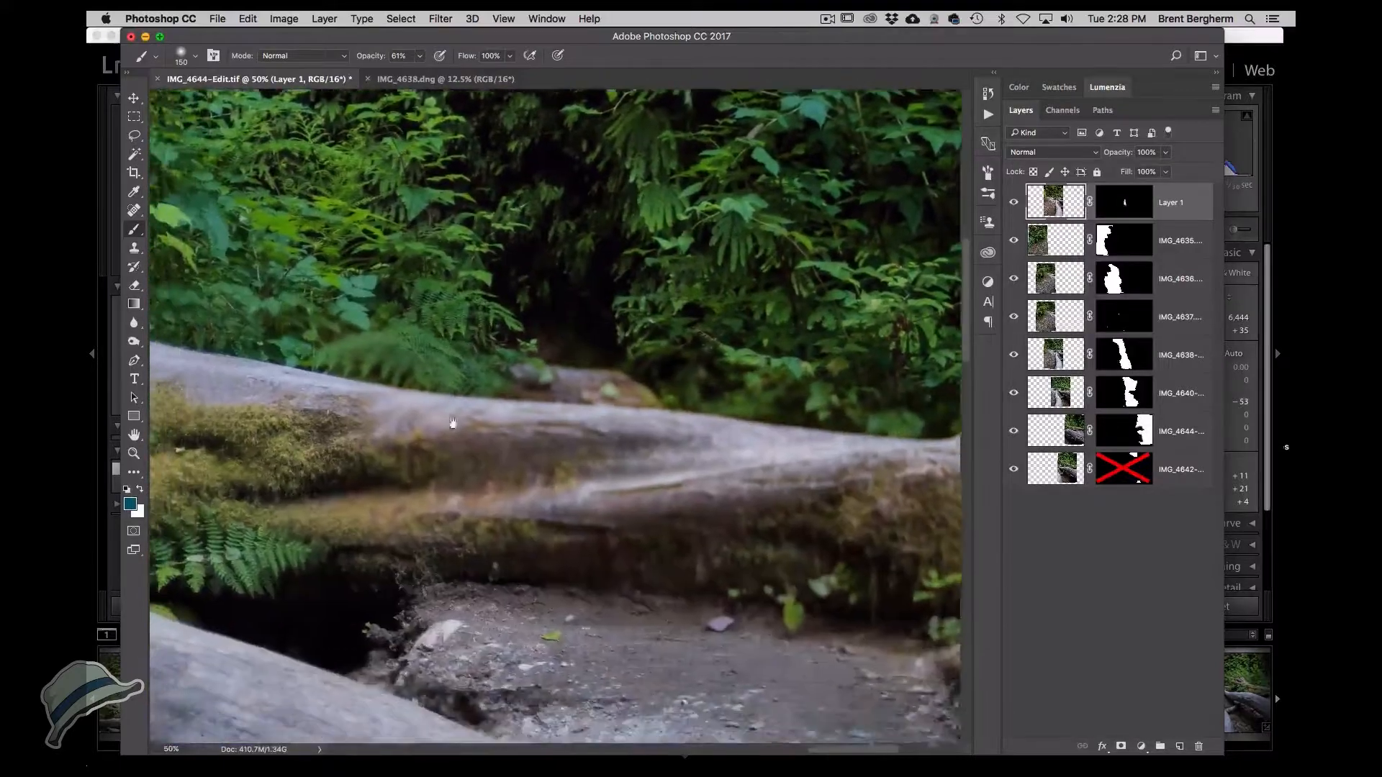
{"action": "left_click_drag", "start_coordinate": [453, 422], "coordinate": [424, 364]}
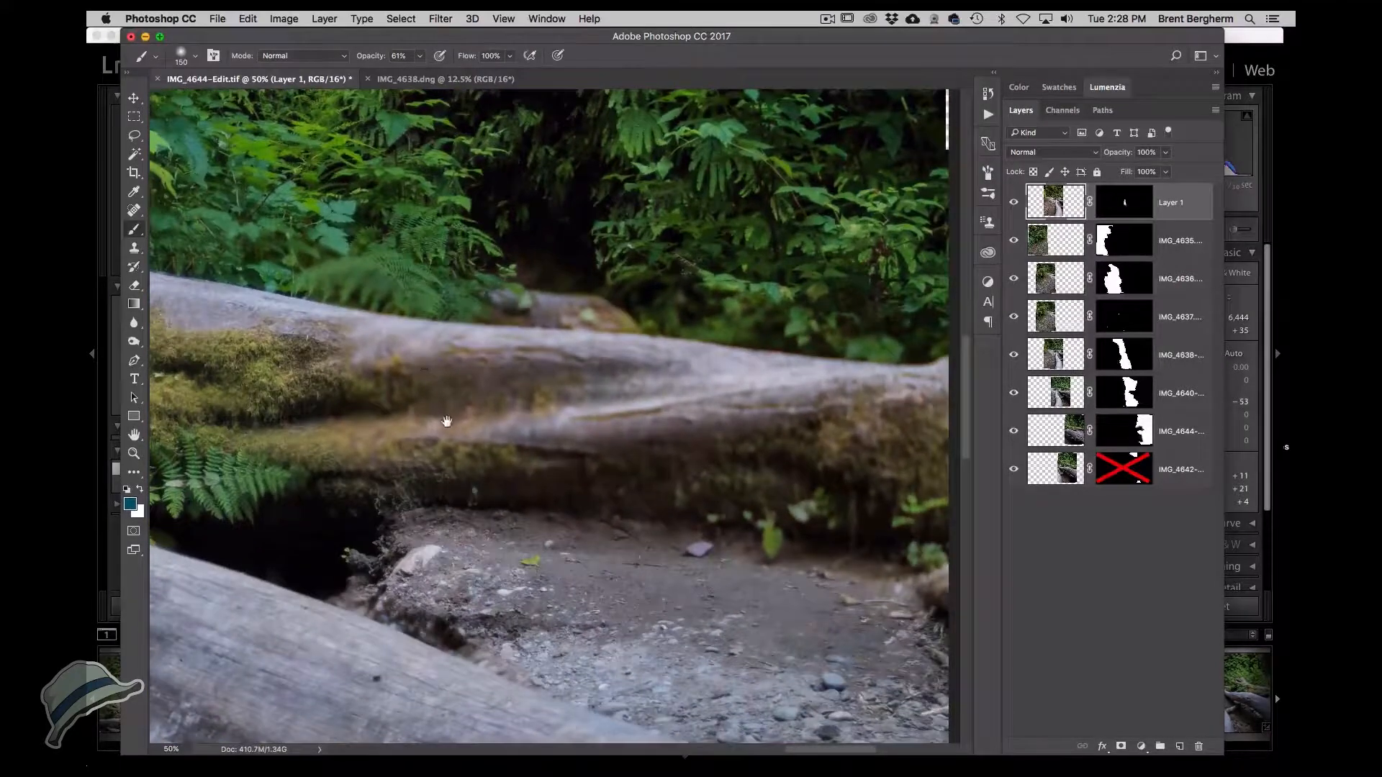
{"action": "left_click_drag", "start_coordinate": [496, 448], "coordinate": [463, 287]}
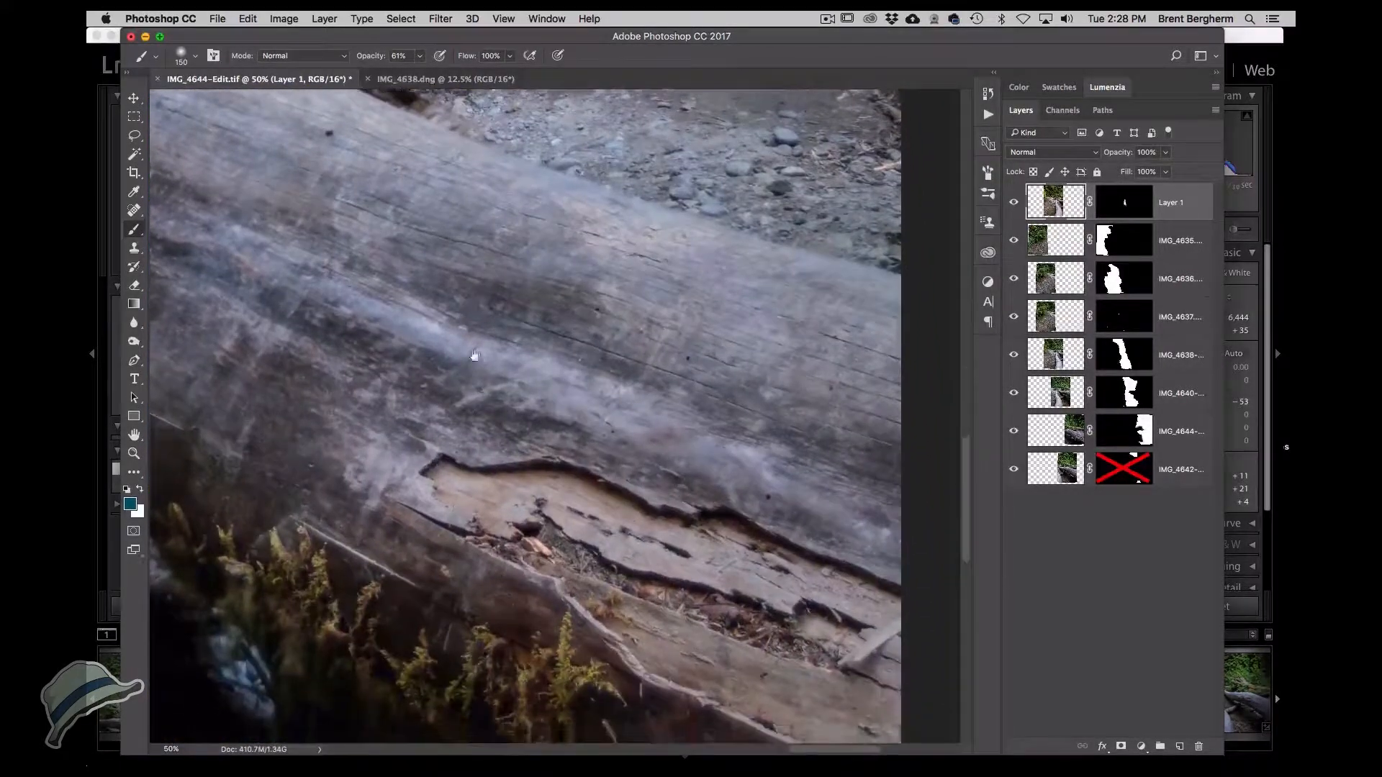
{"action": "left_click_drag", "start_coordinate": [474, 356], "coordinate": [546, 413]}
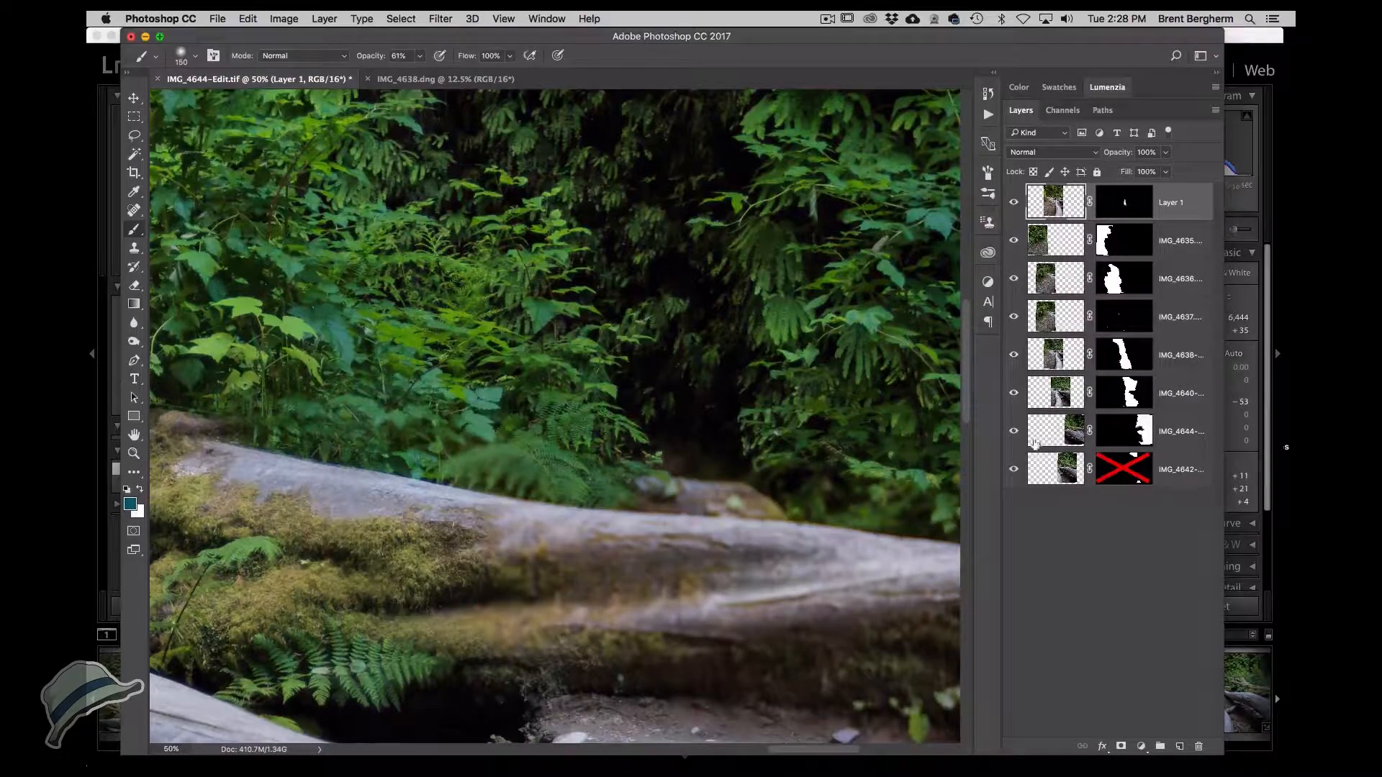
Select the IMG_4644 layer's mask and paint black at 100% opacity over the foliage above the back log.
{"action": "left_click", "coordinate": [1012, 432]}
{"action": "left_click", "coordinate": [1012, 431]}
{"action": "left_click", "coordinate": [1123, 431]}
{"action": "mouse_move", "coordinate": [558, 454]}
{"action": "left_mouse_down"}
{"action": "mouse_move", "coordinate": [501, 460]}
{"action": "mouse_move", "coordinate": [555, 447]}
{"action": "left_mouse_up"}
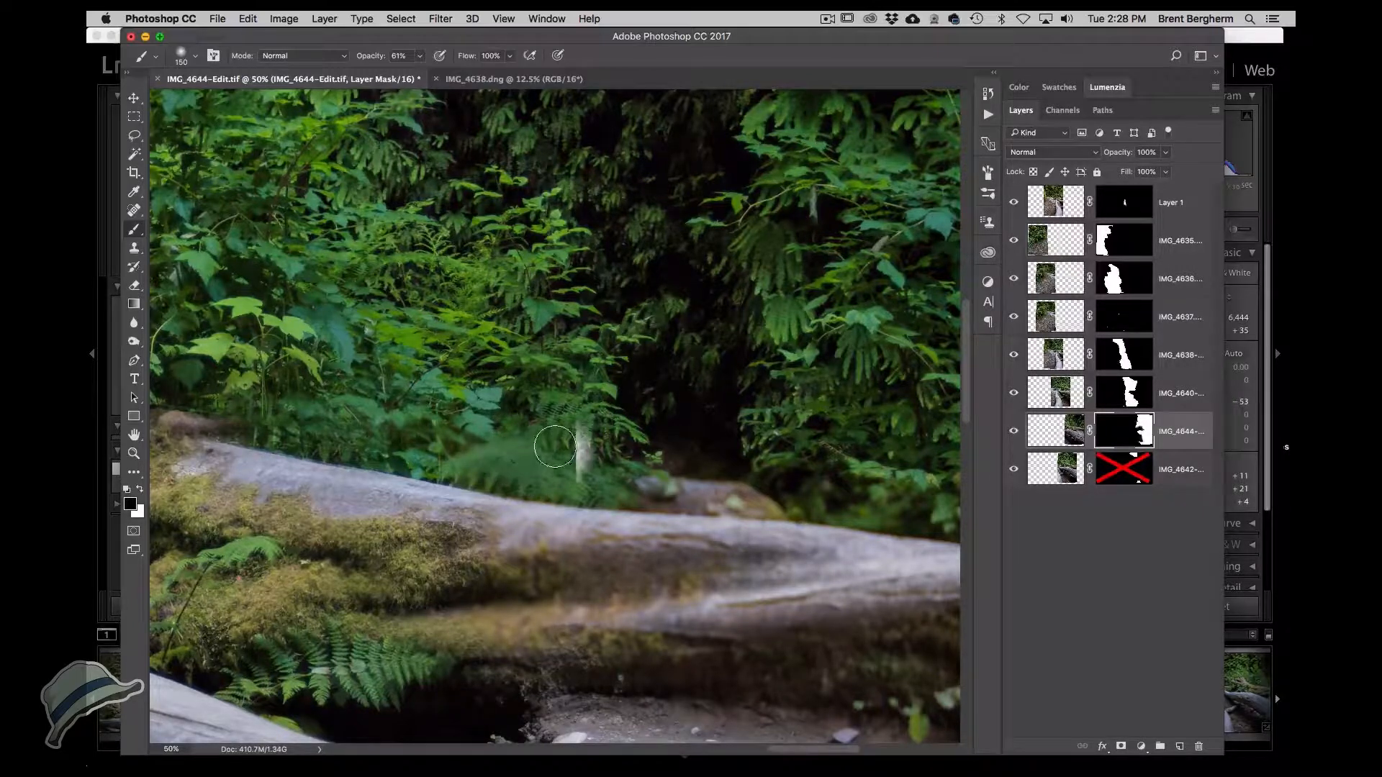
{"action": "key", "text": "ctrl+z"}
{"action": "key", "text": "0"}
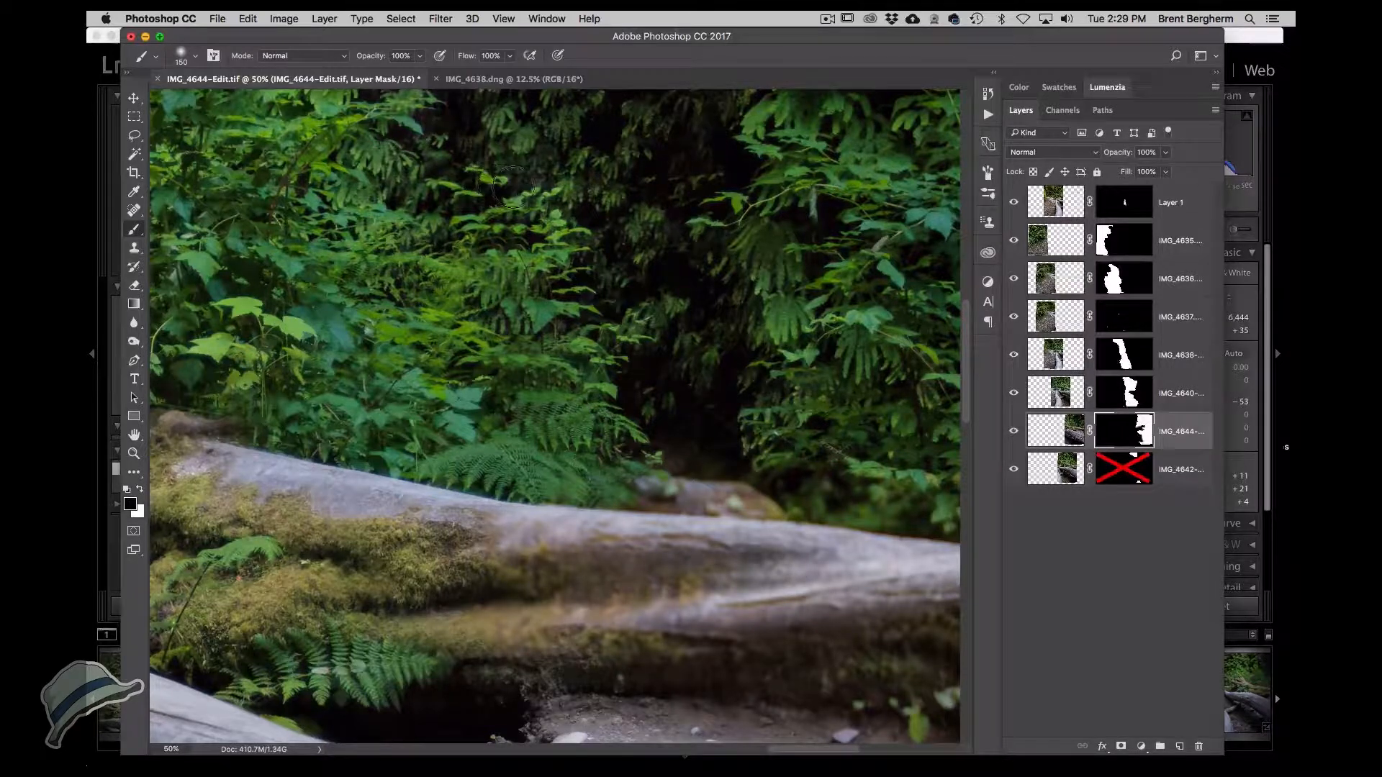
{"action": "mouse_move", "coordinate": [515, 199]}
{"action": "left_mouse_down"}
{"action": "mouse_move", "coordinate": [524, 223]}
{"action": "mouse_move", "coordinate": [554, 209]}
{"action": "mouse_move", "coordinate": [529, 201]}
{"action": "left_mouse_up"}
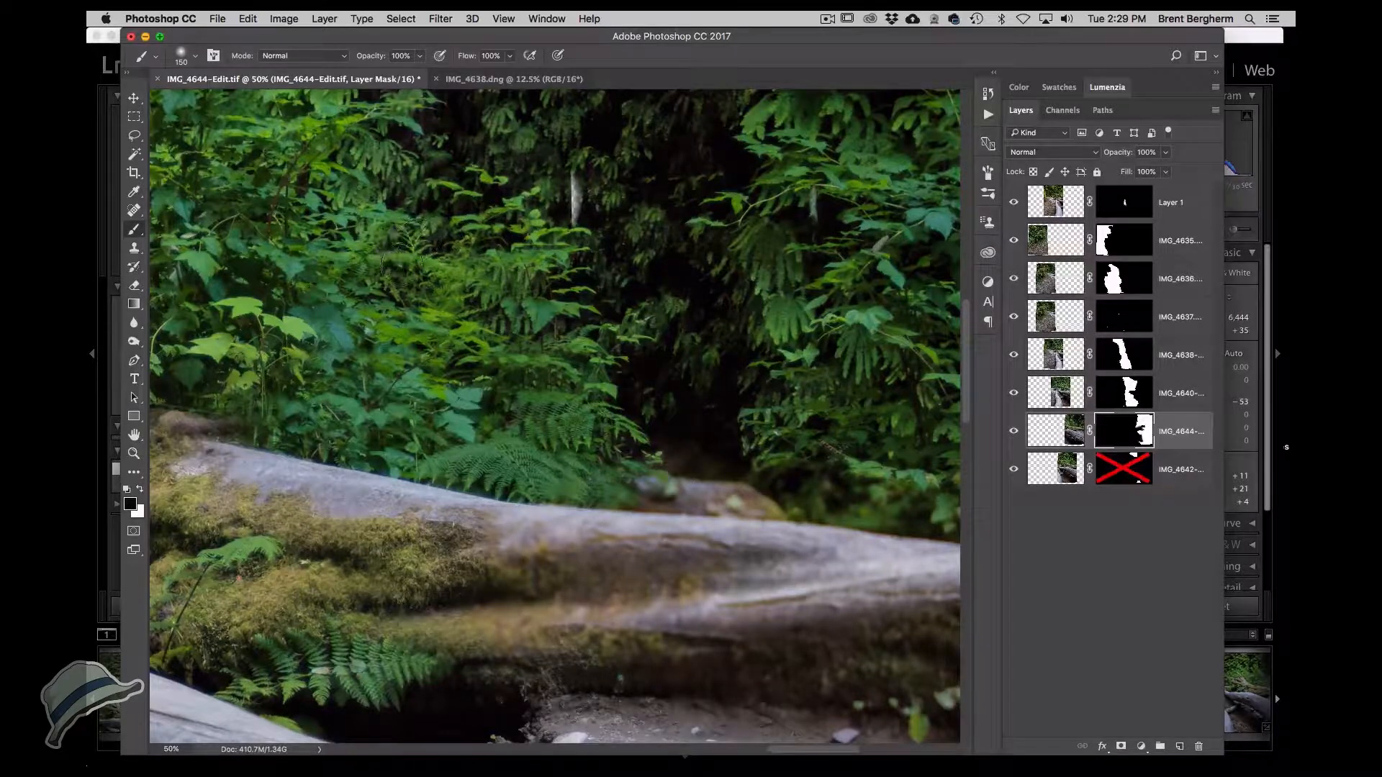
Continue painting black on the IMG_4644 mask along the back log and surrounding ferns to blend the seam.
{"action": "left_click_drag", "start_coordinate": [354, 328], "coordinate": [272, 322]}
{"action": "scroll", "coordinate": [272, 324], "scroll_direction": "left", "scroll_amount": 5}
{"action": "scroll", "coordinate": [272, 323], "scroll_direction": "up", "scroll_amount": 2}
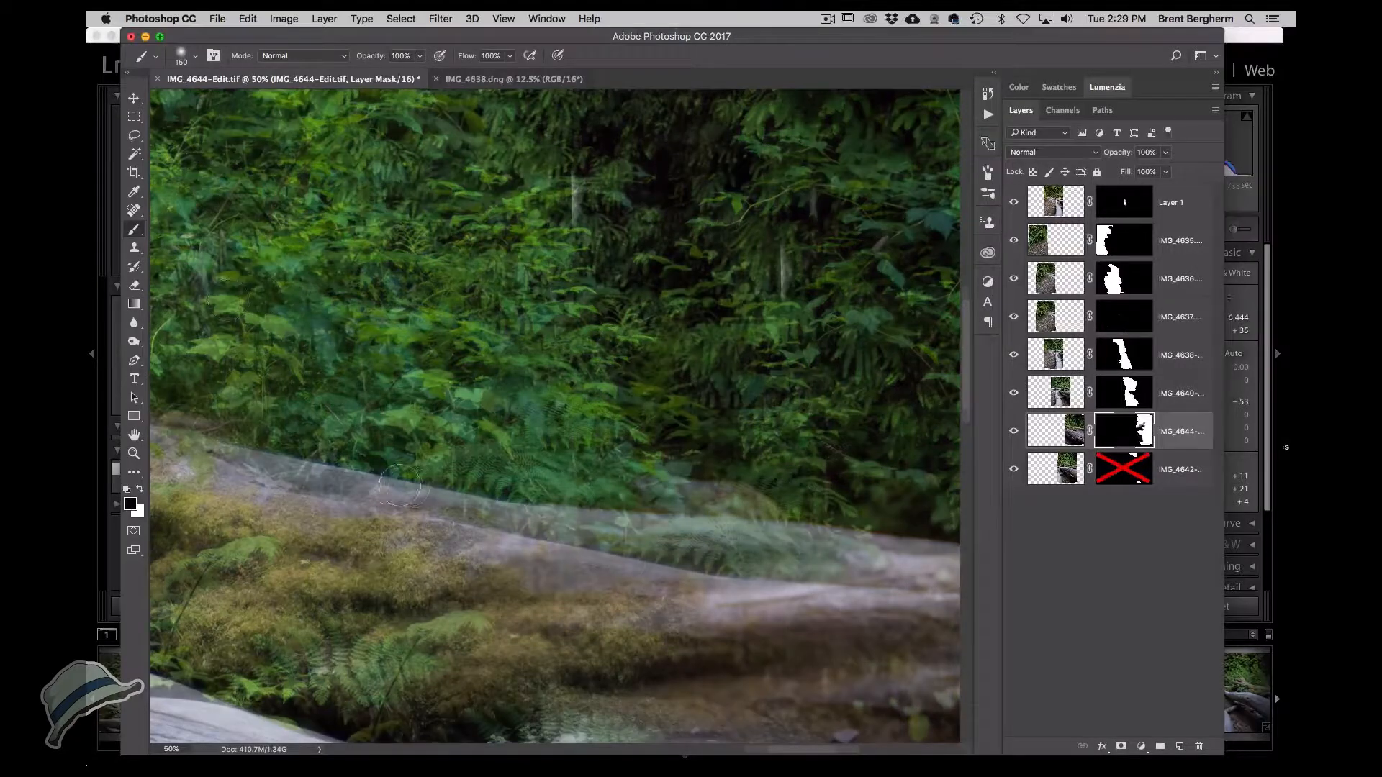
{"action": "mouse_move", "coordinate": [351, 472]}
{"action": "left_mouse_down"}
{"action": "mouse_move", "coordinate": [337, 480]}
{"action": "mouse_move", "coordinate": [307, 461]}
{"action": "mouse_move", "coordinate": [308, 479]}
{"action": "mouse_move", "coordinate": [239, 454]}
{"action": "left_mouse_up"}
{"action": "scroll", "coordinate": [308, 469], "scroll_direction": "left", "scroll_amount": 3}
{"action": "scroll", "coordinate": [308, 468], "scroll_direction": "up", "scroll_amount": 1}
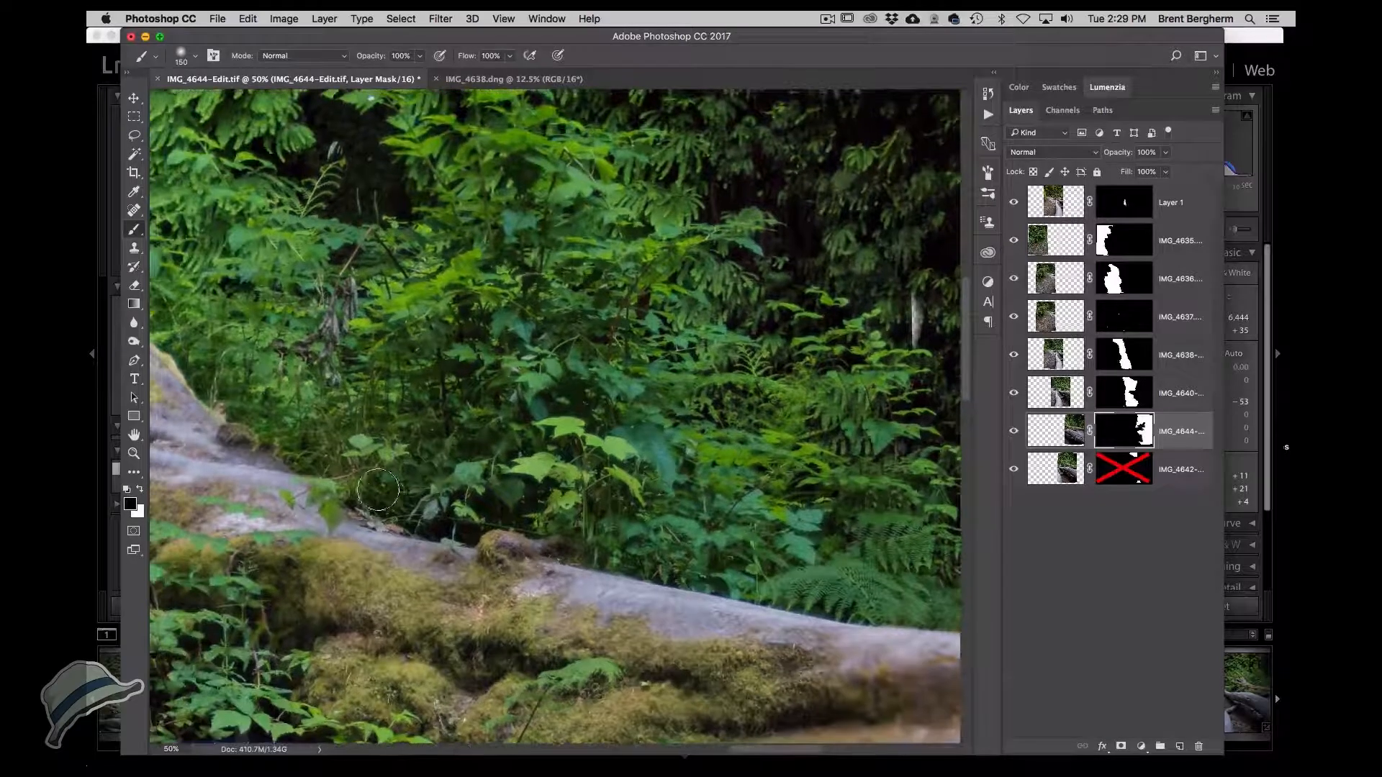
{"action": "mouse_move", "coordinate": [361, 500]}
{"action": "left_mouse_down"}
{"action": "mouse_move", "coordinate": [380, 461]}
{"action": "mouse_move", "coordinate": [367, 504]}
{"action": "mouse_move", "coordinate": [310, 513]}
{"action": "left_mouse_up"}
{"action": "mouse_move", "coordinate": [590, 162]}
{"action": "left_mouse_down"}
{"action": "mouse_move", "coordinate": [735, 315]}
{"action": "mouse_move", "coordinate": [753, 232]}
{"action": "left_mouse_up"}
{"action": "mouse_move", "coordinate": [498, 119]}
{"action": "left_mouse_down"}
{"action": "mouse_move", "coordinate": [378, 133]}
{"action": "mouse_move", "coordinate": [371, 148]}
{"action": "mouse_move", "coordinate": [395, 167]}
{"action": "mouse_move", "coordinate": [382, 169]}
{"action": "mouse_move", "coordinate": [357, 130]}
{"action": "mouse_move", "coordinate": [373, 207]}
{"action": "mouse_move", "coordinate": [399, 219]}
{"action": "mouse_move", "coordinate": [424, 208]}
{"action": "mouse_move", "coordinate": [420, 175]}
{"action": "mouse_move", "coordinate": [385, 329]}
{"action": "left_mouse_up"}
{"action": "mouse_move", "coordinate": [359, 243]}
{"action": "left_mouse_down"}
{"action": "mouse_move", "coordinate": [300, 232]}
{"action": "mouse_move", "coordinate": [338, 208]}
{"action": "mouse_move", "coordinate": [362, 223]}
{"action": "mouse_move", "coordinate": [376, 201]}
{"action": "mouse_move", "coordinate": [406, 186]}
{"action": "left_mouse_up"}
{"action": "left_click_drag", "start_coordinate": [444, 262], "coordinate": [452, 468]}
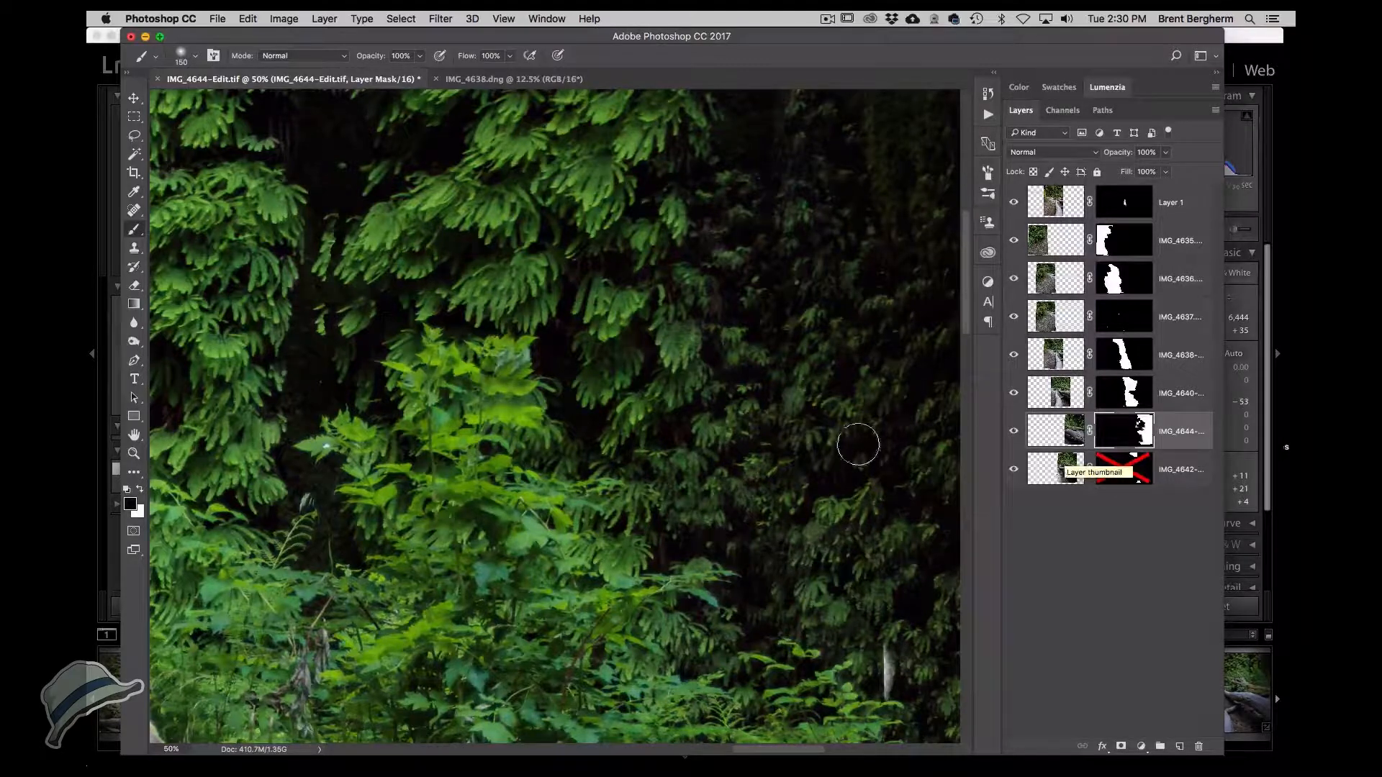
Reduce the brush size to about 80 px and paint over the remaining ghosting in the foliage.
{"action": "mouse_move", "coordinate": [523, 338]}
{"action": "left_mouse_down"}
{"action": "mouse_move", "coordinate": [507, 308]}
{"action": "mouse_move", "coordinate": [463, 284]}
{"action": "mouse_move", "coordinate": [422, 293]}
{"action": "mouse_move", "coordinate": [504, 272]}
{"action": "mouse_move", "coordinate": [533, 287]}
{"action": "mouse_move", "coordinate": [530, 440]}
{"action": "mouse_move", "coordinate": [560, 461]}
{"action": "mouse_move", "coordinate": [552, 471]}
{"action": "mouse_move", "coordinate": [615, 449]}
{"action": "mouse_move", "coordinate": [581, 441]}
{"action": "mouse_move", "coordinate": [601, 442]}
{"action": "mouse_move", "coordinate": [604, 410]}
{"action": "mouse_move", "coordinate": [577, 374]}
{"action": "mouse_move", "coordinate": [590, 354]}
{"action": "left_mouse_up"}
{"action": "key", "text": "x"}
{"action": "key", "text": "x"}
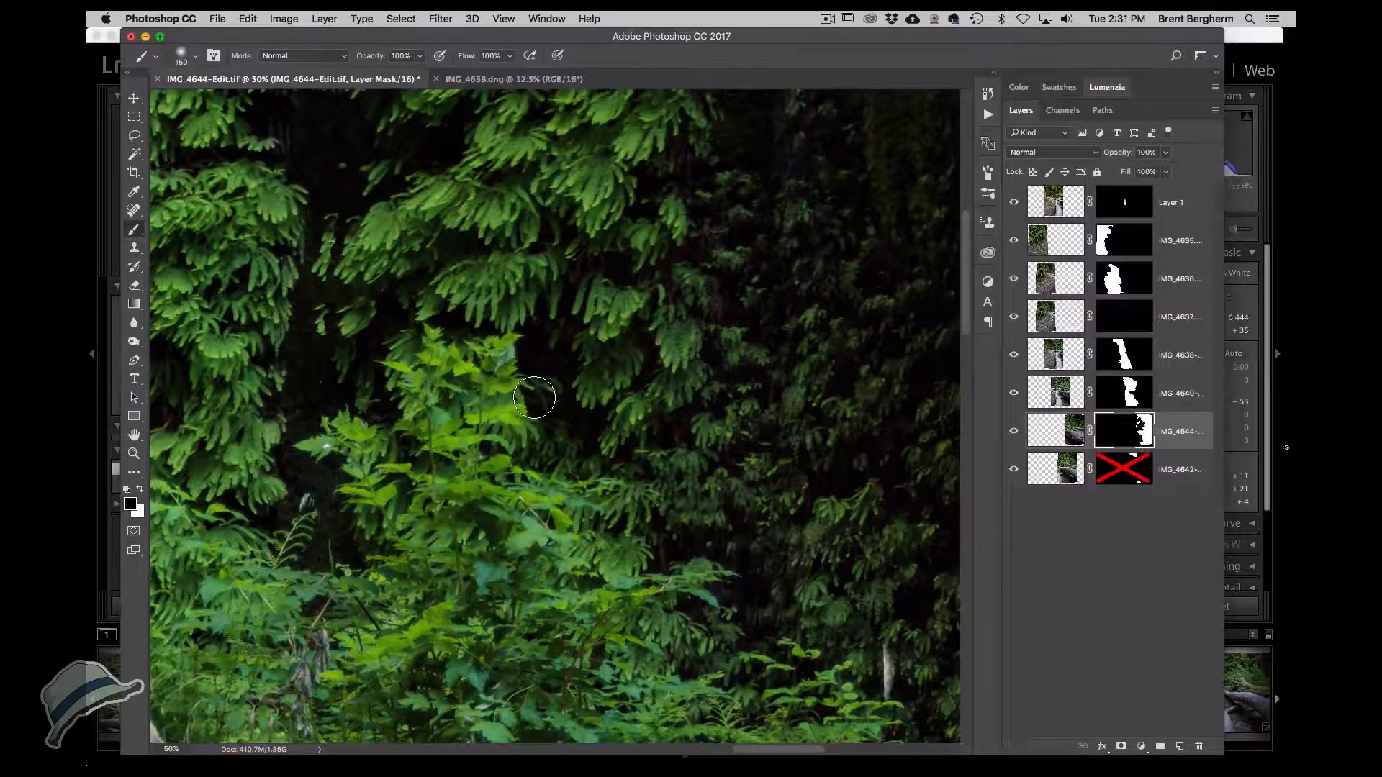
{"action": "key", "text": "bracketleft"}
{"action": "key", "text": "bracketleft"}
{"action": "key", "text": "bracketleft"}
{"action": "key", "text": "bracketleft"}
{"action": "mouse_move", "coordinate": [545, 390]}
{"action": "left_mouse_down"}
{"action": "mouse_move", "coordinate": [527, 388]}
{"action": "mouse_move", "coordinate": [538, 399]}
{"action": "mouse_move", "coordinate": [564, 368]}
{"action": "mouse_move", "coordinate": [586, 401]}
{"action": "mouse_move", "coordinate": [583, 440]}
{"action": "mouse_move", "coordinate": [610, 453]}
{"action": "left_mouse_up"}
{"action": "left_click_drag", "start_coordinate": [640, 498], "coordinate": [456, 266]}
{"action": "left_click", "coordinate": [702, 460], "text": "super"}
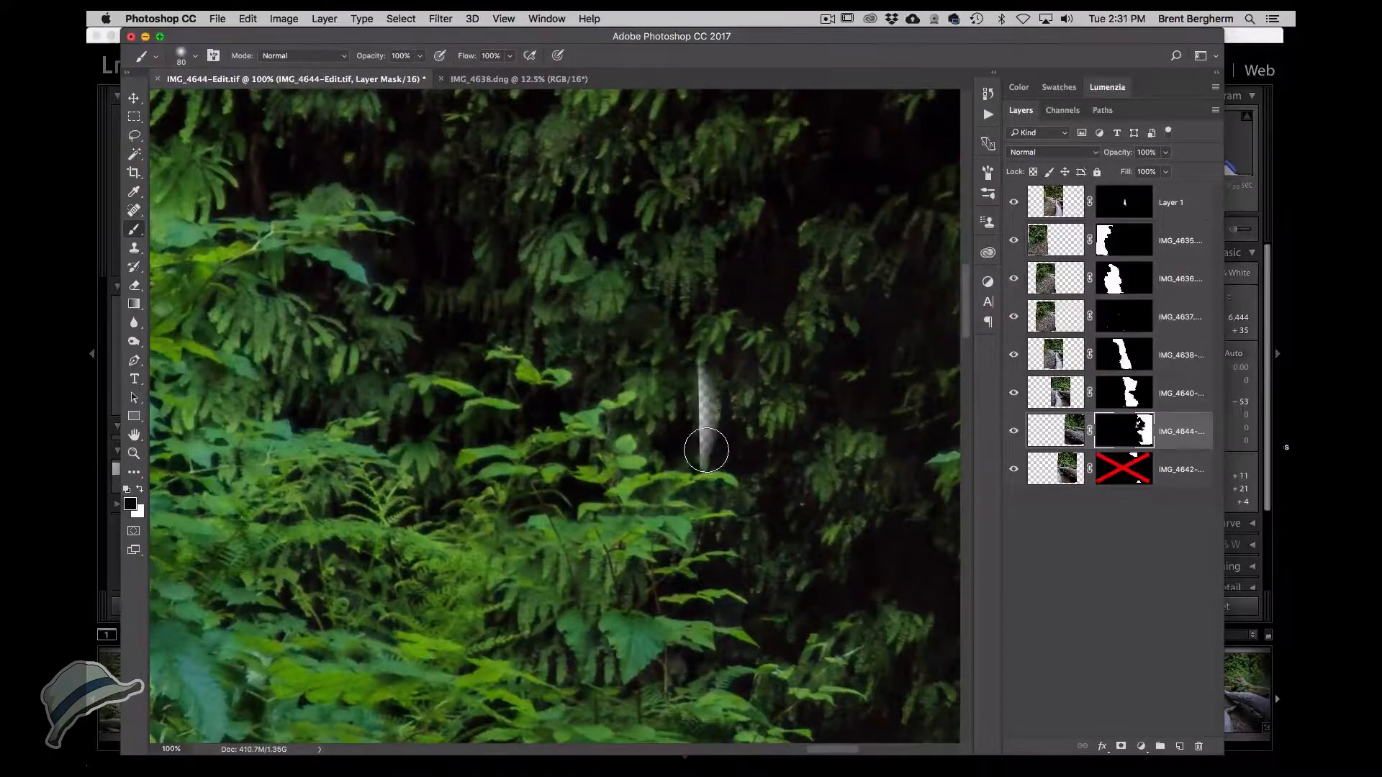
Switch to white and paint out the pale streak in the ferns on the IMG_4644 mask.
{"action": "key", "text": "x"}
{"action": "mouse_move", "coordinate": [712, 447]}
{"action": "left_mouse_down"}
{"action": "mouse_move", "coordinate": [718, 350]}
{"action": "mouse_move", "coordinate": [672, 390]}
{"action": "mouse_move", "coordinate": [658, 394]}
{"action": "mouse_move", "coordinate": [626, 365]}
{"action": "left_mouse_up"}
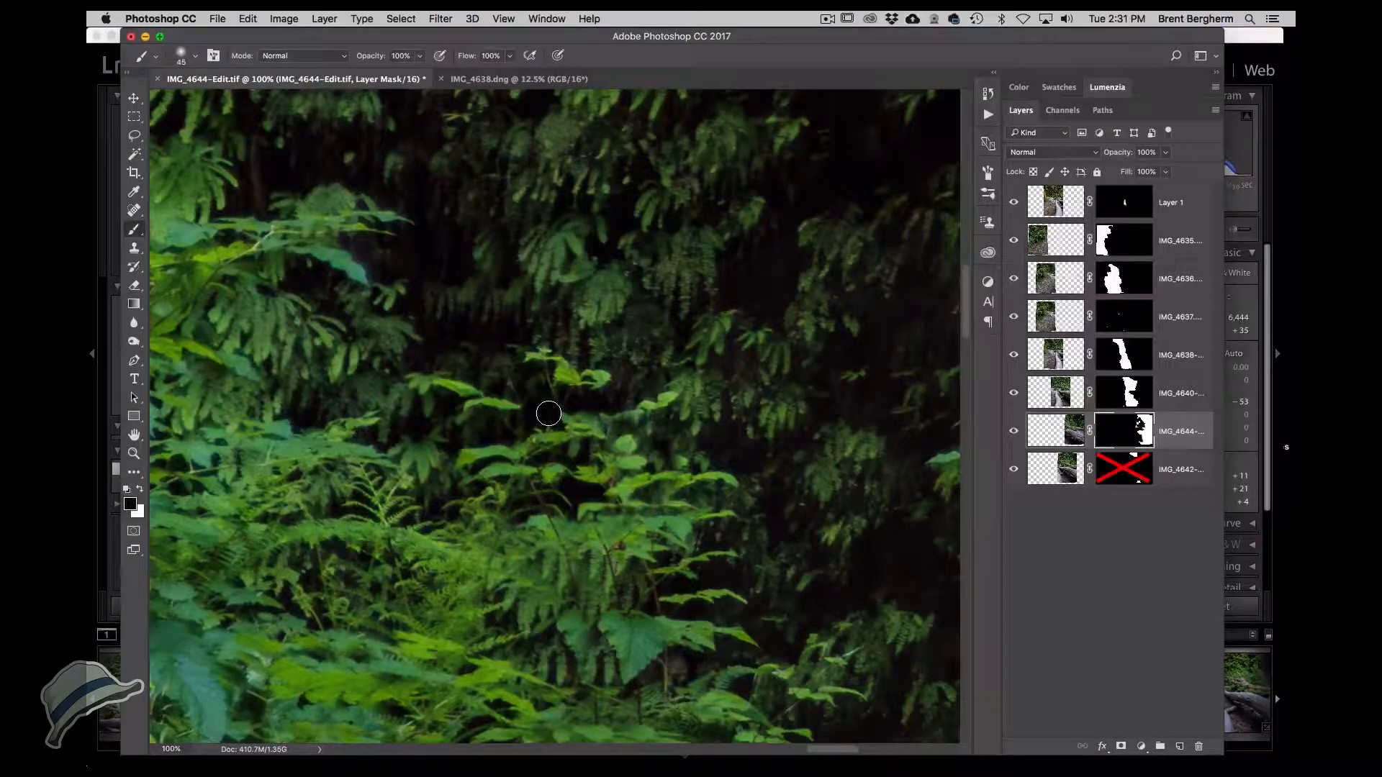
{"action": "left_click_drag", "start_coordinate": [548, 414], "coordinate": [583, 453]}
{"action": "left_click", "coordinate": [617, 456], "text": "alt"}
{"action": "left_click", "coordinate": [618, 456], "text": "alt"}
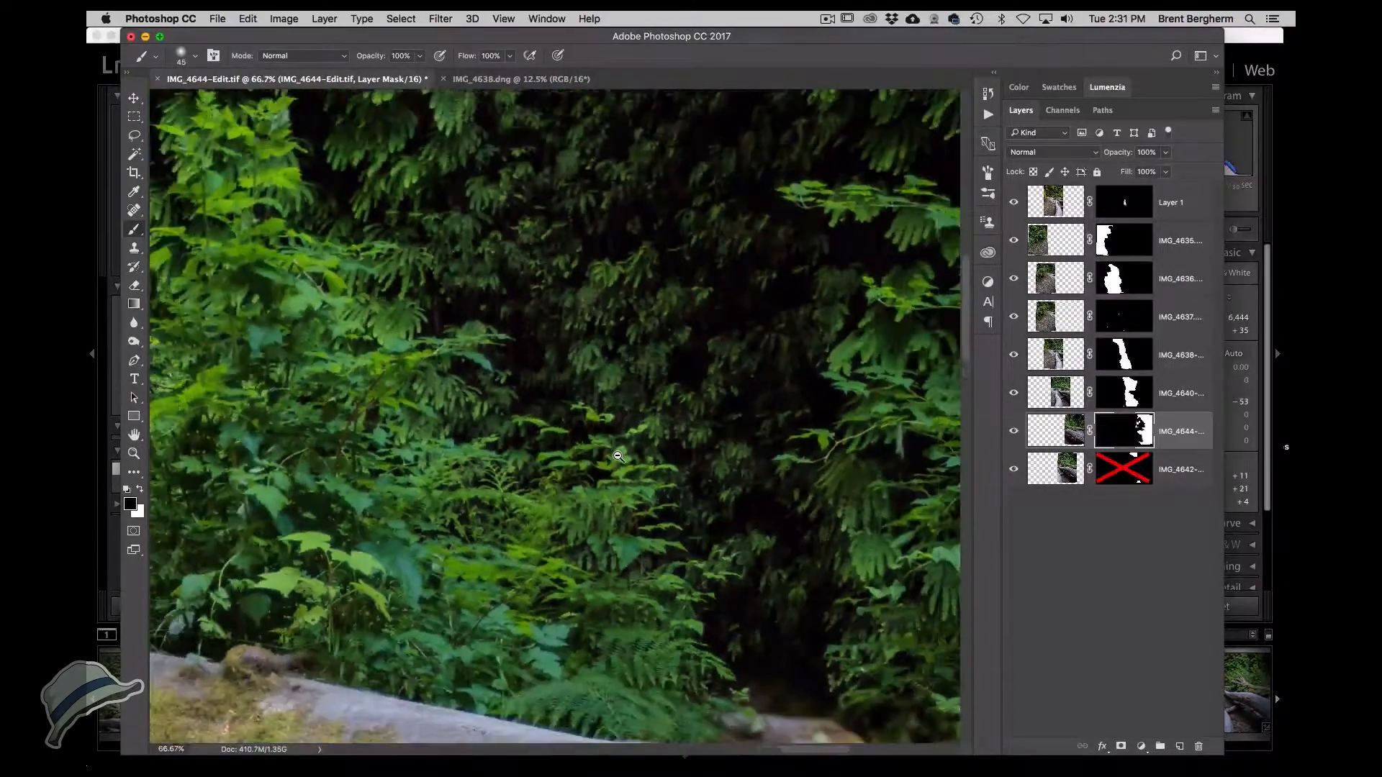
{"action": "left_click", "coordinate": [617, 457], "text": "alt"}
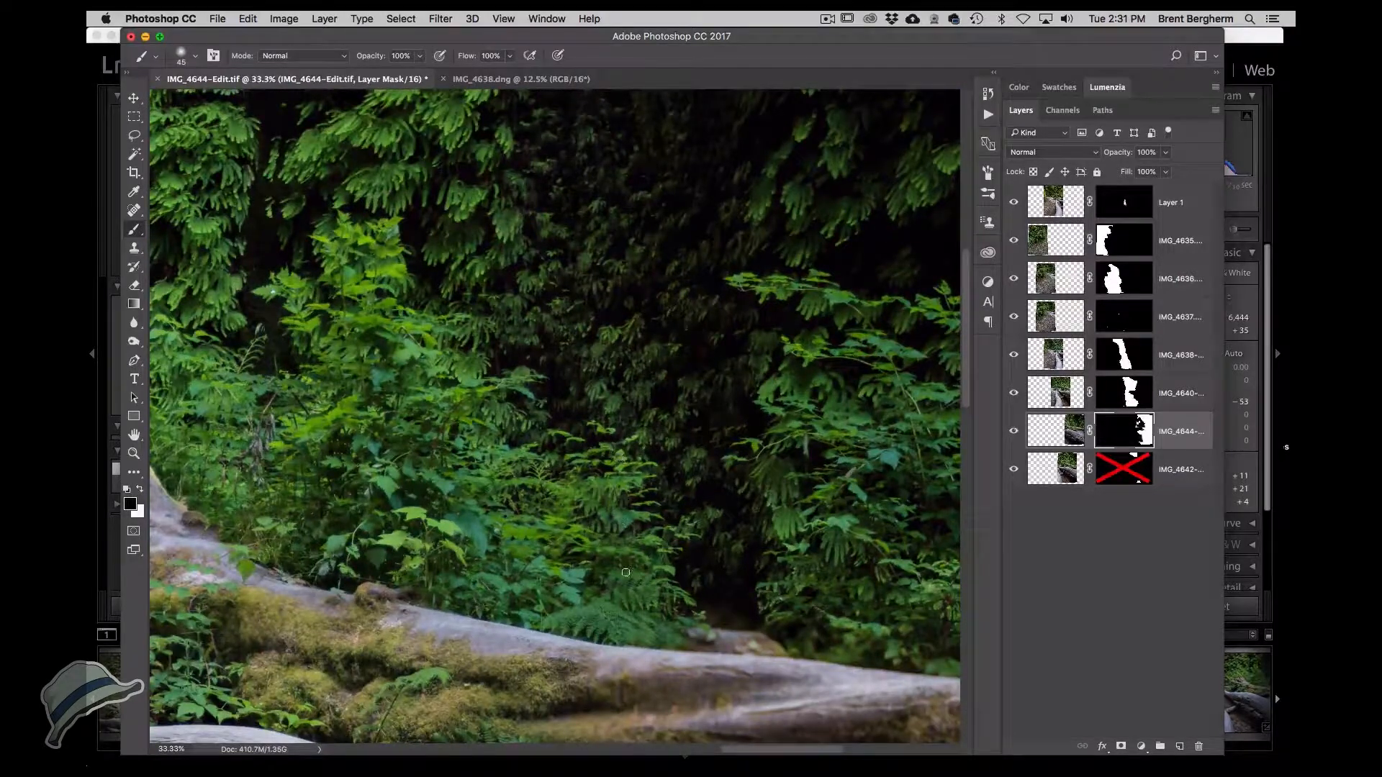
{"action": "left_click_drag", "start_coordinate": [620, 628], "coordinate": [577, 485]}
{"action": "left_click", "coordinate": [577, 486], "text": "super"}
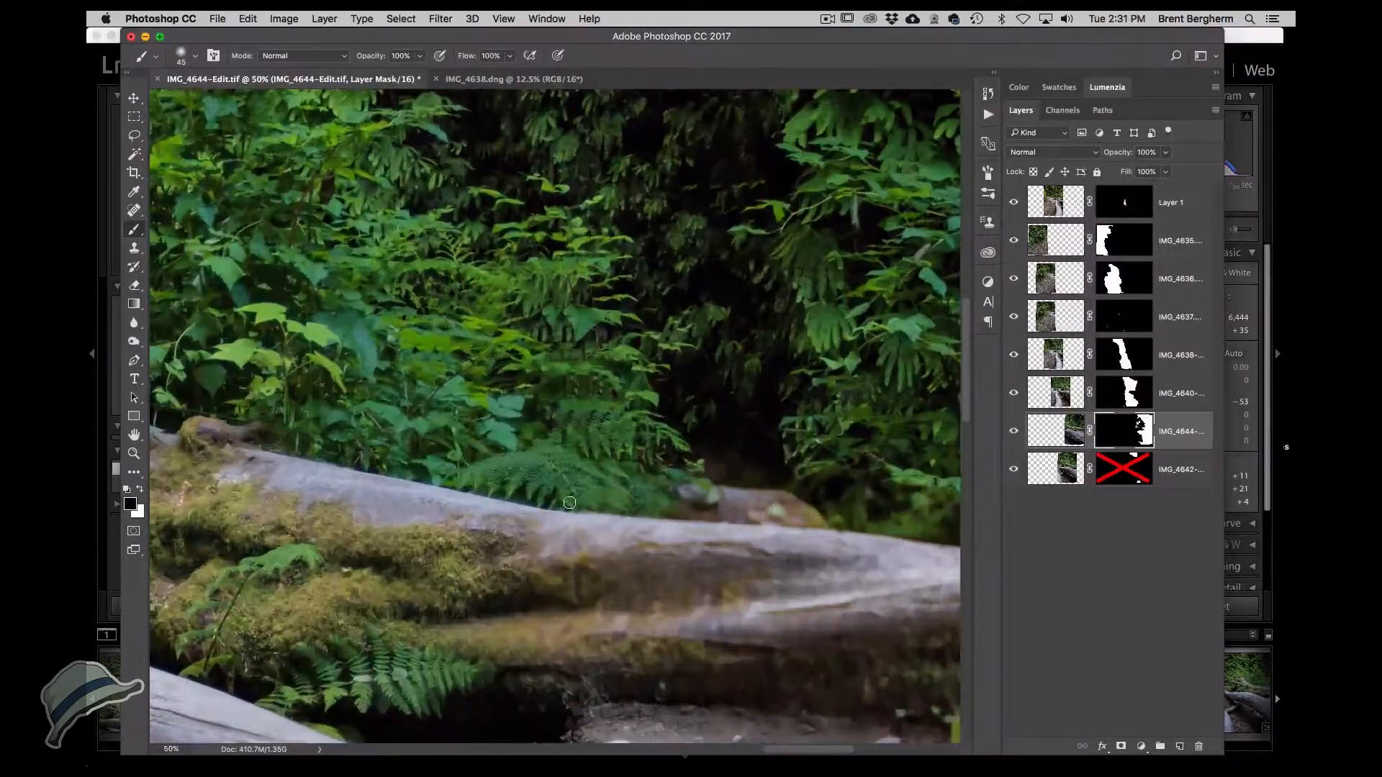
{"action": "key", "text": "super+0"}
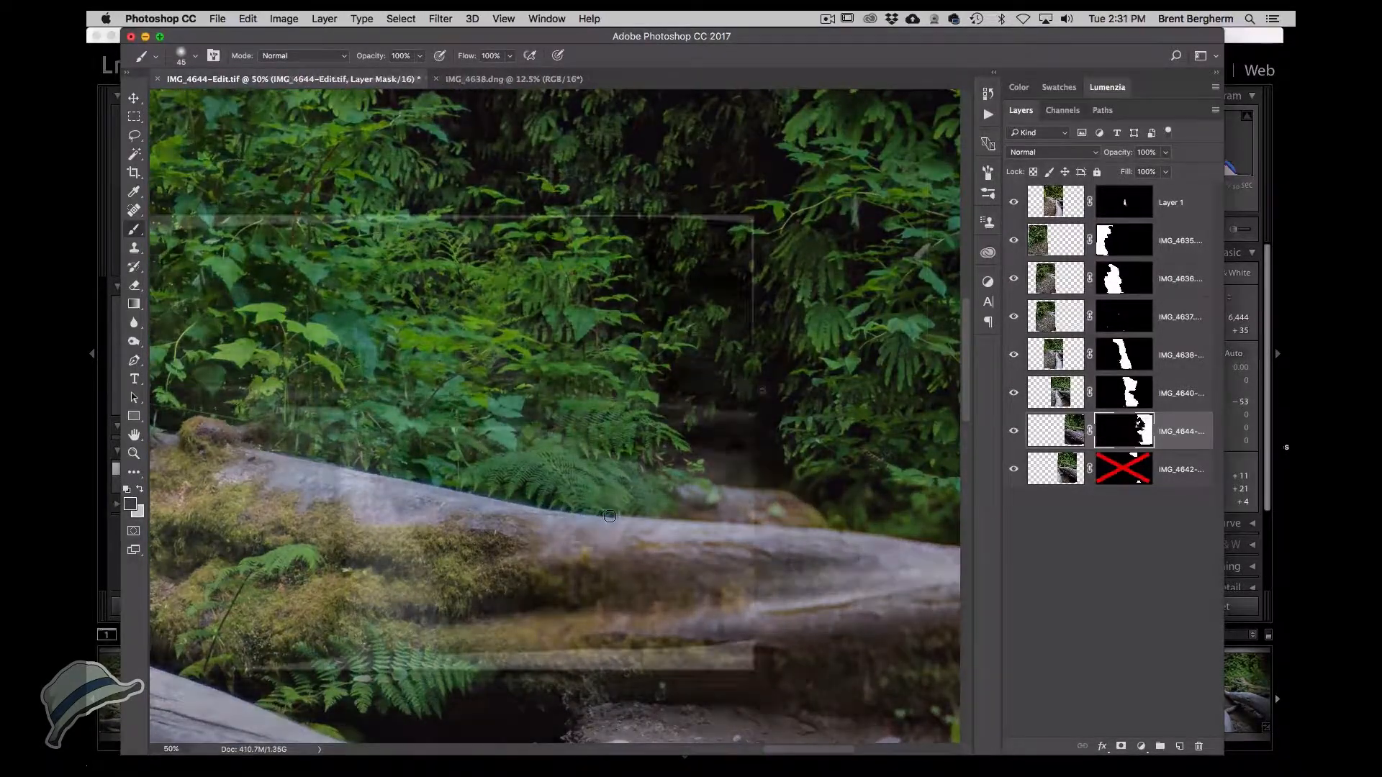
Inspect the back log seam in the panorama at several zoom levels.
{"action": "key", "text": "x"}
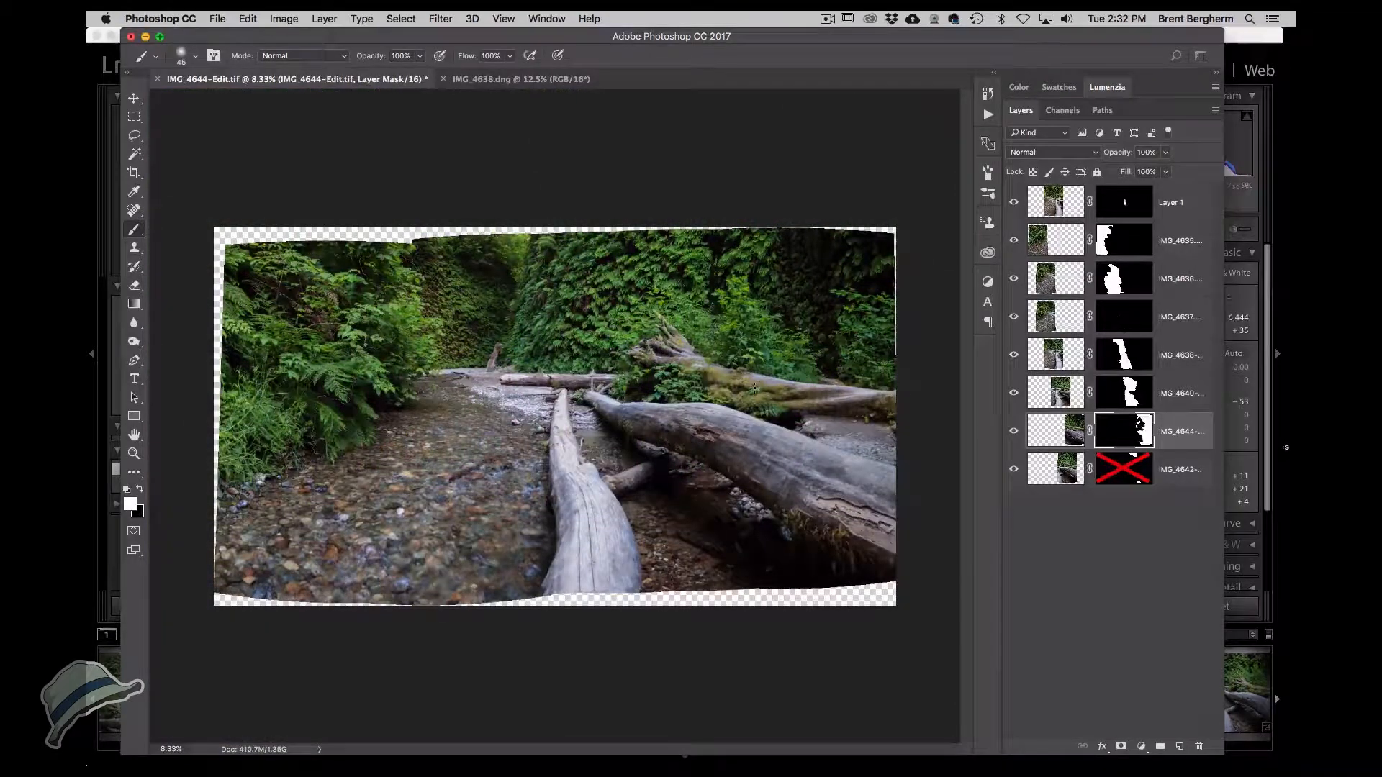
{"action": "left_click", "coordinate": [722, 520], "text": "super"}
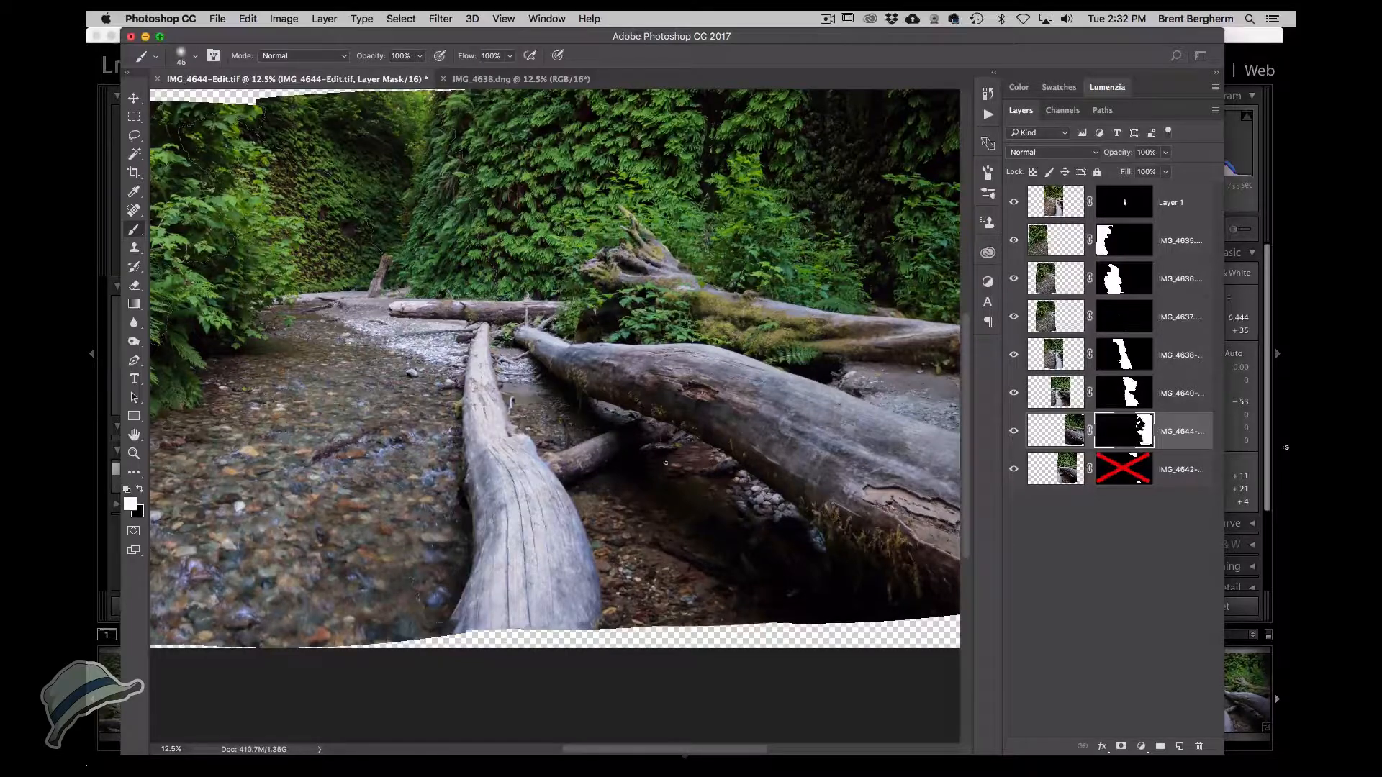
{"action": "left_click", "coordinate": [554, 469], "text": "super"}
{"action": "left_click", "coordinate": [554, 469], "text": "super"}
{"action": "left_click_drag", "start_coordinate": [670, 472], "coordinate": [429, 458]}
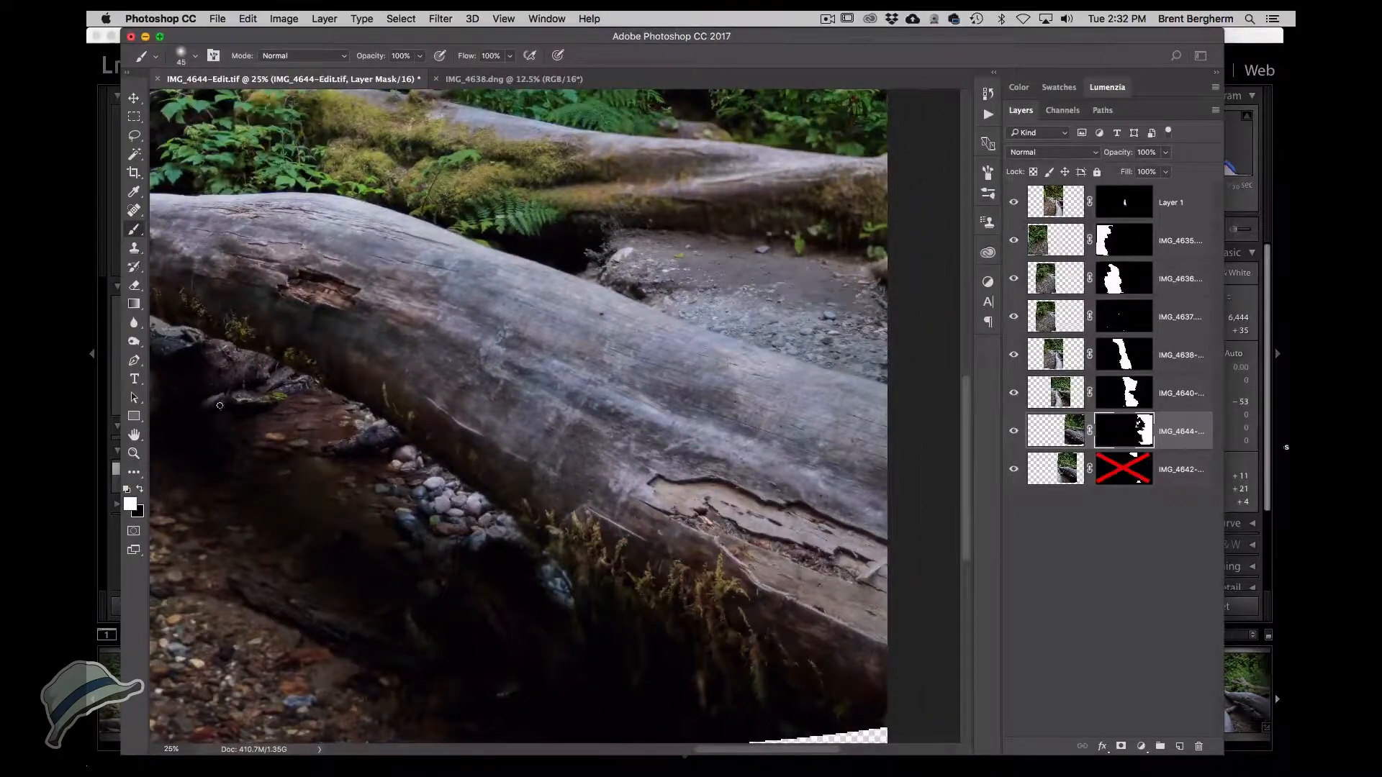
{"action": "left_click_drag", "start_coordinate": [516, 536], "coordinate": [336, 518]}
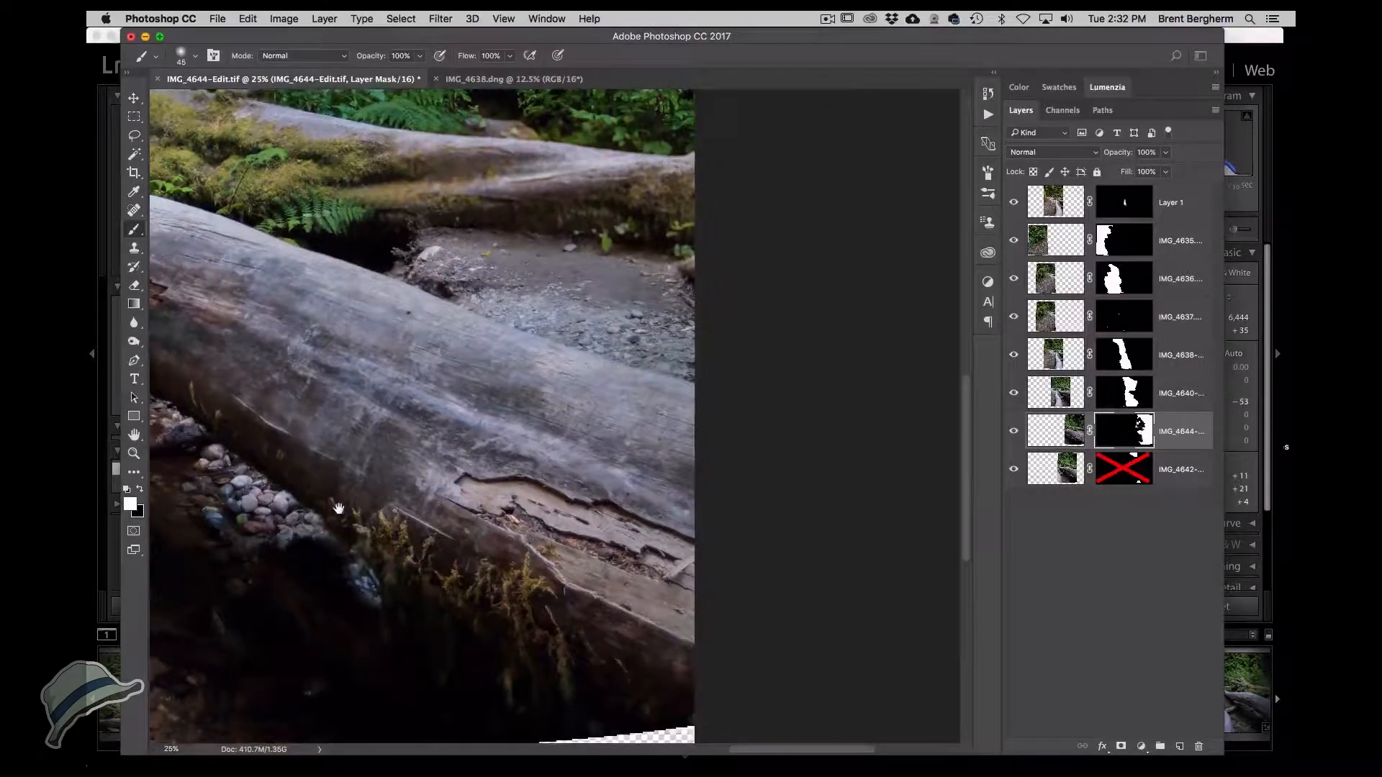
{"action": "left_click_drag", "start_coordinate": [355, 460], "coordinate": [376, 614]}
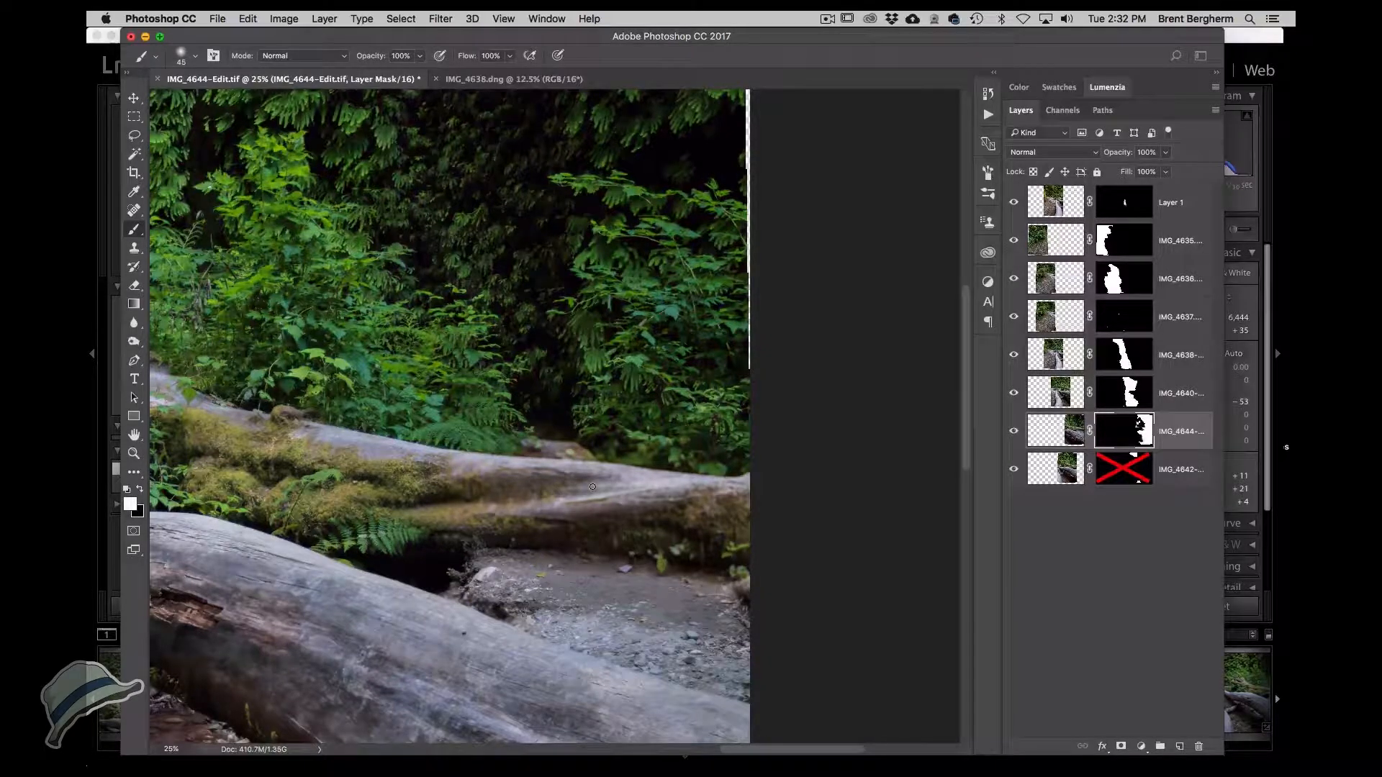
{"action": "left_click_drag", "start_coordinate": [605, 635], "coordinate": [623, 679]}
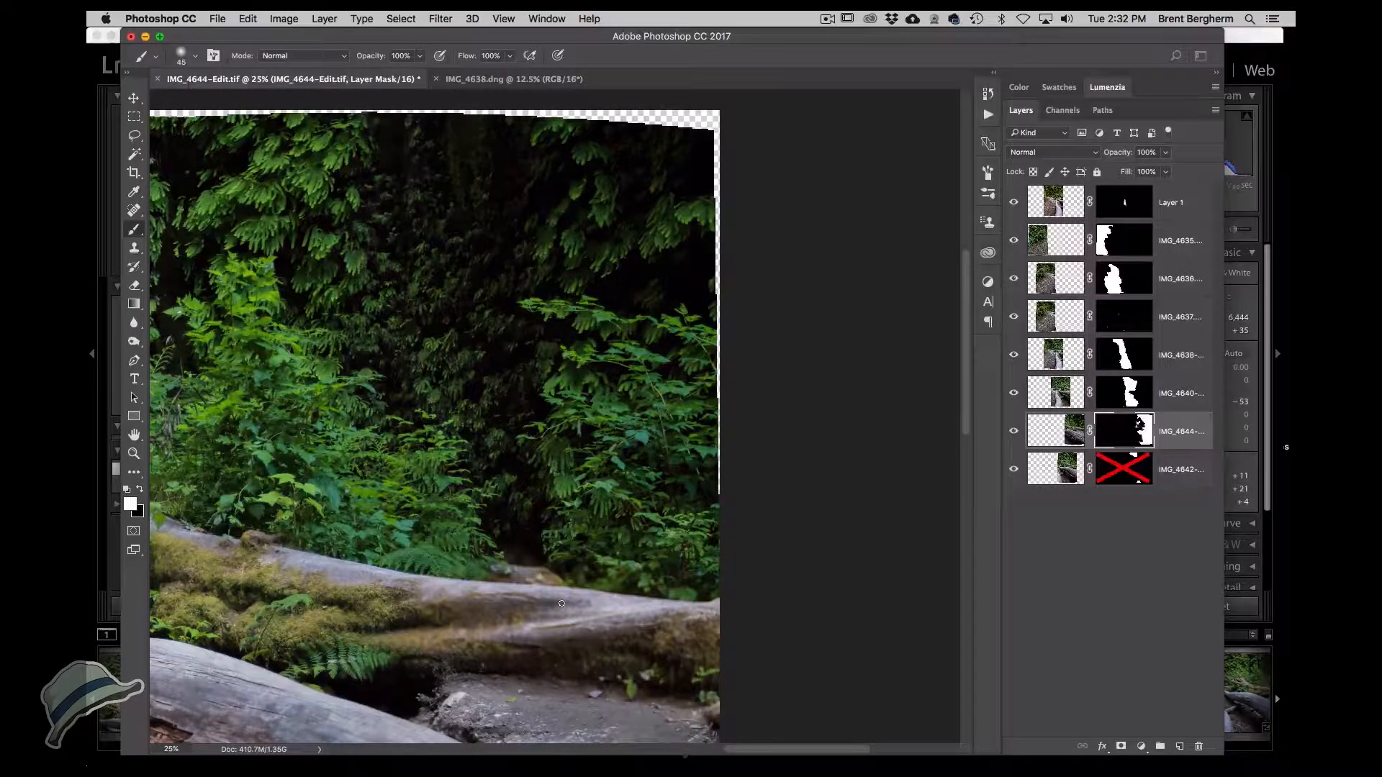
{"action": "left_click_drag", "start_coordinate": [444, 579], "coordinate": [788, 597]}
{"action": "left_click", "coordinate": [658, 598], "text": "super"}
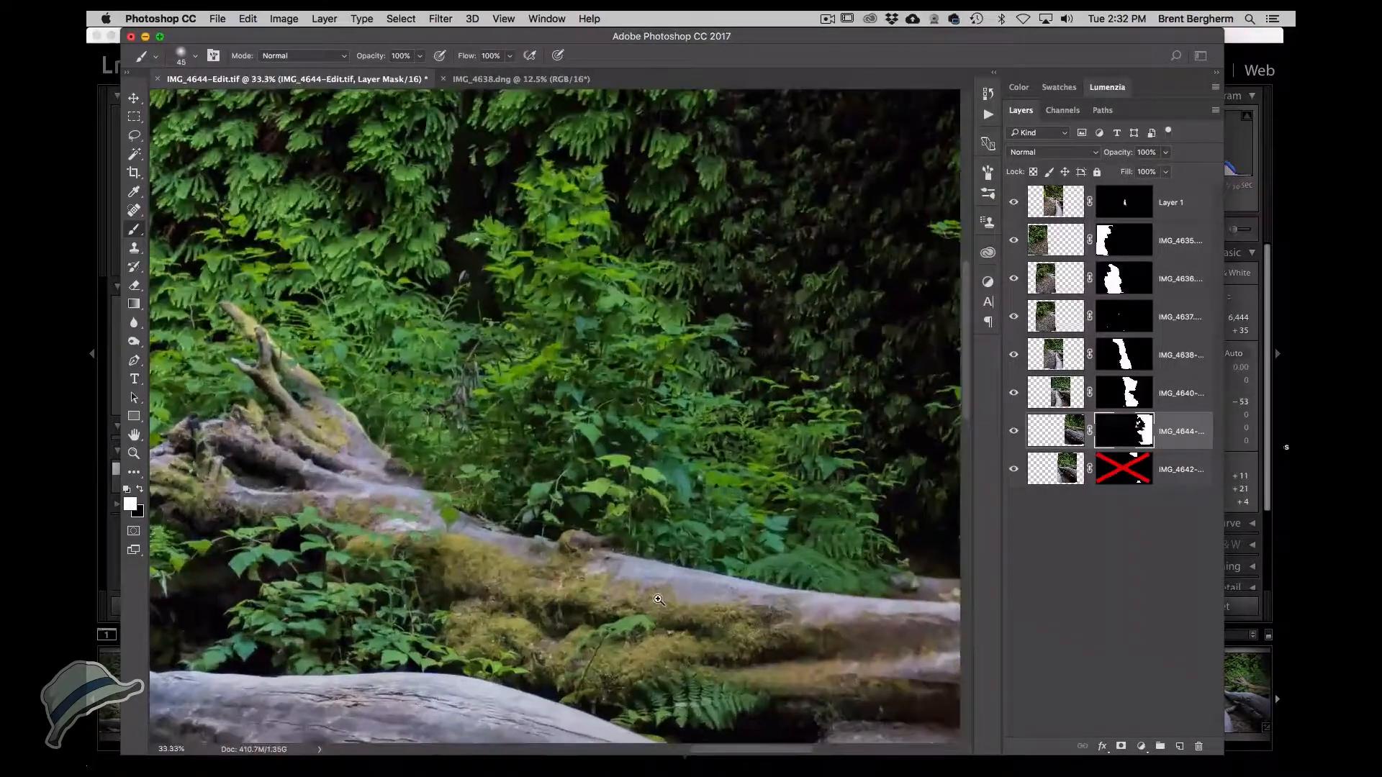
{"action": "left_click", "coordinate": [659, 599], "text": "super"}
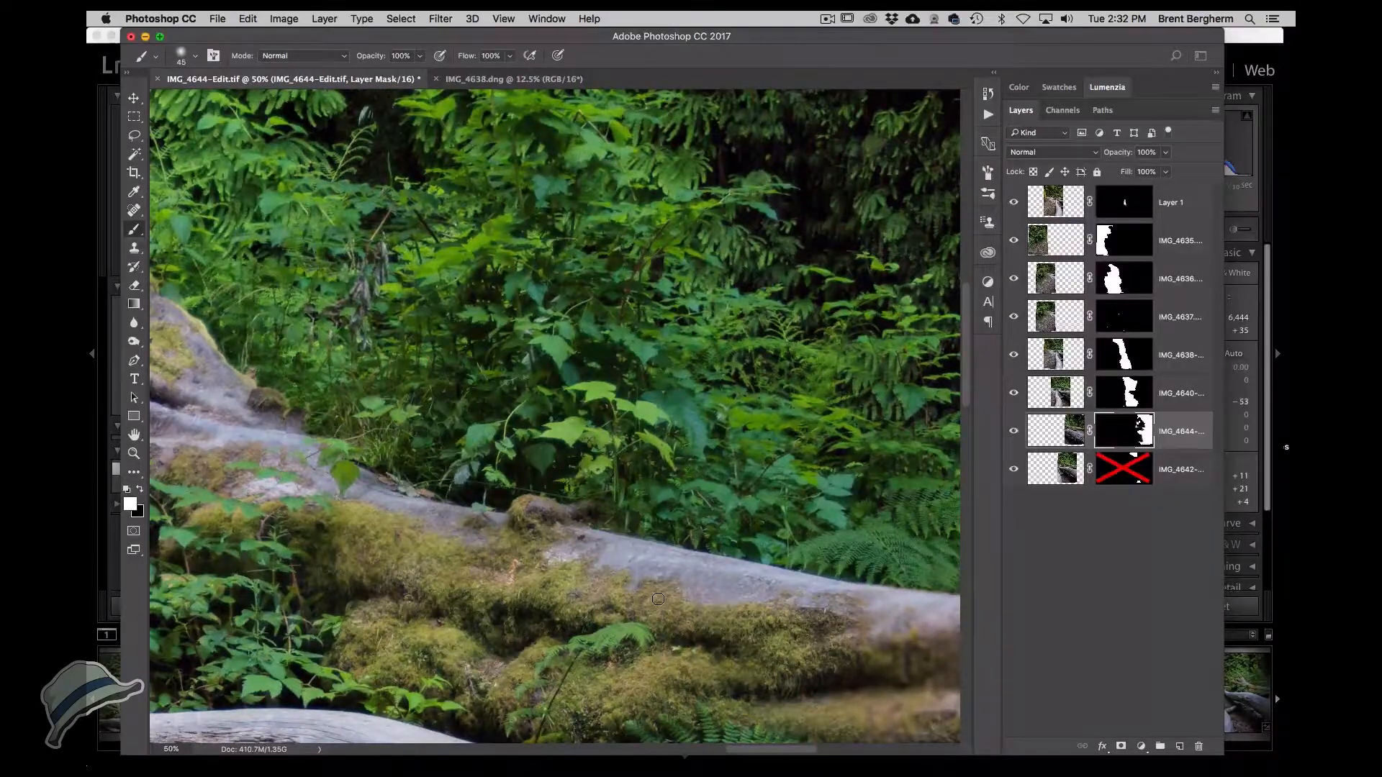
{"action": "scroll", "coordinate": [658, 599], "scroll_direction": "down", "scroll_amount": 5}
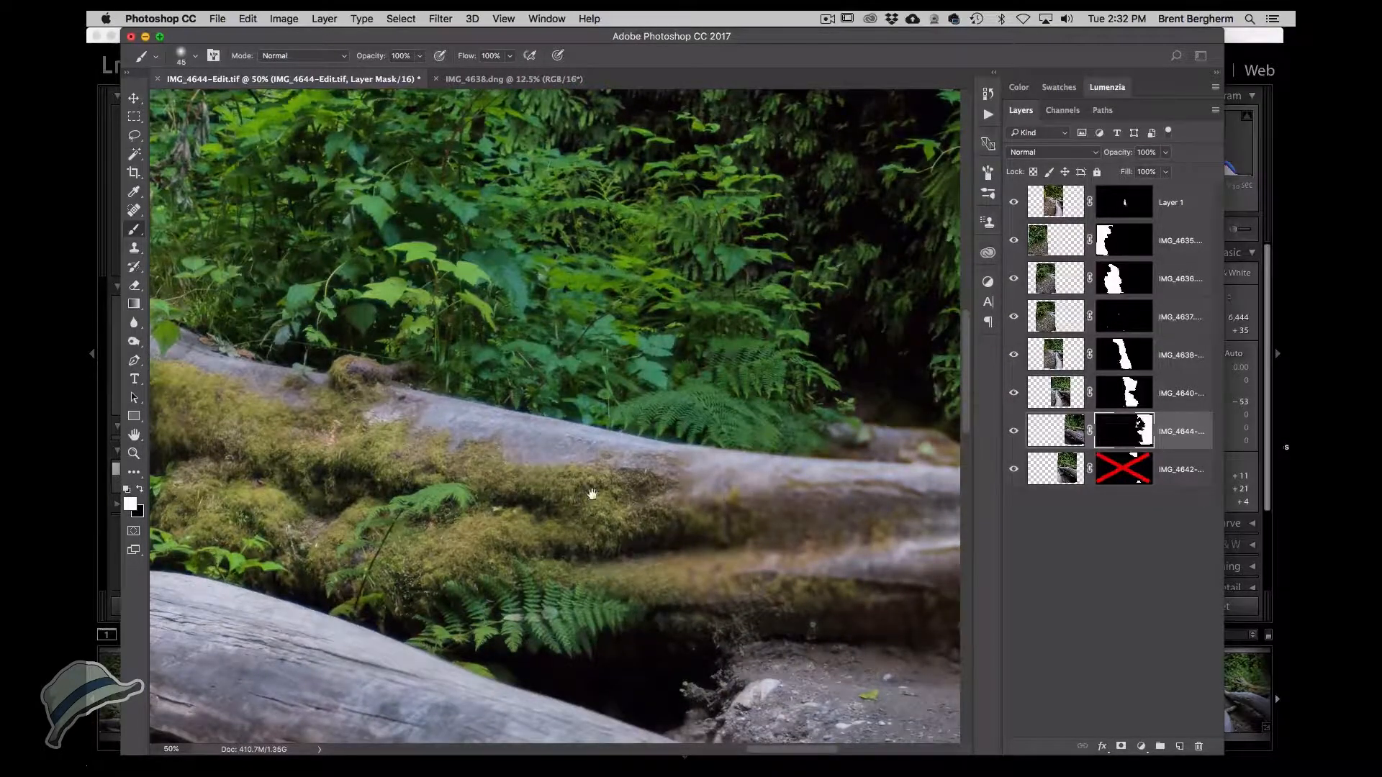
{"action": "left_click_drag", "start_coordinate": [591, 495], "coordinate": [737, 585]}
{"action": "left_click_drag", "start_coordinate": [682, 395], "coordinate": [603, 398]}
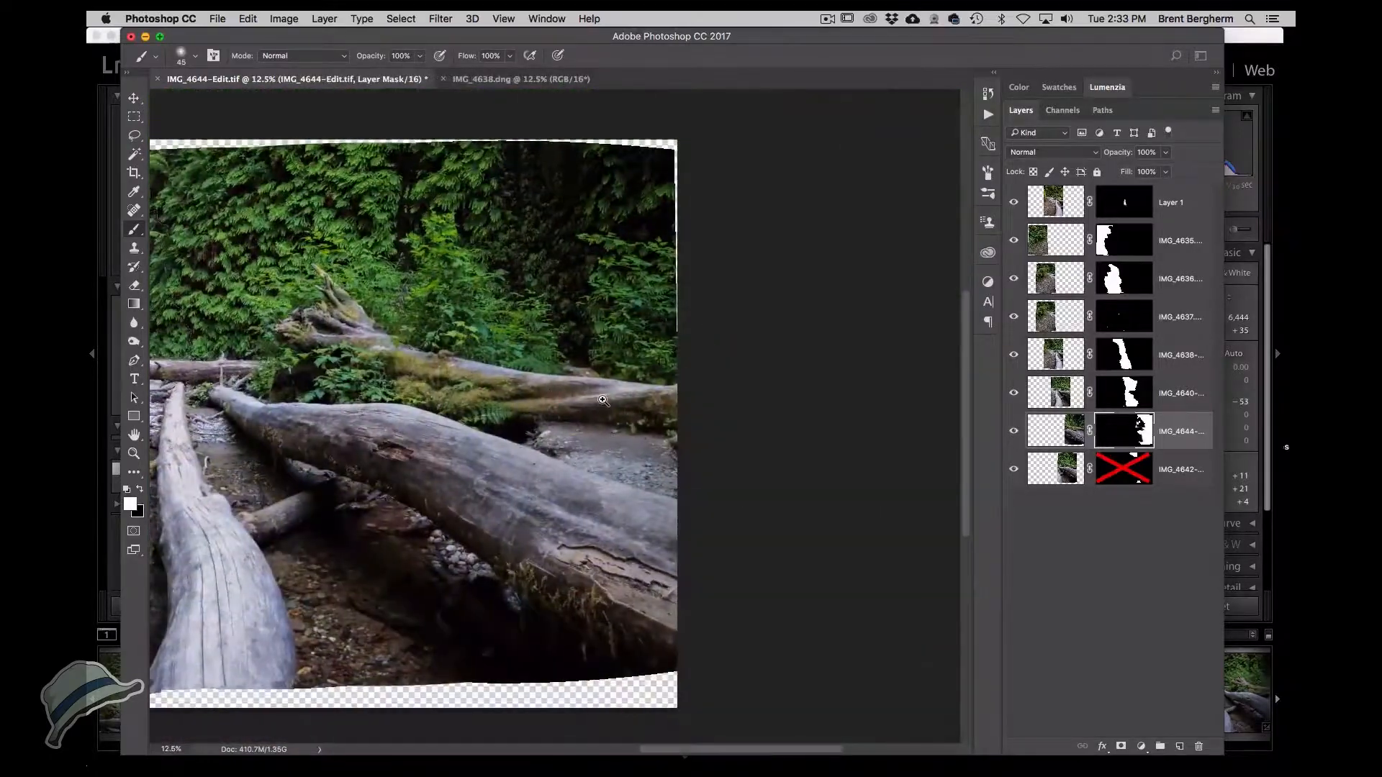
{"action": "left_click", "coordinate": [602, 400], "text": "super"}
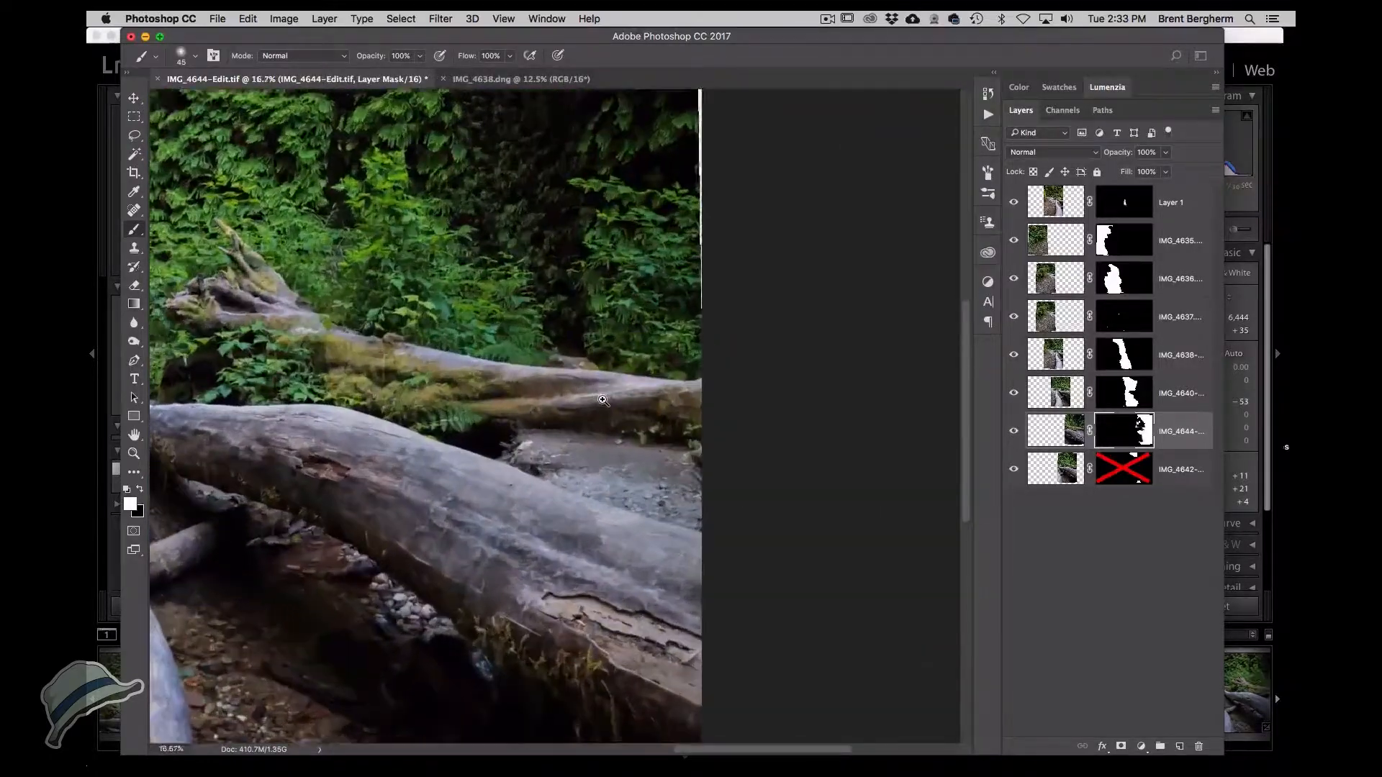
{"action": "left_click", "coordinate": [602, 399], "text": "super"}
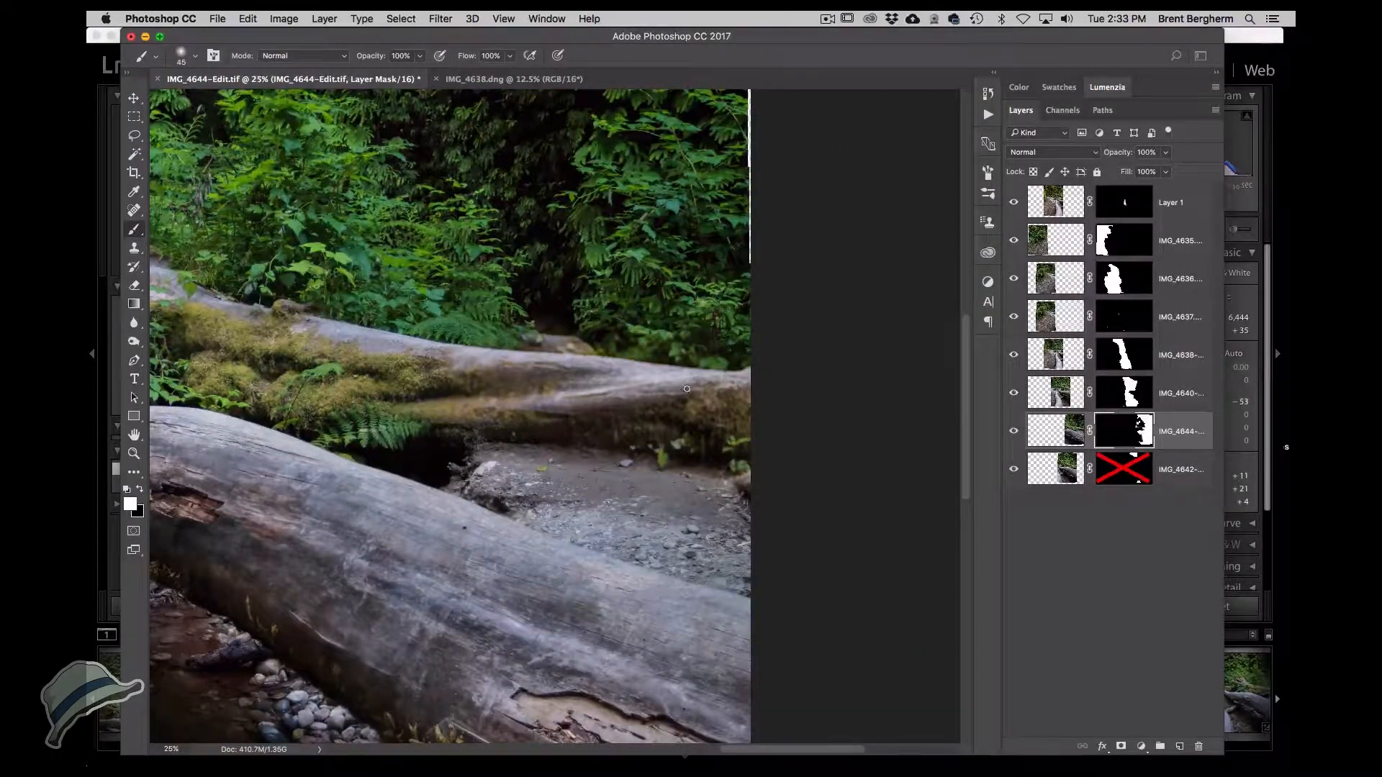
Switch to Lightroom, select the edited IMG_4644 photo and open it in Photoshop for editing.
{"action": "key", "text": "super+Tab"}
{"action": "scroll", "coordinate": [970, 676], "scroll_direction": "right", "scroll_amount": 5}
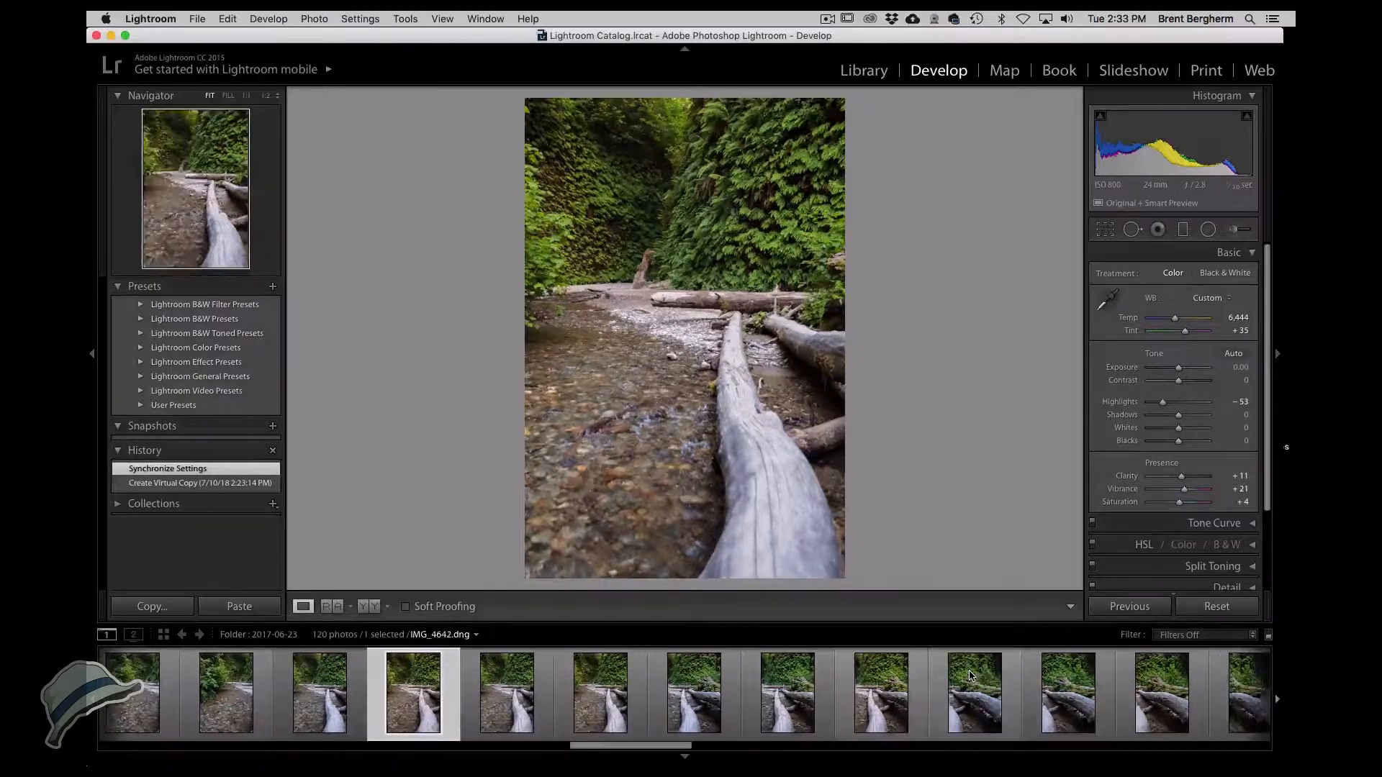
{"action": "scroll", "coordinate": [1056, 696], "scroll_direction": "right", "scroll_amount": 3}
{"action": "left_click", "coordinate": [1055, 696]}
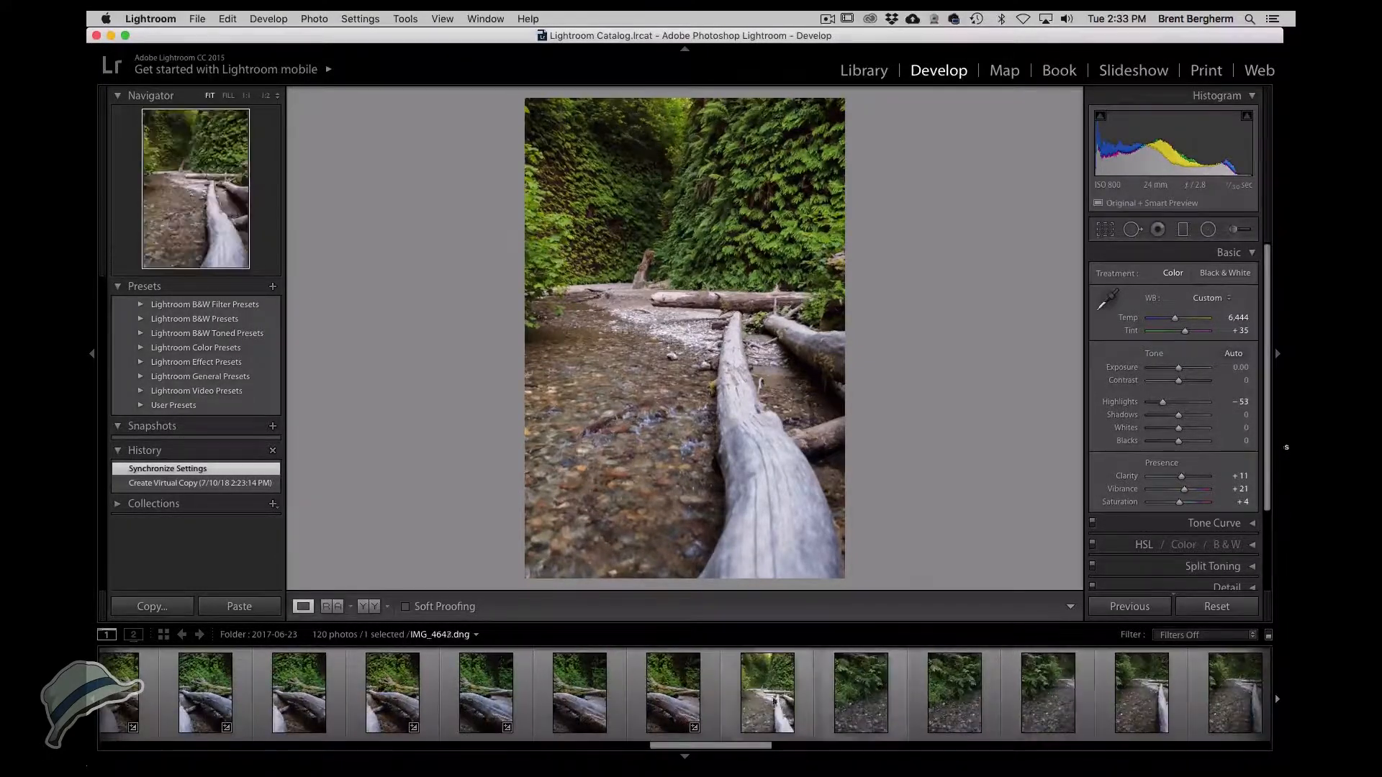
{"action": "left_click", "coordinate": [747, 338]}
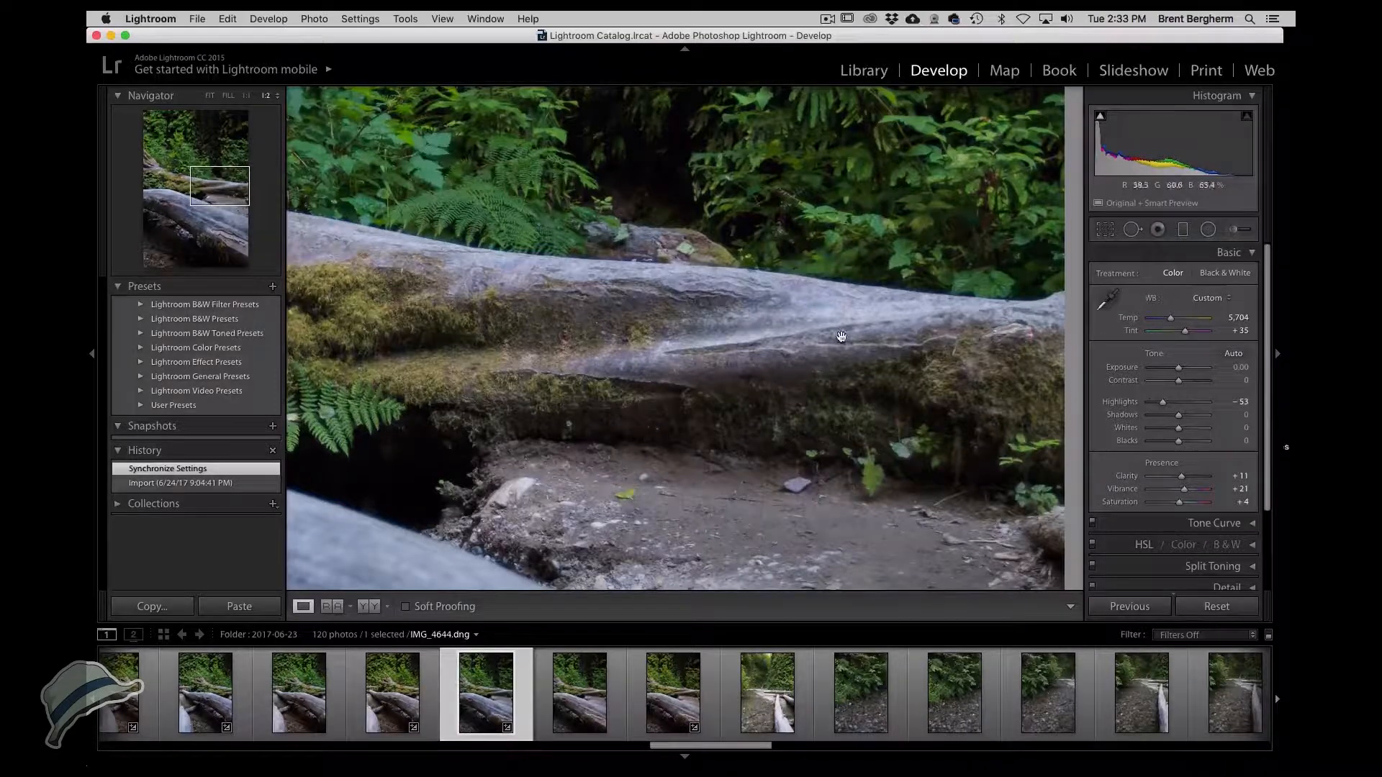
{"action": "left_click", "coordinate": [677, 695]}
{"action": "right_click", "coordinate": [676, 697]}
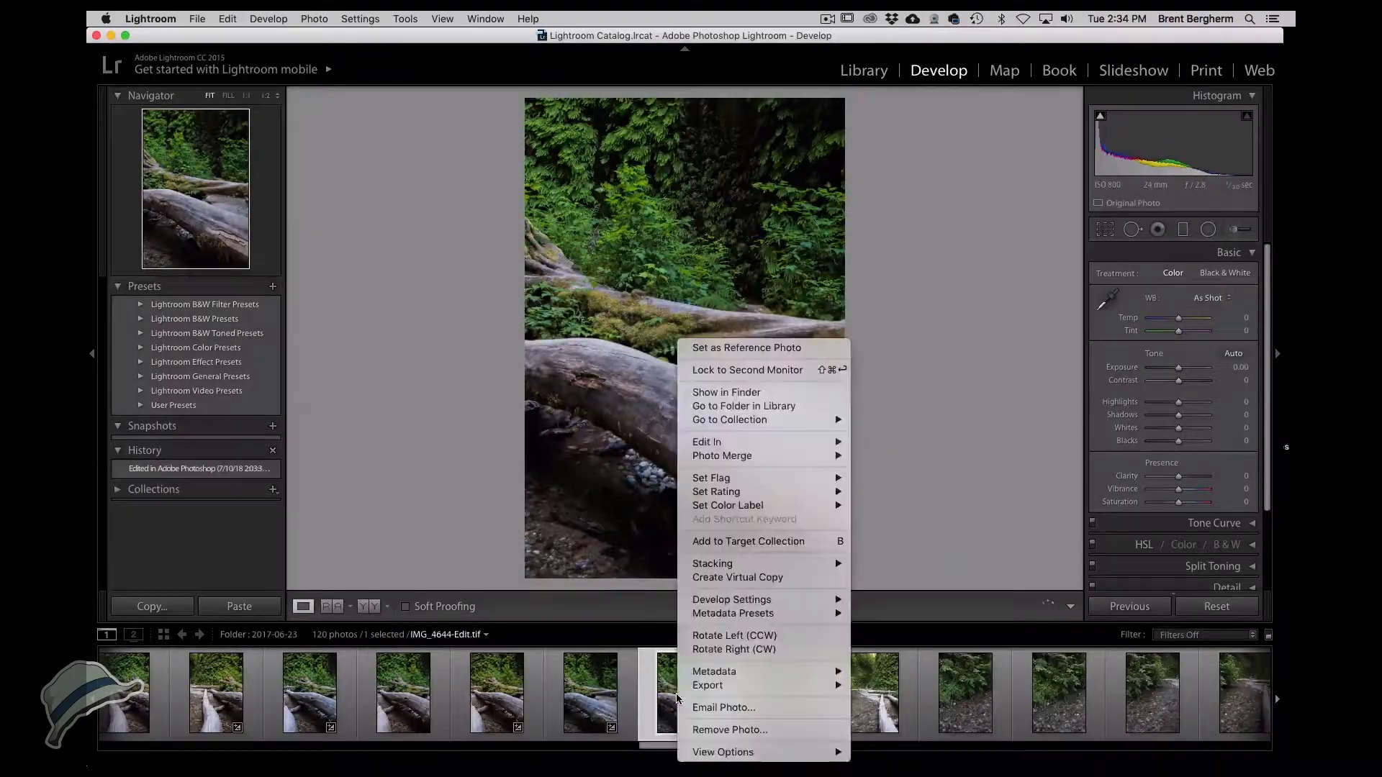
{"action": "mouse_move", "coordinate": [792, 442]}
{"action": "left_click", "coordinate": [875, 446]}
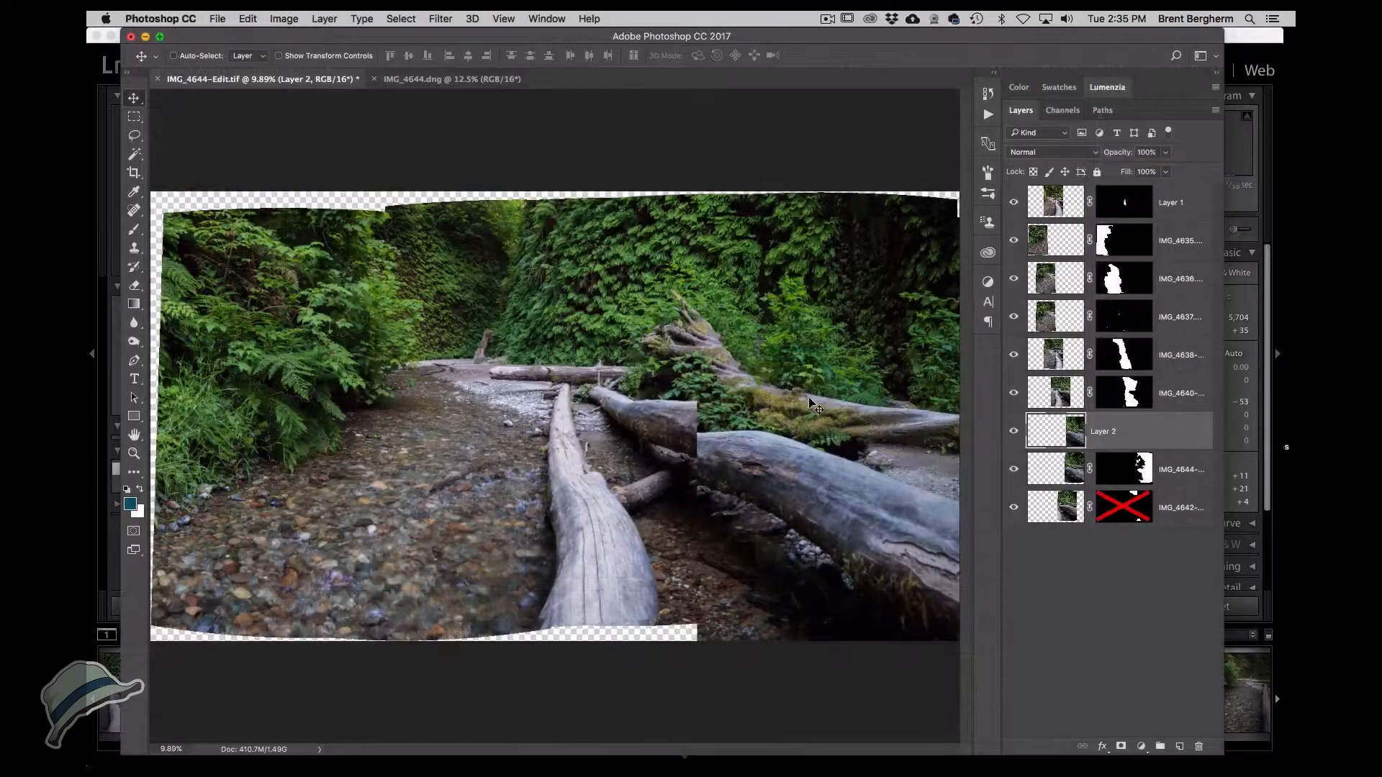
Bring the IMG_4644 image into the panorama as a new layer and close its separate document.
{"action": "left_click_drag", "start_coordinate": [810, 397], "coordinate": [785, 369]}
{"action": "left_click", "coordinate": [866, 418], "text": "super"}
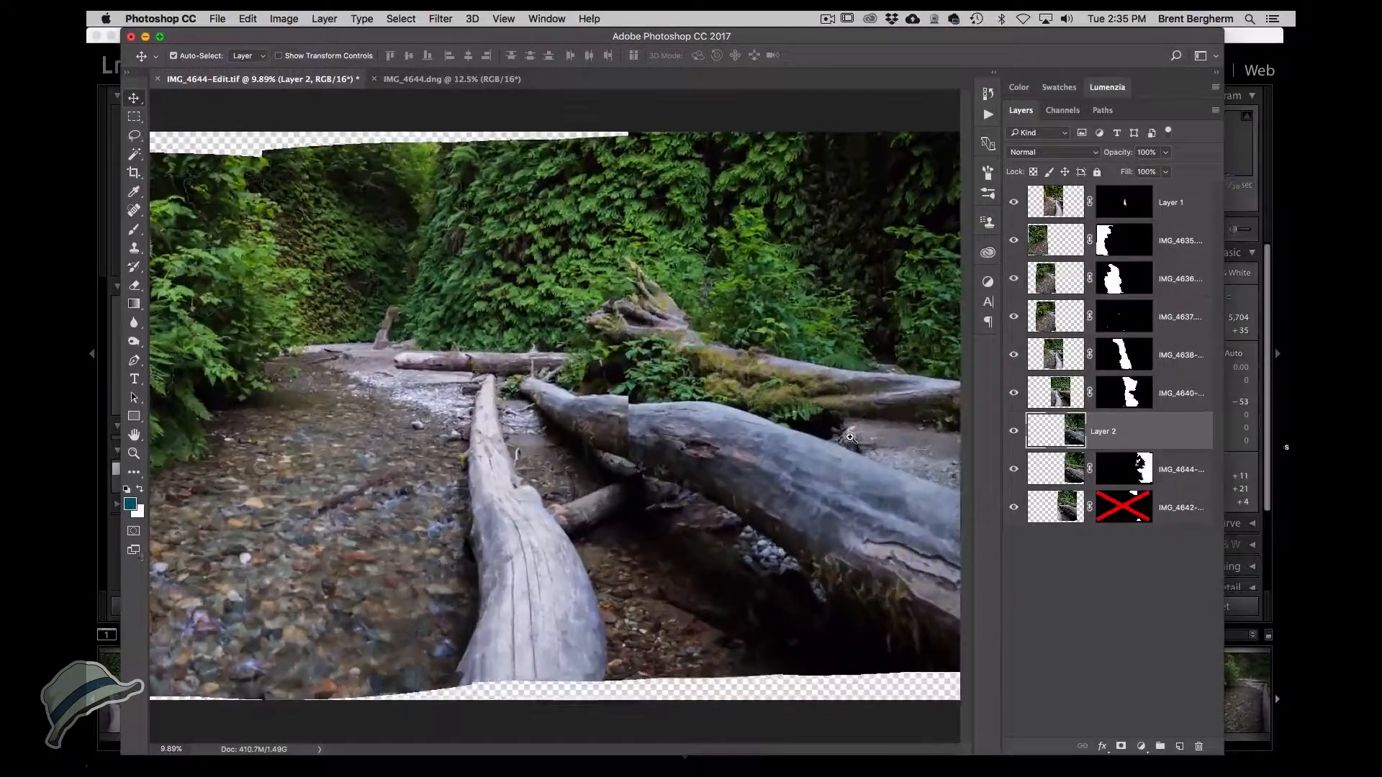
{"action": "left_click", "coordinate": [866, 417], "text": "super"}
{"action": "left_click", "coordinate": [865, 418], "text": "super"}
{"action": "left_click_drag", "start_coordinate": [865, 417], "coordinate": [529, 392]}
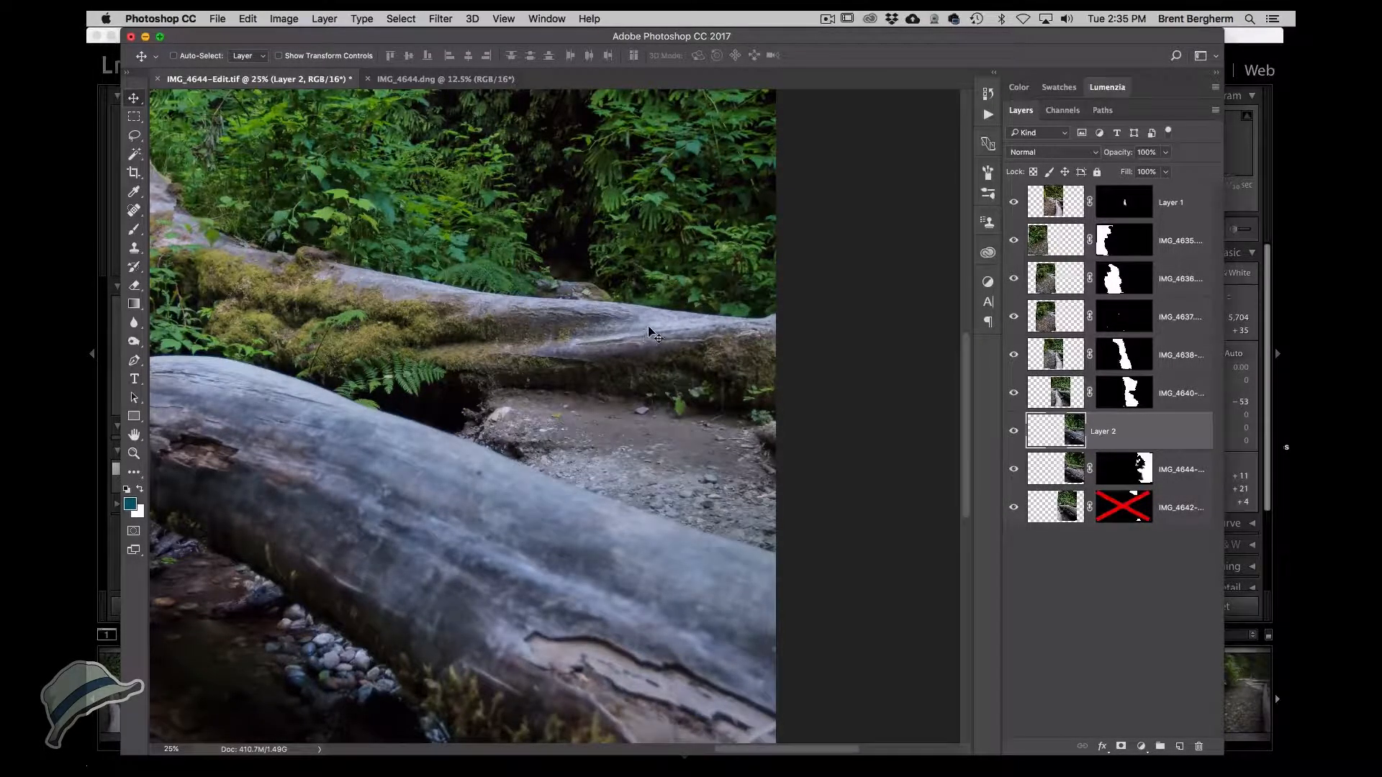
{"action": "left_click", "coordinate": [407, 80]}
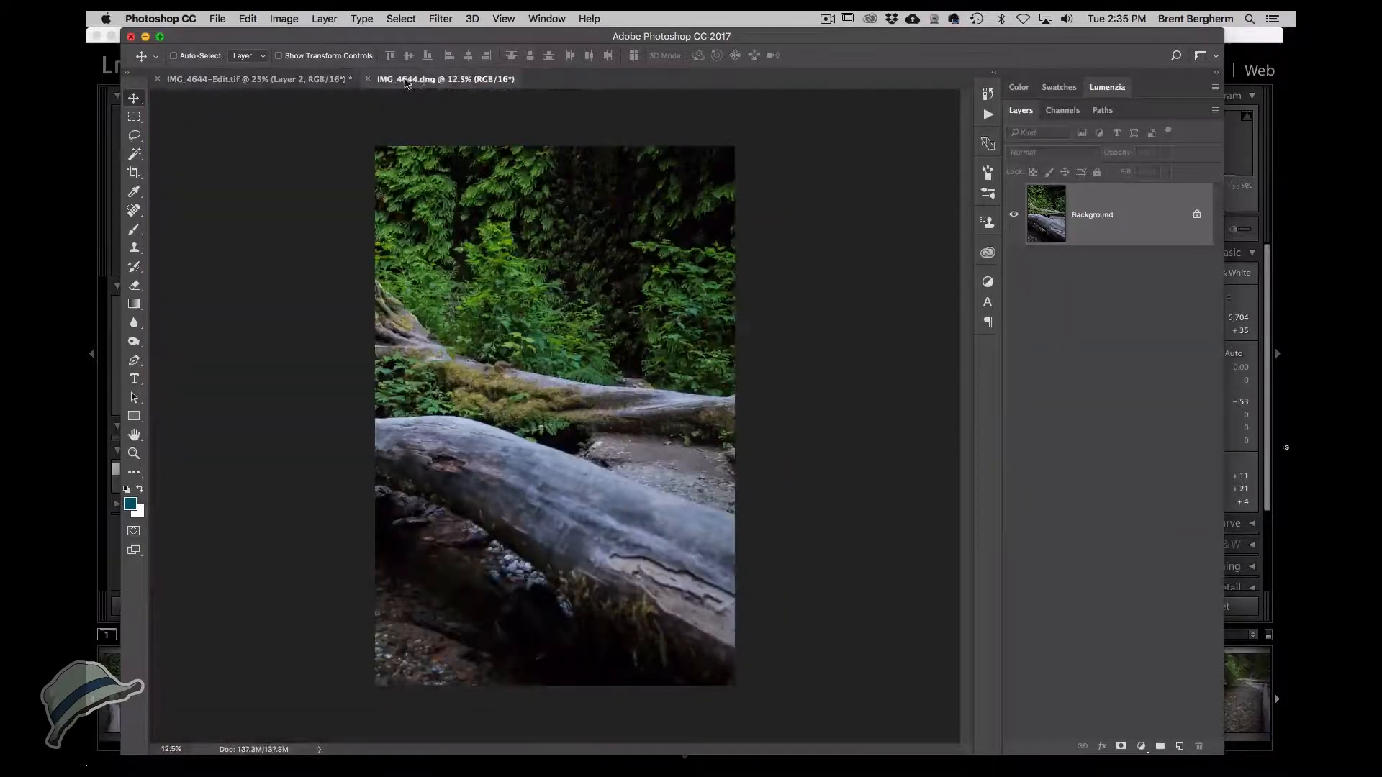
{"action": "left_click", "coordinate": [367, 79]}
Align Layer 2 over the panorama using Difference blend mode, then return it to Normal.
{"action": "left_click", "coordinate": [618, 273]}
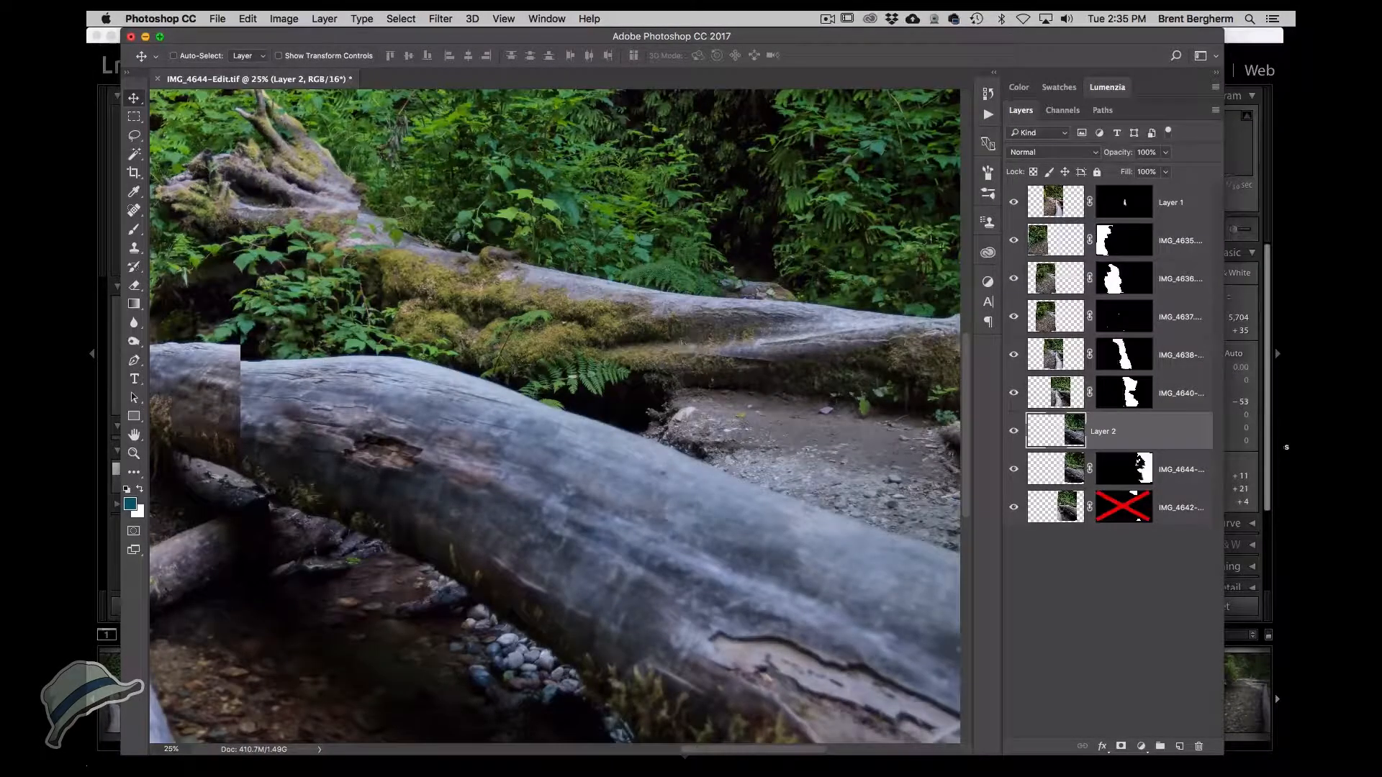
{"action": "left_click", "coordinate": [1029, 153]}
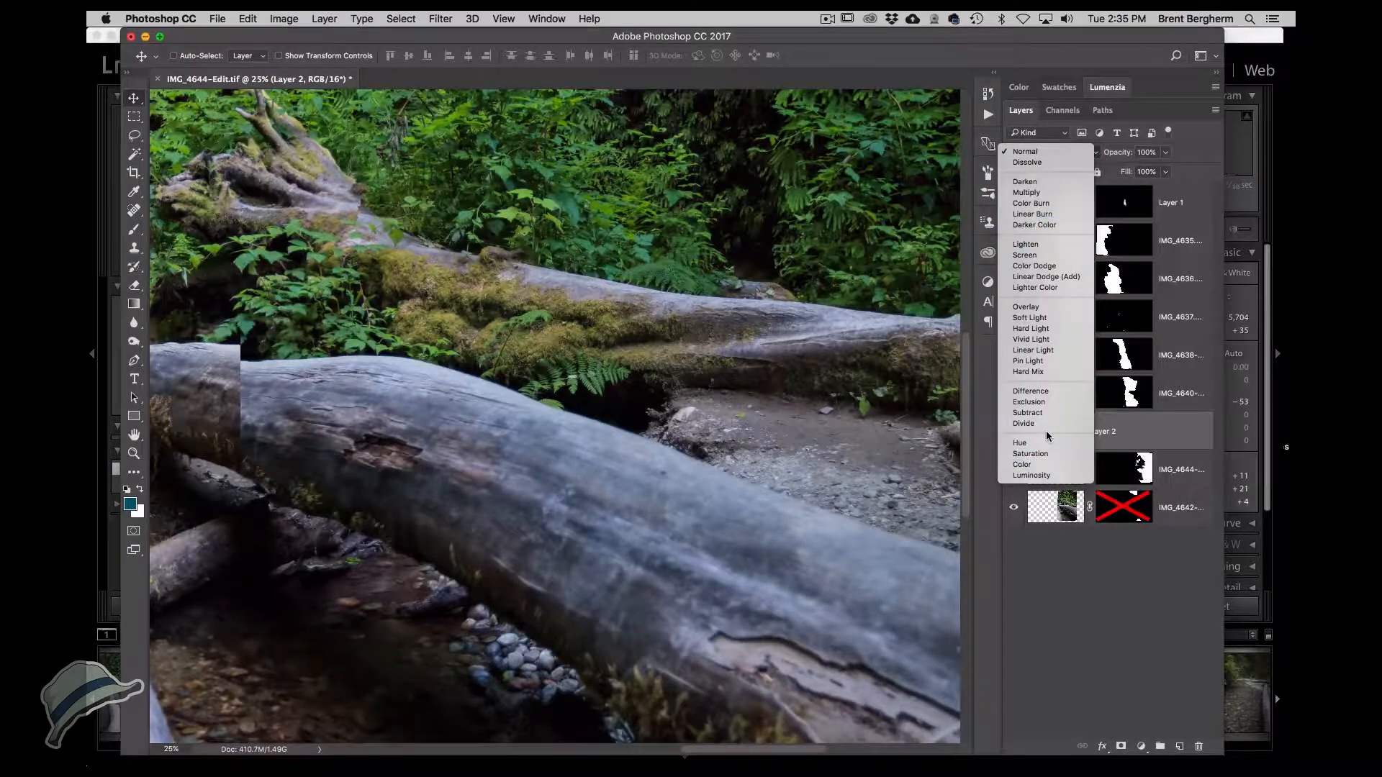
{"action": "left_click", "coordinate": [1052, 390]}
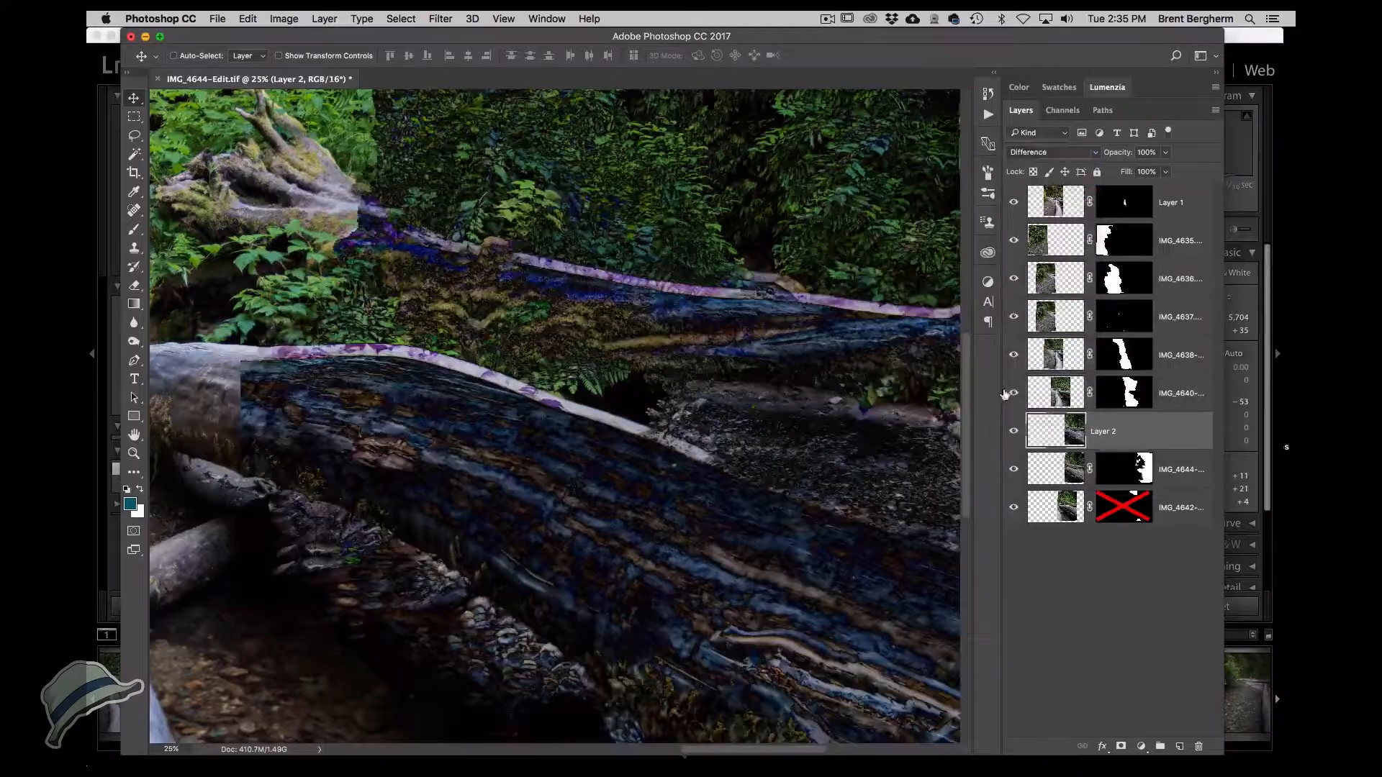
{"action": "left_click", "coordinate": [883, 364], "text": "super"}
{"action": "left_click", "coordinate": [883, 363], "text": "super"}
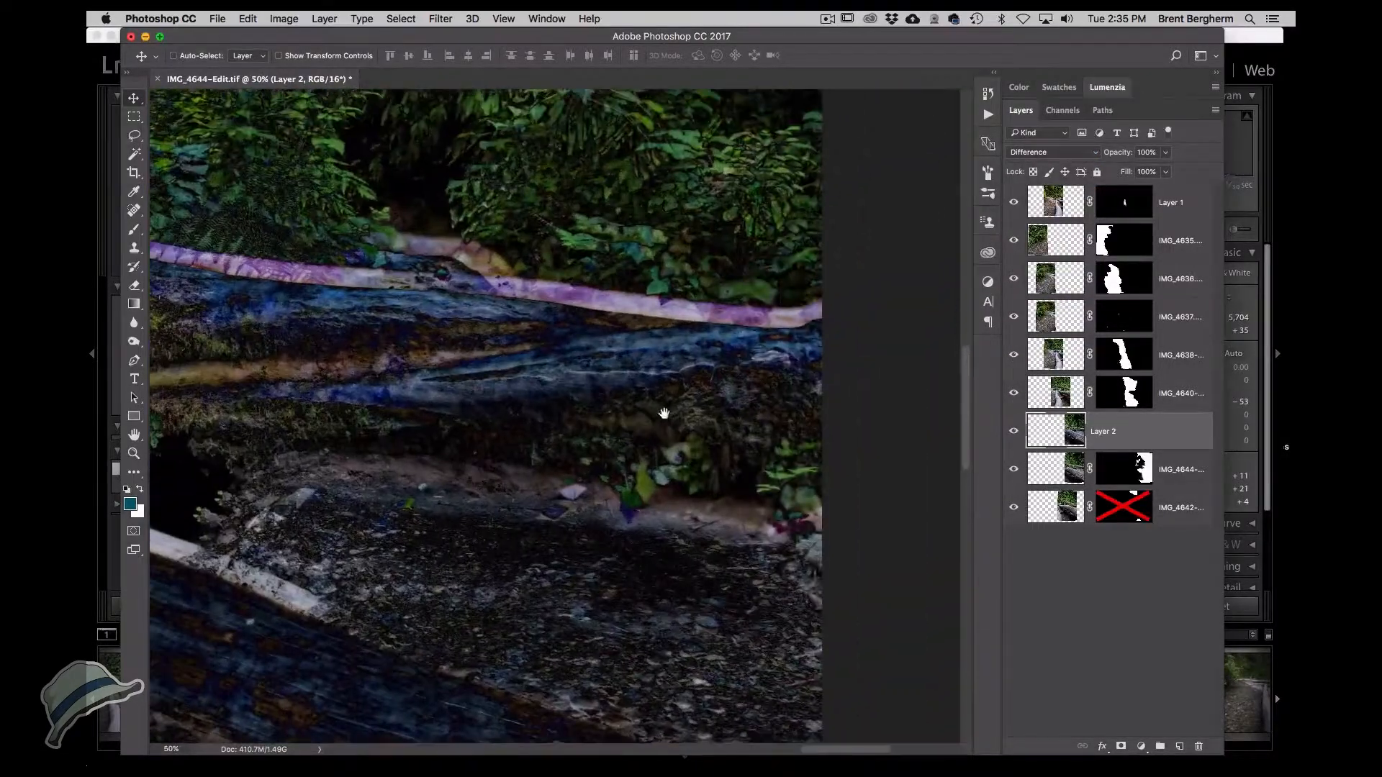
{"action": "left_click_drag", "start_coordinate": [617, 379], "coordinate": [635, 360]}
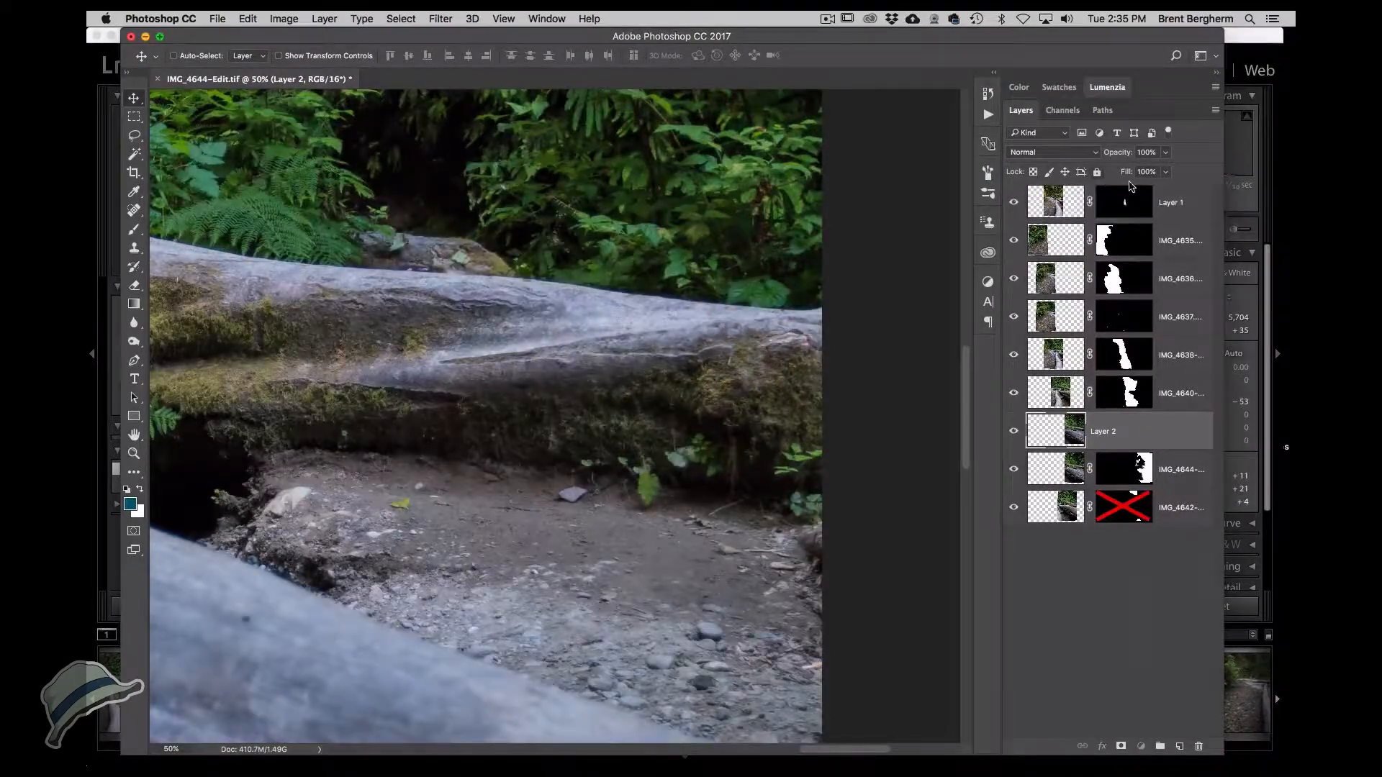
Move Layer 2 to the top of the layer stack and add an inverted black layer mask.
{"action": "left_click_drag", "start_coordinate": [1068, 431], "coordinate": [1109, 201]}
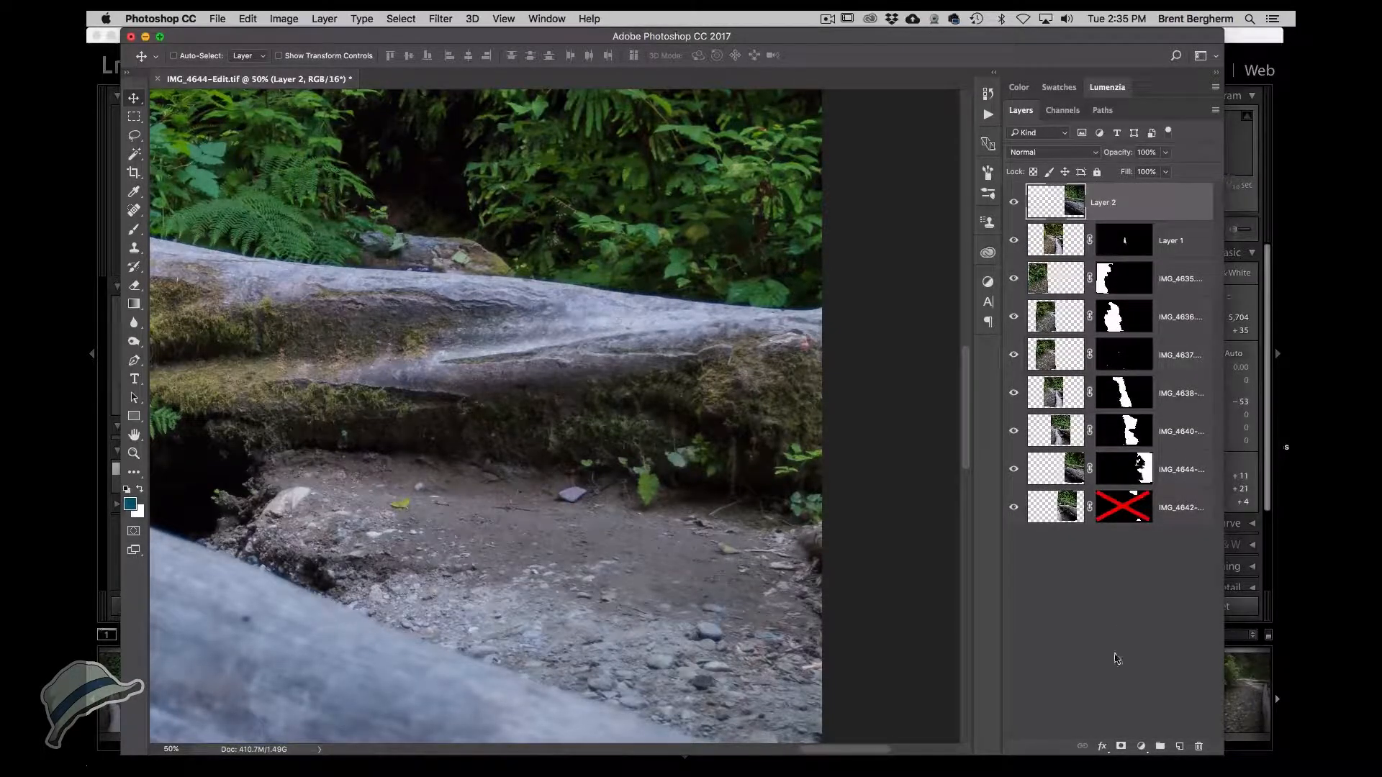
{"action": "left_click", "coordinate": [1121, 747]}
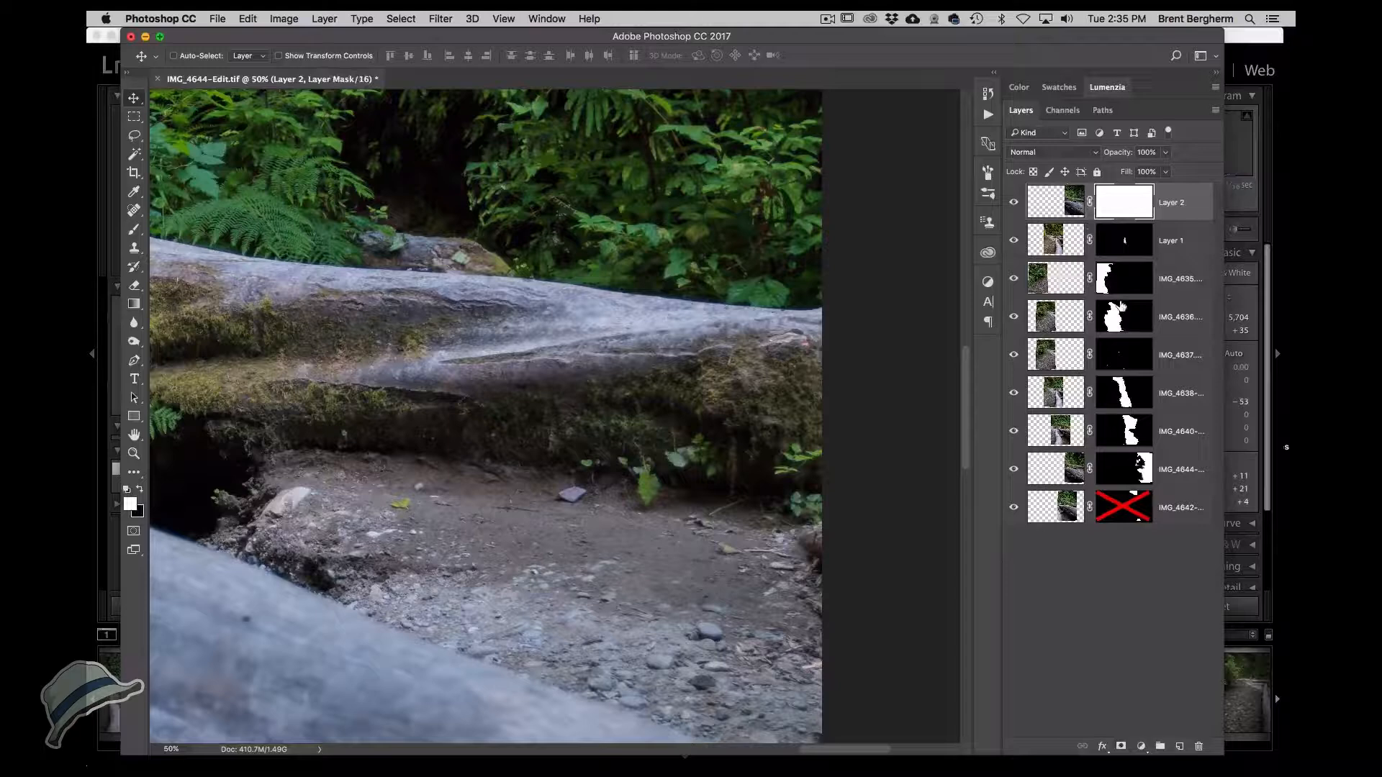
{"action": "key", "text": "super+i"}
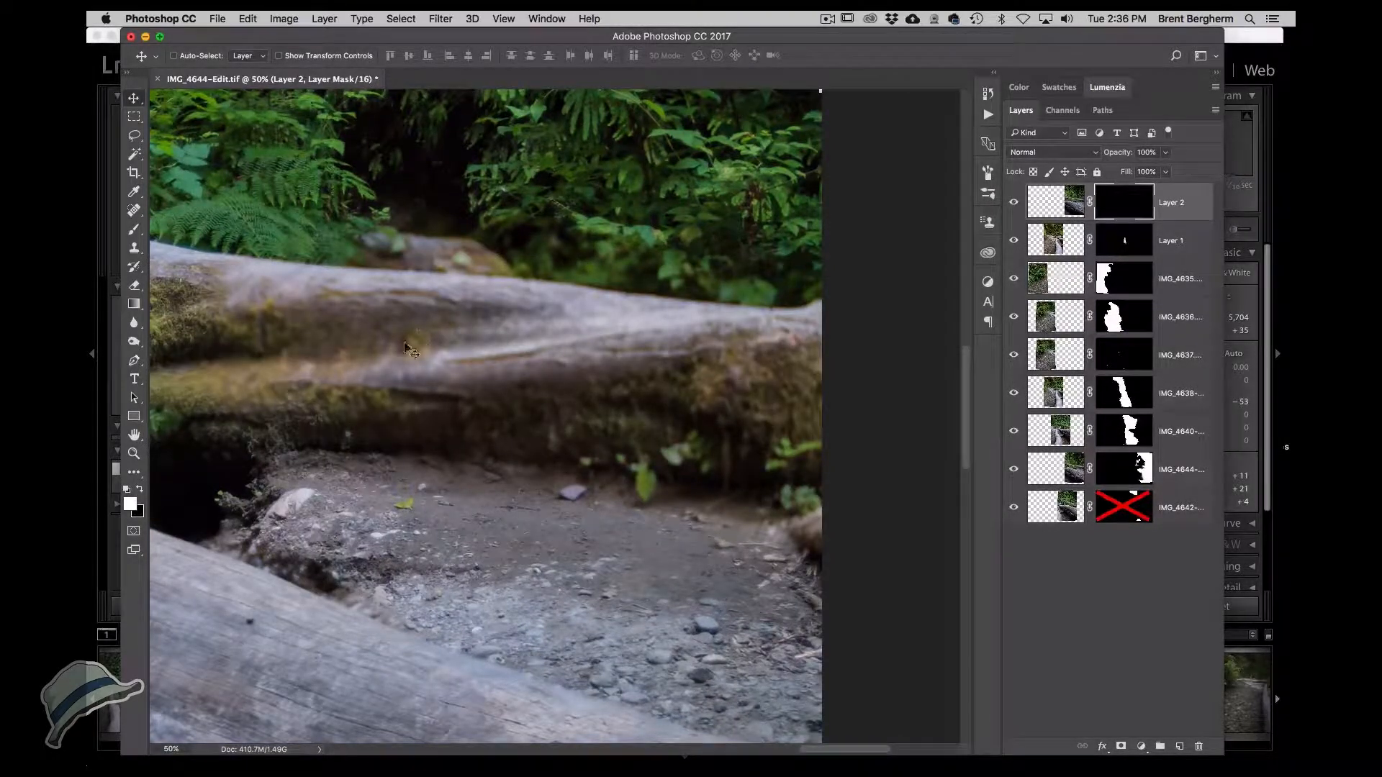
{"action": "left_click_drag", "start_coordinate": [400, 336], "coordinate": [637, 367]}
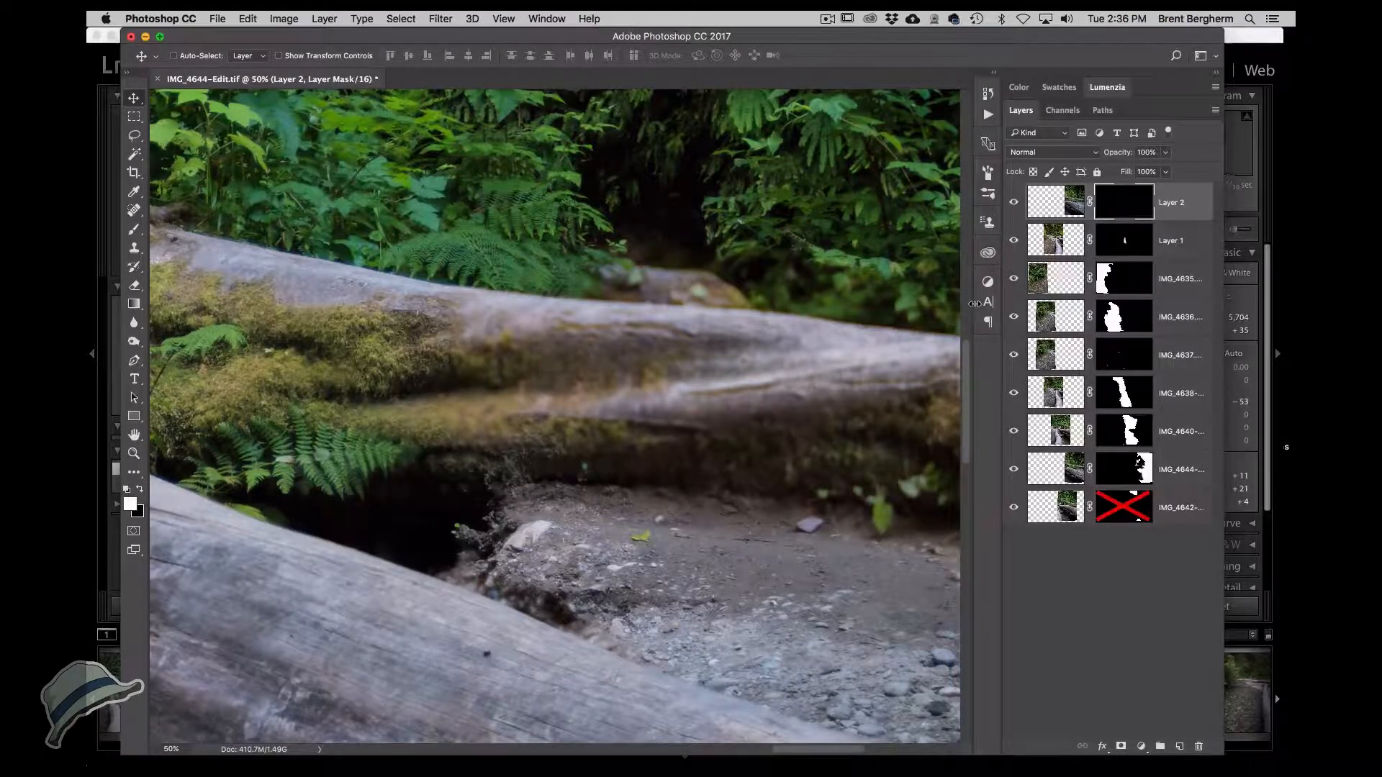
Paint white with a 300 px brush on Layer 2's mask across the back log.
{"action": "key", "text": "b"}
{"action": "mouse_move", "coordinate": [604, 410]}
{"action": "left_mouse_down"}
{"action": "mouse_move", "coordinate": [494, 415]}
{"action": "mouse_move", "coordinate": [456, 442]}
{"action": "mouse_move", "coordinate": [438, 407]}
{"action": "mouse_move", "coordinate": [469, 401]}
{"action": "mouse_move", "coordinate": [464, 382]}
{"action": "mouse_move", "coordinate": [425, 337]}
{"action": "mouse_move", "coordinate": [792, 371]}
{"action": "mouse_move", "coordinate": [852, 392]}
{"action": "left_mouse_up"}
{"action": "mouse_move", "coordinate": [900, 389]}
{"action": "left_mouse_down"}
{"action": "mouse_move", "coordinate": [712, 370]}
{"action": "mouse_move", "coordinate": [694, 466]}
{"action": "mouse_move", "coordinate": [506, 429]}
{"action": "mouse_move", "coordinate": [774, 560]}
{"action": "left_mouse_up"}
{"action": "key", "text": "x"}
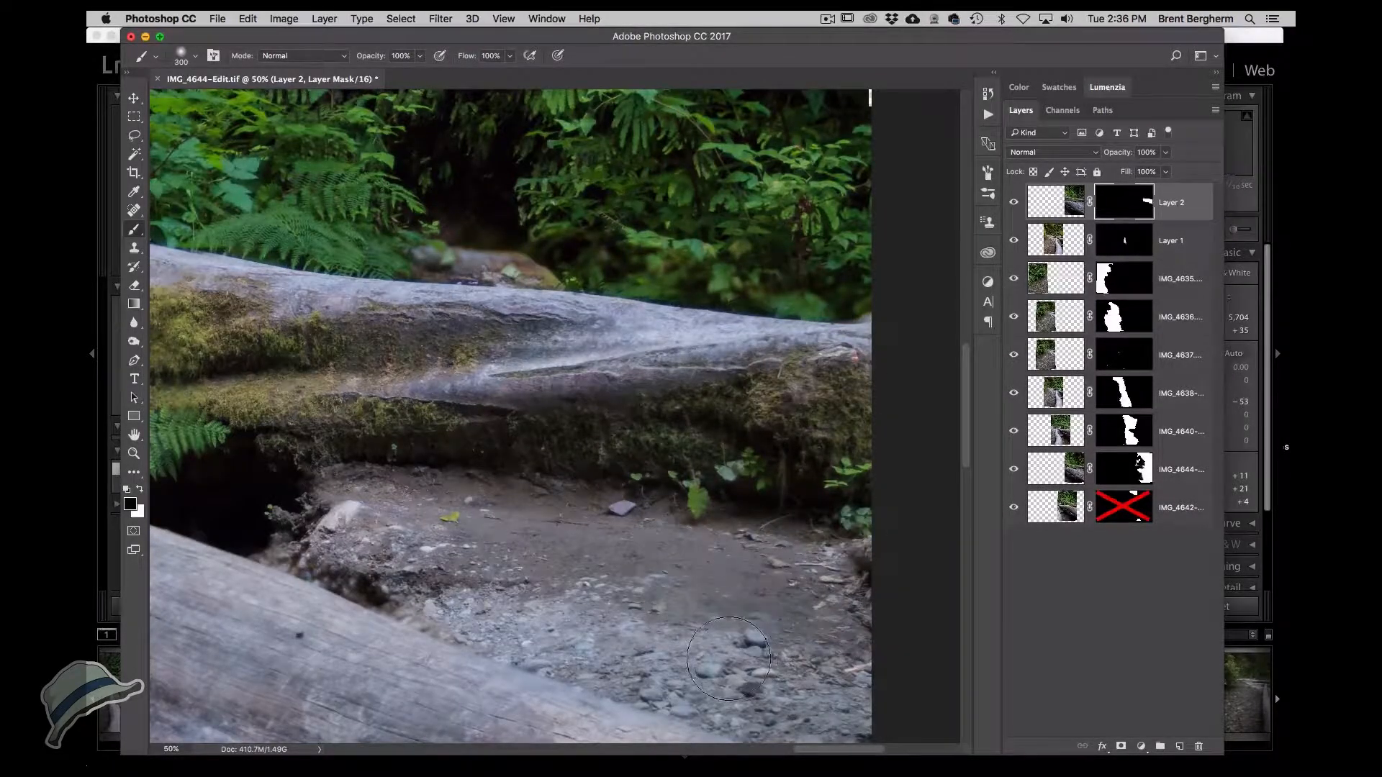
Reduce the brush to 100 px and paint white along the back log's upper edge.
{"action": "key", "text": "bracketleft"}
{"action": "key", "text": "bracketleft"}
{"action": "key", "text": "bracketleft"}
{"action": "key", "text": "bracketleft"}
{"action": "key", "text": "bracketleft"}
{"action": "key", "text": "bracketleft"}
{"action": "key", "text": "x"}
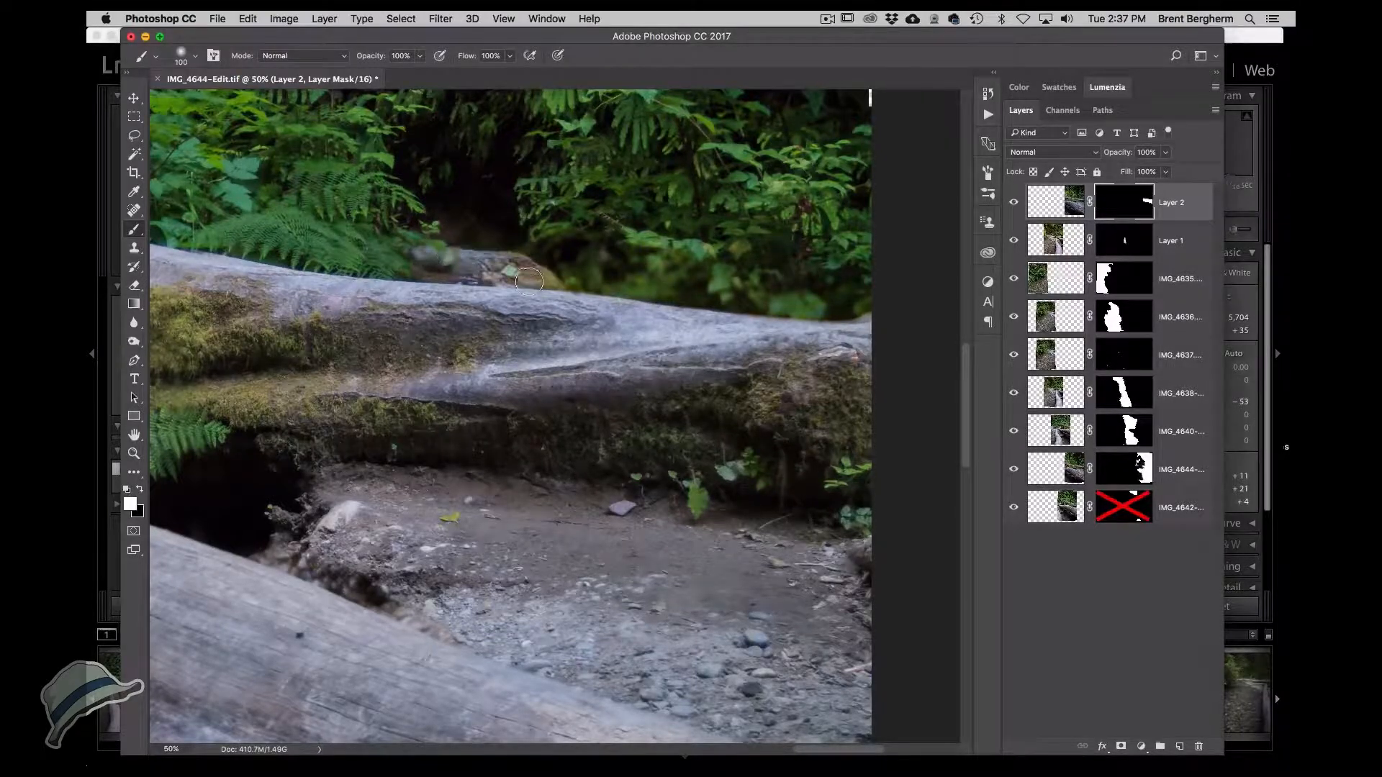
{"action": "scroll", "coordinate": [719, 302], "scroll_direction": "up", "scroll_amount": 5}
{"action": "mouse_move", "coordinate": [616, 316]}
{"action": "left_mouse_down"}
{"action": "mouse_move", "coordinate": [454, 378]}
{"action": "mouse_move", "coordinate": [892, 346]}
{"action": "left_mouse_up"}
Zoom in to 100% and paint white on Layer 2's mask over the moss below the log.
{"action": "key", "text": "super+plus"}
{"action": "key", "text": "super+plus"}
{"action": "left_click_drag", "start_coordinate": [485, 583], "coordinate": [483, 381]}
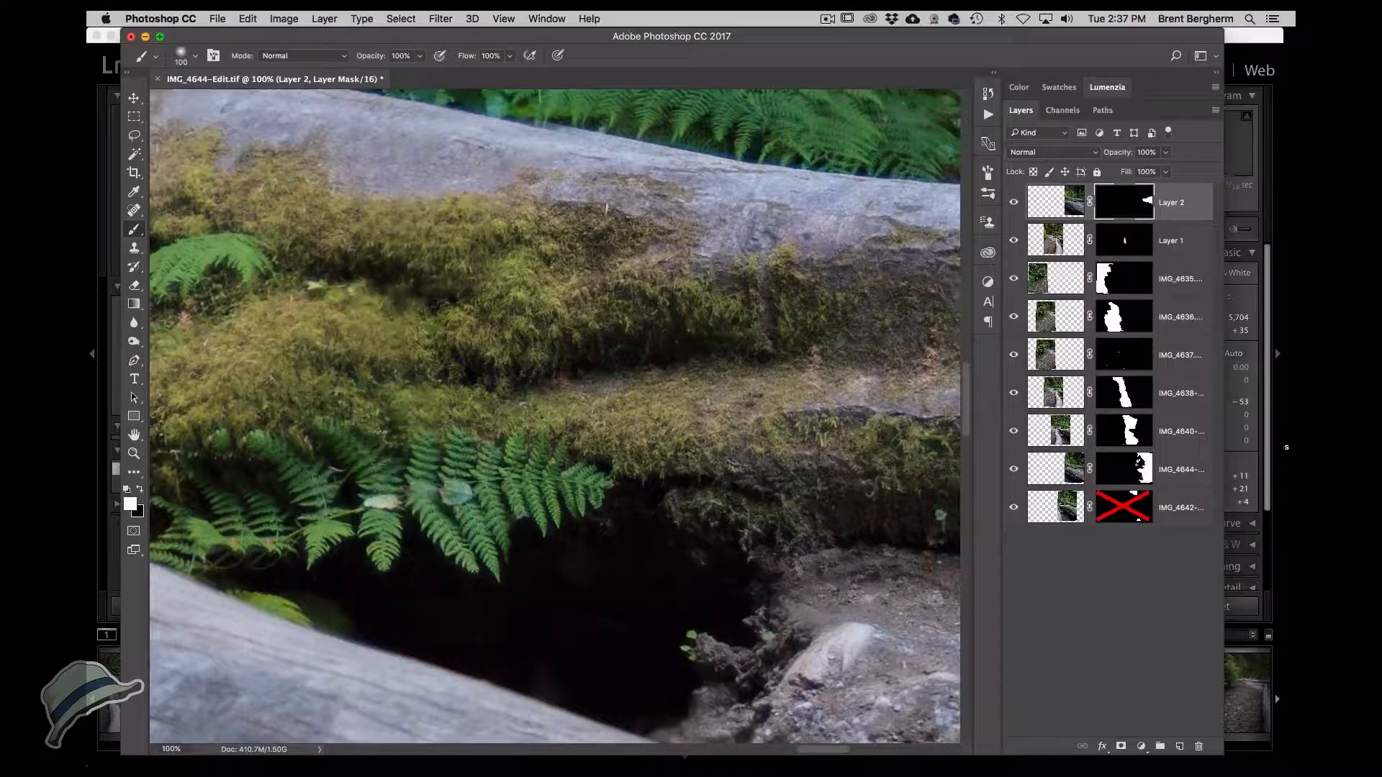
{"action": "mouse_move", "coordinate": [271, 561]}
{"action": "left_mouse_down"}
{"action": "mouse_move", "coordinate": [556, 604]}
{"action": "mouse_move", "coordinate": [482, 564]}
{"action": "mouse_move", "coordinate": [501, 596]}
{"action": "mouse_move", "coordinate": [473, 592]}
{"action": "mouse_move", "coordinate": [521, 575]}
{"action": "mouse_move", "coordinate": [451, 566]}
{"action": "left_mouse_up"}
Switch to black and paint out parts of the moss and ferns on Layer 2's mask.
{"action": "key", "text": "bracketleft"}
{"action": "key", "text": "bracketleft"}
{"action": "key", "text": "bracketleft"}
{"action": "key", "text": "bracketleft"}
{"action": "key", "text": "x"}
{"action": "key", "text": "bracketright"}
{"action": "key", "text": "bracketright"}
{"action": "key", "text": "bracketright"}
{"action": "key", "text": "bracketright"}
{"action": "mouse_move", "coordinate": [585, 501]}
{"action": "left_mouse_down"}
{"action": "mouse_move", "coordinate": [605, 563]}
{"action": "mouse_move", "coordinate": [628, 580]}
{"action": "mouse_move", "coordinate": [576, 504]}
{"action": "mouse_move", "coordinate": [741, 375]}
{"action": "mouse_move", "coordinate": [547, 303]}
{"action": "mouse_move", "coordinate": [335, 480]}
{"action": "mouse_move", "coordinate": [351, 472]}
{"action": "mouse_move", "coordinate": [346, 489]}
{"action": "mouse_move", "coordinate": [319, 480]}
{"action": "mouse_move", "coordinate": [402, 509]}
{"action": "mouse_move", "coordinate": [436, 453]}
{"action": "mouse_move", "coordinate": [380, 366]}
{"action": "mouse_move", "coordinate": [335, 407]}
{"action": "mouse_move", "coordinate": [302, 375]}
{"action": "mouse_move", "coordinate": [221, 434]}
{"action": "mouse_move", "coordinate": [441, 310]}
{"action": "mouse_move", "coordinate": [468, 327]}
{"action": "mouse_move", "coordinate": [565, 313]}
{"action": "mouse_move", "coordinate": [490, 291]}
{"action": "mouse_move", "coordinate": [599, 303]}
{"action": "mouse_move", "coordinate": [608, 328]}
{"action": "mouse_move", "coordinate": [554, 356]}
{"action": "mouse_move", "coordinate": [517, 355]}
{"action": "mouse_move", "coordinate": [410, 414]}
{"action": "mouse_move", "coordinate": [451, 334]}
{"action": "left_mouse_up"}
{"action": "key", "text": "x"}
{"action": "key", "text": "x"}
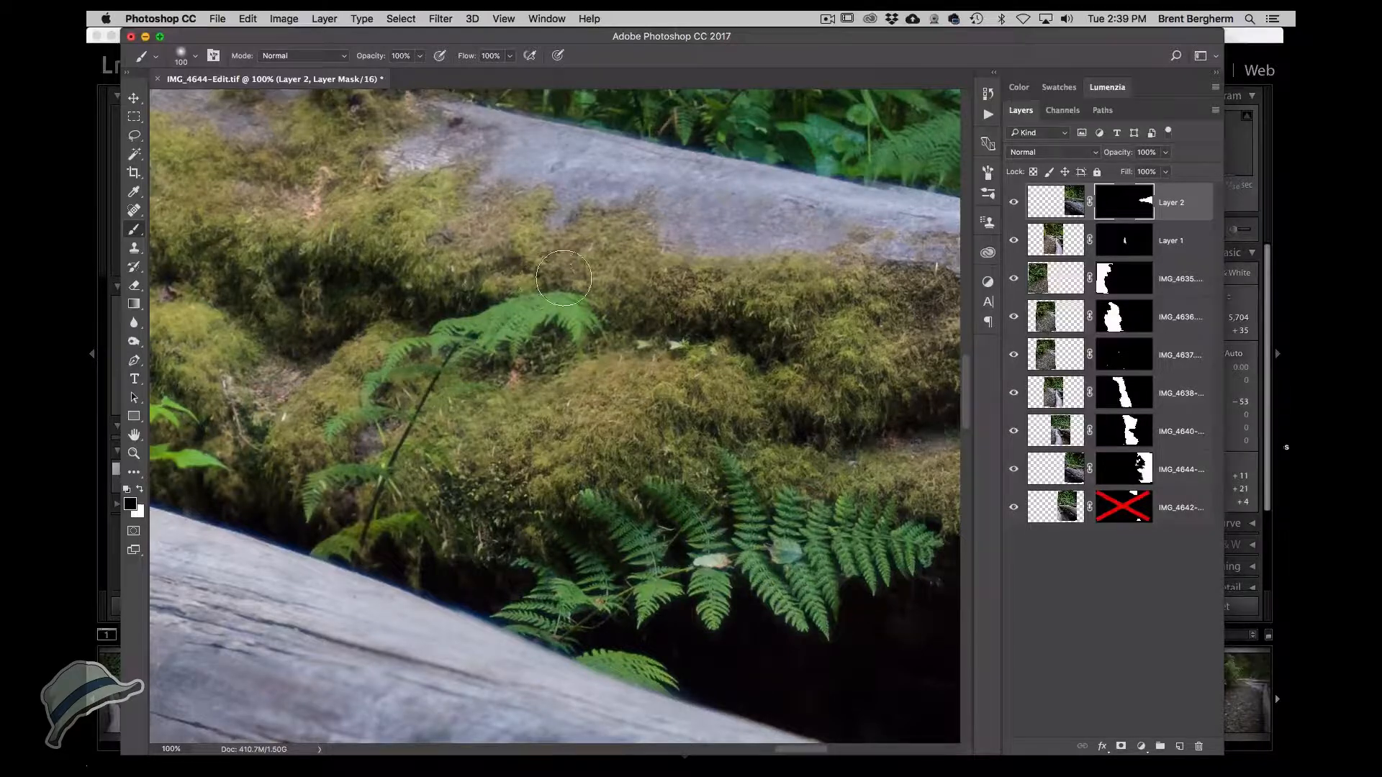
{"action": "left_click_drag", "start_coordinate": [582, 260], "coordinate": [301, 347]}
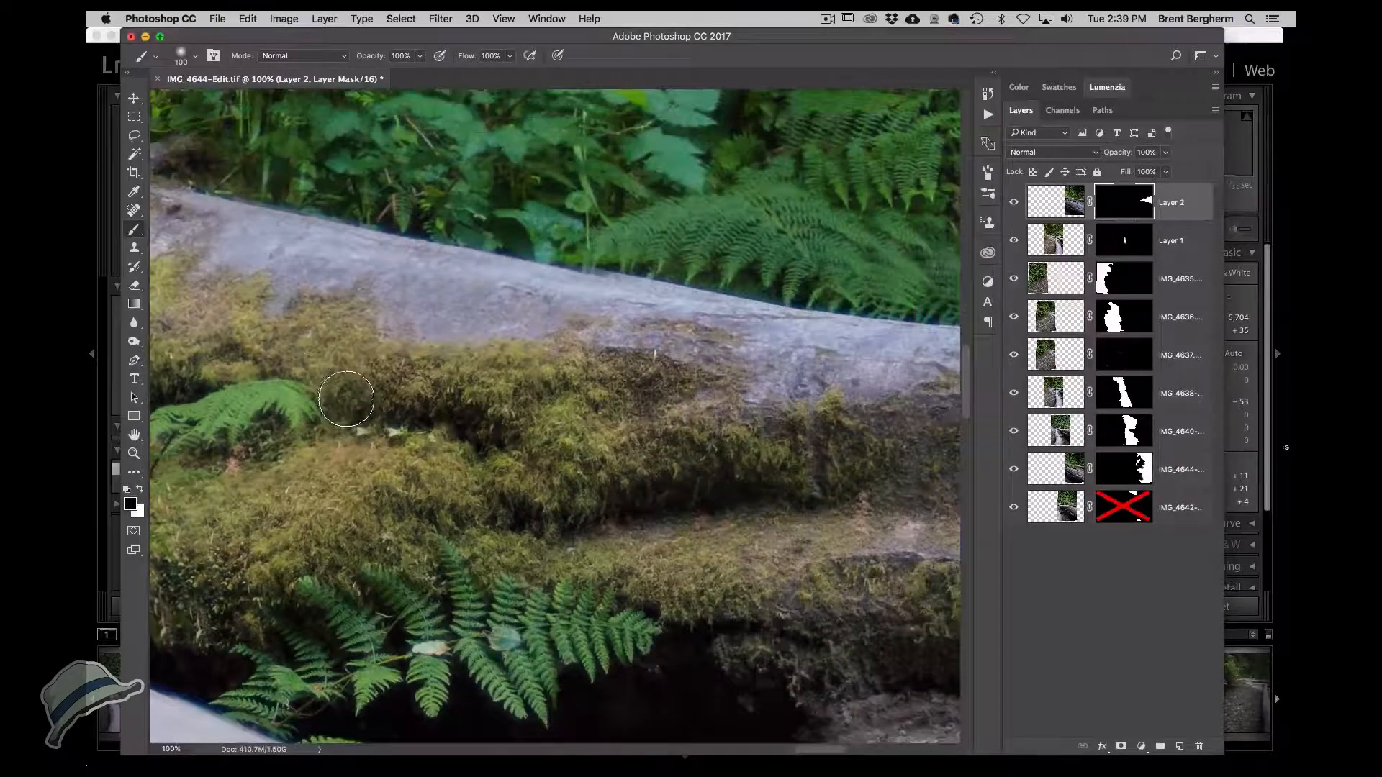
{"action": "mouse_move", "coordinate": [345, 421]}
{"action": "left_mouse_down"}
{"action": "mouse_move", "coordinate": [392, 413]}
{"action": "mouse_move", "coordinate": [443, 433]}
{"action": "mouse_move", "coordinate": [396, 400]}
{"action": "left_mouse_up"}
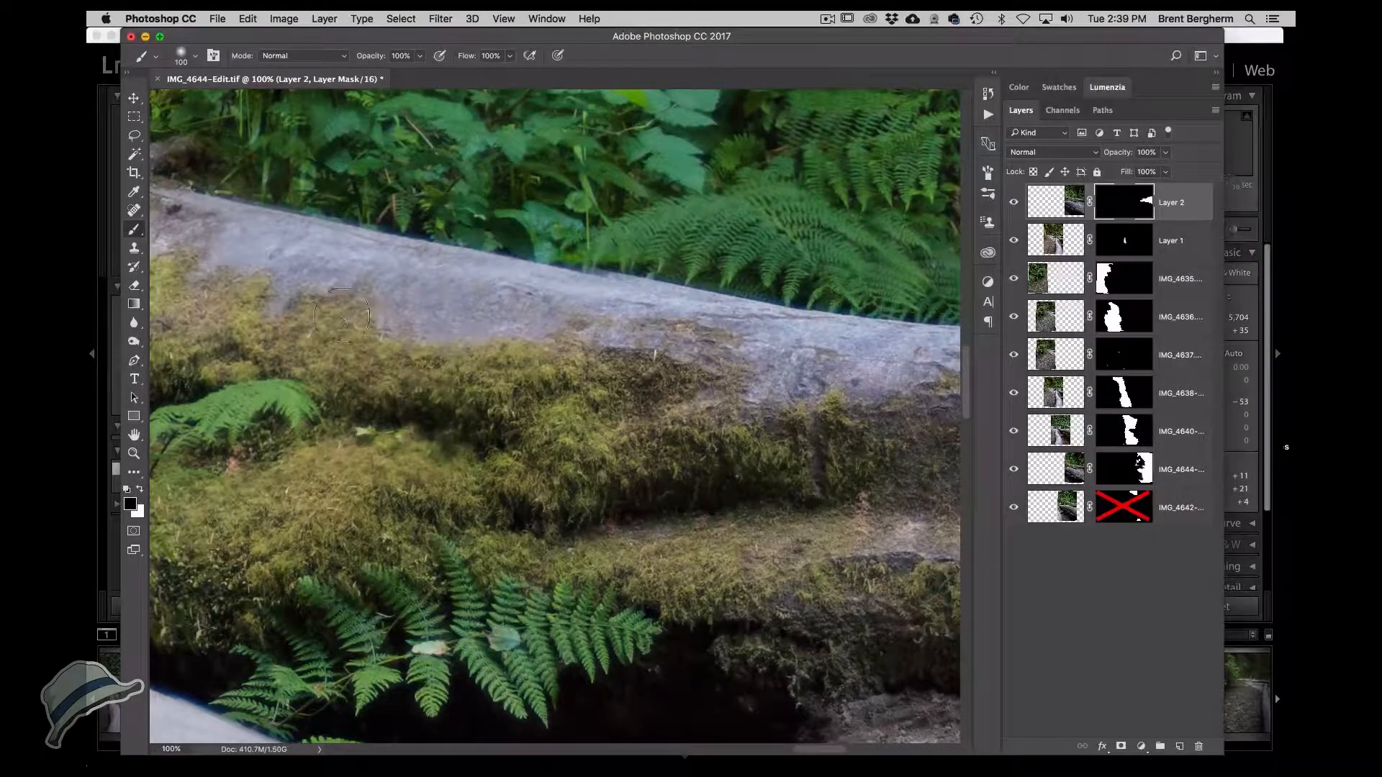
{"action": "left_click_drag", "start_coordinate": [355, 305], "coordinate": [236, 332]}
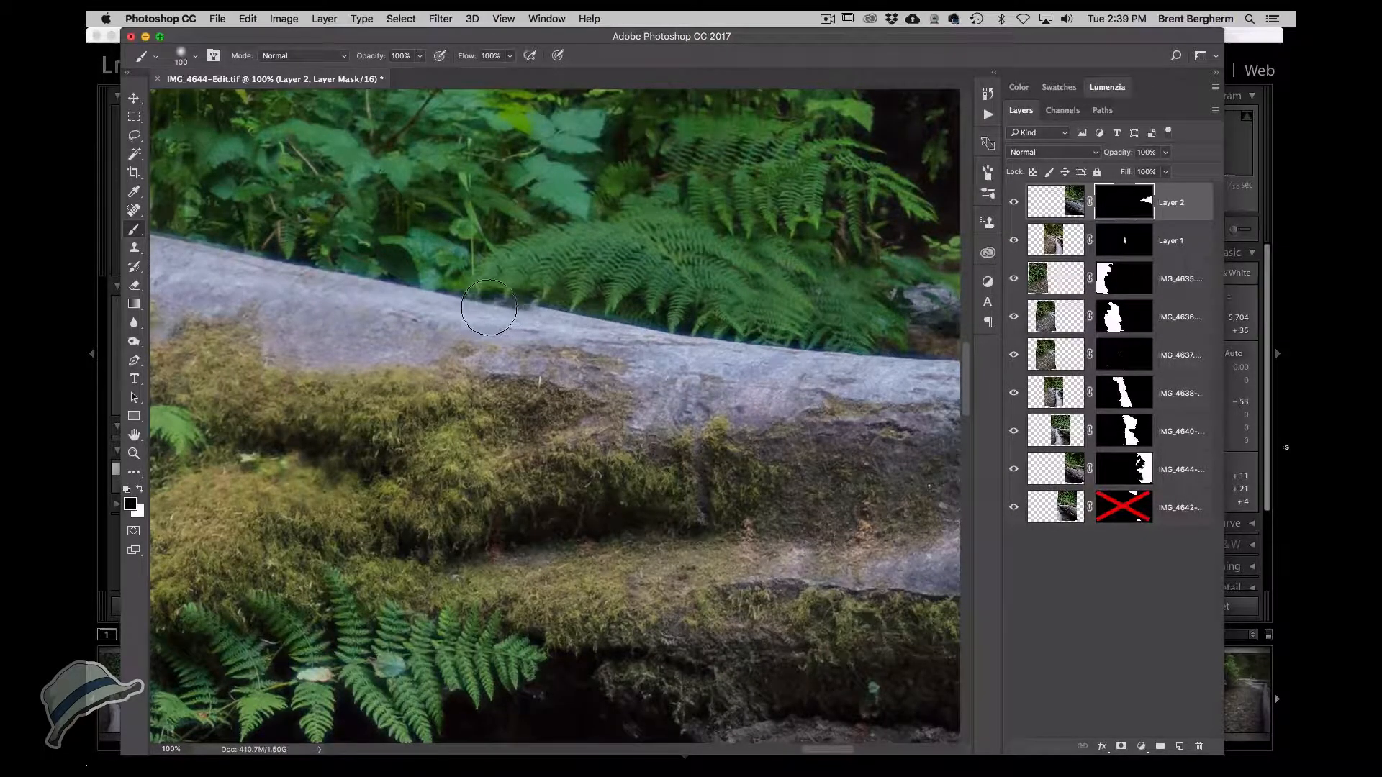
Switch to white and paint along the back log's upper edge on Layer 2's mask, reducing the brush to 45 px.
{"action": "key", "text": "x"}
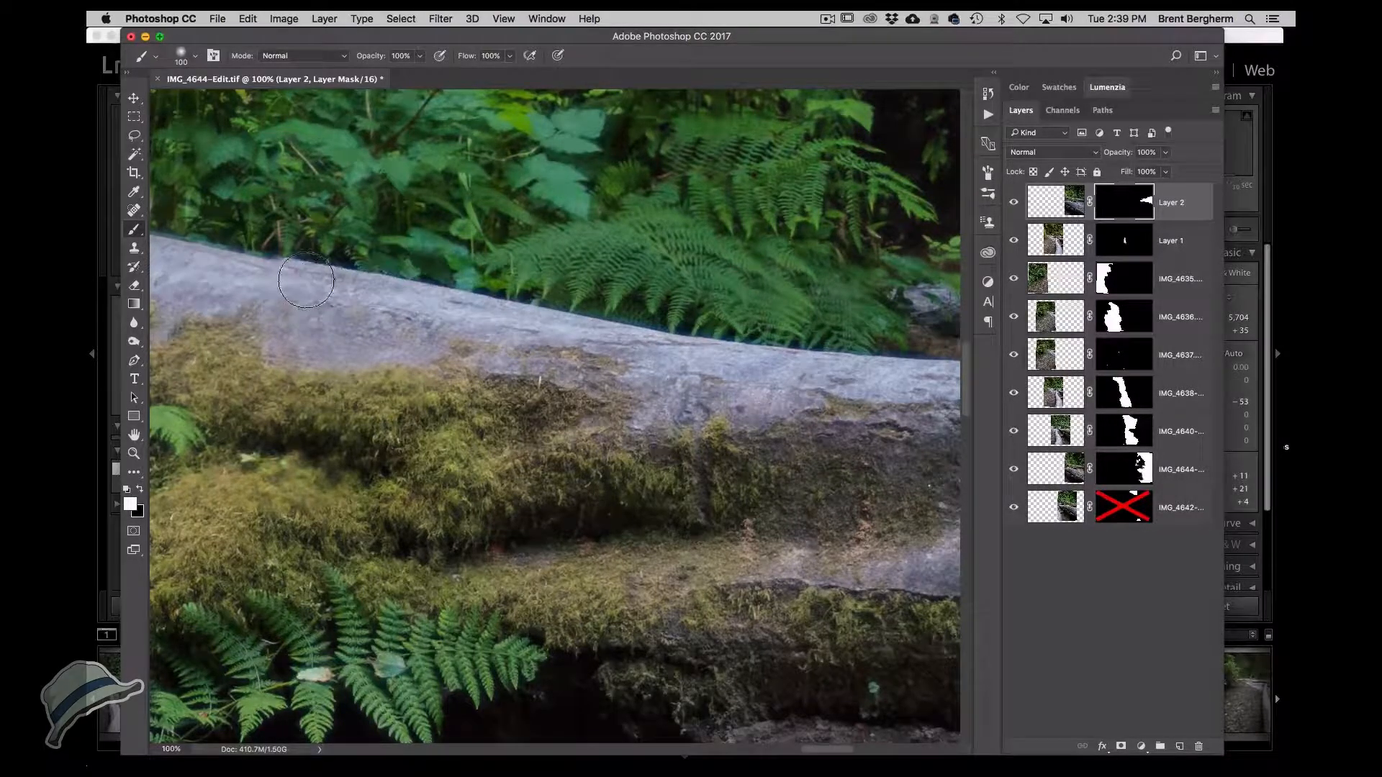
{"action": "left_click_drag", "start_coordinate": [302, 272], "coordinate": [590, 354]}
{"action": "mouse_move", "coordinate": [583, 355]}
{"action": "left_mouse_down"}
{"action": "mouse_move", "coordinate": [417, 333]}
{"action": "mouse_move", "coordinate": [394, 306]}
{"action": "mouse_move", "coordinate": [339, 313]}
{"action": "left_mouse_up"}
{"action": "key", "text": "bracketleft"}
{"action": "key", "text": "bracketleft"}
{"action": "key", "text": "bracketleft"}
{"action": "key", "text": "bracketleft"}
{"action": "key", "text": "bracketleft"}
{"action": "key", "text": "bracketleft"}
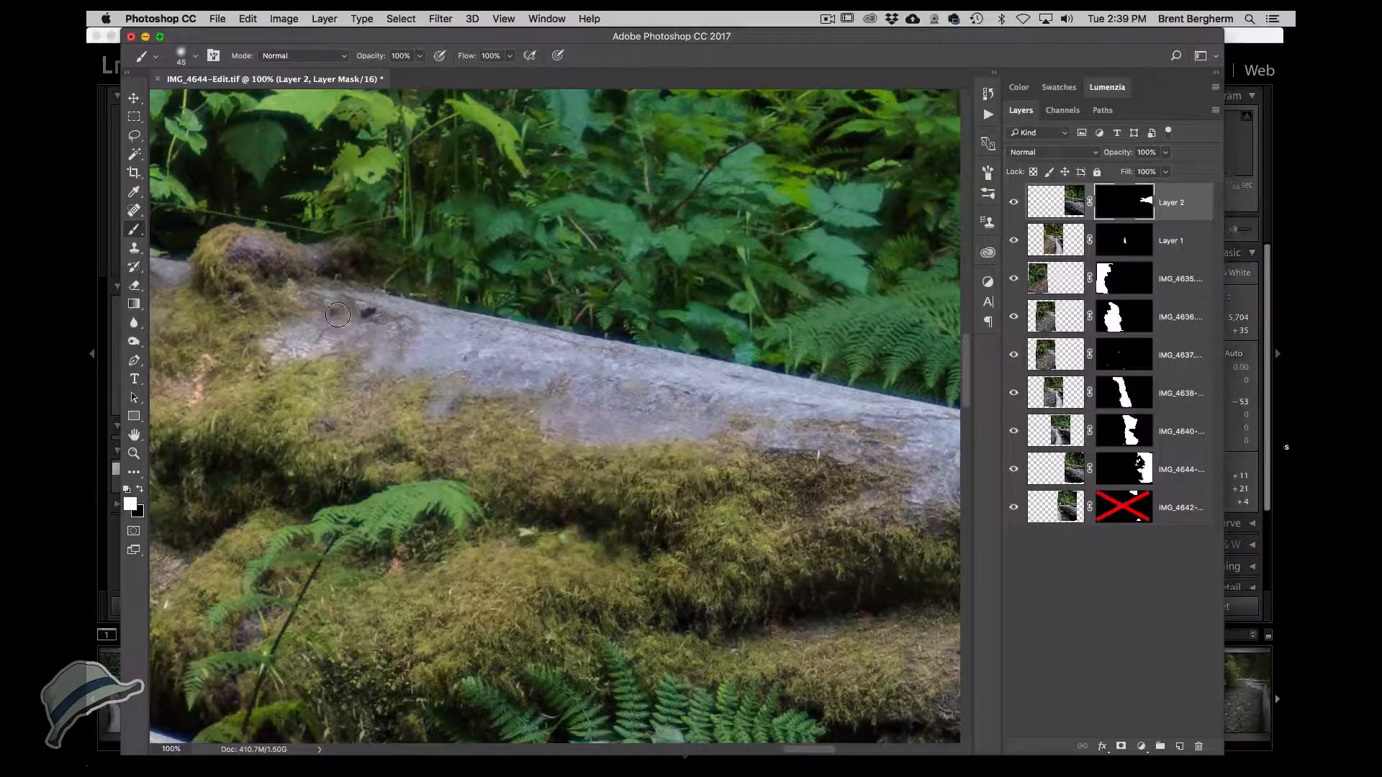
{"action": "key", "text": "x"}
{"action": "key", "text": "x"}
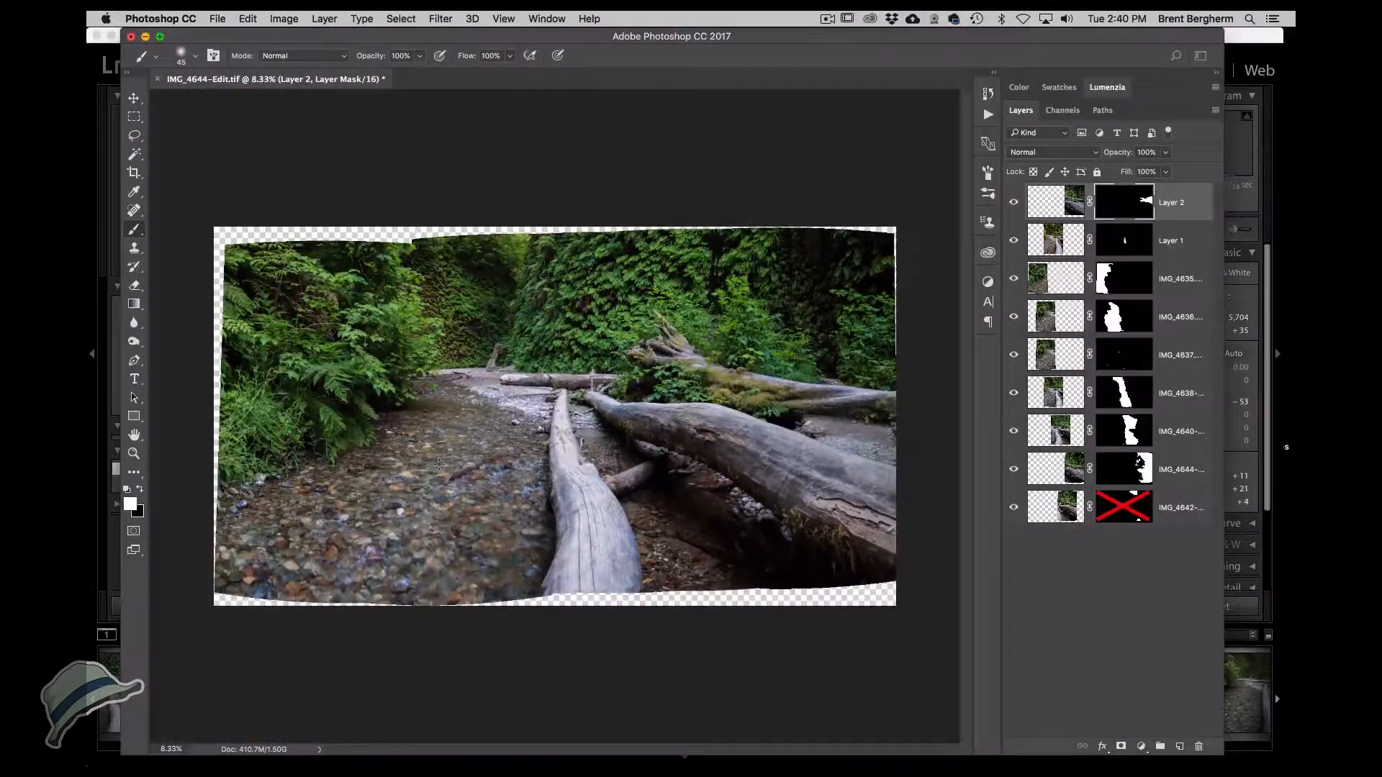
Zoom into the panorama and pan around to inspect the blended log and foliage areas.
{"action": "left_click", "coordinate": [850, 327], "text": "super"}
{"action": "left_click", "coordinate": [850, 327], "text": "super"}
{"action": "left_click", "coordinate": [850, 327], "text": "super"}
{"action": "left_click", "coordinate": [850, 328], "text": "super"}
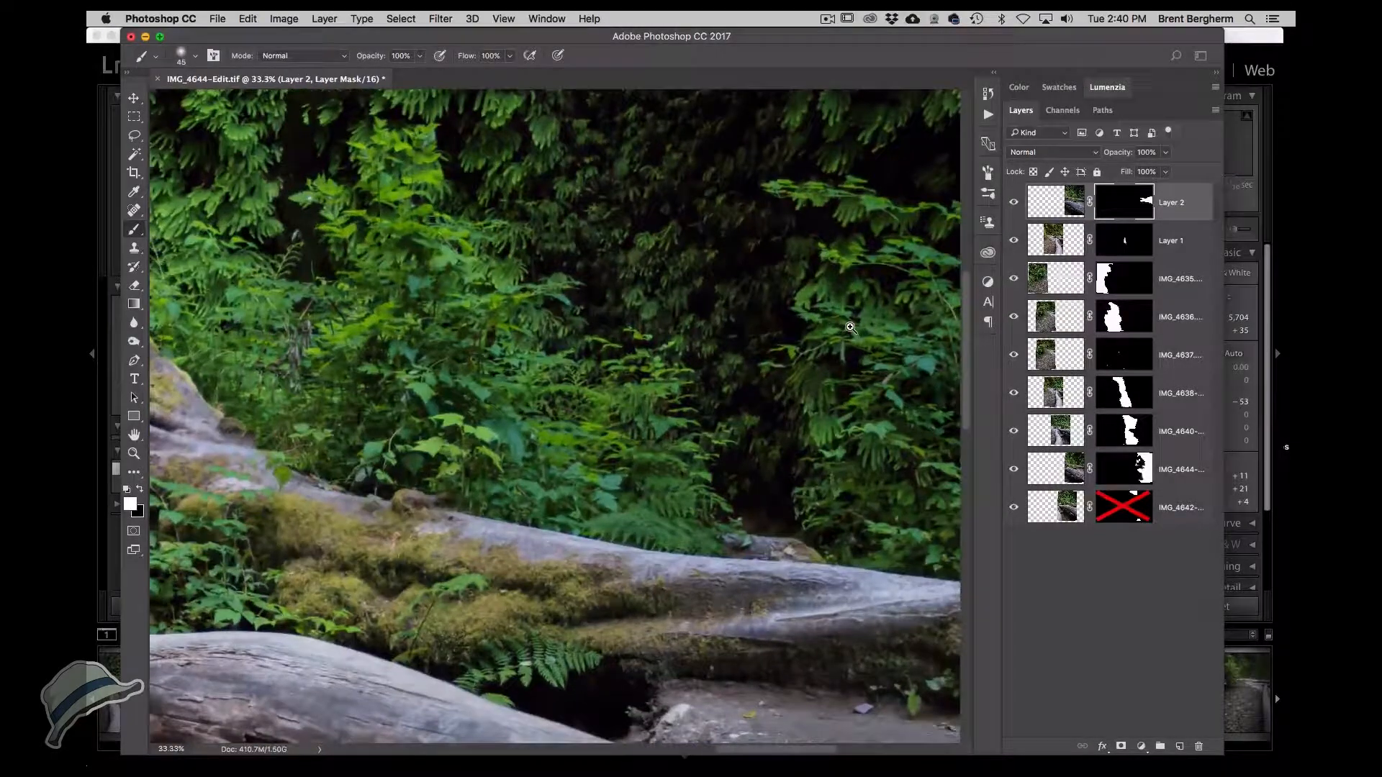
{"action": "left_click", "coordinate": [850, 327], "text": "super"}
{"action": "left_click_drag", "start_coordinate": [850, 327], "coordinate": [618, 164]}
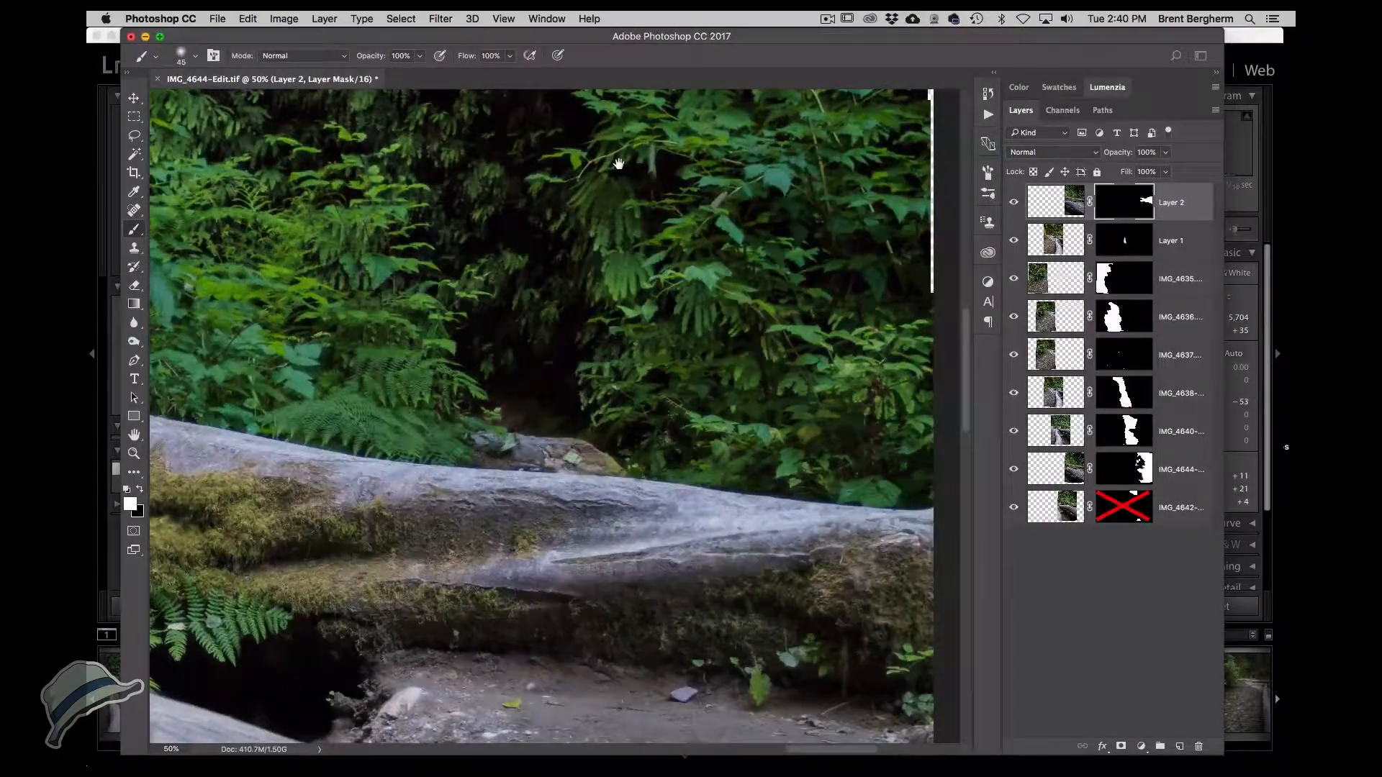
{"action": "left_click_drag", "start_coordinate": [622, 165], "coordinate": [620, 182]}
{"action": "left_click_drag", "start_coordinate": [625, 520], "coordinate": [625, 170]}
{"action": "left_click_drag", "start_coordinate": [625, 302], "coordinate": [647, 460]}
{"action": "left_click_drag", "start_coordinate": [637, 389], "coordinate": [826, 367]}
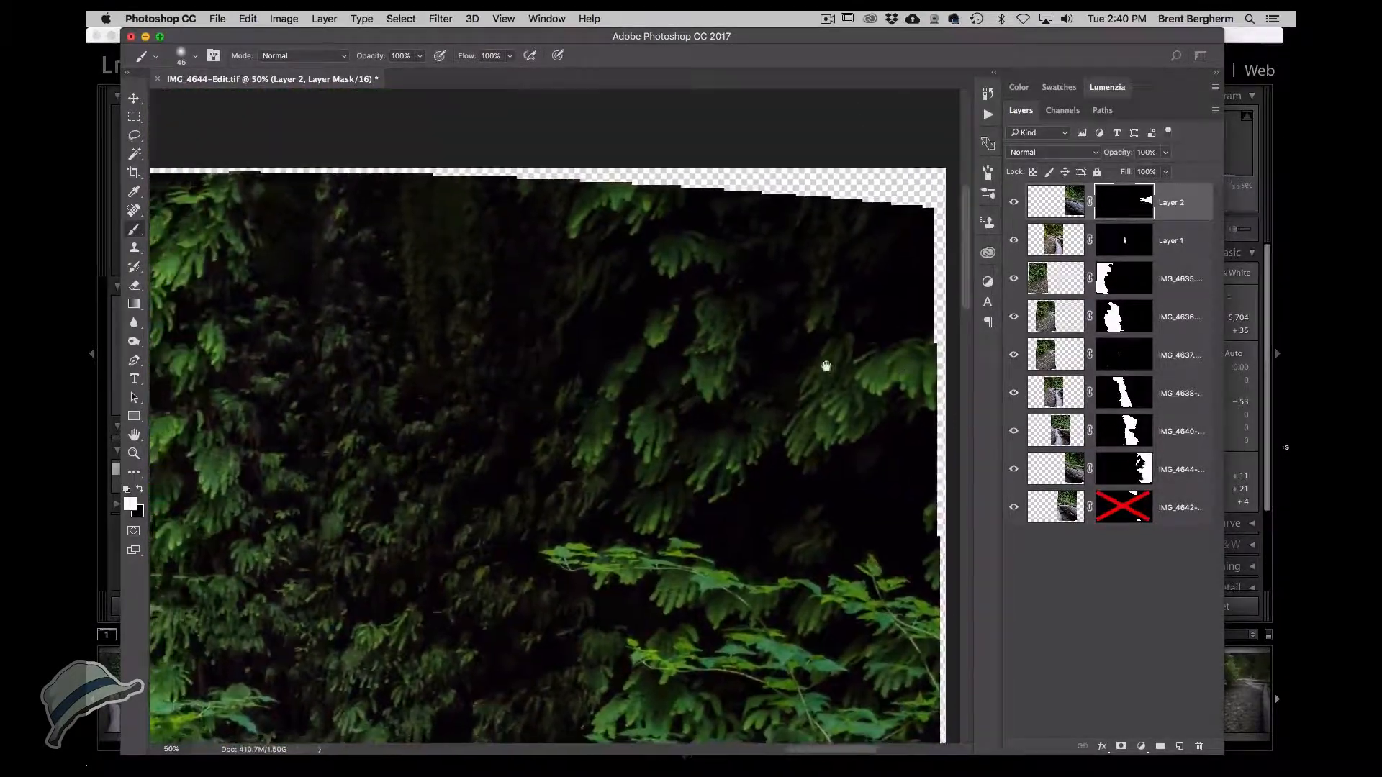
{"action": "left_click_drag", "start_coordinate": [589, 355], "coordinate": [762, 291]}
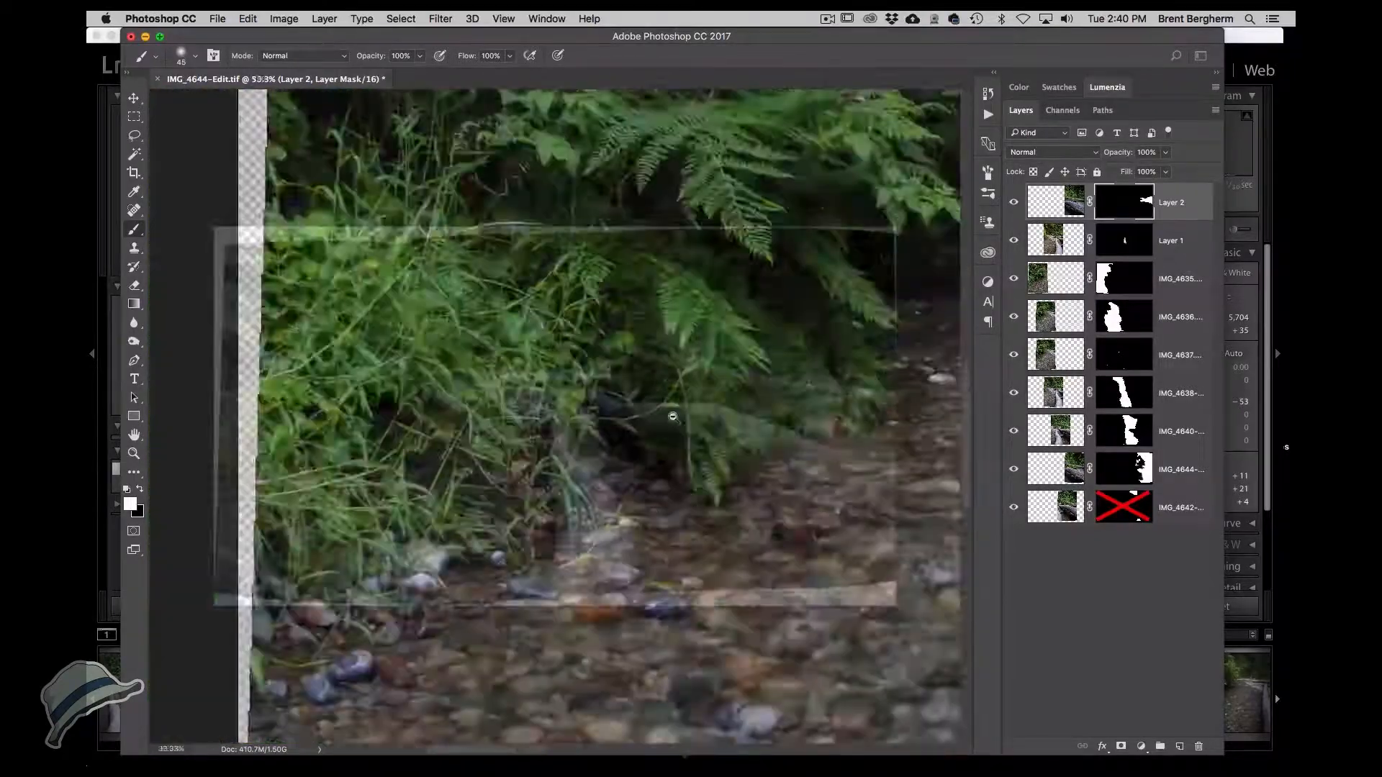
Fit the panorama on screen and crop it to remove the transparent edges.
{"action": "key", "text": "super+0"}
{"action": "key", "text": "c"}
{"action": "left_click_drag", "start_coordinate": [555, 607], "coordinate": [555, 576]}
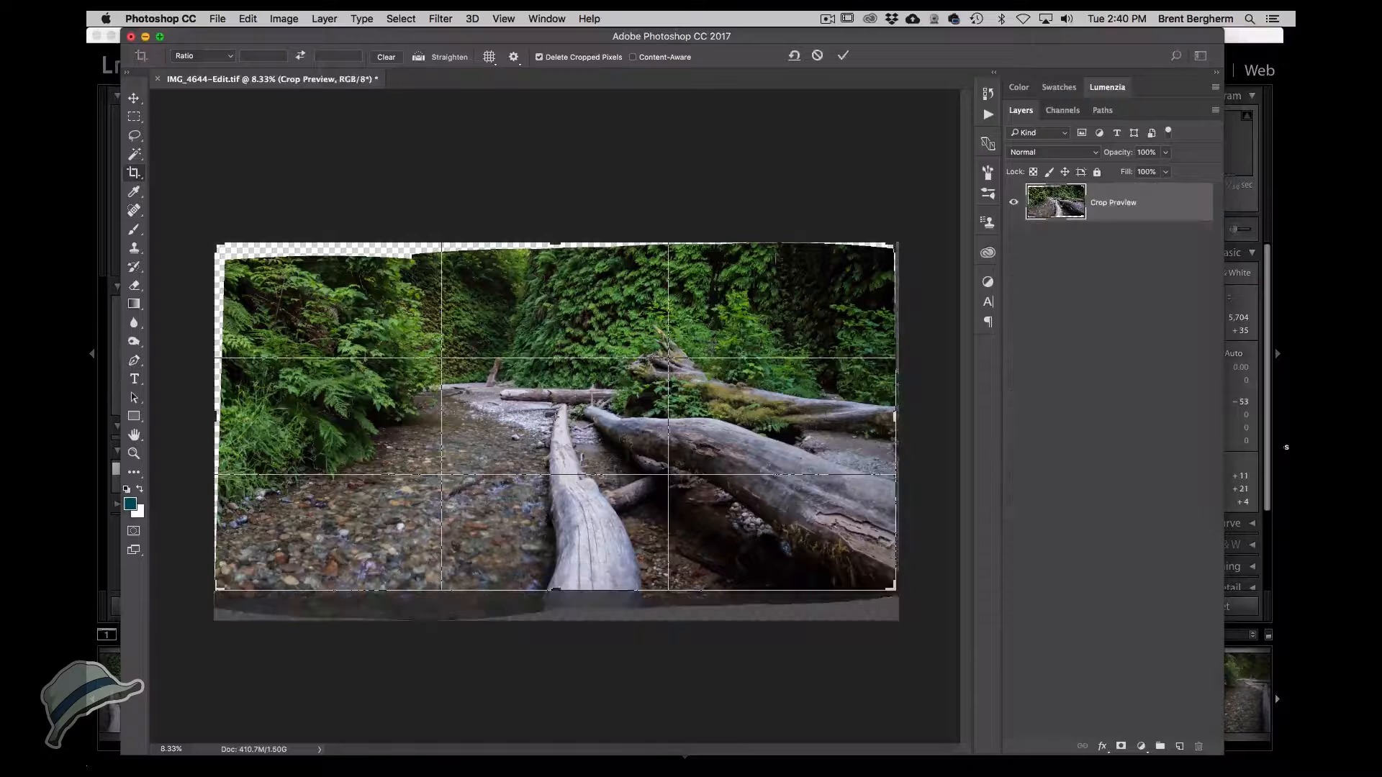
{"action": "left_click_drag", "start_coordinate": [555, 244], "coordinate": [555, 255]}
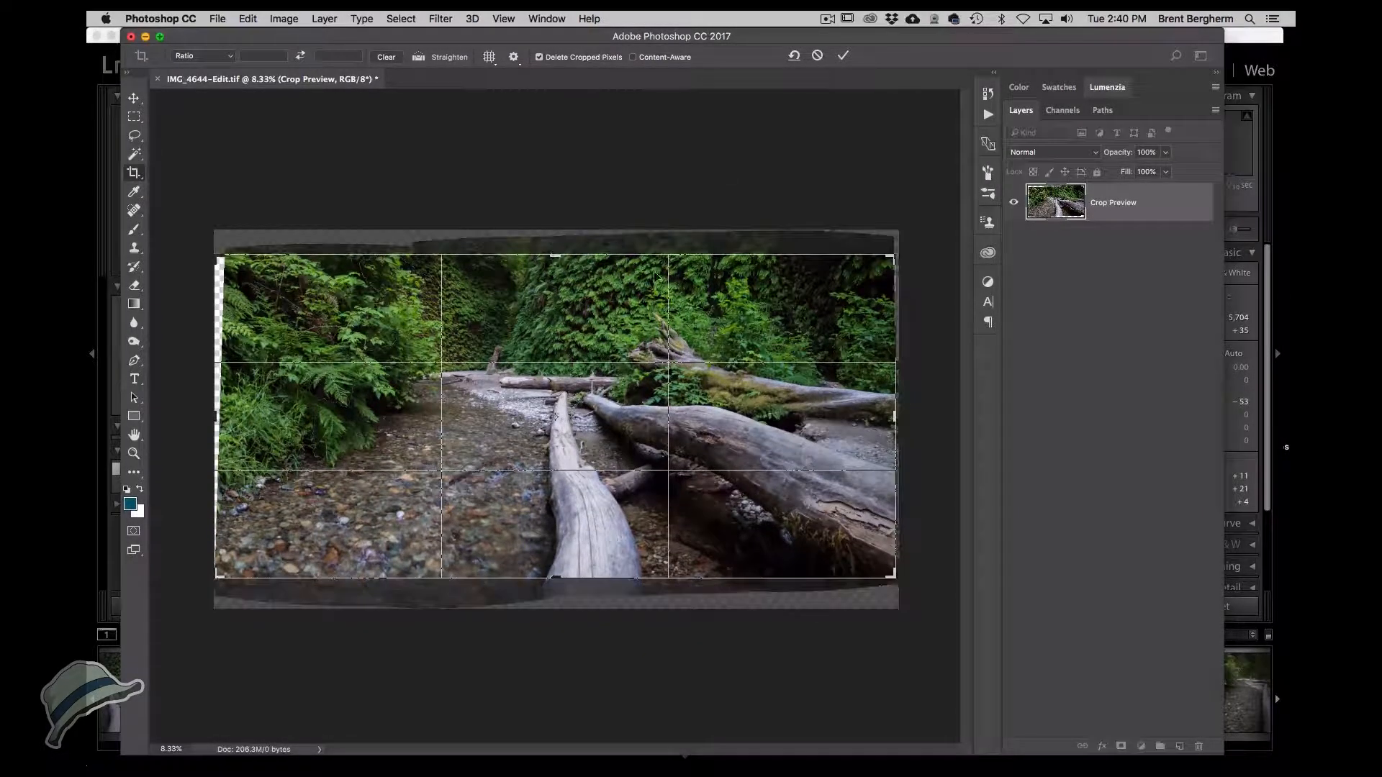
{"action": "left_click_drag", "start_coordinate": [893, 414], "coordinate": [886, 414]}
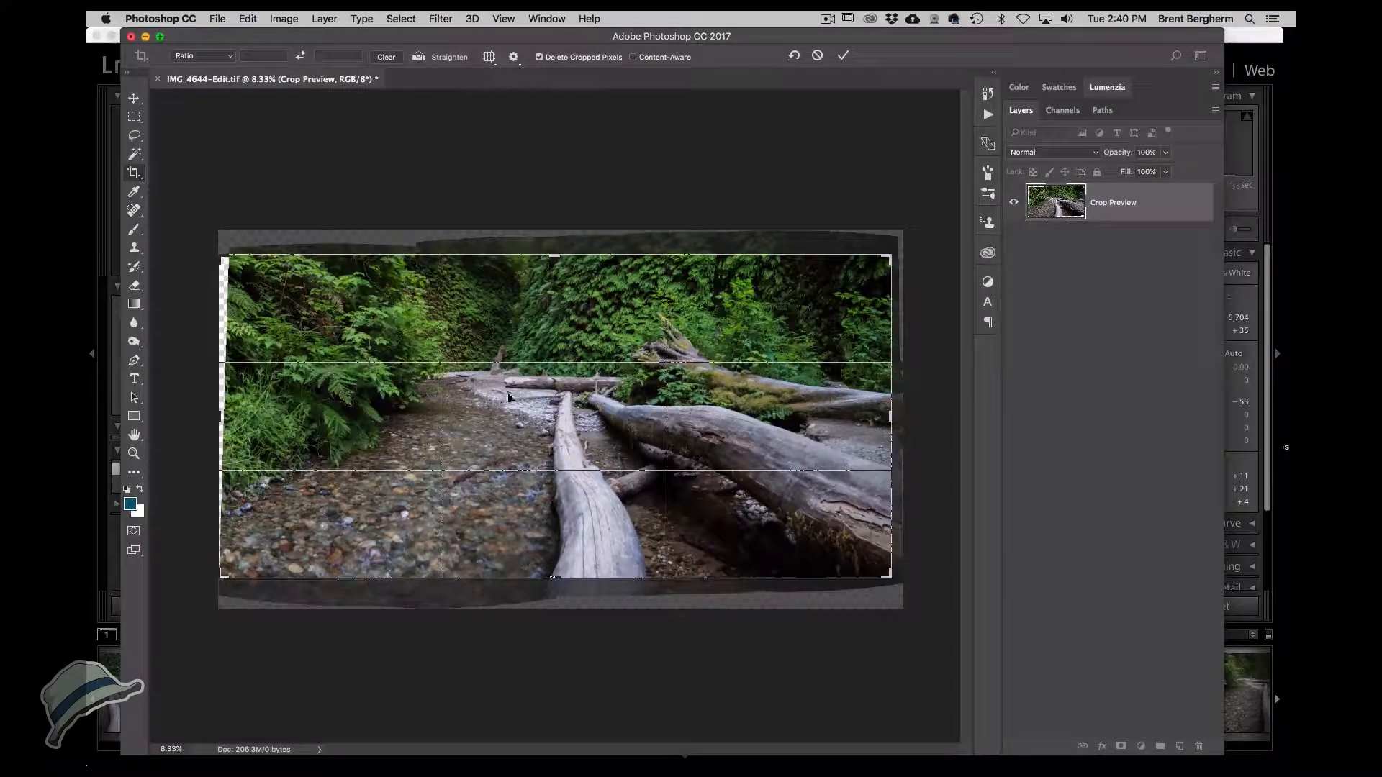
{"action": "left_click_drag", "start_coordinate": [223, 417], "coordinate": [229, 417]}
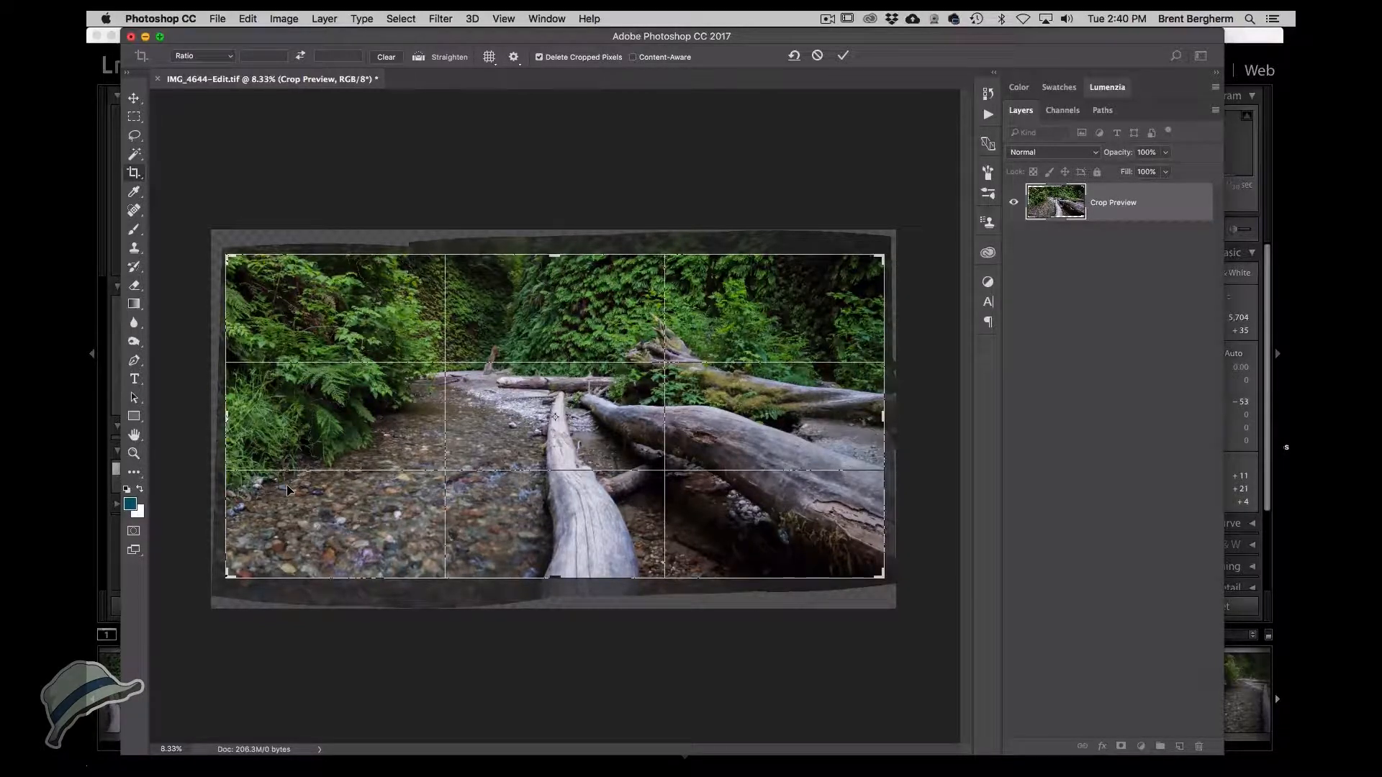
{"action": "left_click_drag", "start_coordinate": [884, 416], "coordinate": [872, 414]}
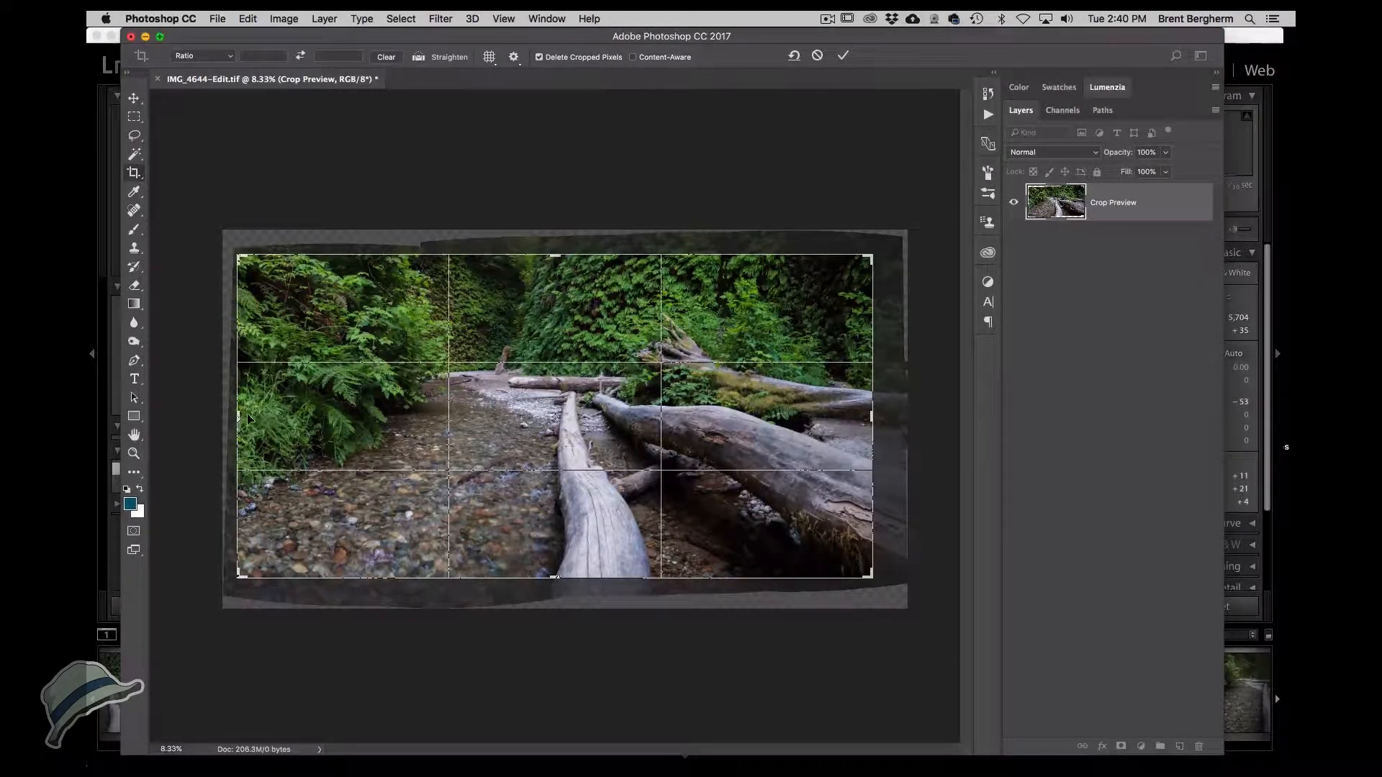
{"action": "left_click_drag", "start_coordinate": [240, 414], "coordinate": [238, 415]}
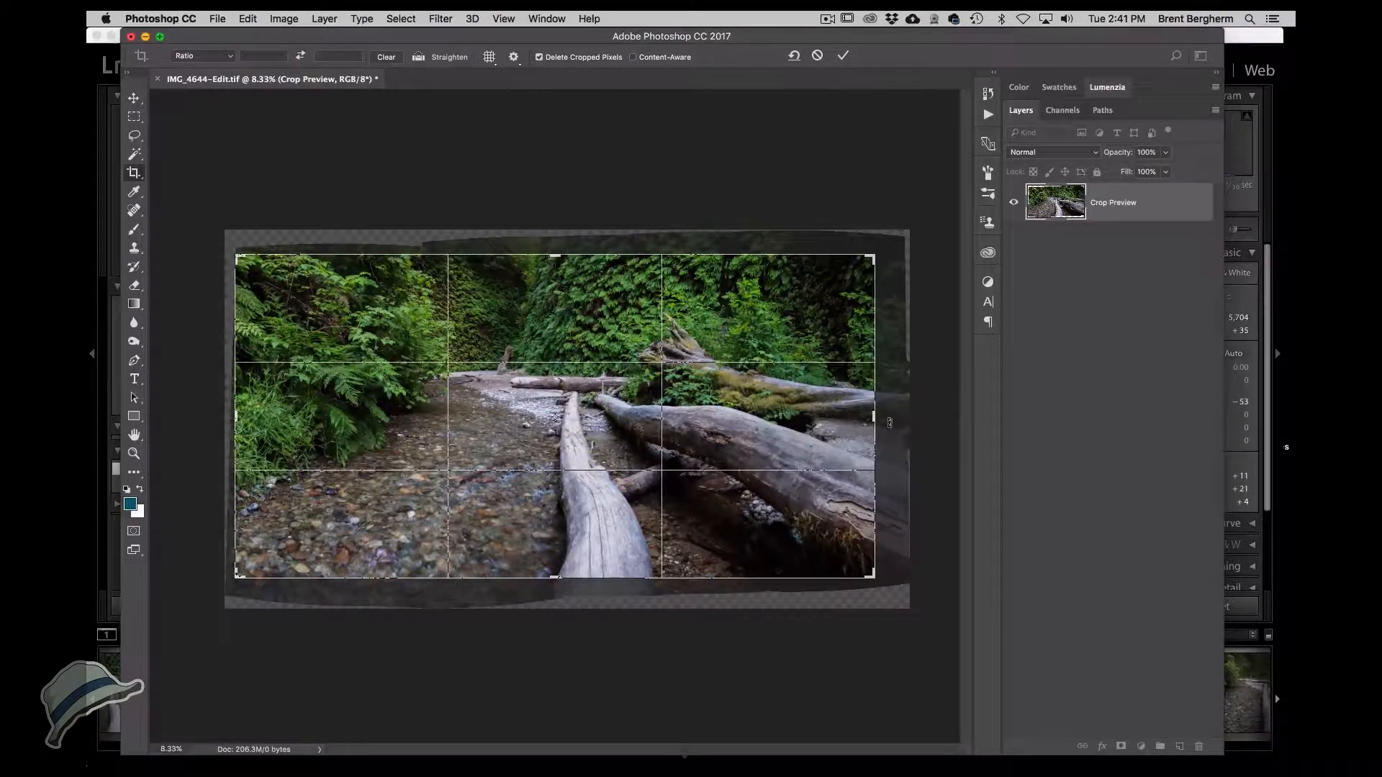
{"action": "left_click_drag", "start_coordinate": [873, 417], "coordinate": [909, 403]}
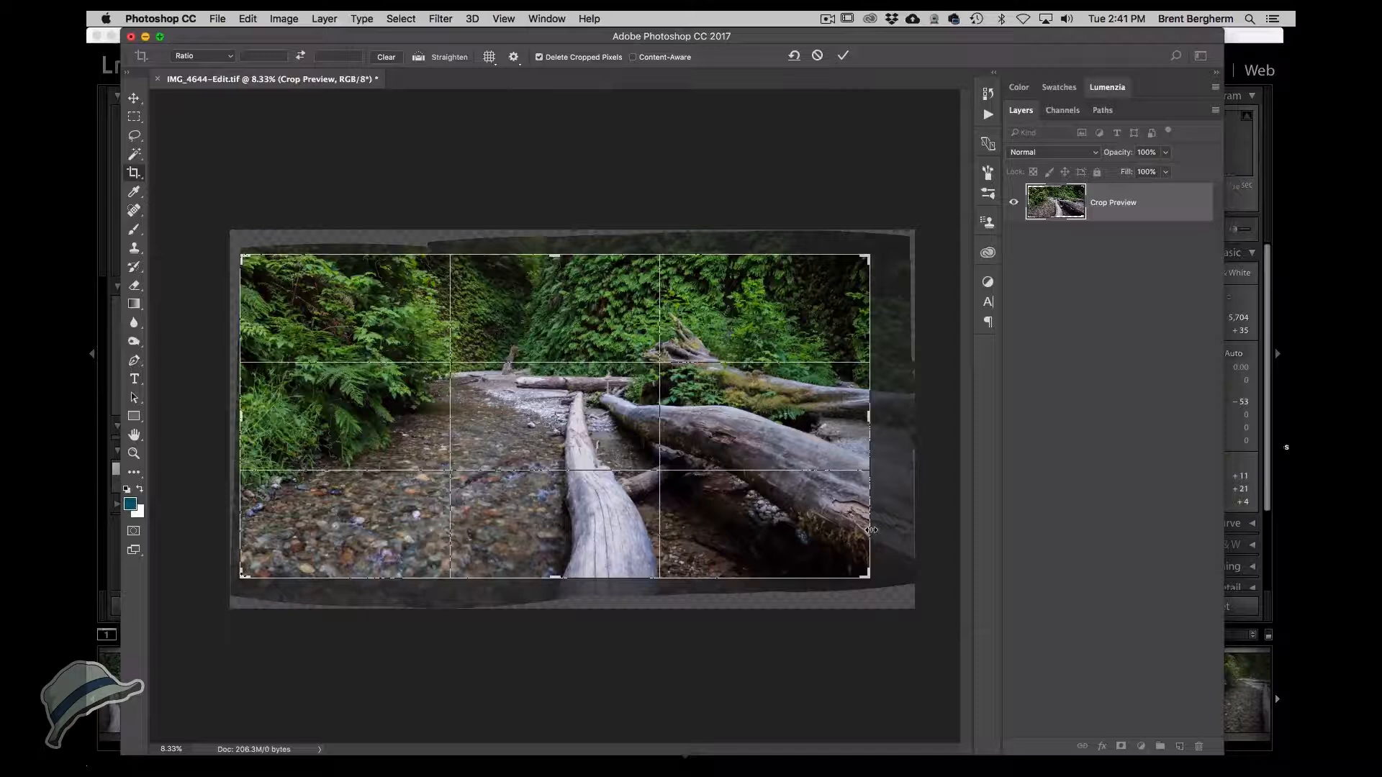
{"action": "mouse_move", "coordinate": [870, 415]}
{"action": "left_mouse_down"}
{"action": "mouse_move", "coordinate": [892, 400]}
{"action": "mouse_move", "coordinate": [859, 415]}
{"action": "left_mouse_up"}
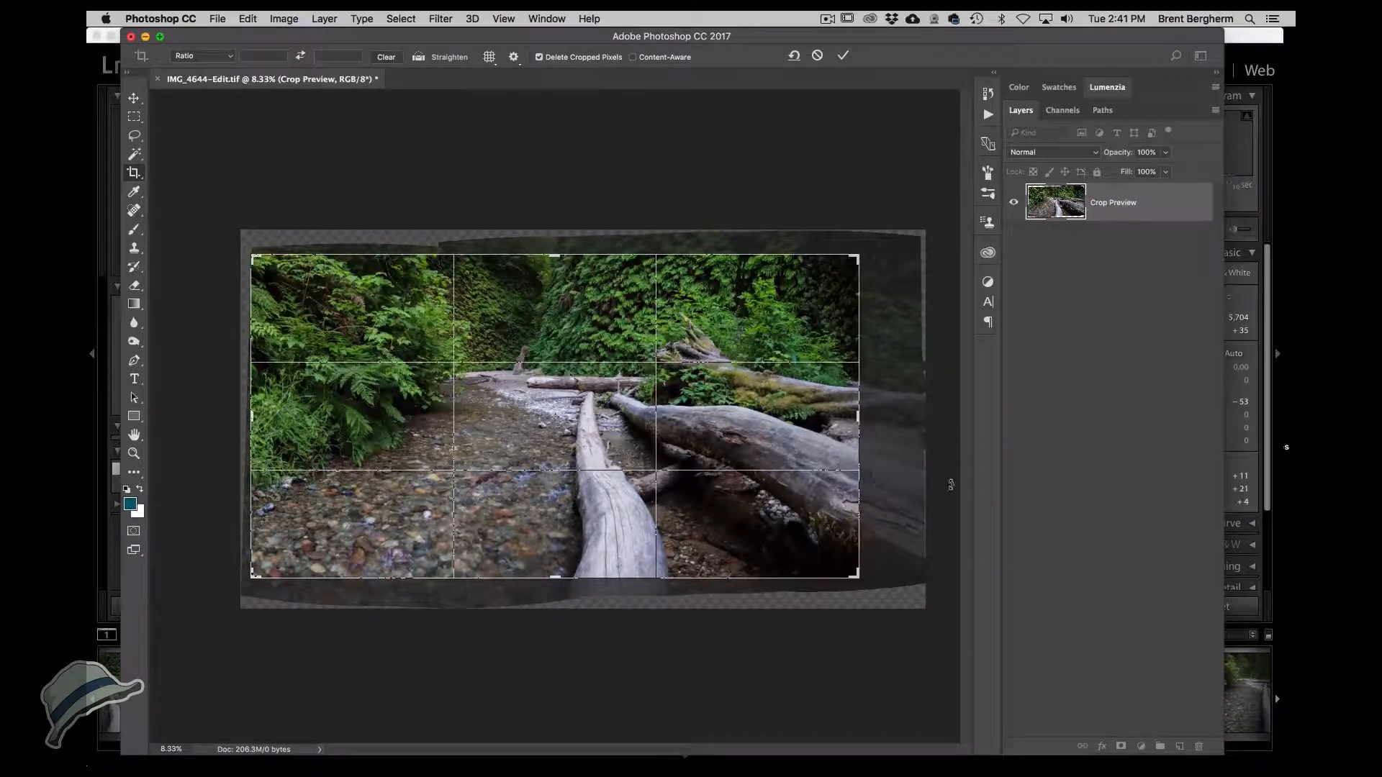
{"action": "left_click_drag", "start_coordinate": [862, 418], "coordinate": [850, 417]}
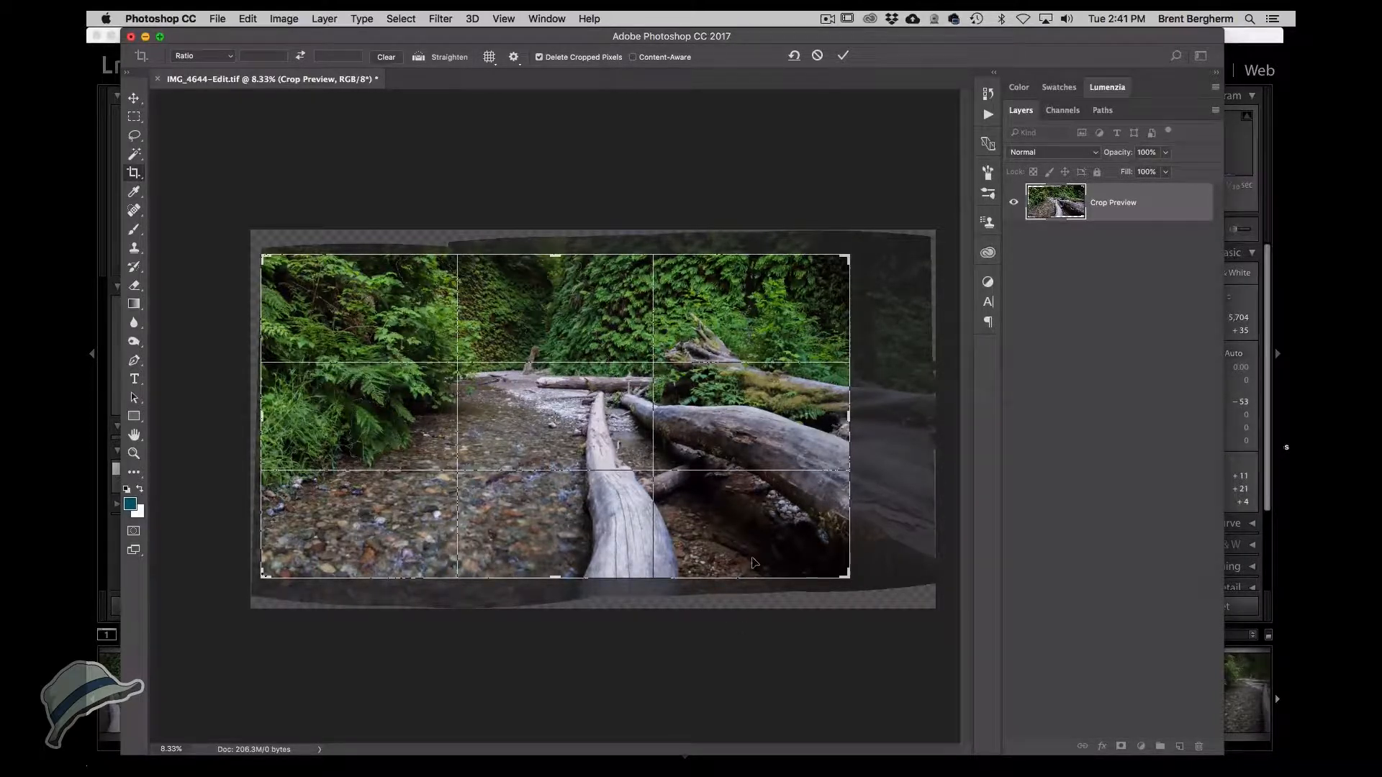
{"action": "mouse_move", "coordinate": [849, 428]}
{"action": "left_mouse_down"}
{"action": "mouse_move", "coordinate": [877, 413]}
{"action": "mouse_move", "coordinate": [868, 424]}
{"action": "left_mouse_up"}
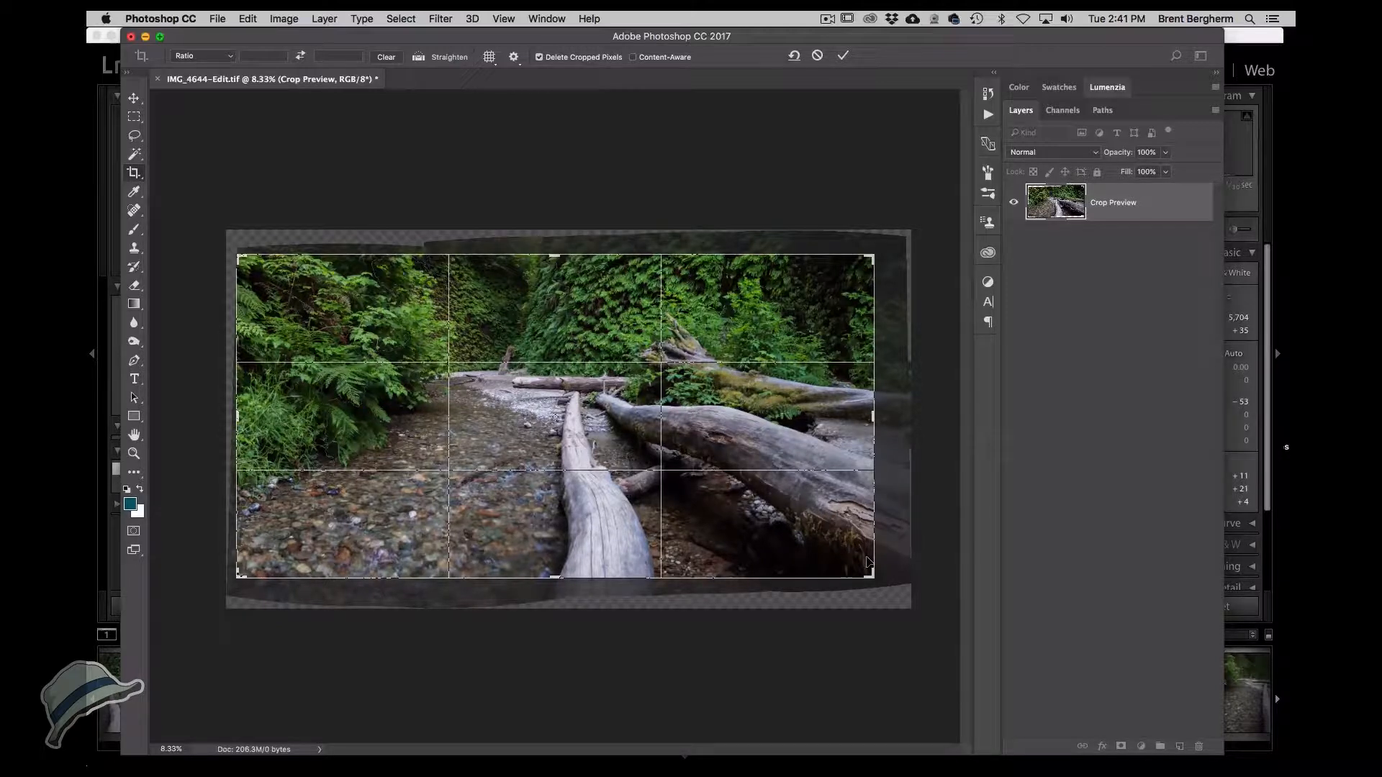
{"action": "left_click_drag", "start_coordinate": [555, 255], "coordinate": [557, 254]}
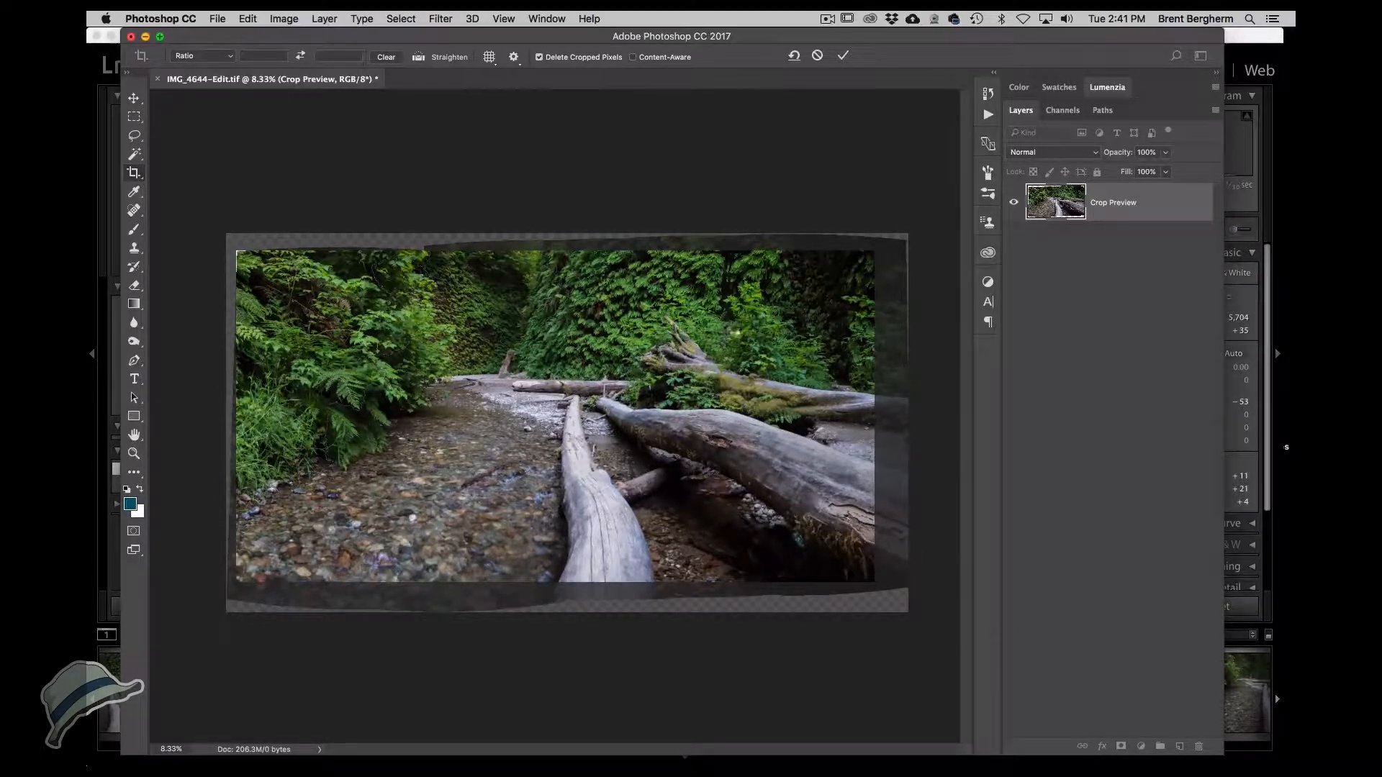
{"action": "key", "text": "Return"}
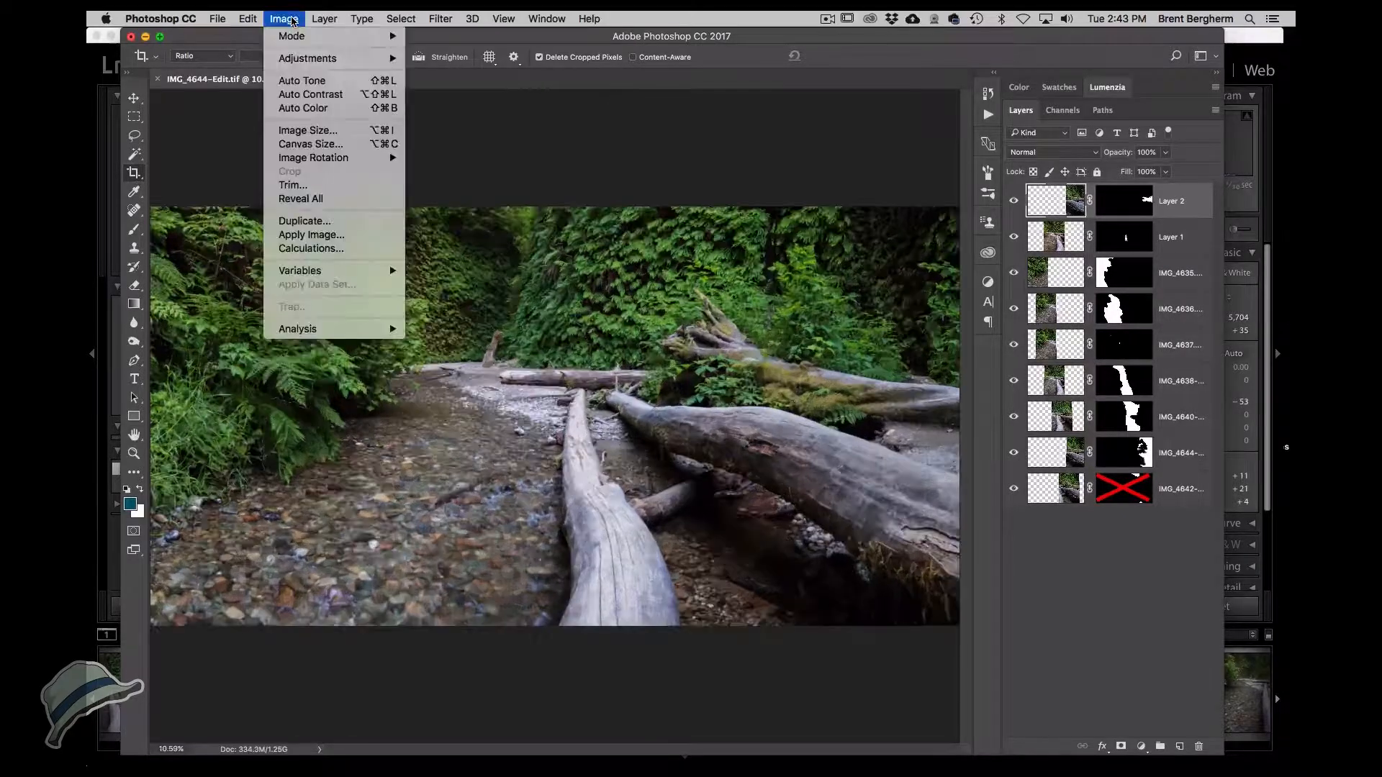
Save the document and try to open Save As while it saves.
{"action": "left_click", "coordinate": [292, 20]}
{"action": "key", "text": "super+s"}
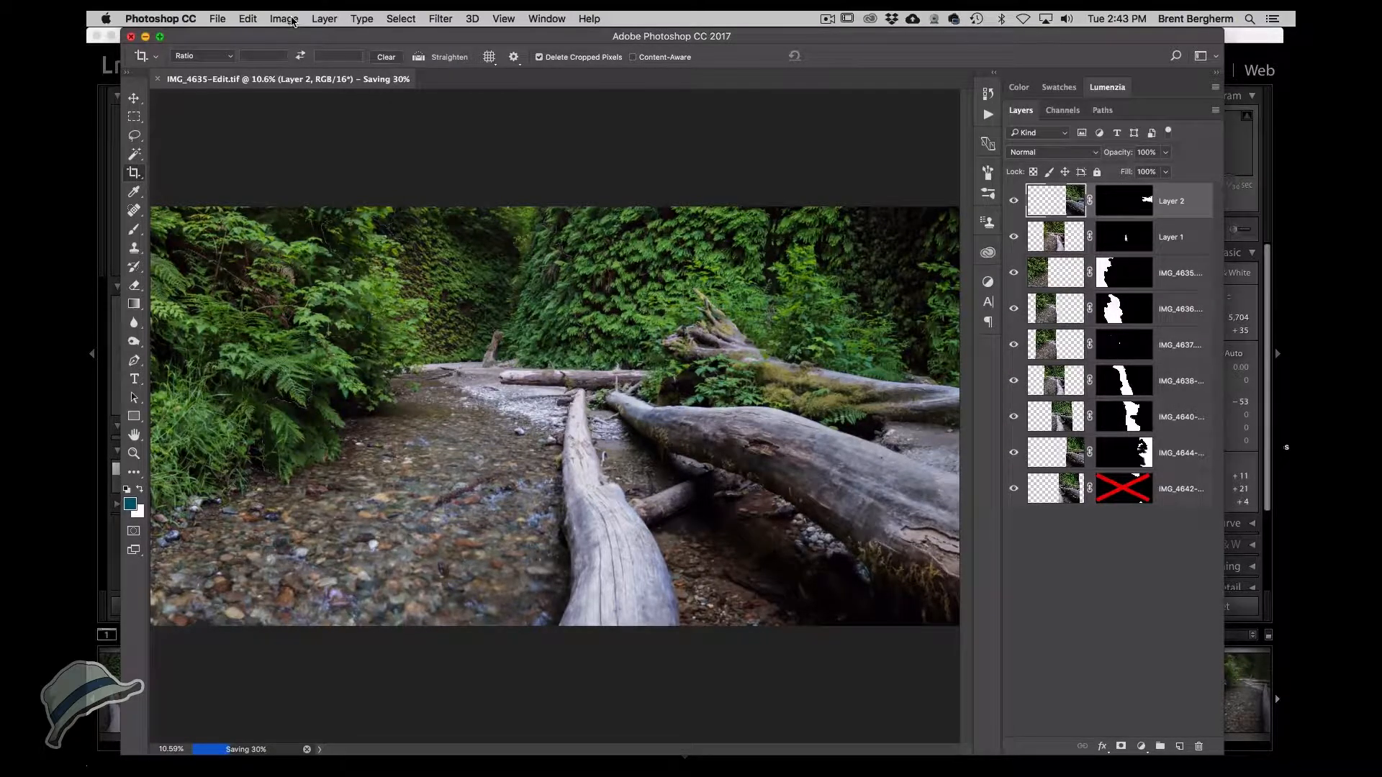
{"action": "key", "text": "super+shift+s"}
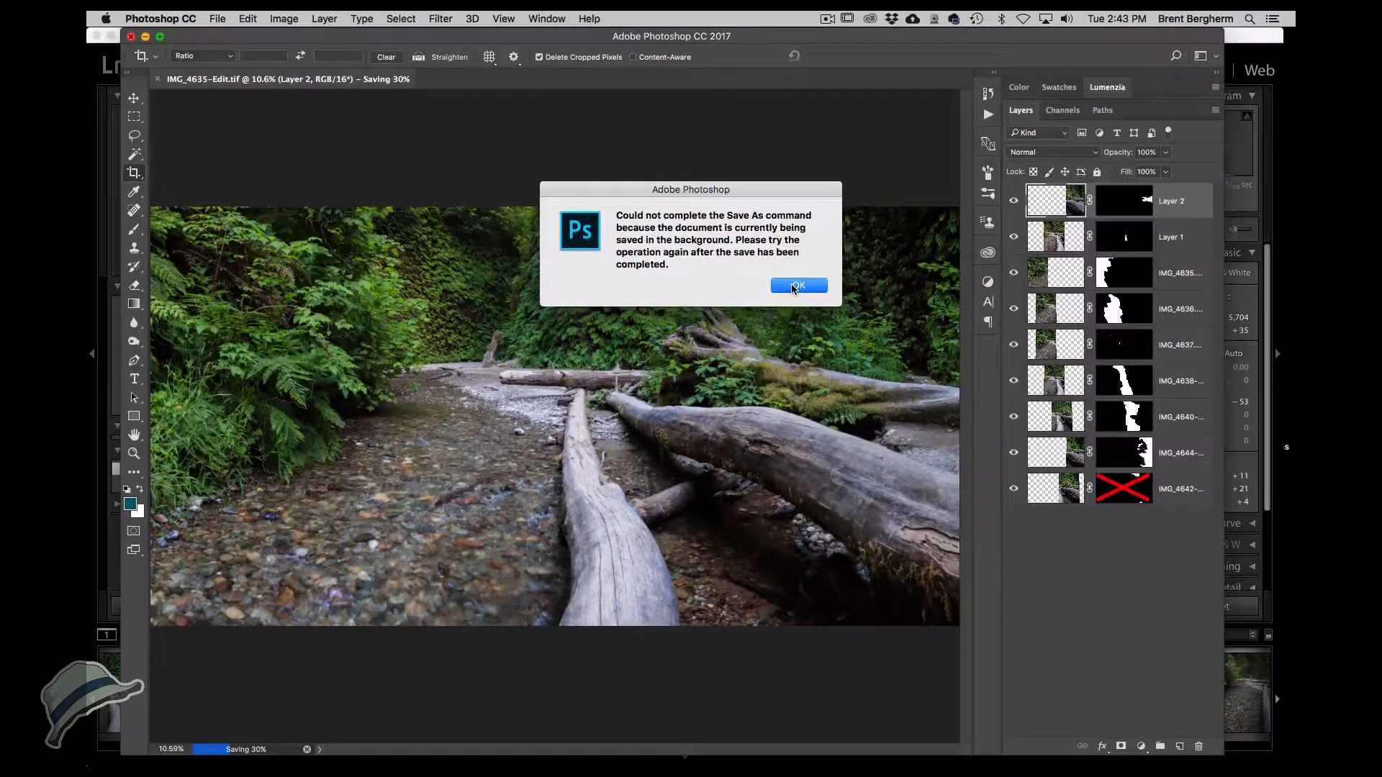
{"action": "left_click", "coordinate": [793, 286]}
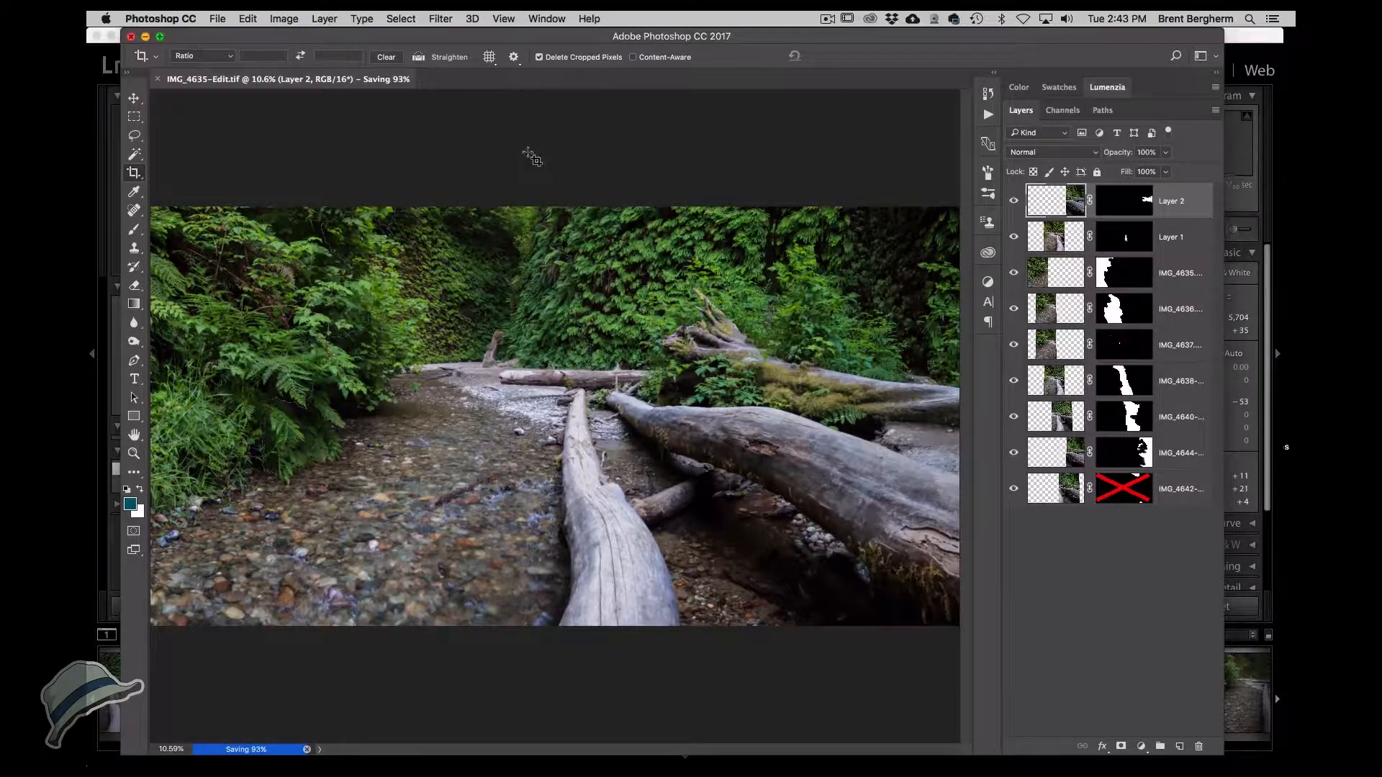
Convert the image to 8 Bits/Channel and flatten it.
{"action": "left_click", "coordinate": [325, 19]}
{"action": "mouse_move", "coordinate": [294, 20]}
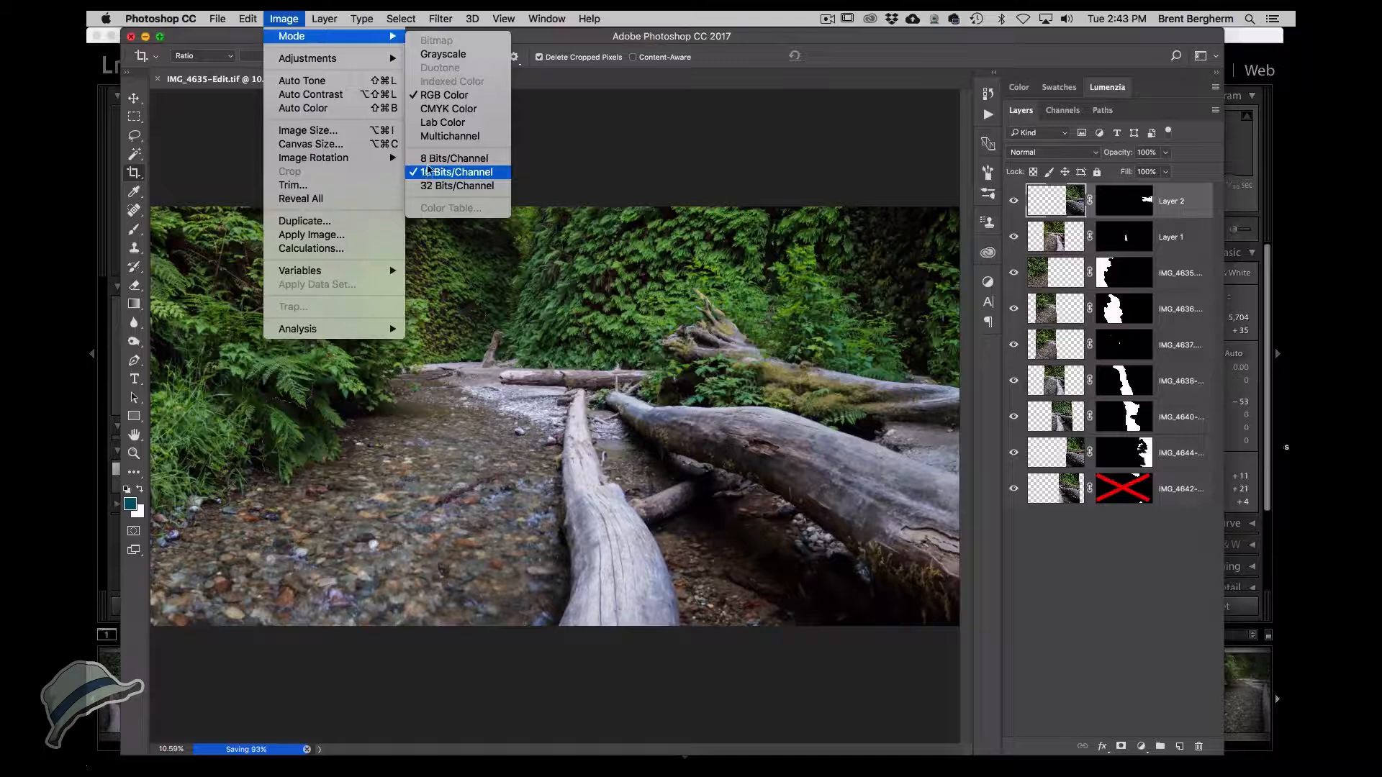
{"action": "left_click", "coordinate": [430, 164]}
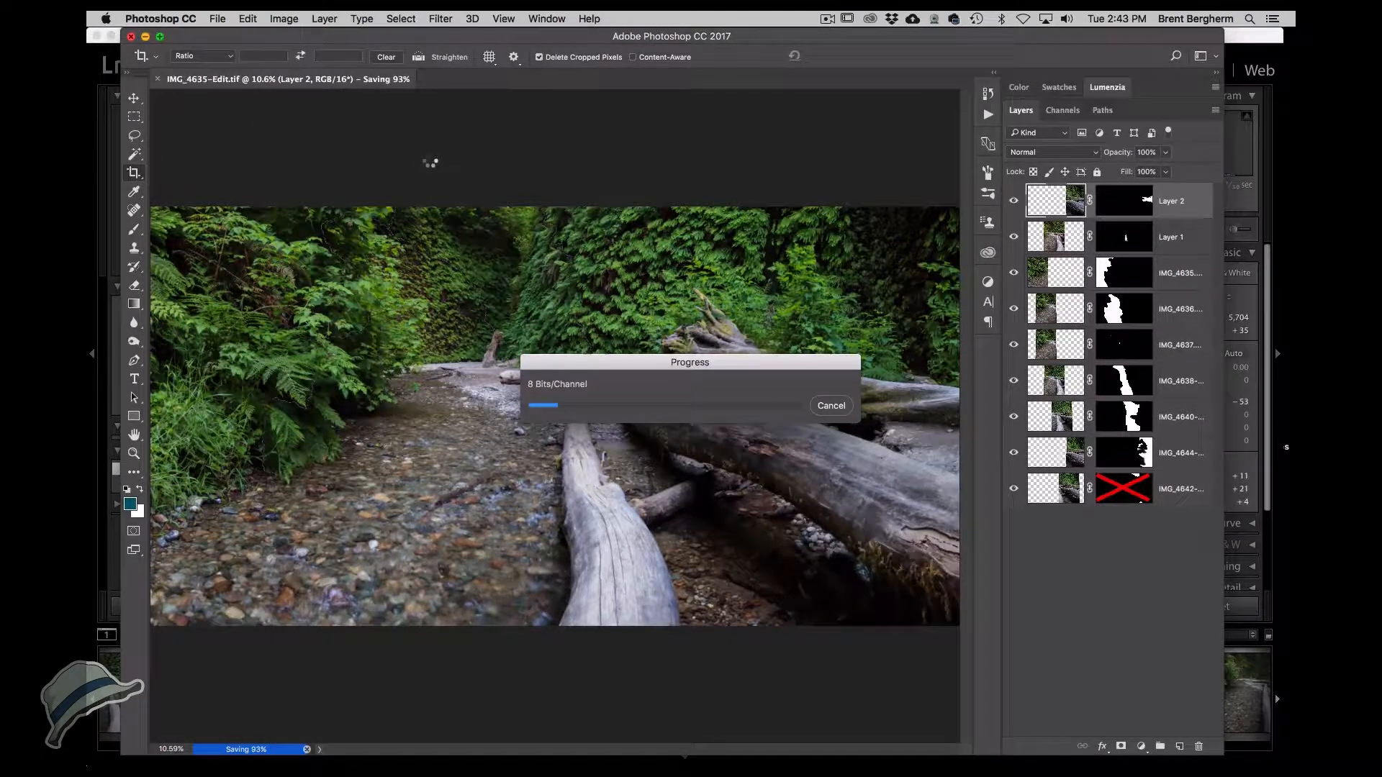
{"action": "left_click", "coordinate": [324, 19]}
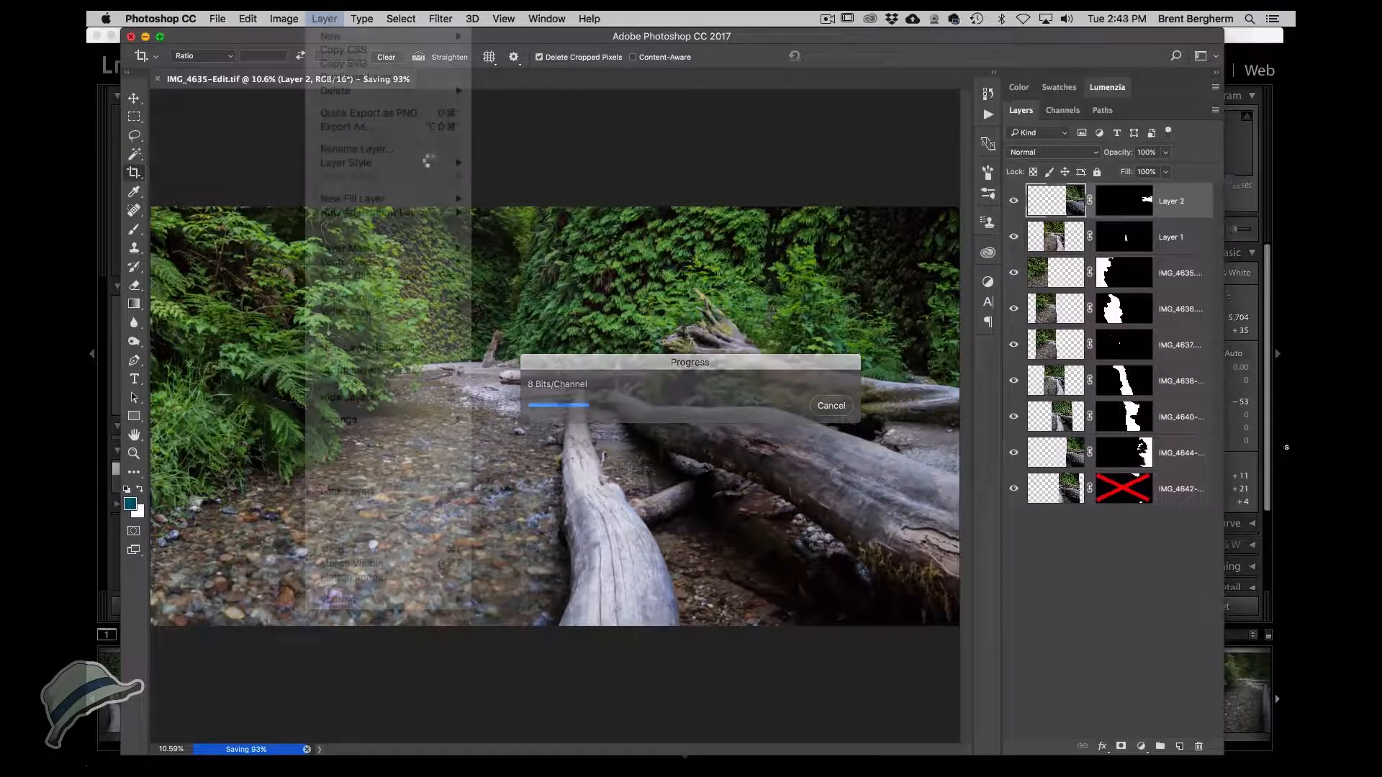
{"action": "left_click", "coordinate": [352, 574]}
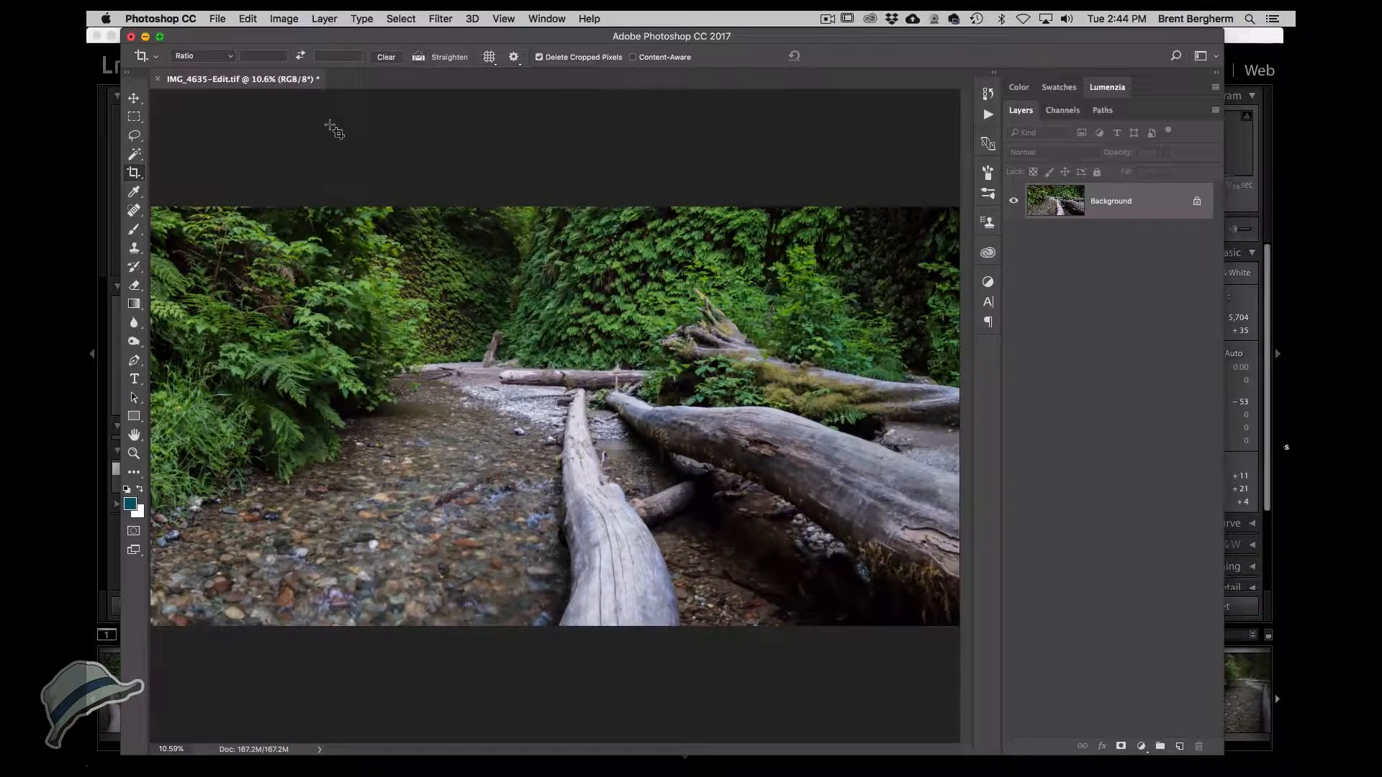
Save the flattened image as IMG_4635-Edit2.tif in TIFF format.
{"action": "key", "text": "super+s"}
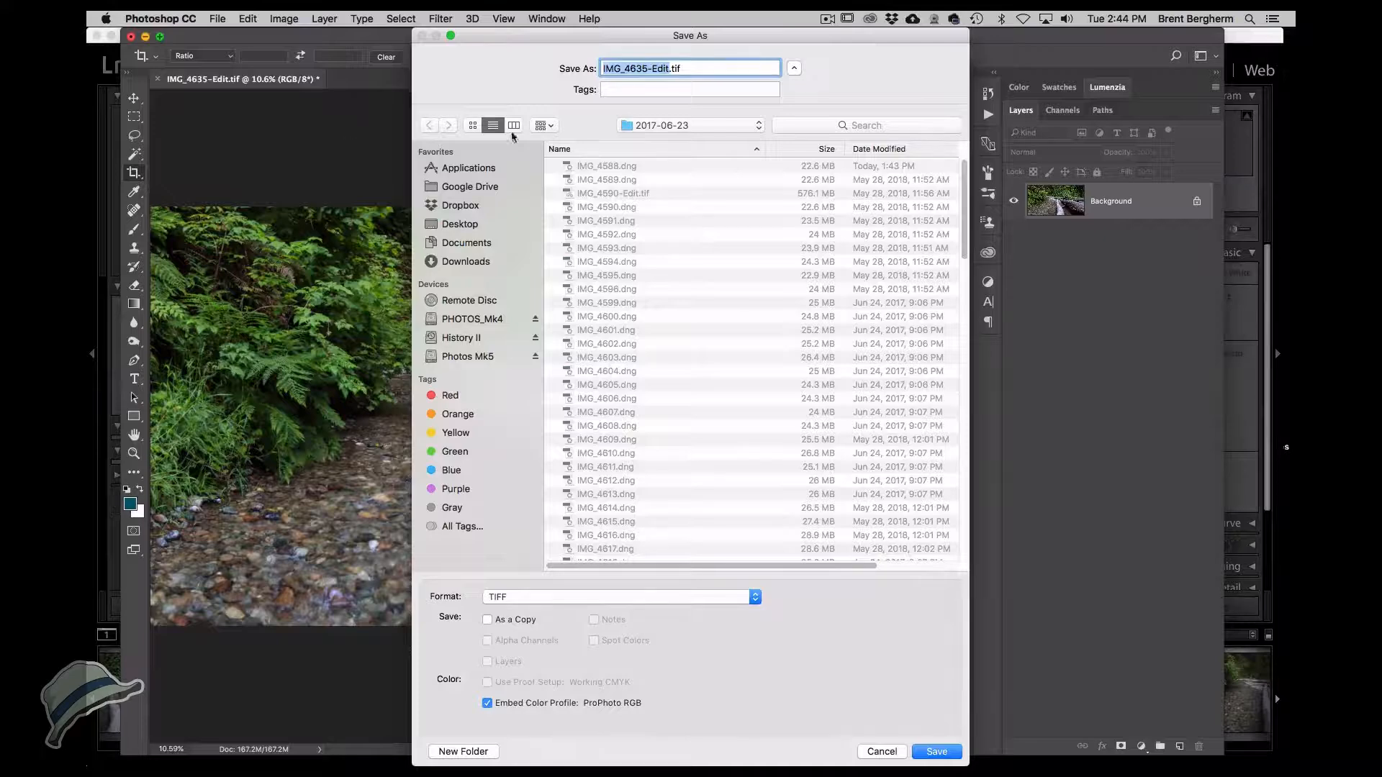
{"action": "key", "text": "Right"}
{"action": "type", "text": "2"}
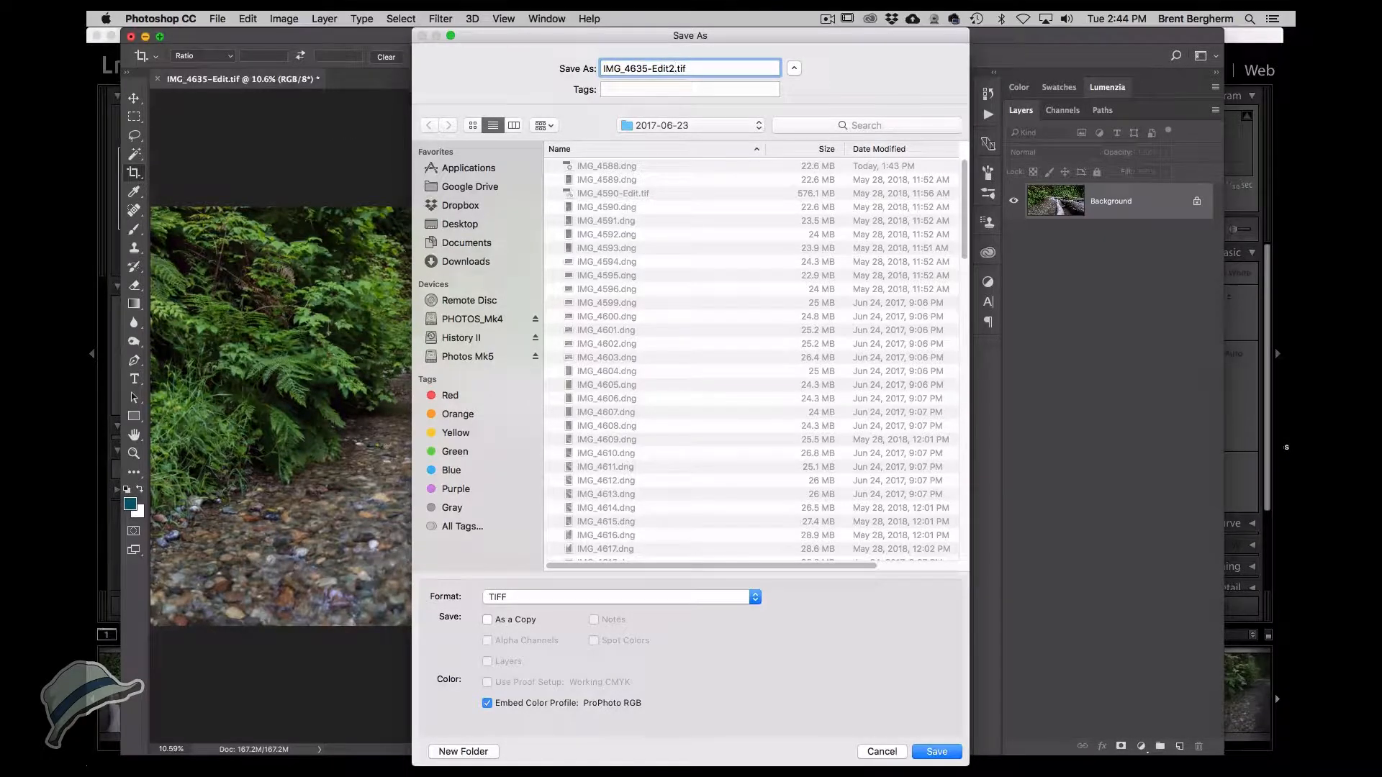
{"action": "left_click", "coordinate": [935, 752]}
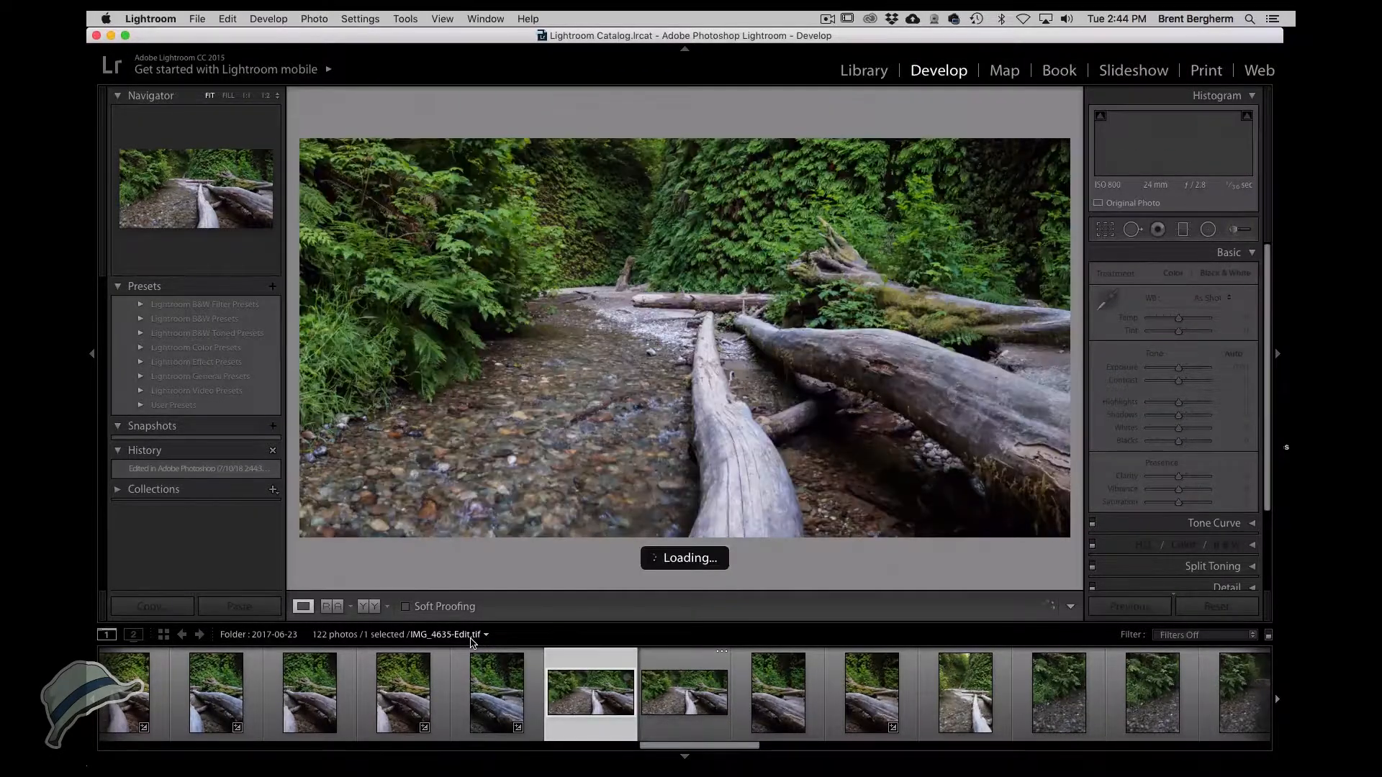
In Lightroom, select IMG_4635-Edit2.tif and zoom in to inspect the logs and foliage.
{"action": "left_click", "coordinate": [676, 699]}
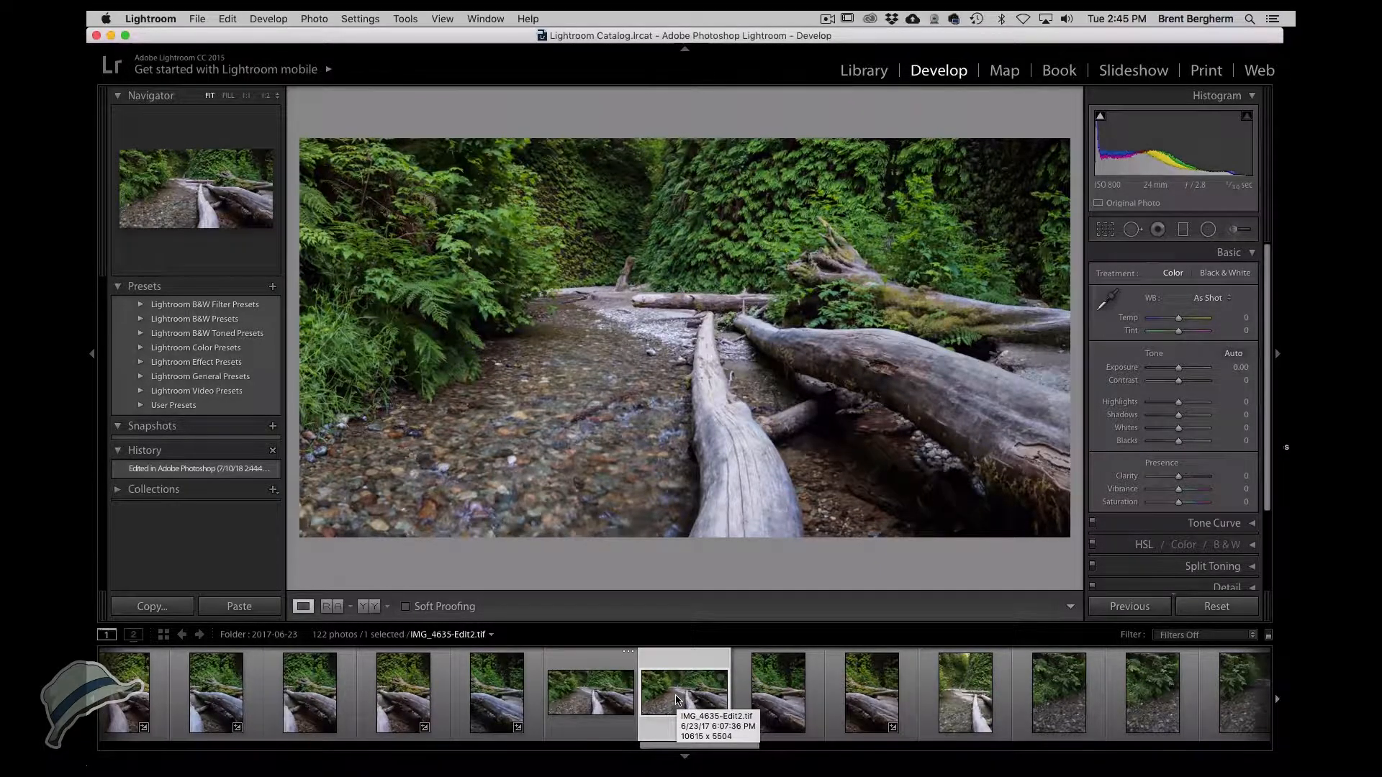
{"action": "left_click", "coordinate": [898, 273]}
{"action": "left_click_drag", "start_coordinate": [899, 273], "coordinate": [821, 358]}
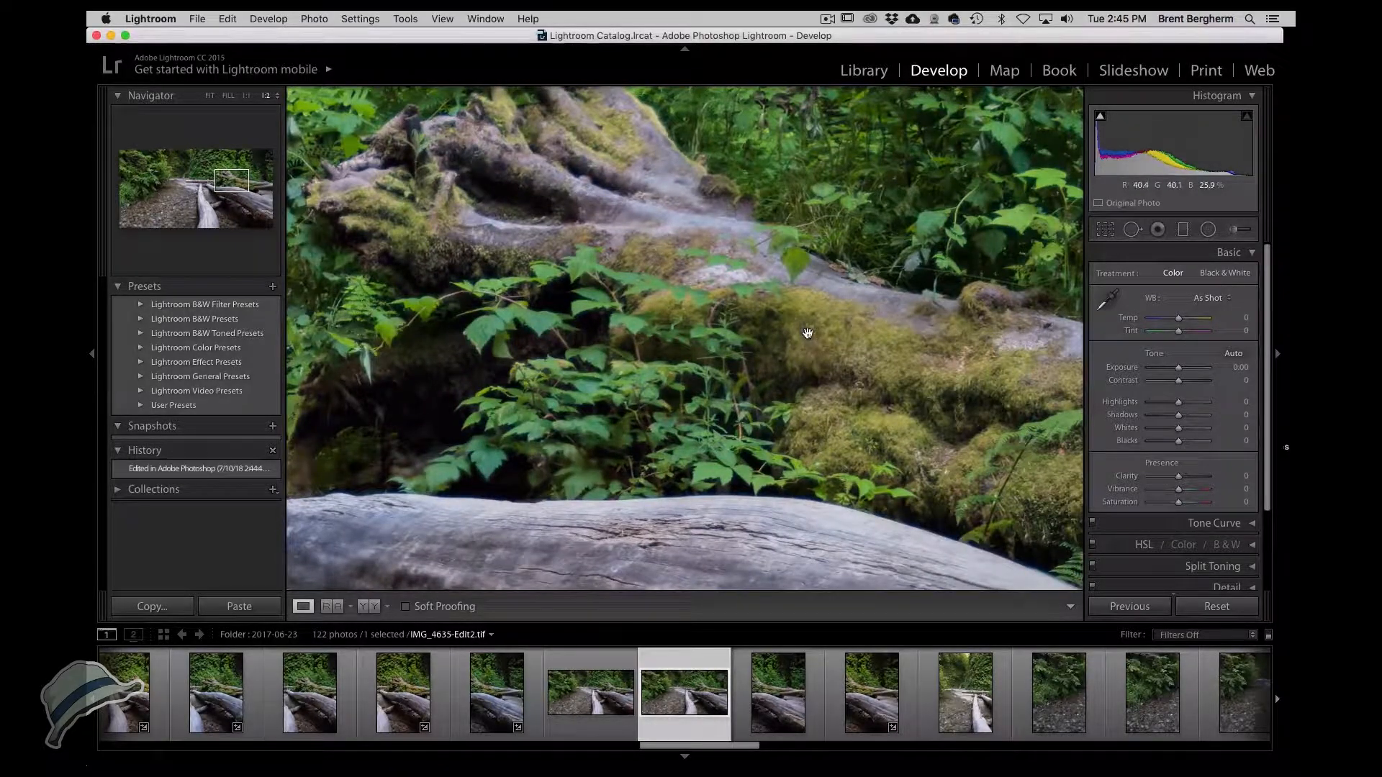
{"action": "left_click_drag", "start_coordinate": [808, 330], "coordinate": [794, 113]}
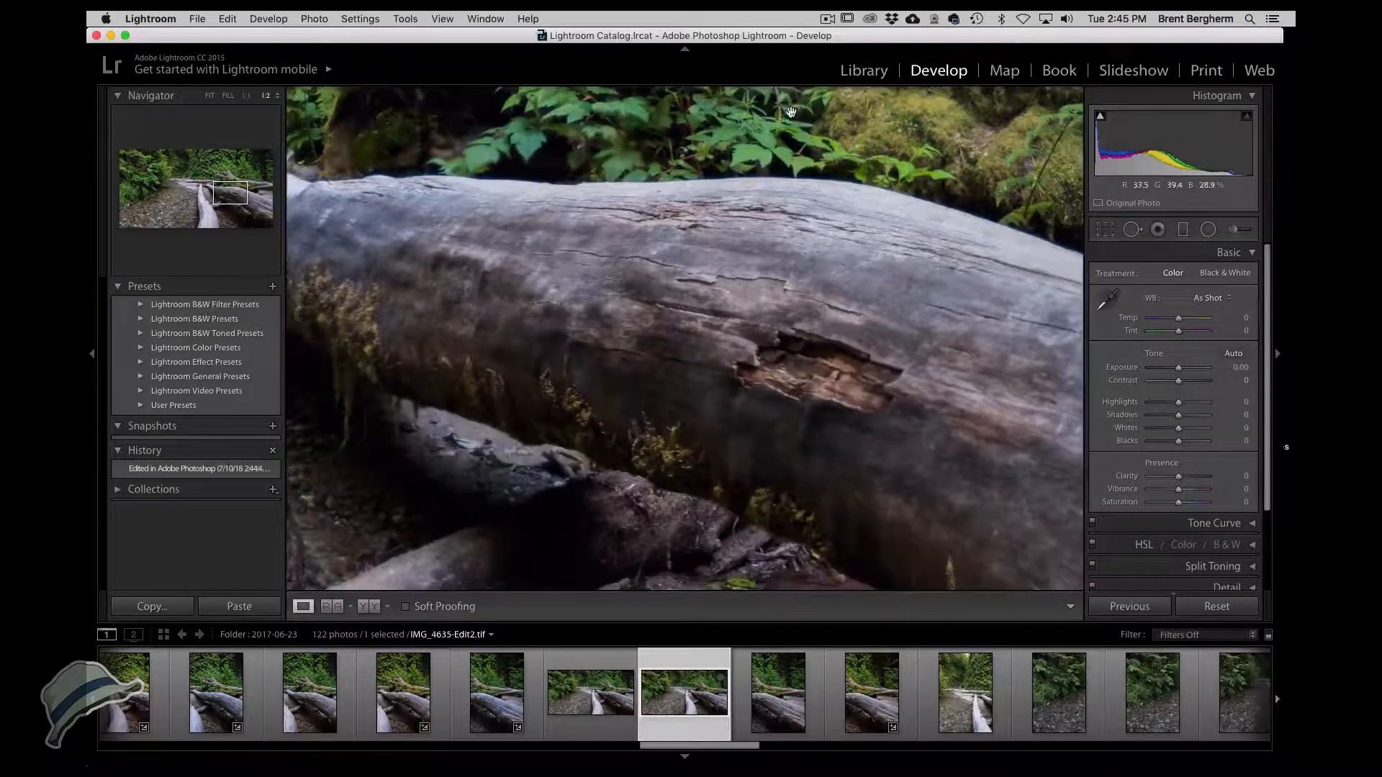
{"action": "left_click", "coordinate": [853, 124]}
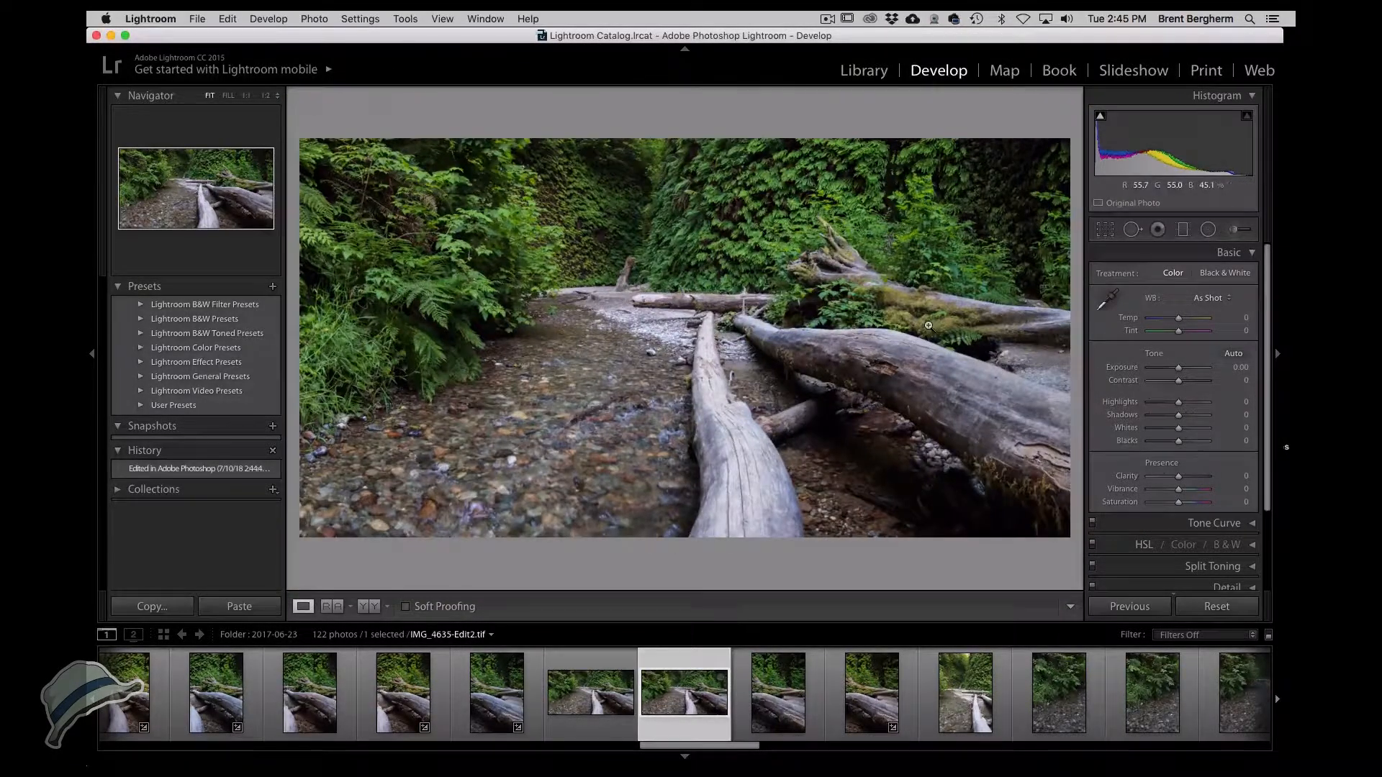